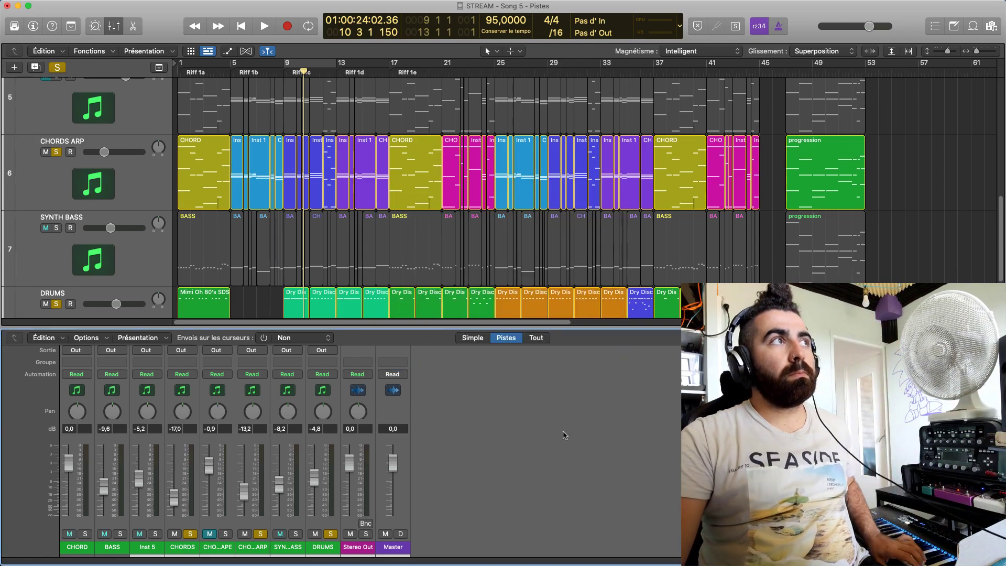
Select the CHORDS ARP track and enlarge the mixer so the channel strips' plug-in slots and faders are shown together
{"action": "left_click", "coordinate": [96, 178]}
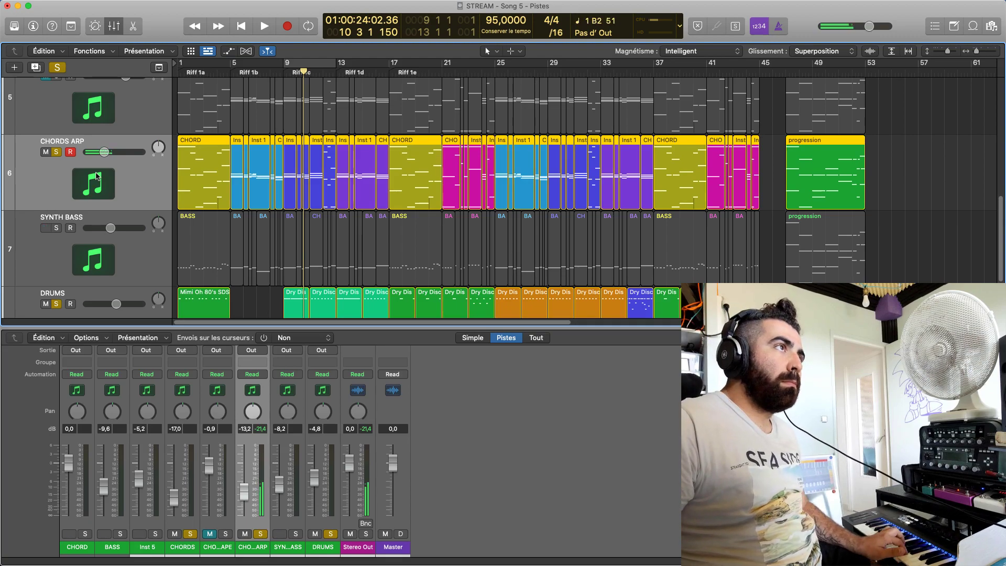
{"action": "scroll", "coordinate": [472, 434], "scroll_direction": "up", "scroll_amount": 5}
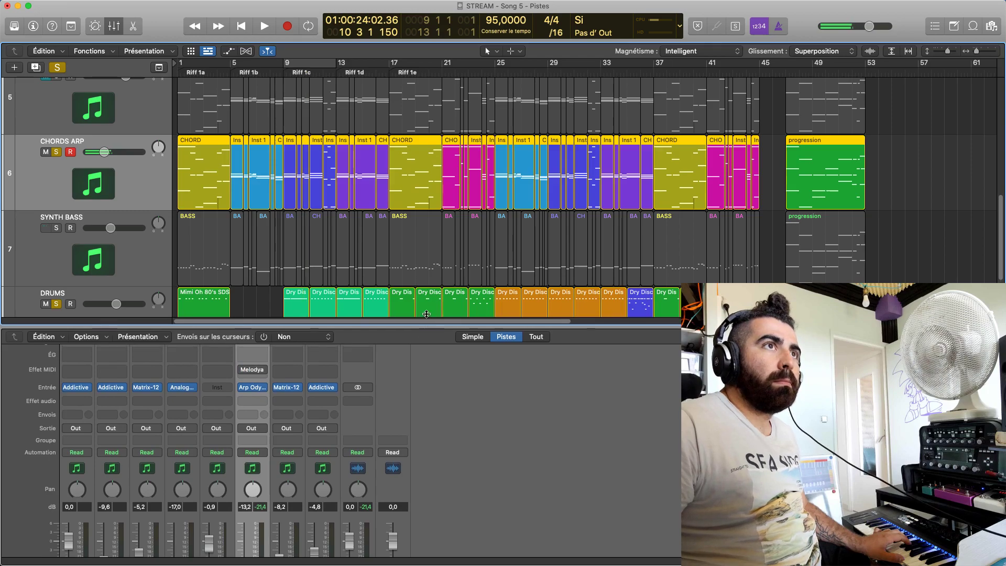
{"action": "left_click_drag", "start_coordinate": [426, 331], "coordinate": [427, 220]}
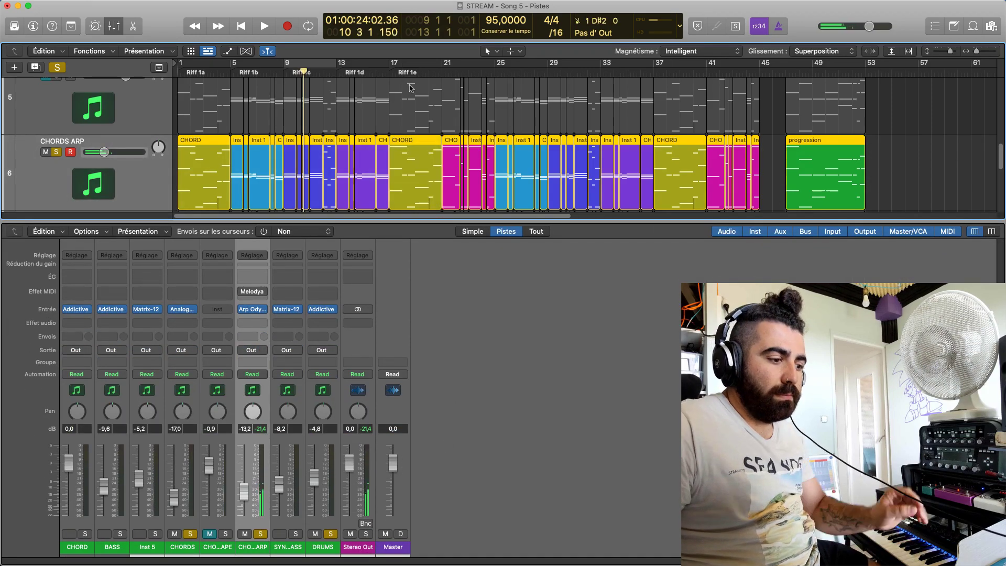
{"action": "key", "text": "super+z"}
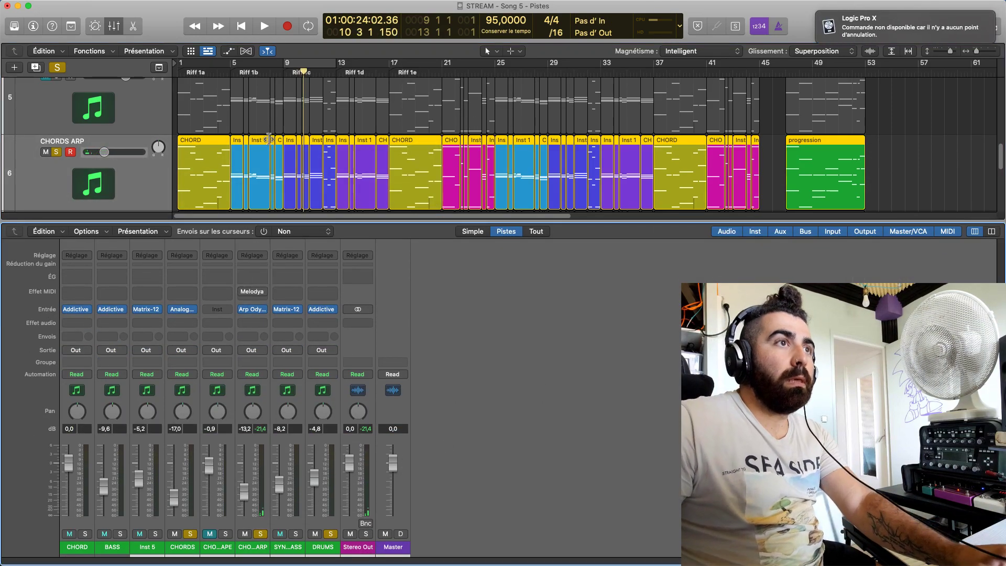
Hide the mixer and play the song from the beginning
{"action": "key", "text": "Return"}
{"action": "key", "text": "x"}
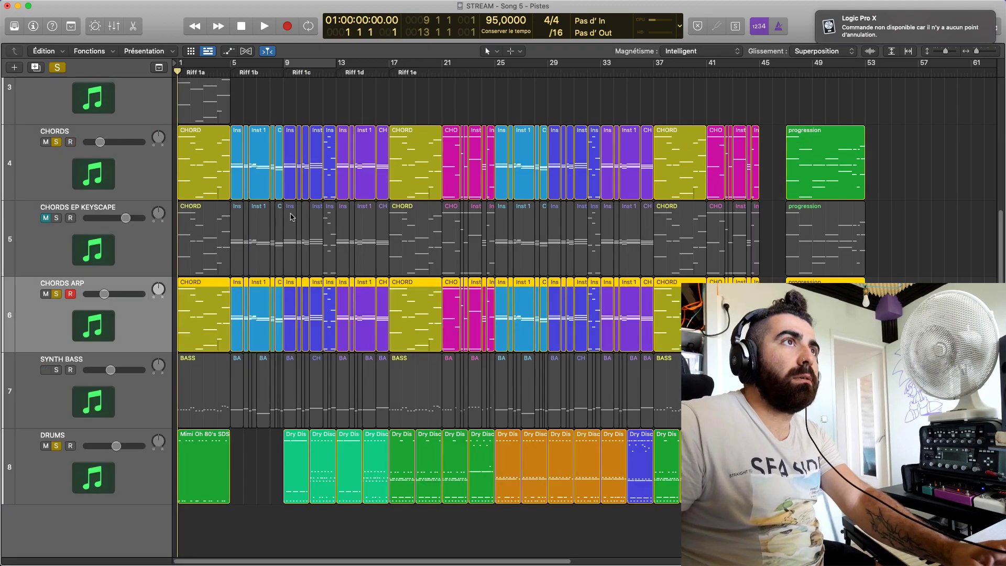
{"action": "key", "text": "space"}
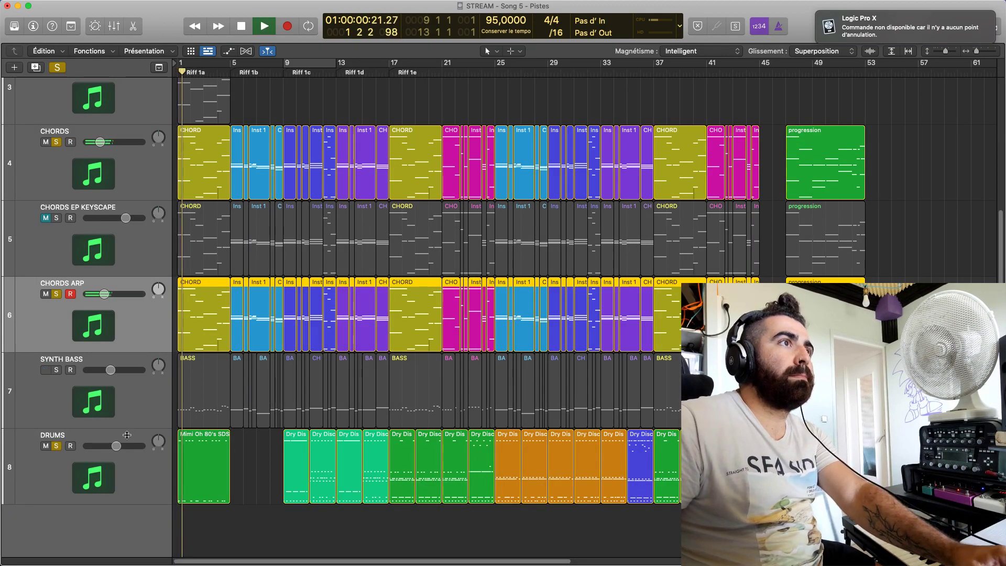
{"action": "key", "text": "Return"}
{"action": "key", "text": "space"}
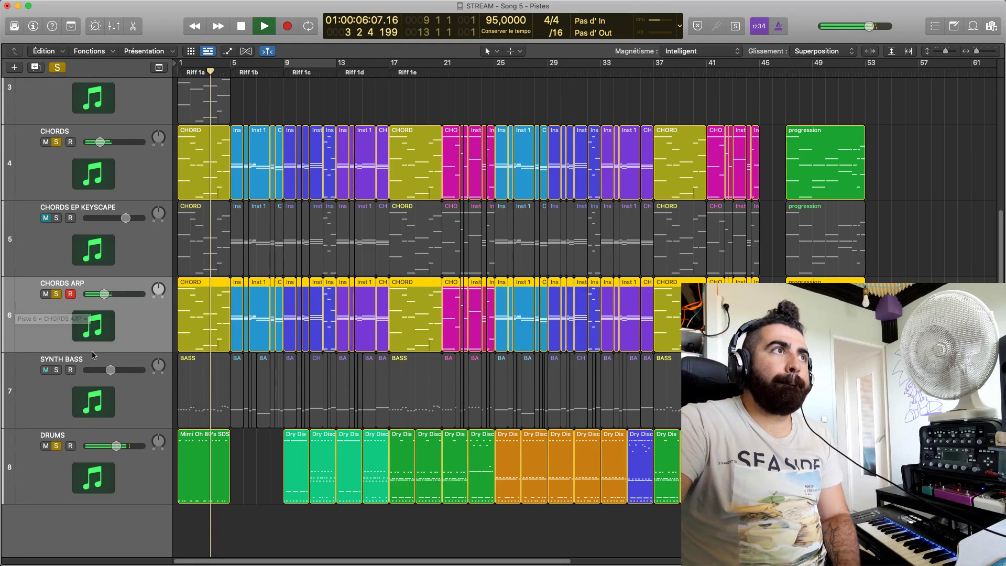
Solo the SYNTH BASS track and mute its first BASS region at bar 1
{"action": "left_click", "coordinate": [57, 371]}
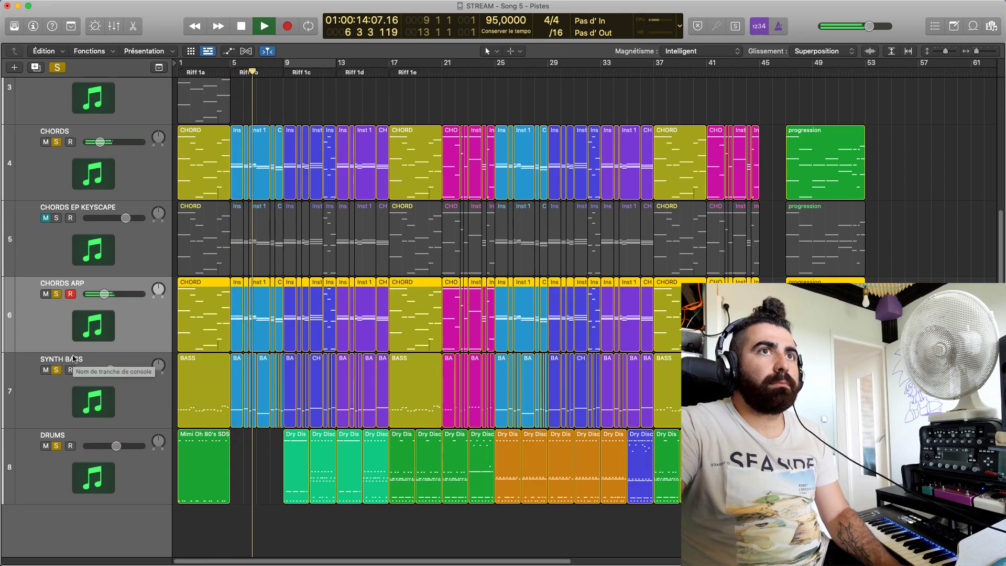
{"action": "left_click", "coordinate": [212, 407]}
{"action": "key", "text": "ctrl+m"}
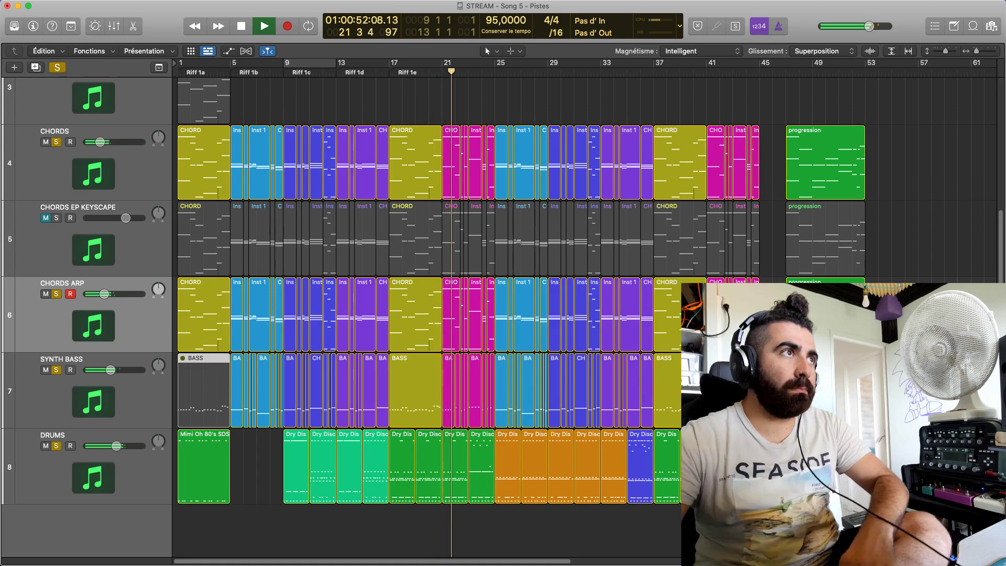
Compare the arrangement with and without CHORDS ARP, DRUMS and CHORDS by toggling their solos during playback, and return to bar 1
{"action": "left_click", "coordinate": [56, 295]}
{"action": "left_click", "coordinate": [56, 295]}
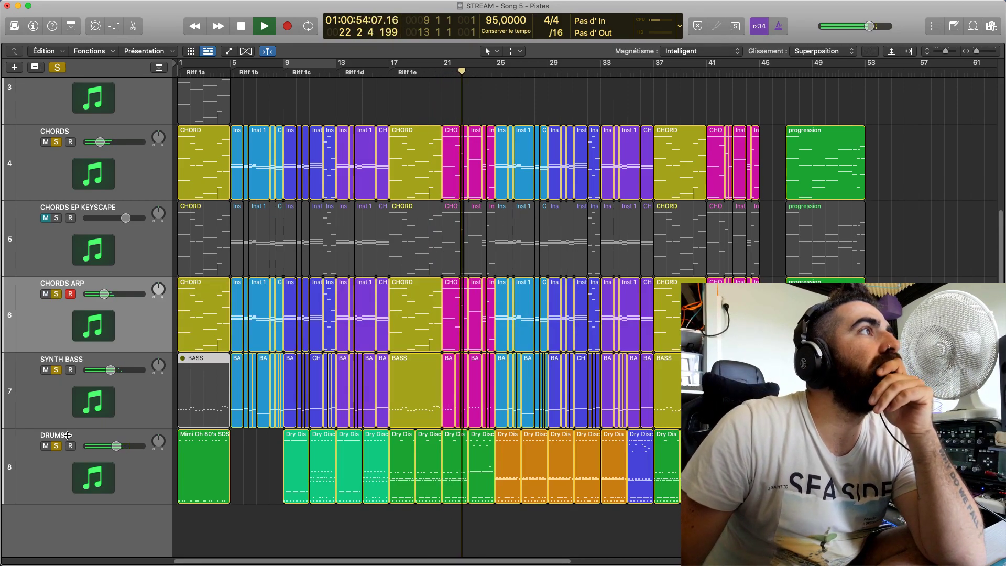
{"action": "left_click", "coordinate": [57, 446]}
{"action": "left_click", "coordinate": [57, 447]}
{"action": "left_click", "coordinate": [56, 294]}
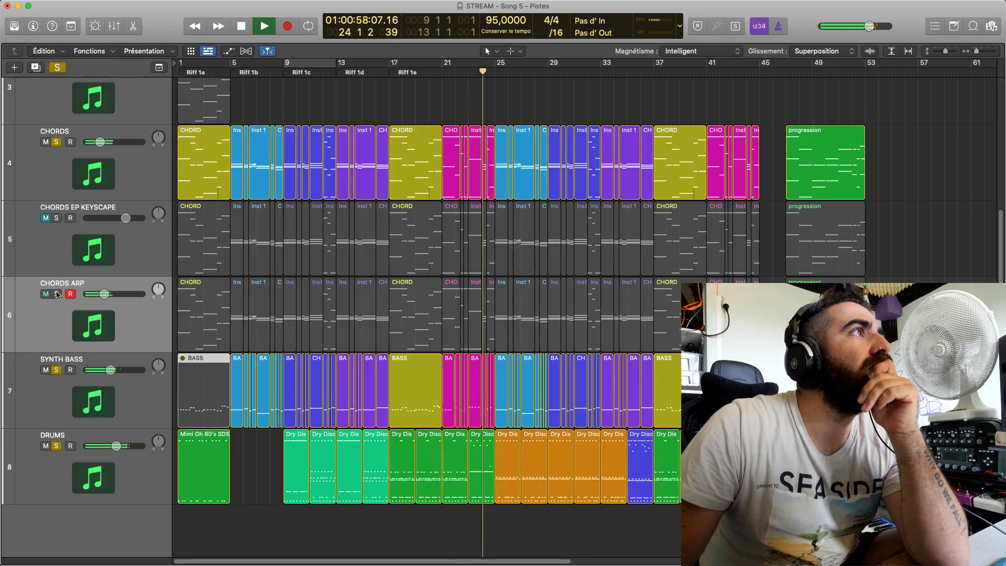
{"action": "left_click", "coordinate": [57, 295]}
{"action": "left_click", "coordinate": [56, 142]}
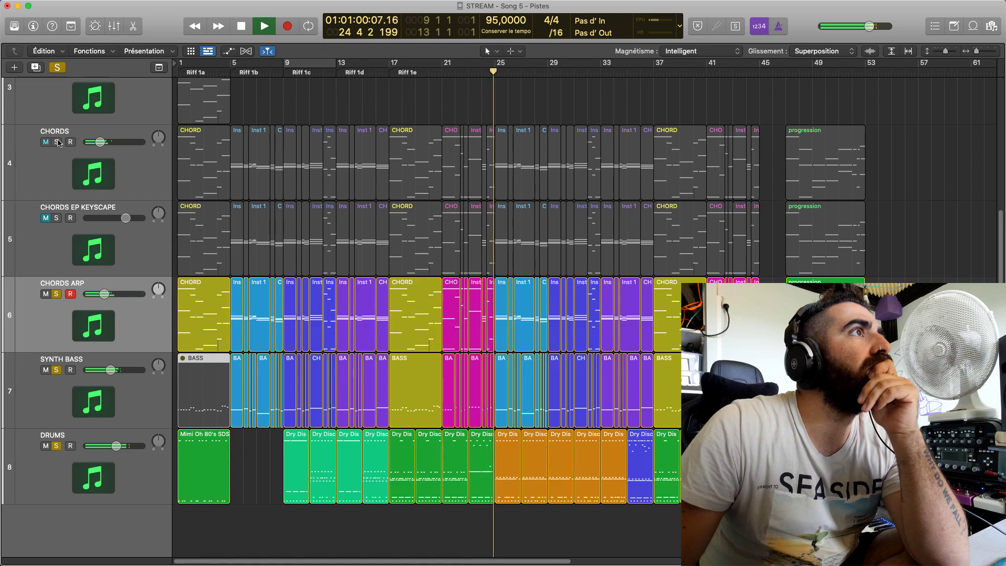
{"action": "left_click", "coordinate": [57, 142]}
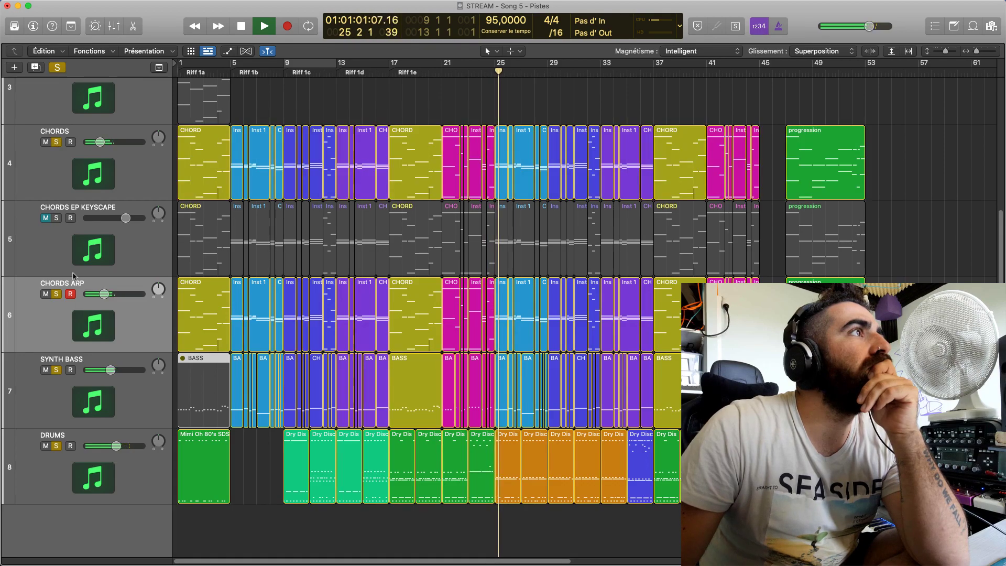
{"action": "left_click", "coordinate": [57, 294]}
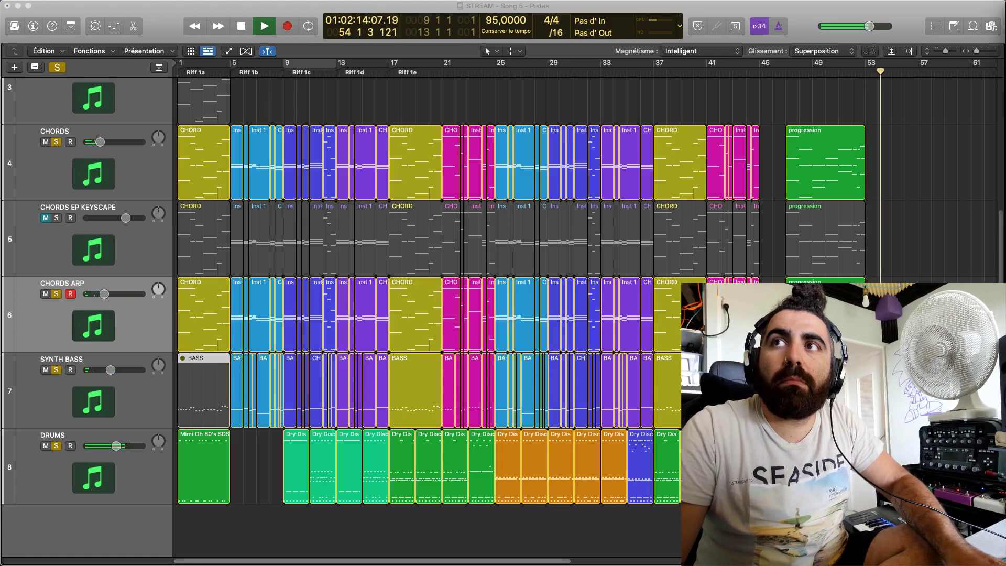
{"action": "key", "text": "space"}
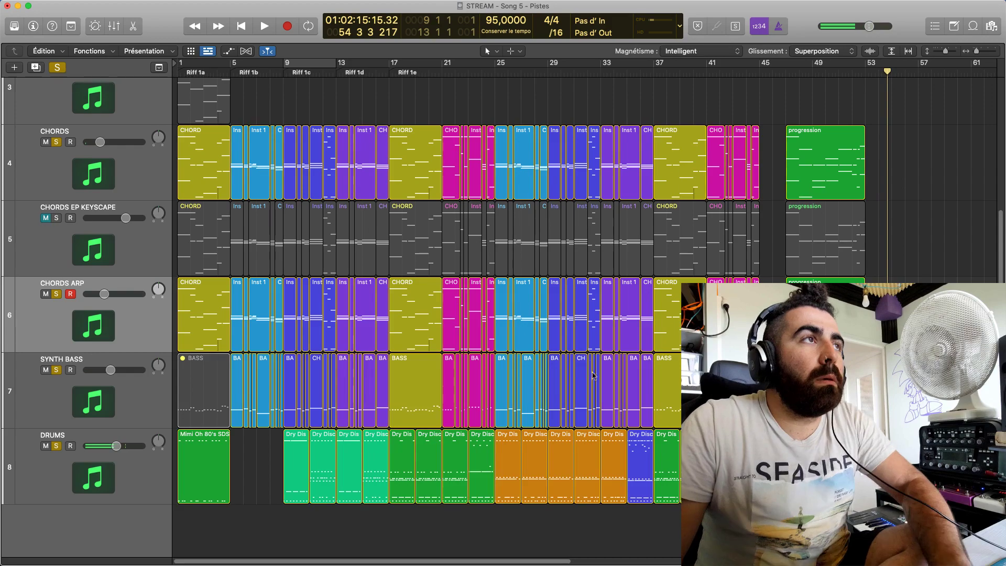
{"action": "key", "text": "Return"}
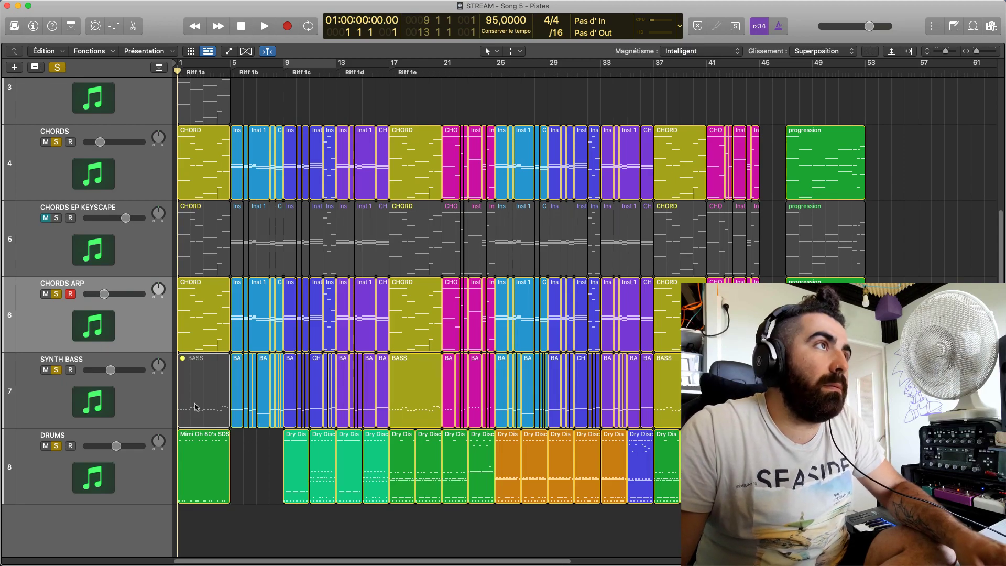
Select the SYNTH BASS track and turn off solo on CHORDS ARP and CHORDS
{"action": "left_click", "coordinate": [87, 389]}
{"action": "left_click", "coordinate": [57, 295]}
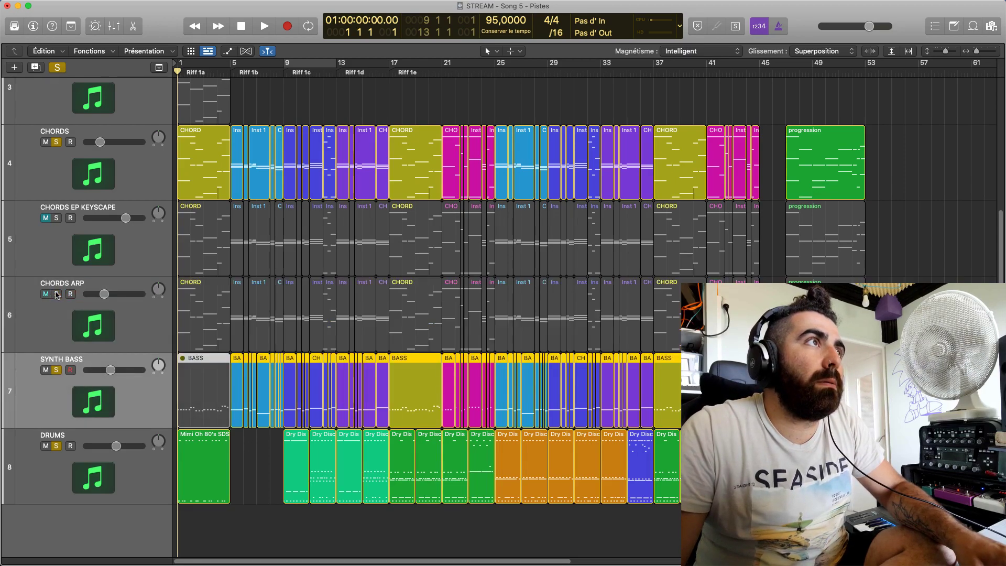
{"action": "left_click", "coordinate": [56, 142]}
Listen to the bass around bar 17, turning off solo on DRUMS to hear SYNTH BASS alone, and stop playback
{"action": "key", "text": "space"}
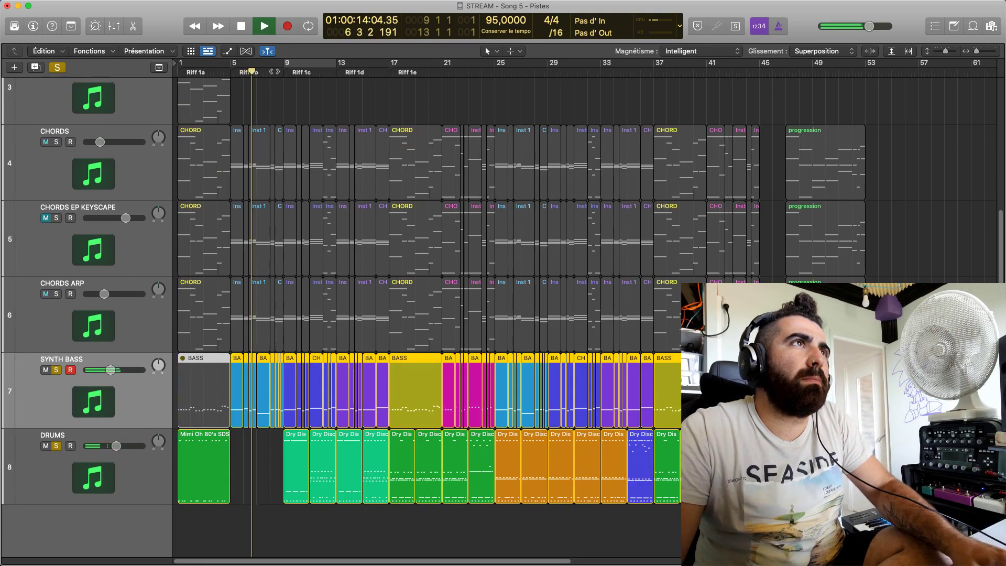
{"action": "left_click", "coordinate": [389, 73]}
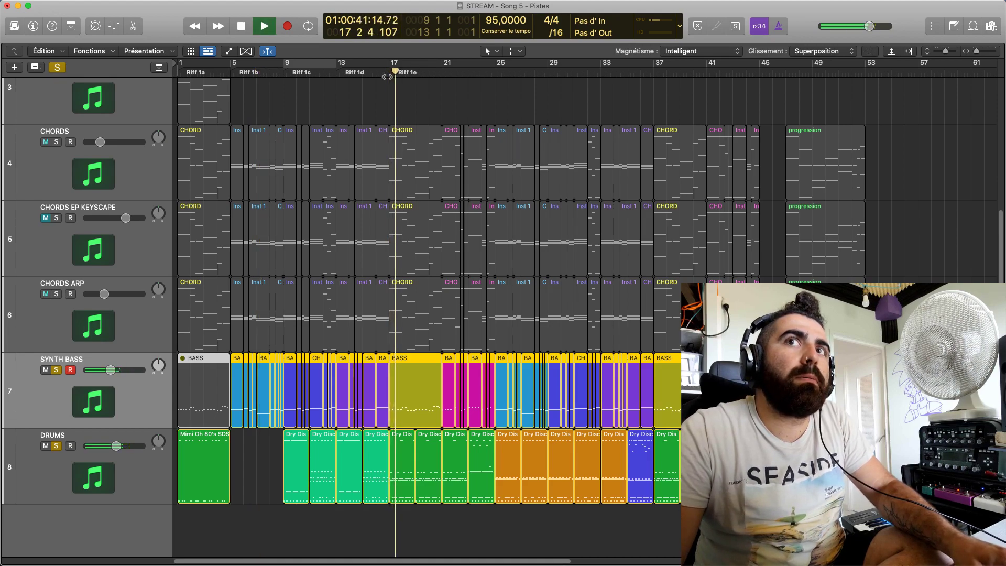
{"action": "key", "text": "space"}
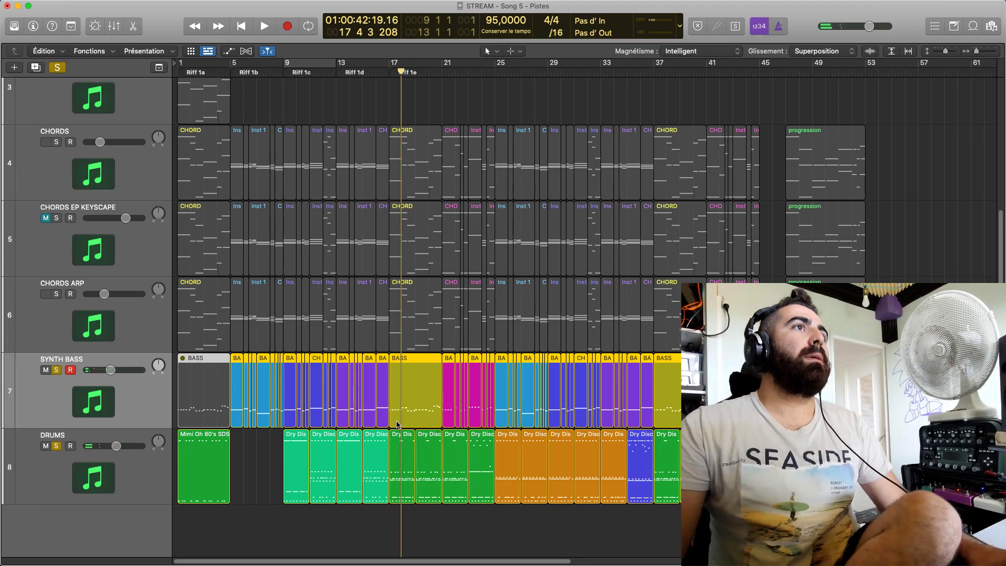
{"action": "key", "text": "space"}
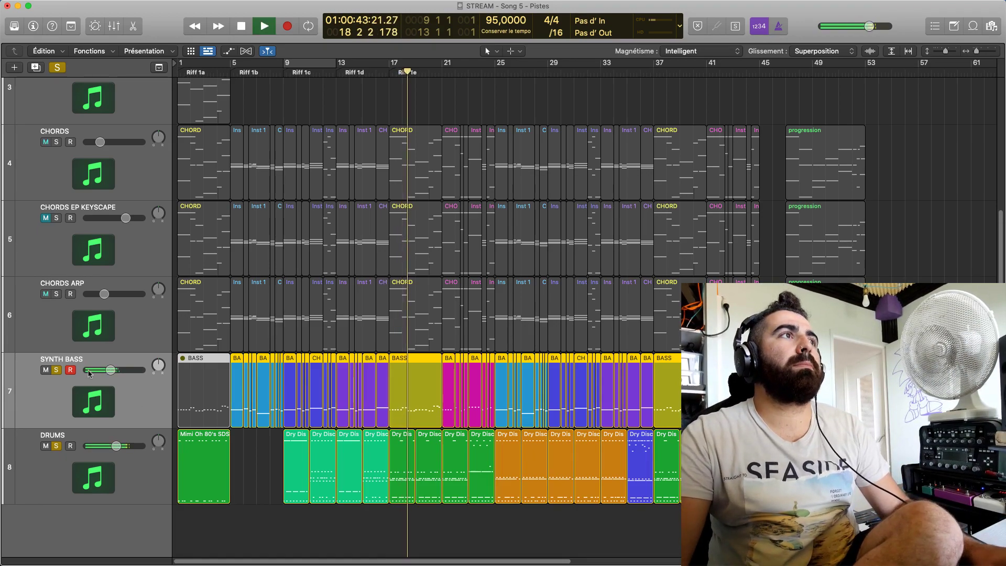
{"action": "left_click", "coordinate": [61, 446]}
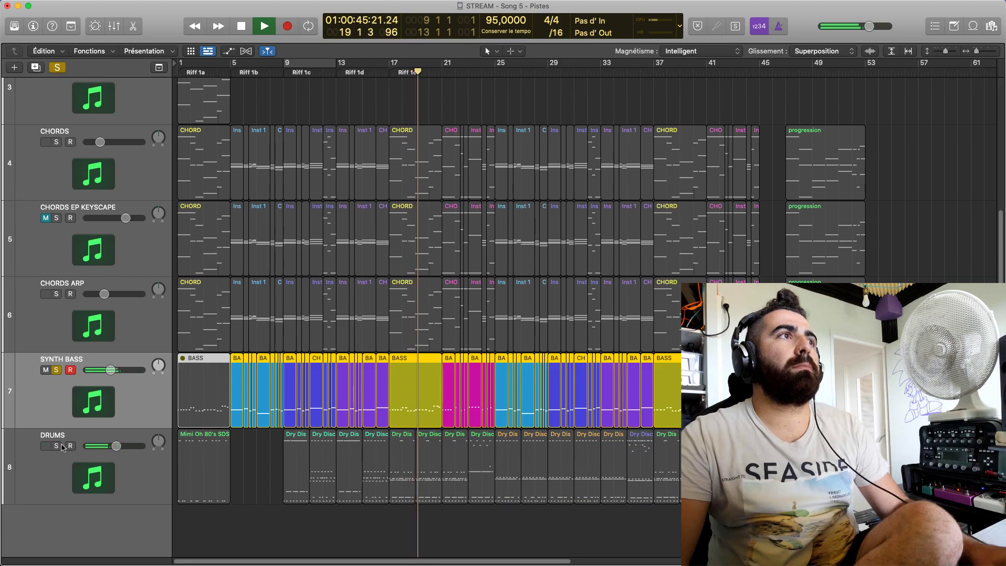
{"action": "key", "text": "space"}
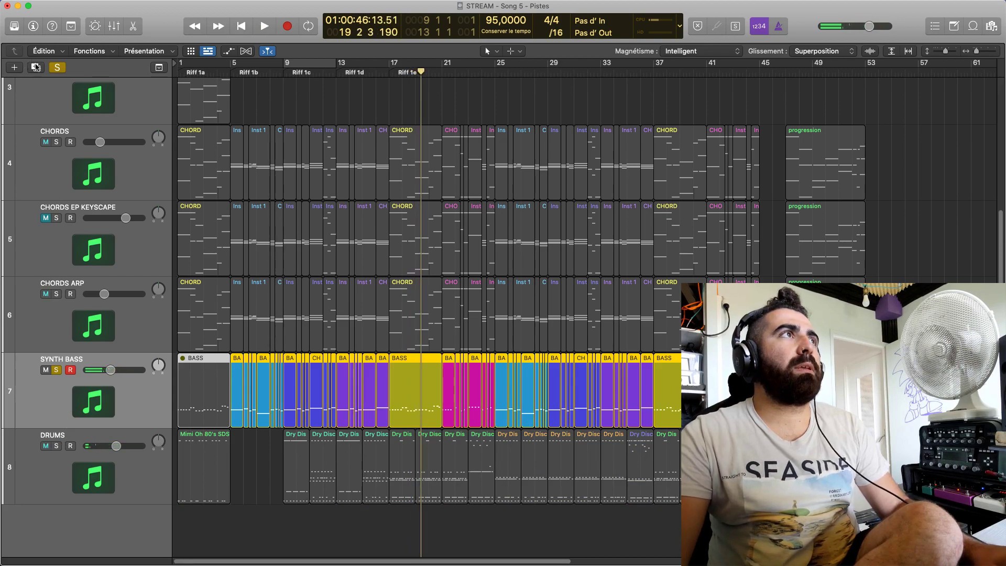
Duplicate the SYNTH BASS track with its settings and rename the new track ELEC BASS
{"action": "left_click", "coordinate": [35, 68]}
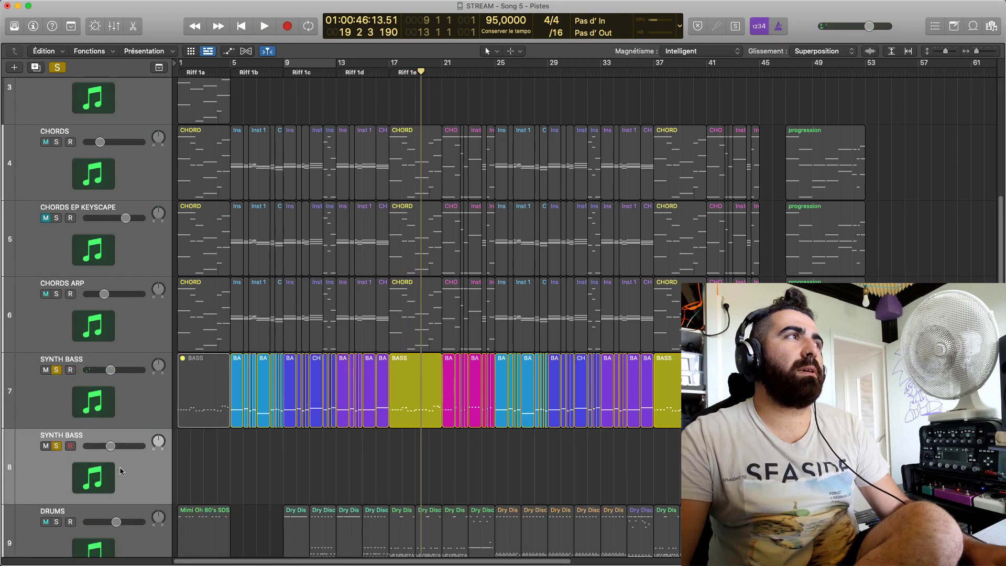
{"action": "key", "text": "x"}
{"action": "key", "text": "x"}
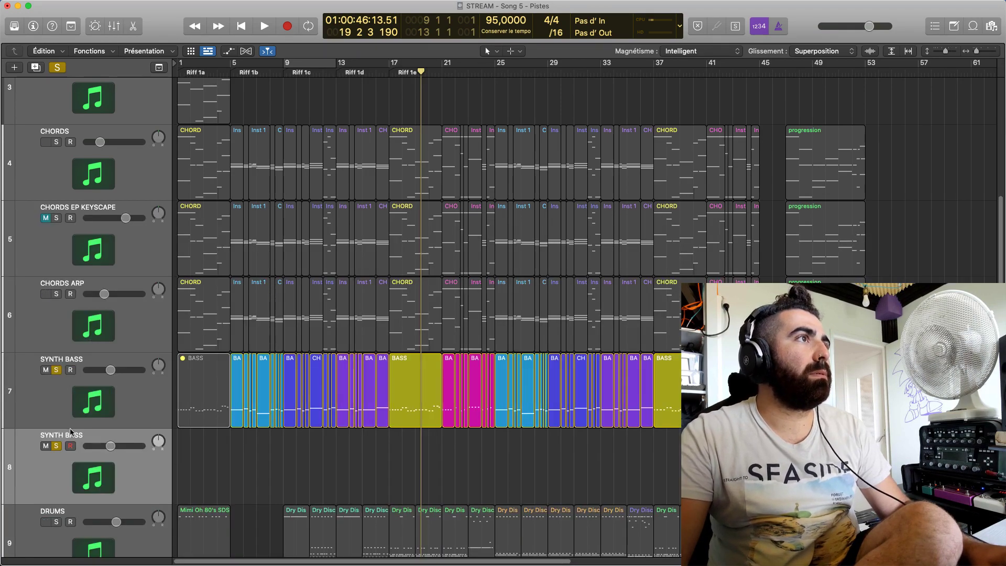
{"action": "double_click", "coordinate": [71, 433]}
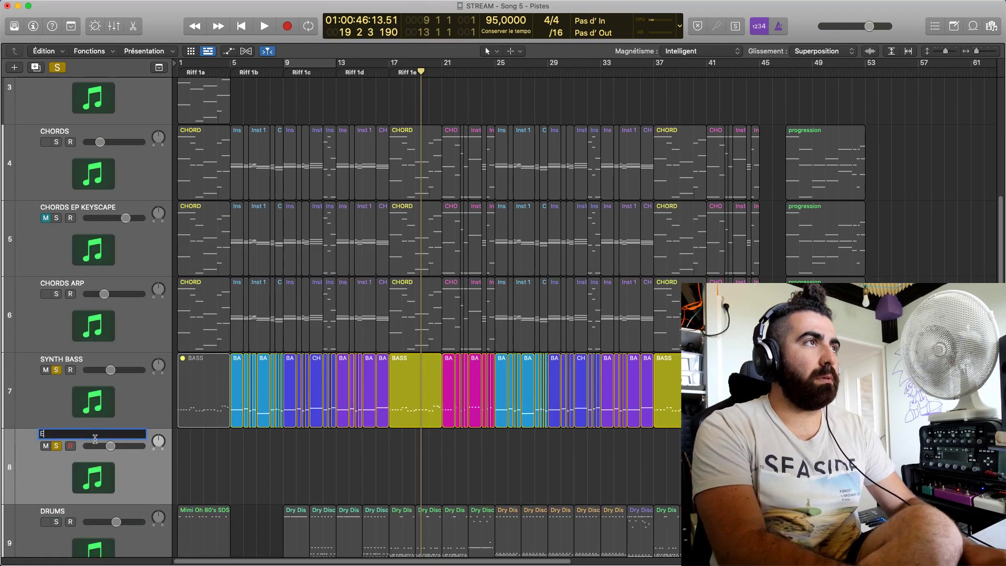
{"action": "type", "text": "ELEC BASS"}
{"action": "key", "text": "Return"}
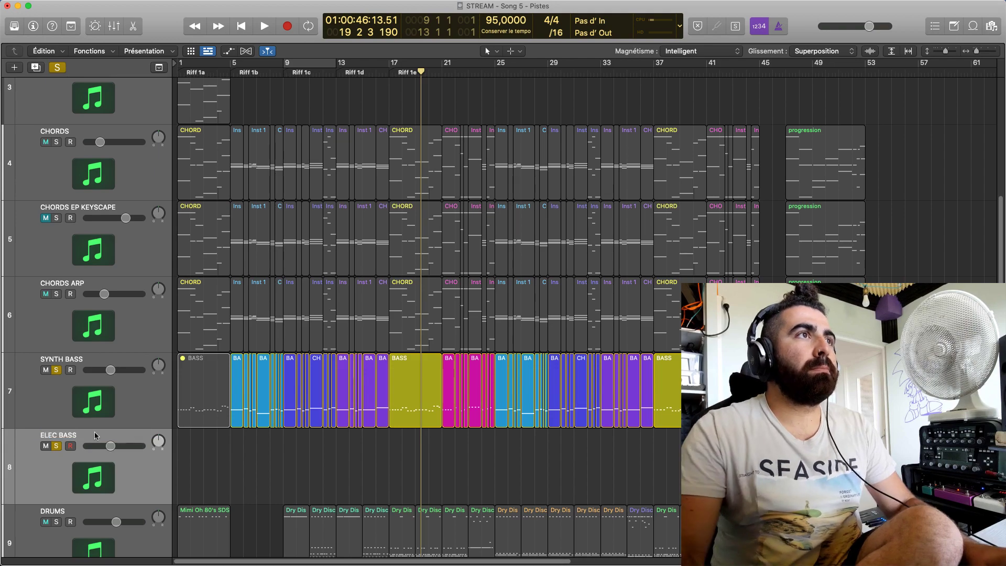
Copy all SYNTH BASS regions onto the ELEC BASS track at the same positions and select that track
{"action": "left_click", "coordinate": [209, 399]}
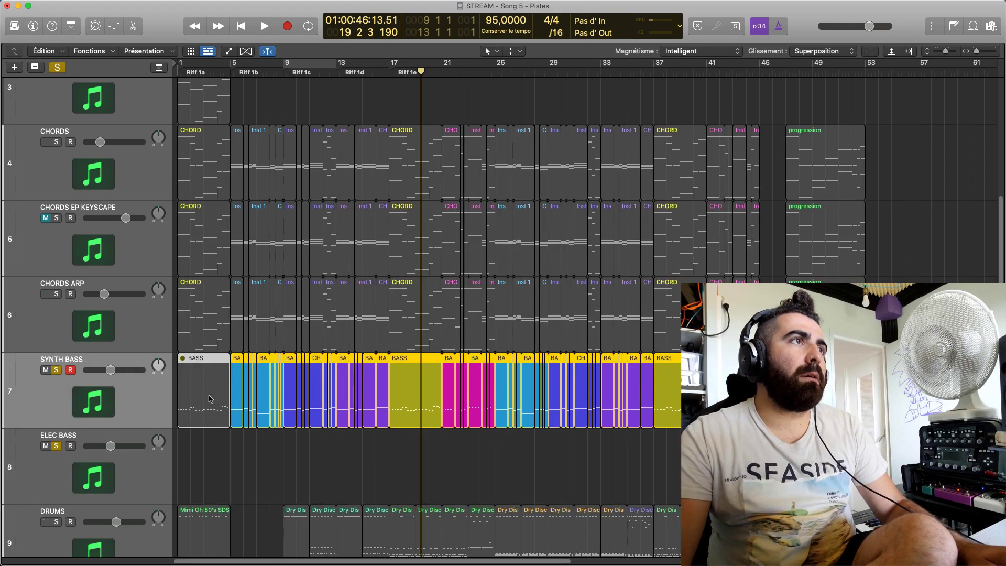
{"action": "left_click_drag", "start_coordinate": [209, 393], "coordinate": [208, 477]}
{"action": "left_click", "coordinate": [59, 461]}
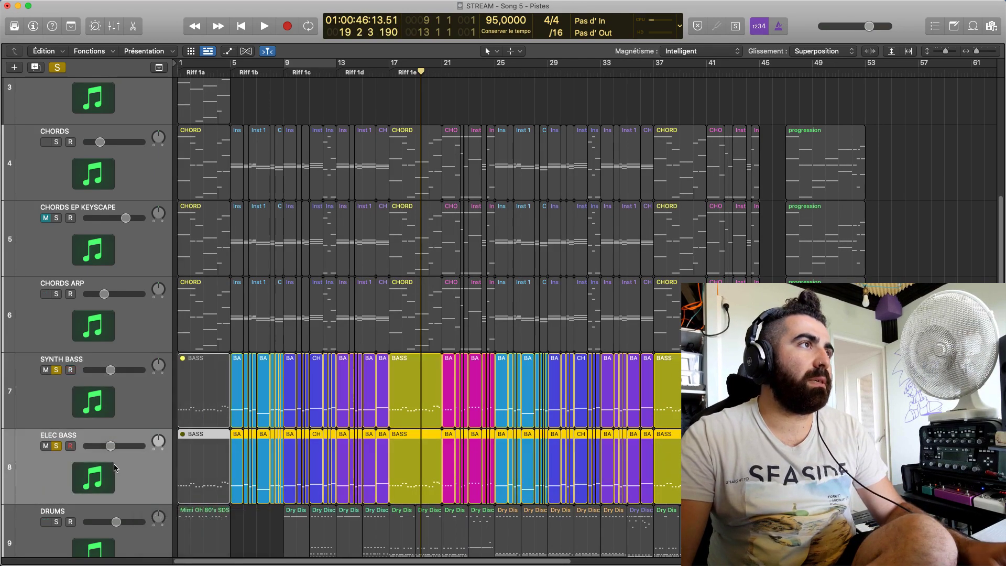
Open the mixer and look through the Audio Unit instruments available for the ELEC BASS channel
{"action": "key", "text": "x"}
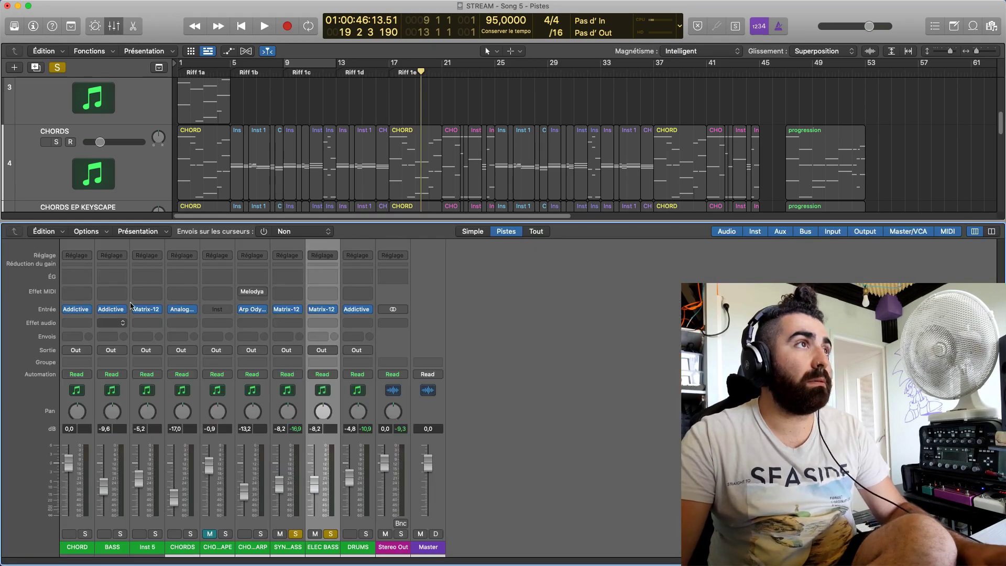
{"action": "left_click", "coordinate": [334, 312]}
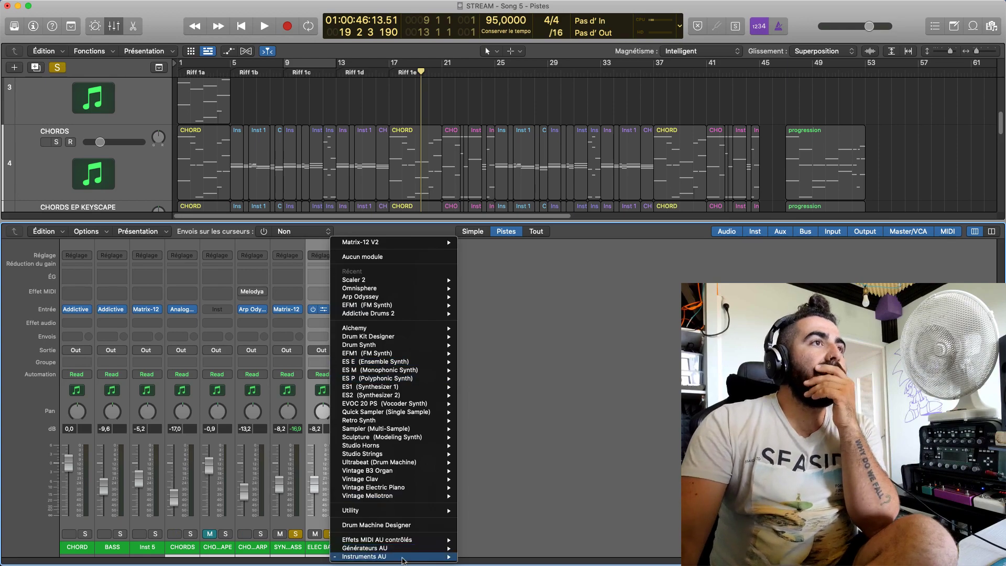
{"action": "mouse_move", "coordinate": [404, 558]}
{"action": "mouse_move", "coordinate": [515, 509]}
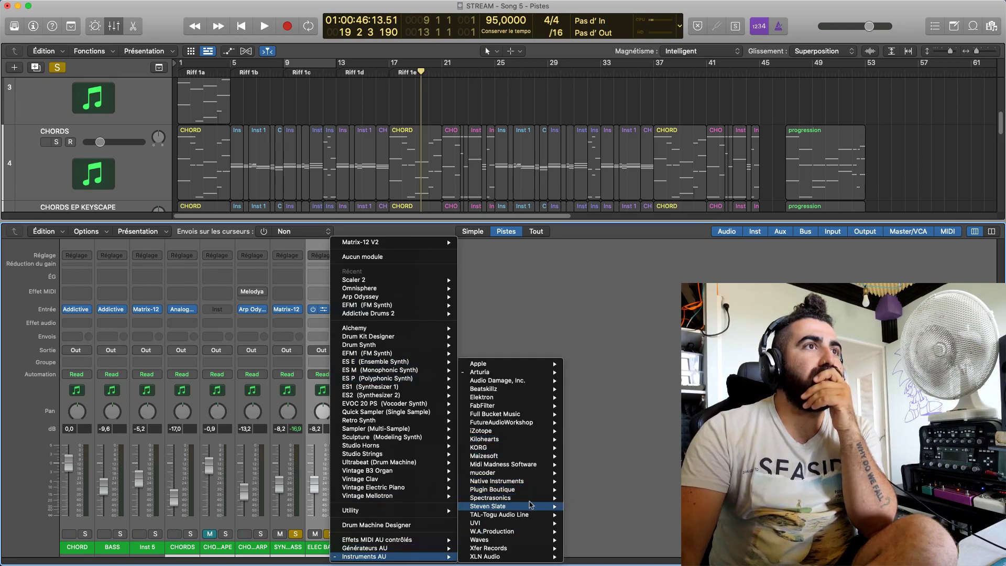
{"action": "mouse_move", "coordinate": [534, 408]}
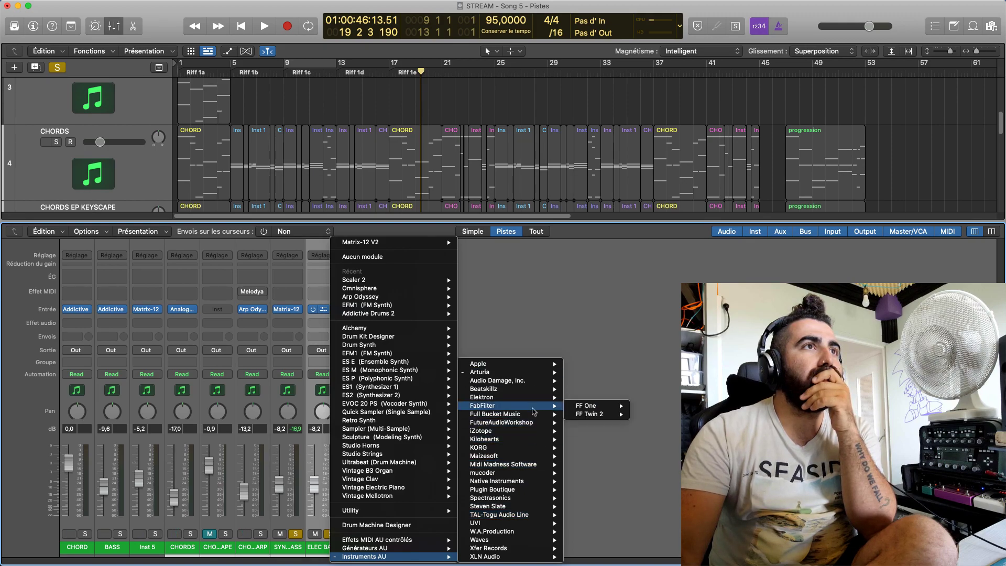
{"action": "mouse_move", "coordinate": [537, 439]}
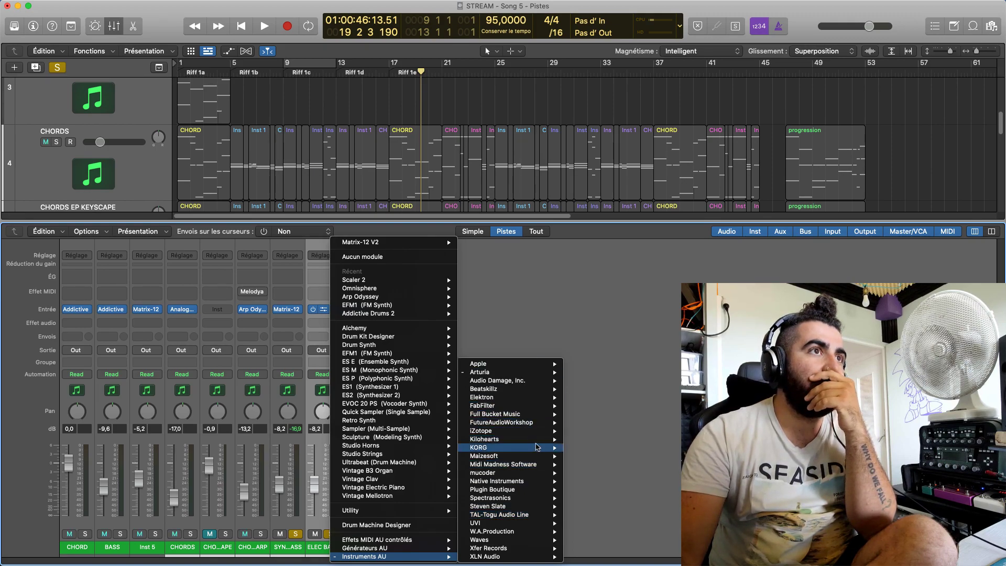
{"action": "mouse_move", "coordinate": [539, 466]}
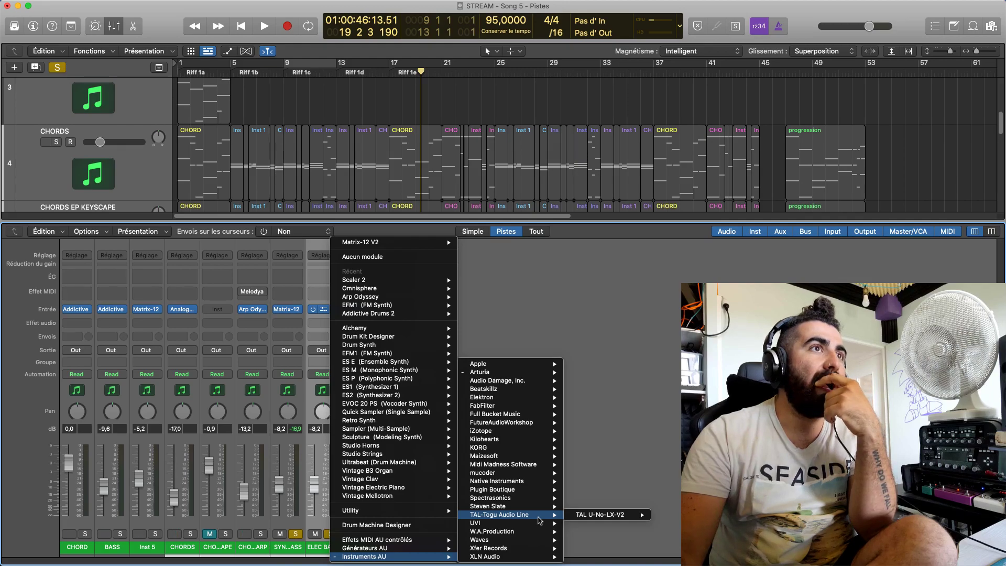
{"action": "key", "text": "Escape"}
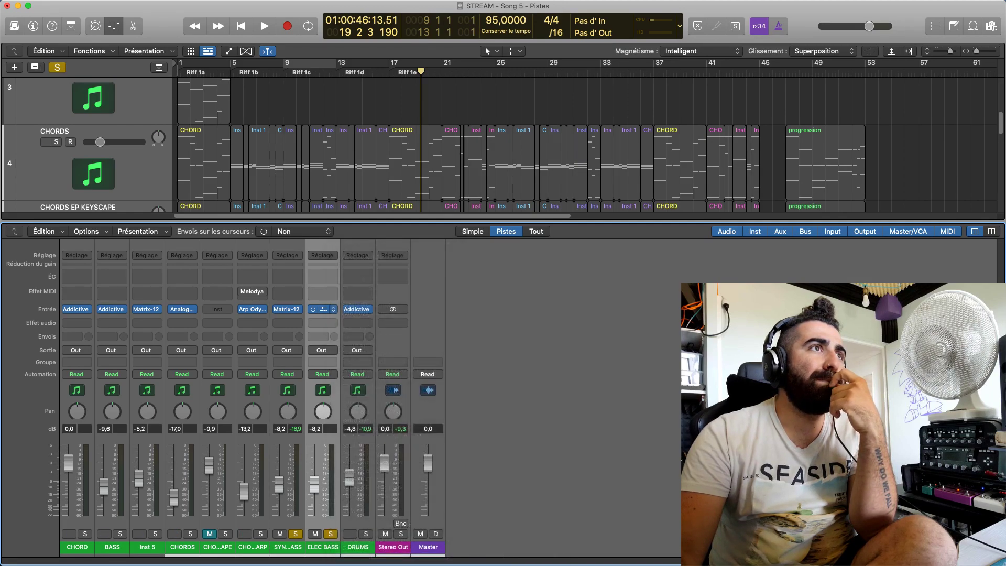
{"action": "left_click", "coordinate": [325, 310]}
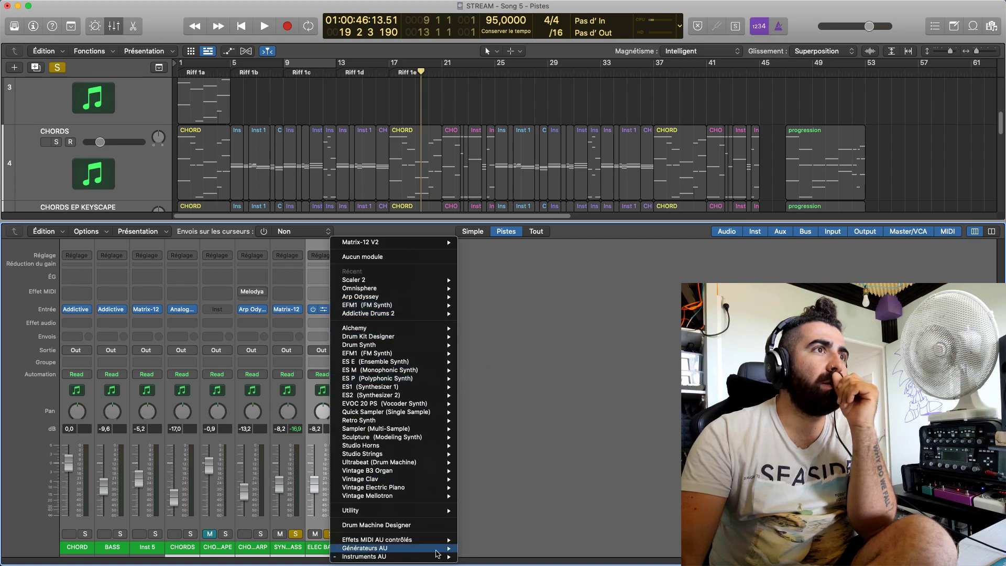
{"action": "mouse_move", "coordinate": [436, 558]}
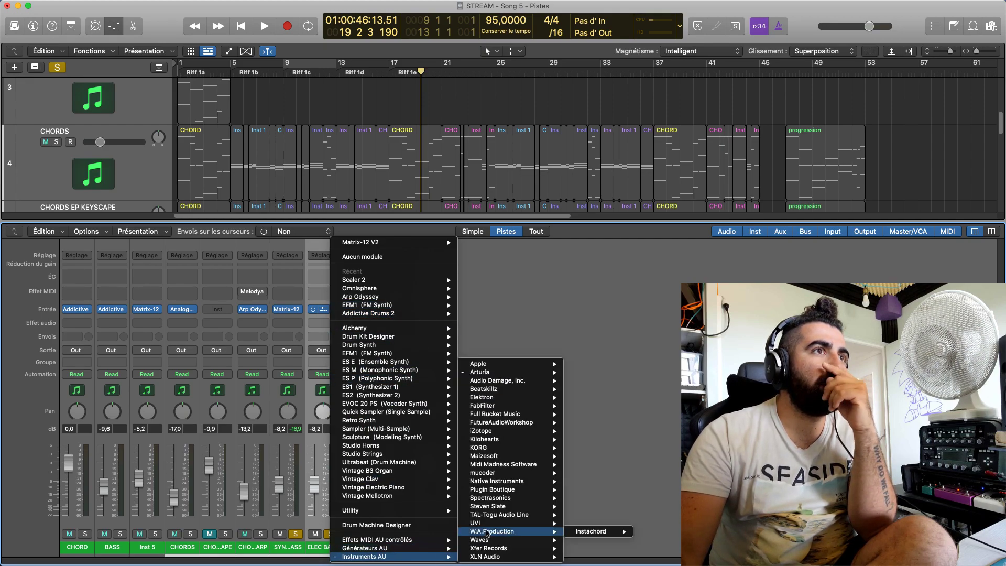
{"action": "mouse_move", "coordinate": [497, 489]}
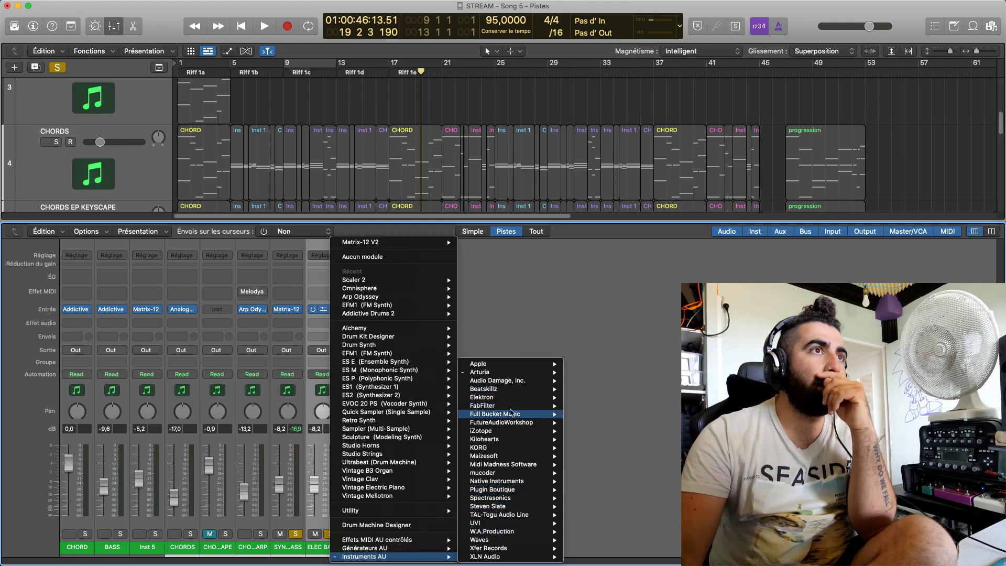
{"action": "mouse_move", "coordinate": [514, 426]}
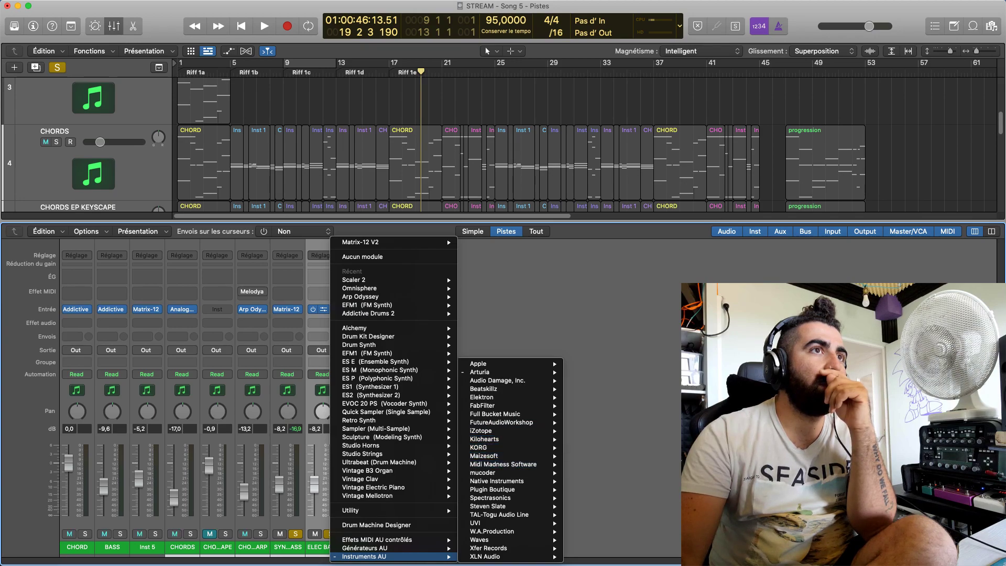
{"action": "key", "text": "Escape"}
Open the plug-in manager and search the modules for EZ BA and for TOONTRACK
{"action": "left_click", "coordinate": [55, 6]}
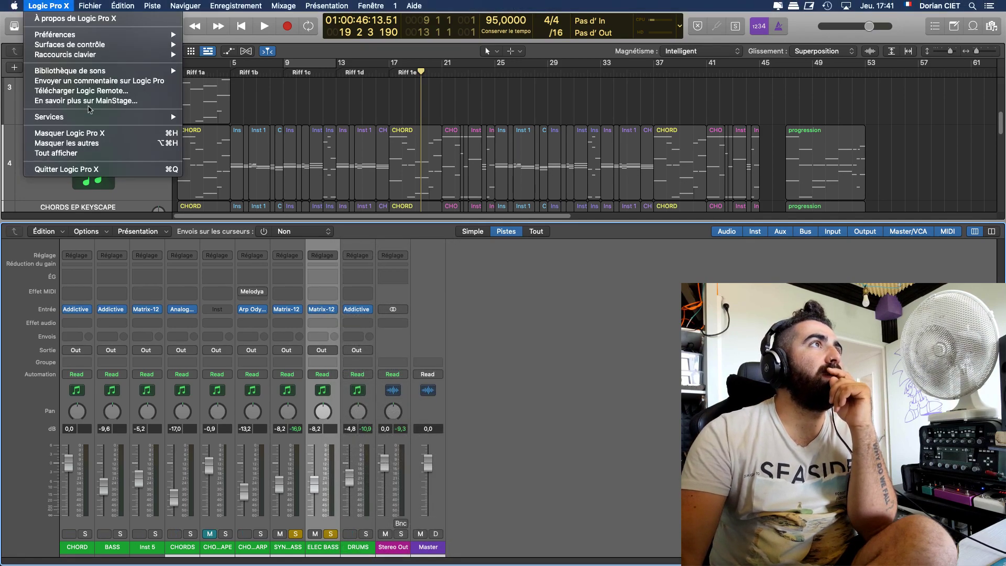
{"action": "mouse_move", "coordinate": [99, 71]}
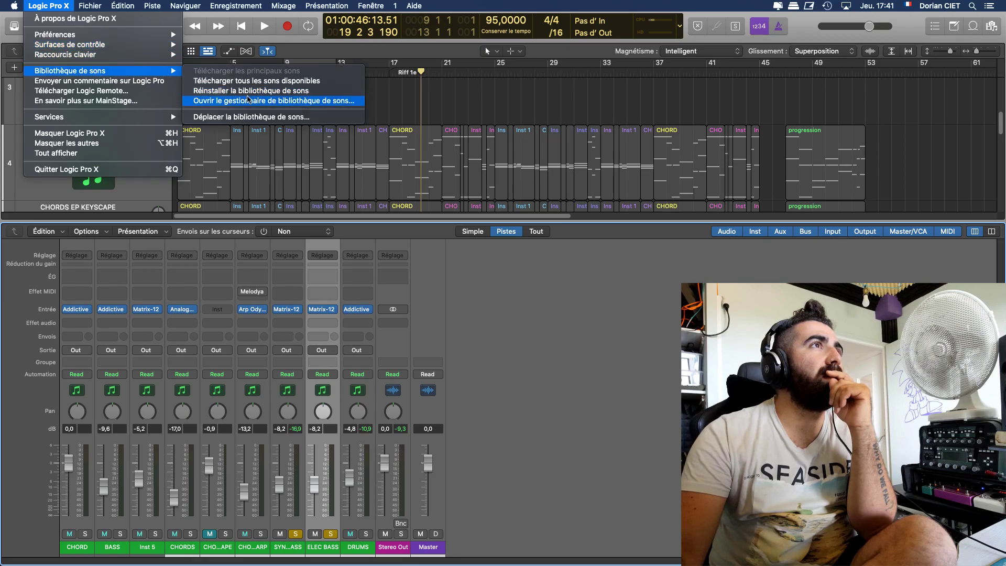
{"action": "mouse_move", "coordinate": [81, 38]}
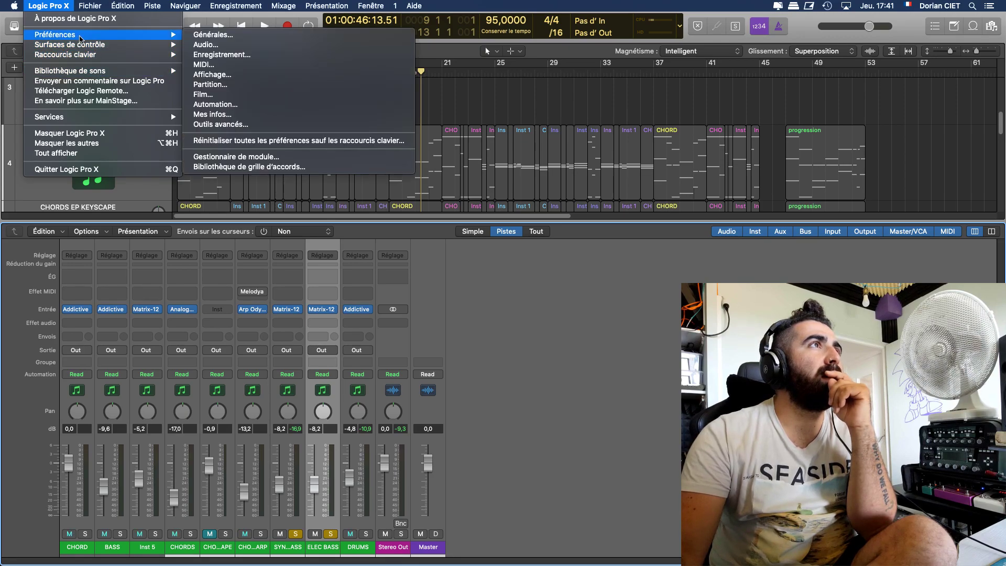
{"action": "left_click", "coordinate": [241, 157]}
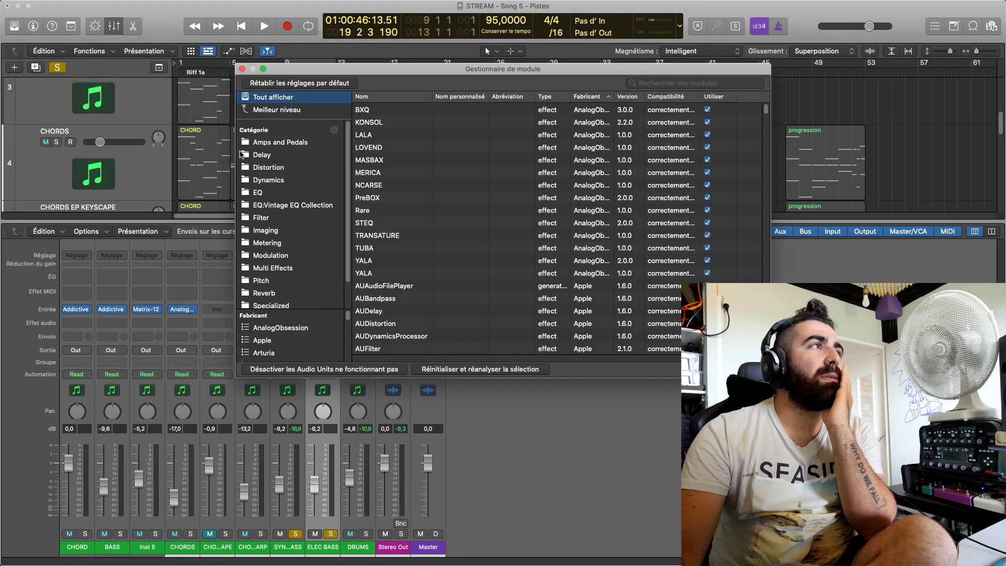
{"action": "left_click", "coordinate": [713, 83]}
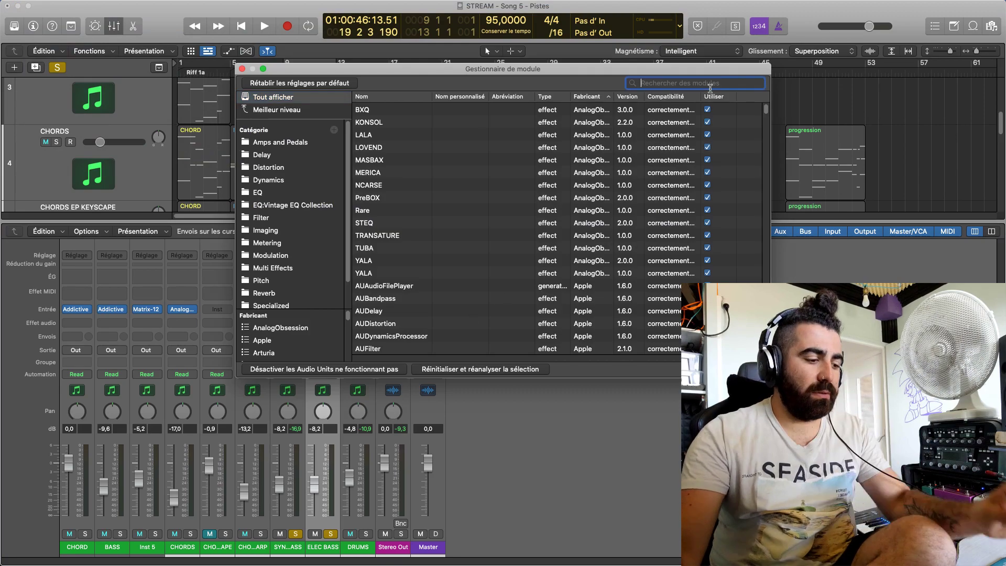
{"action": "type", "text": "EZ BA"}
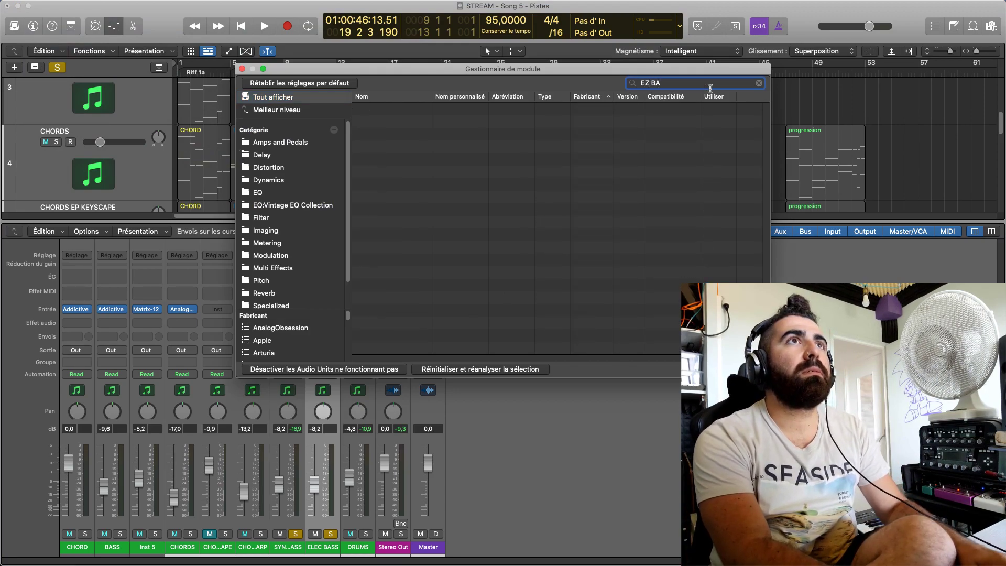
{"action": "key", "text": "BackSpace"}
{"action": "key", "text": "BackSpace"}
{"action": "type", "text": "TOON"}
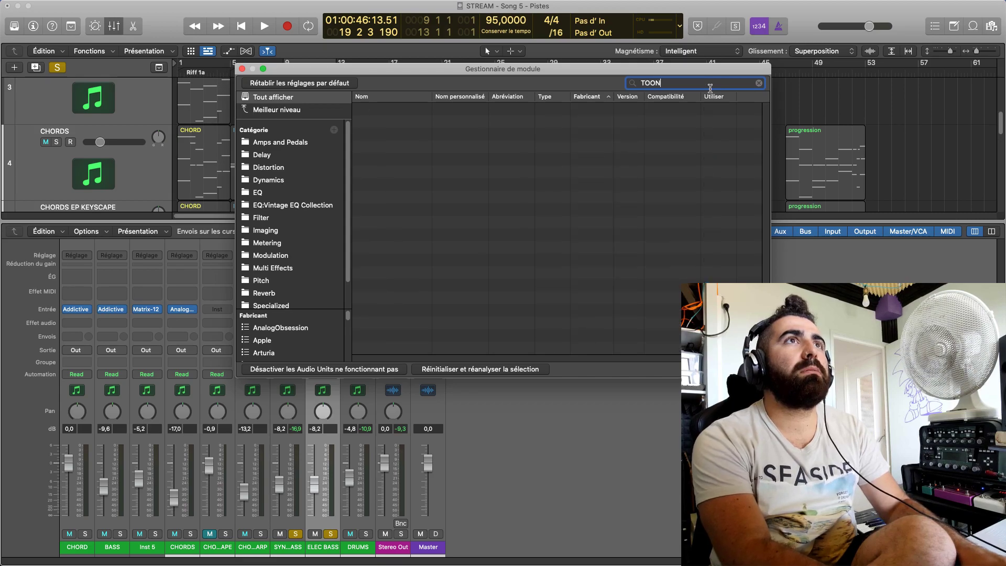
{"action": "type", "text": "TRACK"}
{"action": "key", "text": "super+a"}
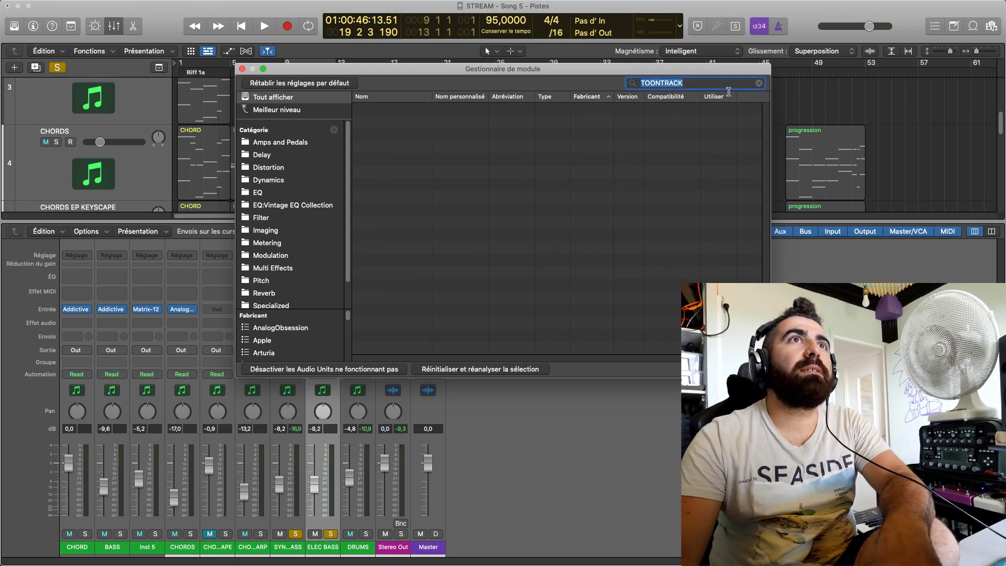
Clear the module search, look through the full list sorted by the Utiliser column, and close the plug-in manager
{"action": "left_click", "coordinate": [759, 83]}
{"action": "left_click", "coordinate": [583, 98]}
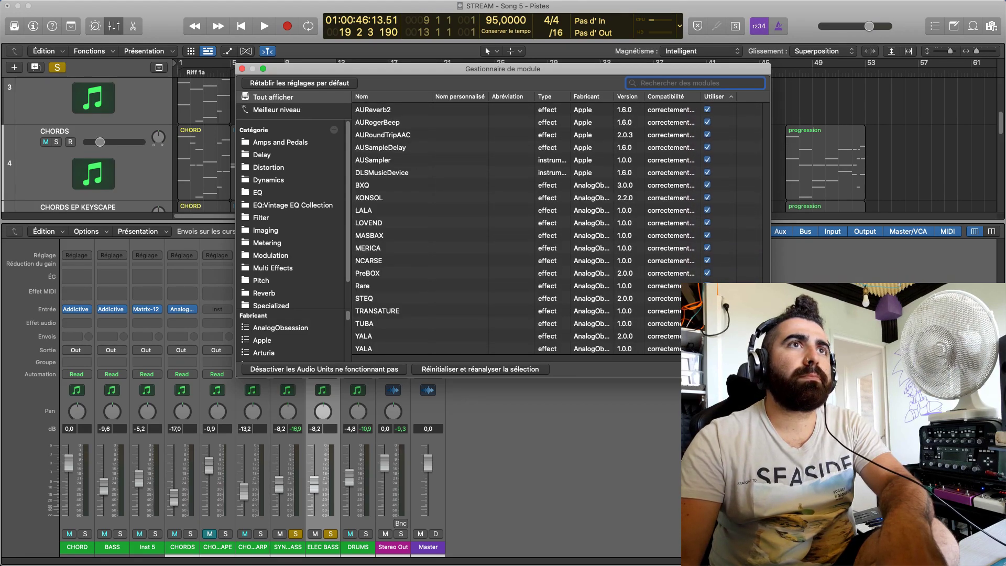
{"action": "left_click_drag", "start_coordinate": [766, 109], "coordinate": [766, 135]}
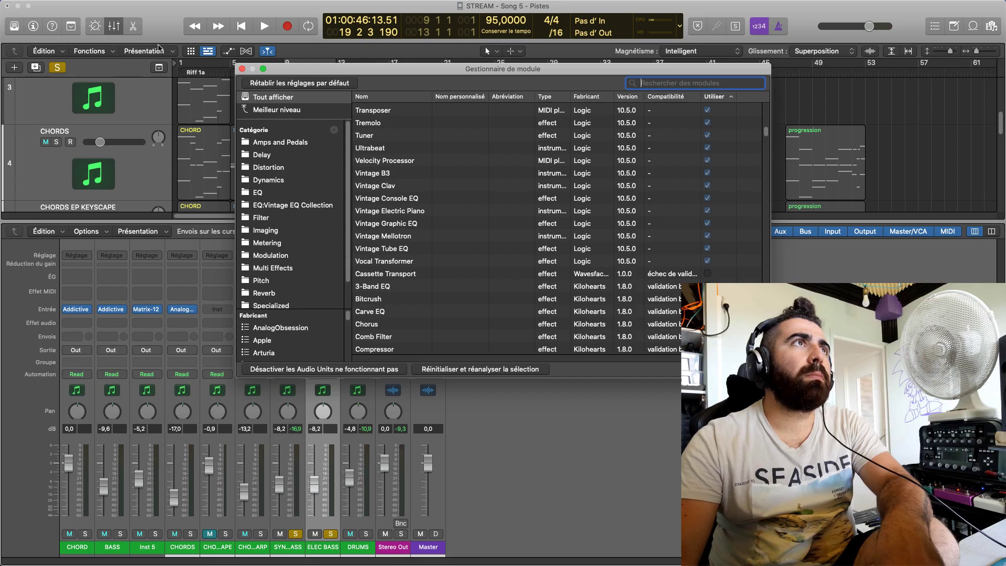
{"action": "left_click", "coordinate": [242, 69]}
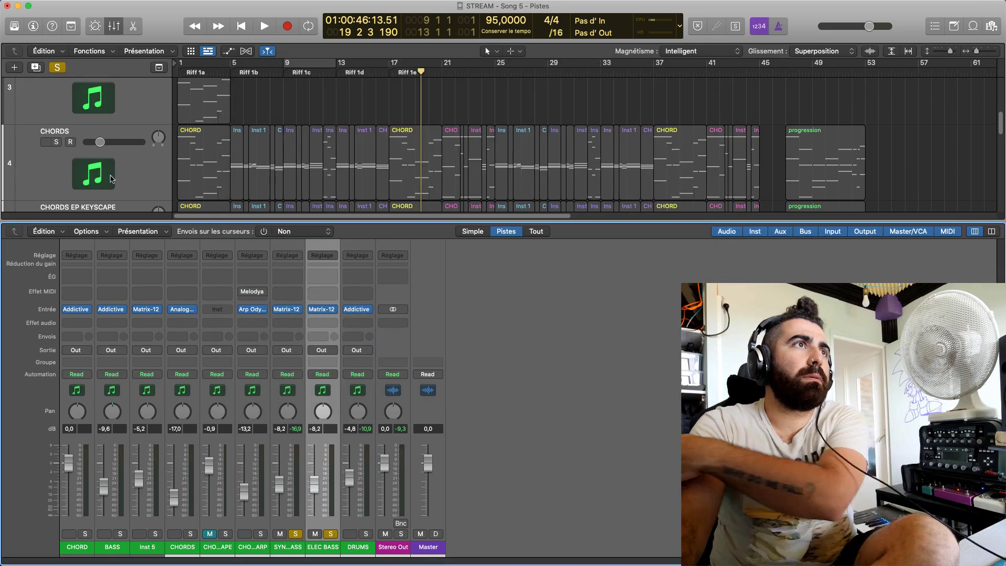
Replace the ELEC BASS channel's Matrix-12 instrument with Spectrasonics Omnisphere
{"action": "left_click", "coordinate": [327, 309]}
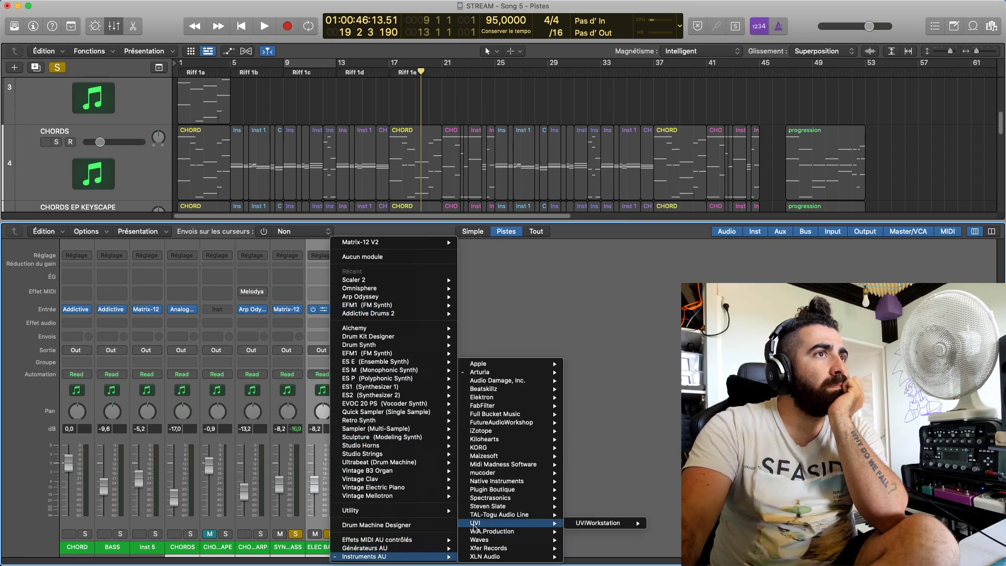
{"action": "mouse_move", "coordinate": [495, 500]}
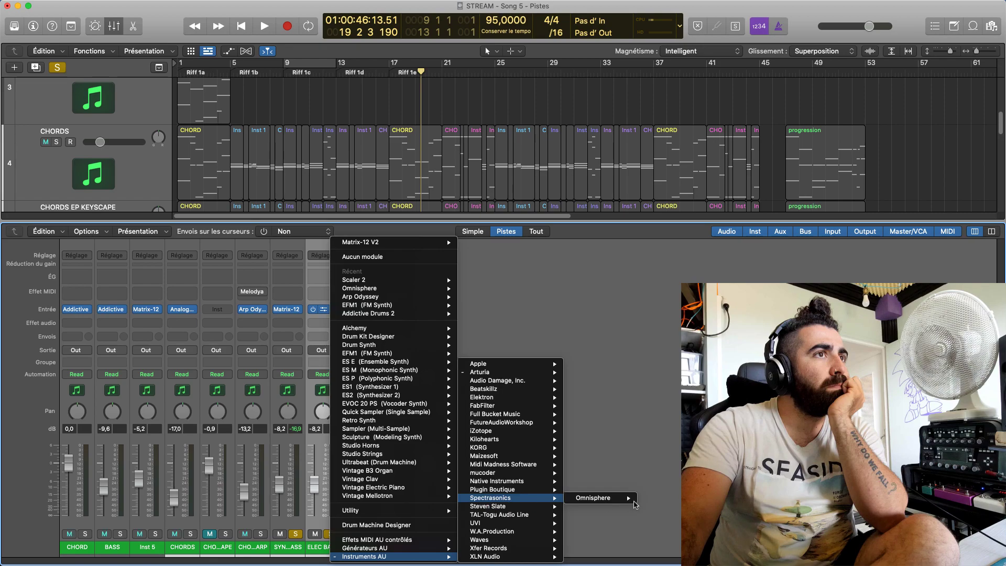
{"action": "left_click", "coordinate": [656, 498]}
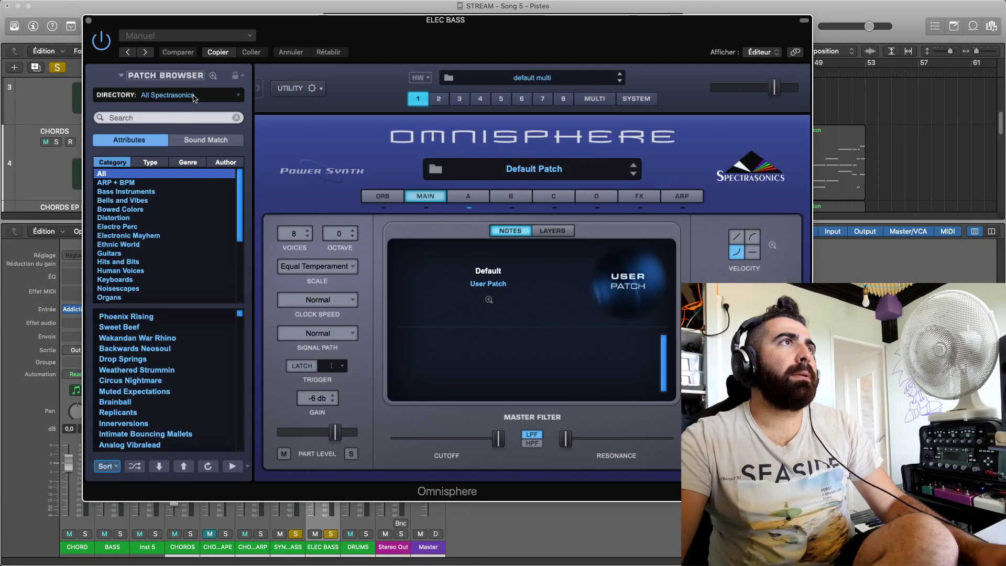
Browse Omnisphere's Moog Tribute Library for the Synth Bass category and load the Angry Titan patch
{"action": "left_click", "coordinate": [195, 97]}
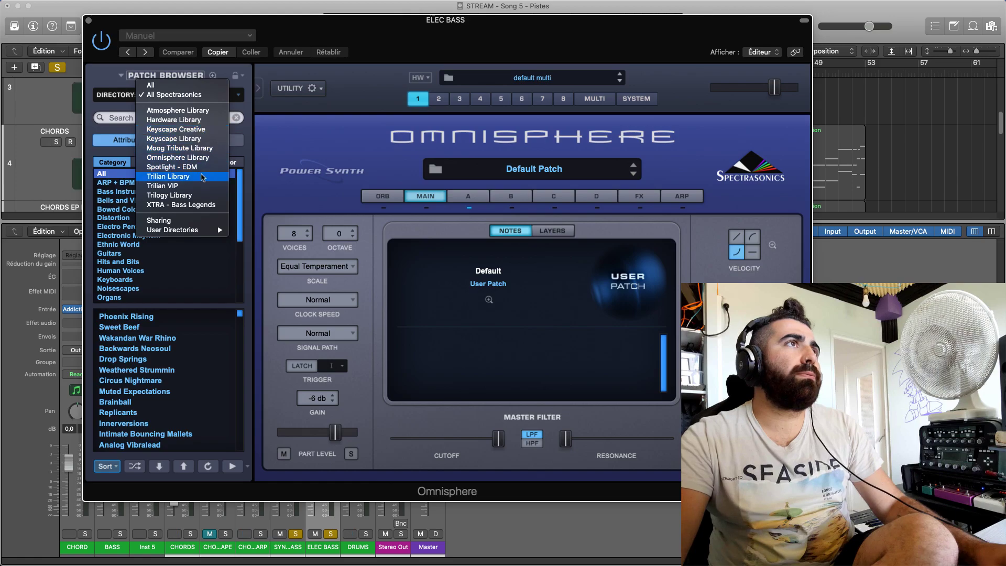
{"action": "left_click", "coordinate": [167, 148]}
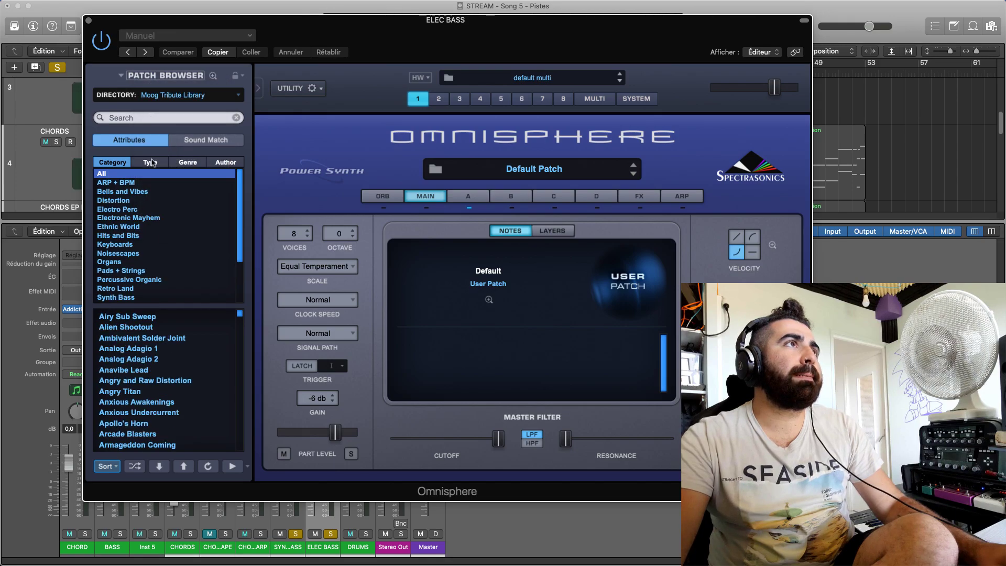
{"action": "left_click", "coordinate": [535, 168]}
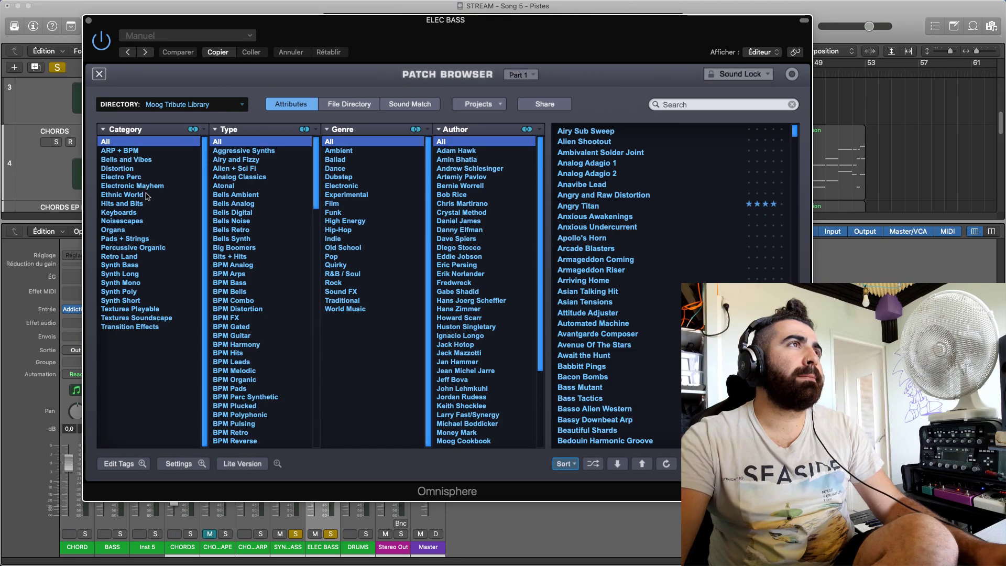
{"action": "left_click", "coordinate": [136, 266]}
{"action": "left_click", "coordinate": [616, 132]}
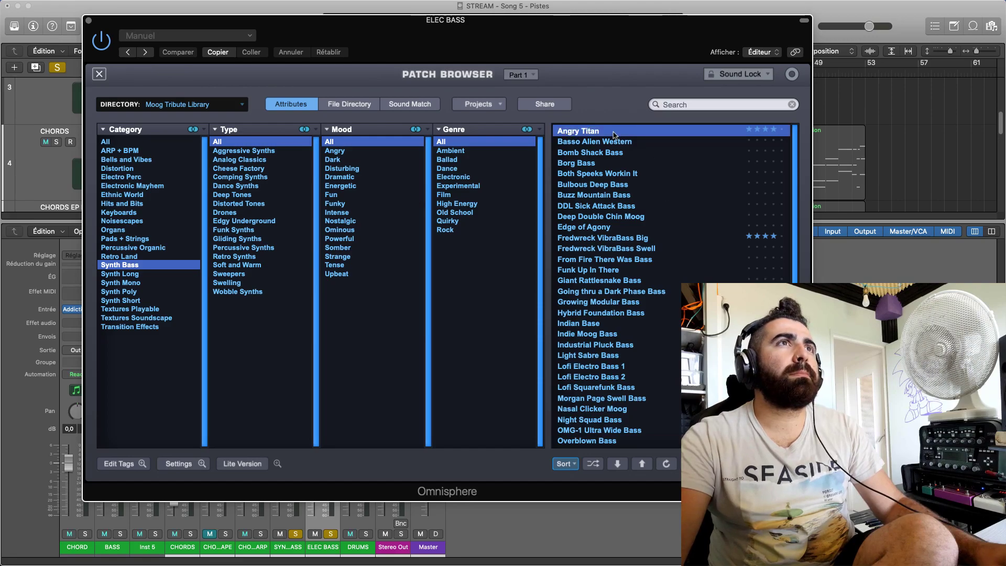
Move the Omnisphere window clear of the timeline and listen briefly to the bass from around bar 19
{"action": "left_click_drag", "start_coordinate": [452, 26], "coordinate": [621, 297]}
{"action": "left_click_drag", "start_coordinate": [561, 279], "coordinate": [544, 159]}
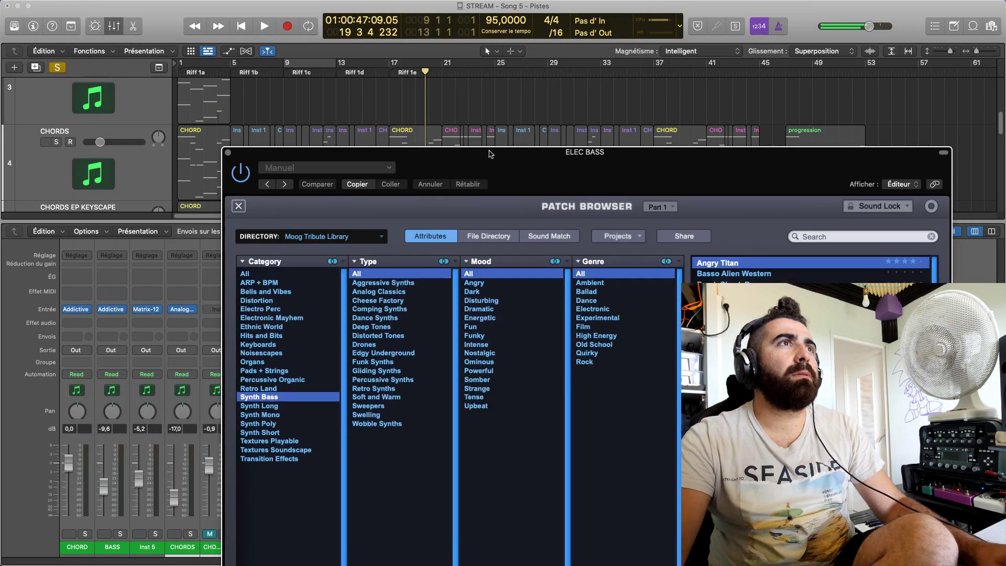
{"action": "key", "text": "space"}
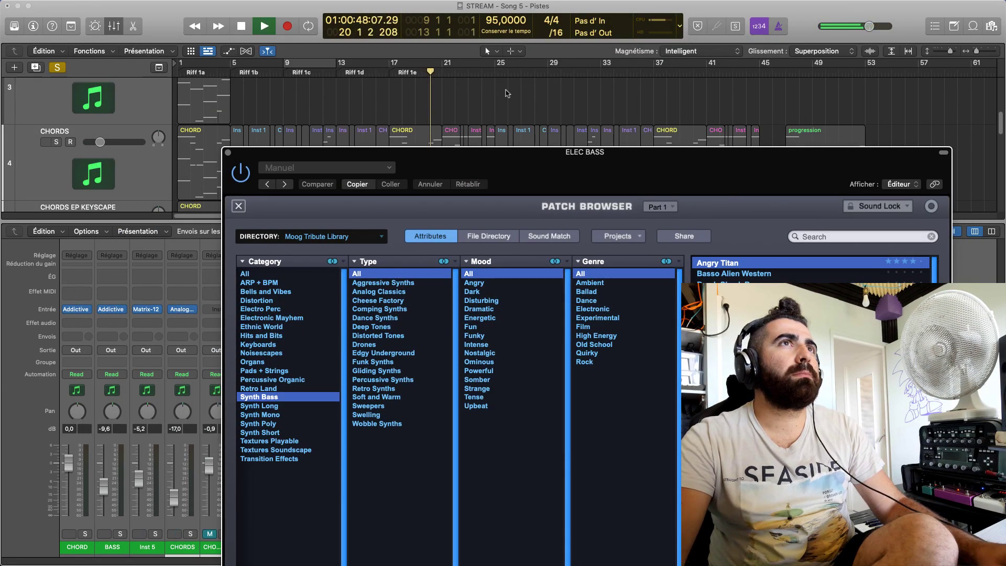
{"action": "key", "text": "space"}
Turn off solo on SYNTH BASS and listen to ELEC BASS alone from around bar 20, keeping the track headers uncovered
{"action": "scroll", "coordinate": [193, 197], "scroll_direction": "down", "scroll_amount": 15}
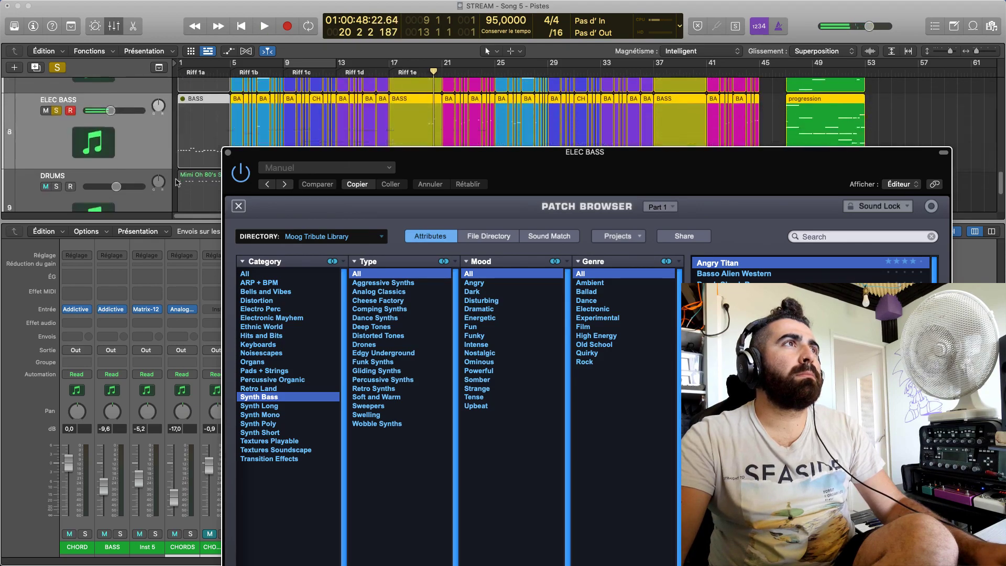
{"action": "scroll", "coordinate": [176, 183], "scroll_direction": "up", "scroll_amount": 3}
{"action": "key", "text": "space"}
{"action": "left_click_drag", "start_coordinate": [357, 163], "coordinate": [399, 159]}
{"action": "scroll", "coordinate": [388, 173], "scroll_direction": "up", "scroll_amount": 2}
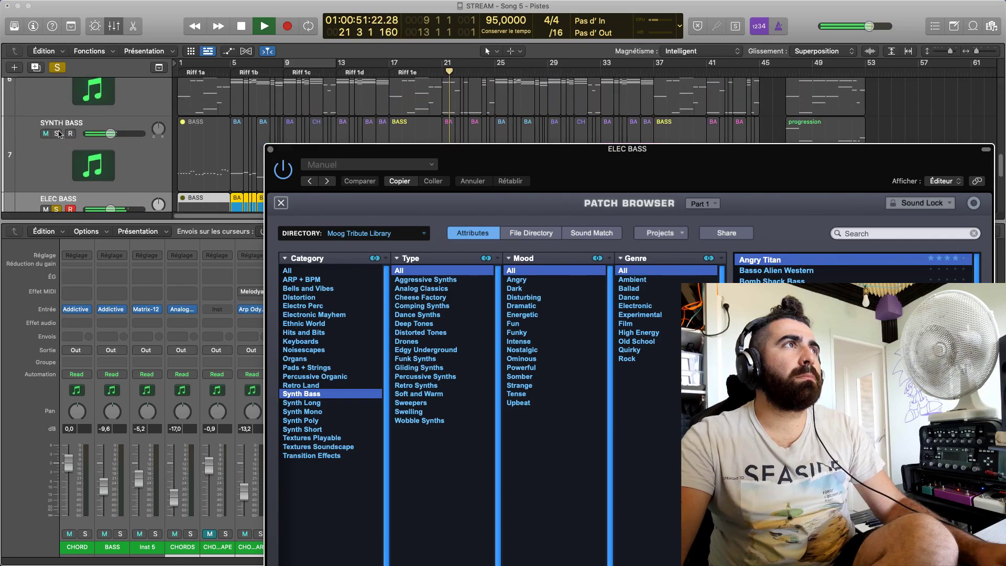
{"action": "key", "text": "space"}
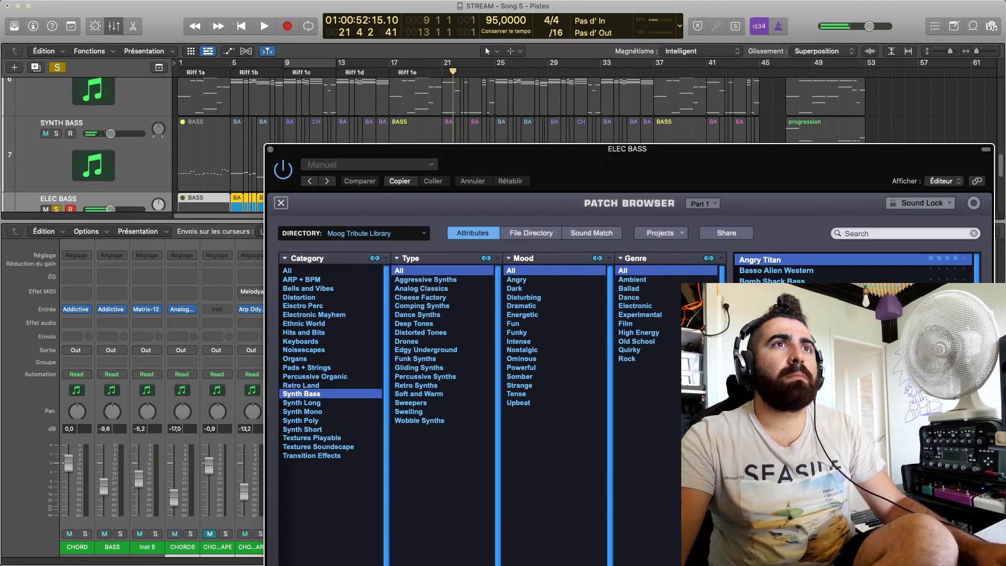
Resume playback, bring the Omnisphere patch list into view and load the Fredwreck VibraBass Big patch
{"action": "key", "text": "space"}
{"action": "left_click_drag", "start_coordinate": [805, 152], "coordinate": [694, 51]}
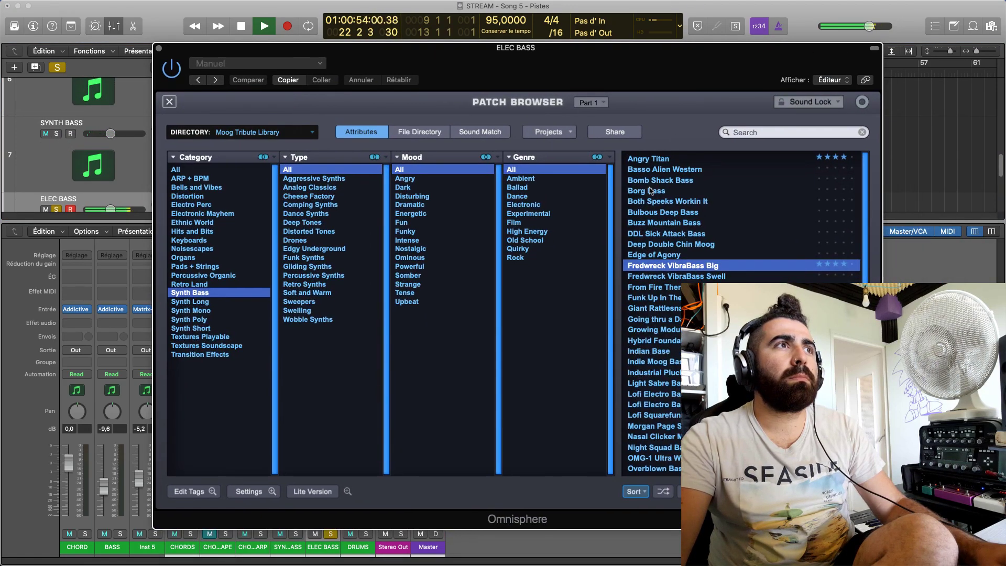
Audition the Tranquil Bass and Nasal Clicker Moog patches on ELEC BASS, moving the Omnisphere window clear of the timeline
{"action": "scroll", "coordinate": [679, 388], "scroll_direction": "down", "scroll_amount": 10}
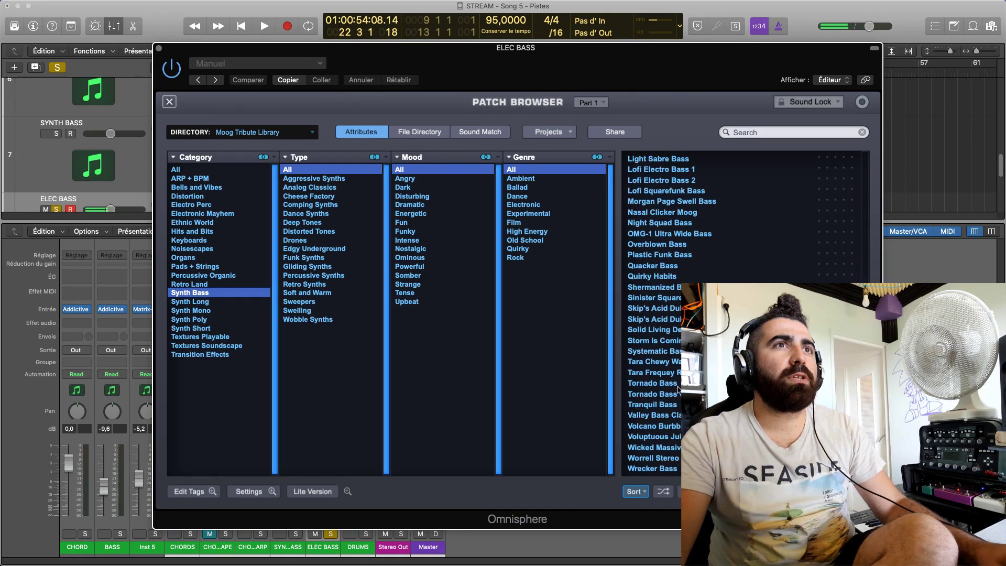
{"action": "left_click", "coordinate": [676, 404]}
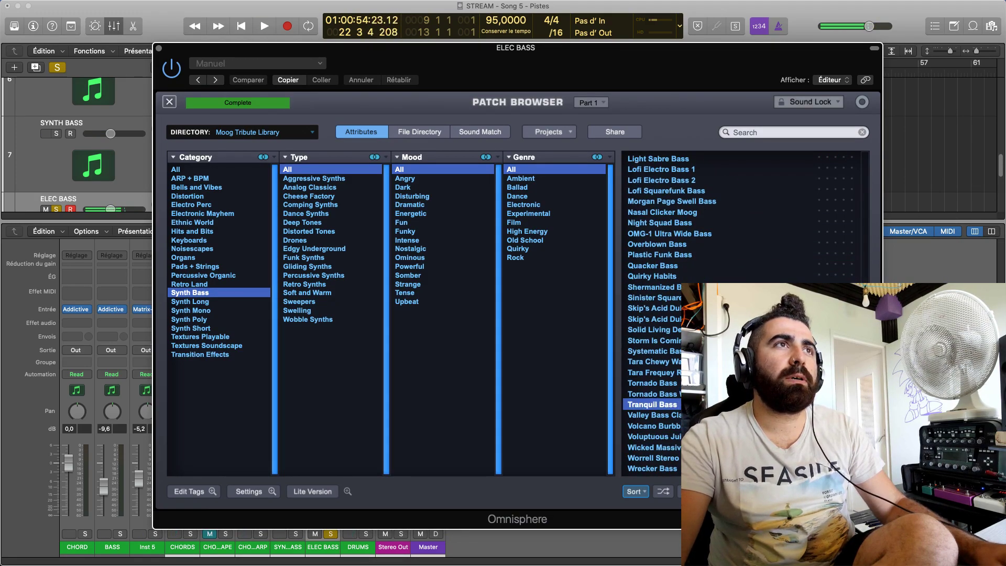
{"action": "left_click_drag", "start_coordinate": [550, 86], "coordinate": [571, 286]}
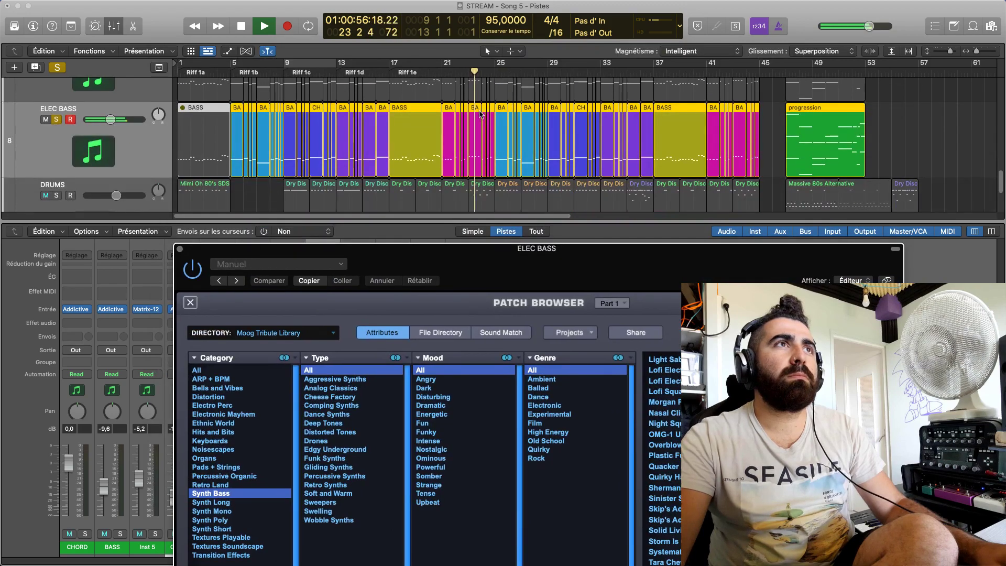
{"action": "key", "text": "space"}
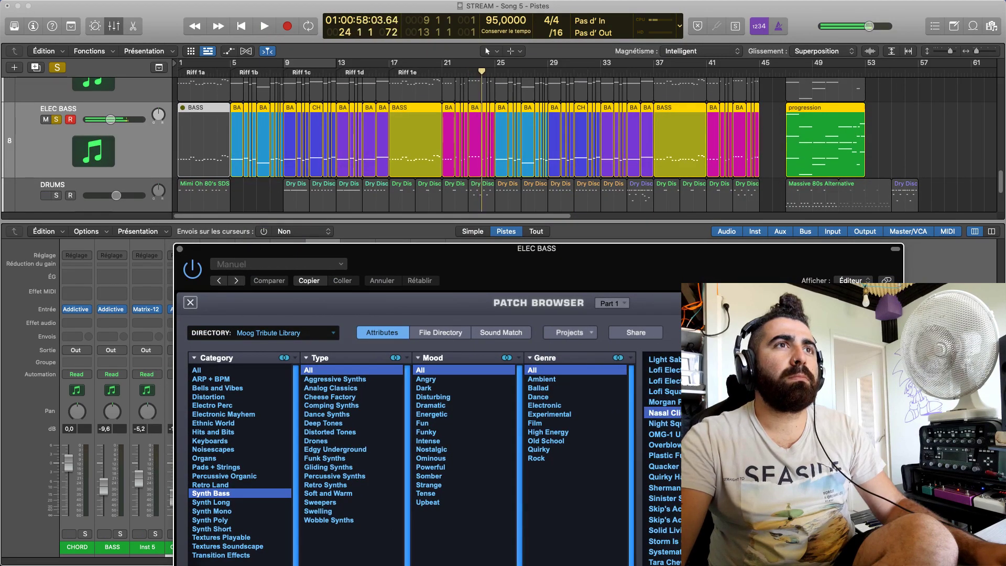
{"action": "key", "text": "space"}
{"action": "key", "text": "space"}
Select all regions on the ELEC BASS track and join them into one region, including the muted ones
{"action": "left_click", "coordinate": [886, 136]}
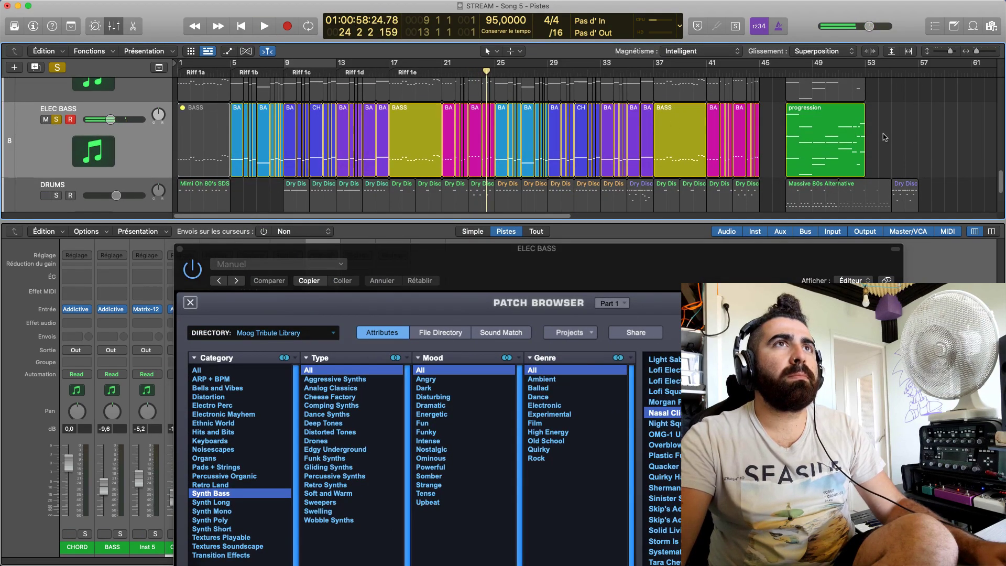
{"action": "left_click", "coordinate": [77, 140]}
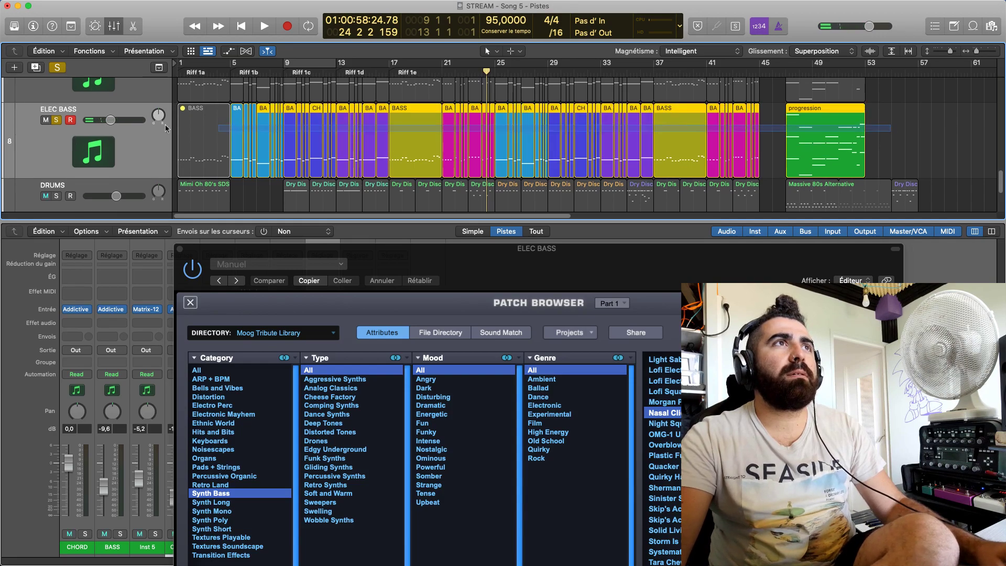
{"action": "key", "text": "super+j"}
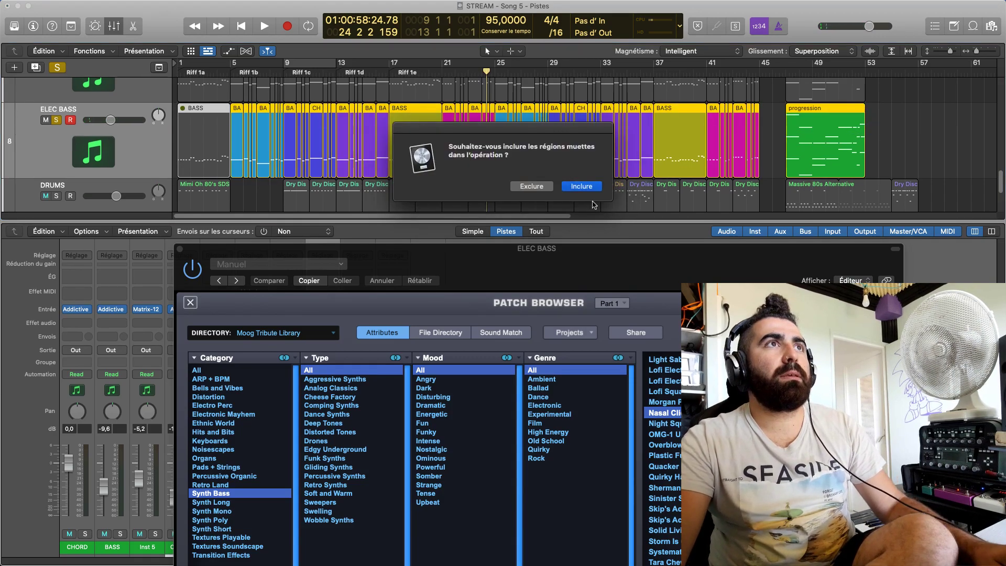
{"action": "left_click", "coordinate": [582, 187]}
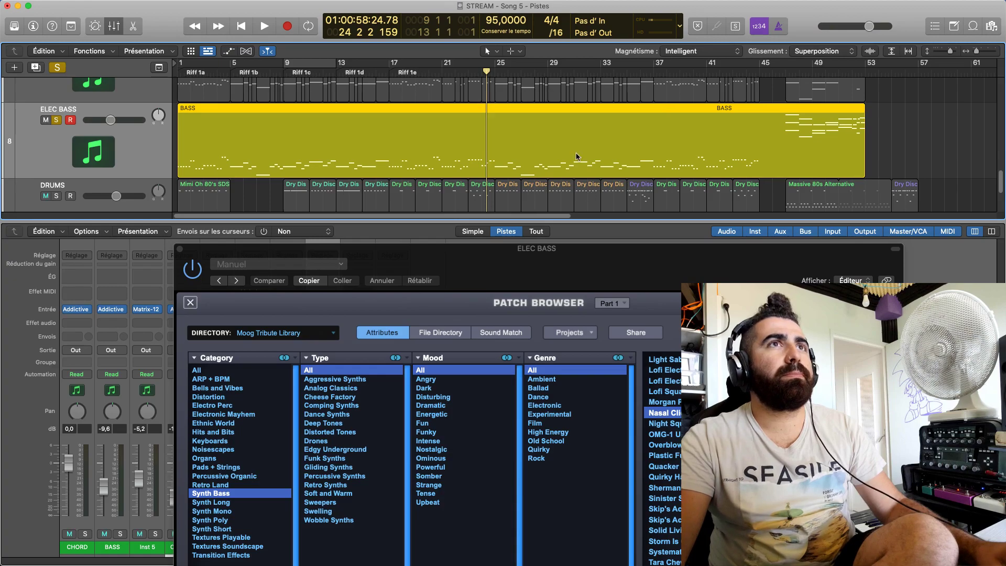
Open the joined ELEC BASS region in the piano roll and transpose all its notes up one octave
{"action": "double_click", "coordinate": [576, 156]}
{"action": "key", "text": "v"}
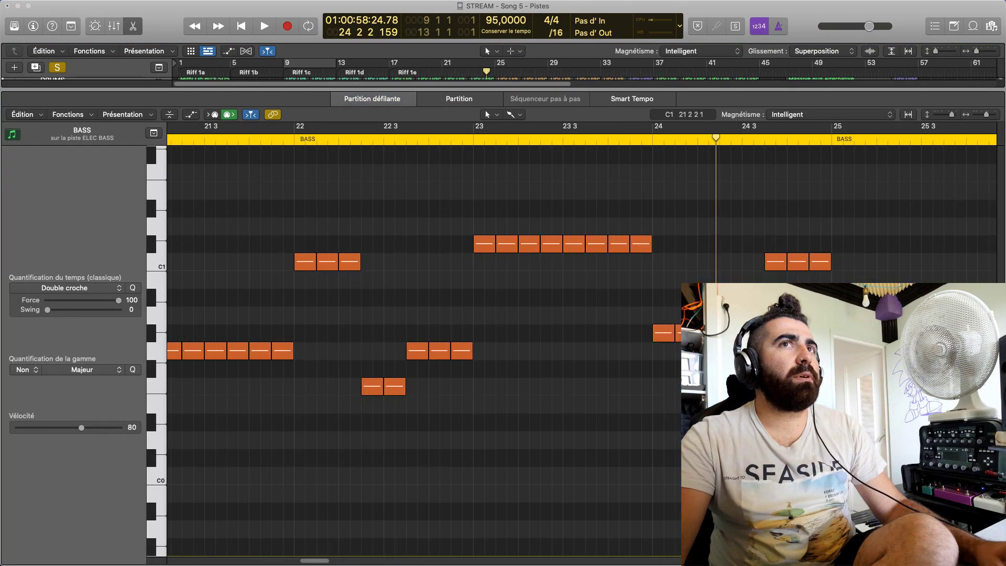
{"action": "left_click", "coordinate": [412, 229]}
{"action": "key", "text": "super+a"}
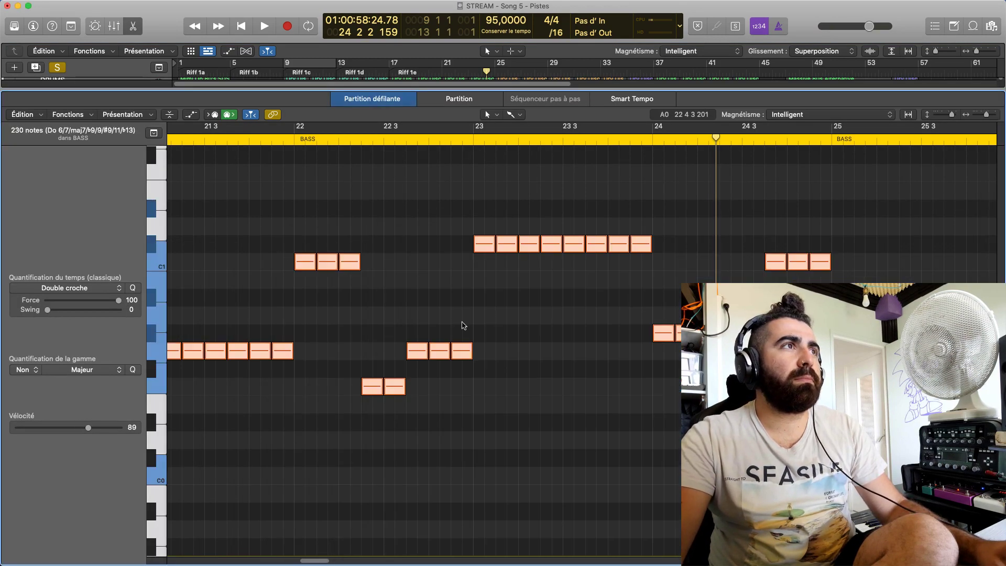
{"action": "scroll", "coordinate": [467, 372], "scroll_direction": "up", "scroll_amount": 5}
{"action": "left_click_drag", "start_coordinate": [483, 373], "coordinate": [479, 163]}
Listen to the transposed bass line from around bar 24 to bar 26
{"action": "key", "text": "space"}
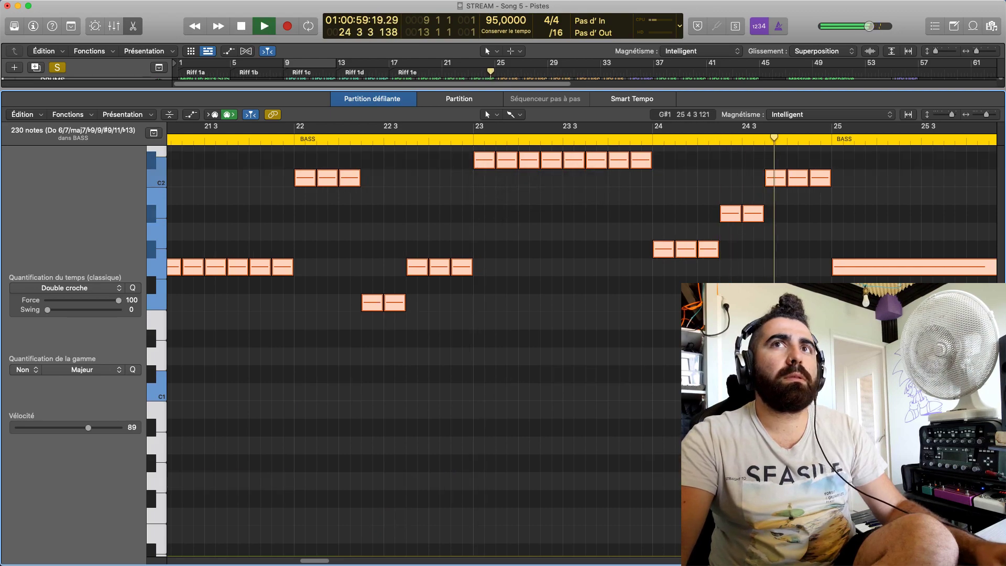
{"action": "key", "text": "super+Tab"}
{"action": "key", "text": "space"}
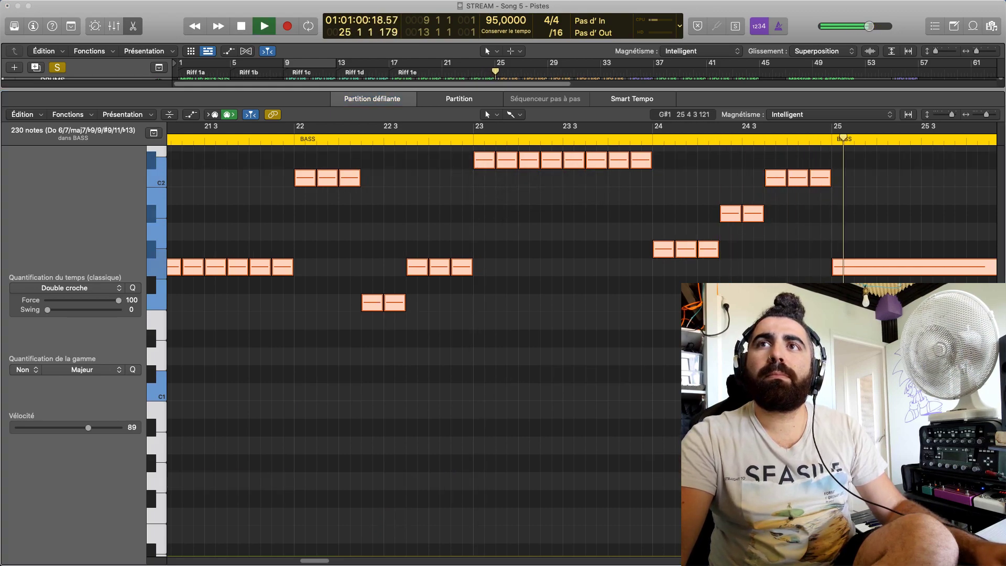
{"action": "key", "text": "space"}
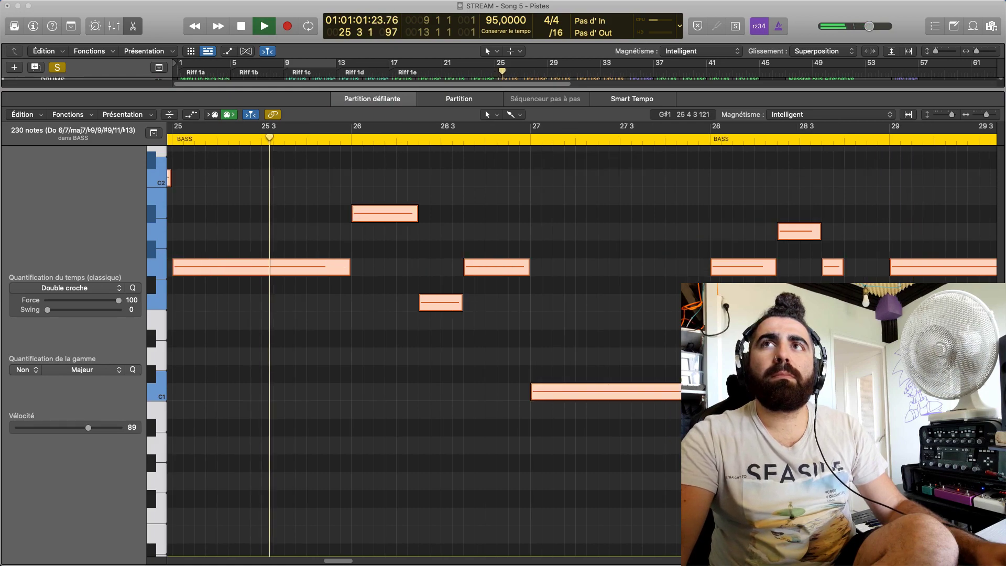
{"action": "key", "text": "space"}
{"action": "key", "text": "space"}
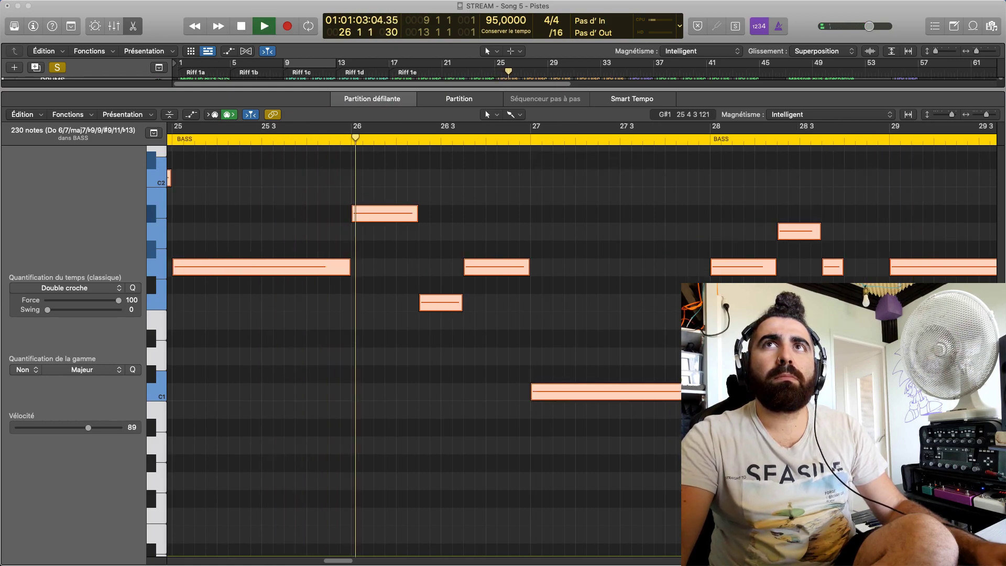
{"action": "key", "text": "space"}
Transpose all the ELEC BASS notes up another octave and resume playback
{"action": "scroll", "coordinate": [419, 405], "scroll_direction": "up", "scroll_amount": 5}
{"action": "left_click_drag", "start_coordinate": [409, 394], "coordinate": [406, 188]}
{"action": "key", "text": "space"}
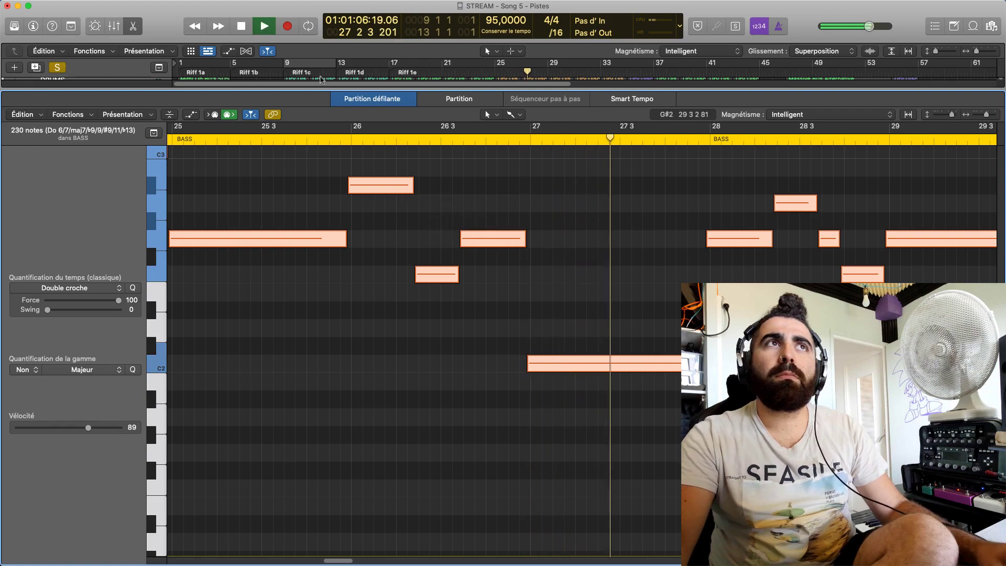
Close the piano roll and compare the two basses by soloing SYNTH BASS and toggling solo on ELEC BASS
{"action": "key", "text": "e"}
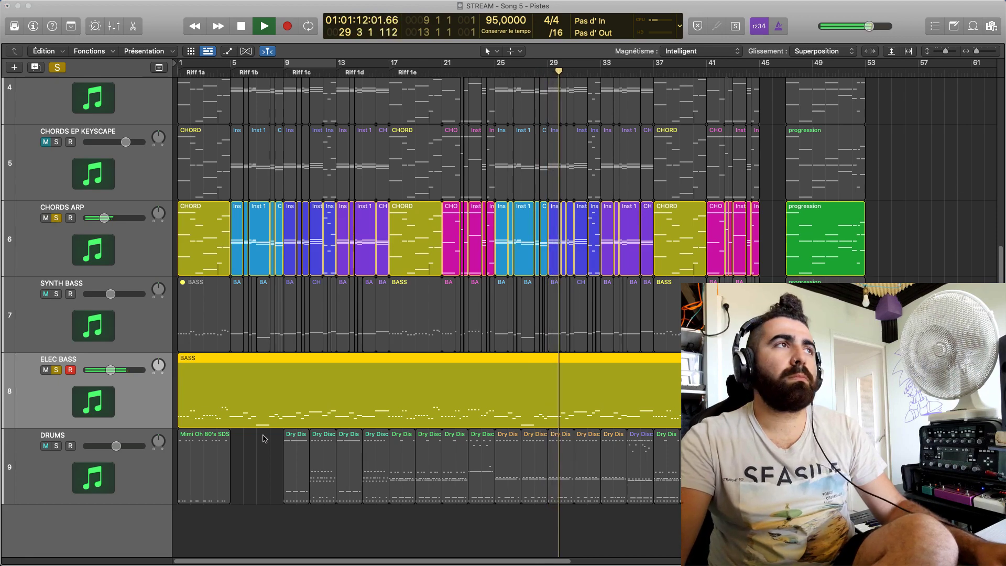
{"action": "left_click", "coordinate": [57, 295]}
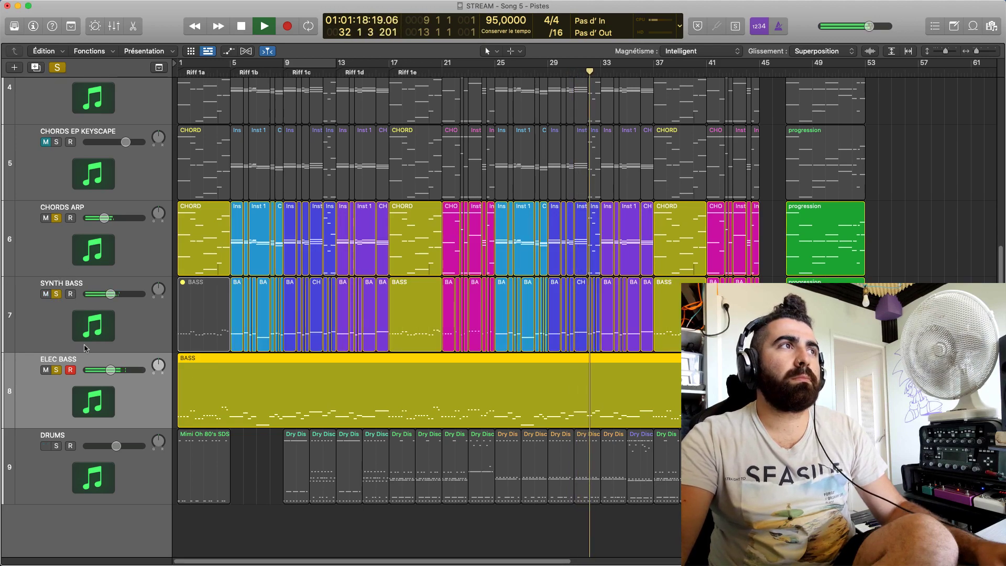
{"action": "left_click", "coordinate": [56, 370]}
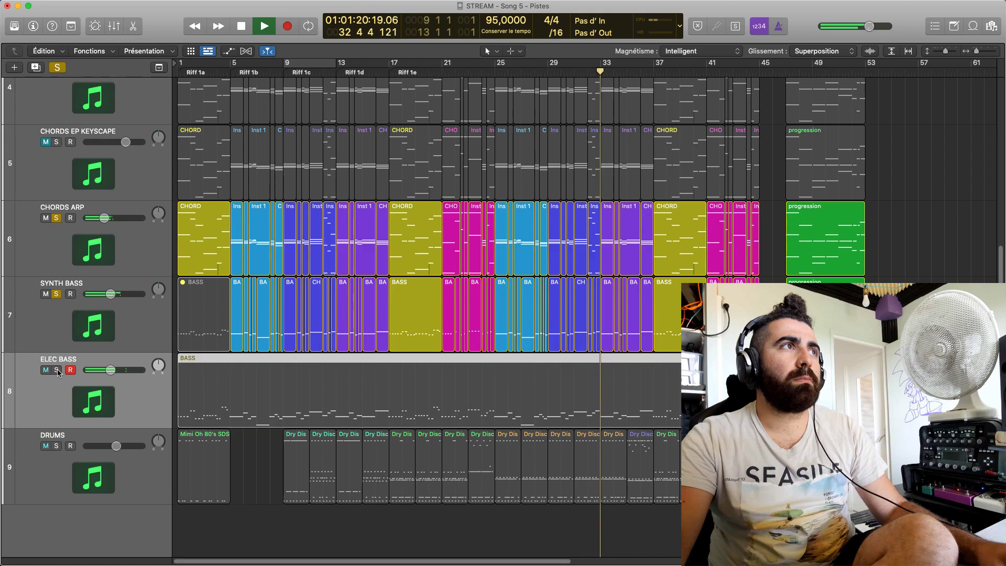
{"action": "left_click", "coordinate": [57, 370]}
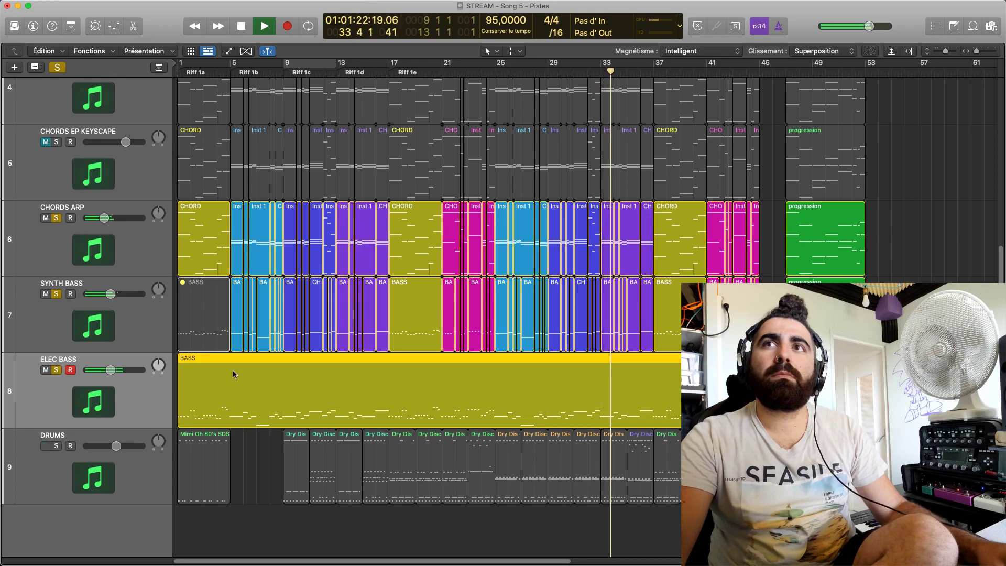
Solo DRUMS with the basses, bring back the Omnisphere window and load the Shermanized Bass patch during playback
{"action": "left_click", "coordinate": [46, 446]}
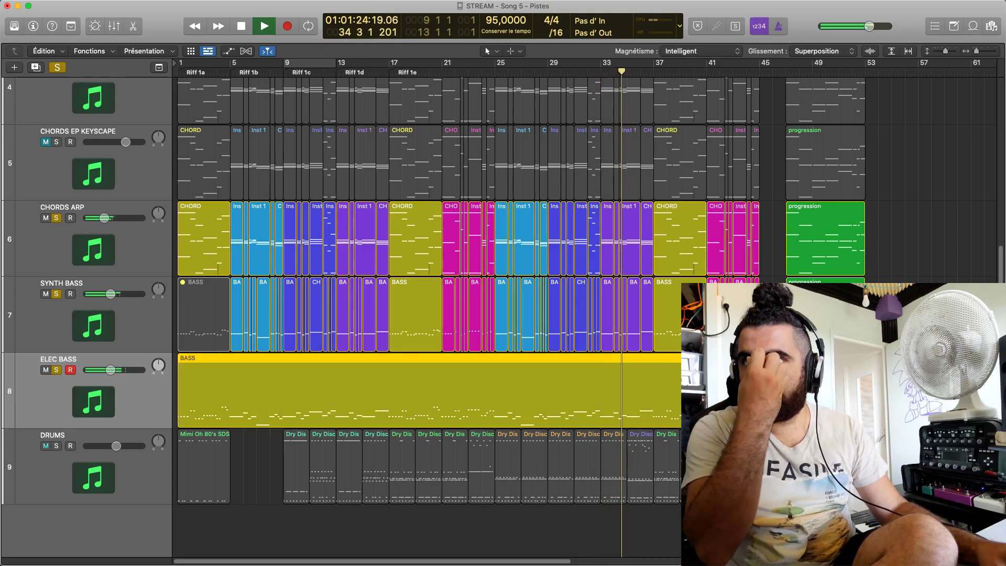
{"action": "key", "text": "space"}
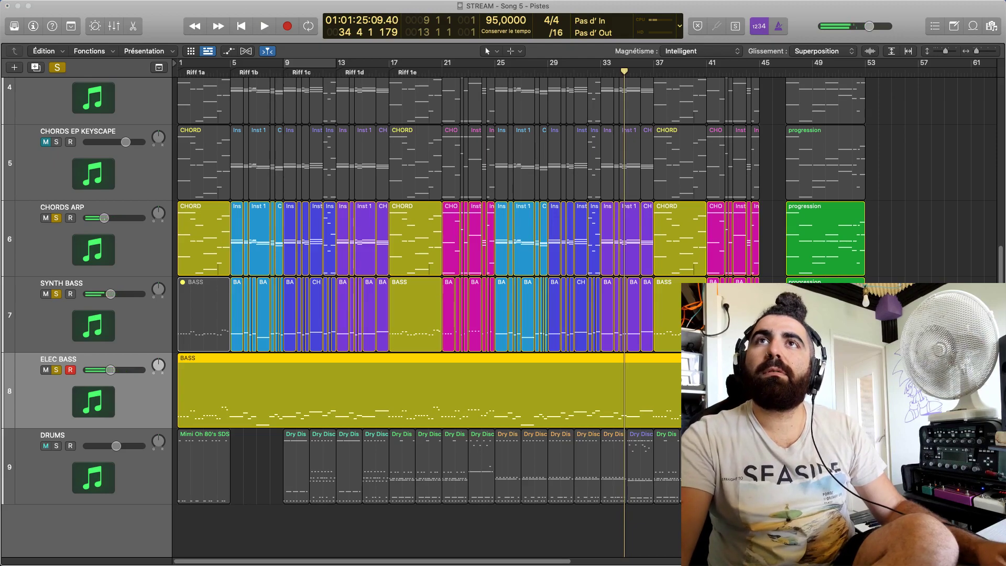
{"action": "key", "text": "space"}
{"action": "key", "text": "v"}
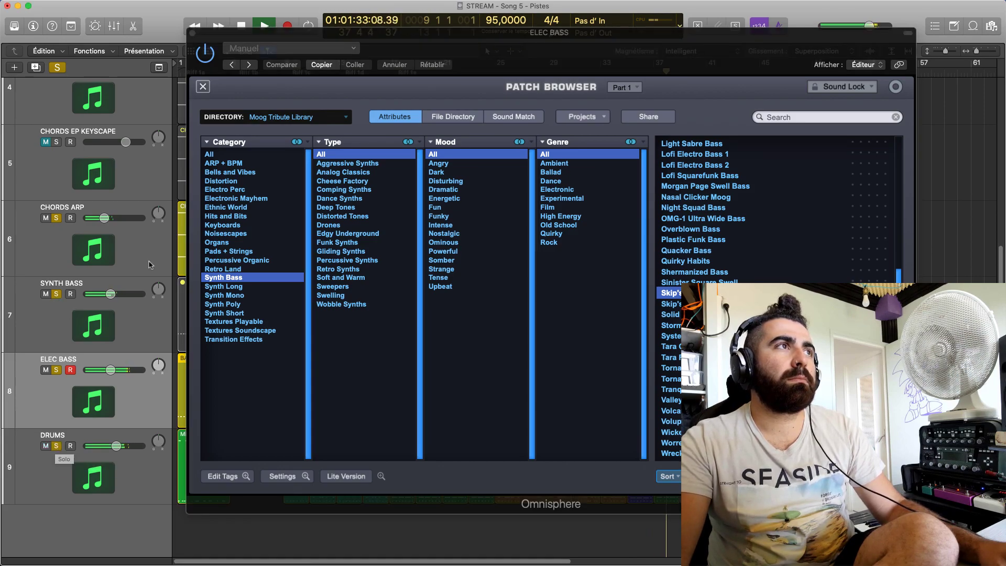
{"action": "mouse_move", "coordinate": [287, 34]}
{"action": "left_mouse_down"}
{"action": "mouse_move", "coordinate": [446, 15]}
{"action": "mouse_move", "coordinate": [269, 19]}
{"action": "mouse_move", "coordinate": [298, 18]}
{"action": "left_mouse_up"}
{"action": "left_click", "coordinate": [720, 255]}
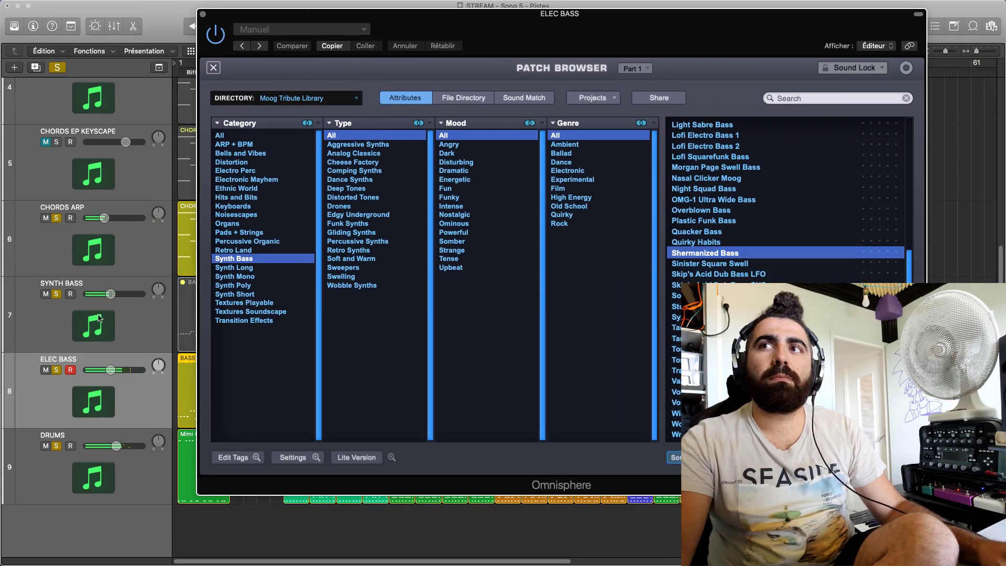
Turn off solo on SYNTH BASS and audition the Overblown Bass and Night Squad Bass patches on ELEC BASS
{"action": "left_click", "coordinate": [58, 294]}
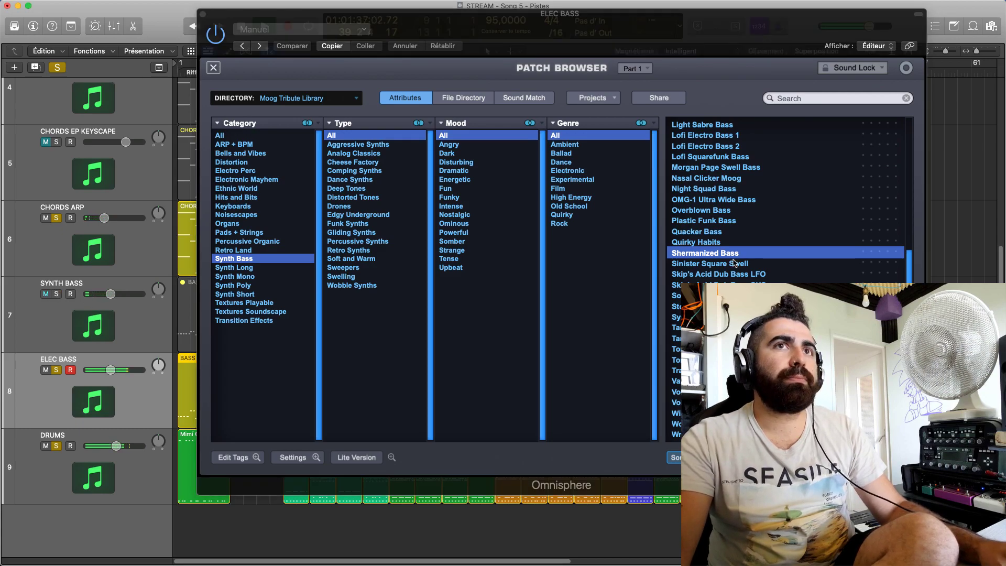
{"action": "left_click", "coordinate": [734, 213]}
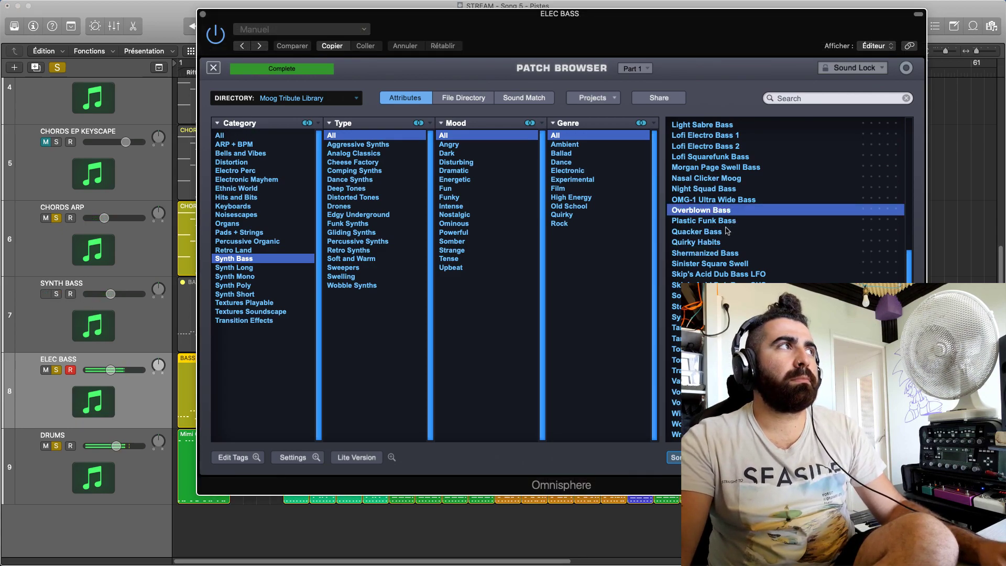
{"action": "left_click", "coordinate": [728, 190]}
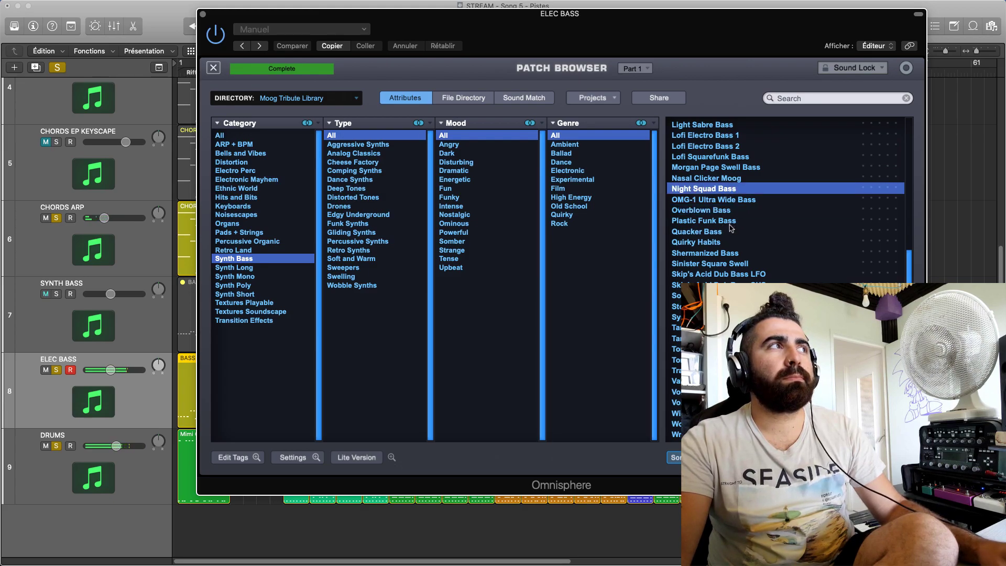
Audition the Lofi Electro Bass 2, Lofi Squarefunk Bass and Nasal Clicker Moog patches in turn
{"action": "scroll", "coordinate": [731, 228], "scroll_direction": "up", "scroll_amount": 3}
{"action": "left_click", "coordinate": [733, 200]}
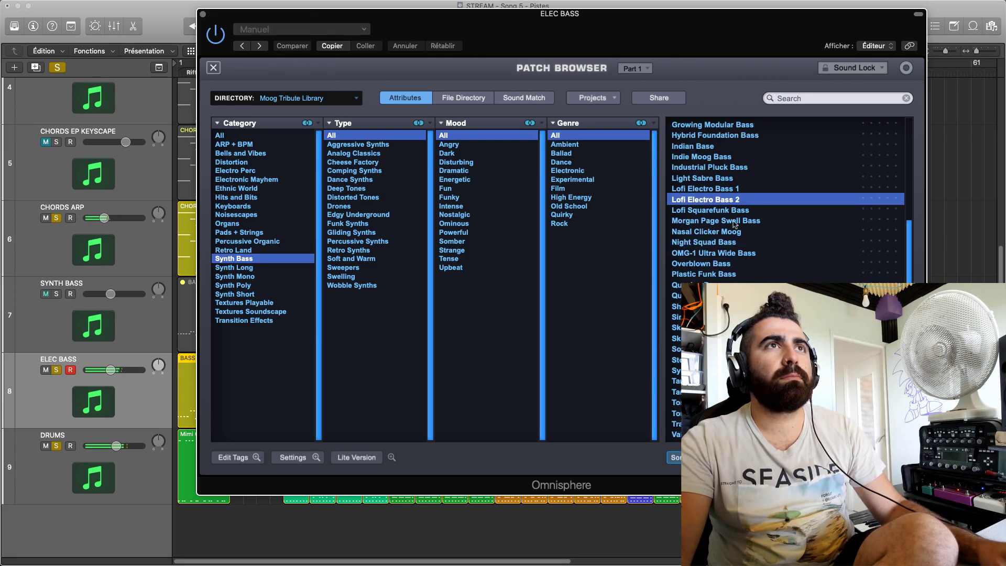
{"action": "left_click", "coordinate": [737, 211]}
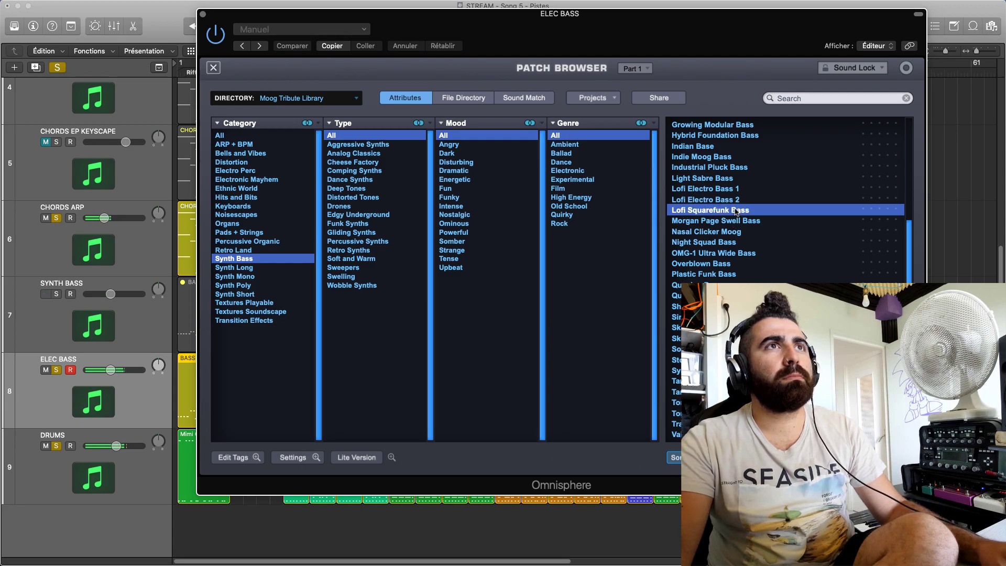
{"action": "left_click", "coordinate": [735, 232]}
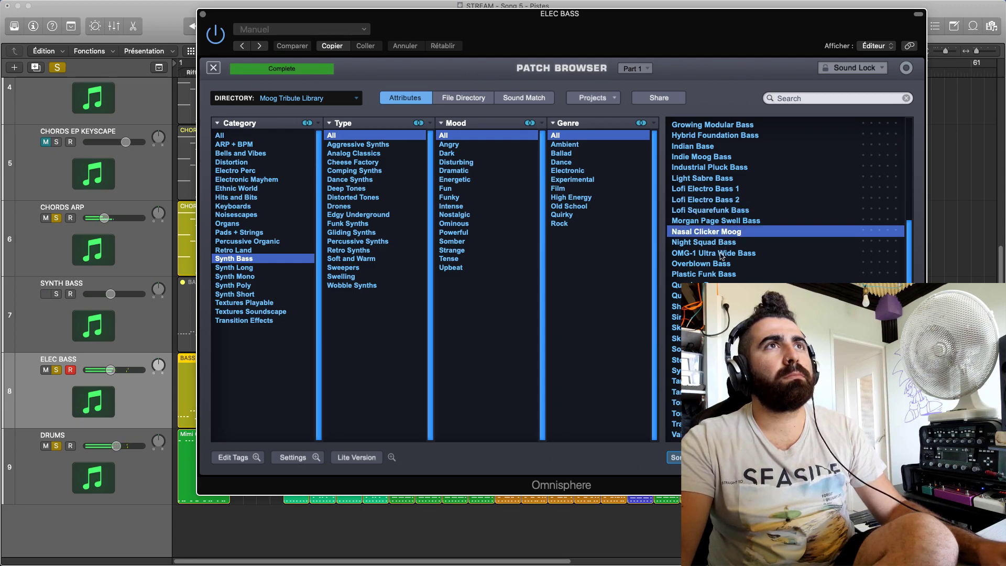
Turn on the cycle over bars 9 to 13 and play it, moving the Omnisphere window below the tracks
{"action": "scroll", "coordinate": [722, 256], "scroll_direction": "up", "scroll_amount": 5}
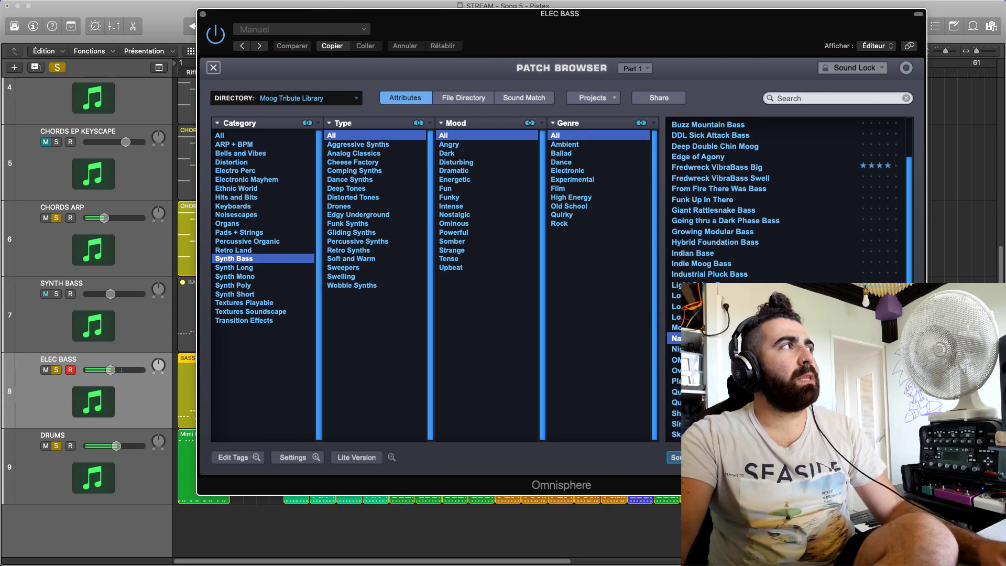
{"action": "left_click_drag", "start_coordinate": [395, 7], "coordinate": [341, 117]}
{"action": "left_click", "coordinate": [306, 66]}
{"action": "key", "text": "space"}
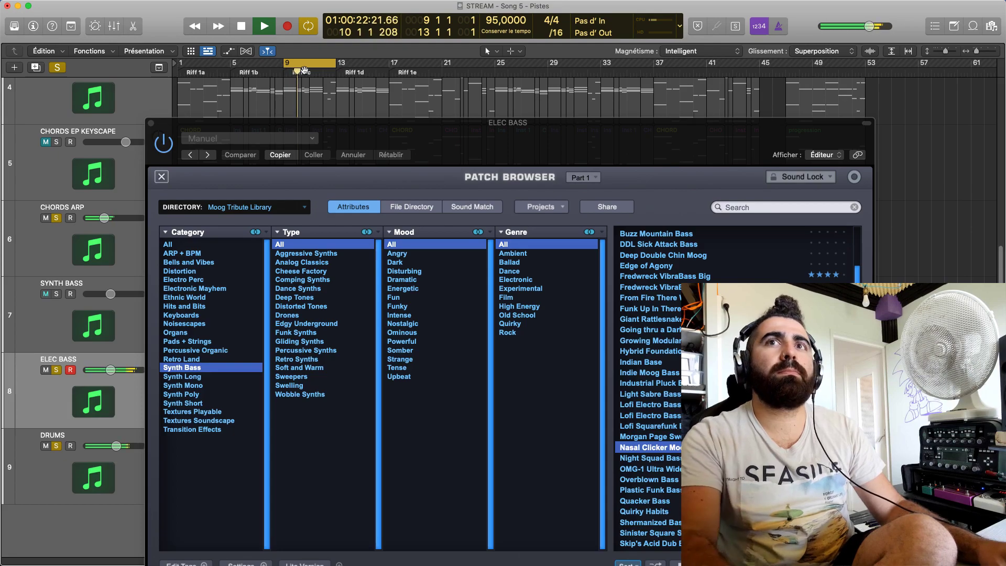
{"action": "left_click_drag", "start_coordinate": [245, 124], "coordinate": [292, 486]}
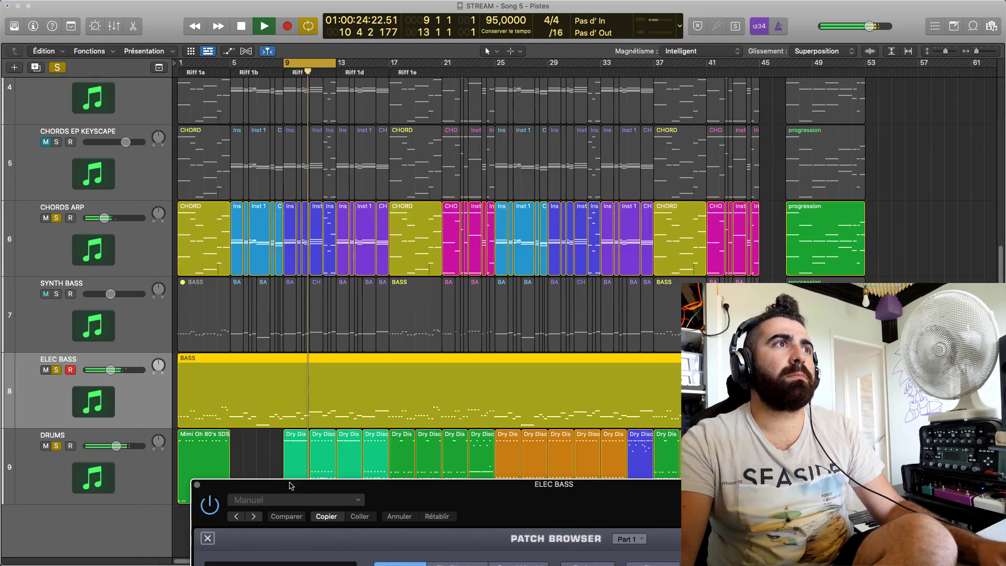
Reopen the ELEC BASS region in the piano roll, quantize all its notes to Double croche and replay the cycle
{"action": "key", "text": "space"}
{"action": "double_click", "coordinate": [246, 390]}
{"action": "key", "text": "space"}
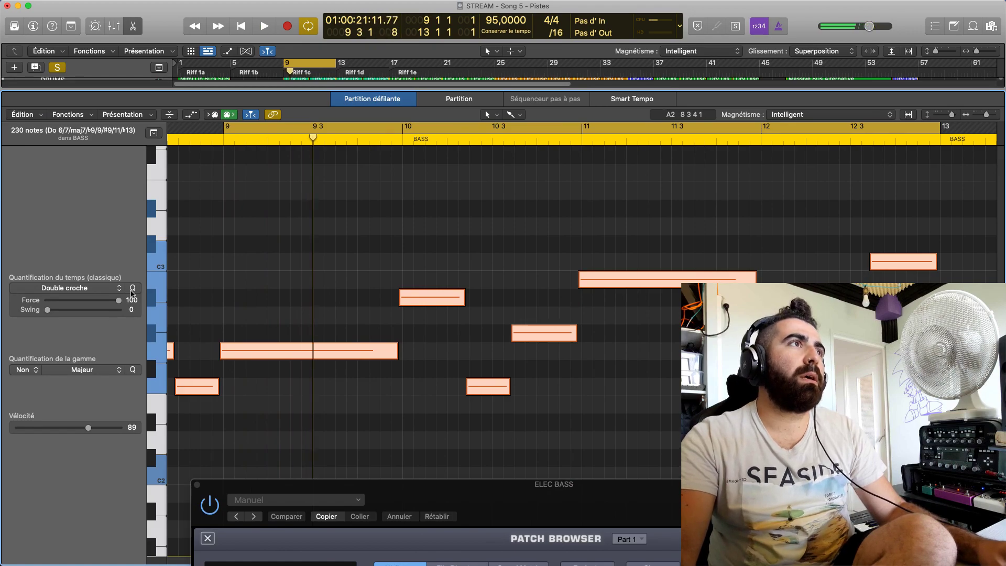
{"action": "left_click", "coordinate": [133, 288]}
{"action": "key", "text": "space"}
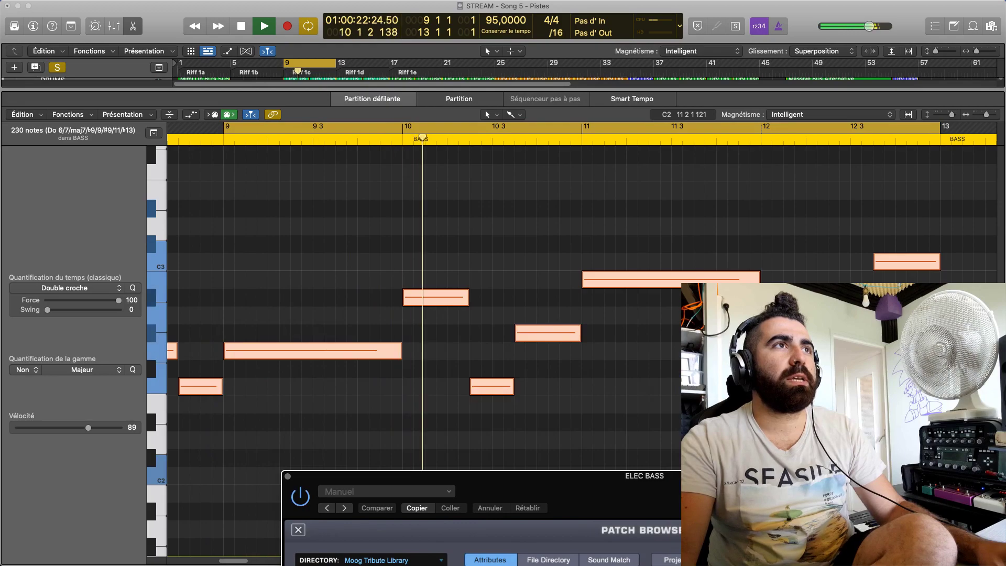
Bring the Omnisphere patch list back into view and load the Bulbous Deep Bass patch
{"action": "left_click_drag", "start_coordinate": [635, 489], "coordinate": [622, 46]}
{"action": "scroll", "coordinate": [733, 253], "scroll_direction": "up", "scroll_amount": 3}
{"action": "left_click", "coordinate": [711, 197]}
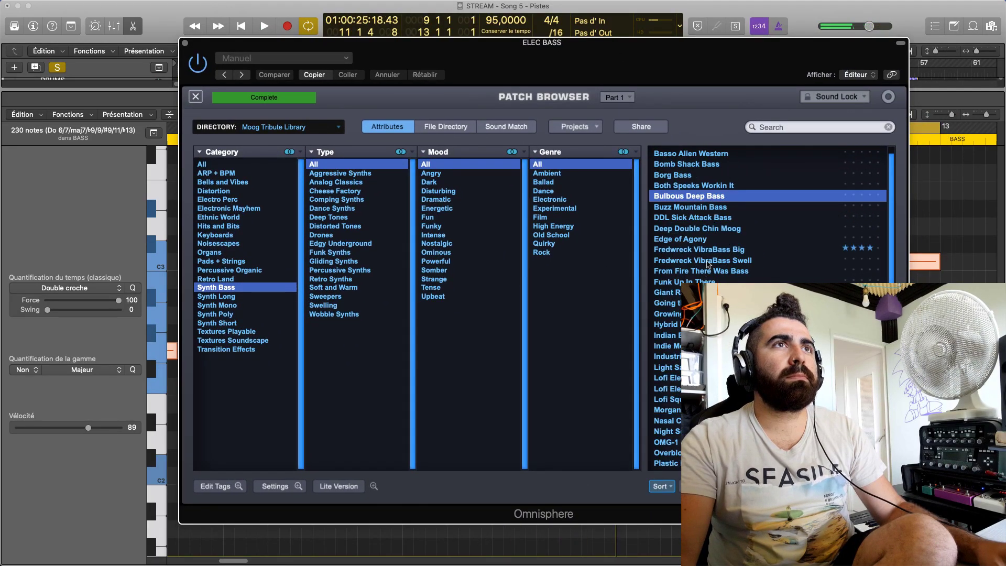
Audition the Basso Allen Western patch over the cycle and load the Bomb Shack Bass patch
{"action": "scroll", "coordinate": [750, 266], "scroll_direction": "up", "scroll_amount": 1}
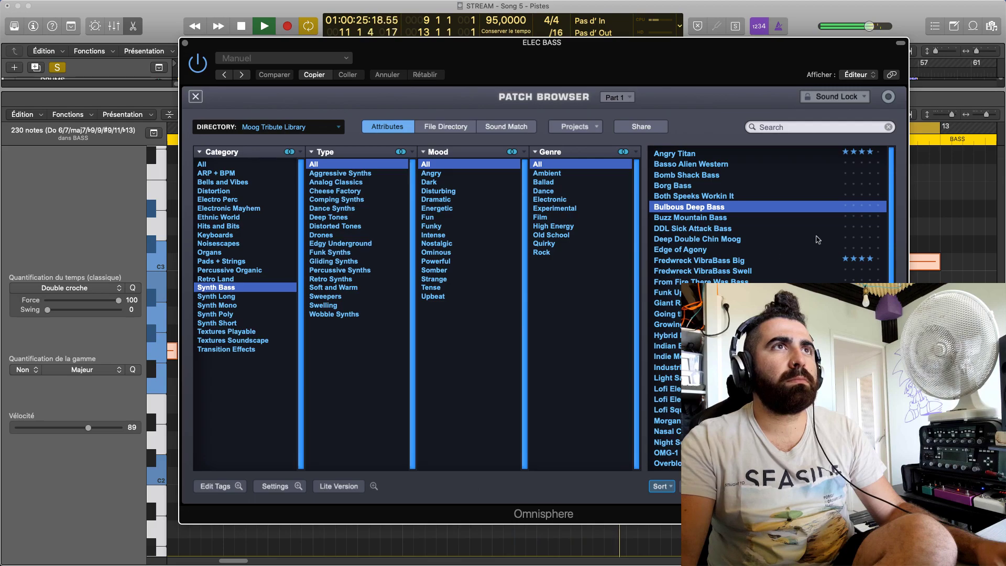
{"action": "left_click", "coordinate": [667, 164]}
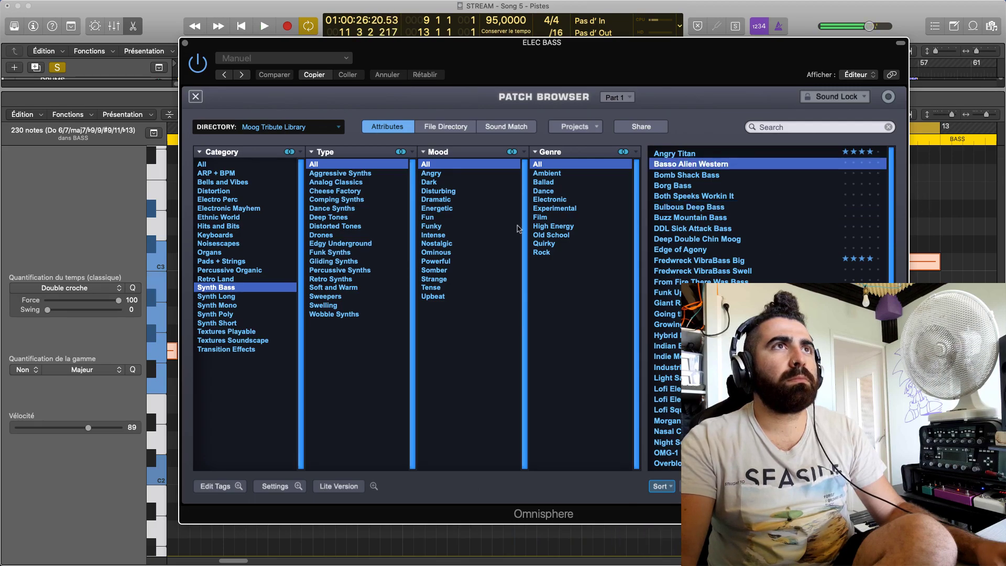
{"action": "key", "text": "space"}
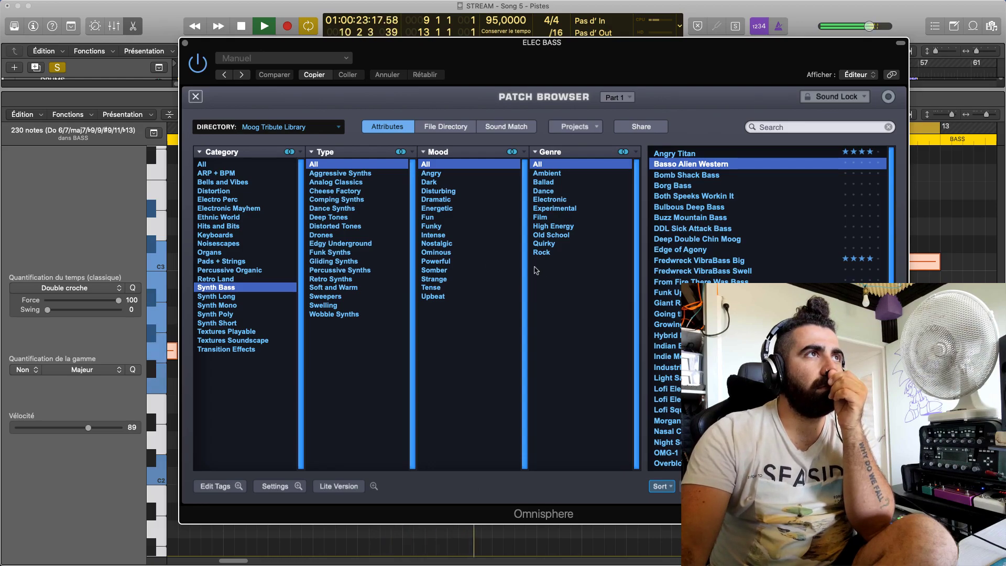
{"action": "left_click", "coordinate": [694, 177]}
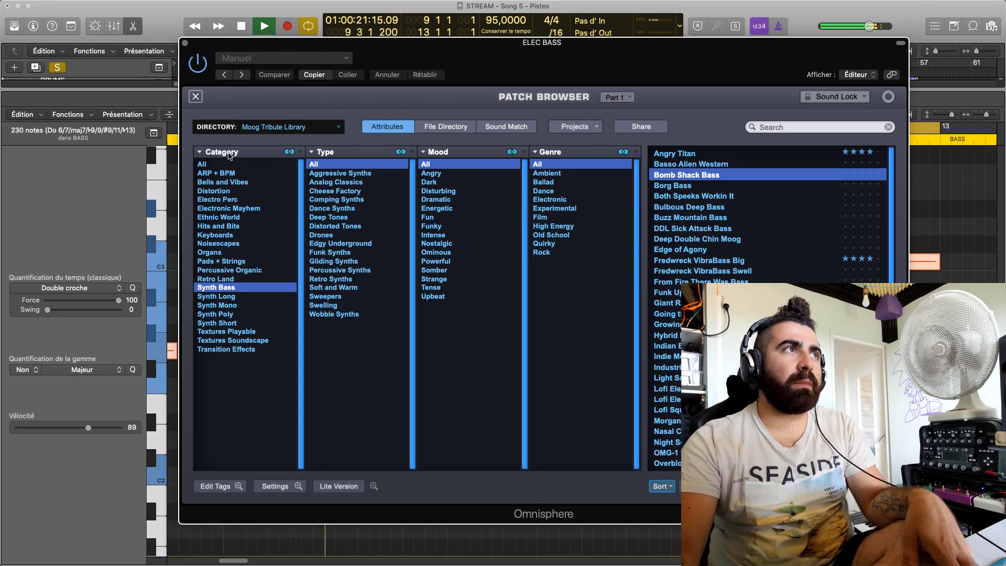
Uncover the track list from the piano roll and Omnisphere window, then solo SYNTH BASS and unsolo CHORDS ARP and ELEC BASS
{"action": "key", "text": "p"}
{"action": "left_click_drag", "start_coordinate": [273, 47], "coordinate": [517, 58]}
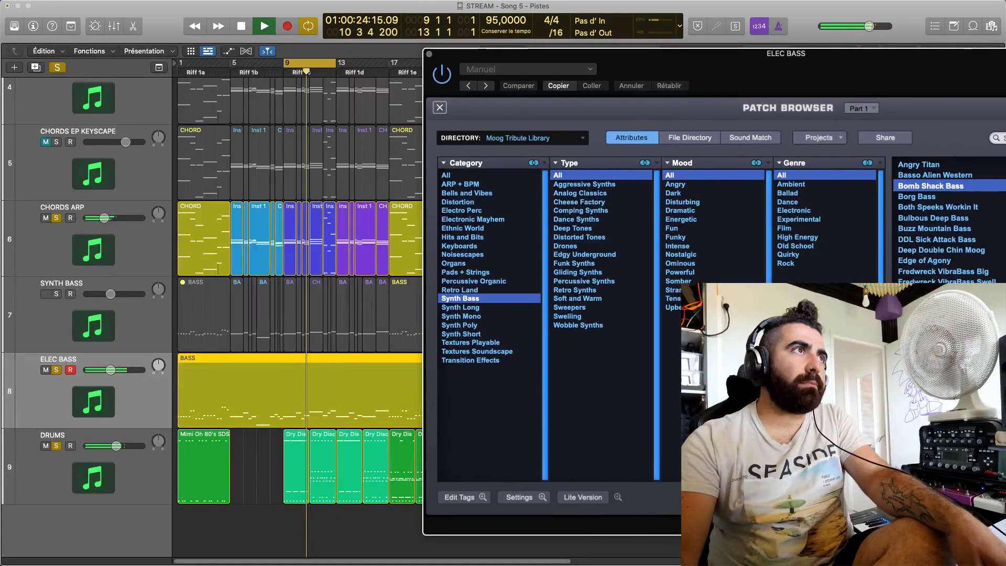
{"action": "left_click", "coordinate": [57, 295]}
{"action": "left_click", "coordinate": [56, 218]}
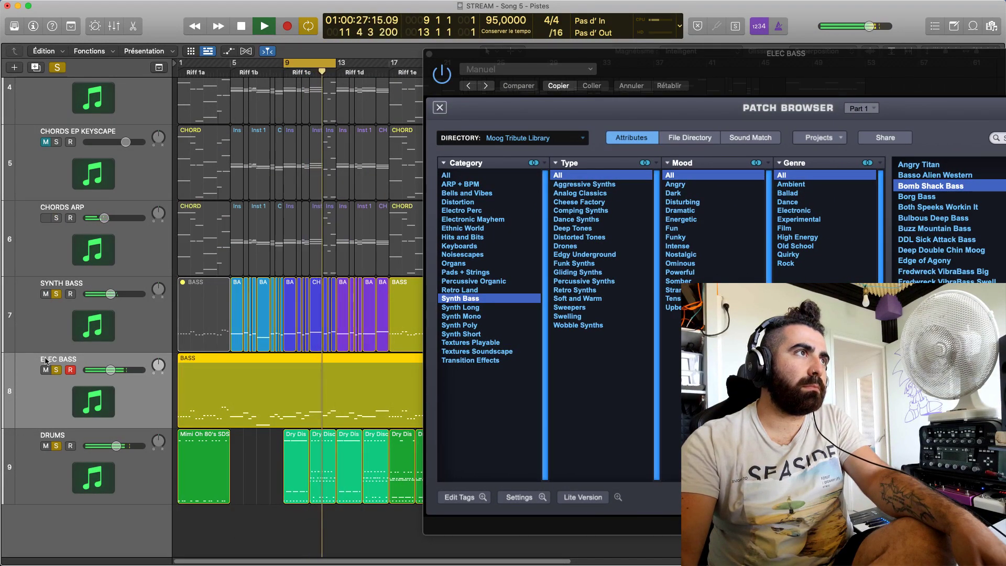
{"action": "left_click", "coordinate": [56, 370]}
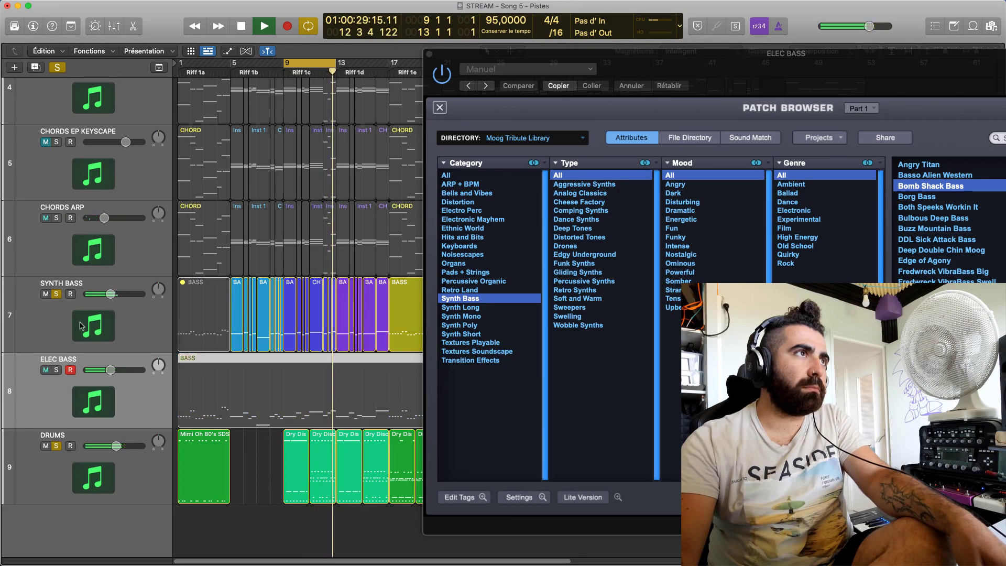
Balance the two basses by raising the SYNTH BASS volume slightly, soloing ELEC BASS again and lowering its volume
{"action": "left_click_drag", "start_coordinate": [111, 294], "coordinate": [116, 294]}
{"action": "left_click", "coordinate": [56, 370]}
{"action": "left_click_drag", "start_coordinate": [114, 370], "coordinate": [103, 370]}
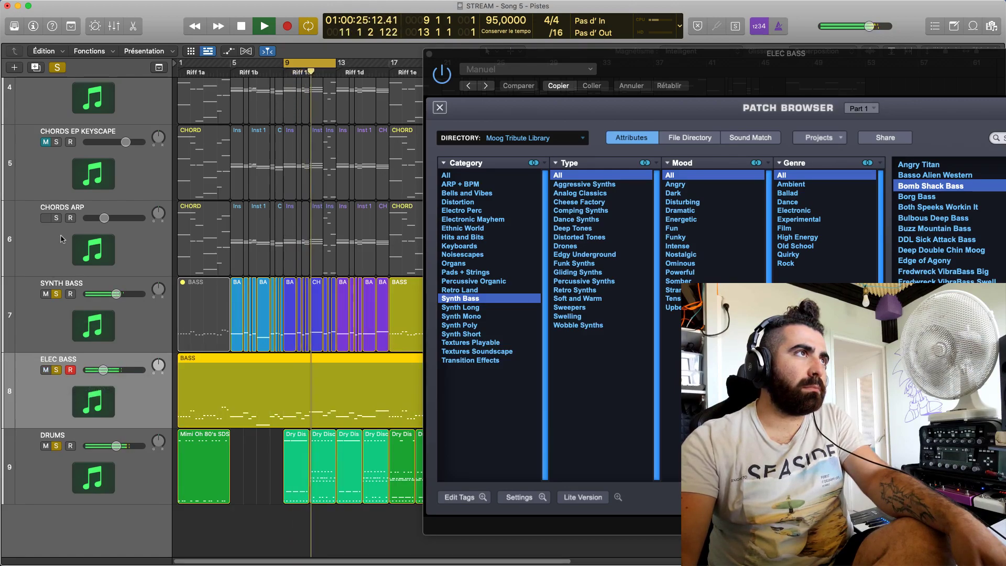
Solo CHORDS ARP again and compare the cycle with the ELEC BASS solo off and back on
{"action": "left_click", "coordinate": [57, 218]}
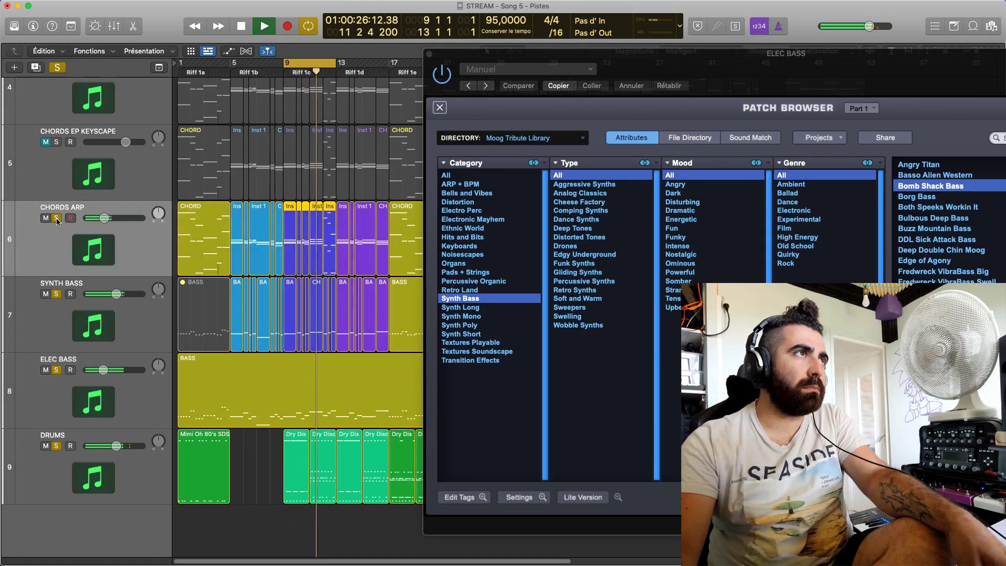
{"action": "left_click", "coordinate": [57, 370]}
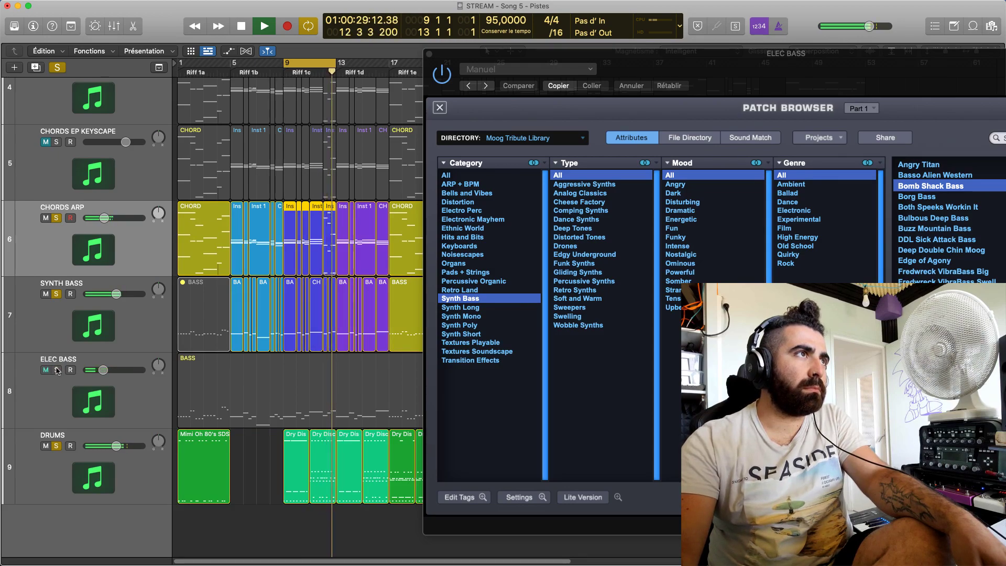
{"action": "left_click", "coordinate": [56, 370]}
Close the ELEC BASS track's Omnisphere window and stop playback
{"action": "left_click_drag", "start_coordinate": [882, 92], "coordinate": [687, 84]}
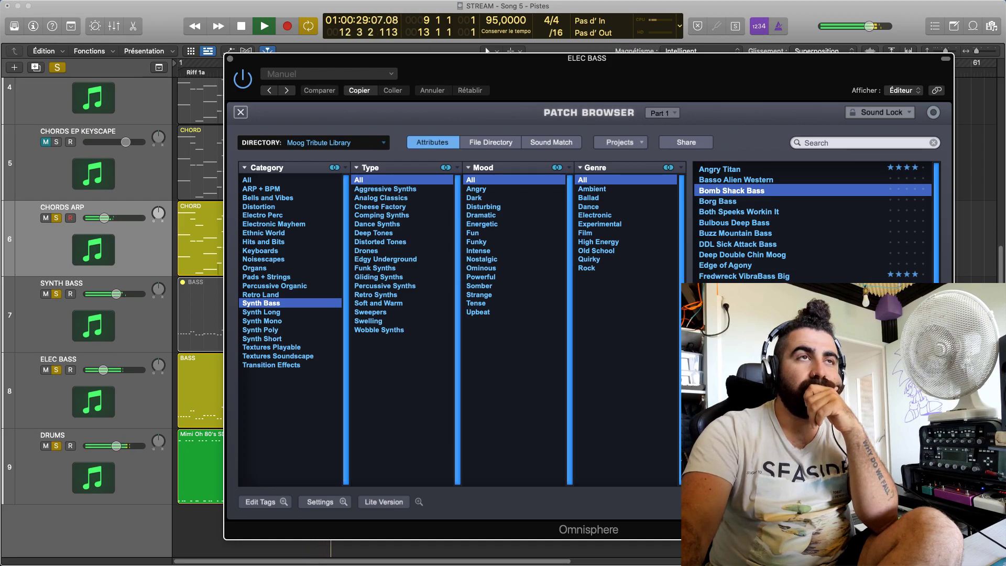
{"action": "left_click", "coordinate": [230, 59]}
{"action": "key", "text": "space"}
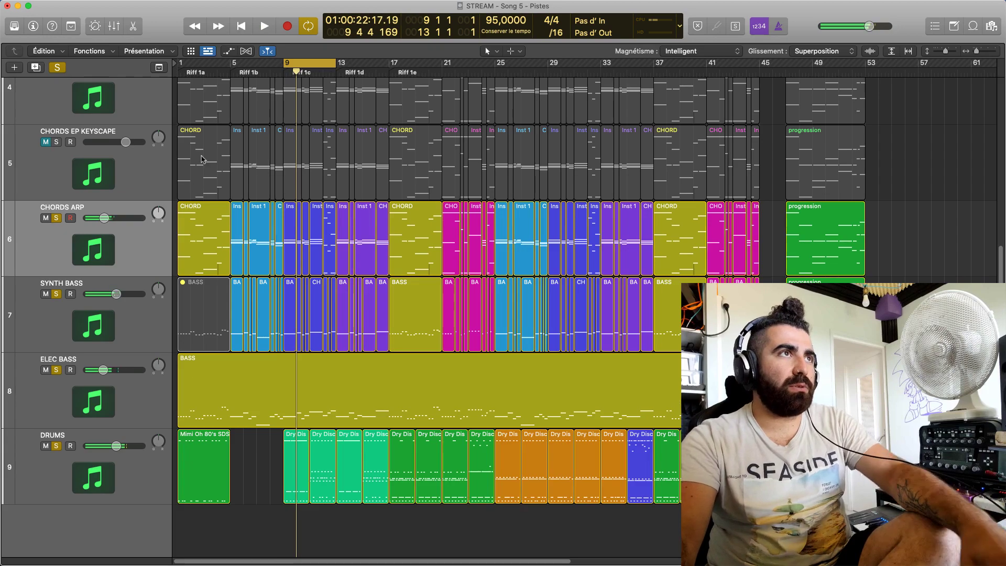
Play a cycle over bars 1 to 5 and copy the first DRUMS region to bars 5 to 9
{"action": "left_click", "coordinate": [195, 72]}
{"action": "key", "text": "space"}
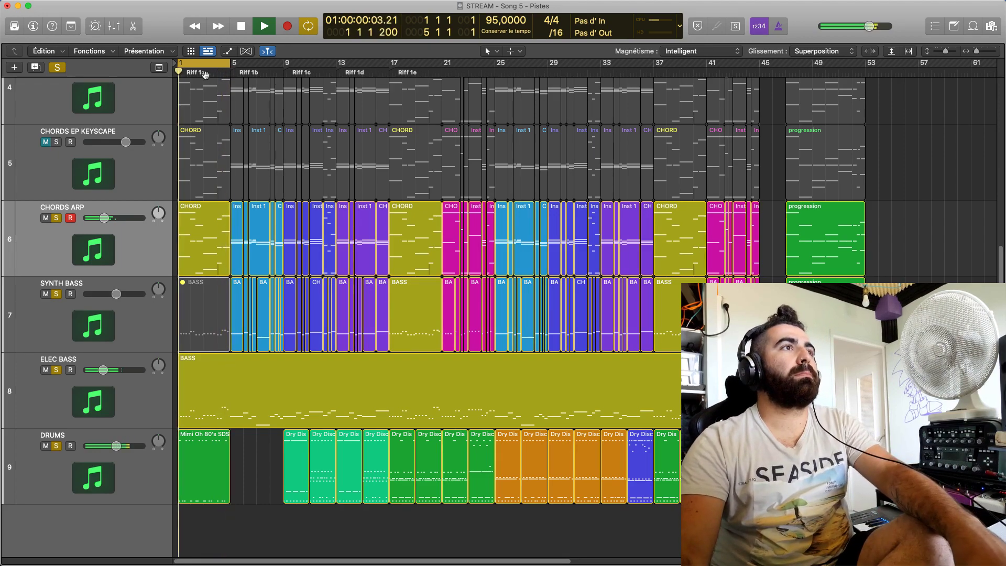
{"action": "key", "text": "space"}
{"action": "mouse_move", "coordinate": [212, 464]}
{"action": "left_mouse_down"}
{"action": "mouse_move", "coordinate": [258, 464]}
{"action": "mouse_move", "coordinate": [196, 463]}
{"action": "left_mouse_up"}
Open the DRUMS region of bars 1 to 5 in the piano roll and move all its C#2 notes down to C1
{"action": "double_click", "coordinate": [197, 462]}
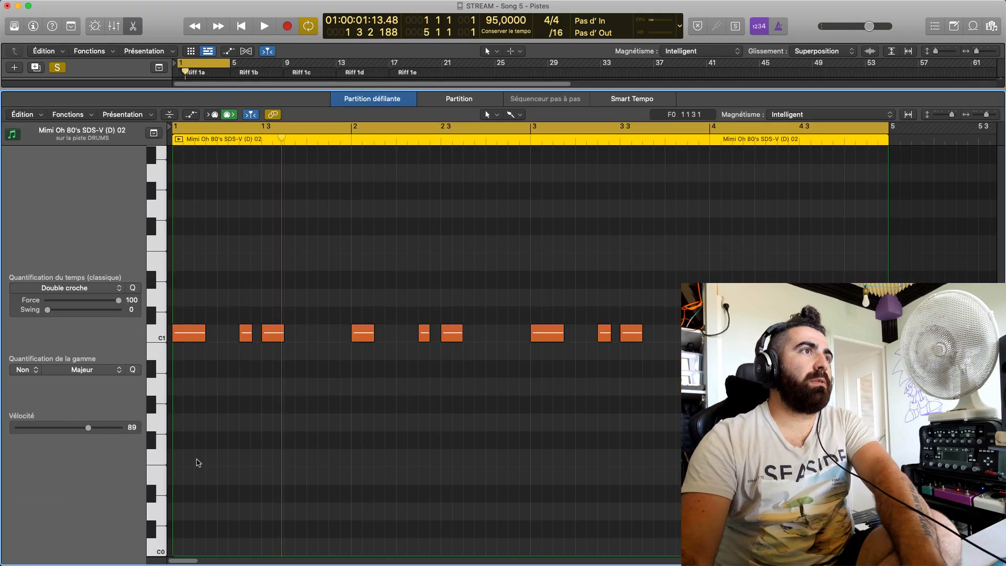
{"action": "scroll", "coordinate": [278, 450], "scroll_direction": "up", "scroll_amount": 5}
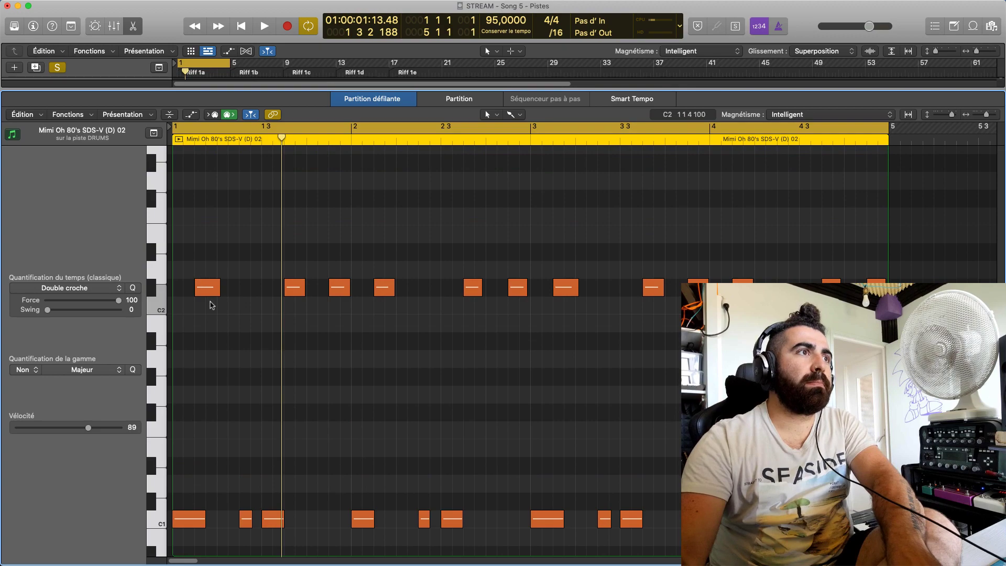
{"action": "left_click", "coordinate": [196, 525]}
{"action": "left_click_drag", "start_coordinate": [203, 337], "coordinate": [882, 519]}
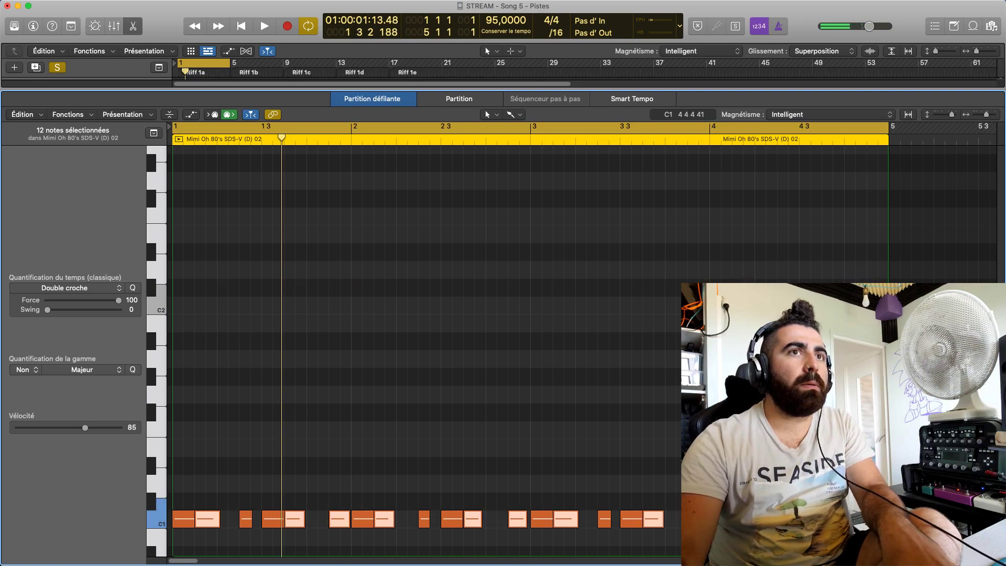
Compare the drum pattern in playback, putting the selected notes back on C#2 and down on C1 again
{"action": "key", "text": "space"}
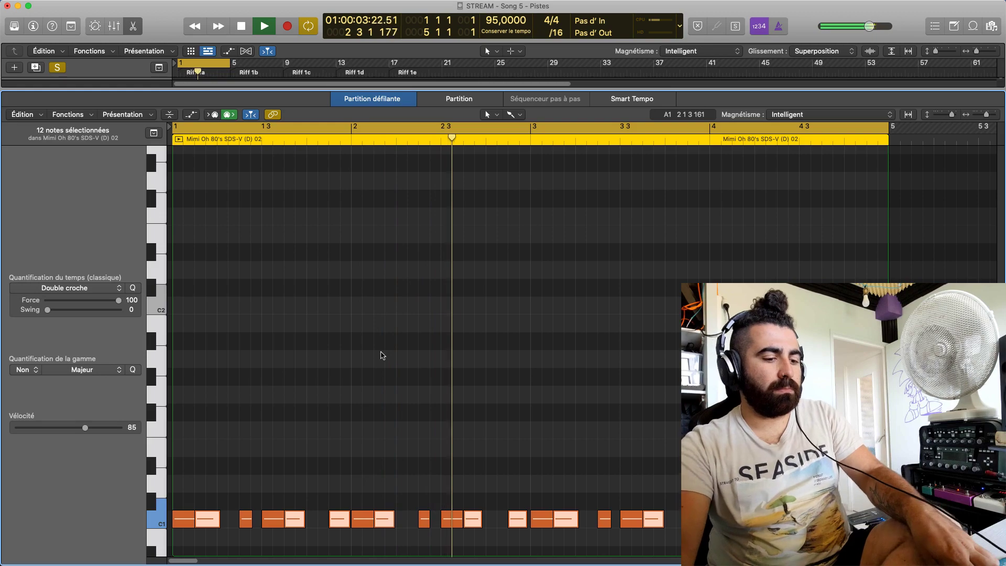
{"action": "key", "text": "space"}
{"action": "key", "text": "shift+alt+Up"}
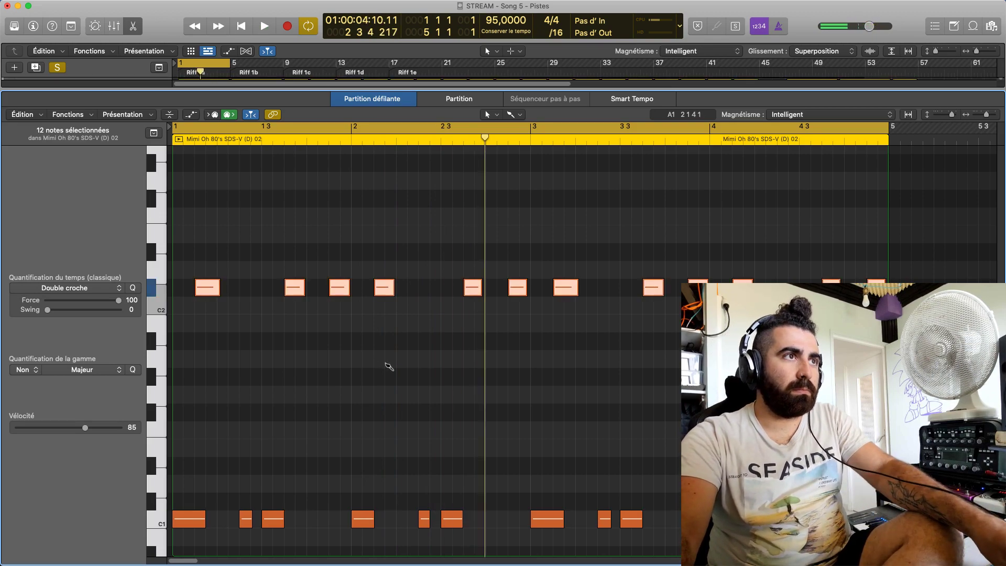
{"action": "key", "text": "shift+alt+Down"}
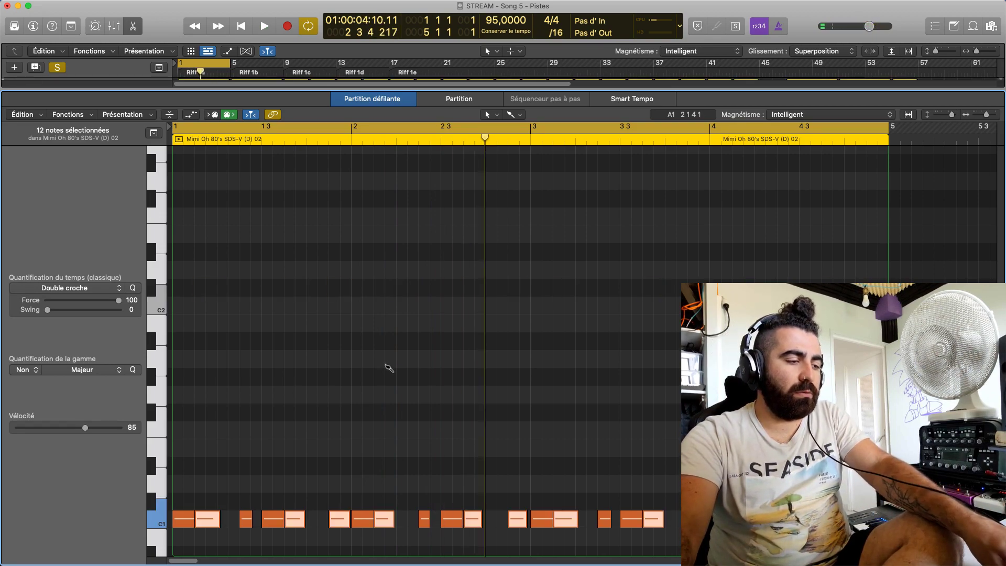
{"action": "key", "text": "space"}
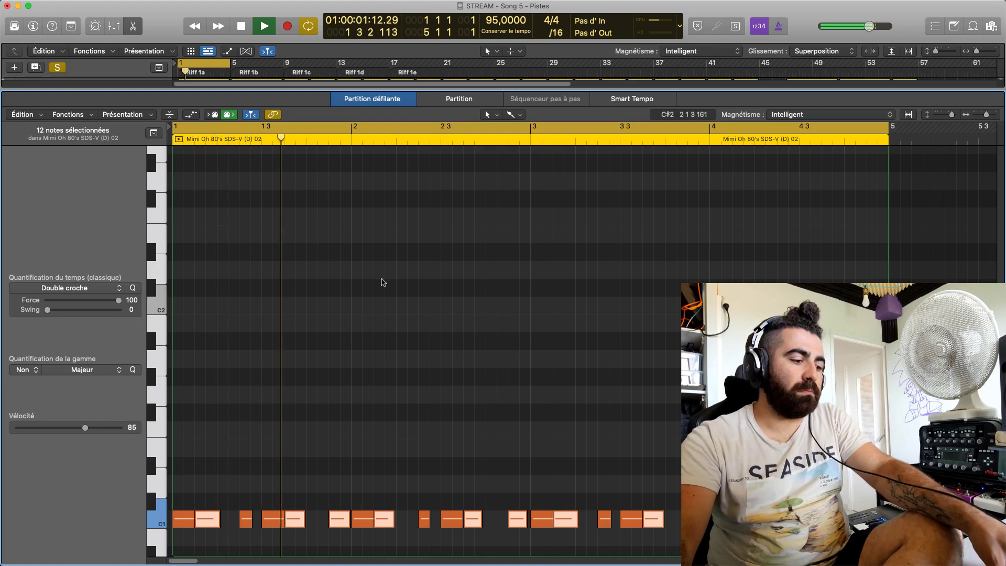
Close the piano roll, turn off the cycle and stop playback
{"action": "key", "text": "e"}
{"action": "left_click", "coordinate": [196, 64]}
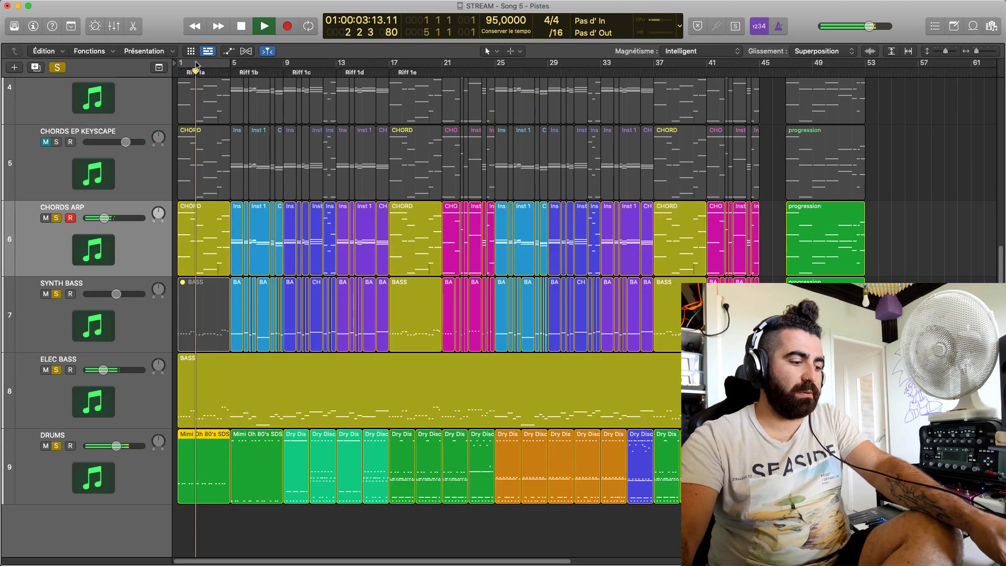
{"action": "key", "text": "space"}
Split the first DRUMS region at bar 3, mute its first half and play the song from the start
{"action": "left_click", "coordinate": [204, 73]}
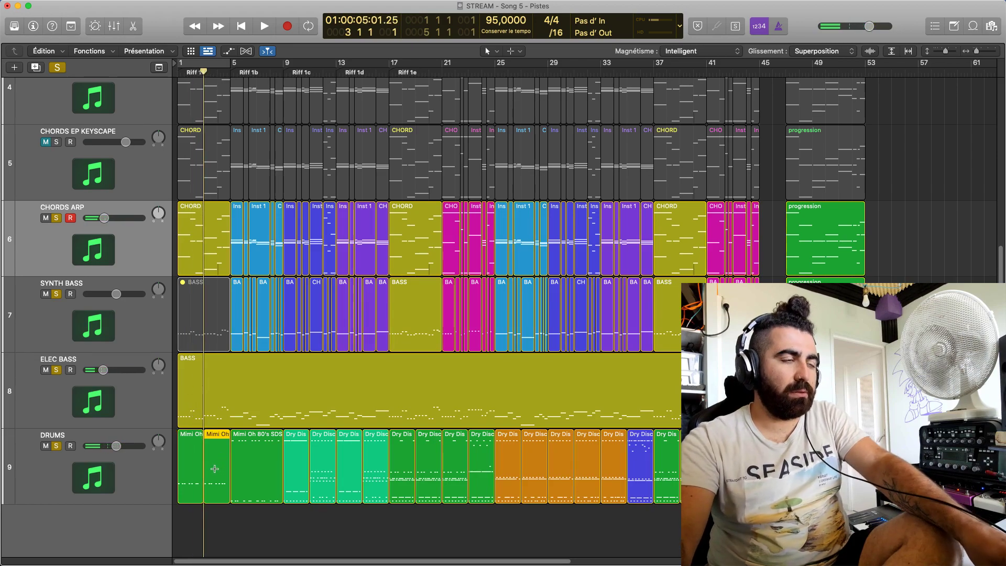
{"action": "key", "text": "ctrl+m"}
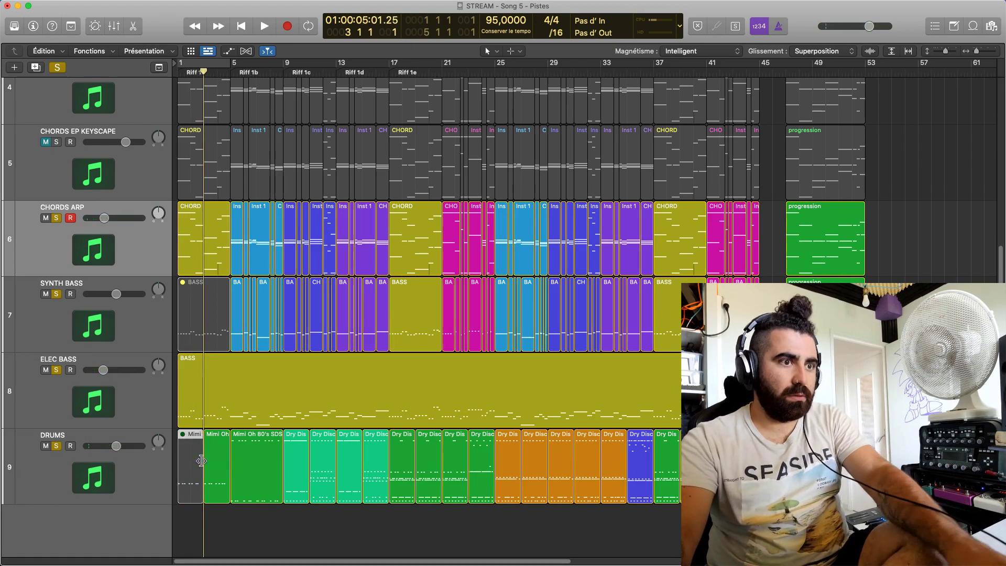
{"action": "key", "text": "Return"}
{"action": "key", "text": "space"}
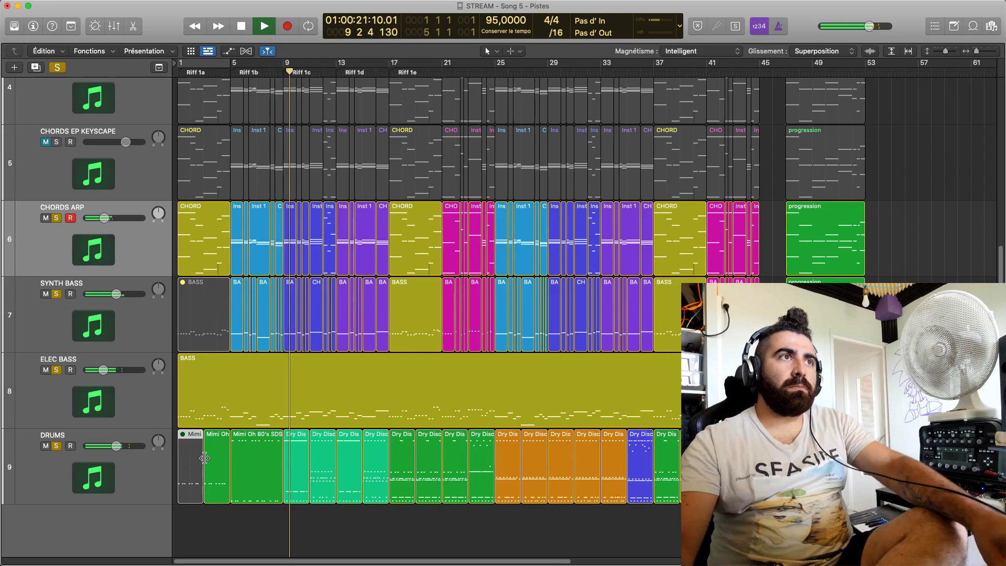
{"action": "key", "text": "space"}
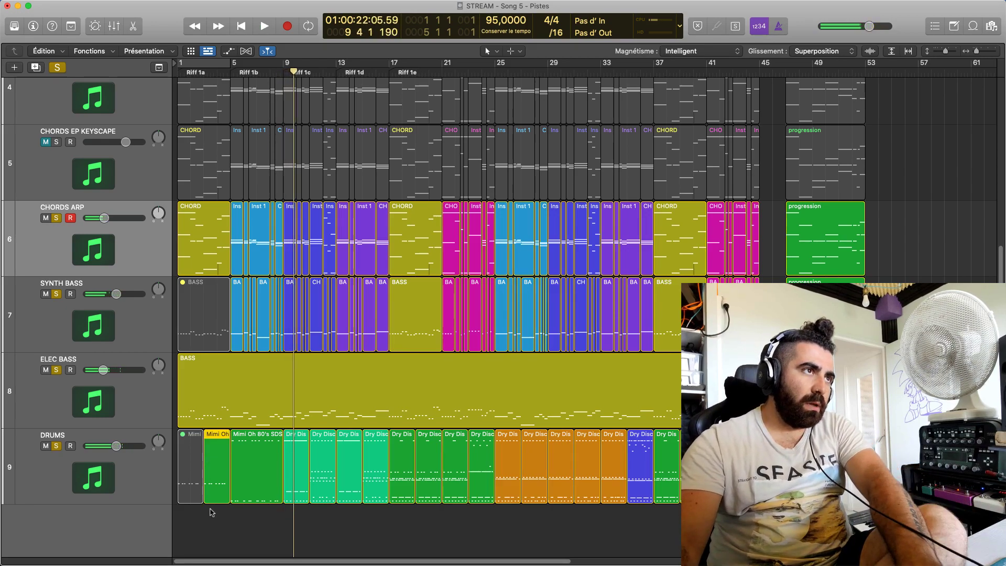
Delete both DRUMS regions in bars 1 to 5 and play the song from the start
{"action": "key", "text": "Delete"}
{"action": "left_click", "coordinate": [195, 488]}
{"action": "key", "text": "Delete"}
{"action": "key", "text": "Return"}
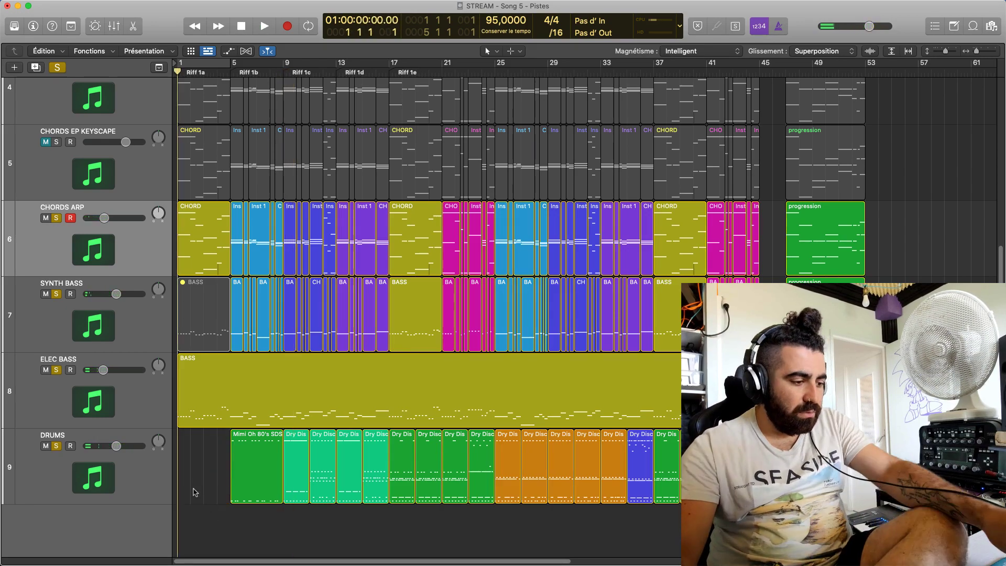
{"action": "key", "text": "space"}
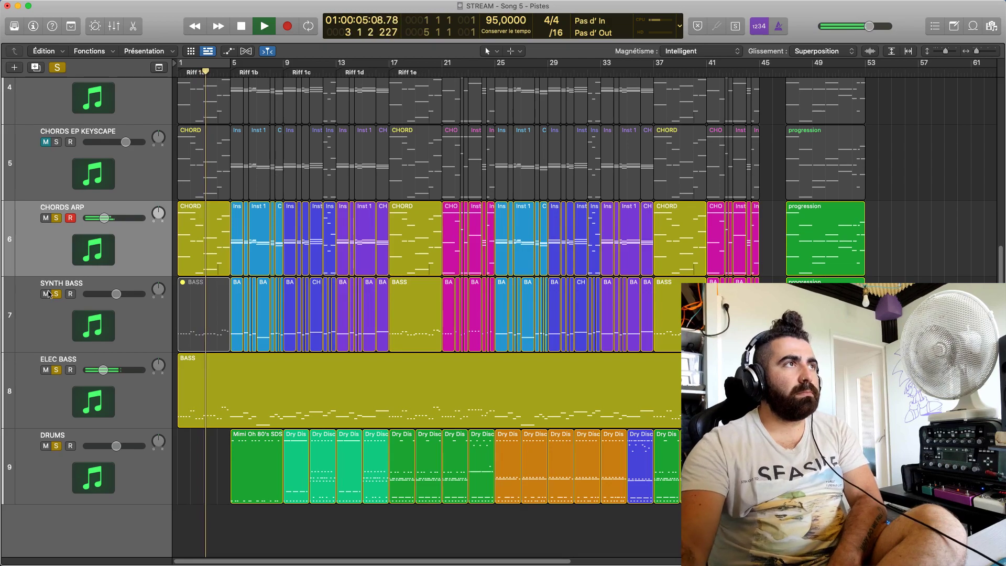
Try the first SYNTH BASS region unmuted in playback, remove the stray instrument track and mute the region again
{"action": "left_click", "coordinate": [208, 311]}
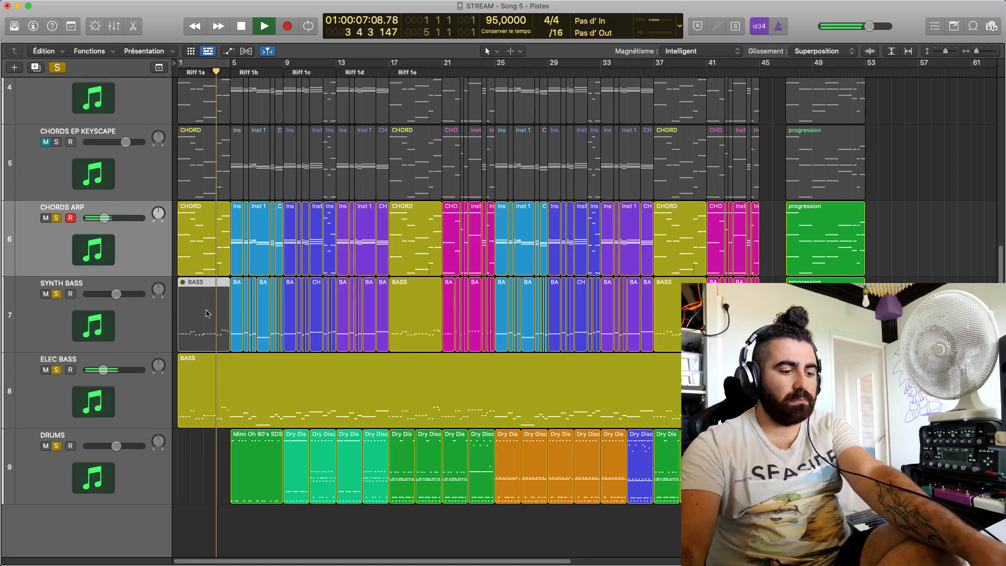
{"action": "key", "text": "m"}
{"action": "key", "text": "space"}
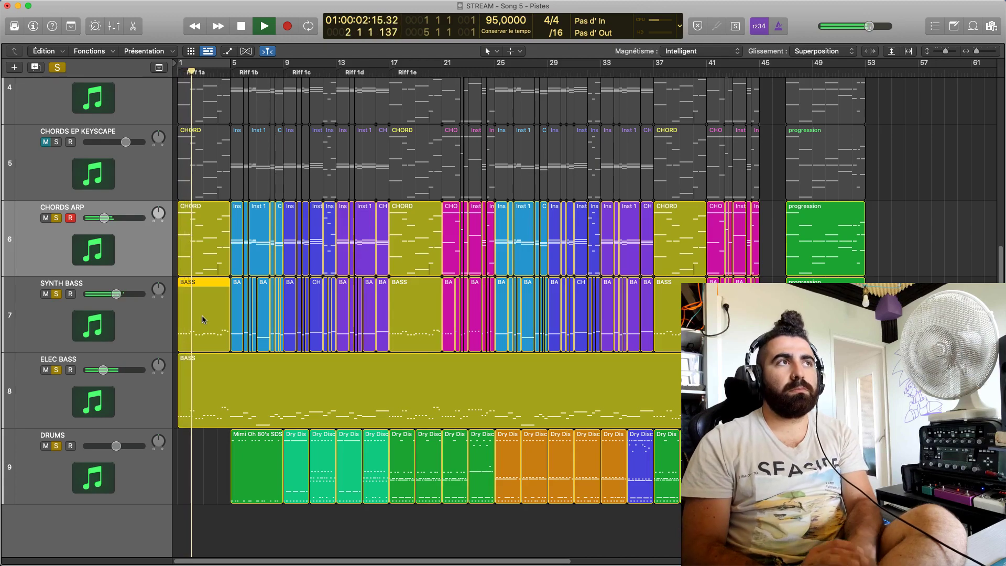
{"action": "key", "text": "super+alt+s"}
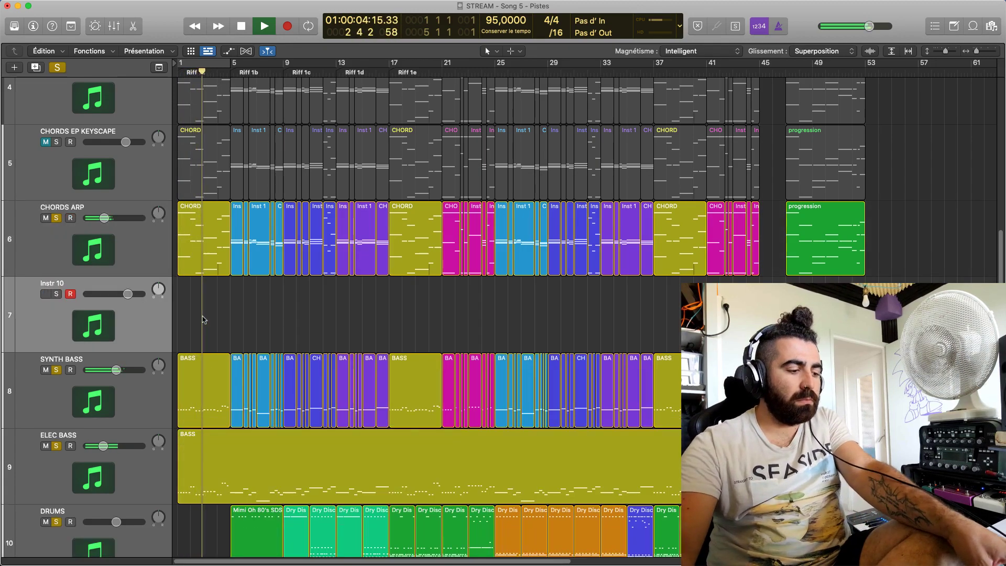
{"action": "key", "text": "super+BackSpace"}
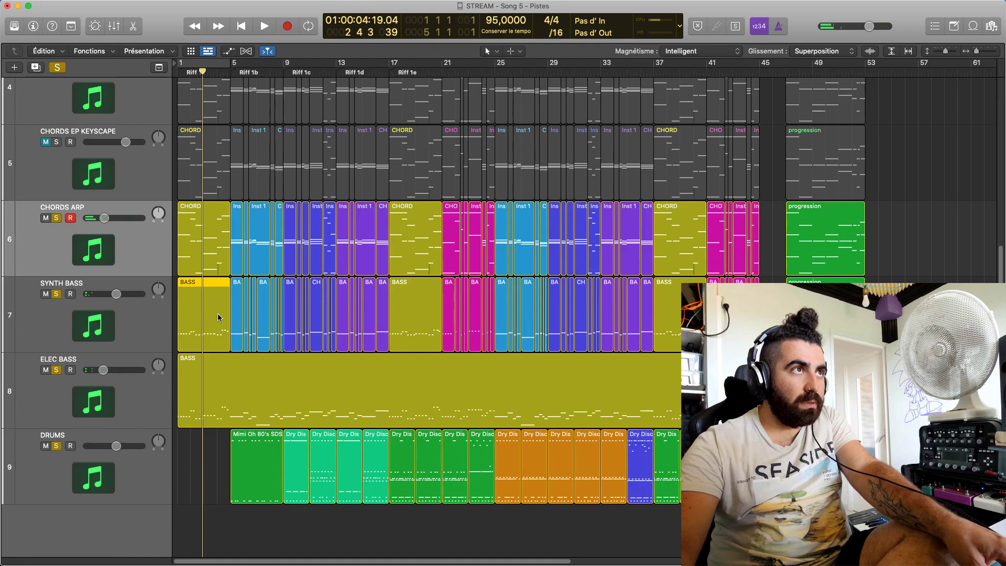
{"action": "key", "text": "ctrl+m"}
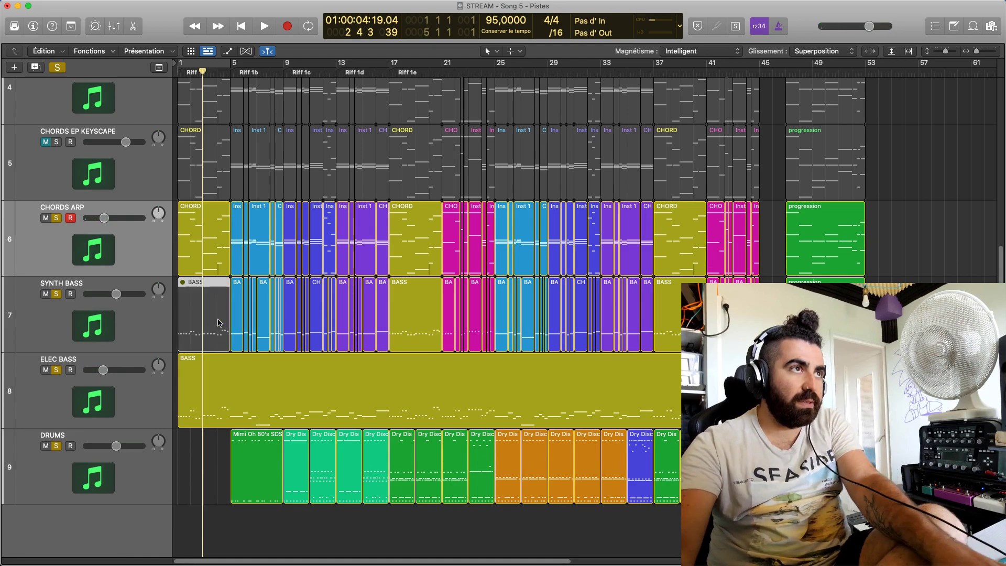
Play the song from the start and open the first DRUMS region in the piano roll
{"action": "key", "text": "Return"}
{"action": "key", "text": "space"}
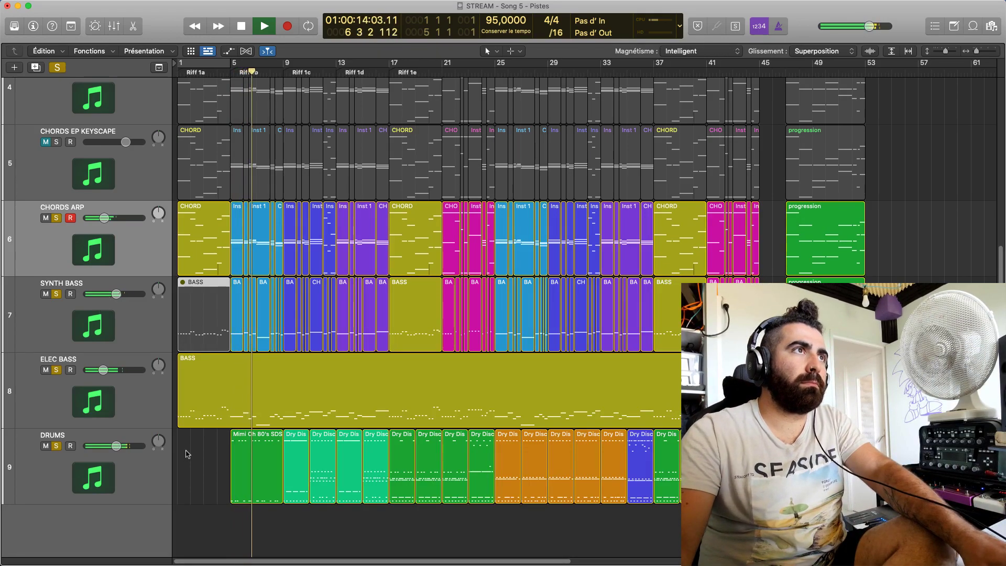
{"action": "left_click", "coordinate": [246, 460]}
{"action": "double_click", "coordinate": [245, 460]}
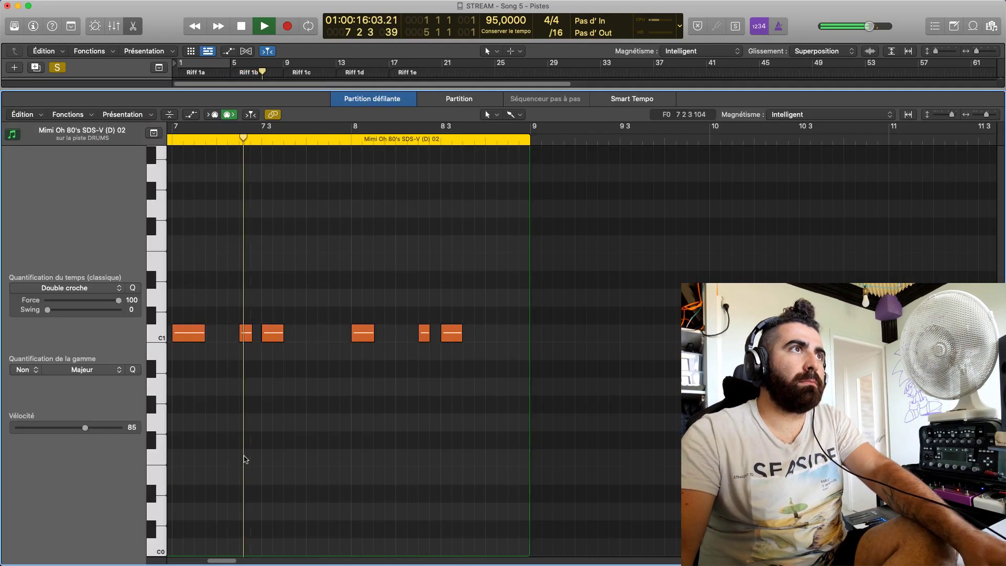
{"action": "scroll", "coordinate": [204, 471], "scroll_direction": "up", "scroll_amount": 5}
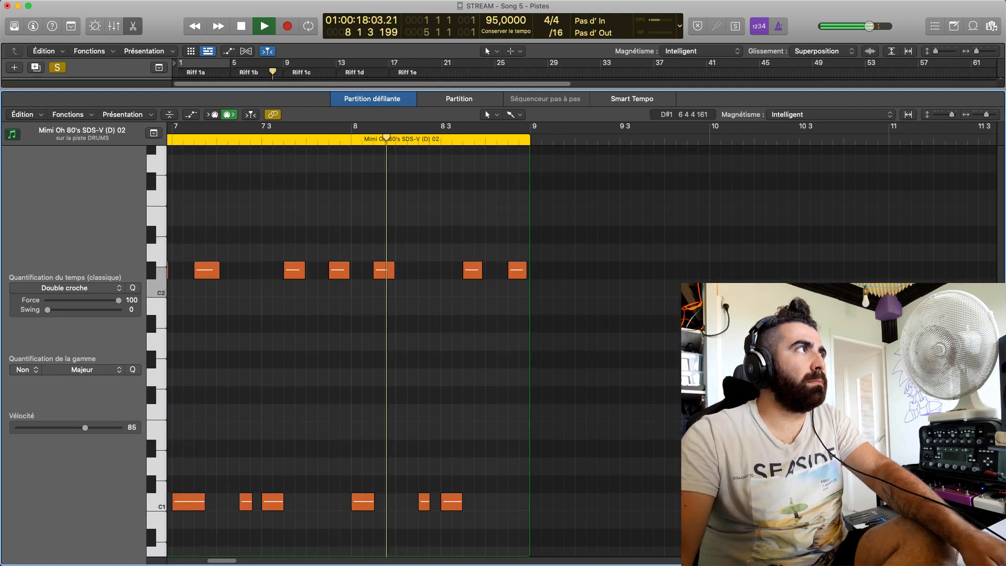
Set the cycle range to bars 5 to 9 and reopen the first DRUMS region in the piano roll
{"action": "key", "text": "p"}
{"action": "left_click_drag", "start_coordinate": [233, 62], "coordinate": [284, 63]}
{"action": "key", "text": "space"}
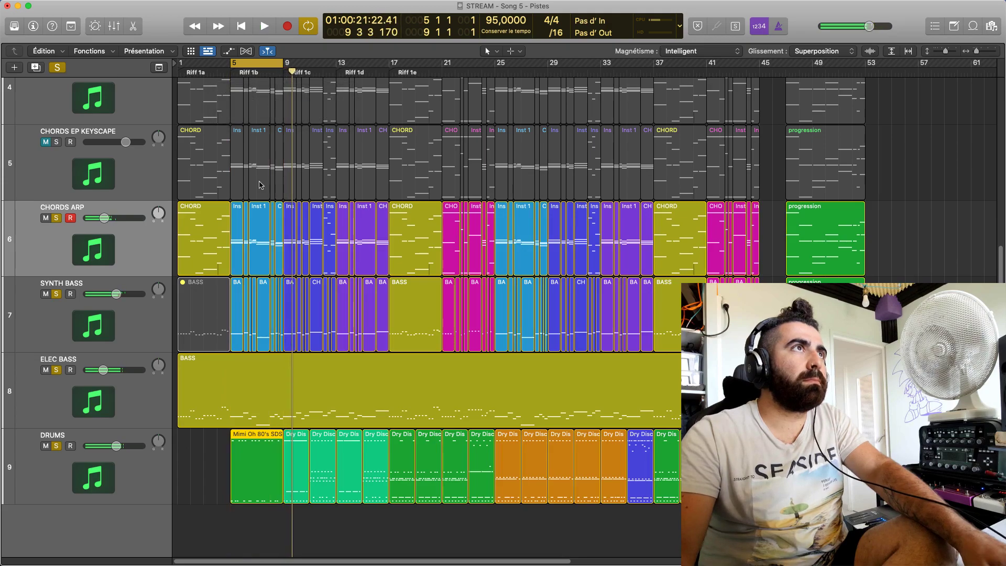
{"action": "key", "text": "space"}
{"action": "double_click", "coordinate": [256, 461]}
{"action": "key", "text": "space"}
{"action": "key", "text": "space"}
{"action": "key", "text": "space"}
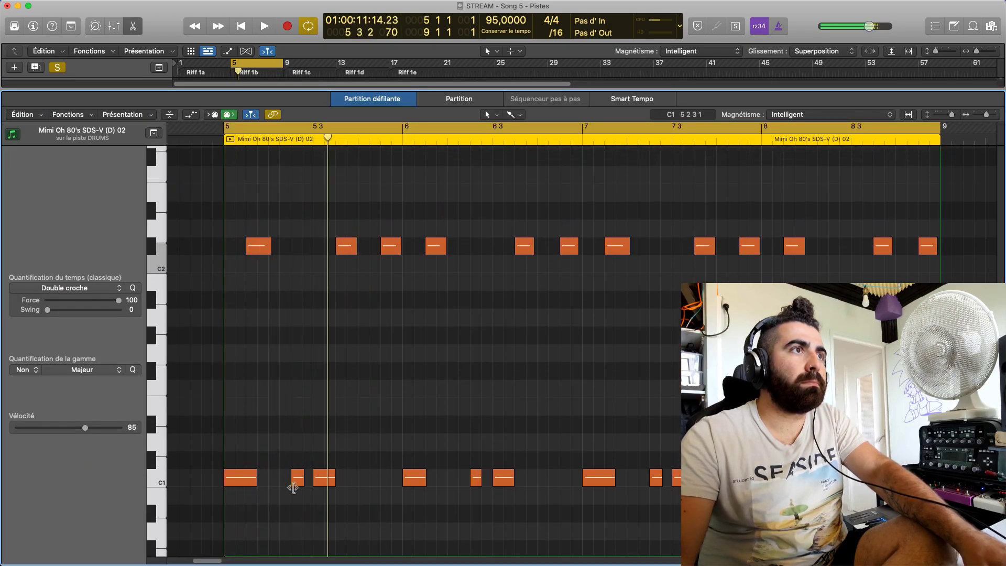
Try the loop without the C1 kick note at 5 2 3 and put the note back
{"action": "left_click", "coordinate": [296, 479]}
{"action": "key", "text": "Delete"}
{"action": "key", "text": "space"}
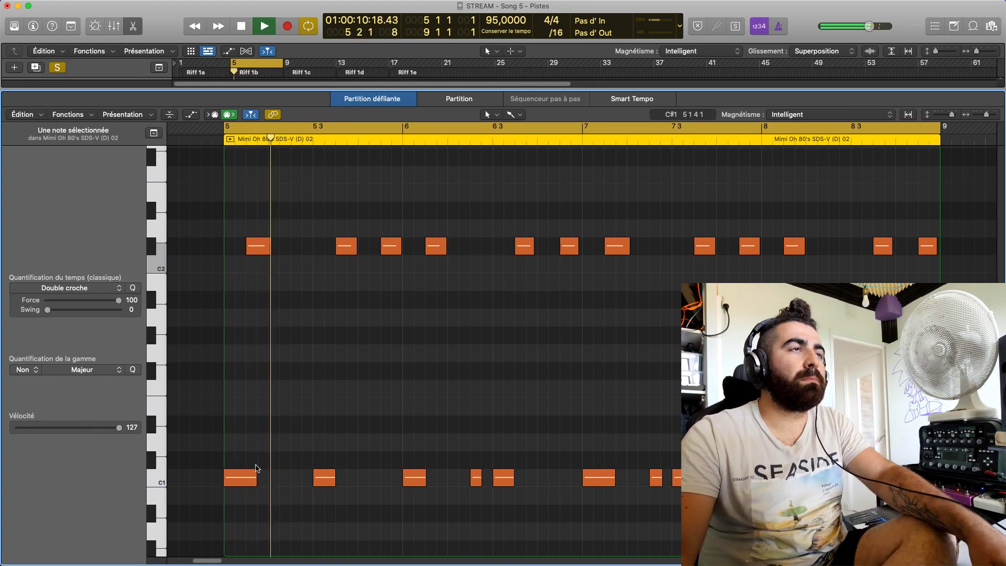
{"action": "scroll", "coordinate": [257, 470], "scroll_direction": "up", "scroll_amount": 2}
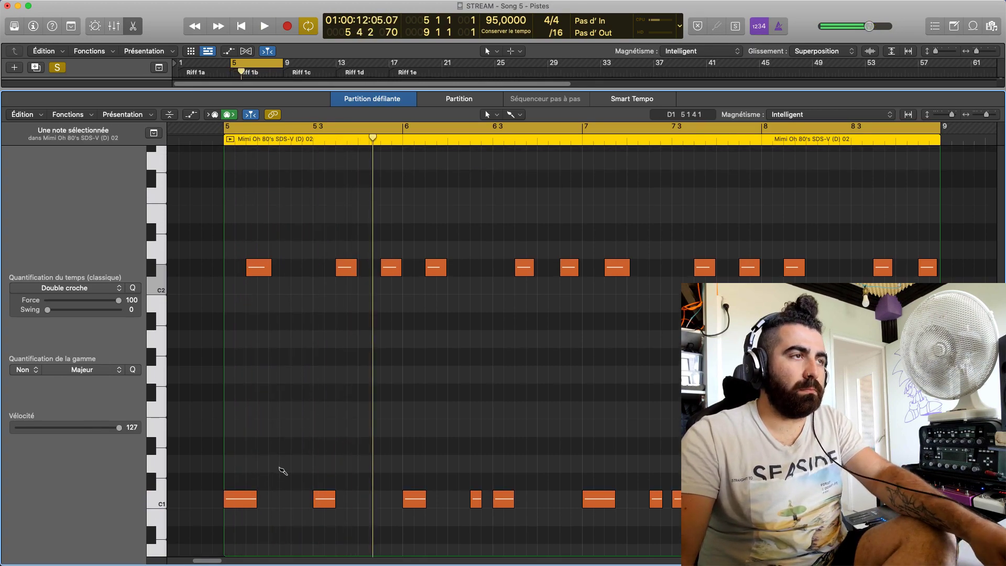
{"action": "left_click", "coordinate": [296, 500]}
Delete the C1 kick notes on beat 3 of bars 5 and 6 while checking the loop
{"action": "left_click", "coordinate": [324, 499]}
{"action": "key", "text": "Delete"}
{"action": "key", "text": "space"}
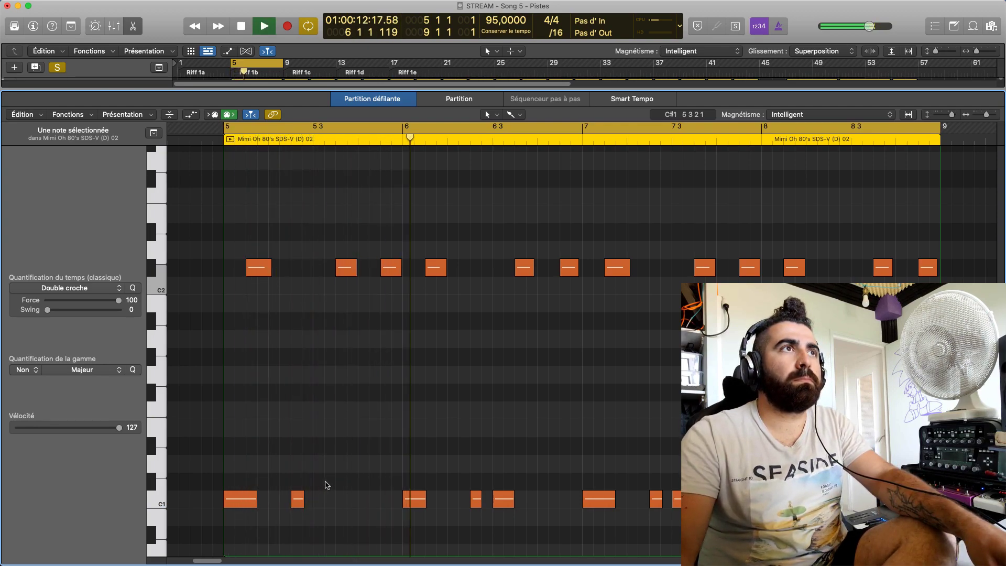
{"action": "left_click", "coordinate": [505, 501]}
{"action": "key", "text": "Delete"}
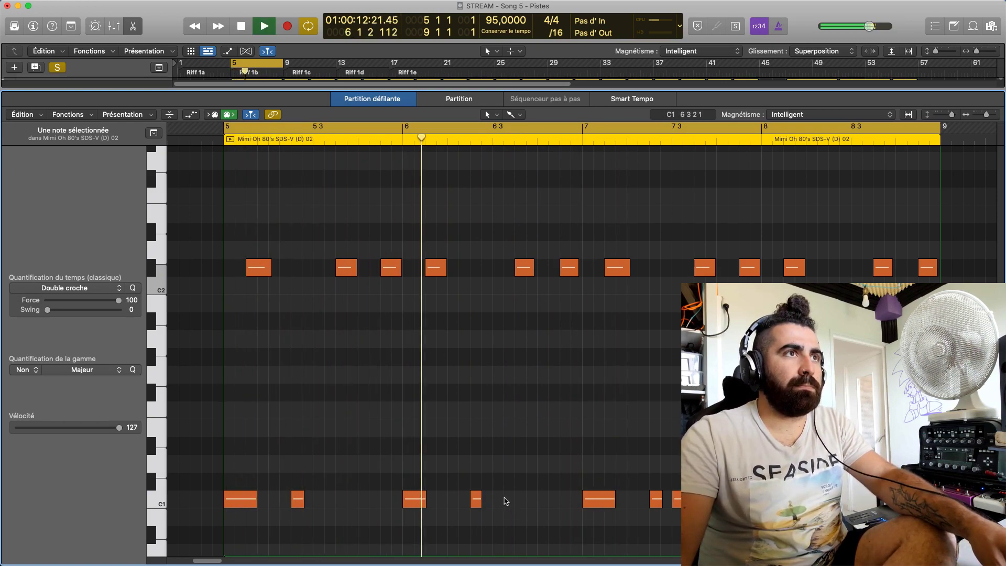
Add a short C1 kick note on beat 3 of bar 6 and play the loop
{"action": "scroll", "coordinate": [295, 446], "scroll_direction": "up", "scroll_amount": 3}
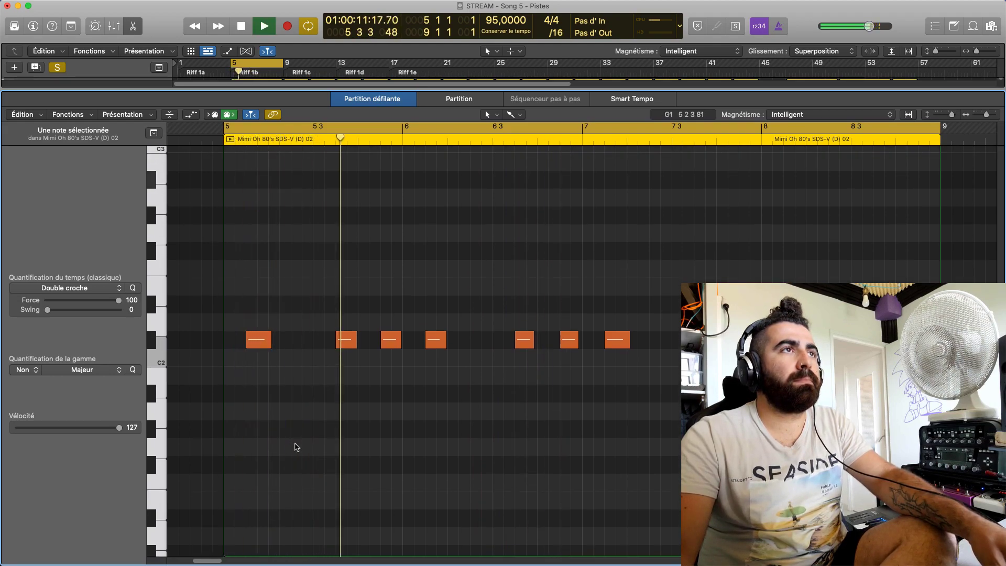
{"action": "scroll", "coordinate": [297, 447], "scroll_direction": "up", "scroll_amount": 3}
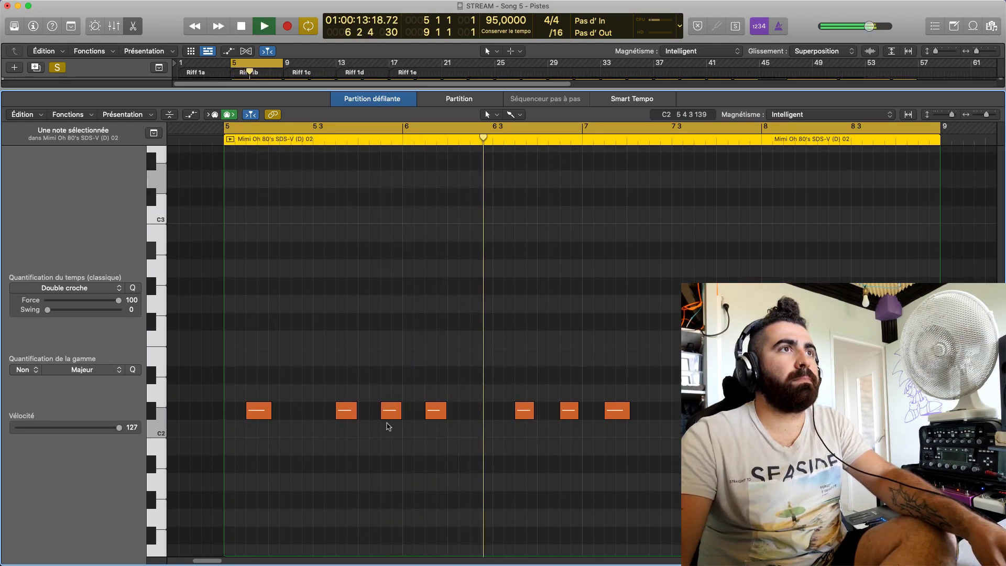
{"action": "scroll", "coordinate": [478, 430], "scroll_direction": "down", "scroll_amount": 2}
{"action": "key", "text": "space"}
{"action": "scroll", "coordinate": [488, 435], "scroll_direction": "down", "scroll_amount": 6}
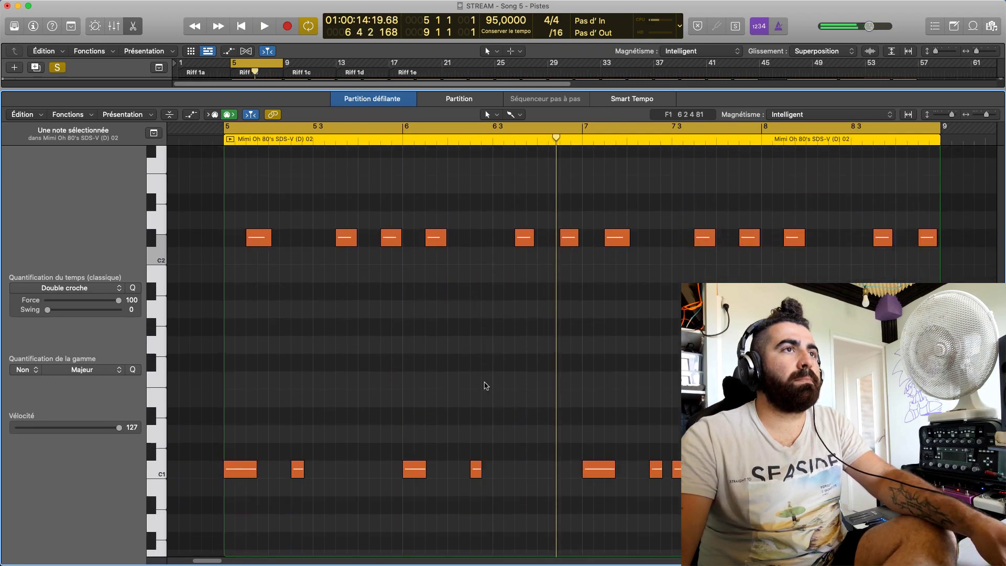
{"action": "left_click", "coordinate": [497, 440]}
{"action": "key", "text": "space"}
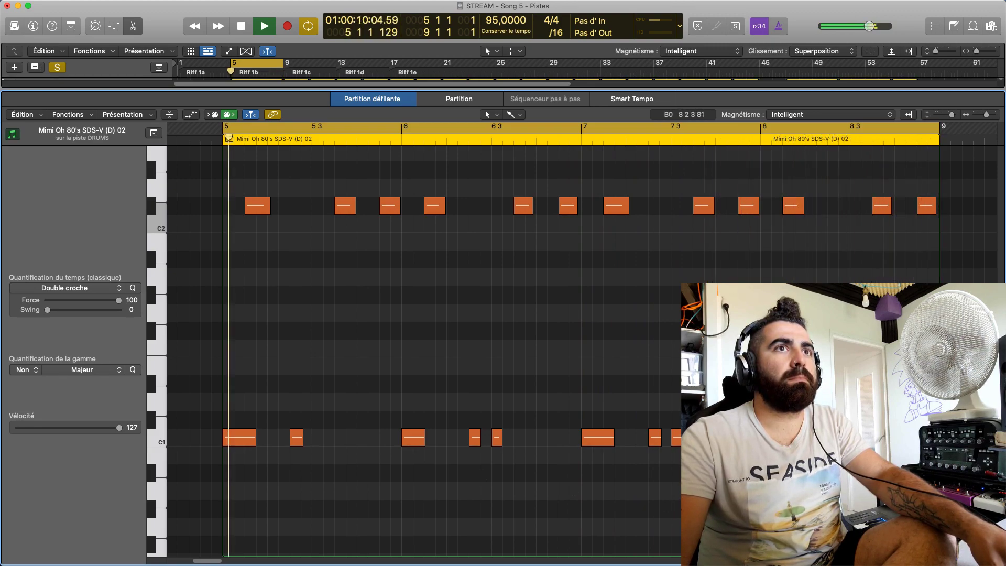
{"action": "key", "text": "space"}
{"action": "left_click", "coordinate": [873, 437]}
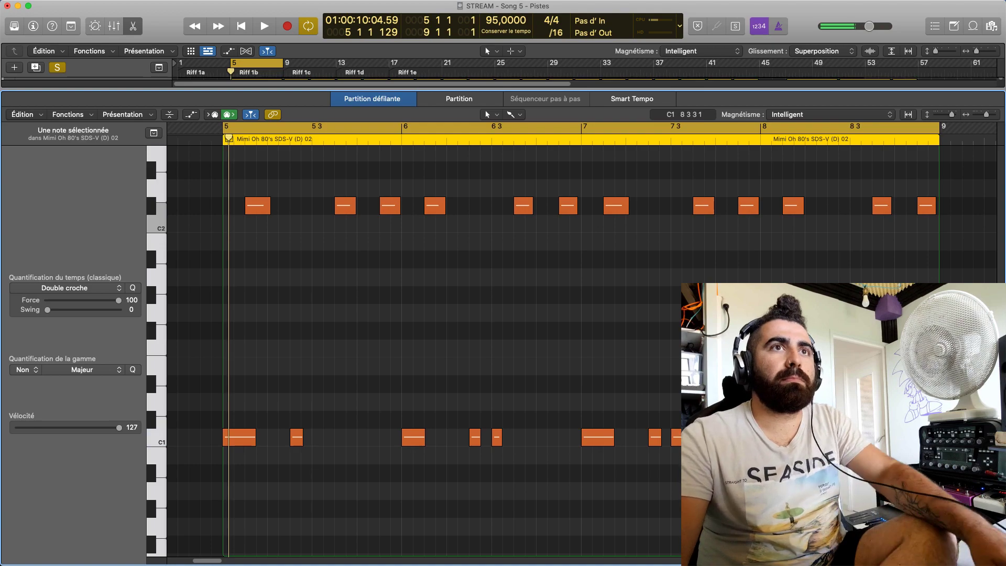
{"action": "key", "text": "space"}
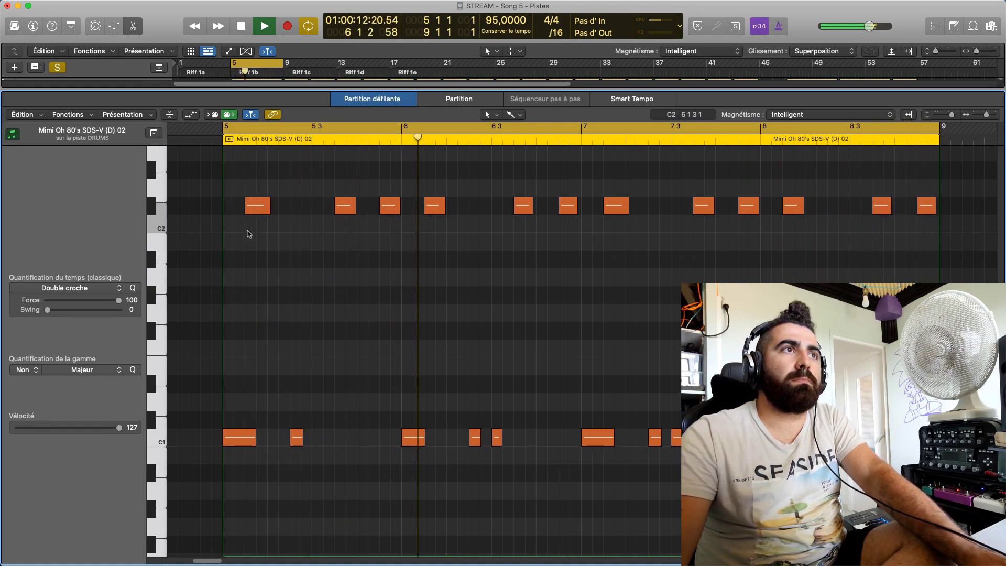
Move the short C1 kick note on beat 3 of bar 6 to 6 3 3 and replay the loop
{"action": "left_click_drag", "start_coordinate": [499, 445], "coordinate": [518, 440]}
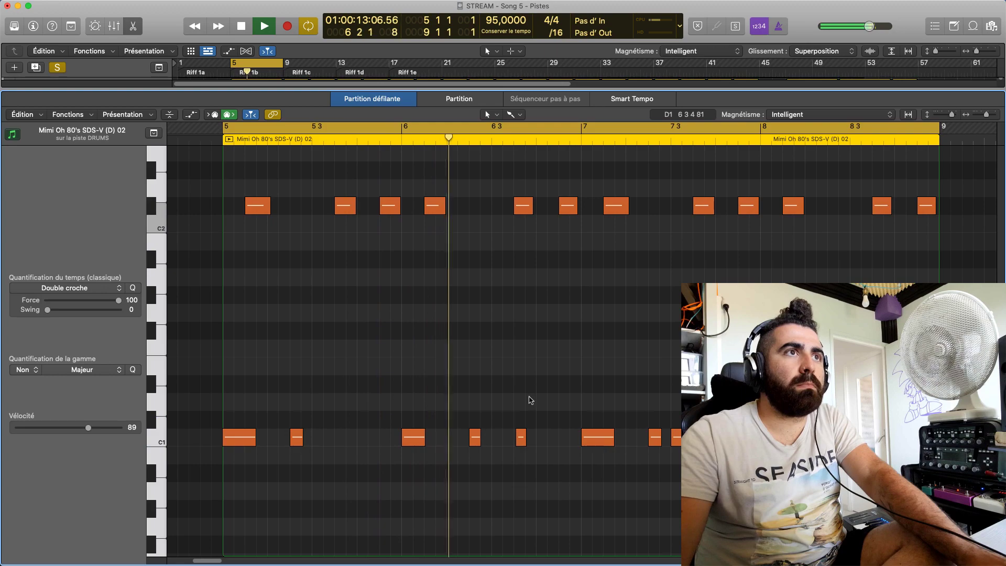
{"action": "key", "text": "space"}
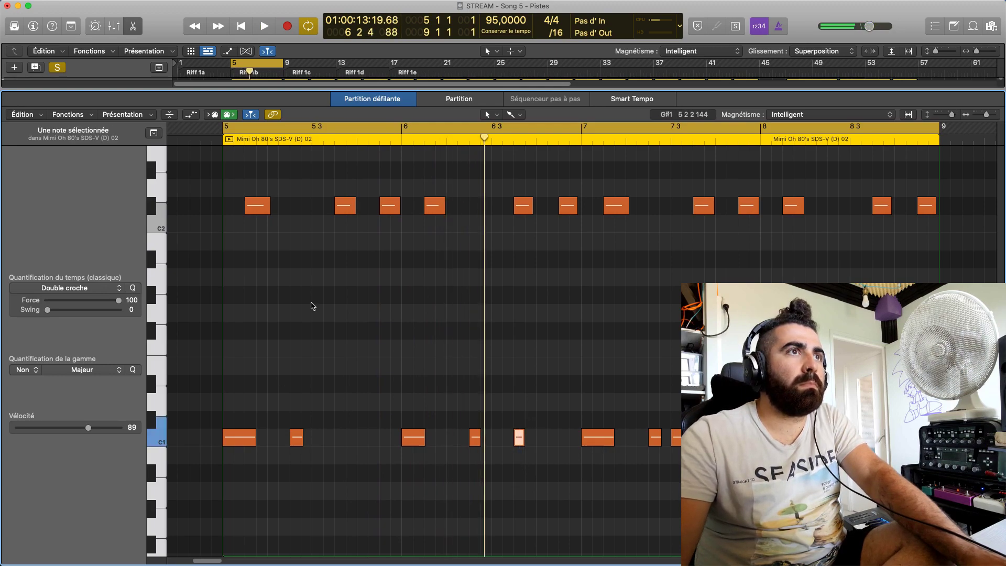
{"action": "left_click", "coordinate": [516, 270]}
{"action": "key", "text": "space"}
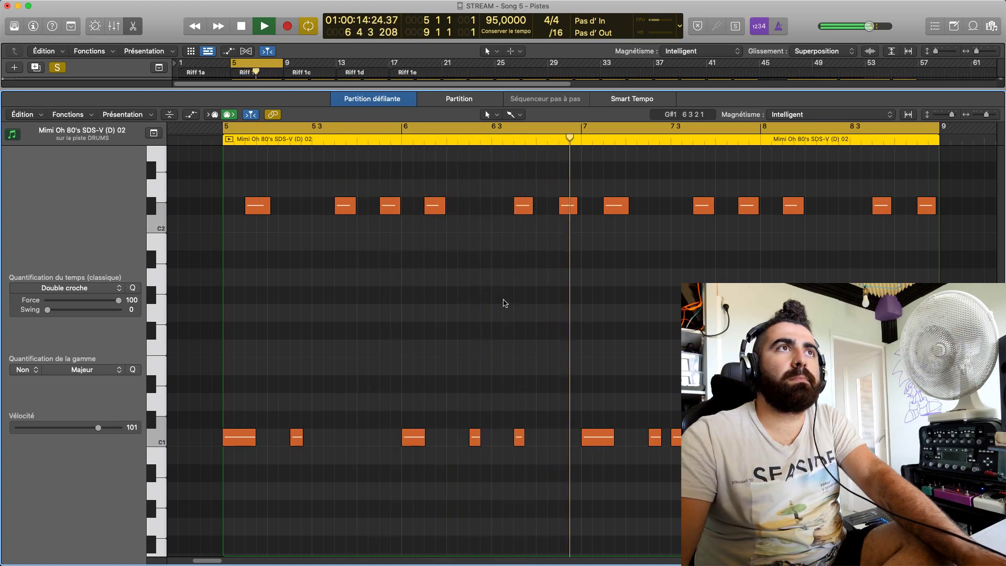
Move the C#2 note at 6 3 3 to beat 4 of bar 6 and replay the loop
{"action": "key", "text": "space"}
{"action": "left_click_drag", "start_coordinate": [524, 206], "coordinate": [546, 206]}
{"action": "left_click", "coordinate": [528, 243]}
{"action": "key", "text": "space"}
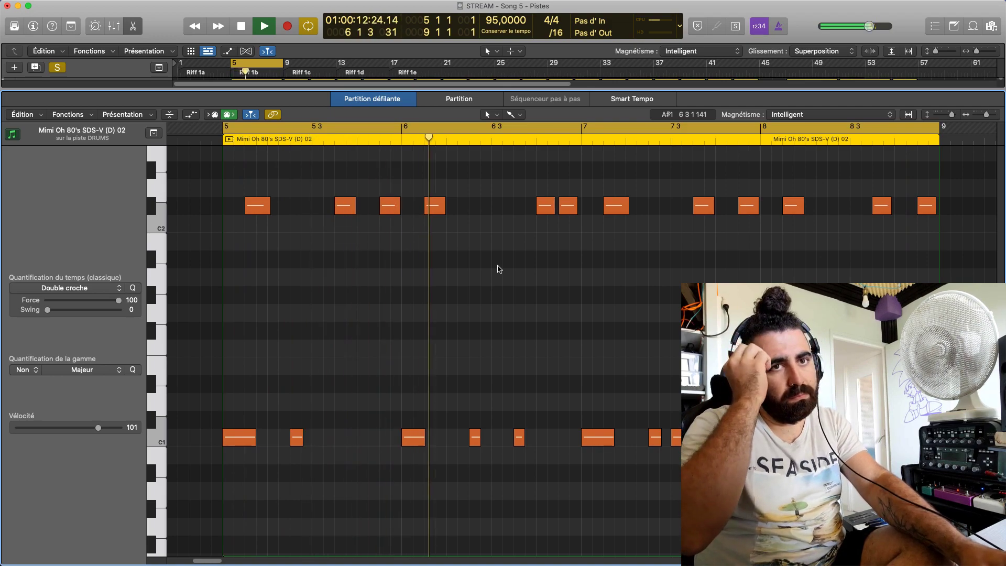
Add a short C#2 note at 6 2 2, move it to beat 2 of bar 6 and replay the loop
{"action": "key", "text": "space"}
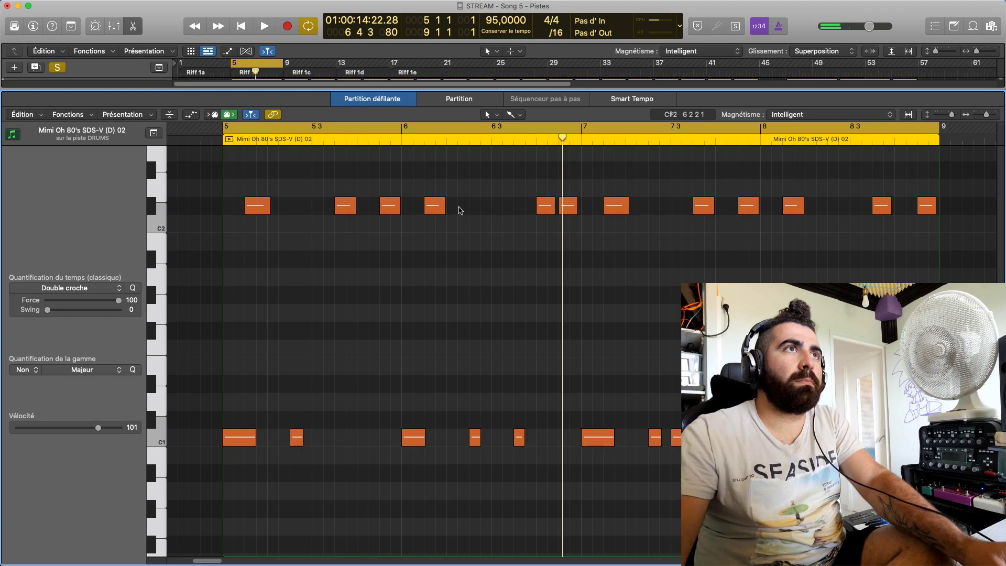
{"action": "key", "text": "space"}
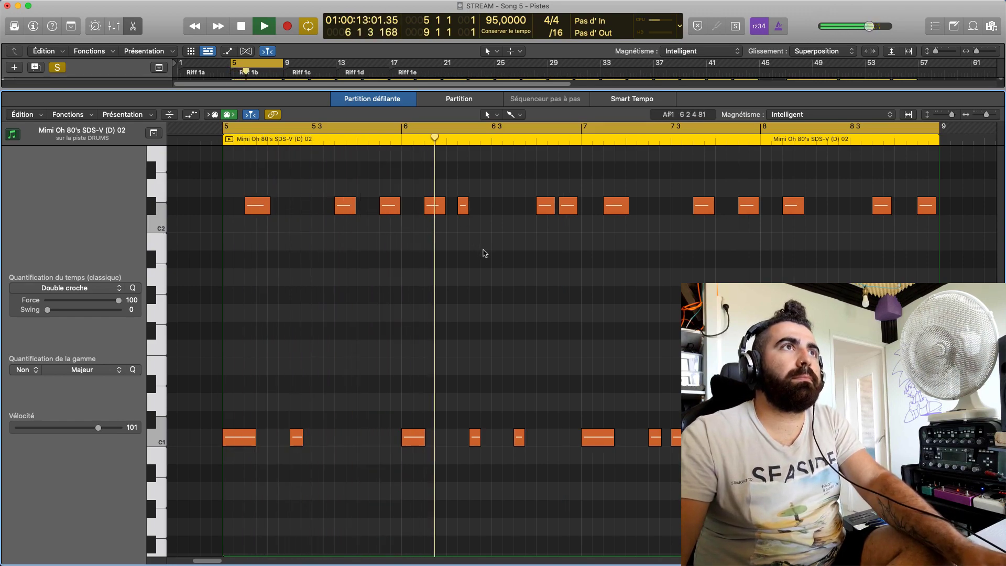
{"action": "key", "text": "space"}
{"action": "left_click_drag", "start_coordinate": [464, 206], "coordinate": [455, 207]}
{"action": "key", "text": "space"}
{"action": "left_click", "coordinate": [465, 251]}
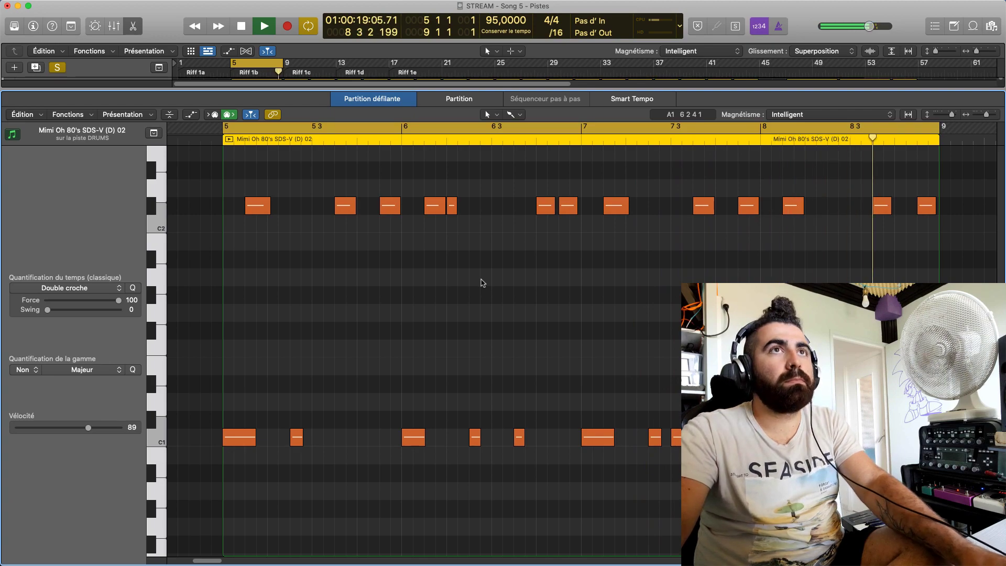
Add a short C#2 note at 8 2 4 and delete the short C#2 note on beat 2 of bar 6
{"action": "left_click", "coordinate": [845, 206], "text": "super"}
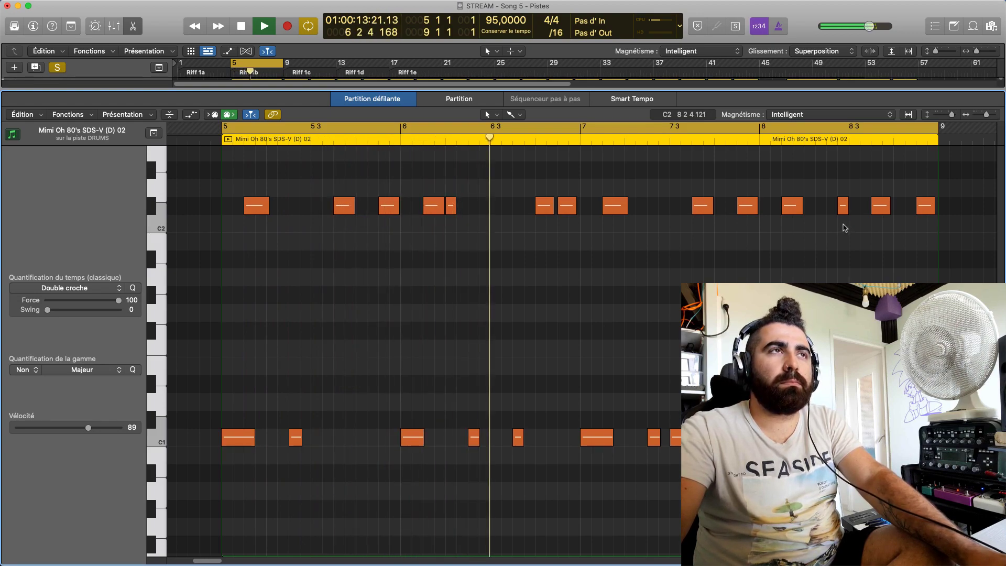
{"action": "key", "text": "space"}
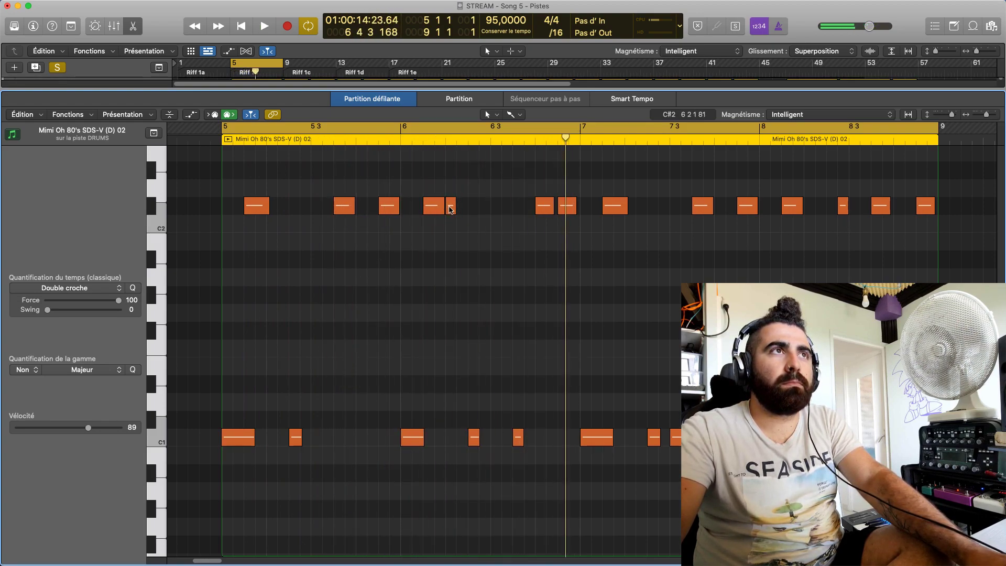
{"action": "left_click", "coordinate": [450, 208]}
{"action": "key", "text": "Delete"}
{"action": "key", "text": "space"}
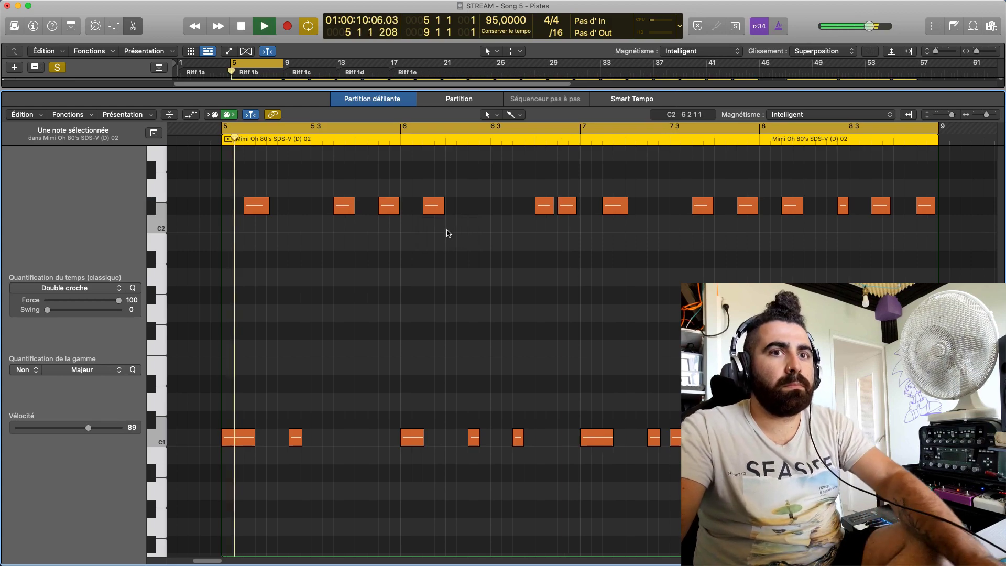
Replay the beginning of the loop and add a short C1 kick note on beat 2 of bar 5
{"action": "key", "text": "space"}
{"action": "key", "text": "space"}
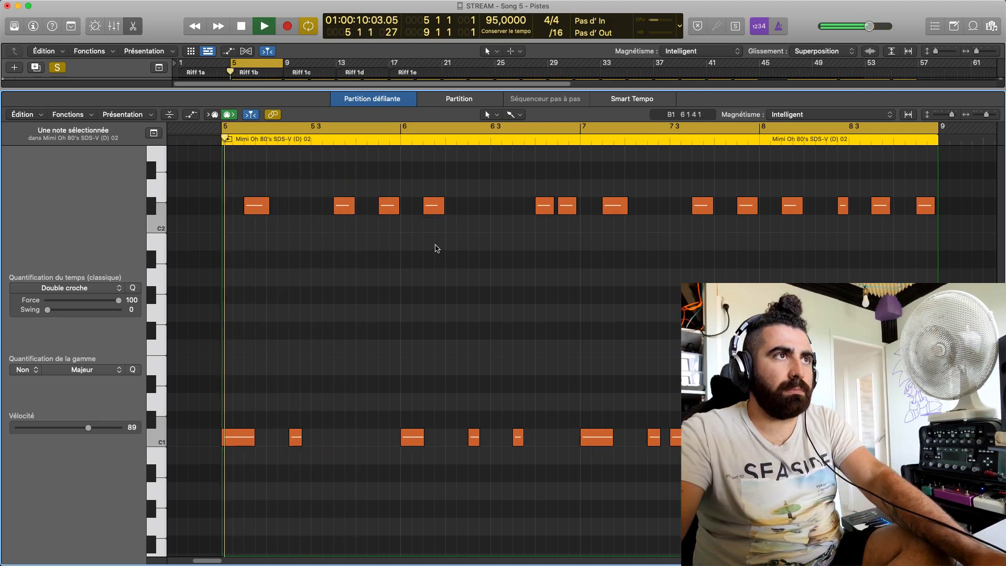
{"action": "key", "text": "space"}
{"action": "key", "text": "space"}
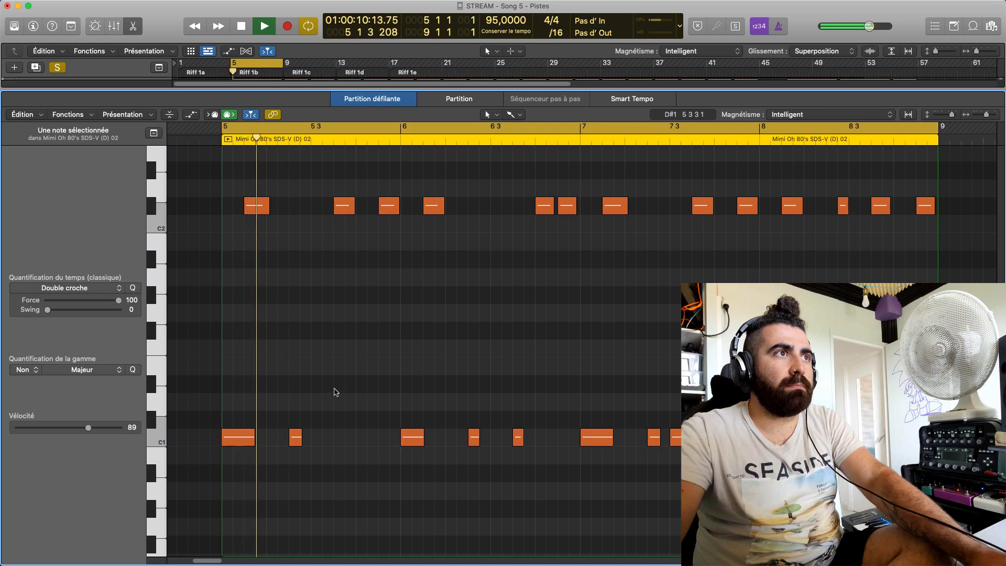
{"action": "key", "text": "space"}
{"action": "key", "text": "space"}
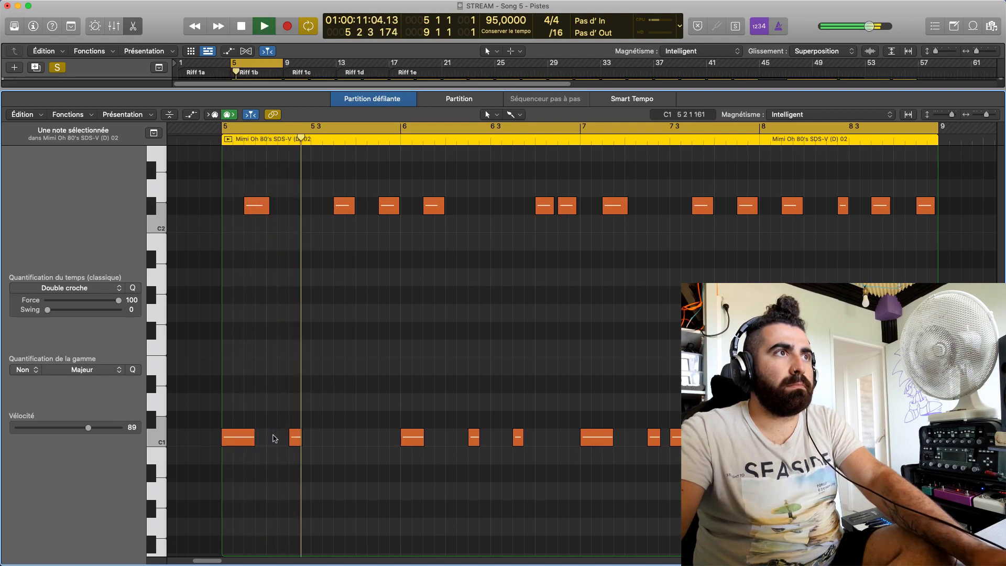
{"action": "key", "text": "space"}
{"action": "key", "text": "space"}
{"action": "key", "text": "space"}
{"action": "scroll", "coordinate": [273, 442], "scroll_direction": "right", "scroll_amount": 1}
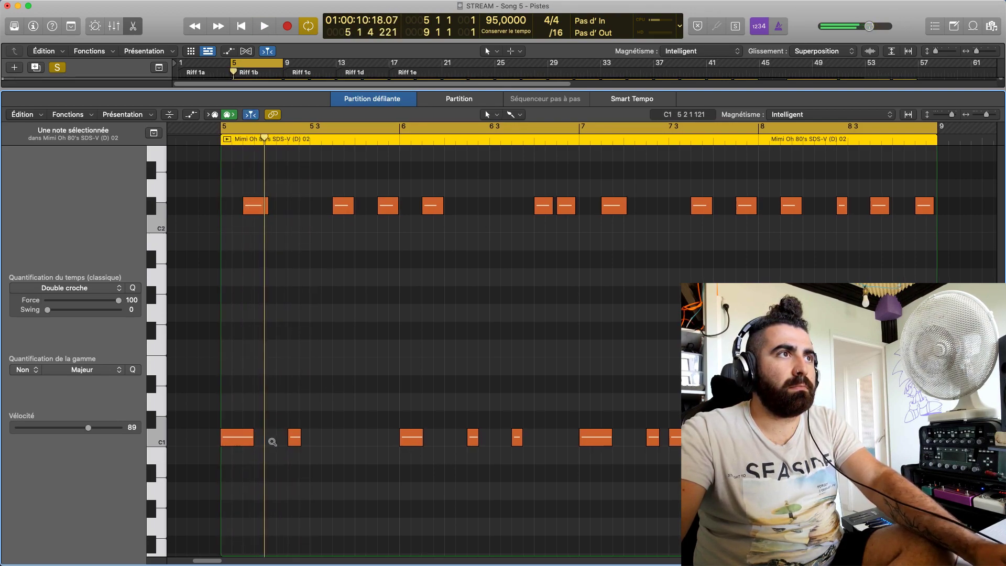
{"action": "key", "text": "space"}
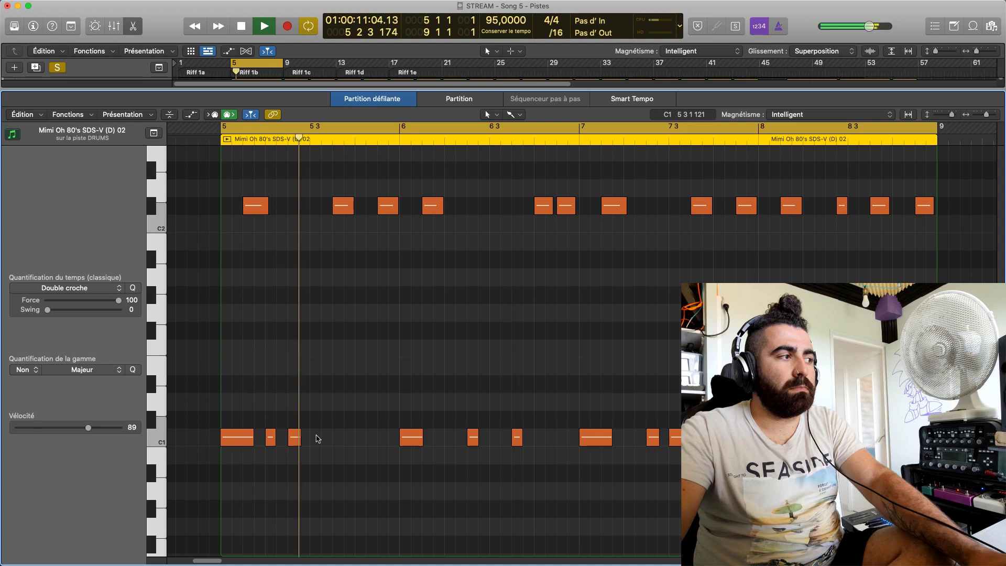
Delete the short C1 kick note on beat 2 of bar 5 and replay the loop
{"action": "key", "text": "space"}
{"action": "left_click", "coordinate": [271, 440]}
{"action": "key", "text": "Delete"}
{"action": "key", "text": "space"}
{"action": "key", "text": "space"}
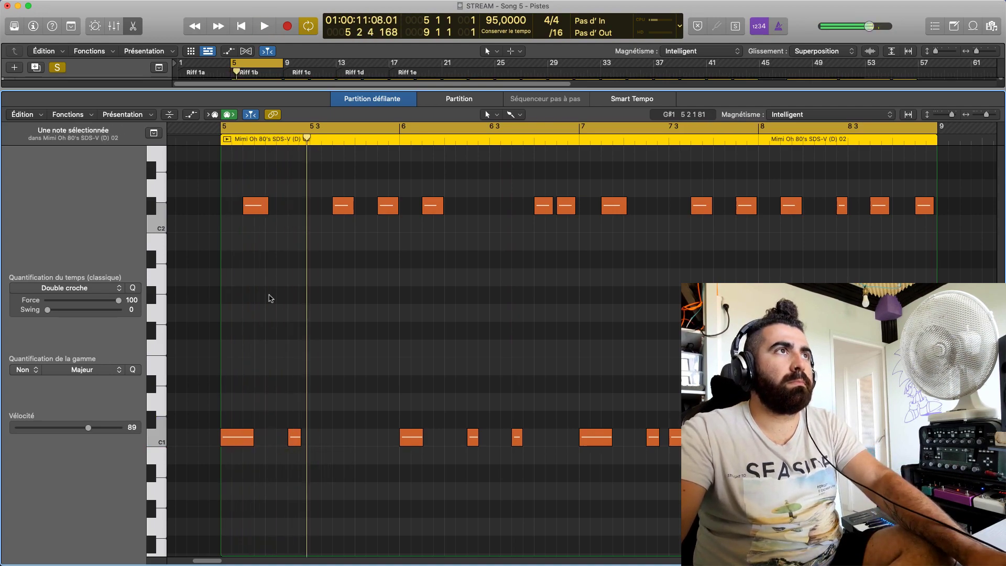
Shorten the first C#2 note in bar 5 and add a short C#2 note on beat 2 directly behind it
{"action": "left_click_drag", "start_coordinate": [267, 209], "coordinate": [262, 210]}
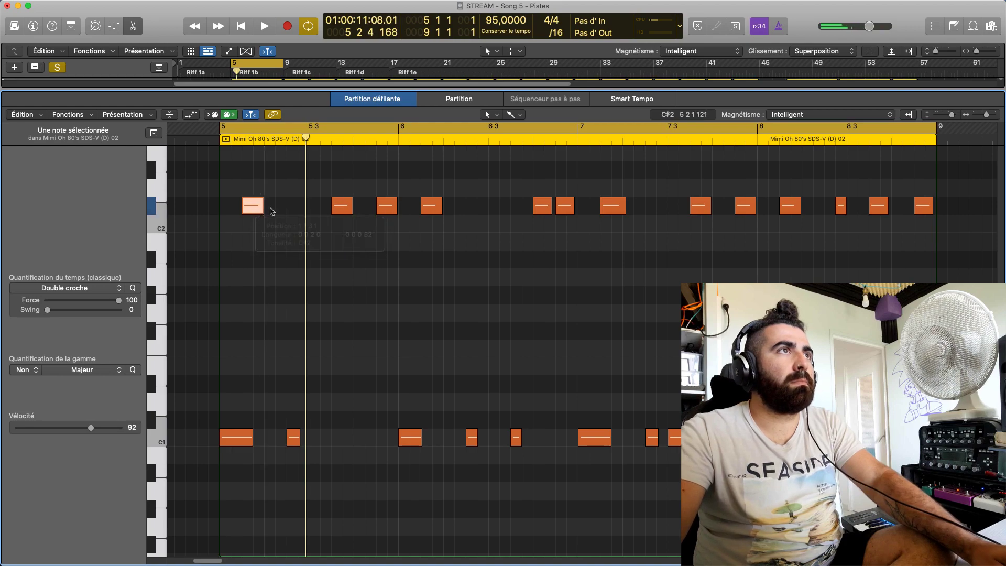
{"action": "left_click", "coordinate": [269, 206], "text": "super"}
{"action": "key", "text": "space"}
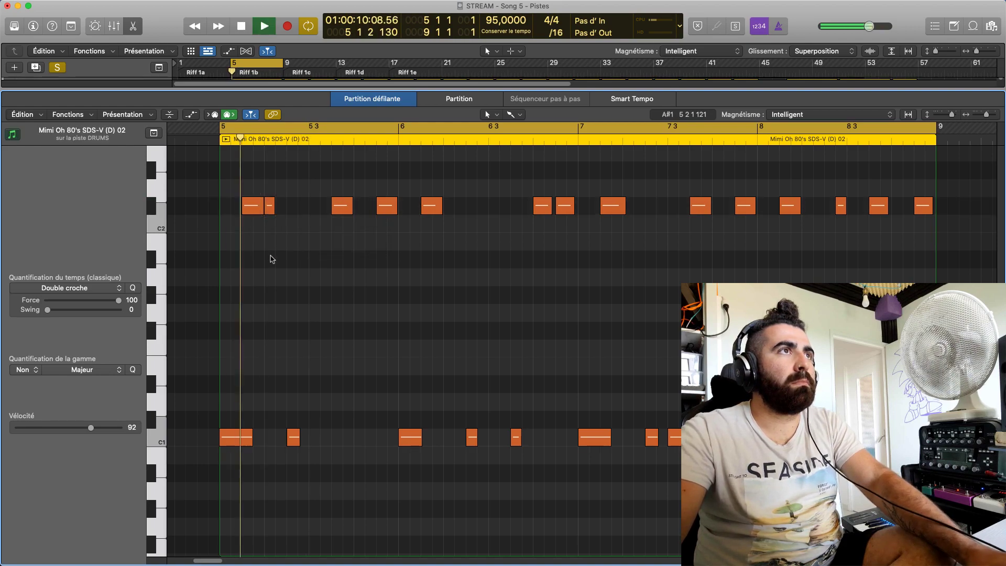
Remove the short C#2 note on beat 2 of bar 5 and play the loop again
{"action": "key", "text": "space"}
{"action": "left_click", "coordinate": [272, 212]}
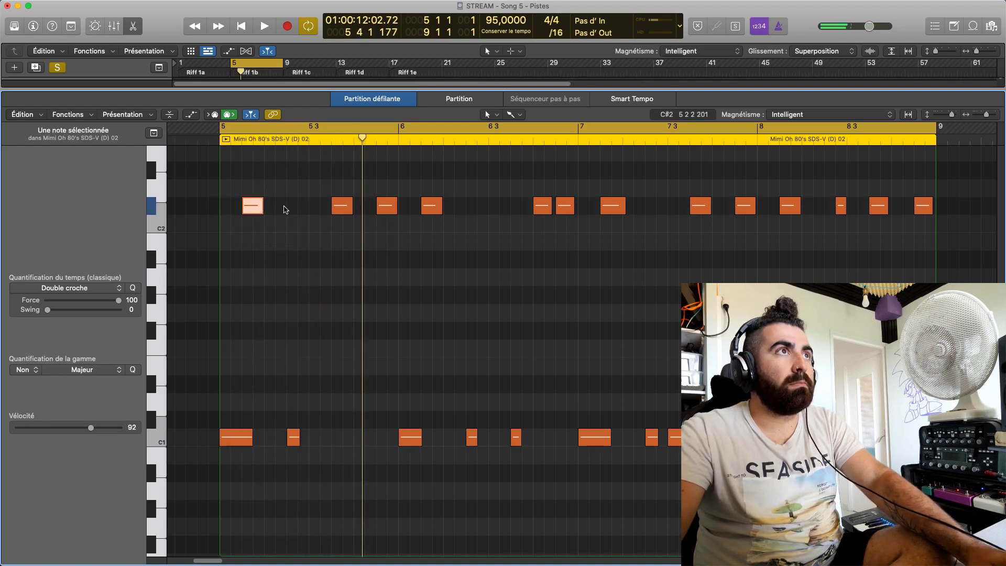
{"action": "key", "text": "space"}
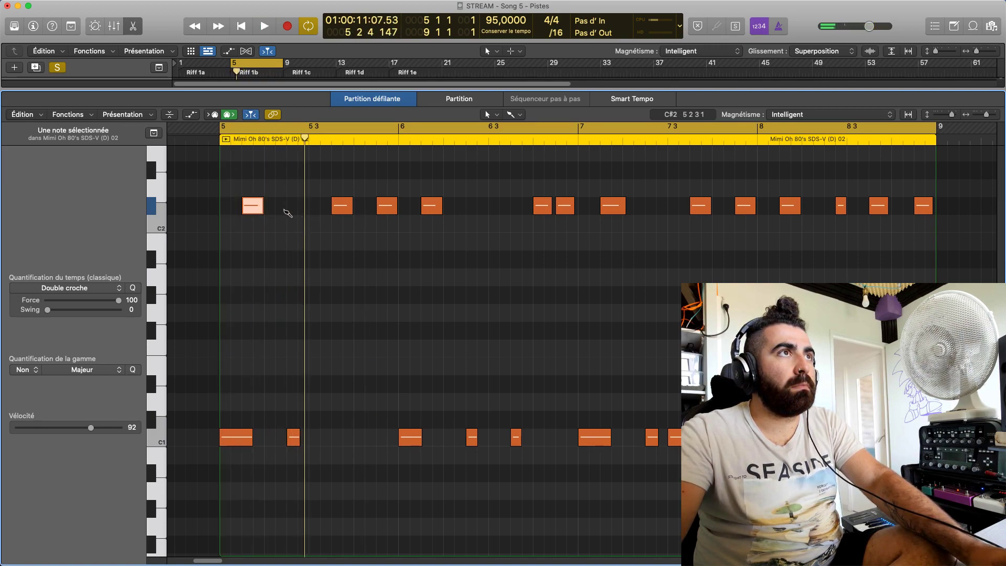
Undo the last note edit, place a short C#2 note on beat 3 of bar 5 and replay the loop
{"action": "key", "text": "super+z"}
{"action": "key", "text": "space"}
{"action": "key", "text": "space"}
{"action": "left_click_drag", "start_coordinate": [283, 206], "coordinate": [318, 209]}
{"action": "key", "text": "space"}
{"action": "left_click", "coordinate": [319, 273]}
{"action": "key", "text": "space"}
{"action": "key", "text": "space"}
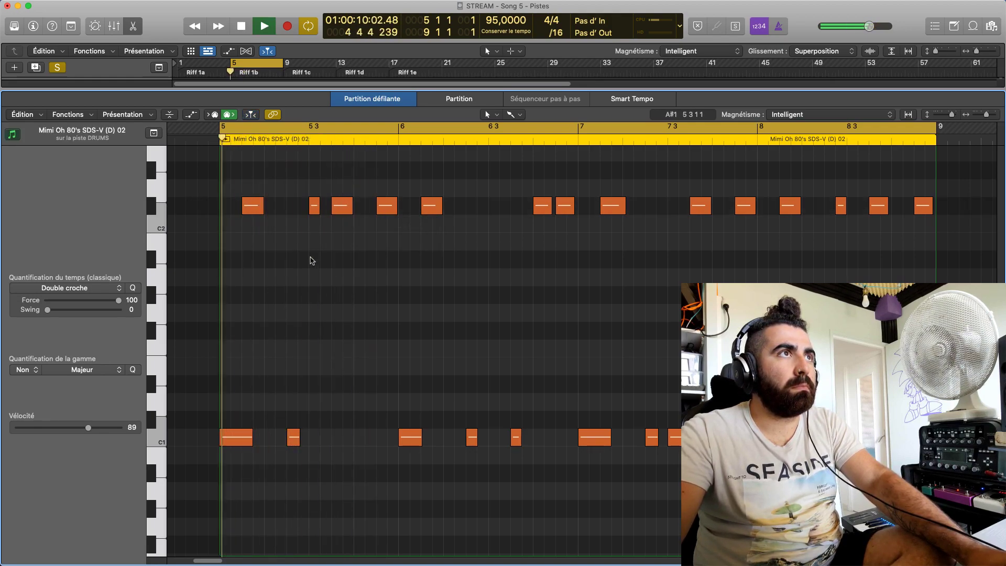
Add a short C#2 note on the third sixteenth of beat 2 in bar 5 and play the loop
{"action": "key", "text": "space"}
{"action": "left_click", "coordinate": [280, 209]}
{"action": "key", "text": "space"}
{"action": "left_click", "coordinate": [282, 210]}
{"action": "left_click_drag", "start_coordinate": [282, 210], "coordinate": [292, 207]}
{"action": "key", "text": "space"}
{"action": "left_click", "coordinate": [297, 262]}
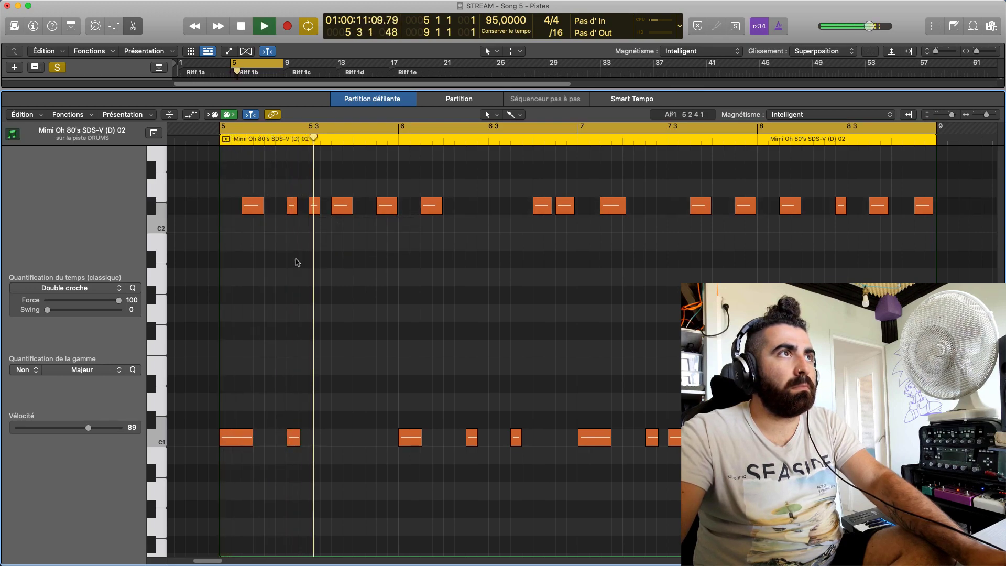
Delete the short C#2 note on beat 3 of bar 5 and replay the loop
{"action": "key", "text": "space"}
{"action": "left_click", "coordinate": [315, 207]}
{"action": "key", "text": "Delete"}
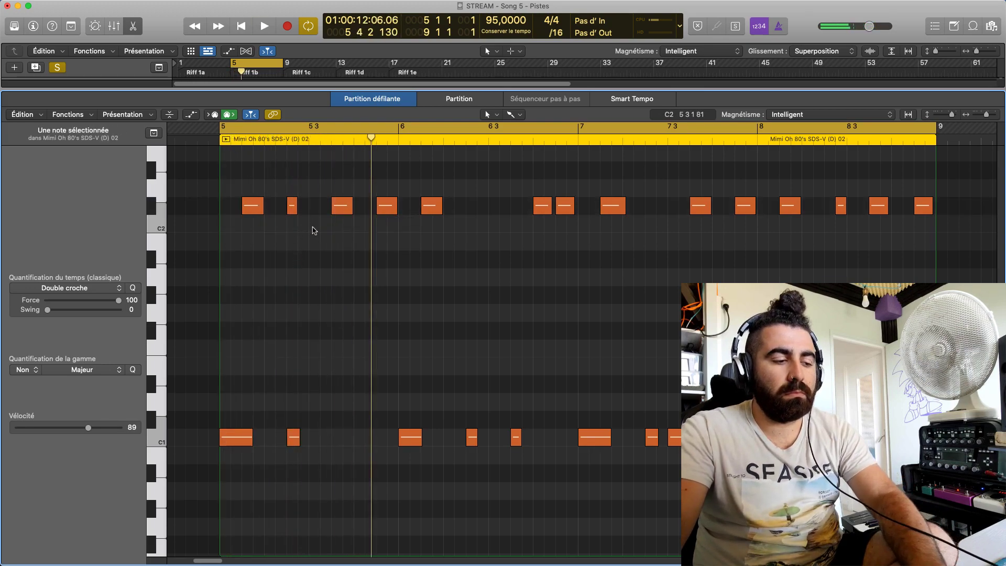
{"action": "key", "text": "space"}
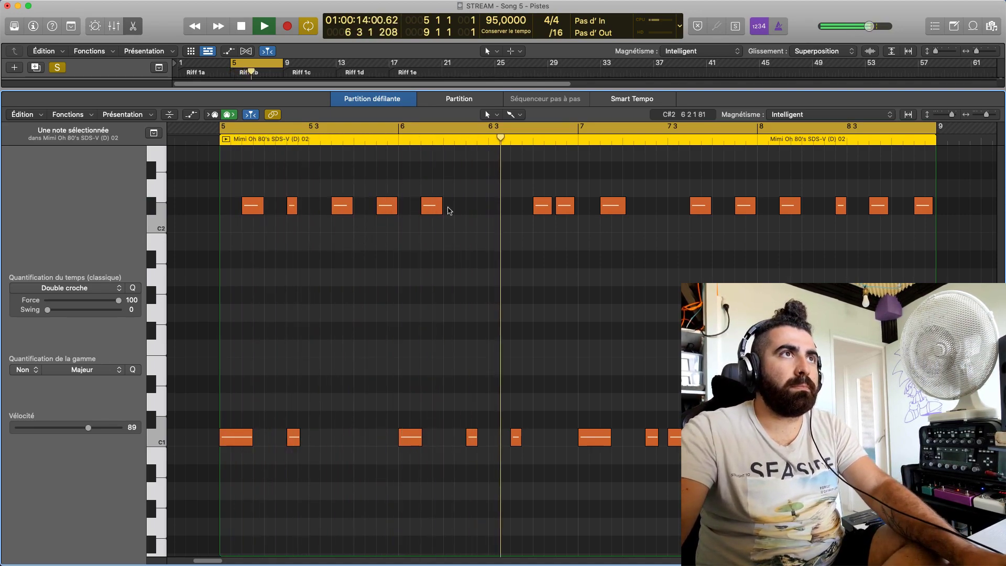
Add short C#2 notes on the second and fourth sixteenths of beat 2 in bar 6 and replay the loop
{"action": "key", "text": "space"}
{"action": "left_click", "coordinate": [460, 206], "text": "super"}
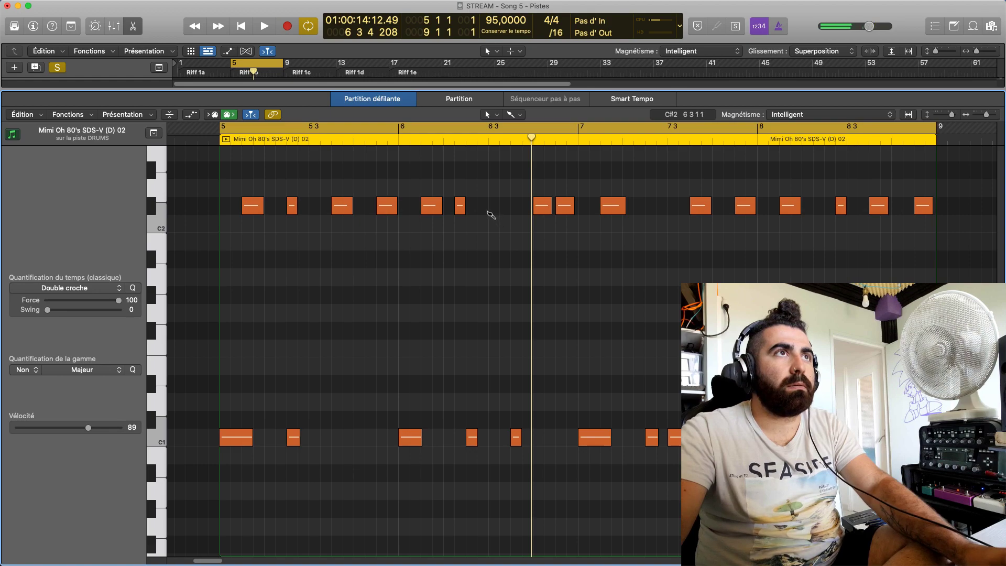
{"action": "left_click", "coordinate": [494, 206], "text": "super"}
{"action": "key", "text": "space"}
{"action": "mouse_move", "coordinate": [494, 206]}
{"action": "left_mouse_down"}
{"action": "mouse_move", "coordinate": [481, 213]}
{"action": "mouse_move", "coordinate": [487, 224]}
{"action": "mouse_move", "coordinate": [484, 212]}
{"action": "left_mouse_up"}
{"action": "left_click", "coordinate": [471, 241]}
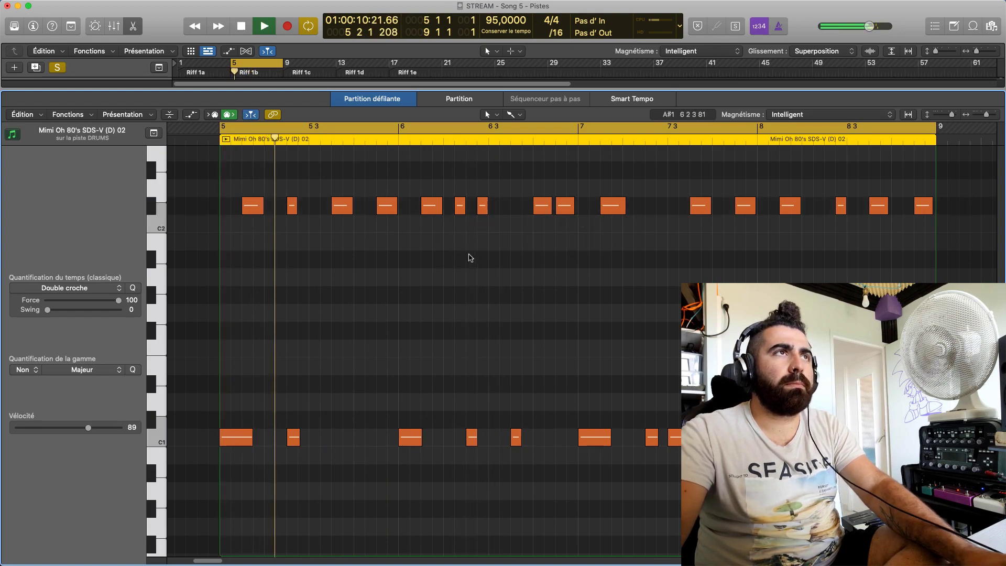
Replay the start of the loop several times to judge the C#2 notes in bars 5 and 6
{"action": "key", "text": "space"}
{"action": "key", "text": "space"}
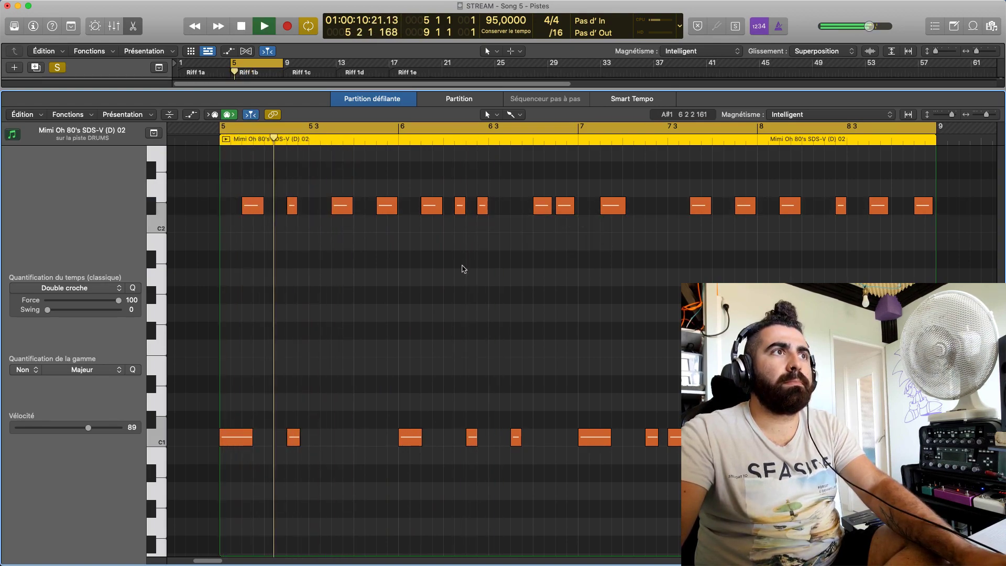
{"action": "key", "text": "space"}
{"action": "key", "text": "space"}
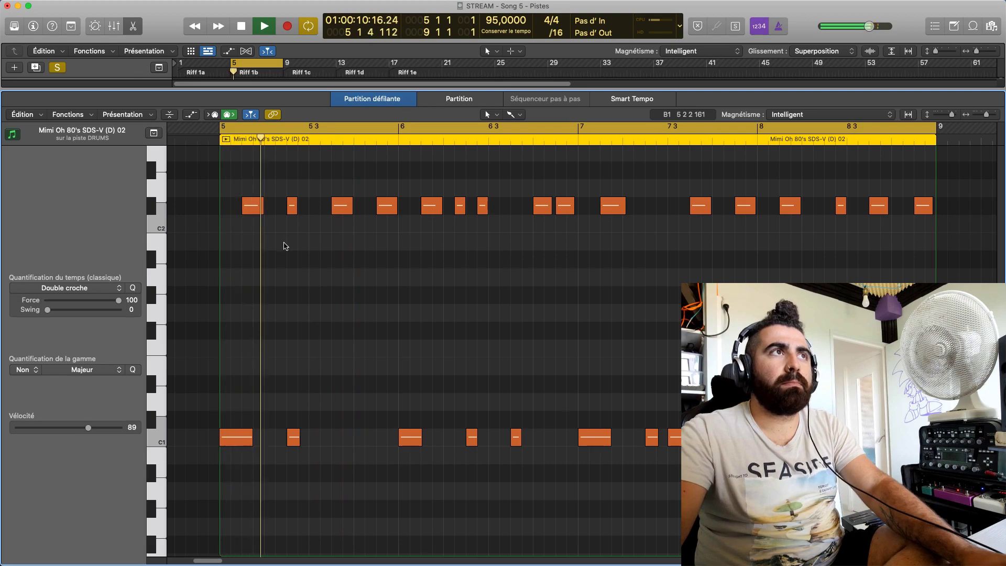
{"action": "key", "text": "space"}
{"action": "key", "text": "space"}
{"action": "key", "text": "space"}
{"action": "key", "text": "space"}
{"action": "mouse_move", "coordinate": [257, 213]}
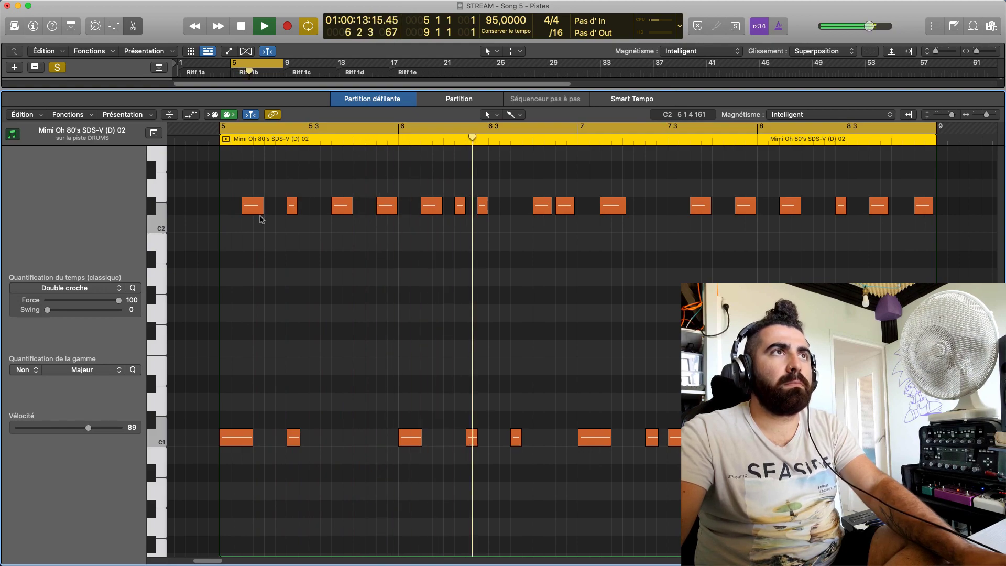
{"action": "key", "text": "space"}
Bring the arrangement back into view above the piano roll and delete all C#2 notes in bars 5 to 8
{"action": "left_click_drag", "start_coordinate": [248, 186], "coordinate": [943, 228]}
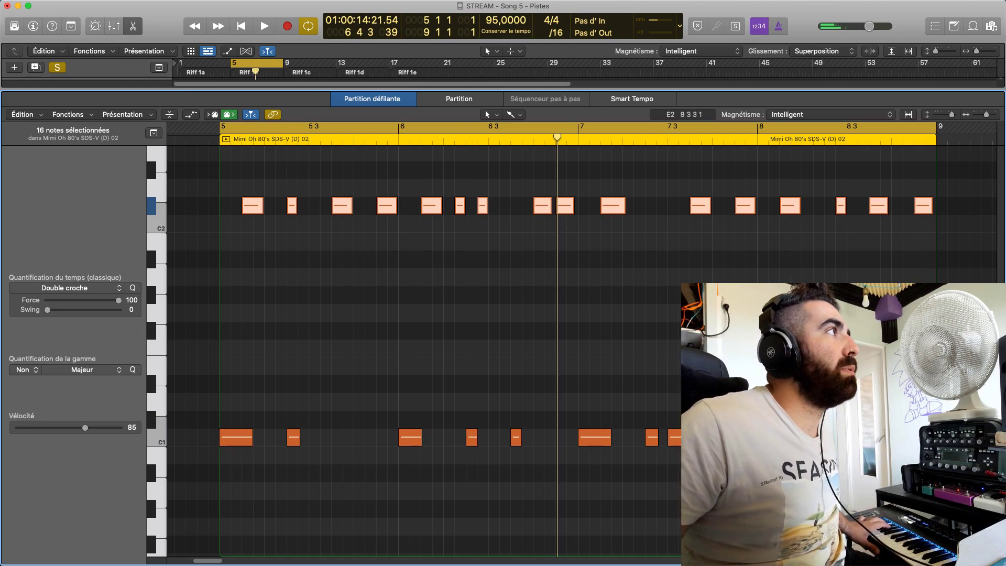
{"action": "left_click_drag", "start_coordinate": [189, 95], "coordinate": [189, 247]}
{"action": "left_click", "coordinate": [148, 169]}
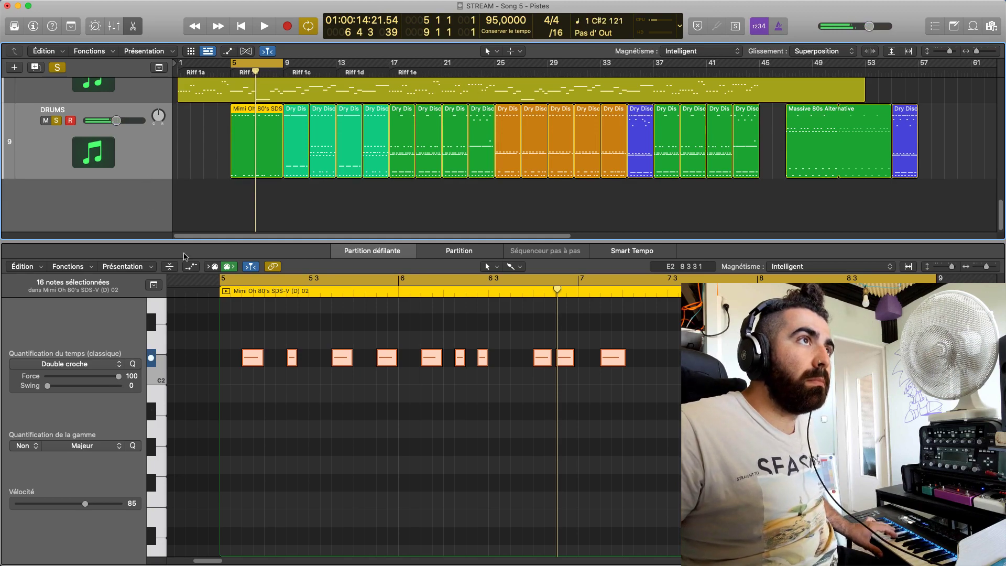
{"action": "key", "text": "Delete"}
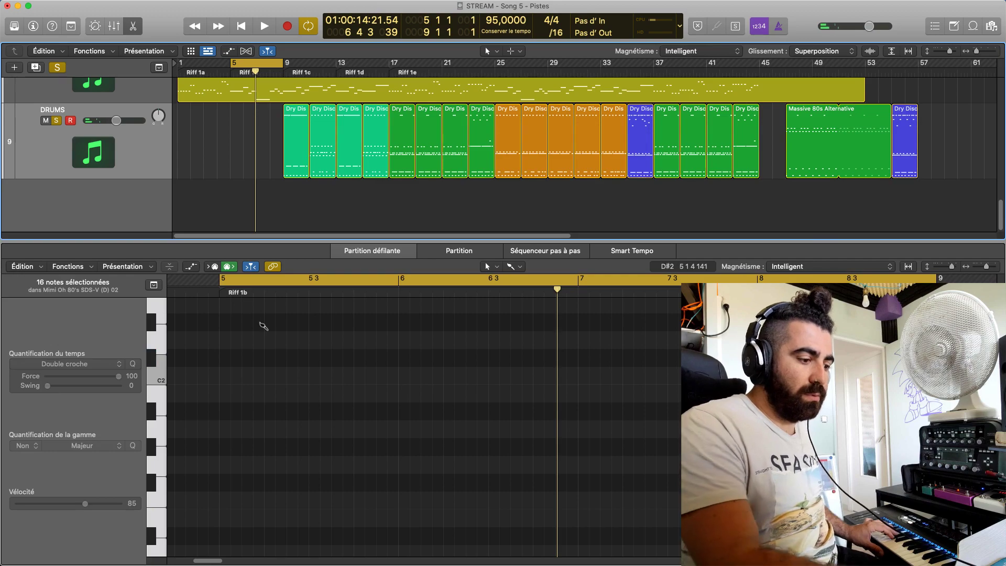
{"action": "key", "text": "super+z"}
{"action": "left_click_drag", "start_coordinate": [242, 315], "coordinate": [687, 462]}
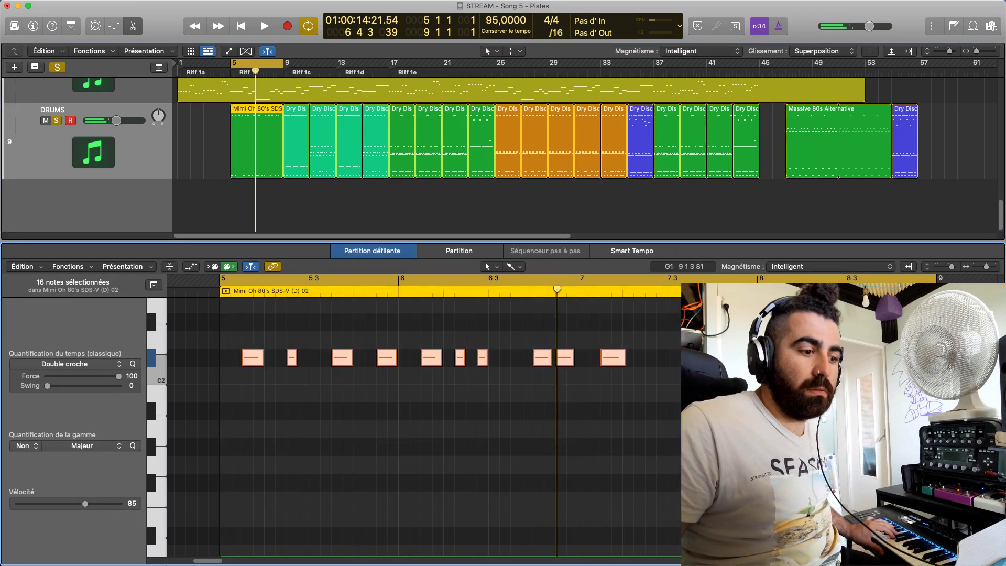
{"action": "key", "text": "Delete"}
Record a new C#2 part over bars 5 to 8, quantize it to sixteenth notes (Double croche) and play it back
{"action": "key", "text": "r"}
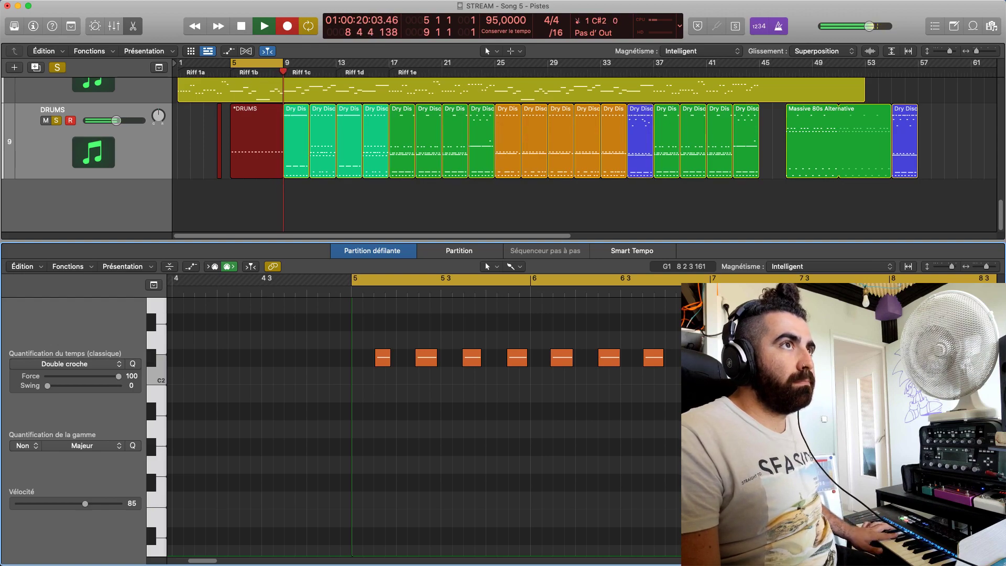
{"action": "key", "text": "space"}
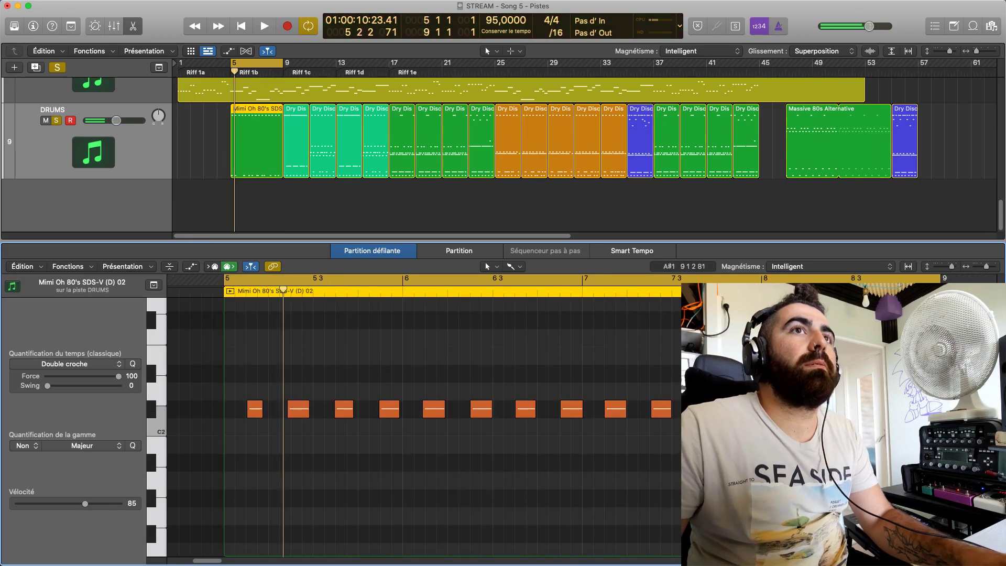
{"action": "key", "text": "super+a"}
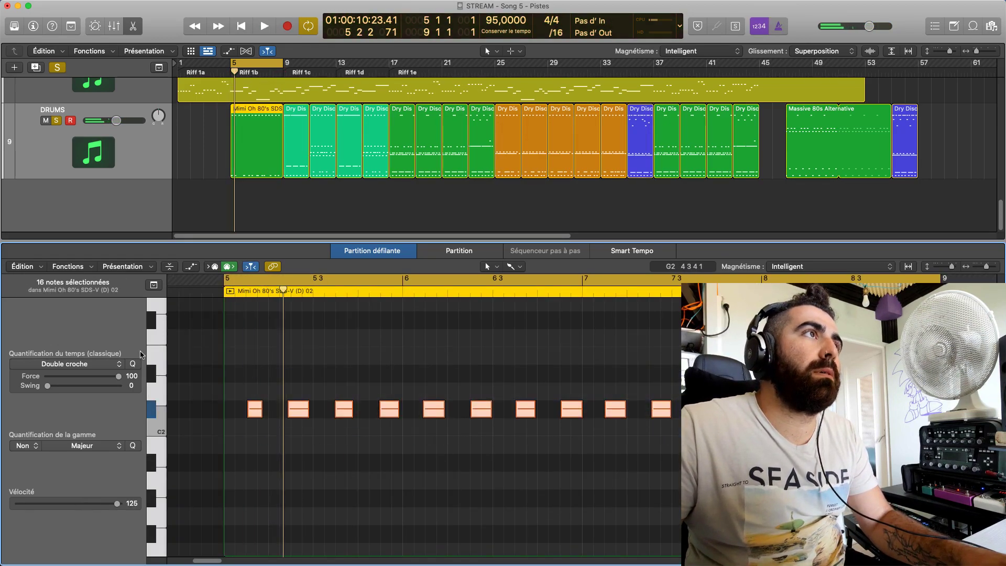
{"action": "left_click", "coordinate": [277, 359]}
{"action": "key", "text": "space"}
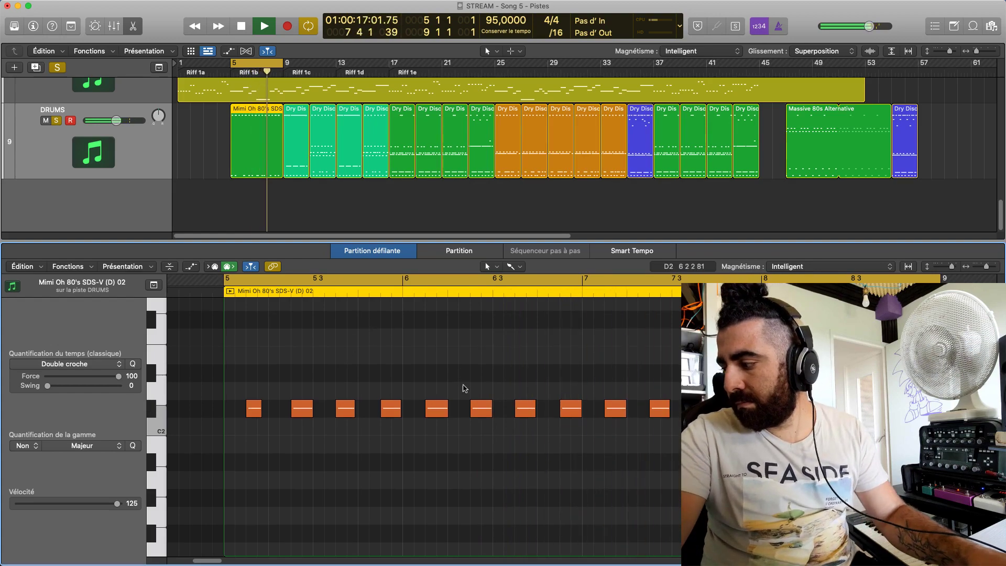
Delete all C1 kick notes in bars 5 to 8 of the drum region
{"action": "scroll", "coordinate": [492, 444], "scroll_direction": "down", "scroll_amount": 5}
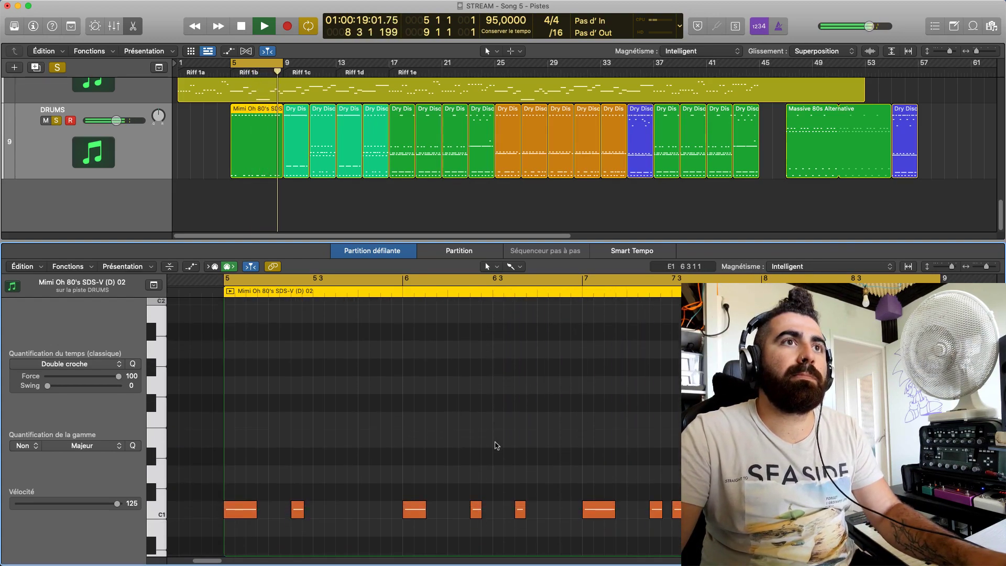
{"action": "scroll", "coordinate": [498, 445], "scroll_direction": "down", "scroll_amount": 1}
{"action": "key", "text": "space"}
{"action": "left_click_drag", "start_coordinate": [674, 504], "coordinate": [252, 449]}
{"action": "key", "text": "shift+alt+Up"}
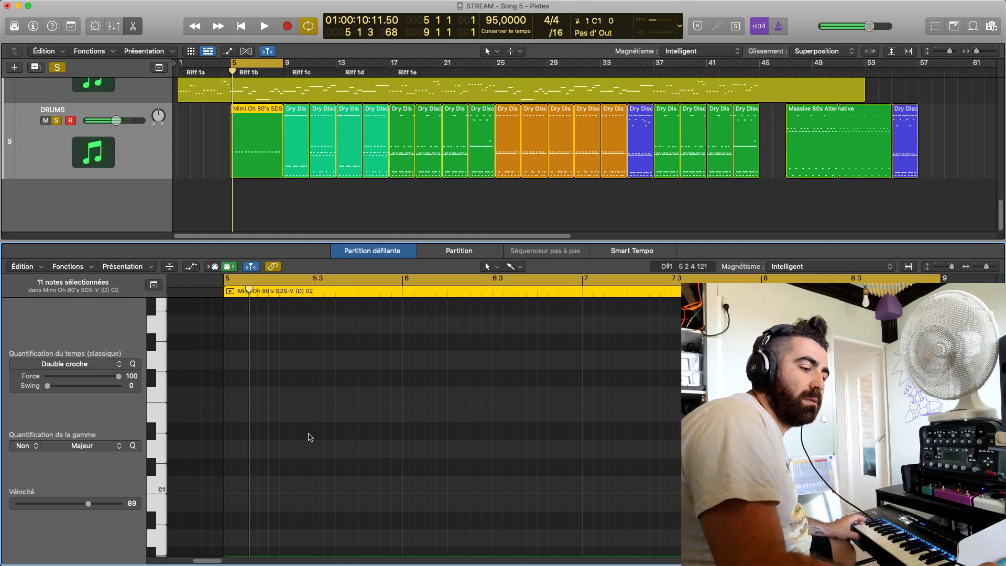
Record a new C1 kick part over bars 5 to 8 and quantize it to sixteenth notes (Double croche)
{"action": "key", "text": "r"}
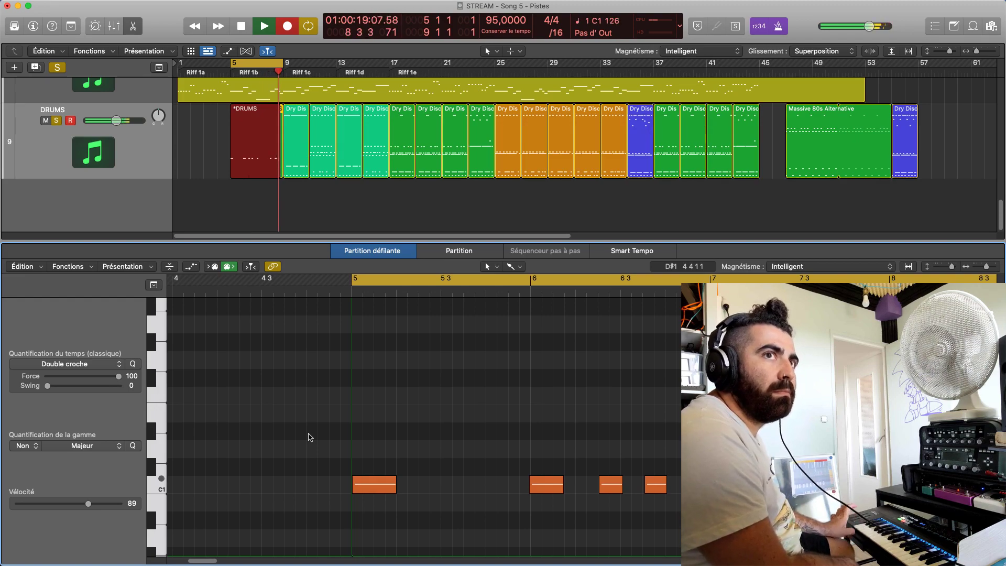
{"action": "key", "text": "space"}
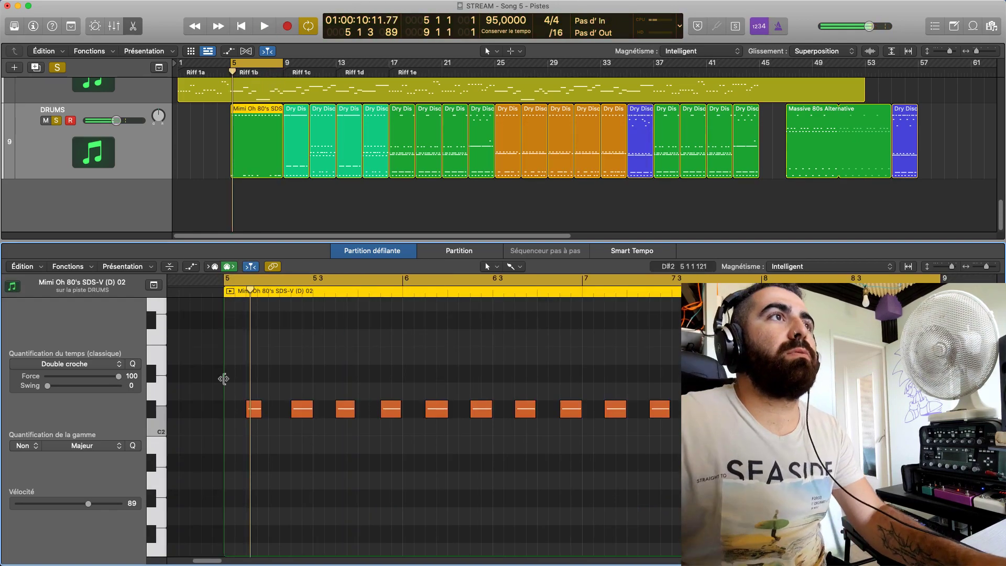
{"action": "scroll", "coordinate": [232, 378], "scroll_direction": "down", "scroll_amount": 5}
{"action": "left_click_drag", "start_coordinate": [654, 508], "coordinate": [103, 391]}
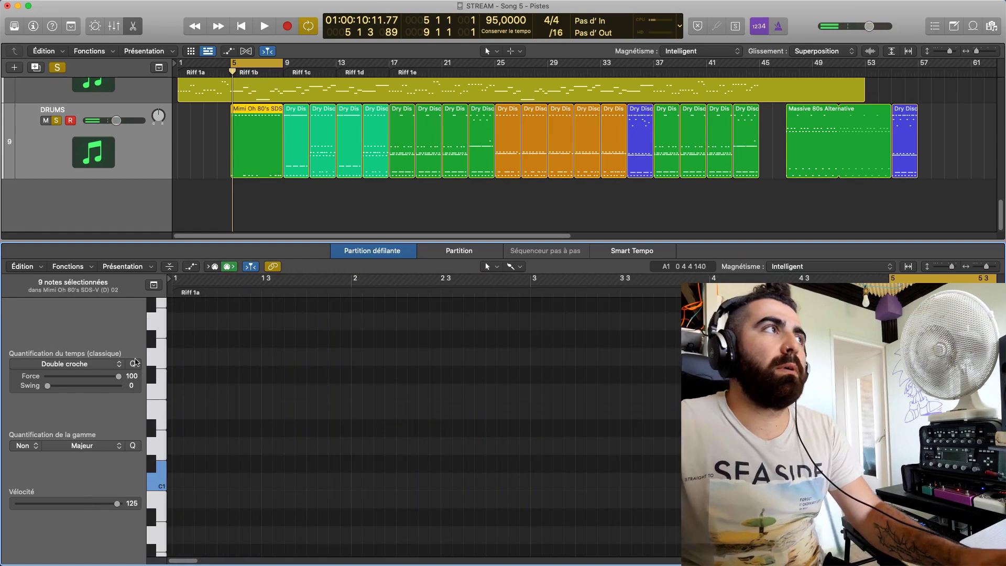
{"action": "key", "text": "shift+d"}
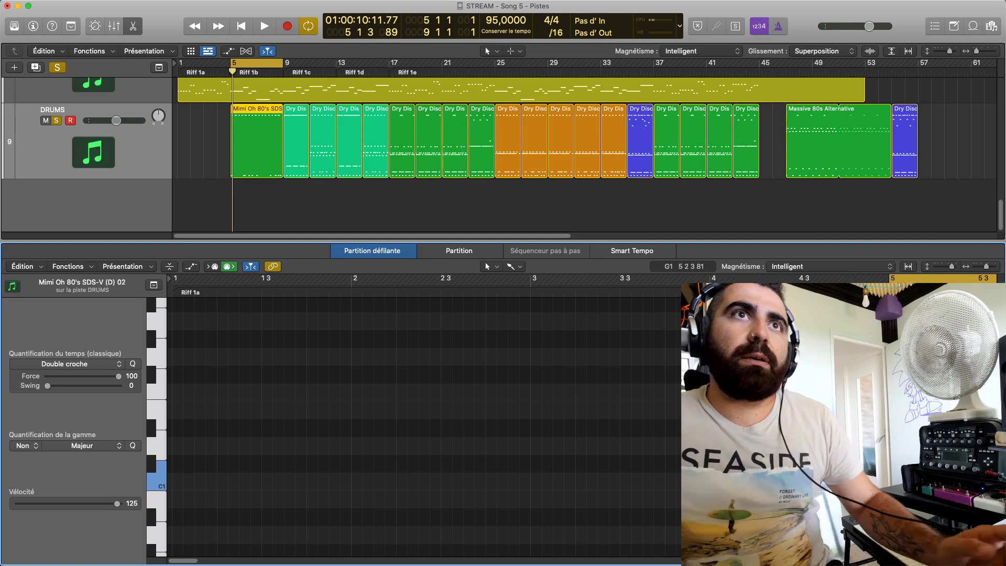
Add a short C1 kick note on beat 2 of bar 6, move it one sixteenth later and replay the loop
{"action": "key", "text": "space"}
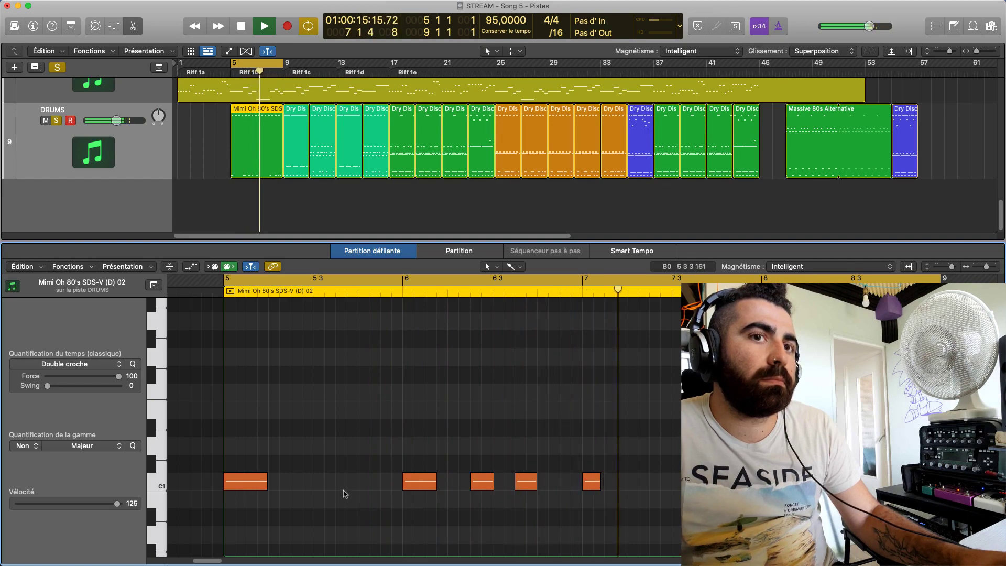
{"action": "key", "text": "Return"}
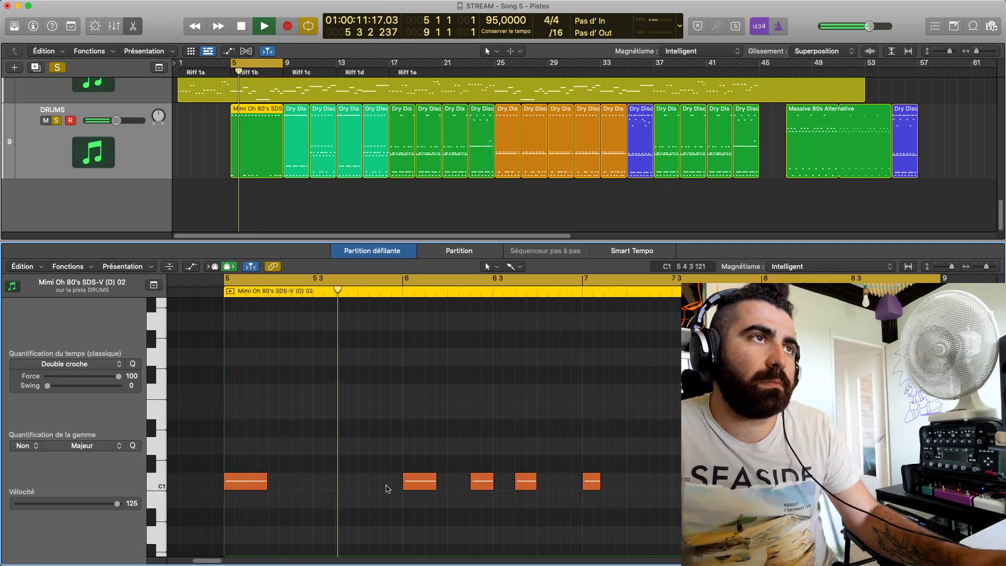
{"action": "left_click", "coordinate": [454, 483], "text": "super"}
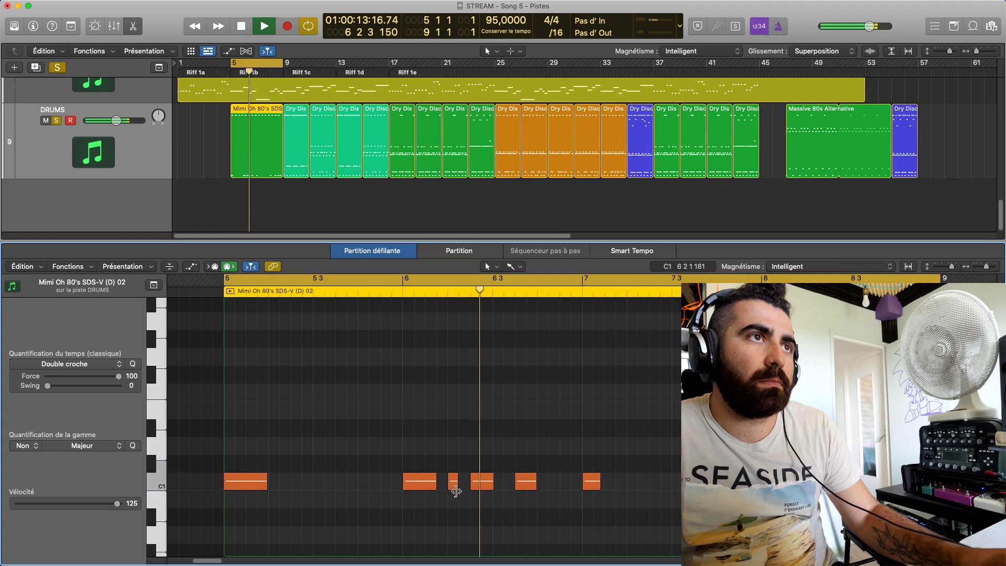
{"action": "key", "text": "space"}
{"action": "left_click_drag", "start_coordinate": [459, 483], "coordinate": [471, 483]}
{"action": "key", "text": "space"}
{"action": "key", "text": "space"}
{"action": "key", "text": "space"}
{"action": "key", "text": "space"}
{"action": "key", "text": "space"}
Add a short C1 kick note on beat 3 of bar 5 and play the loop
{"action": "left_click", "coordinate": [321, 482], "text": "super"}
{"action": "key", "text": "space"}
{"action": "key", "text": "space"}
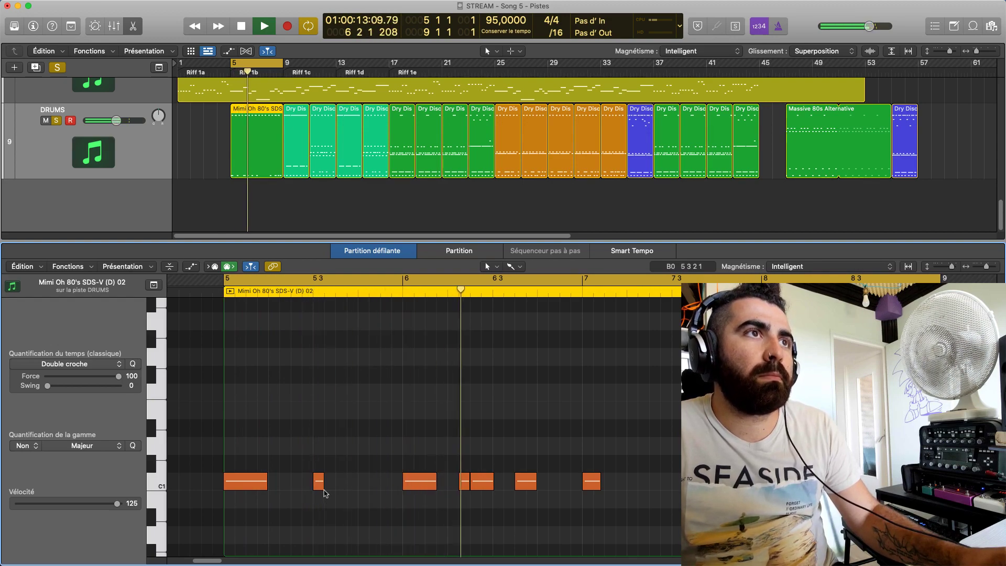
{"action": "key", "text": "space"}
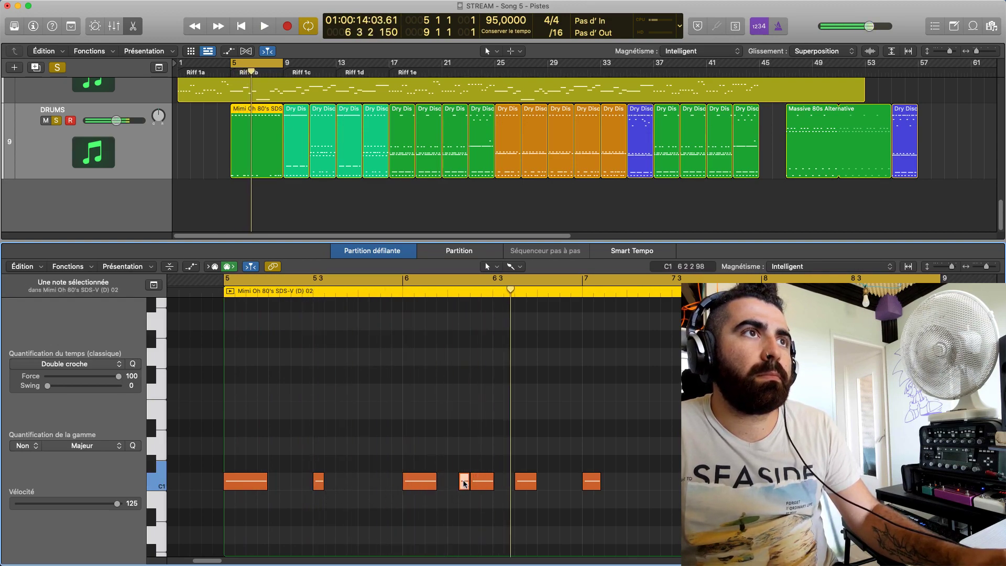
Shorten the cycle range to bar 6 through beat 2 of bar 7 and remove the short C1 note just after beat 2 of bar 6
{"action": "left_click_drag", "start_coordinate": [404, 283], "coordinate": [640, 285]}
{"action": "key", "text": "space"}
{"action": "scroll", "coordinate": [456, 493], "scroll_direction": "up", "scroll_amount": 3}
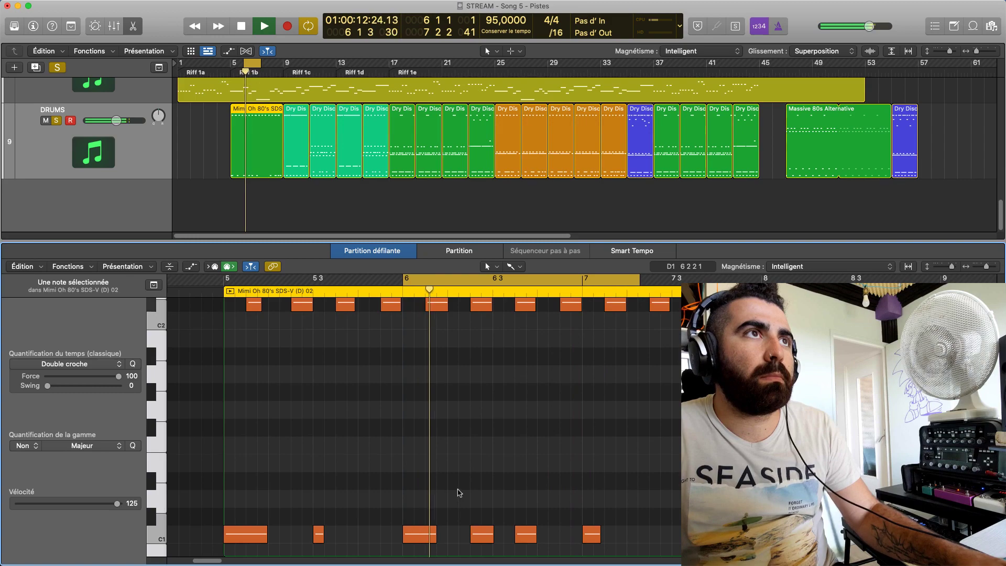
Add a short C1 kick note exactly on beat 2 of bar 6 and play the shortened loop
{"action": "key", "text": "space"}
{"action": "left_click", "coordinate": [452, 534]}
{"action": "key", "text": "space"}
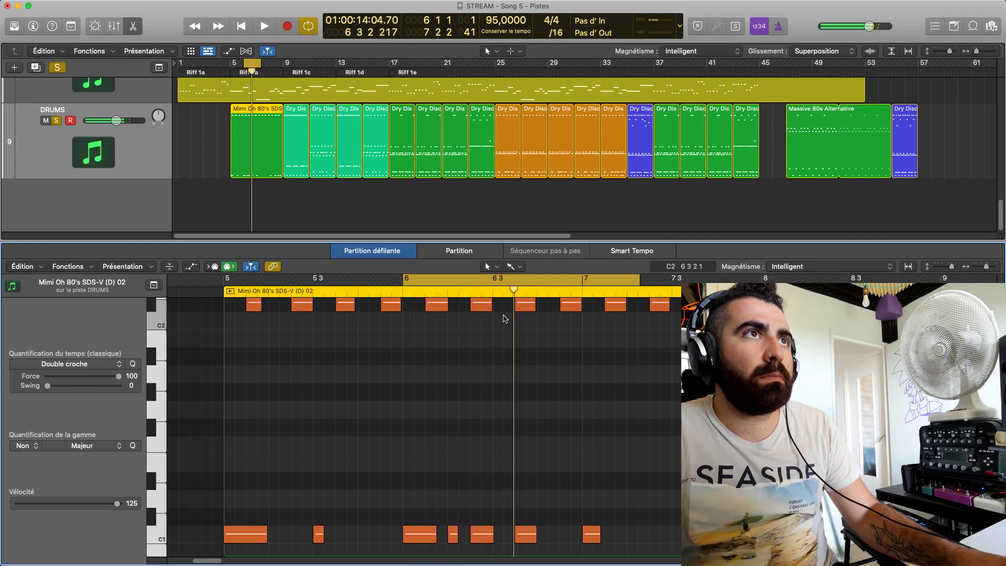
Add a short C#2 note on beat 3 of bar 6, directly behind the preceding C#2 note, and replay the shortened loop
{"action": "scroll", "coordinate": [498, 399], "scroll_direction": "up", "scroll_amount": 5}
{"action": "left_click", "coordinate": [481, 393]}
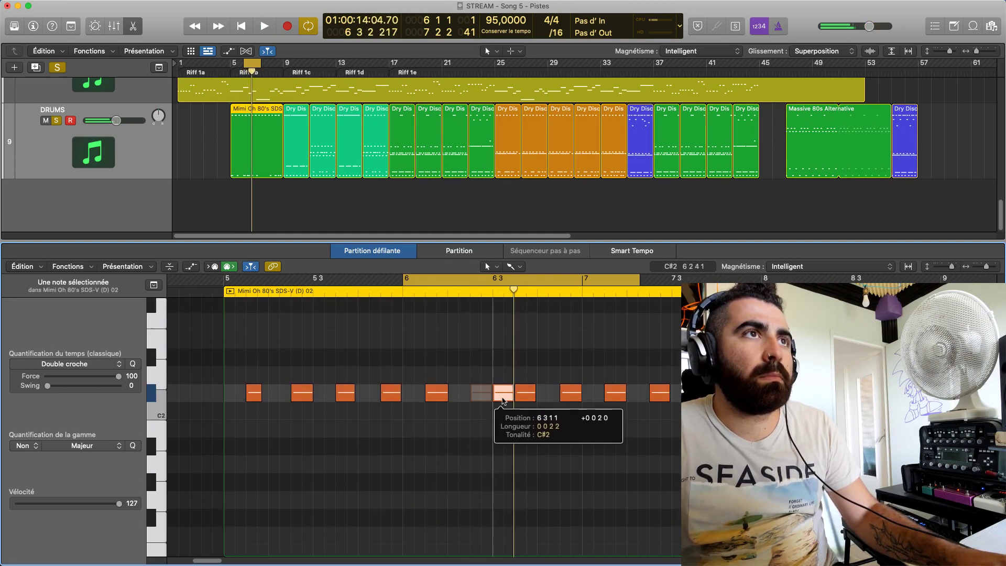
{"action": "scroll", "coordinate": [488, 457], "scroll_direction": "down", "scroll_amount": 6}
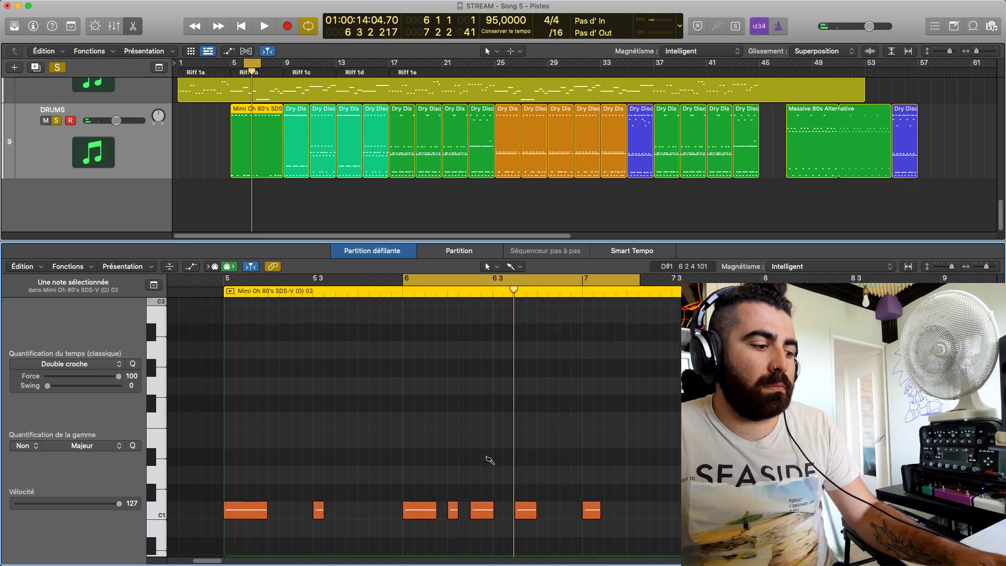
{"action": "scroll", "coordinate": [481, 461], "scroll_direction": "up", "scroll_amount": 5}
{"action": "key", "text": "space"}
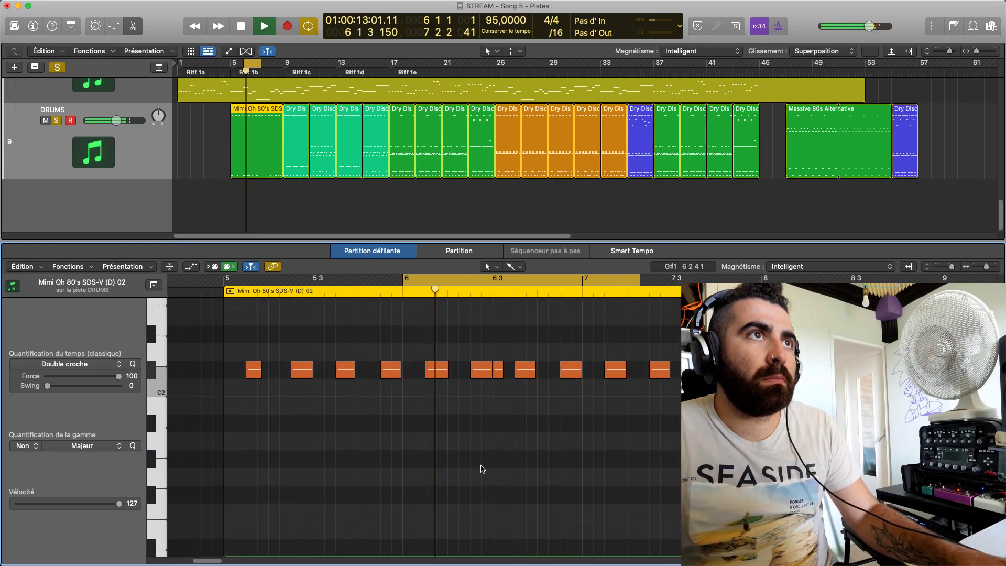
{"action": "key", "text": "space"}
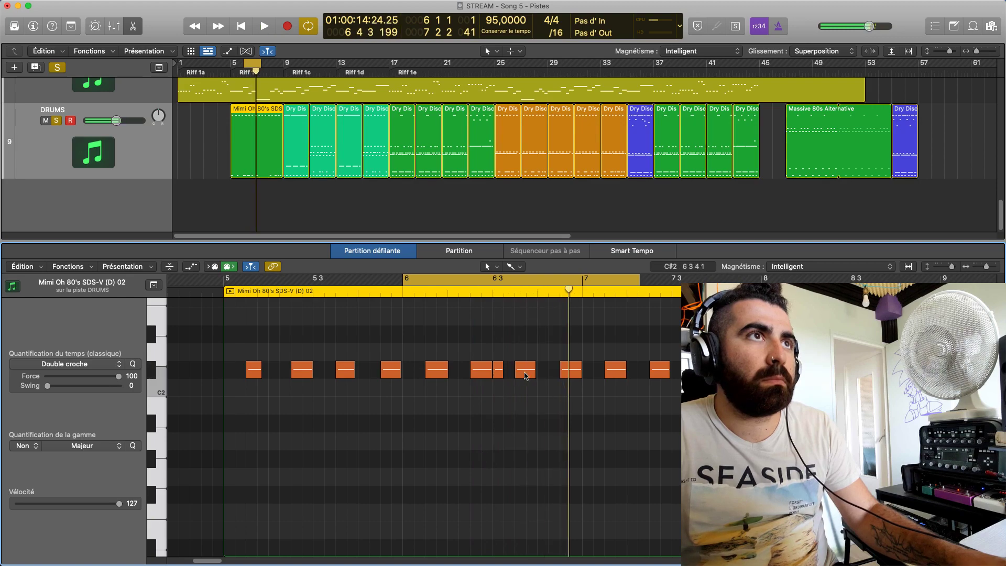
{"action": "key", "text": "space"}
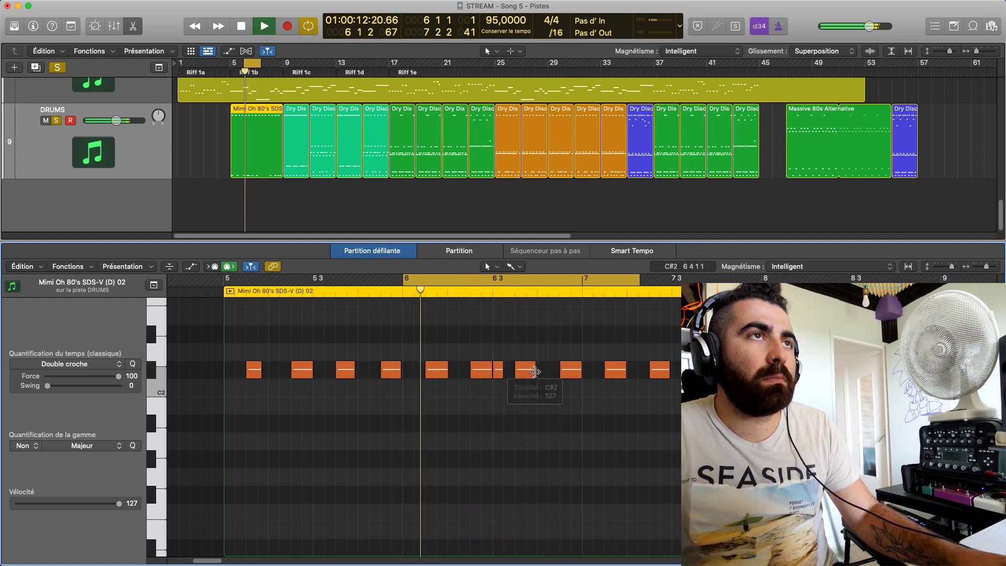
Shorten the C#2 note in the second half of beat 3 of bar 6, add a short C#2 on beat 4, and replay the loop
{"action": "key", "text": "space"}
{"action": "left_click_drag", "start_coordinate": [534, 371], "coordinate": [523, 374]}
{"action": "left_click", "coordinate": [542, 374], "text": "super"}
{"action": "left_click", "coordinate": [536, 417]}
{"action": "key", "text": "space"}
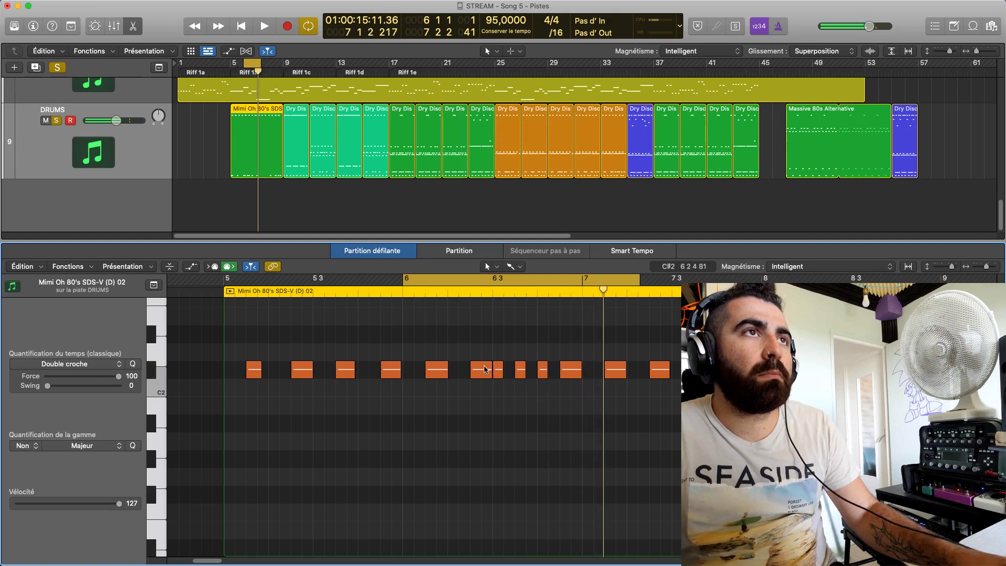
{"action": "key", "text": "space"}
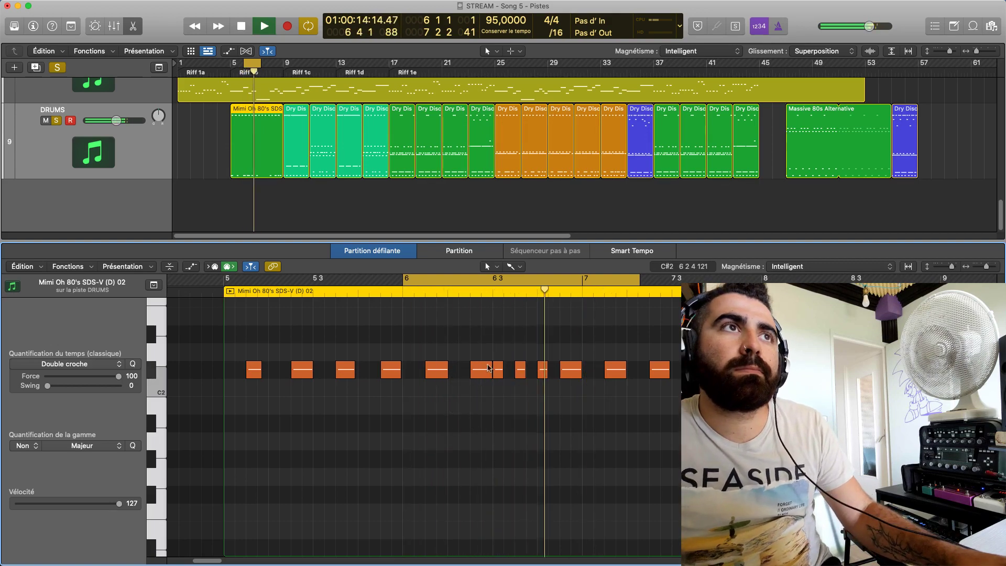
{"action": "key", "text": "space"}
{"action": "key", "text": "space"}
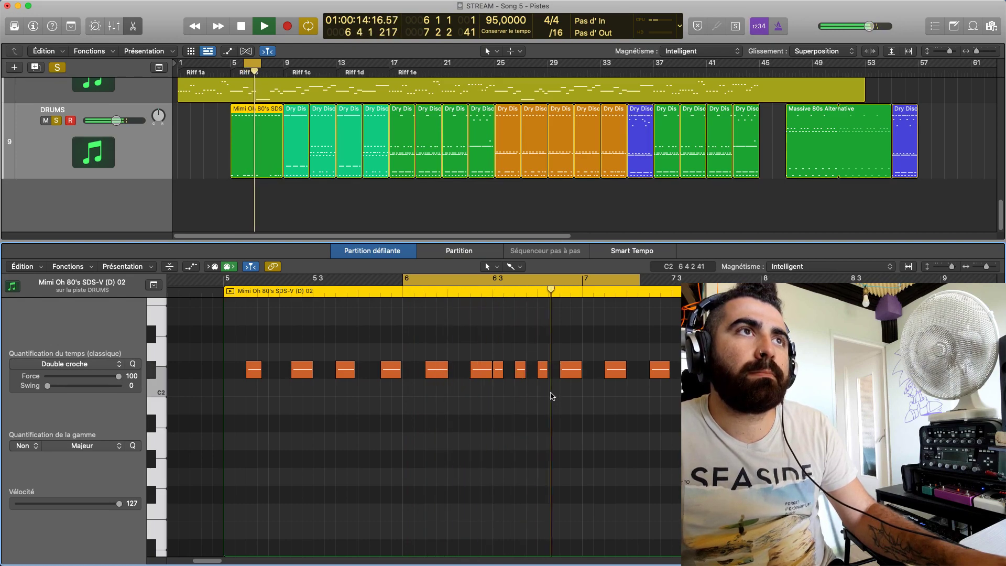
{"action": "key", "text": "space"}
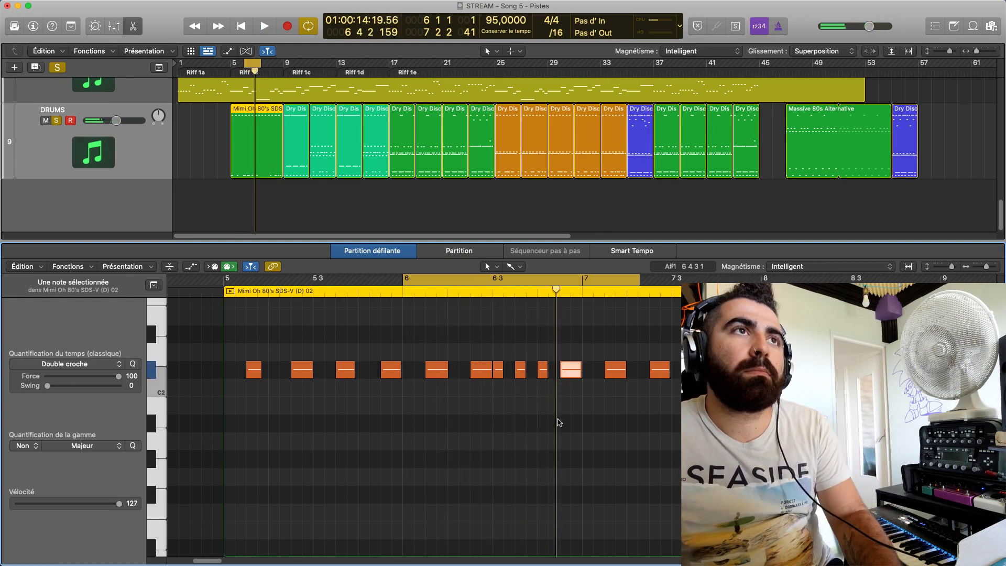
Replace the long C#2 note in the second half of beat 4 of bar 6 with a short one and play the loop
{"action": "scroll", "coordinate": [560, 422], "scroll_direction": "down", "scroll_amount": 3}
{"action": "key", "text": "Delete"}
{"action": "key", "text": "space"}
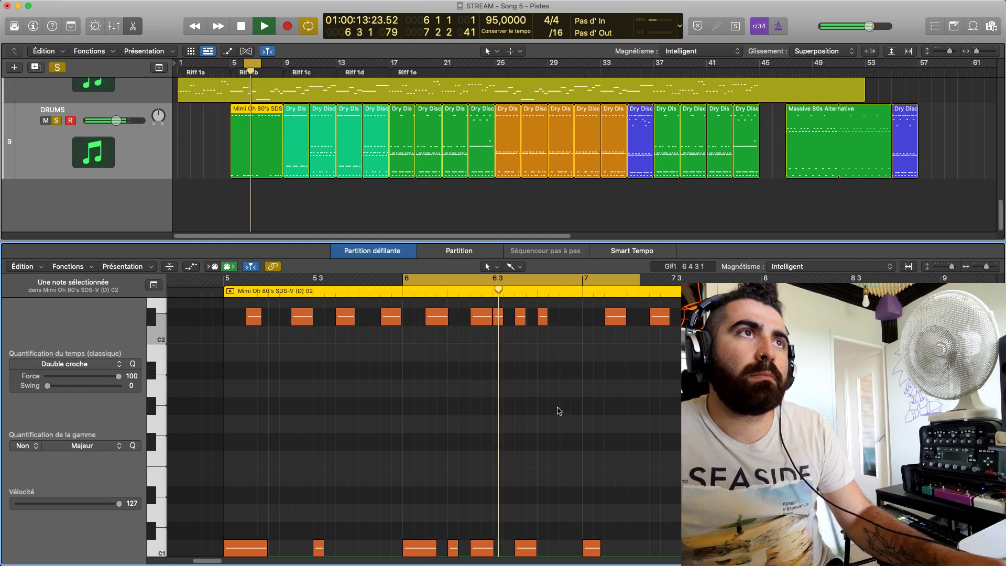
{"action": "key", "text": "space"}
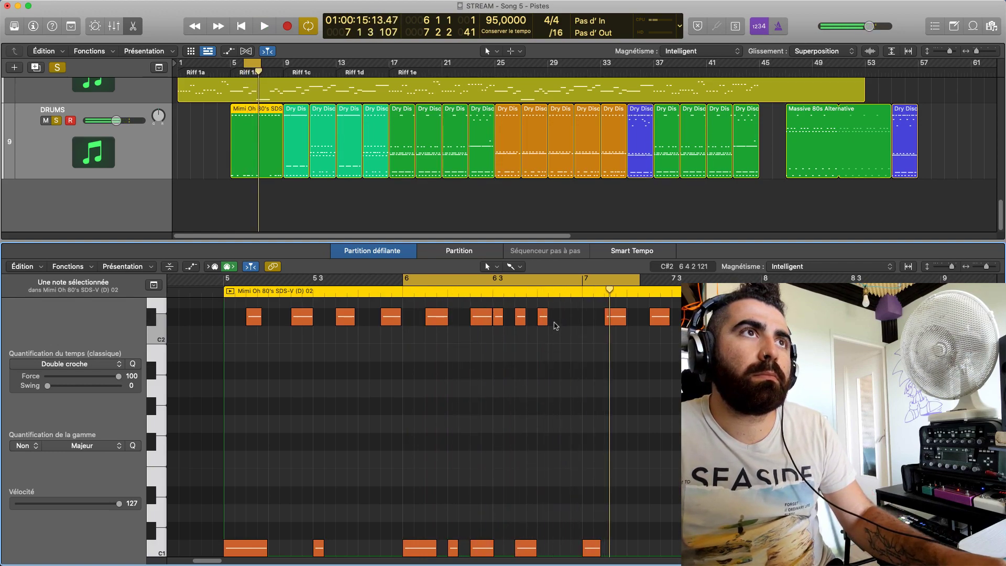
{"action": "left_click", "coordinate": [566, 319]}
{"action": "key", "text": "space"}
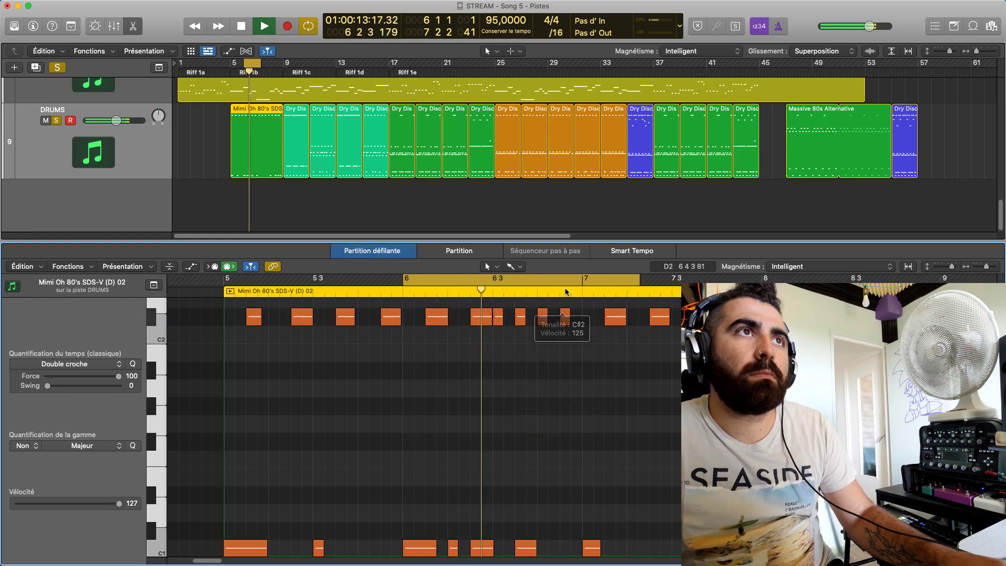
Add a short C#2 note on beat 1 of bar 7, switch the cycle off and play on
{"action": "key", "text": "space"}
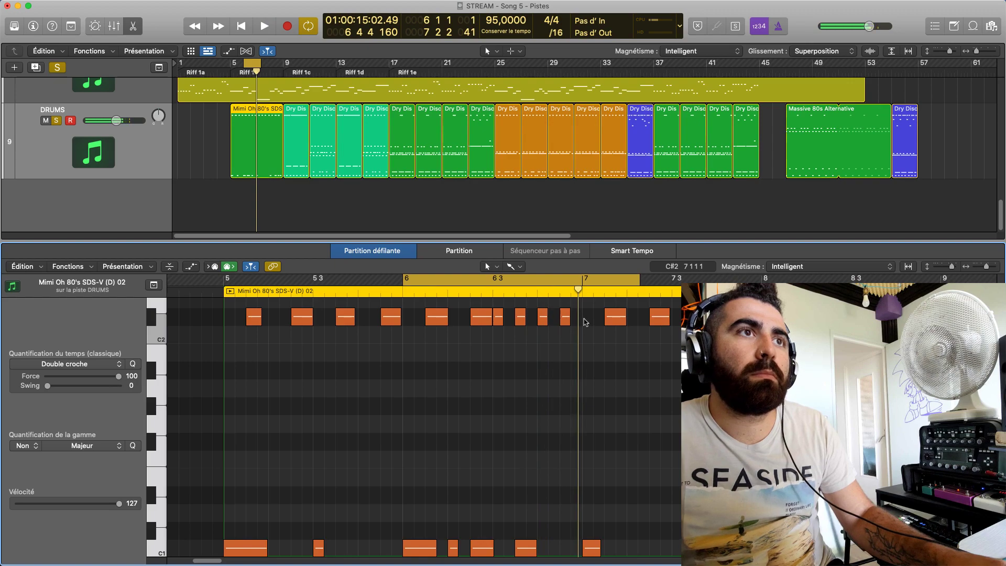
{"action": "key", "text": "c"}
{"action": "key", "text": "space"}
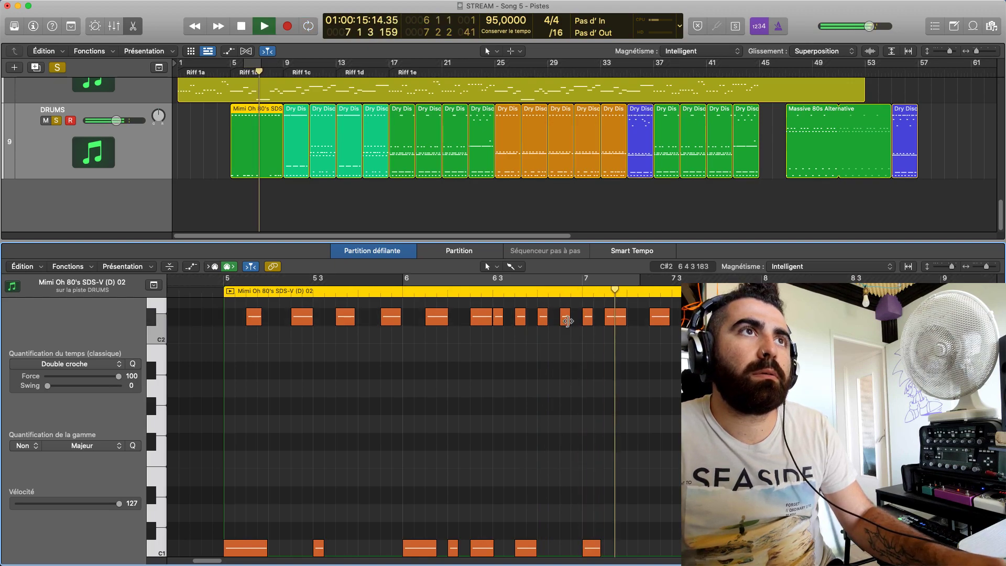
Set the cycle range to bar 7 and add short C1 kick notes on beat 2 of bar 7 and half a beat after it
{"action": "scroll", "coordinate": [624, 371], "scroll_direction": "down", "scroll_amount": 3}
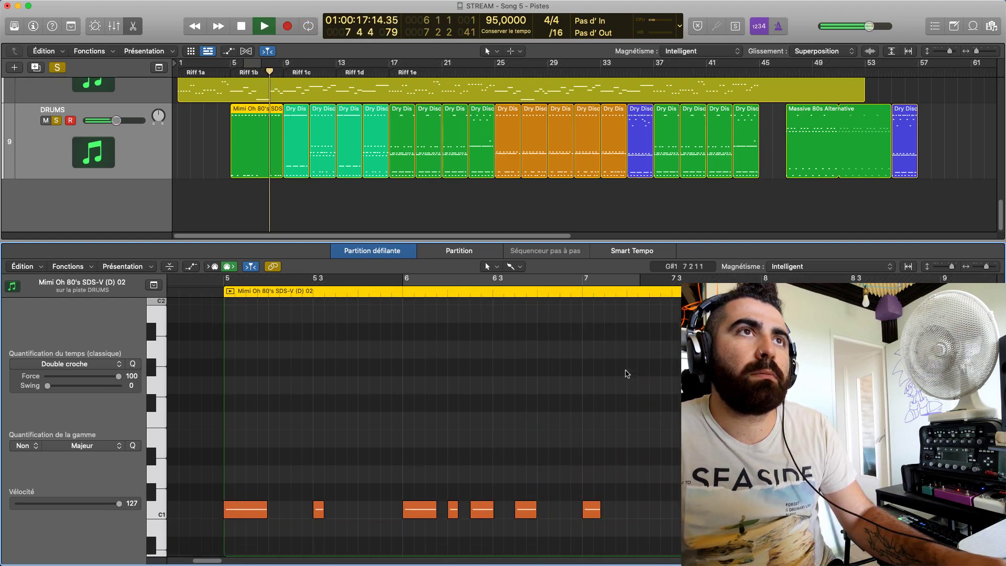
{"action": "left_click_drag", "start_coordinate": [587, 279], "coordinate": [766, 279]}
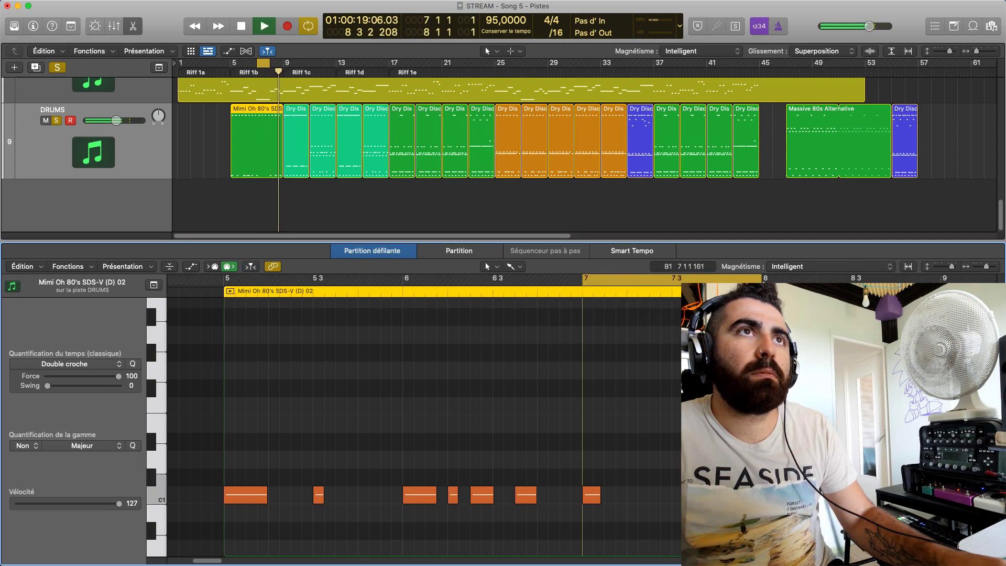
{"action": "key", "text": "space"}
{"action": "scroll", "coordinate": [673, 478], "scroll_direction": "up", "scroll_amount": 5}
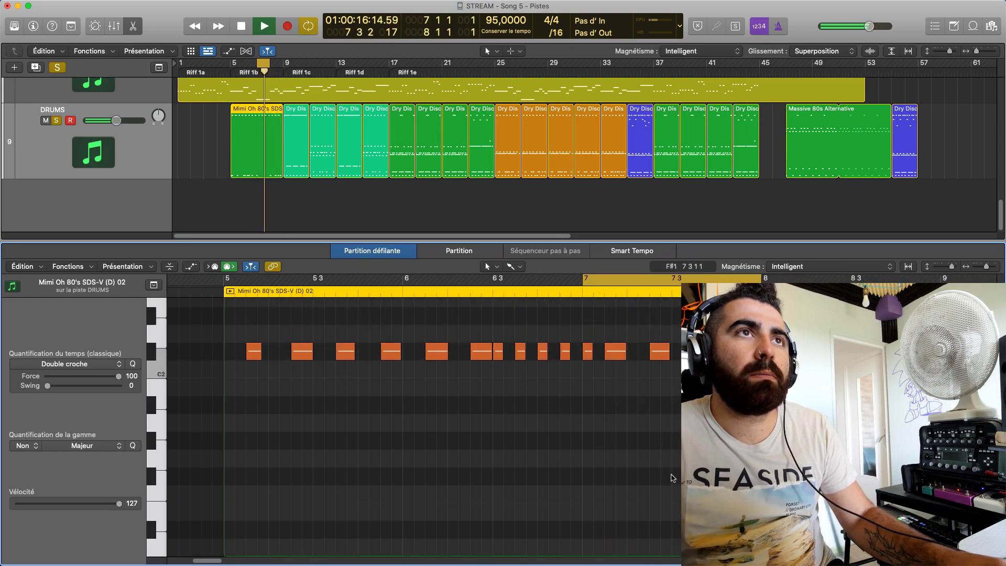
{"action": "scroll", "coordinate": [671, 478], "scroll_direction": "down", "scroll_amount": 5}
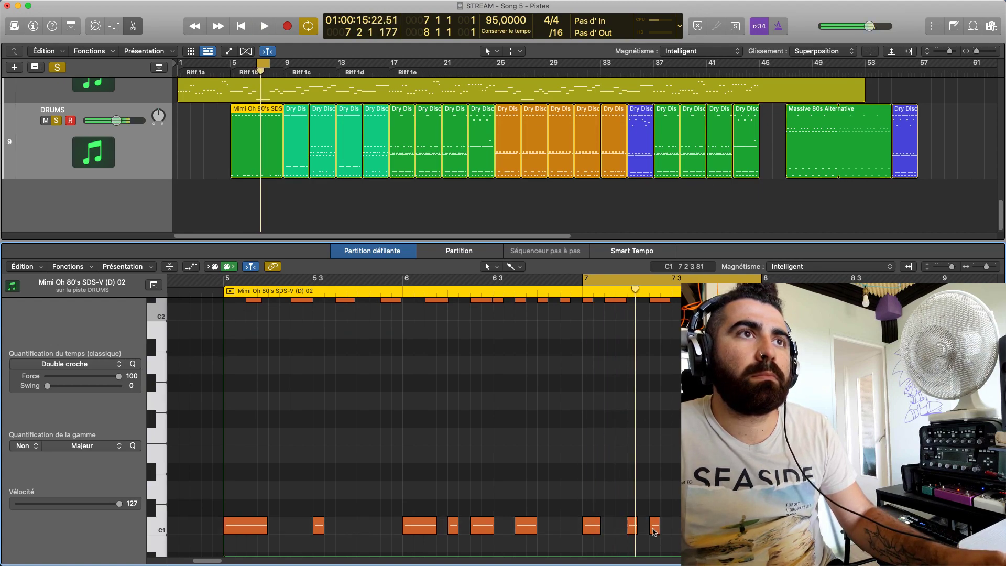
{"action": "key", "text": "space"}
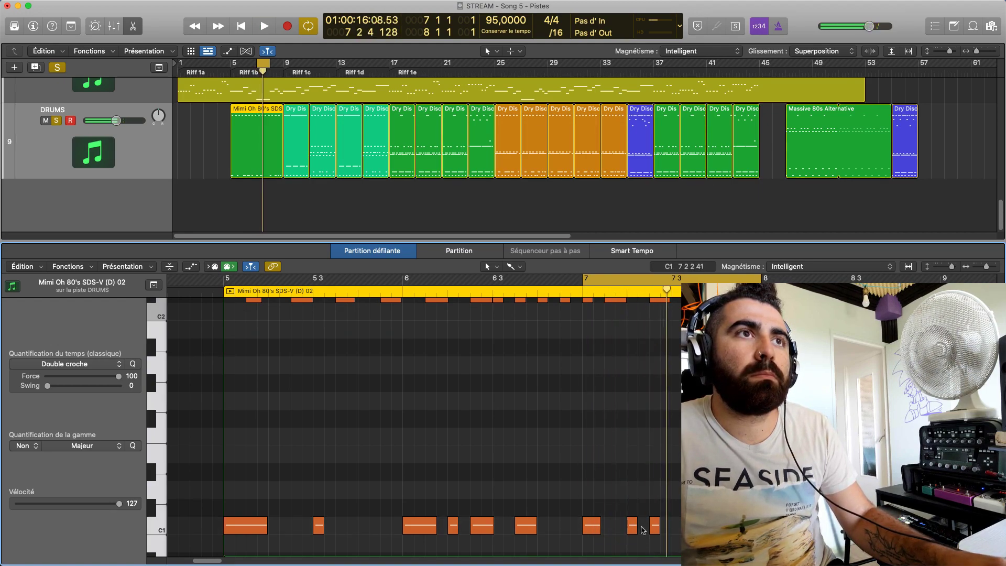
Move the C1 note on beat 2 of bar 7 one sixteenth later and replay the bar 7 loop
{"action": "left_click_drag", "start_coordinate": [634, 526], "coordinate": [642, 545]}
{"action": "key", "text": "space"}
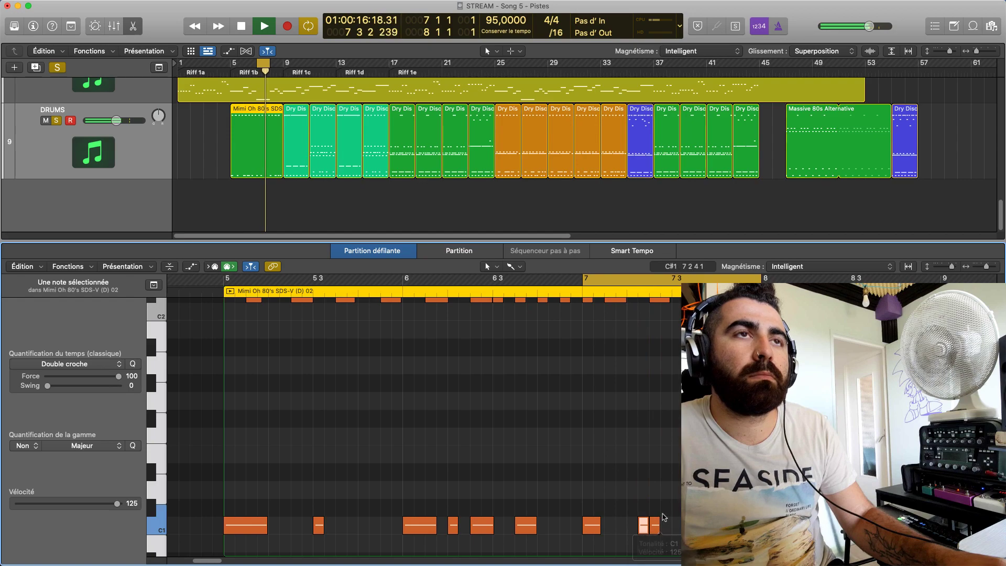
{"action": "key", "text": "space"}
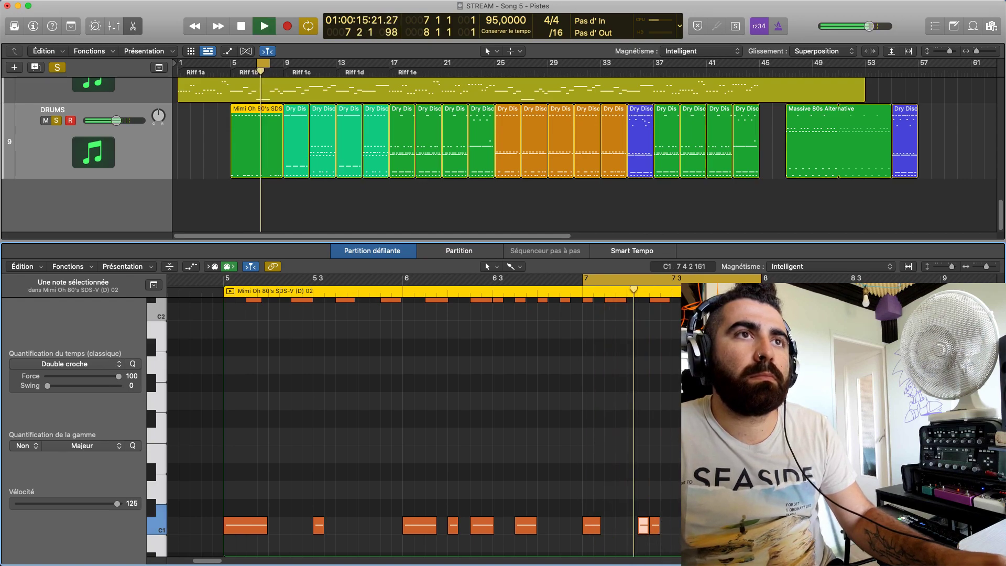
{"action": "key", "text": "super+shift+a"}
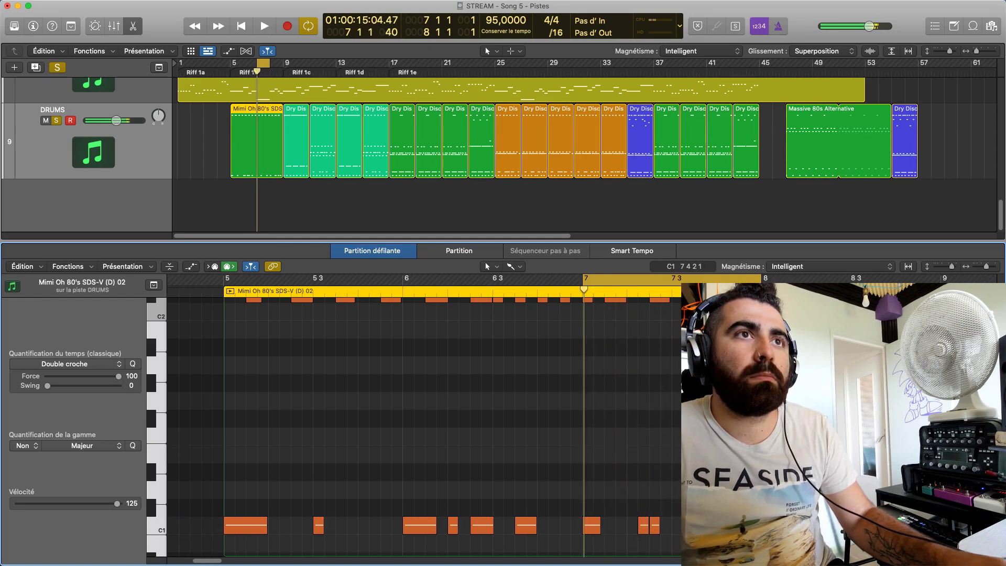
{"action": "key", "text": "space"}
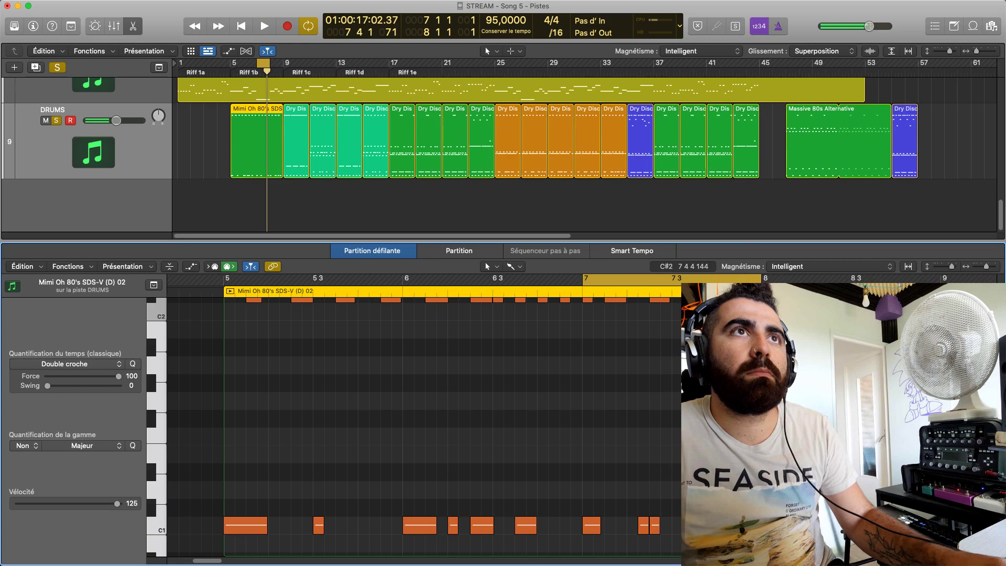
Switch off the cycle and play the passage from bar 7, then from the start of the song
{"action": "left_click", "coordinate": [580, 291]}
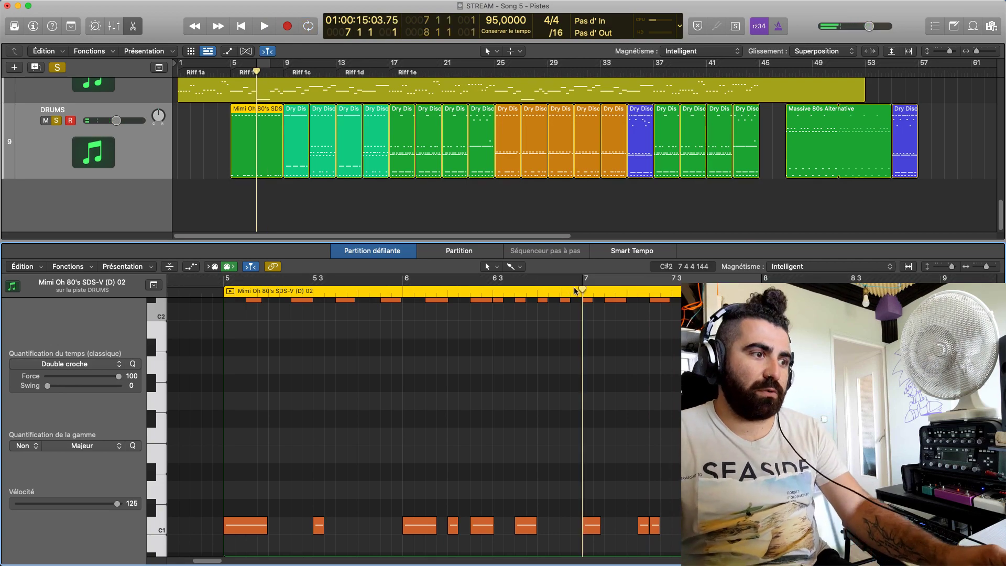
{"action": "key", "text": "space"}
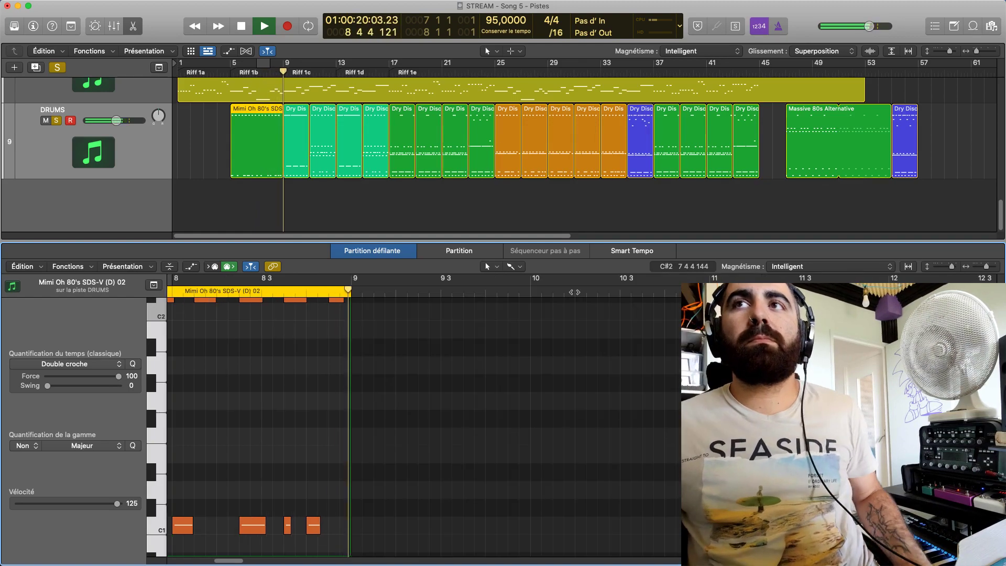
{"action": "key", "text": "space"}
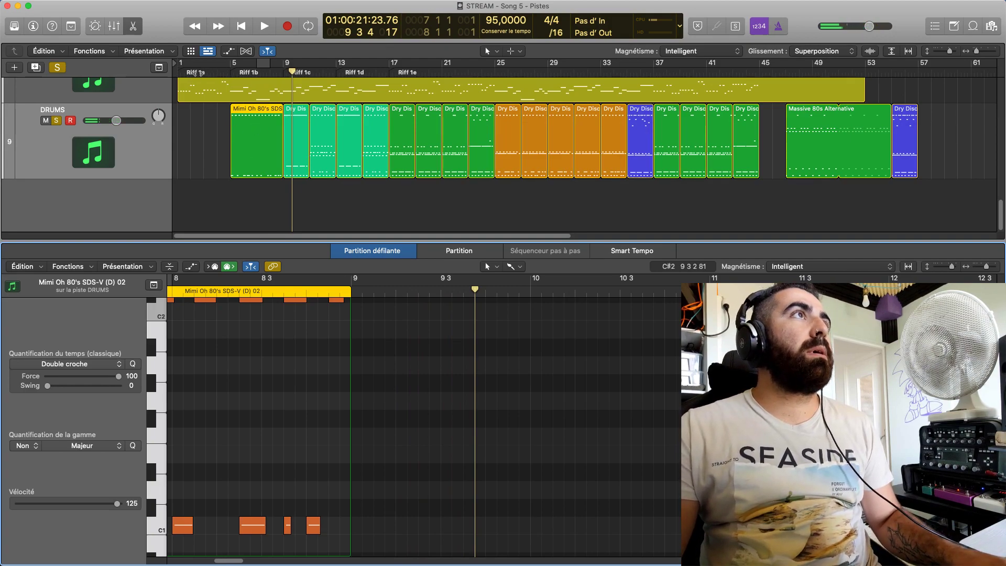
{"action": "key", "text": "Return"}
{"action": "key", "text": "space"}
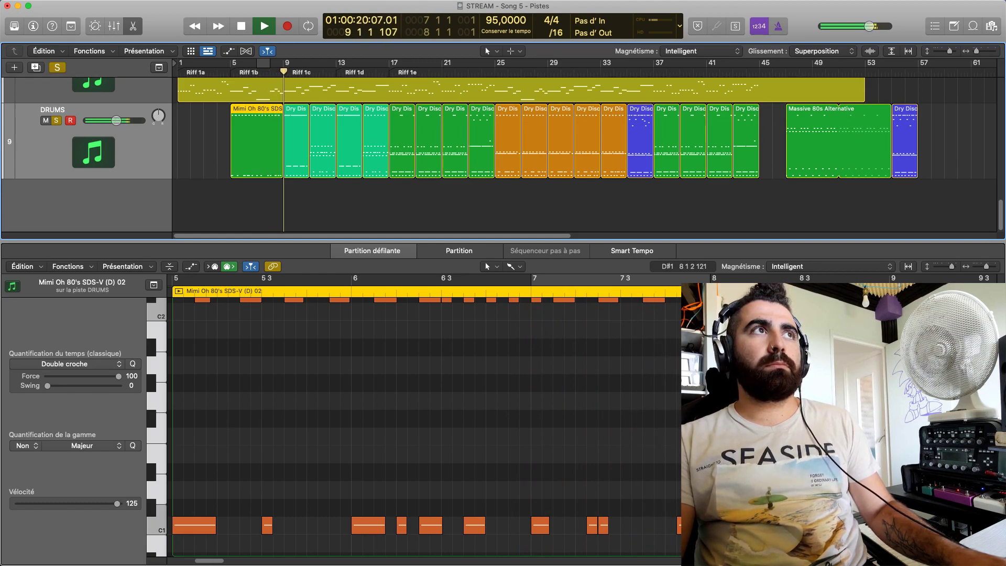
Try an extra note near the end of bar 8 and play the drums through from bar 7
{"action": "left_click", "coordinate": [871, 472]}
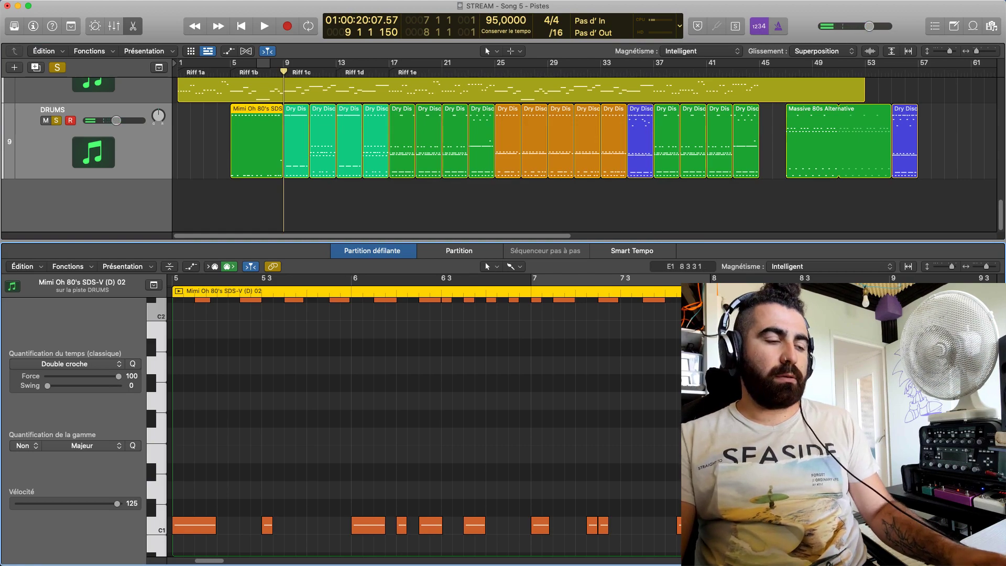
{"action": "left_click", "coordinate": [524, 290]}
{"action": "key", "text": "space"}
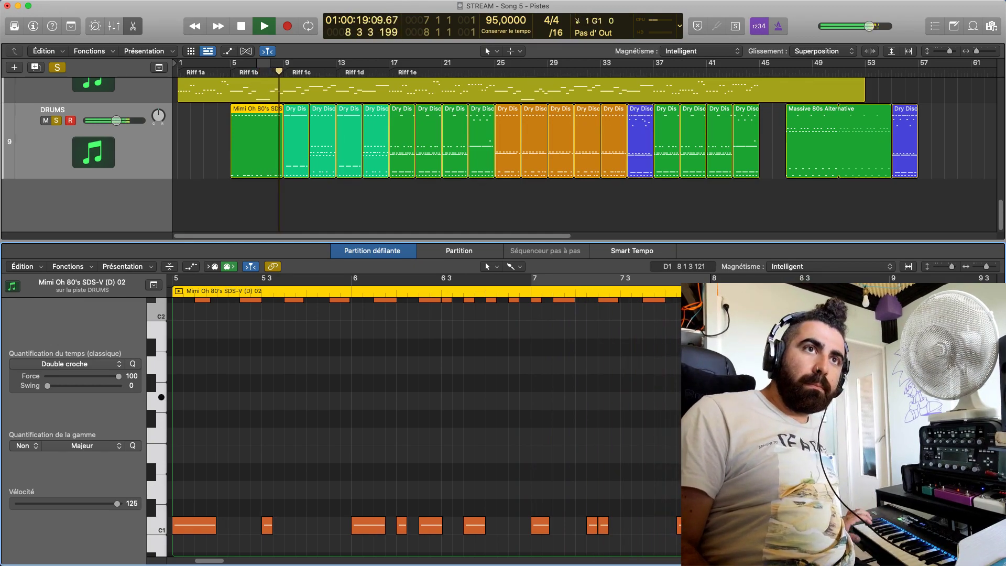
{"action": "key", "text": "space"}
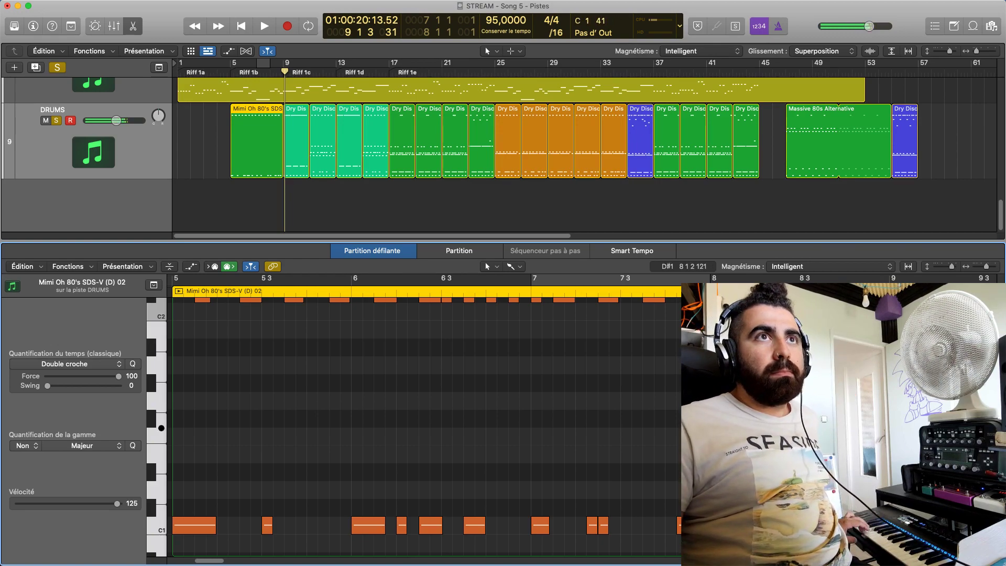
Record a short fill of three G1 notes in bar 8 of the DRUMS track, starting from beat 3 of bar 7
{"action": "left_click", "coordinate": [655, 281]}
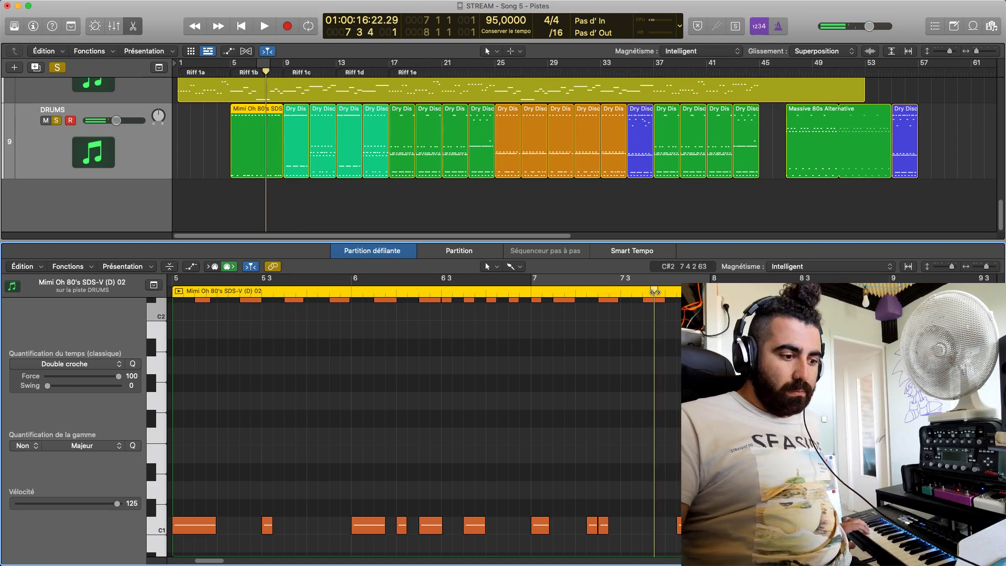
{"action": "key", "text": "space"}
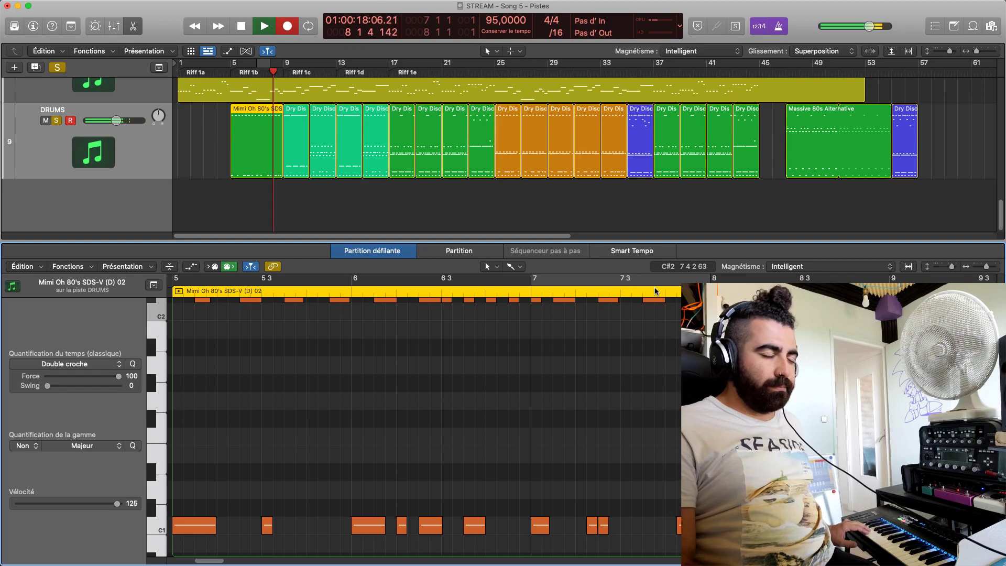
{"action": "key", "text": "r"}
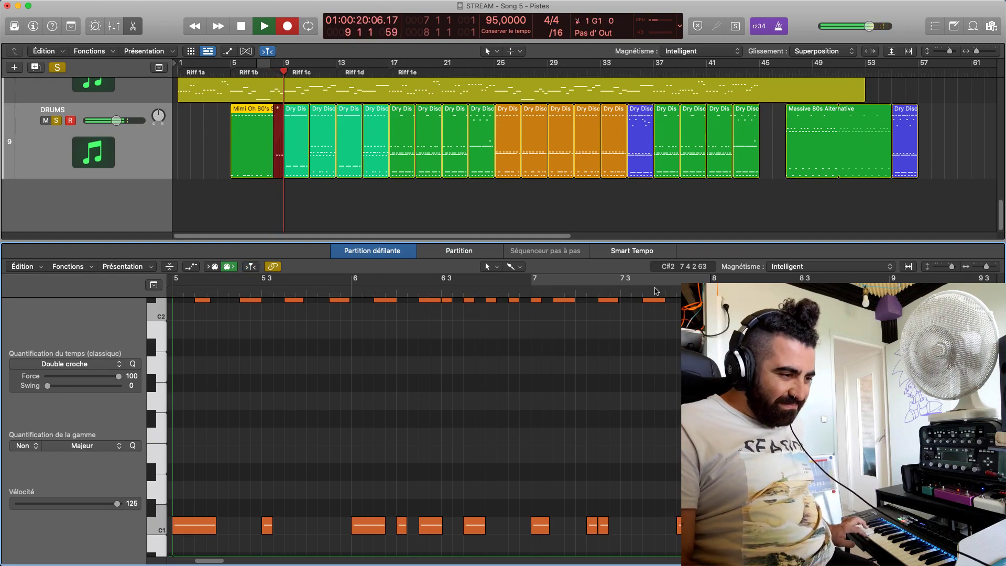
{"action": "key", "text": "space"}
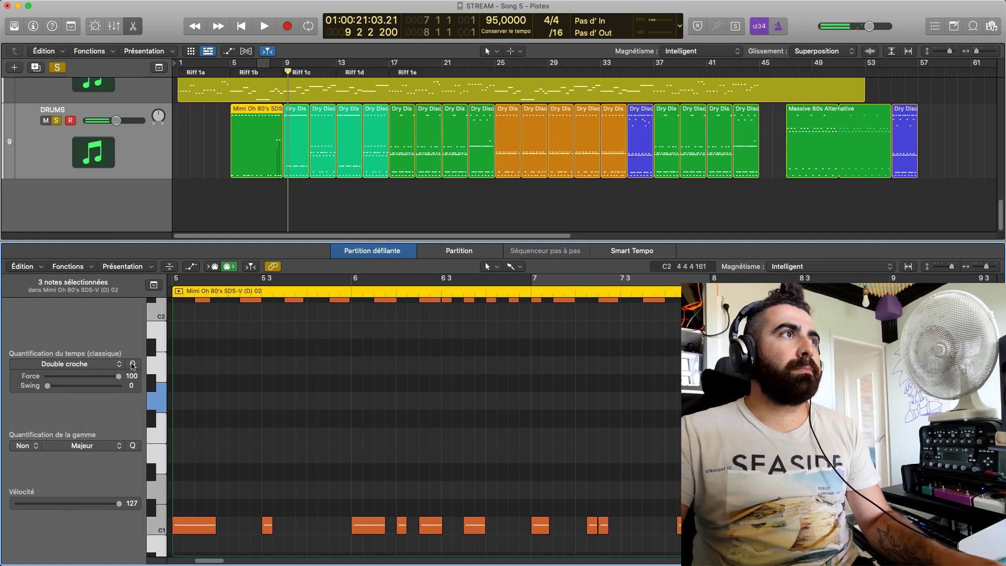
Play back the drums with the recorded fill into bar 9, then listen to the pattern from bar 5
{"action": "key", "text": "space"}
{"action": "key", "text": "space"}
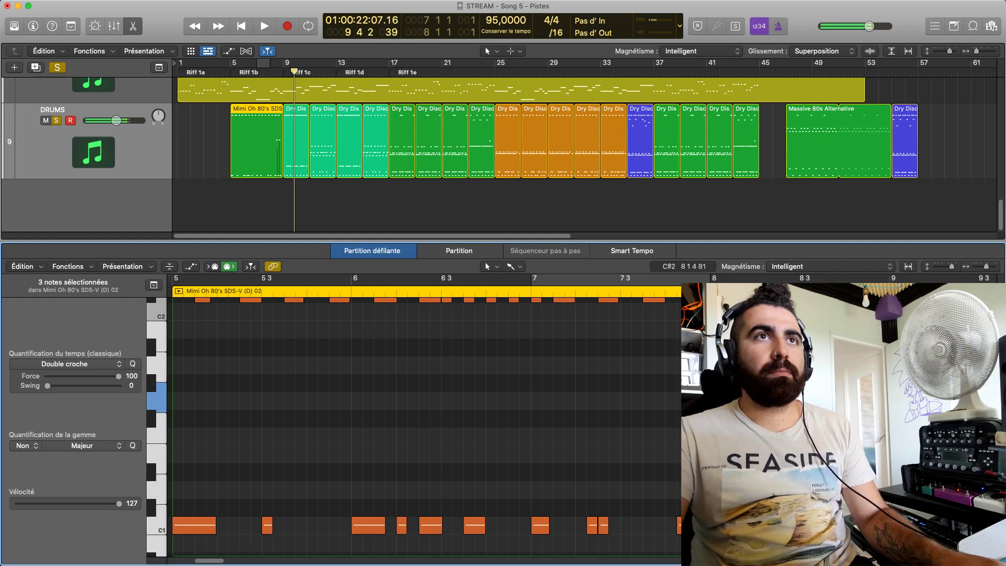
{"action": "double_click", "coordinate": [571, 292]}
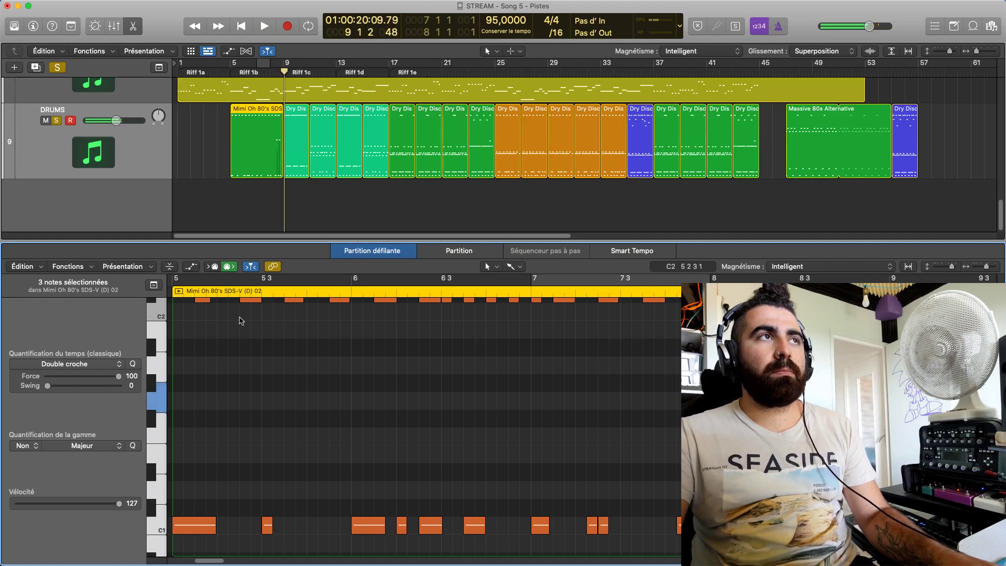
{"action": "key", "text": "space"}
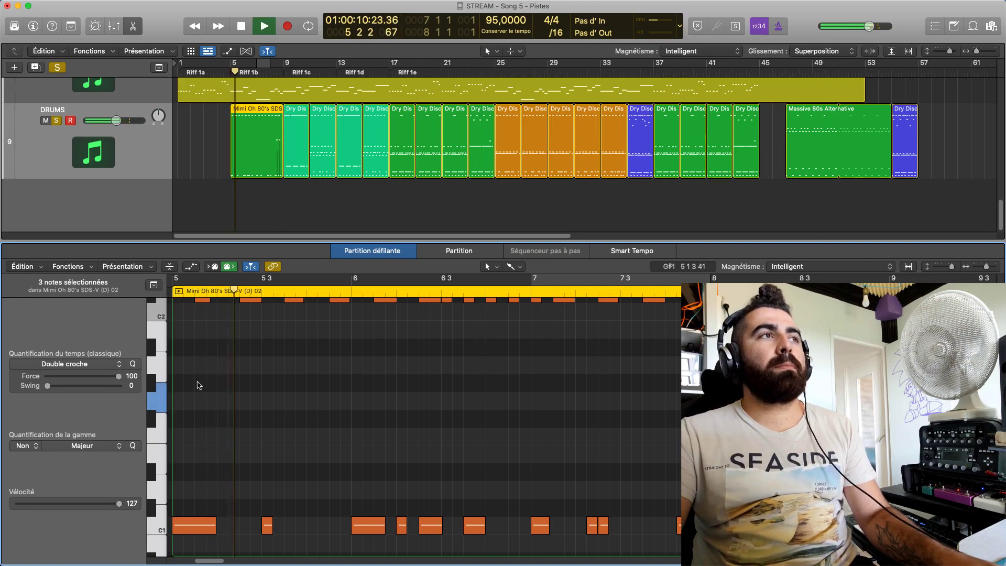
{"action": "key", "text": "space"}
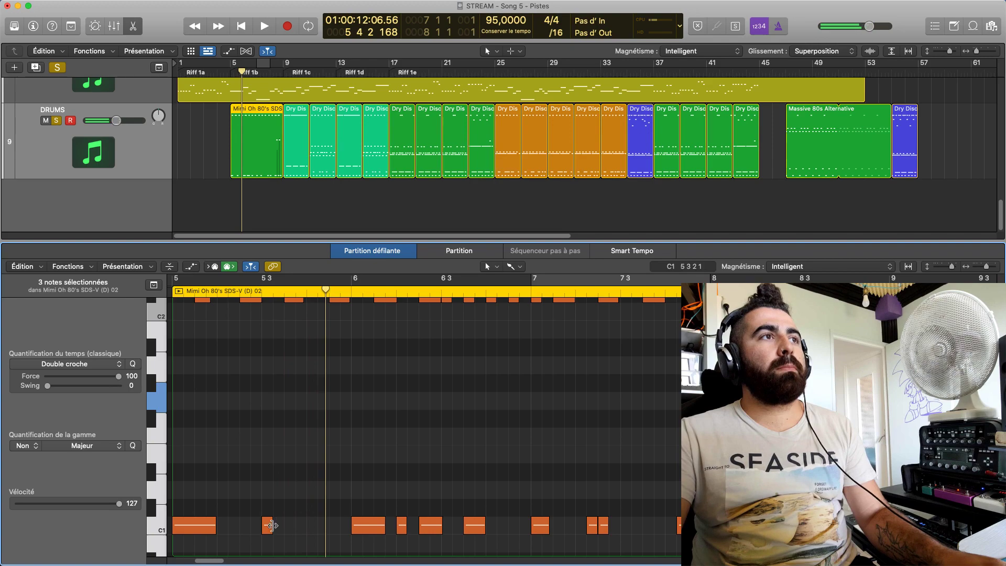
Move the short C1 kick note on beat 3 of bar 5 half a beat later and replay from bar 5
{"action": "left_click_drag", "start_coordinate": [269, 526], "coordinate": [290, 533]}
{"action": "key", "text": "space"}
{"action": "left_click", "coordinate": [244, 375]}
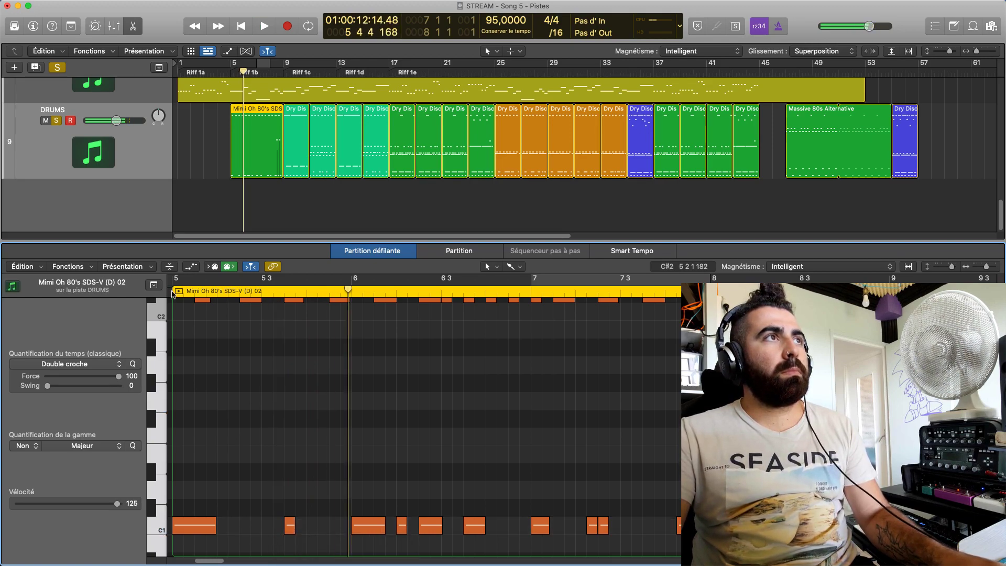
{"action": "key", "text": "space"}
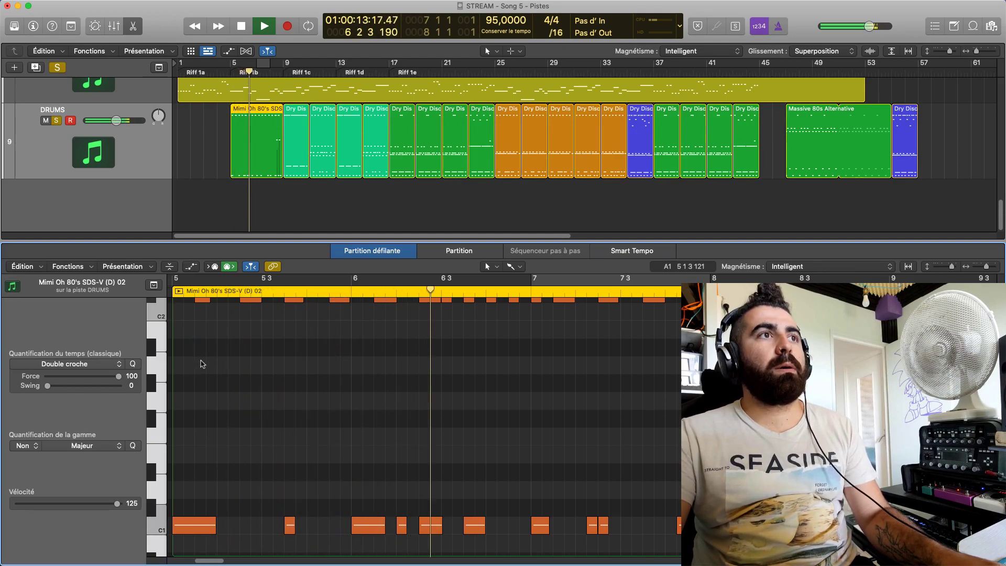
Delete the short C1 kick note on beat 2 of bar 6 and play the drums through into bar 10
{"action": "left_click", "coordinate": [321, 302]}
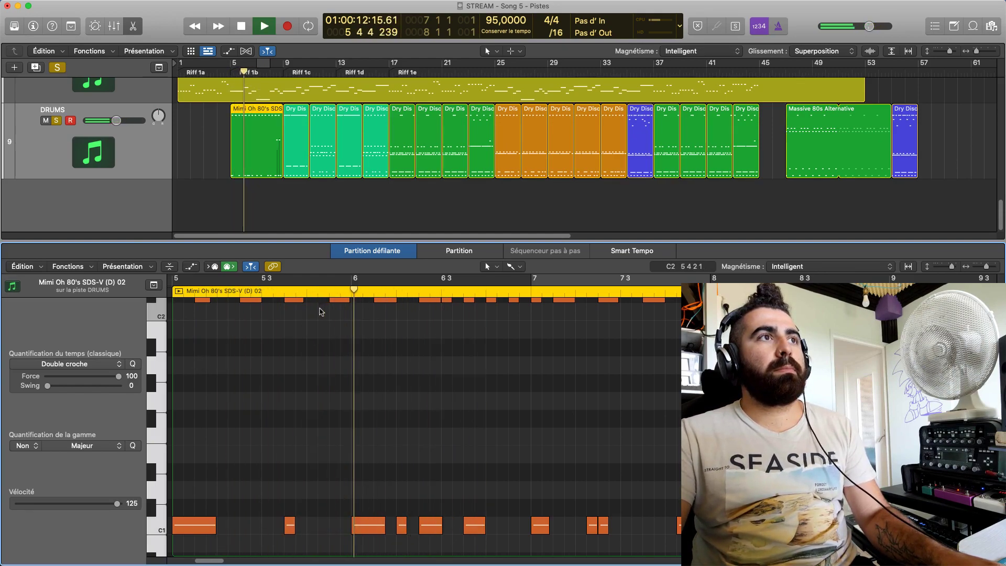
{"action": "key", "text": "space"}
{"action": "left_click", "coordinate": [295, 301]}
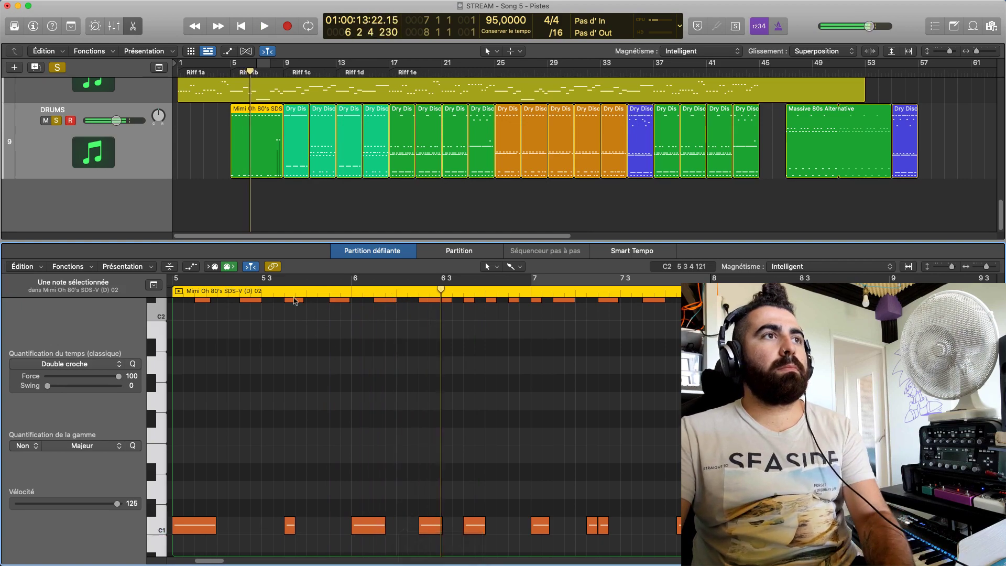
{"action": "key", "text": "shift+space"}
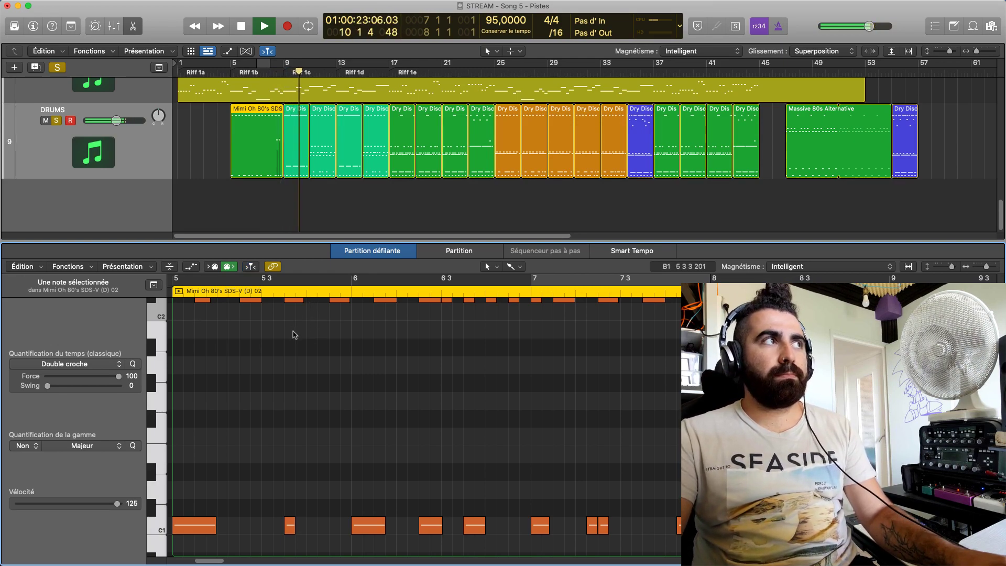
{"action": "key", "text": "space"}
{"action": "key", "text": "space"}
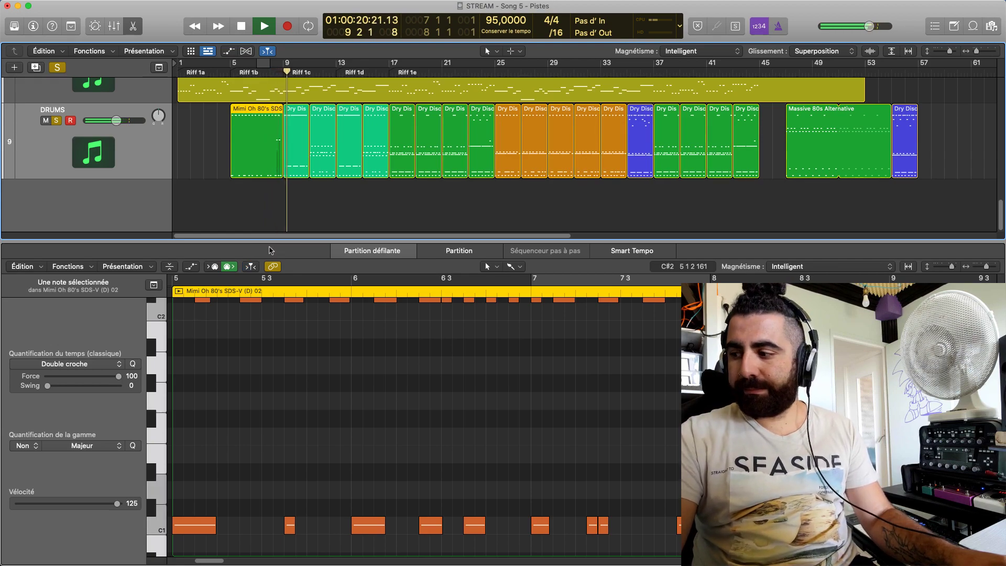
{"action": "key", "text": "space"}
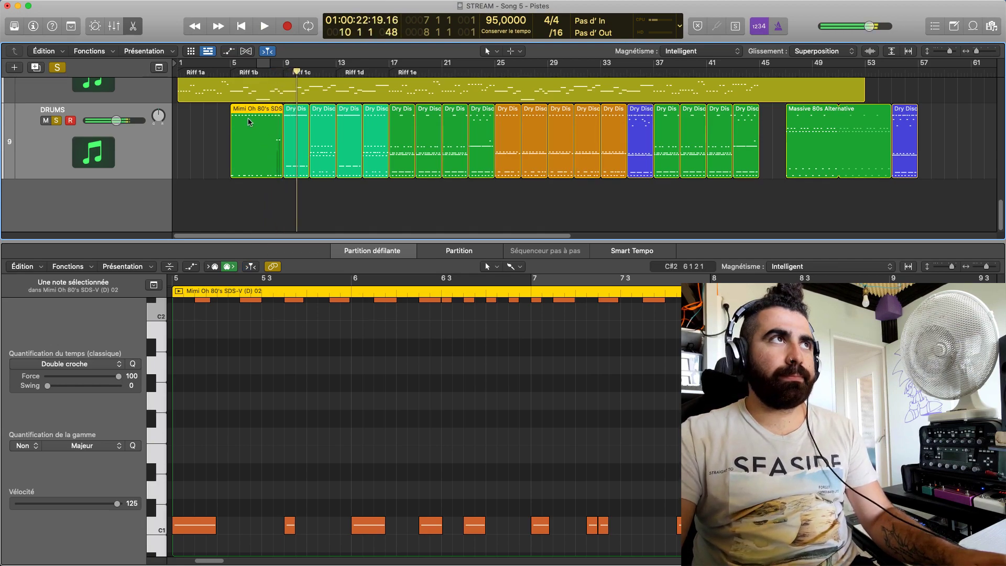
Deselect the drum region and listen to the arrangement from bar 1 through to the closing progression around bar 51
{"action": "left_click", "coordinate": [204, 76]}
{"action": "key", "text": "Return"}
{"action": "key", "text": "space"}
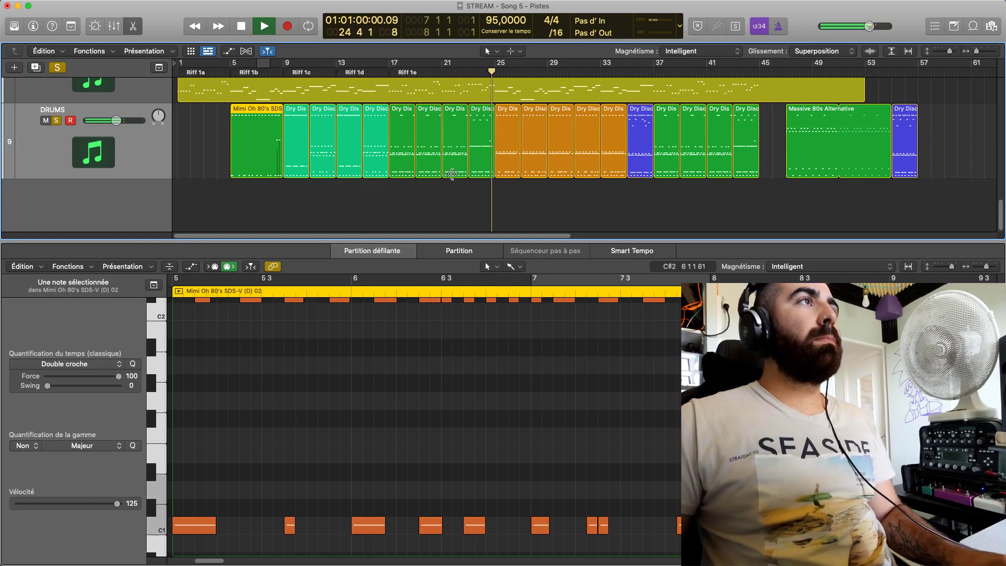
{"action": "left_click", "coordinate": [593, 215]}
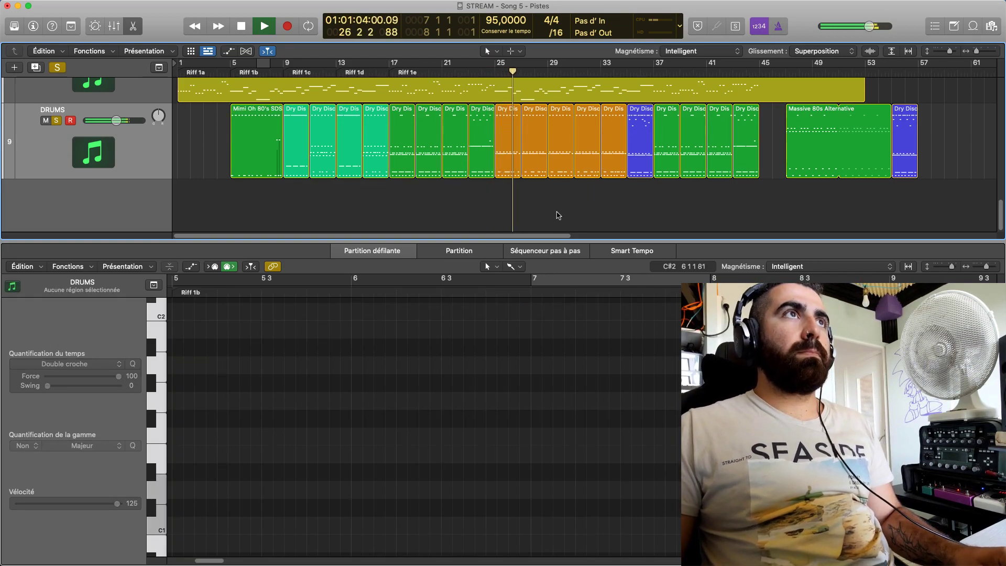
{"action": "left_click_drag", "start_coordinate": [554, 247], "coordinate": [554, 253]}
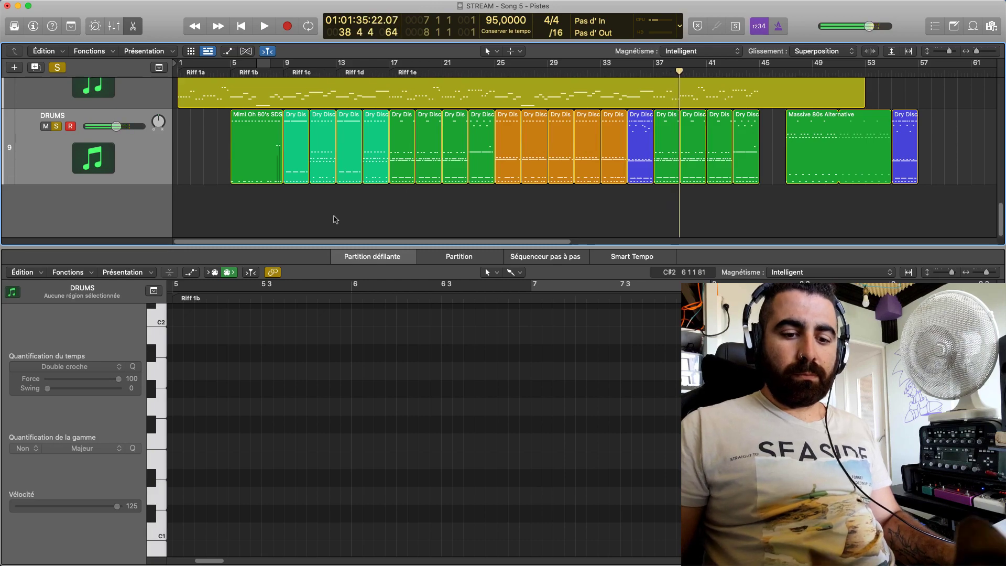
{"action": "key", "text": "space"}
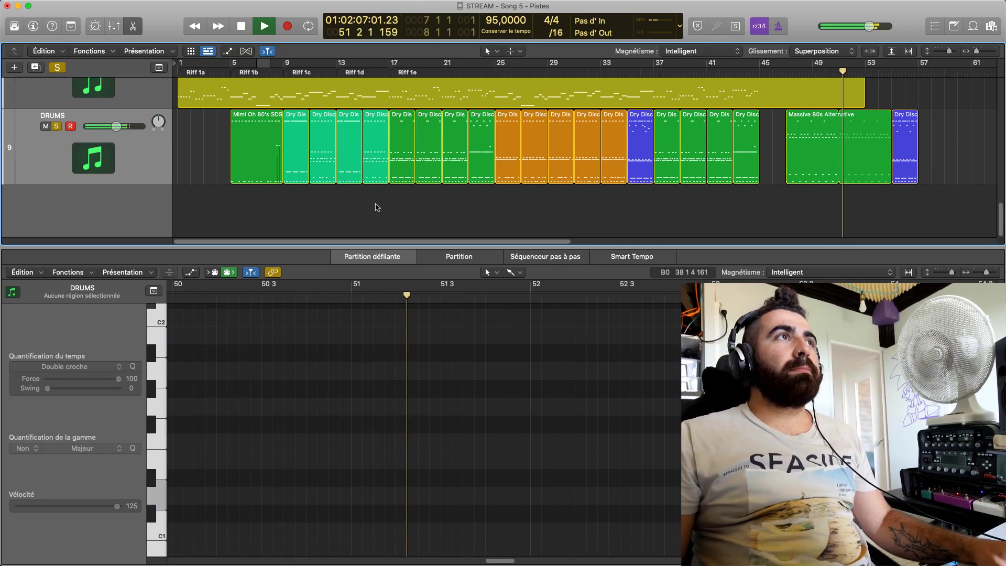
{"action": "key", "text": "space"}
Close the piano roll editor and play the end of the riff section through bar 45
{"action": "scroll", "coordinate": [479, 157], "scroll_direction": "up", "scroll_amount": 5}
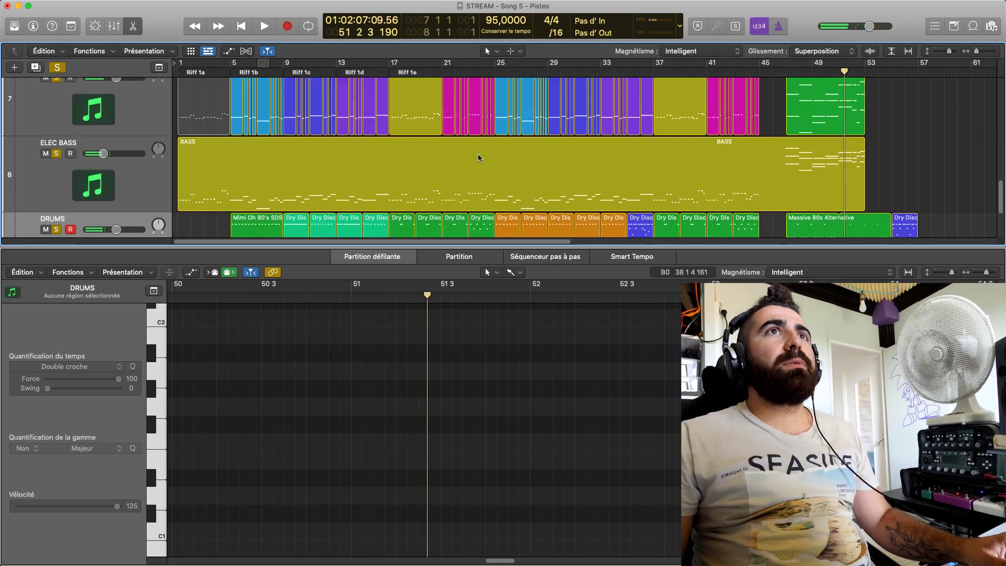
{"action": "key", "text": "e"}
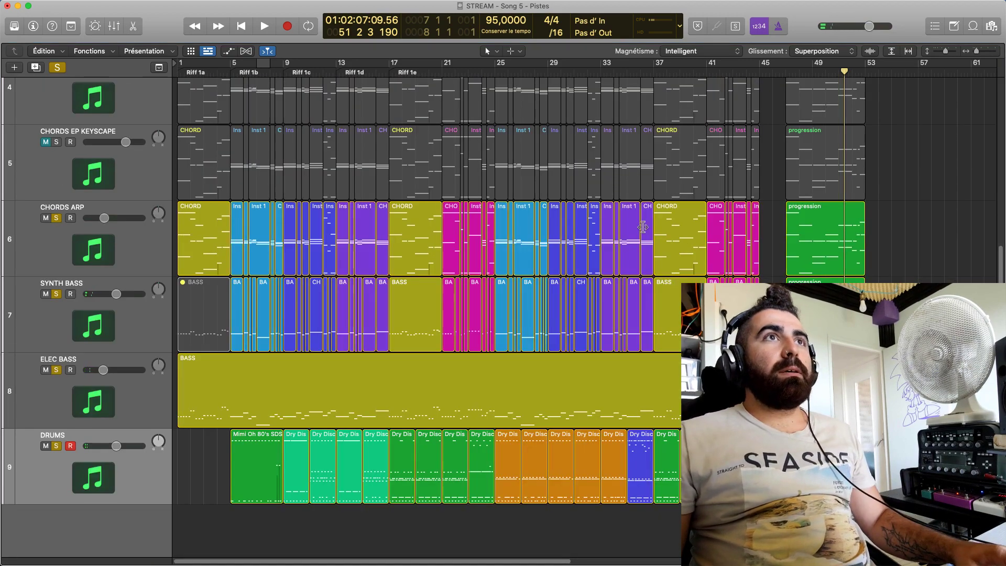
{"action": "key", "text": "space"}
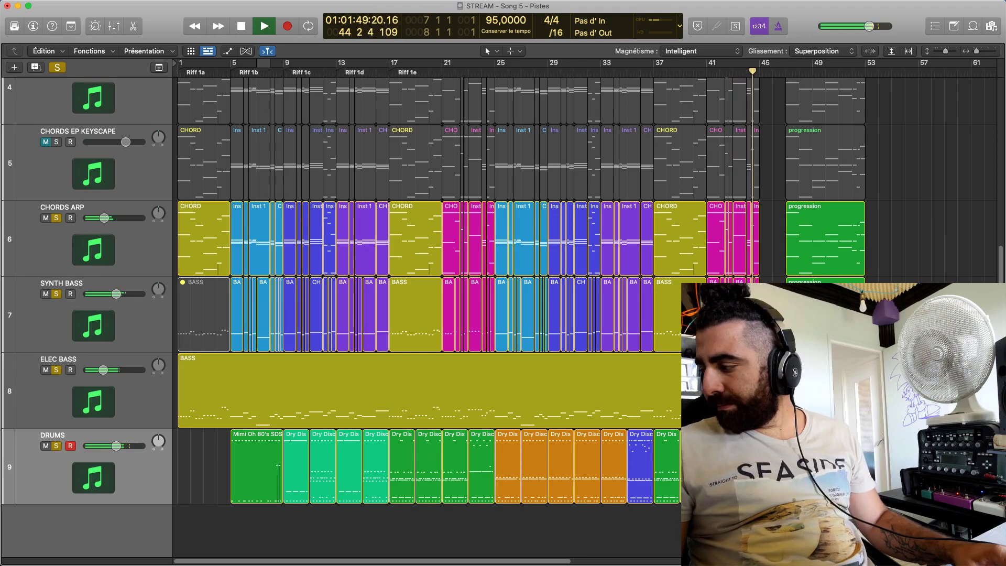
{"action": "key", "text": "space"}
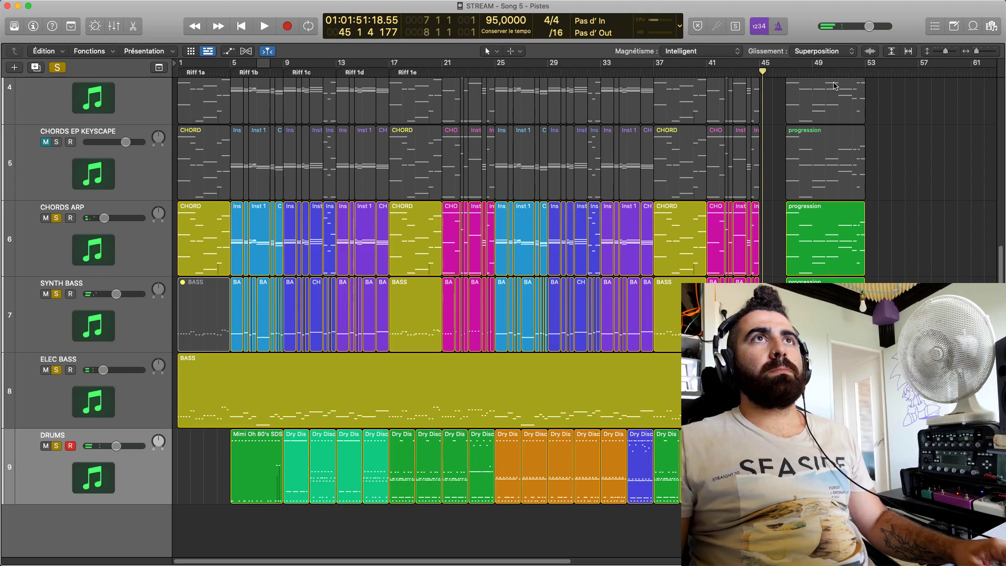
Set the cycle range from bar 5 to bar 45, return to the song start and turn cycling off
{"action": "left_click", "coordinate": [978, 52]}
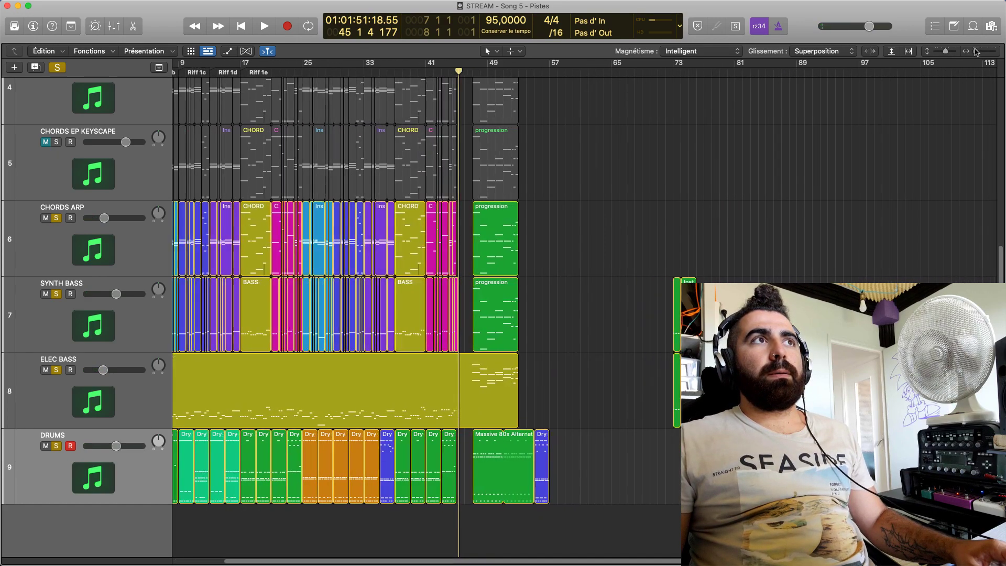
{"action": "left_click_drag", "start_coordinate": [978, 52], "coordinate": [976, 53]}
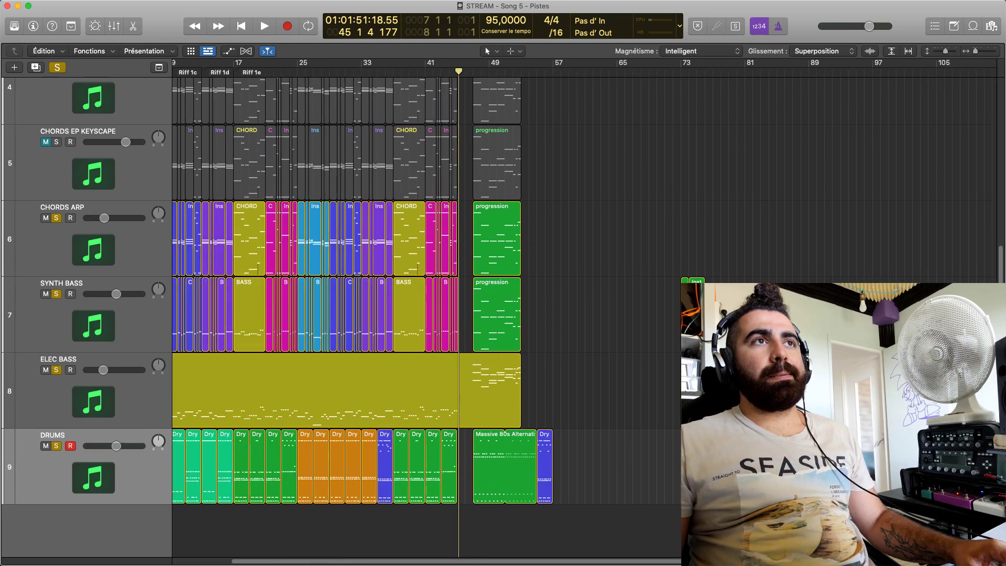
{"action": "left_click_drag", "start_coordinate": [620, 561], "coordinate": [346, 528]}
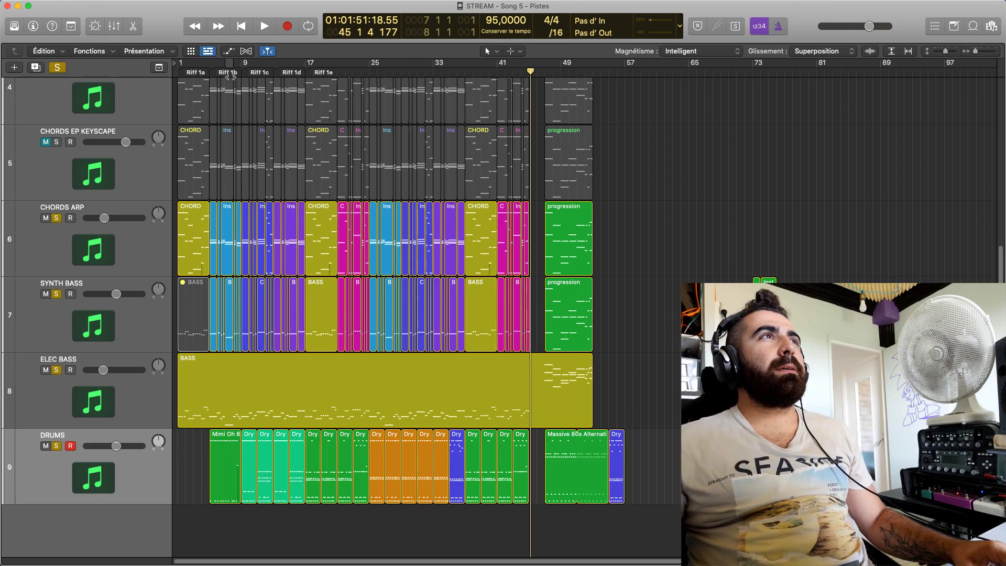
{"action": "left_click_drag", "start_coordinate": [226, 66], "coordinate": [528, 66]}
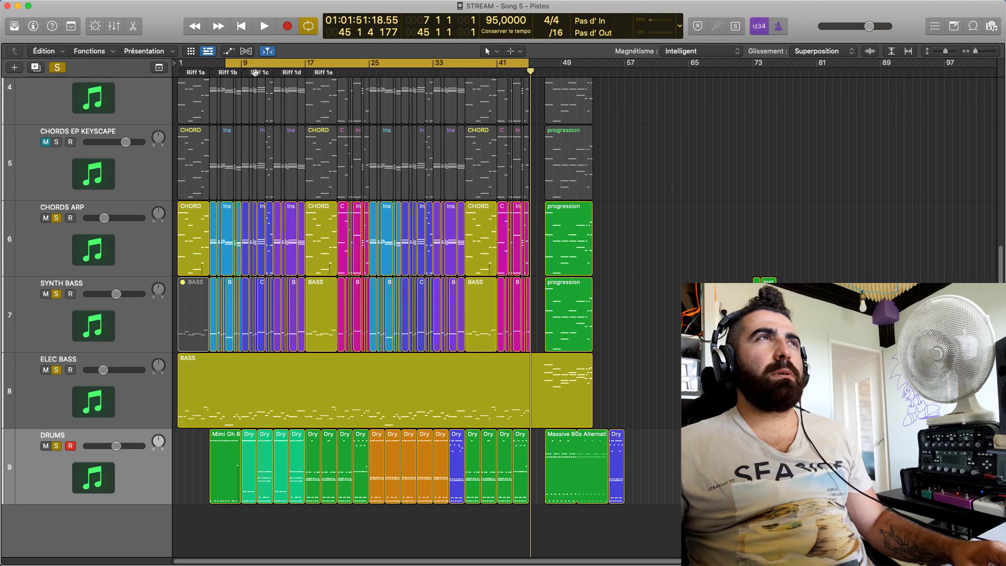
{"action": "left_click_drag", "start_coordinate": [225, 66], "coordinate": [210, 66]}
{"action": "key", "text": "Return"}
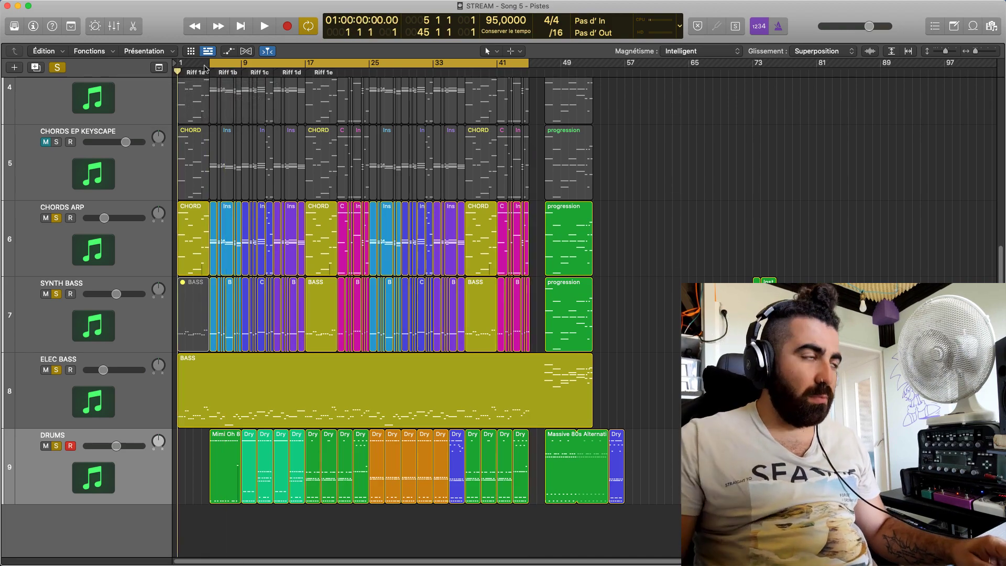
{"action": "left_click", "coordinate": [231, 64]}
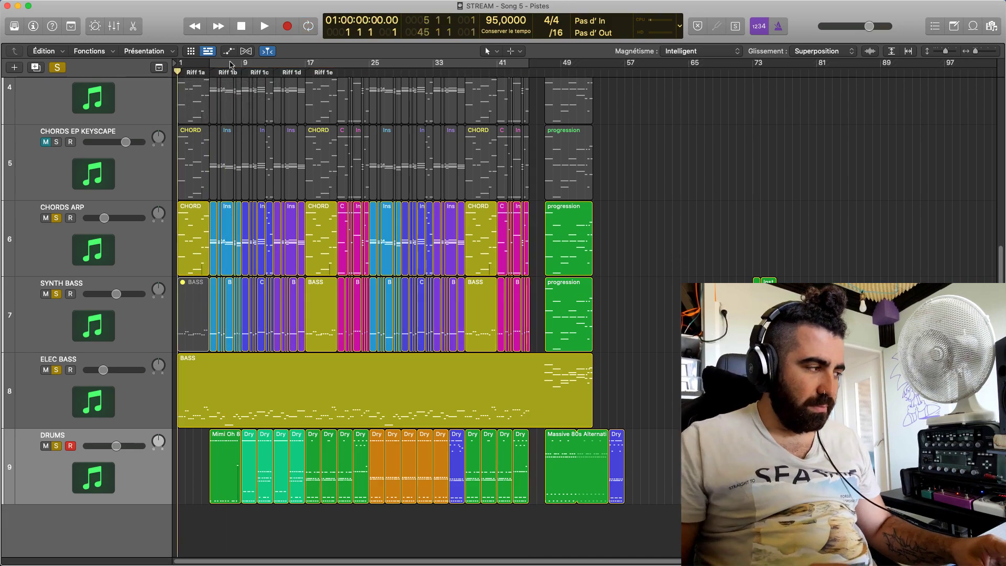
Play the arrangement from bar 1, skip ahead to bar 39, and stop with the playhead at bar 45
{"action": "key", "text": "space"}
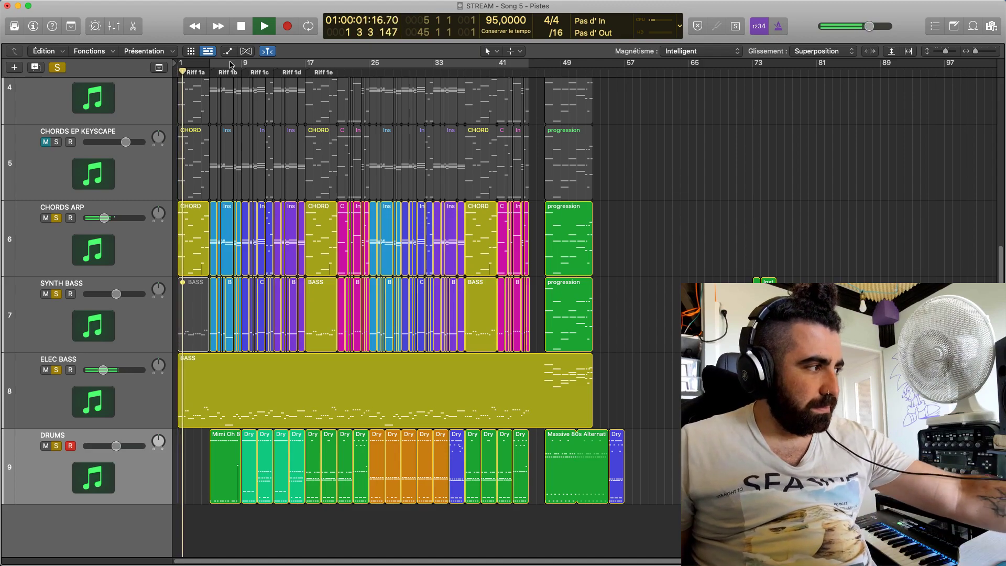
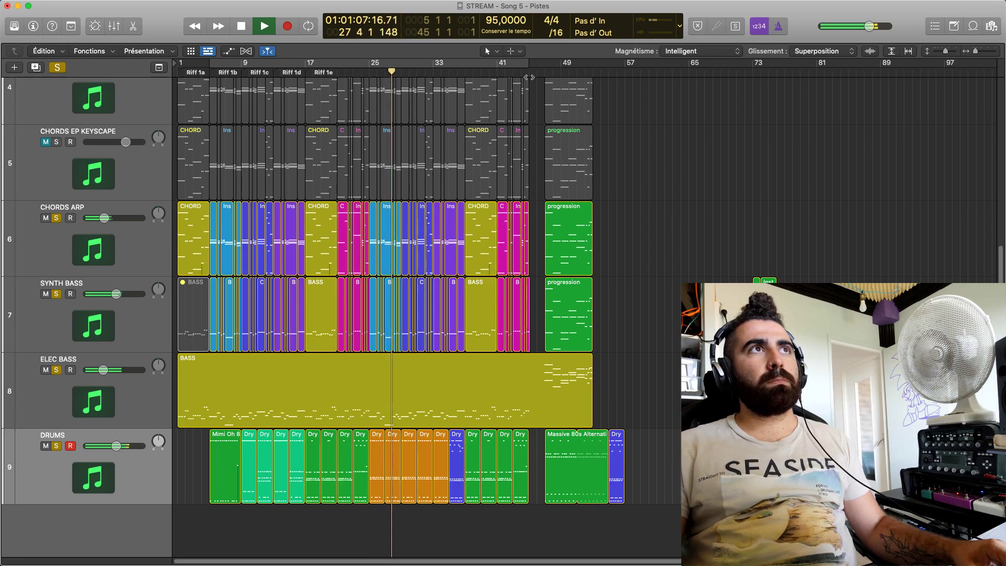
{"action": "left_click", "coordinate": [482, 73]}
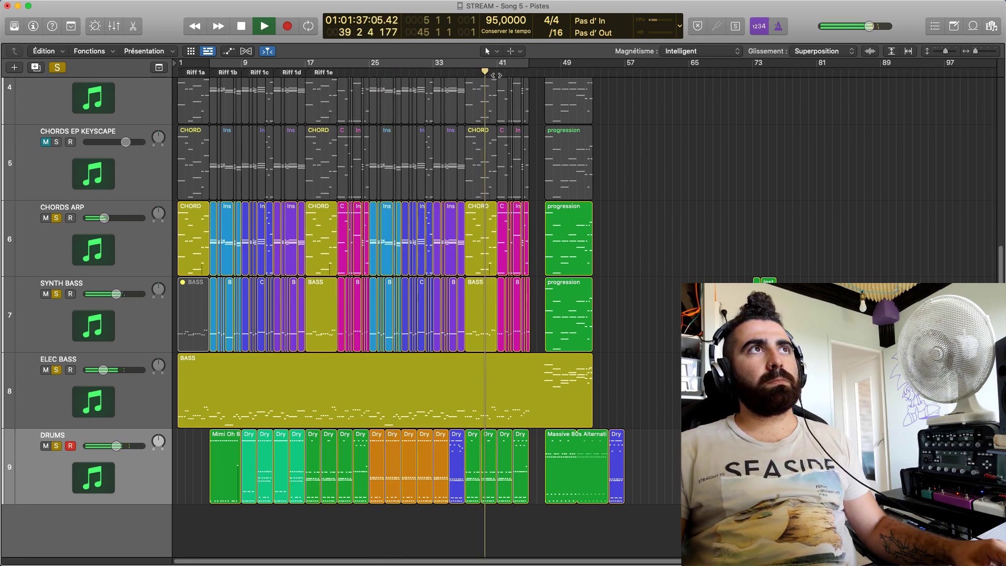
{"action": "left_click_drag", "start_coordinate": [493, 75], "coordinate": [529, 75]}
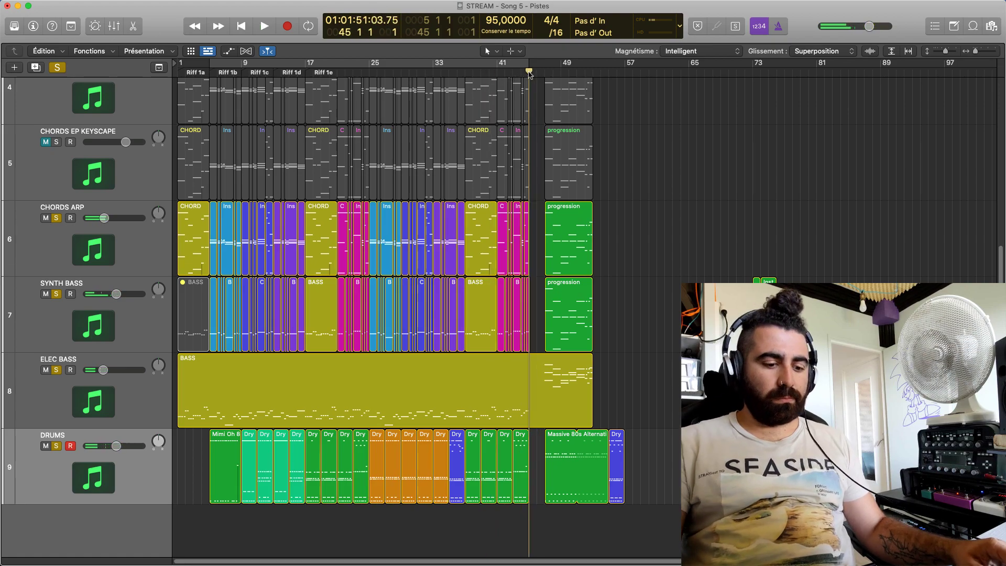
Split the ELEC BASS region at bar 45
{"action": "scroll", "coordinate": [529, 73], "scroll_direction": "up", "scroll_amount": 5}
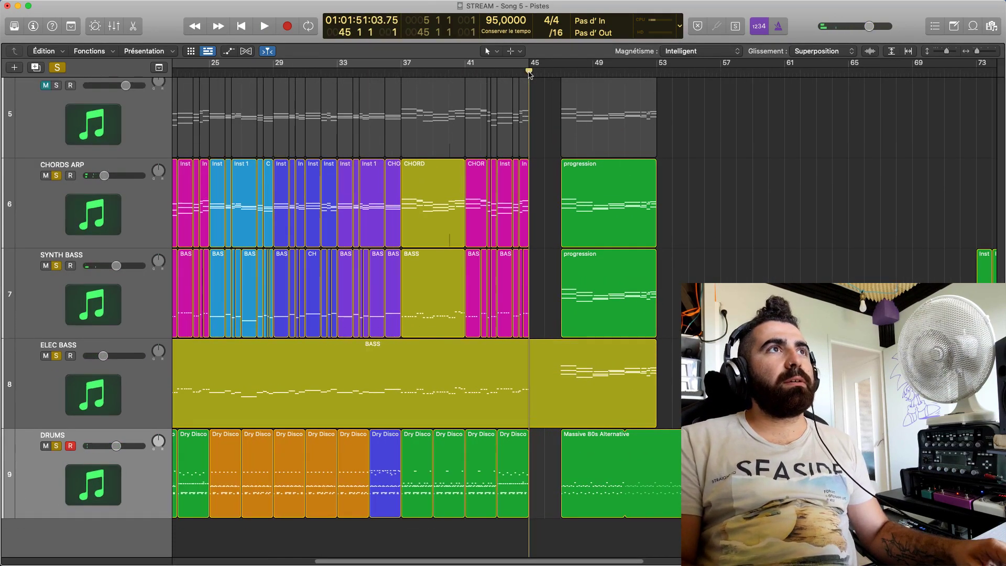
{"action": "scroll", "coordinate": [529, 73], "scroll_direction": "down", "scroll_amount": 2}
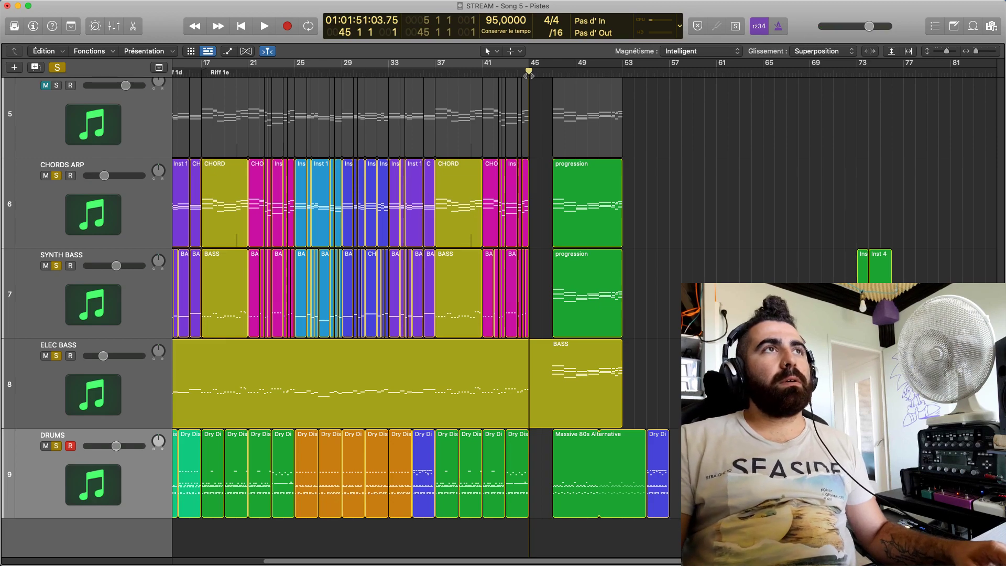
{"action": "scroll", "coordinate": [669, 379], "scroll_direction": "down", "scroll_amount": 1}
{"action": "left_click", "coordinate": [618, 381]}
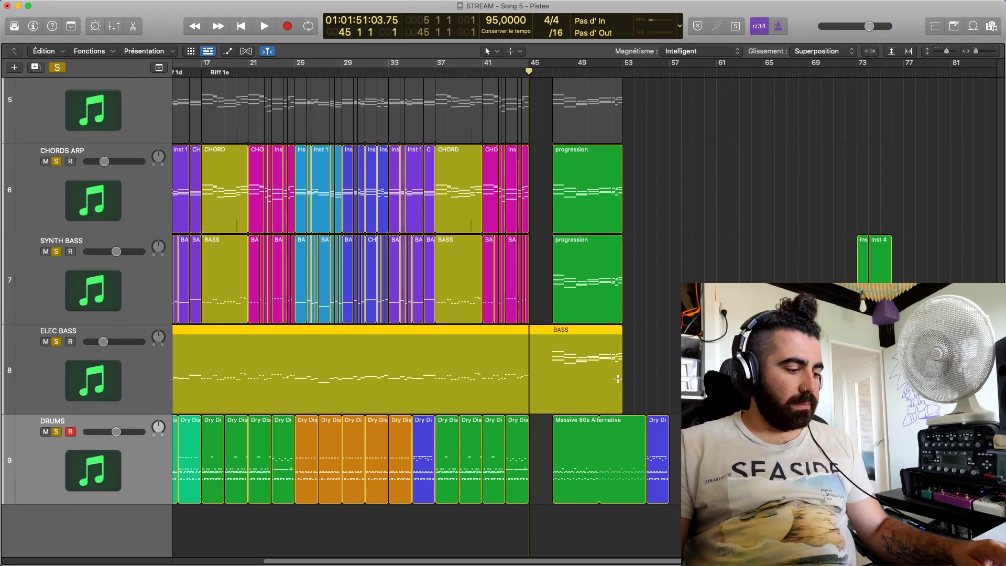
{"action": "scroll", "coordinate": [637, 378], "scroll_direction": "up", "scroll_amount": 1}
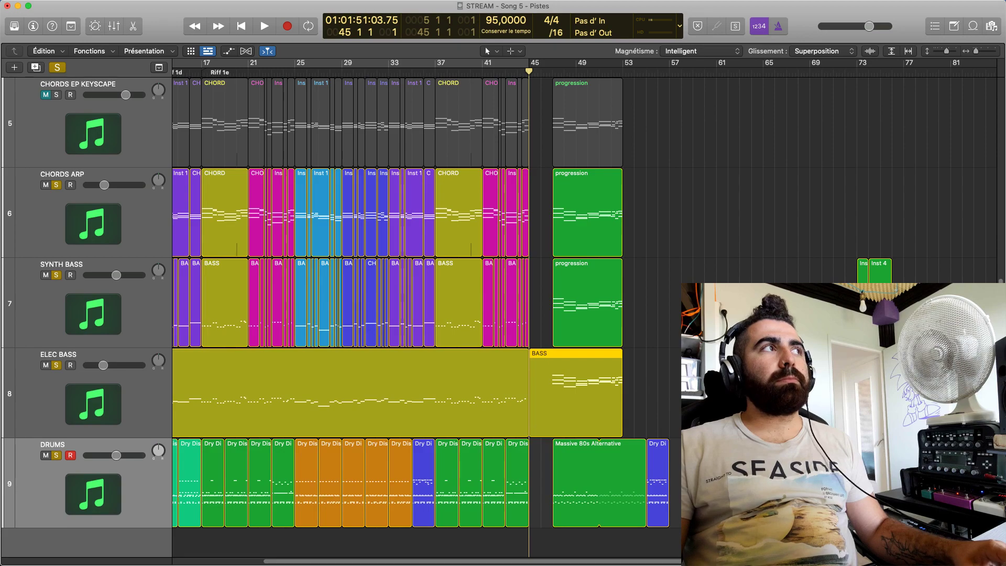
Select all regions after bar 45 and move them later so the progression regions start at bar 97
{"action": "key", "text": "shift+f"}
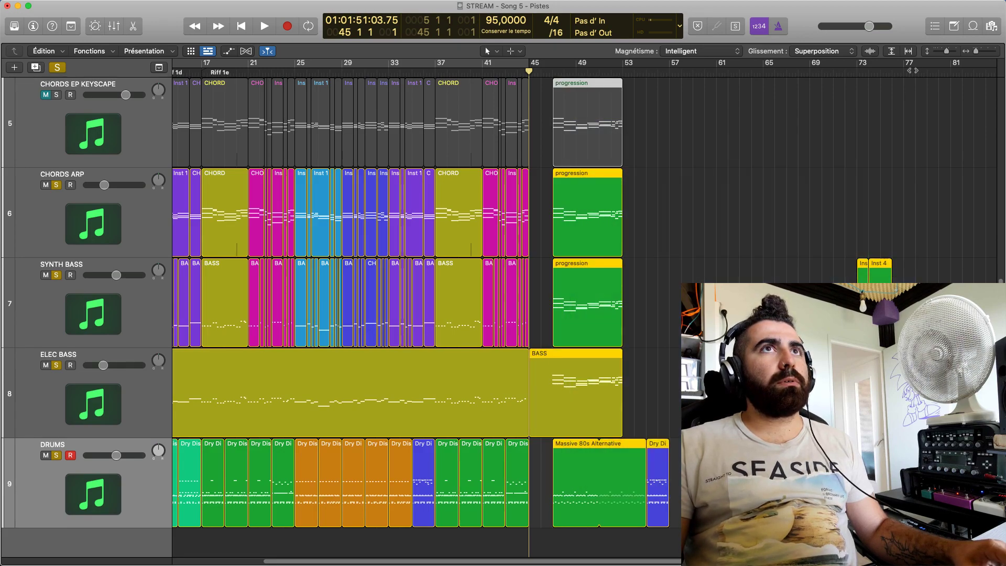
{"action": "left_click_drag", "start_coordinate": [976, 52], "coordinate": [974, 51]}
{"action": "left_click_drag", "start_coordinate": [504, 134], "coordinate": [823, 135]}
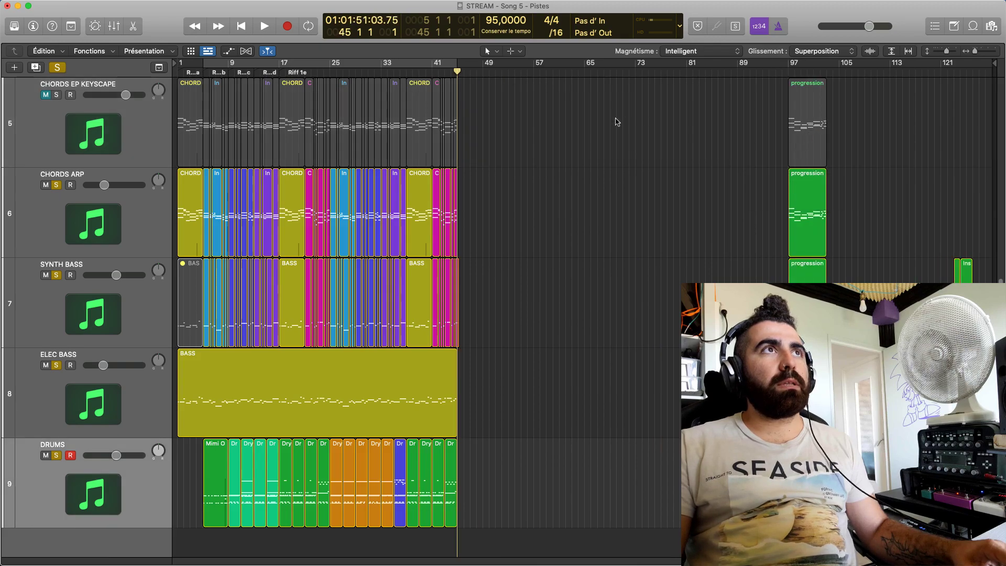
Play the final riff from about bar 42 to its end at bar 45 with the timeline enlarged
{"action": "left_click", "coordinate": [445, 76]}
{"action": "key", "text": "space"}
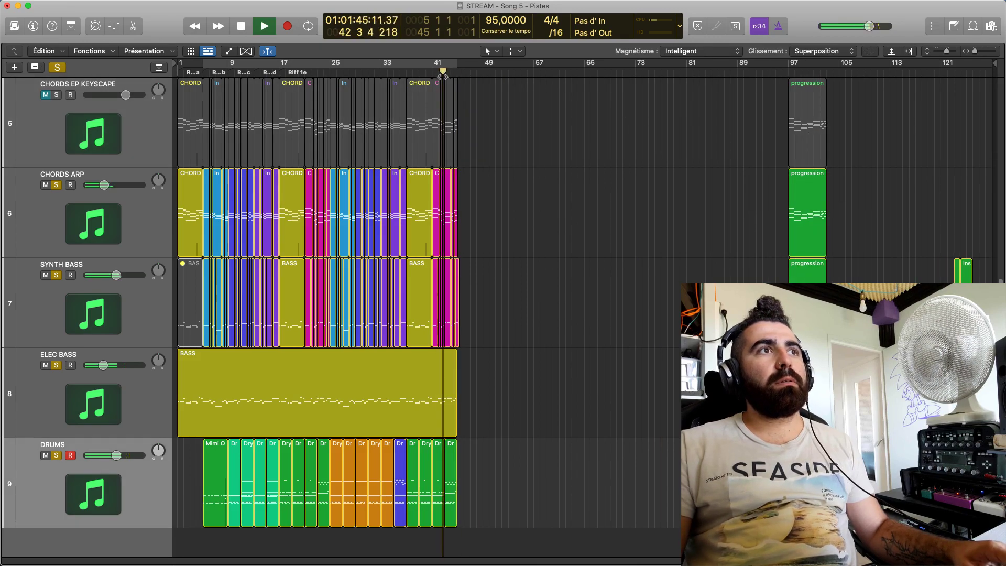
{"action": "key", "text": "super+Right"}
{"action": "key", "text": "super+Right"}
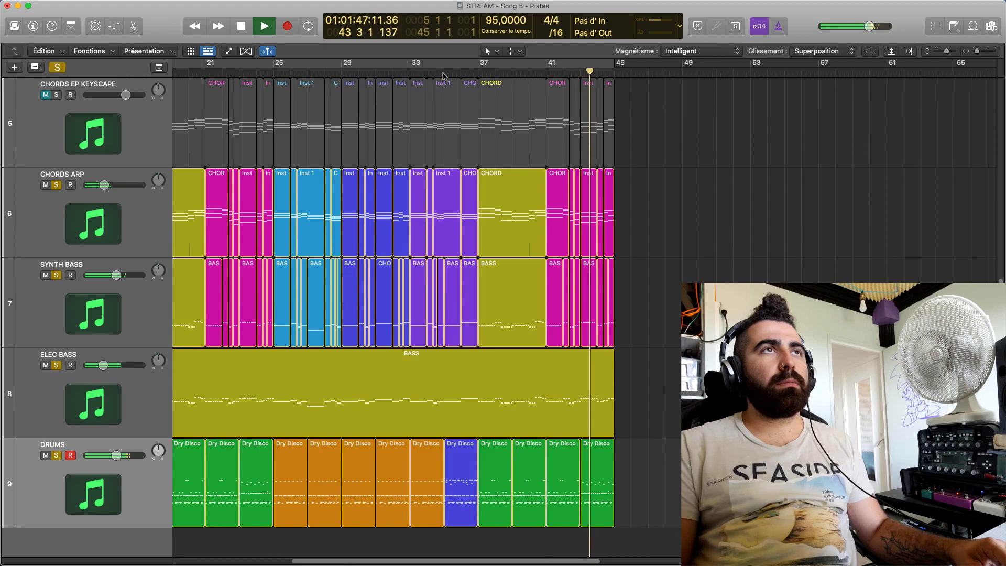
{"action": "scroll", "coordinate": [456, 555], "scroll_direction": "left", "scroll_amount": 5}
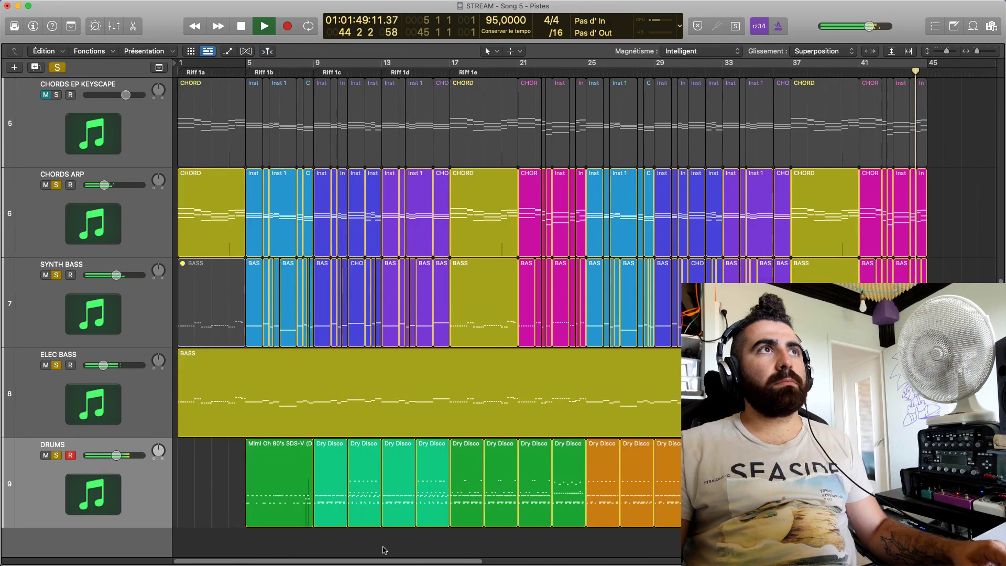
{"action": "scroll", "coordinate": [420, 549], "scroll_direction": "right", "scroll_amount": 5}
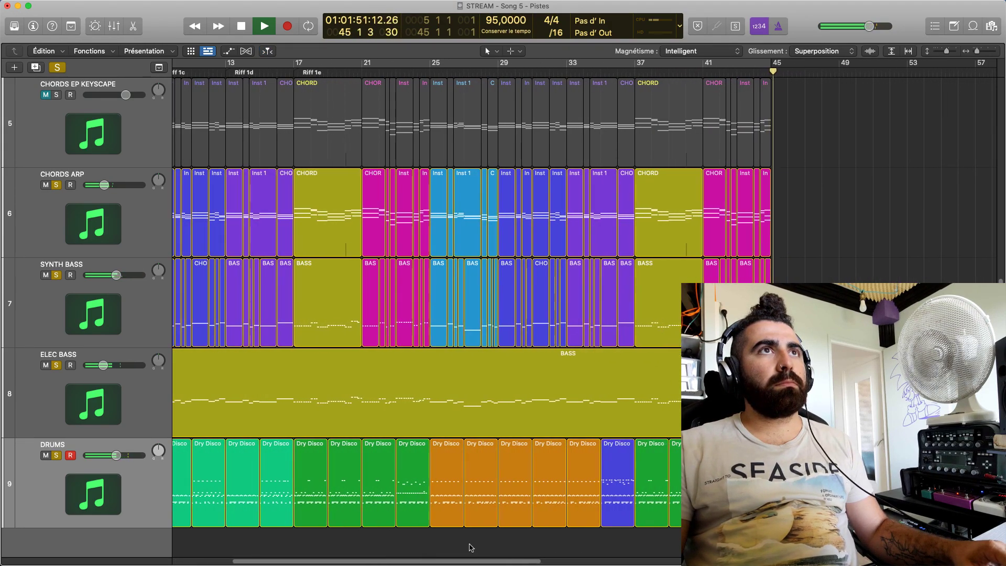
{"action": "key", "text": "space"}
Play the progression from bars 21, 25 and 29 in turn and stop in bar 35
{"action": "left_click", "coordinate": [366, 75]}
{"action": "key", "text": "space"}
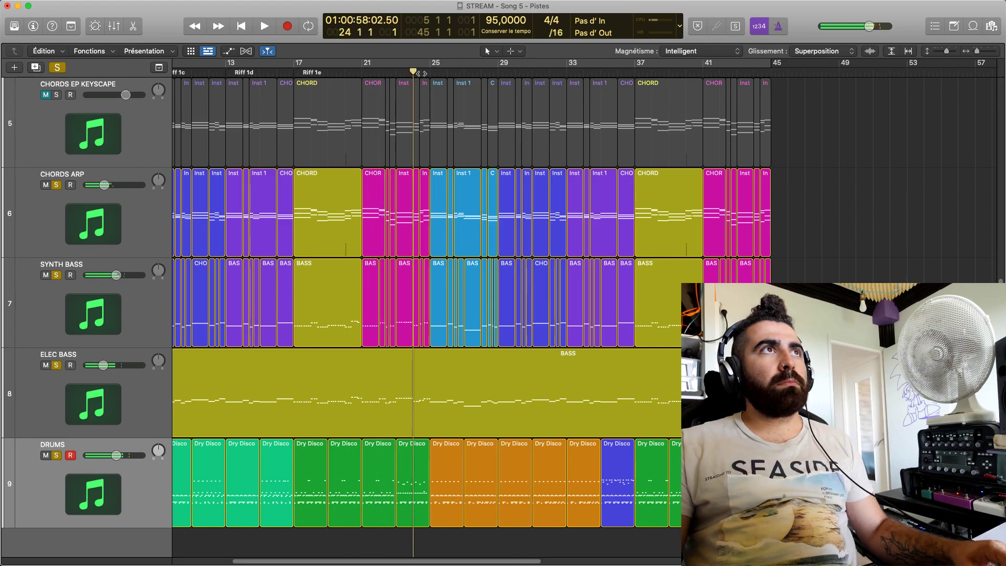
{"action": "left_click", "coordinate": [430, 75]}
{"action": "key", "text": "space"}
{"action": "key", "text": "space"}
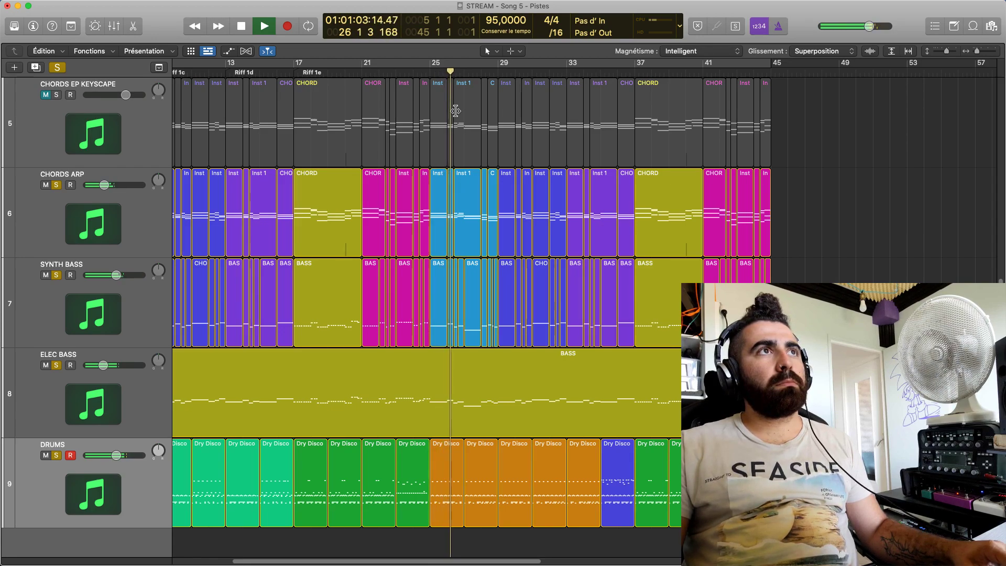
{"action": "key", "text": "space"}
{"action": "left_click", "coordinate": [499, 75]}
{"action": "key", "text": "space"}
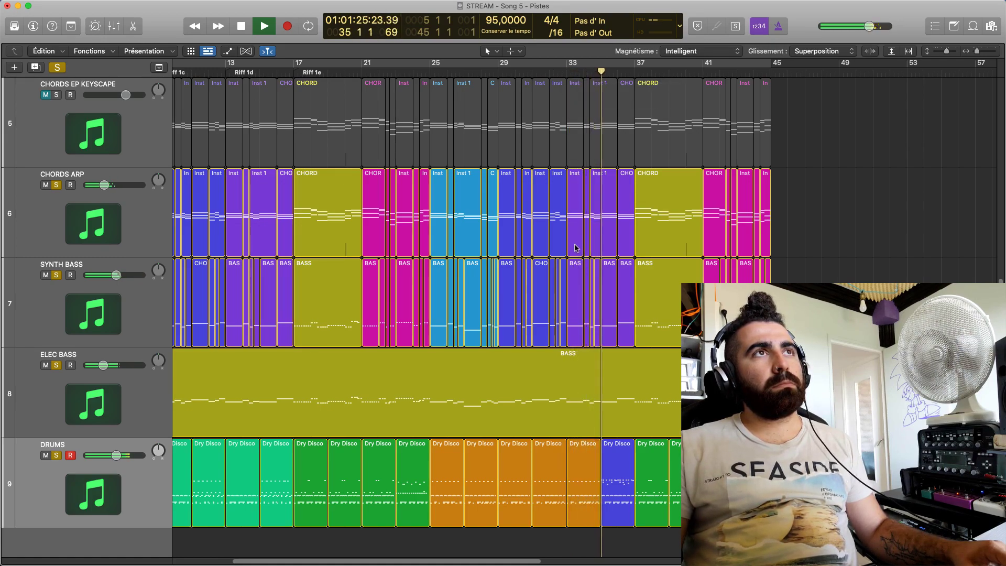
{"action": "key", "text": "space"}
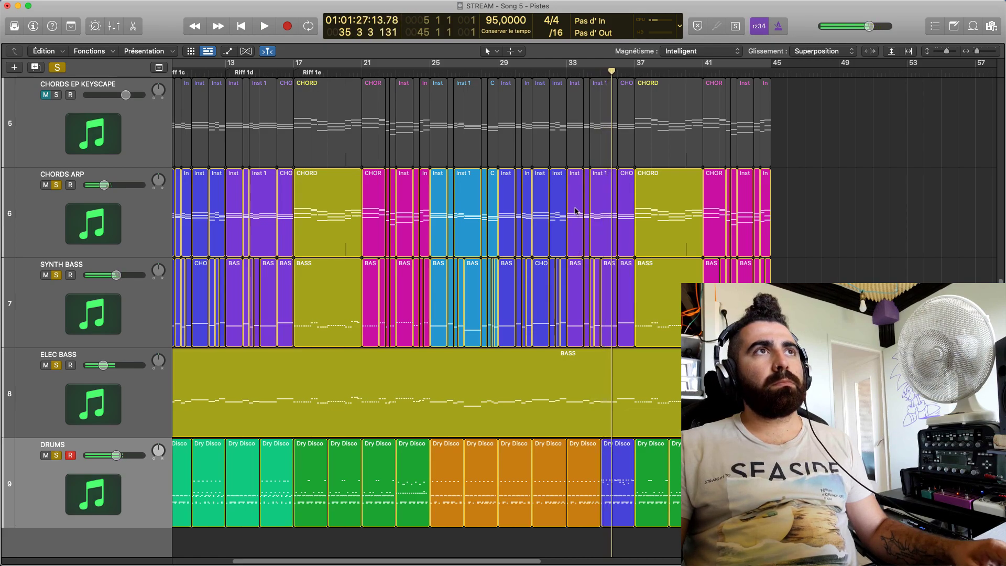
Copy the CHORDS ARP and SYNTH BASS regions of bars 33 to 37 to bar 45, and delete the surplus copies after bar 49
{"action": "left_click_drag", "start_coordinate": [800, 213], "coordinate": [573, 287]}
{"action": "left_click_drag", "start_coordinate": [576, 221], "coordinate": [781, 220]}
{"action": "left_click_drag", "start_coordinate": [522, 561], "coordinate": [581, 561]}
{"action": "left_click_drag", "start_coordinate": [921, 293], "coordinate": [727, 196]}
{"action": "key", "text": "Delete"}
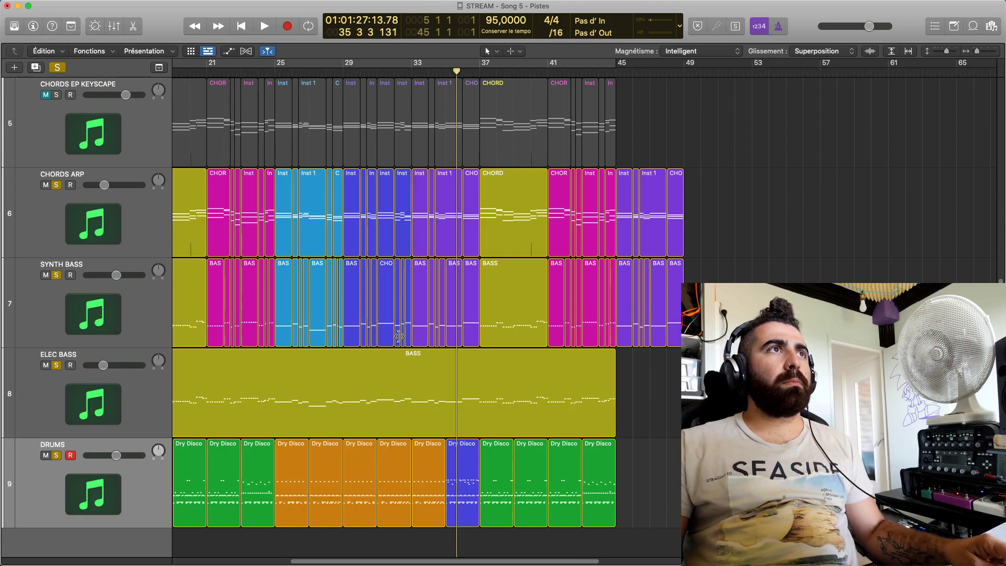
Copy the blue CHORDS ARP and SYNTH BASS regions of bars 31 to 33 to bar 49, extending both tracks to bar 51
{"action": "left_click_drag", "start_coordinate": [385, 232], "coordinate": [695, 229]}
{"action": "left_click_drag", "start_coordinate": [401, 220], "coordinate": [711, 213]}
{"action": "left_click_drag", "start_coordinate": [385, 299], "coordinate": [693, 296]}
{"action": "left_click_drag", "start_coordinate": [397, 296], "coordinate": [704, 296]}
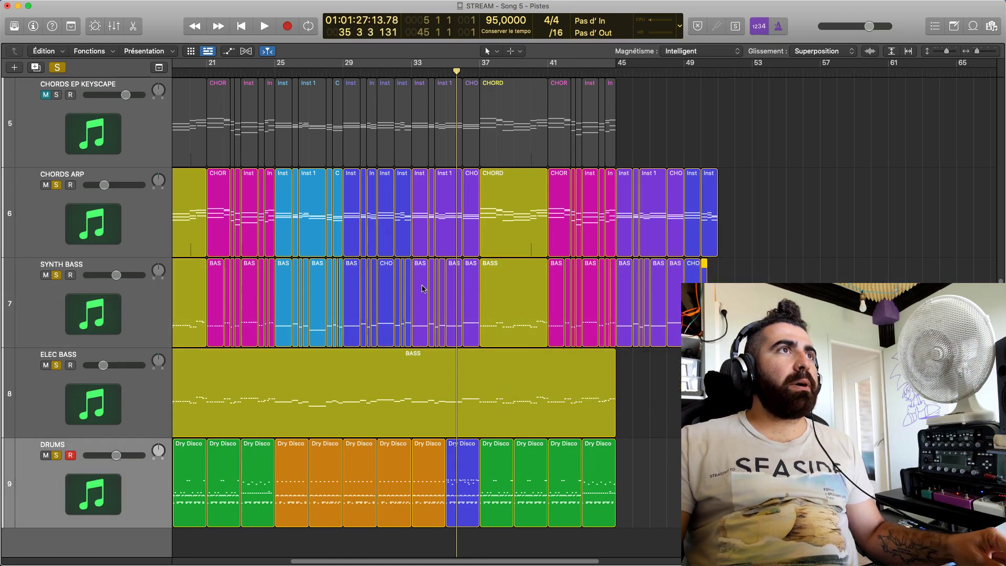
{"action": "left_click_drag", "start_coordinate": [404, 279], "coordinate": [710, 278]}
{"action": "key", "text": "super+Right"}
{"action": "left_click_drag", "start_coordinate": [484, 556], "coordinate": [426, 550]}
{"action": "left_click_drag", "start_coordinate": [410, 311], "coordinate": [958, 273]}
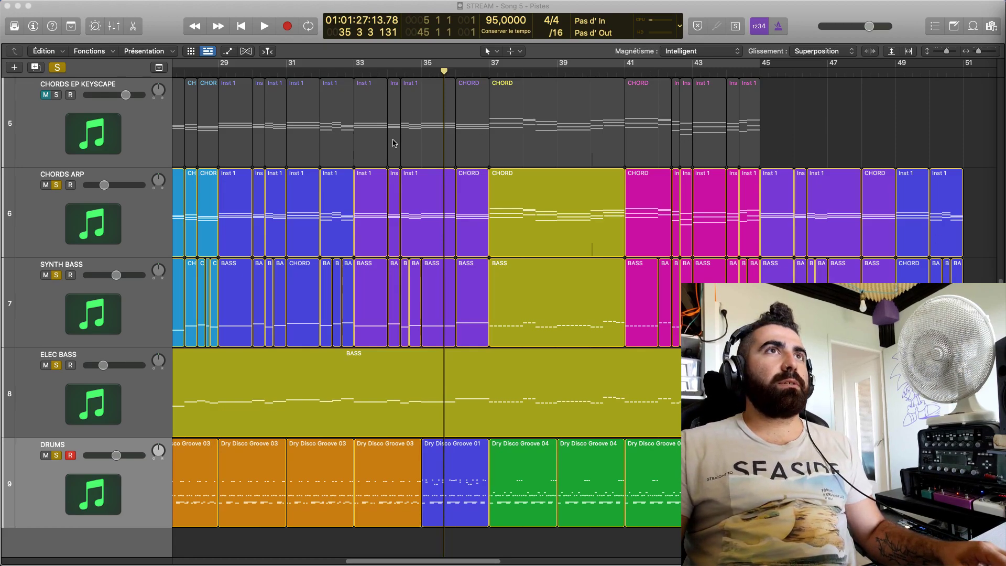
Play from bar 45 while moving the SYNTH BASS regions of bars 45 to 51 to the ELEC BASS track as one region
{"action": "left_click", "coordinate": [760, 73]}
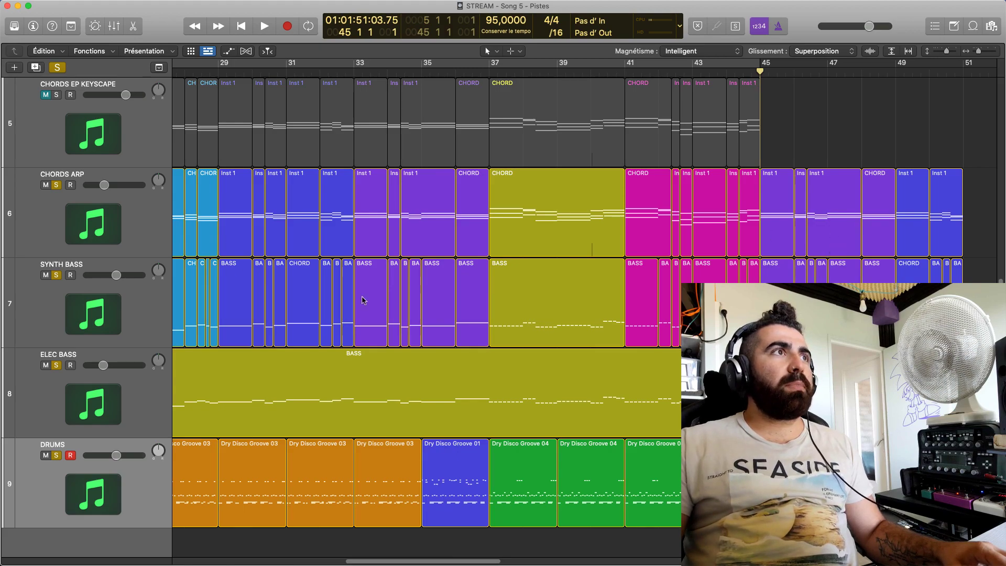
{"action": "key", "text": "space"}
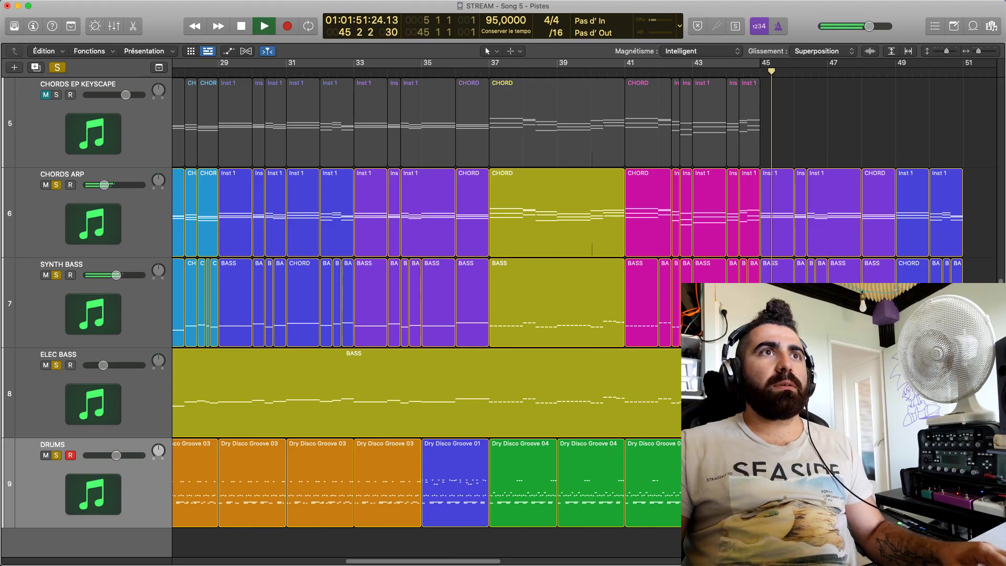
{"action": "left_click_drag", "start_coordinate": [763, 265], "coordinate": [768, 399]}
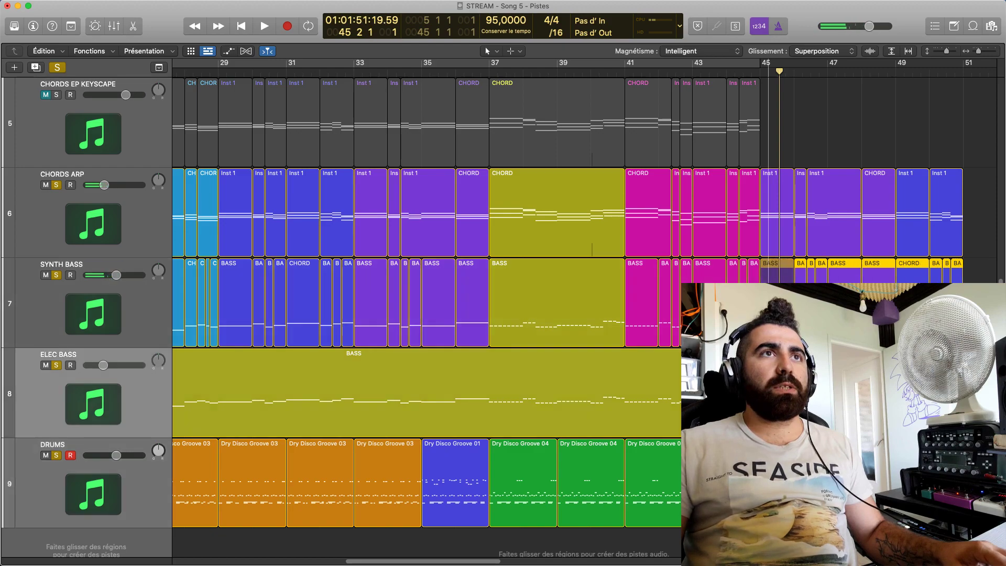
{"action": "key", "text": "Delete"}
{"action": "key", "text": "space"}
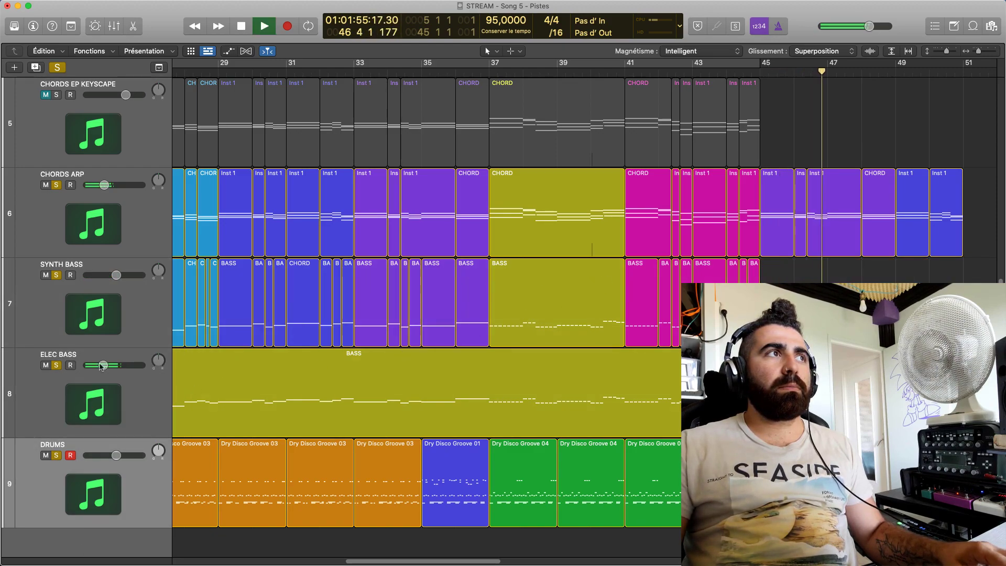
{"action": "key", "text": "space"}
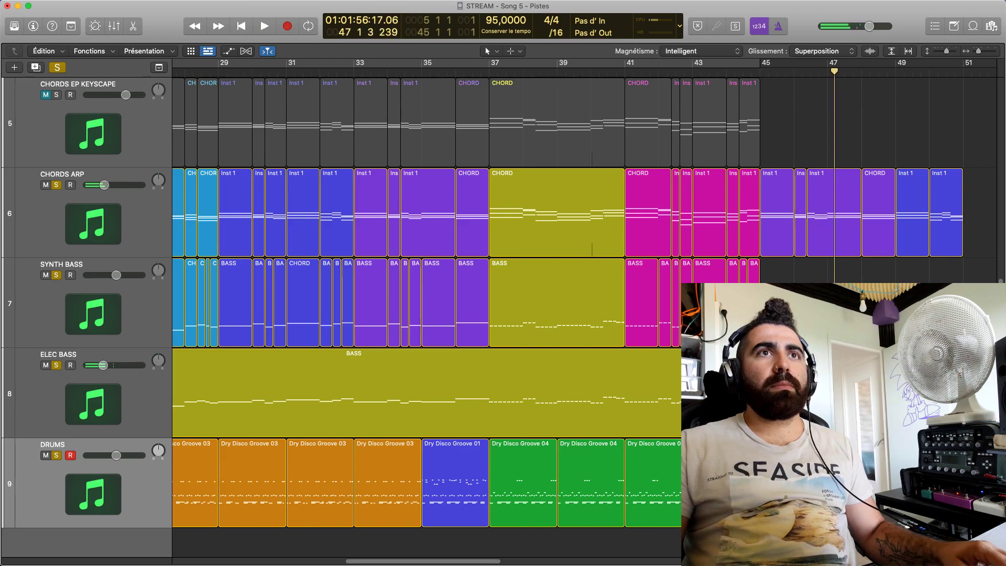
Transpose all notes of the ELEC BASS region at bar 45 up two octaves and start playback
{"action": "key", "text": "p"}
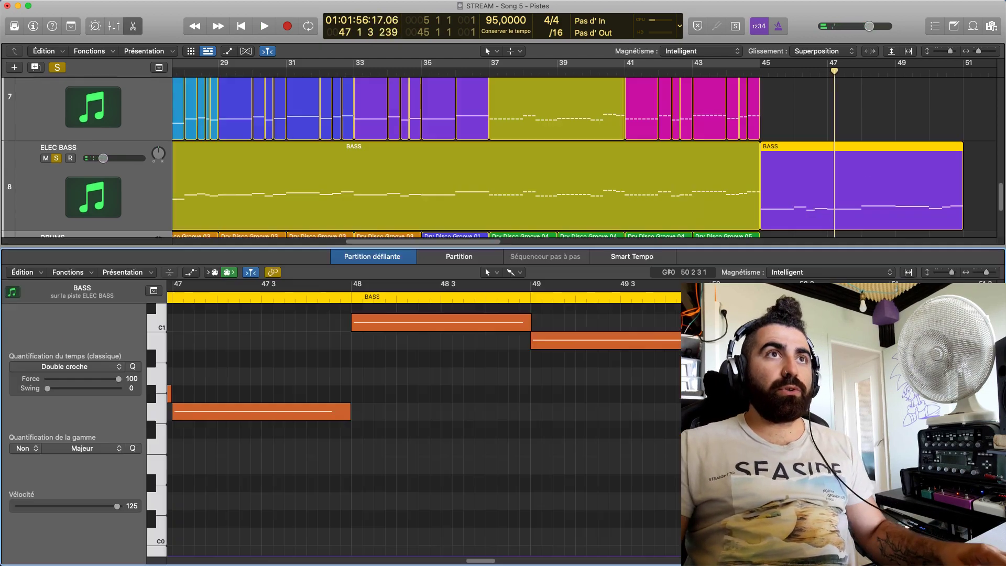
{"action": "key", "text": "super+a"}
{"action": "scroll", "coordinate": [411, 506], "scroll_direction": "up", "scroll_amount": 3}
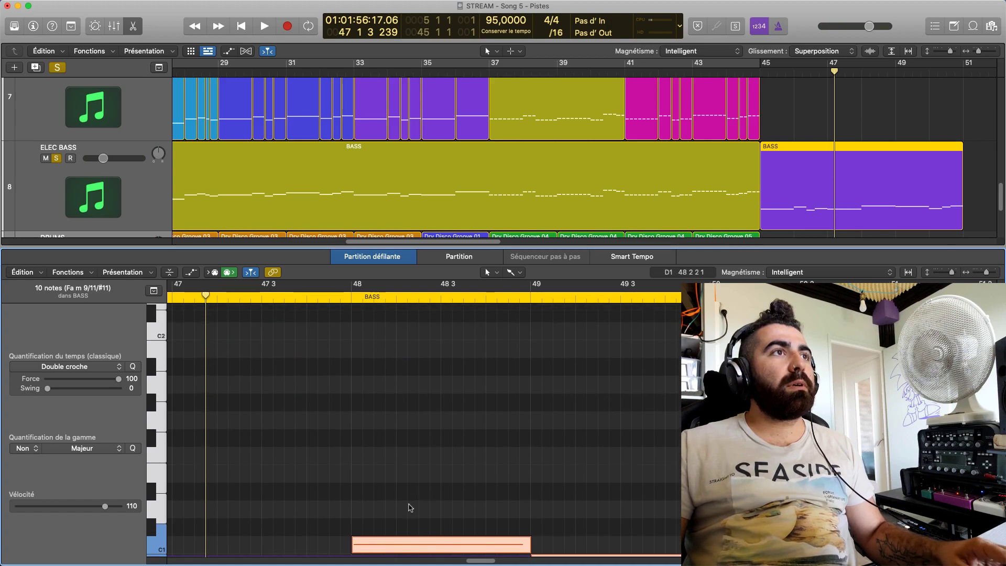
{"action": "left_click_drag", "start_coordinate": [407, 543], "coordinate": [406, 338]}
{"action": "key", "text": "space"}
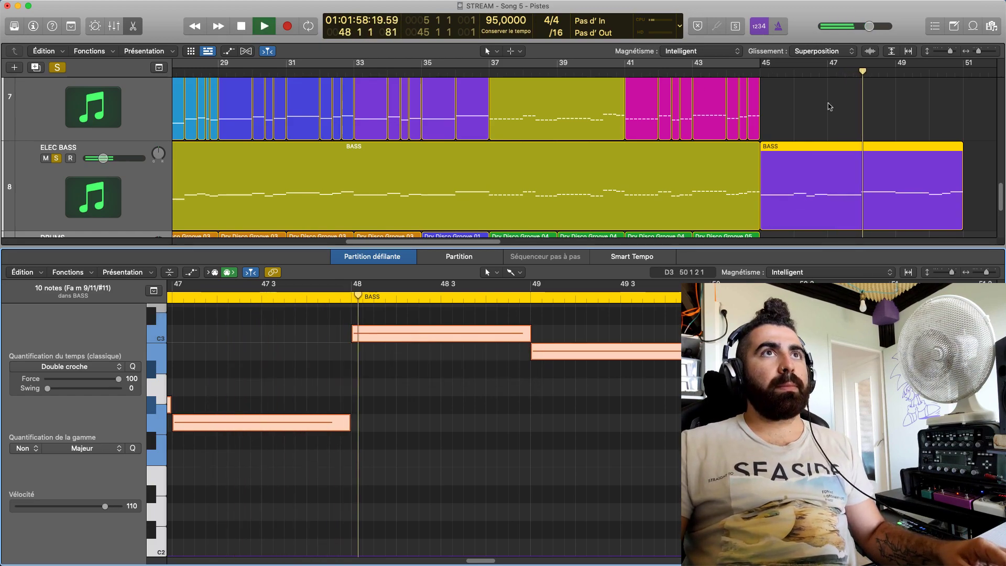
Close the note editor, listen to the raised bass line, and set the cycle range to bars 45 to 51
{"action": "key", "text": "e"}
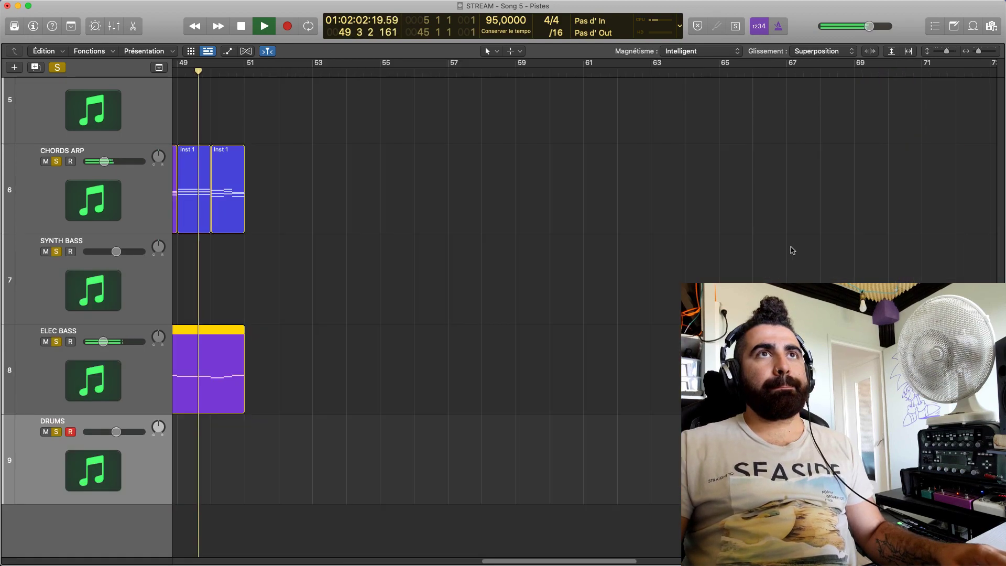
{"action": "scroll", "coordinate": [524, 339], "scroll_direction": "left", "scroll_amount": 10}
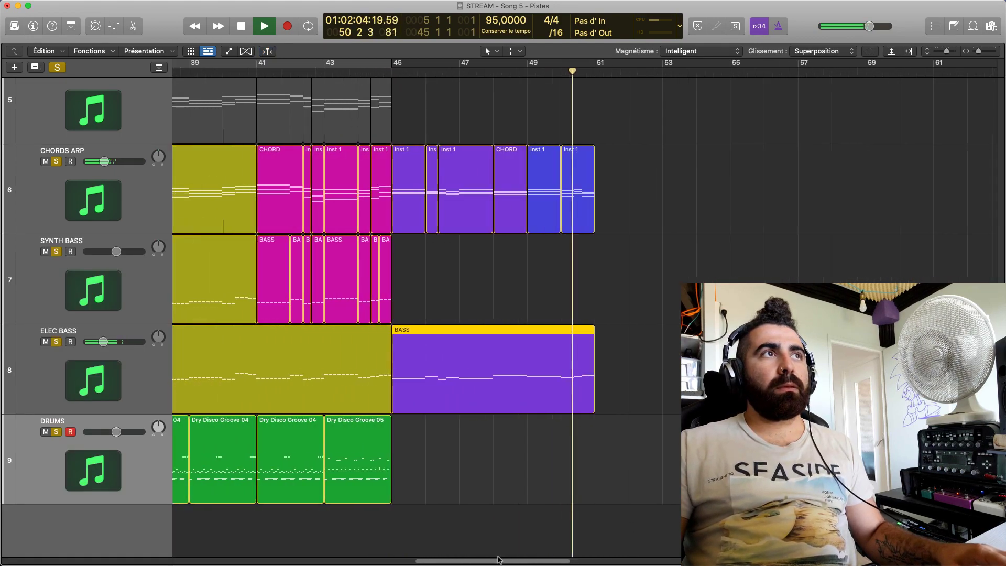
{"action": "left_click", "coordinate": [520, 287]}
{"action": "key", "text": "space"}
{"action": "left_click_drag", "start_coordinate": [453, 73], "coordinate": [655, 70]}
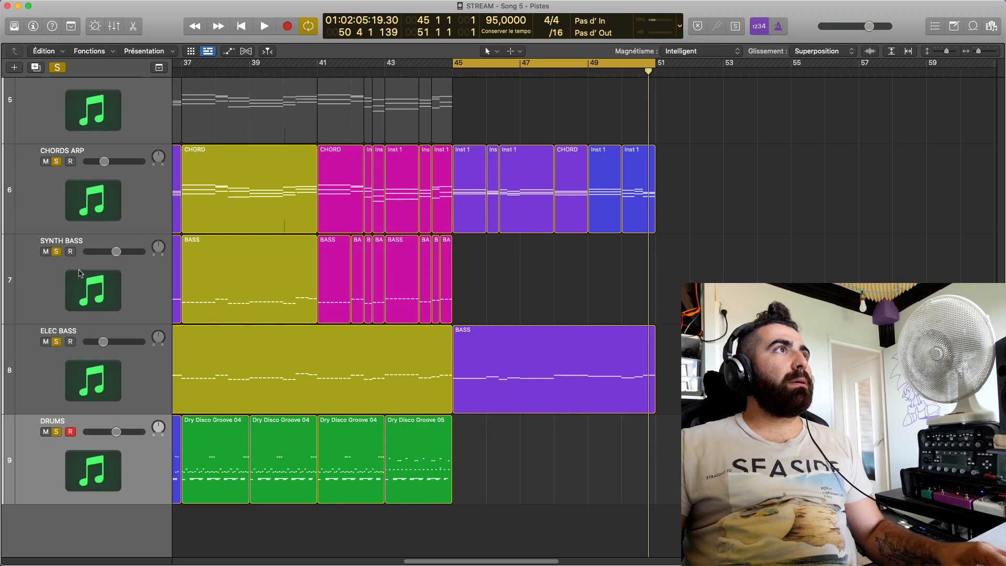
Create one software instrument track with Omnisphere directly below the CHORDS ARP track
{"action": "left_click", "coordinate": [101, 308]}
{"action": "left_click", "coordinate": [91, 192]}
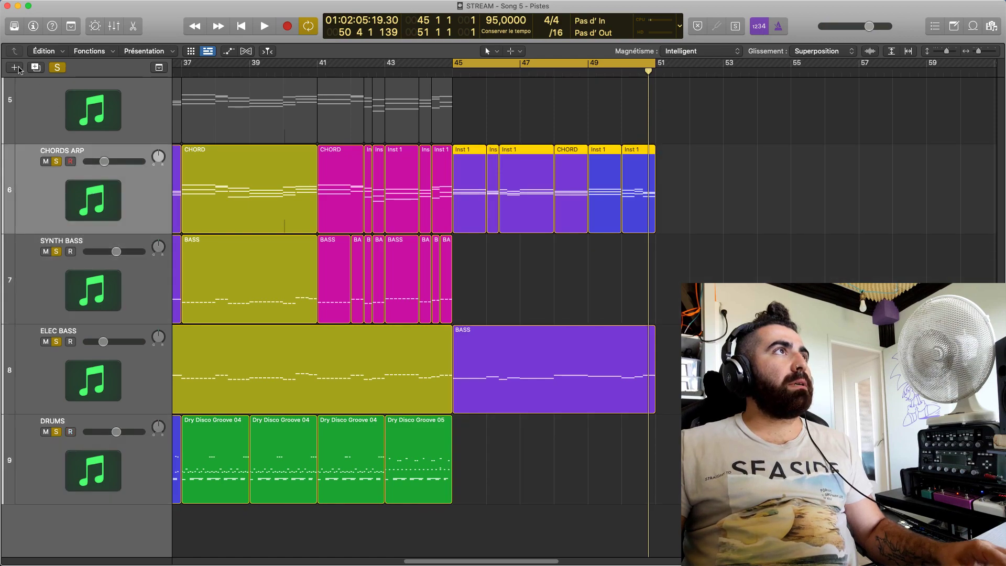
{"action": "left_click", "coordinate": [17, 68]}
{"action": "left_click", "coordinate": [397, 44]}
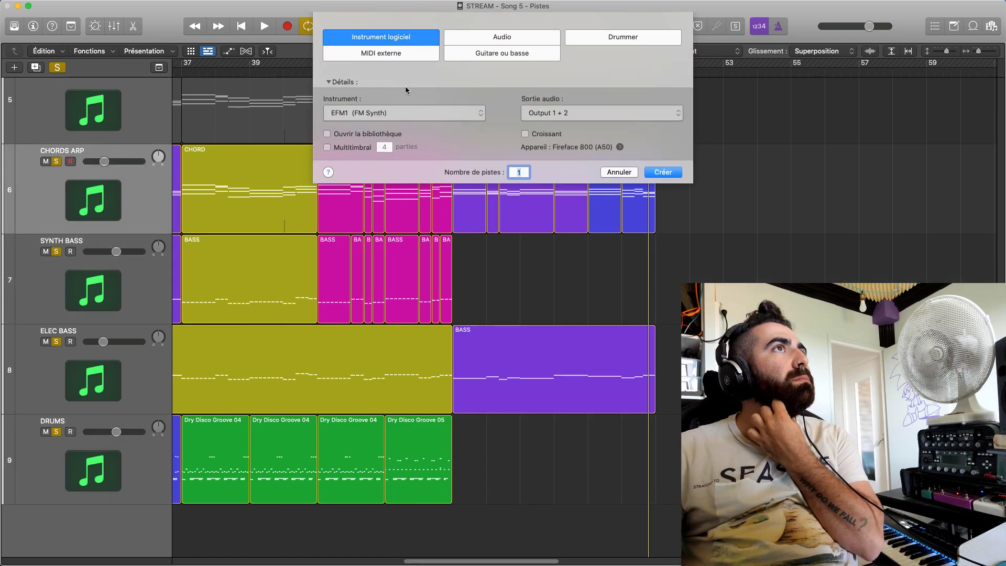
{"action": "left_click", "coordinate": [416, 113]}
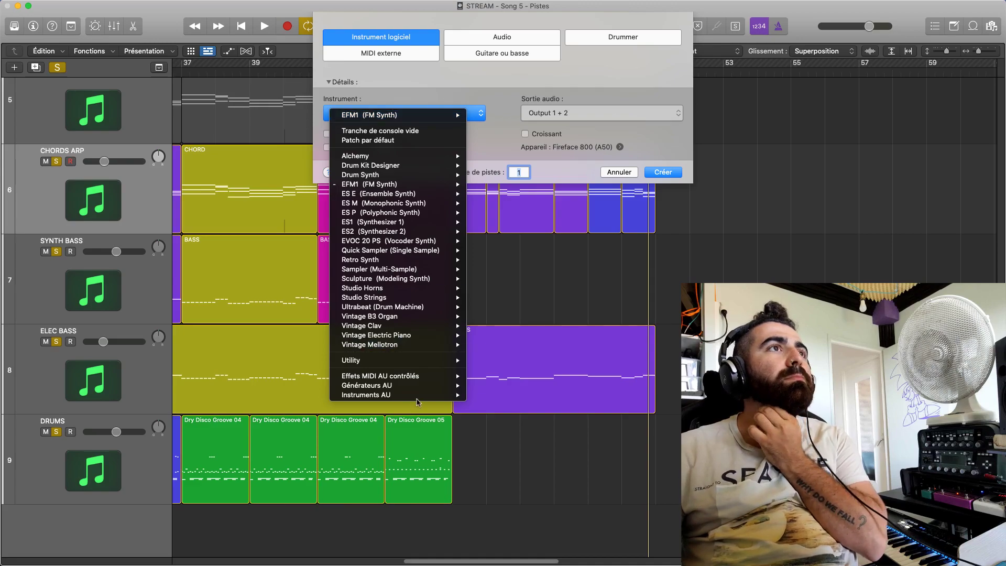
{"action": "mouse_move", "coordinate": [431, 397]}
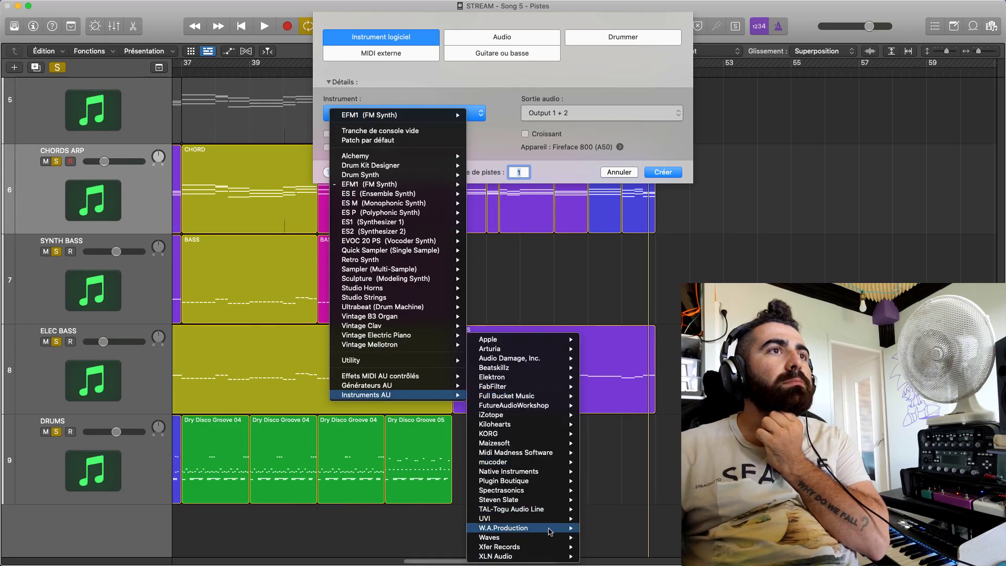
{"action": "mouse_move", "coordinate": [542, 445]}
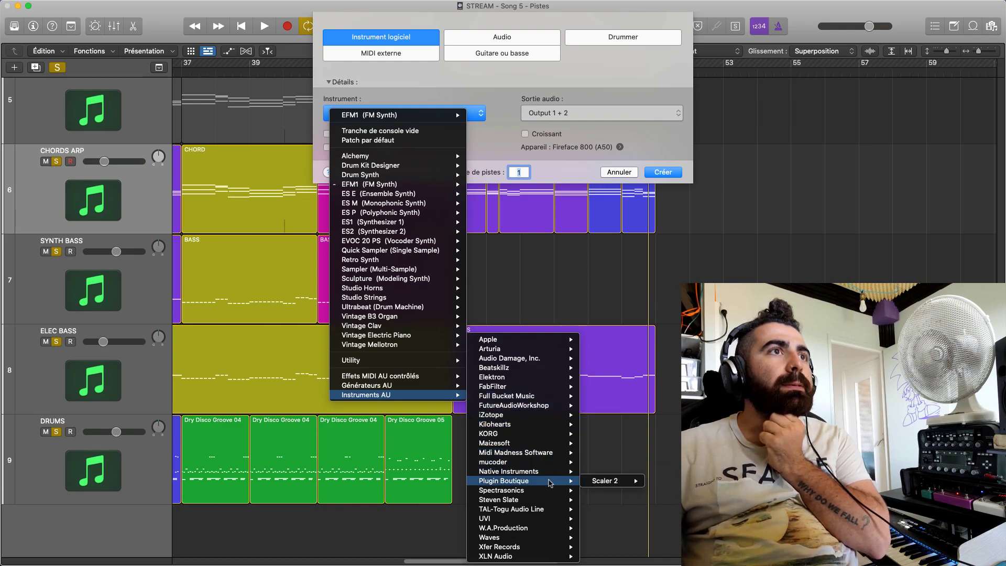
{"action": "mouse_move", "coordinate": [550, 492]}
{"action": "left_click", "coordinate": [676, 491]}
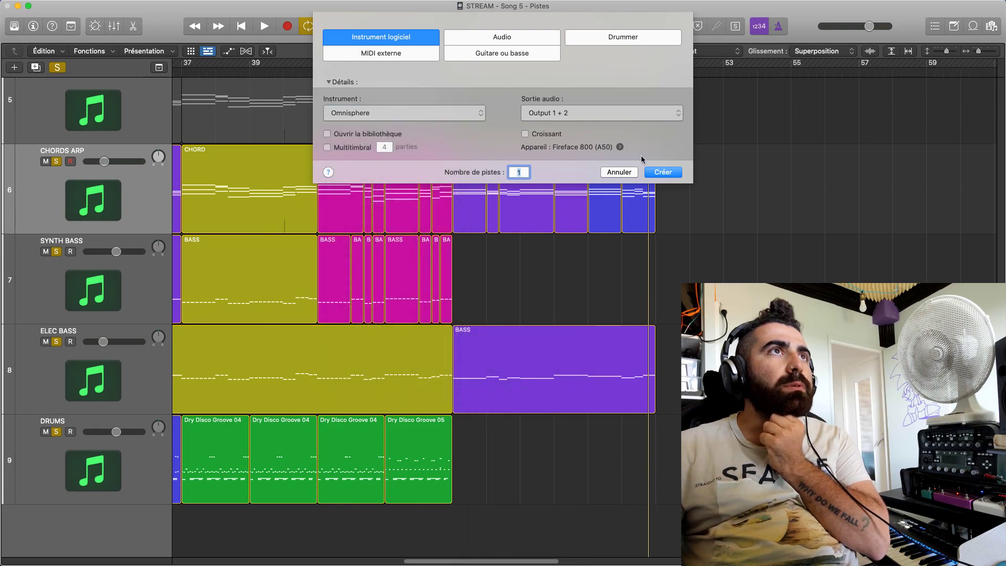
{"action": "left_click", "coordinate": [663, 173]}
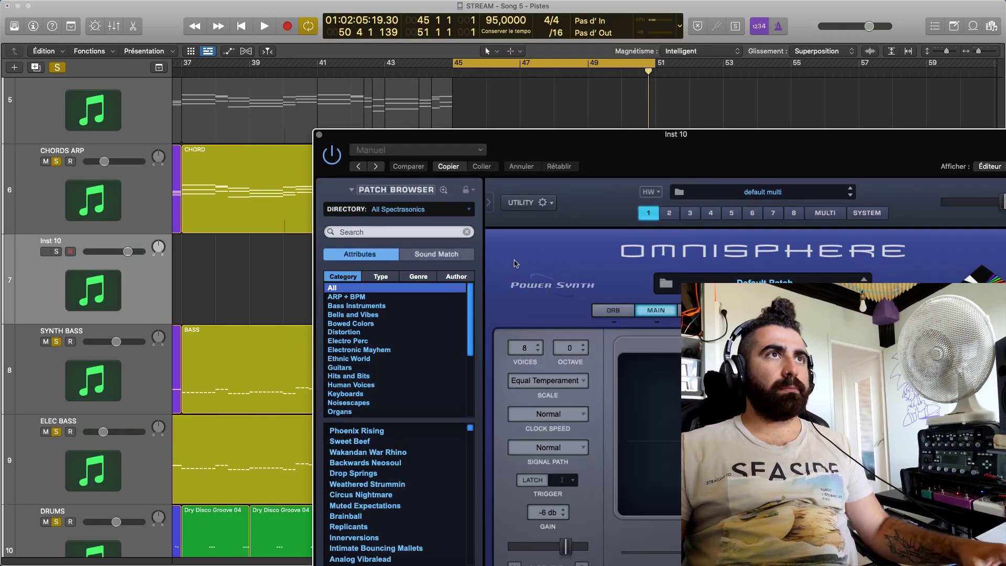
Browse Omnisphere's Hardware Library and load the patch MKS80 - Analog Clavs
{"action": "left_click_drag", "start_coordinate": [676, 151], "coordinate": [545, 66]}
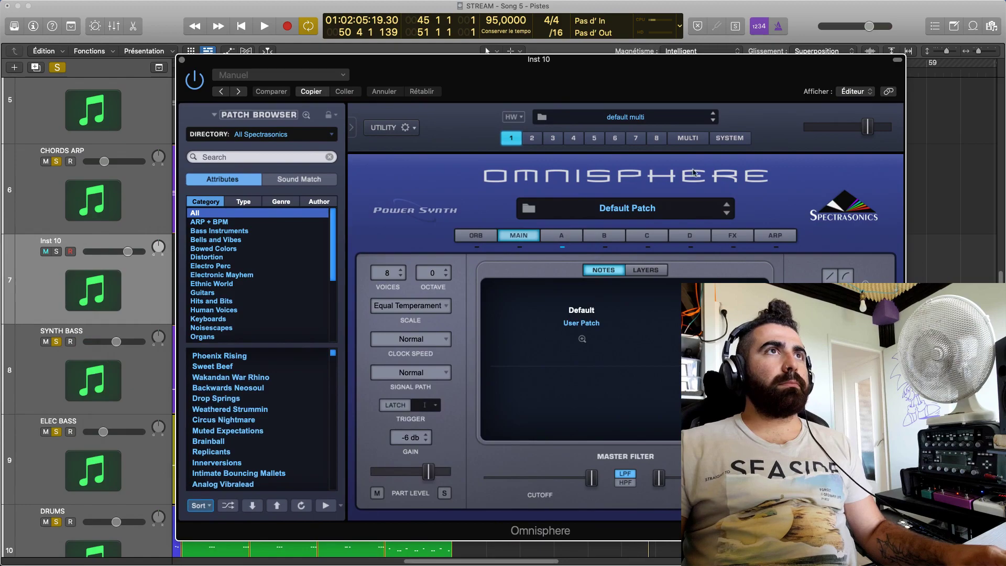
{"action": "left_click", "coordinate": [265, 135]}
{"action": "left_click", "coordinate": [282, 161]}
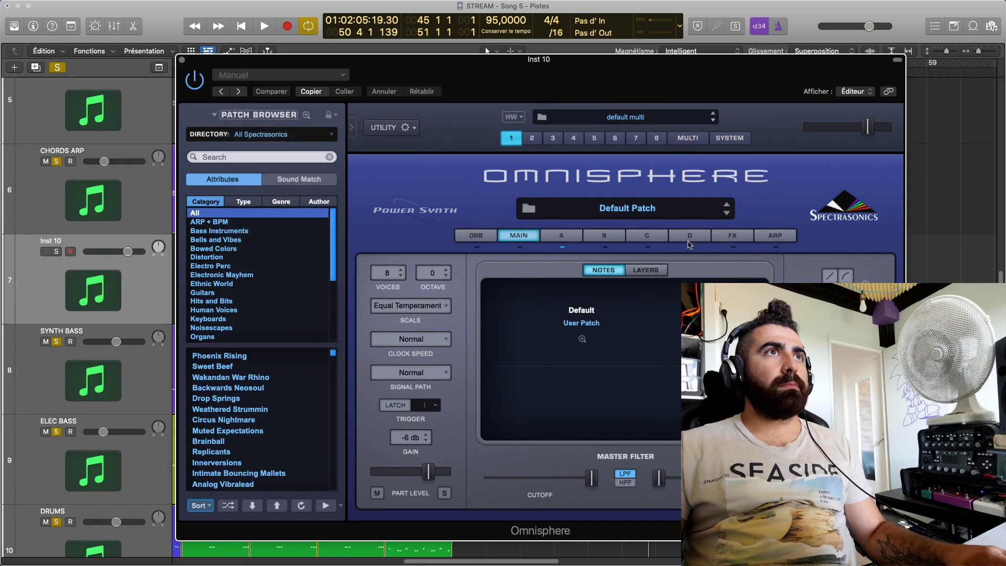
{"action": "scroll", "coordinate": [332, 248], "scroll_direction": "down", "scroll_amount": 5}
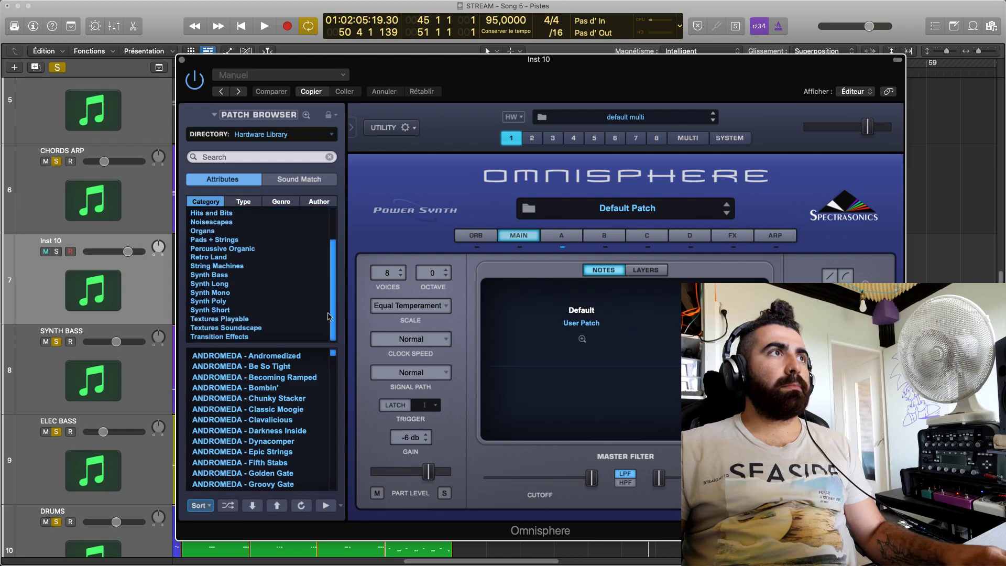
{"action": "left_click_drag", "start_coordinate": [332, 352], "coordinate": [331, 399]}
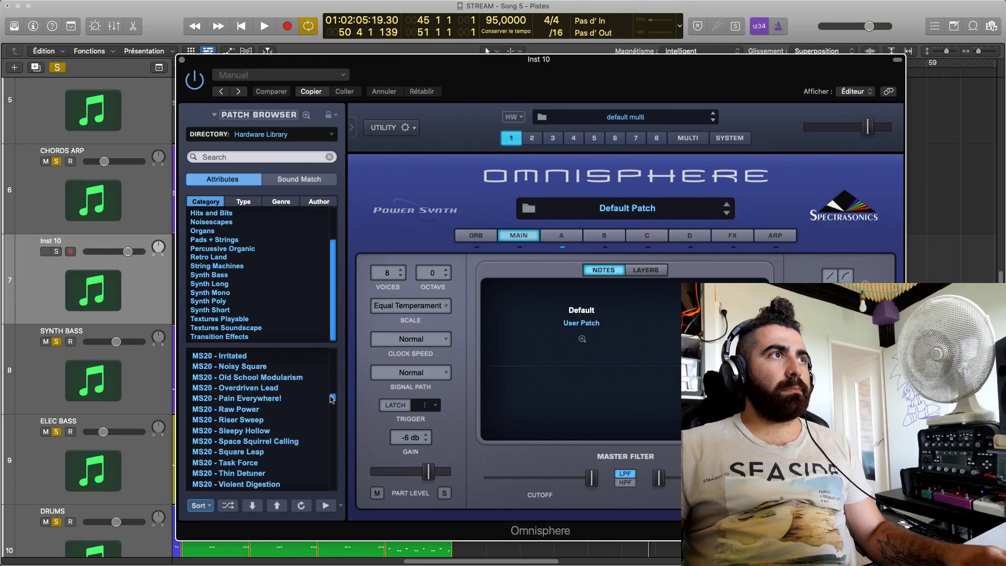
{"action": "scroll", "coordinate": [263, 408], "scroll_direction": "up", "scroll_amount": 10}
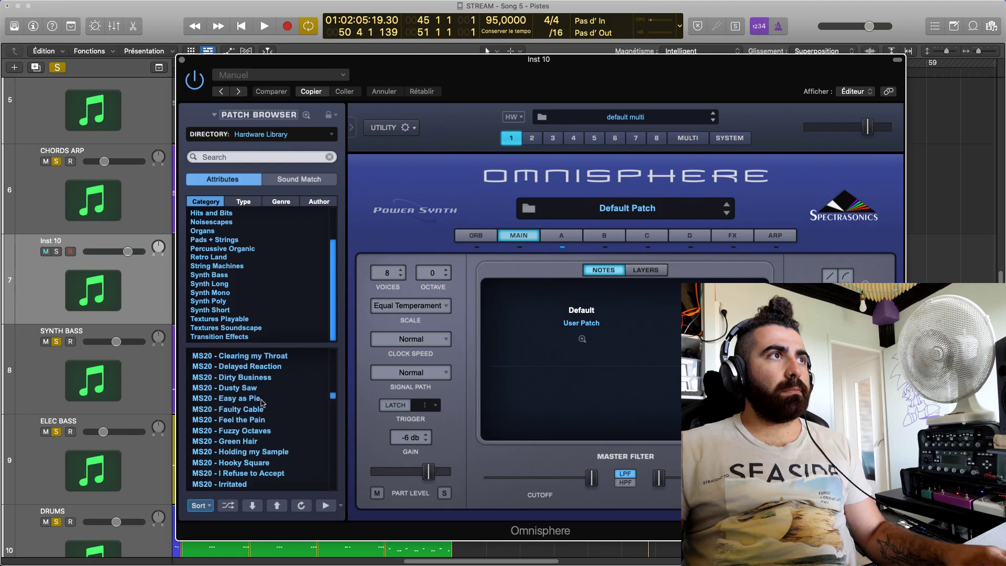
{"action": "scroll", "coordinate": [263, 408], "scroll_direction": "up", "scroll_amount": 15}
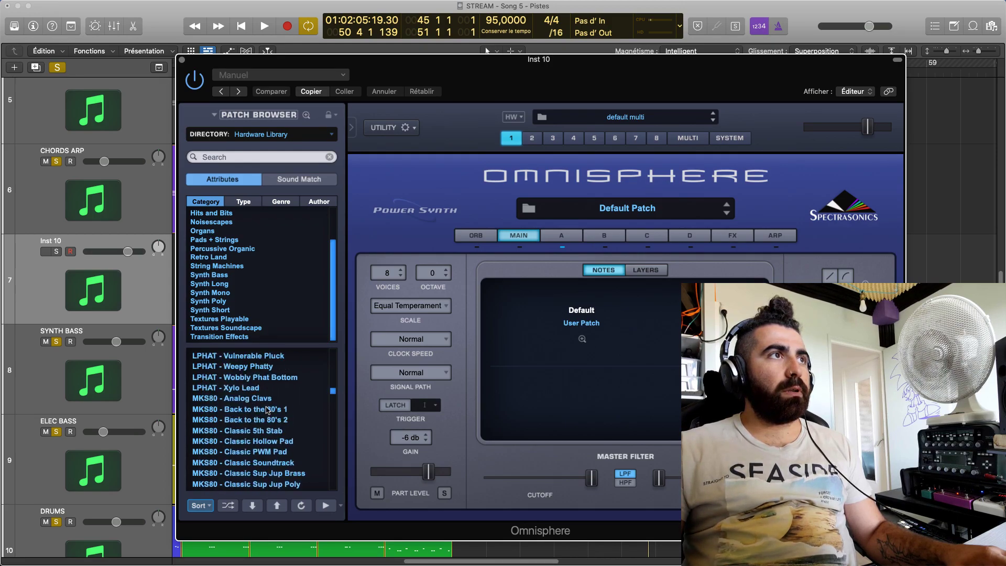
{"action": "scroll", "coordinate": [267, 412], "scroll_direction": "down", "scroll_amount": 2}
{"action": "left_click", "coordinate": [264, 409]}
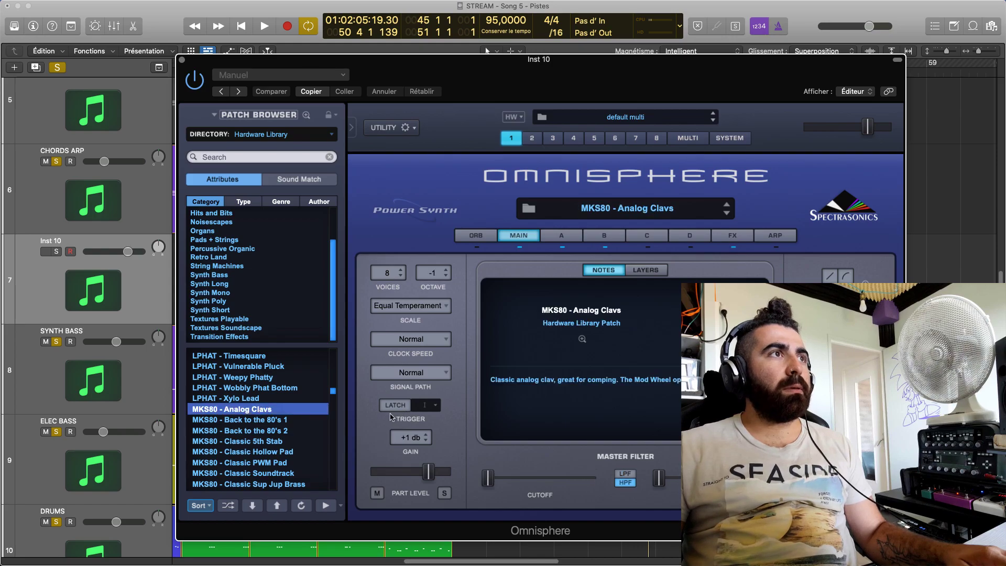
Move the CHORDS ARP regions of bars 45 to 51 to the Omnisphere track during cycle playback and lower its volume to -2.2 dB
{"action": "key", "text": "space"}
{"action": "left_click_drag", "start_coordinate": [703, 75], "coordinate": [623, 450]}
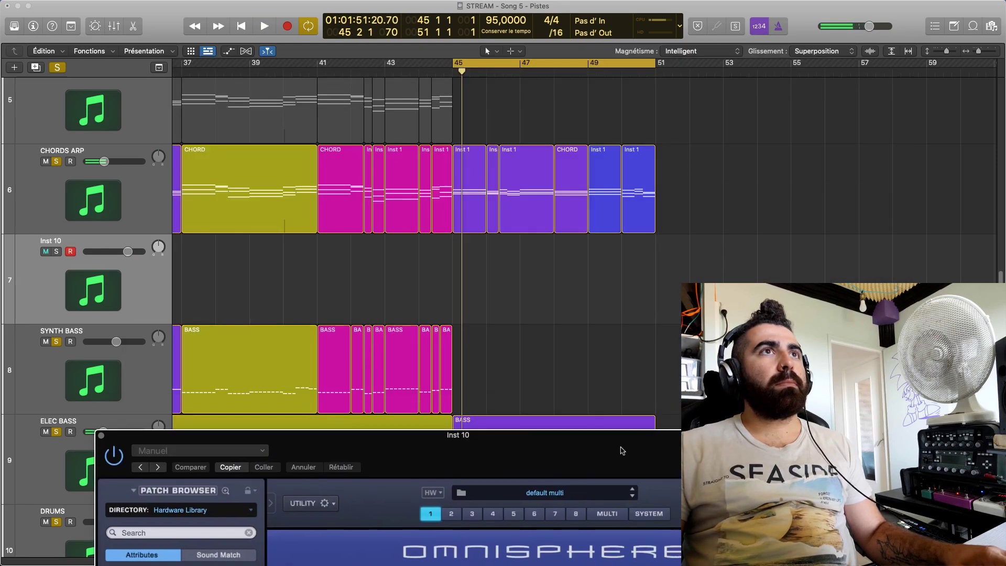
{"action": "left_click_drag", "start_coordinate": [786, 275], "coordinate": [479, 263]}
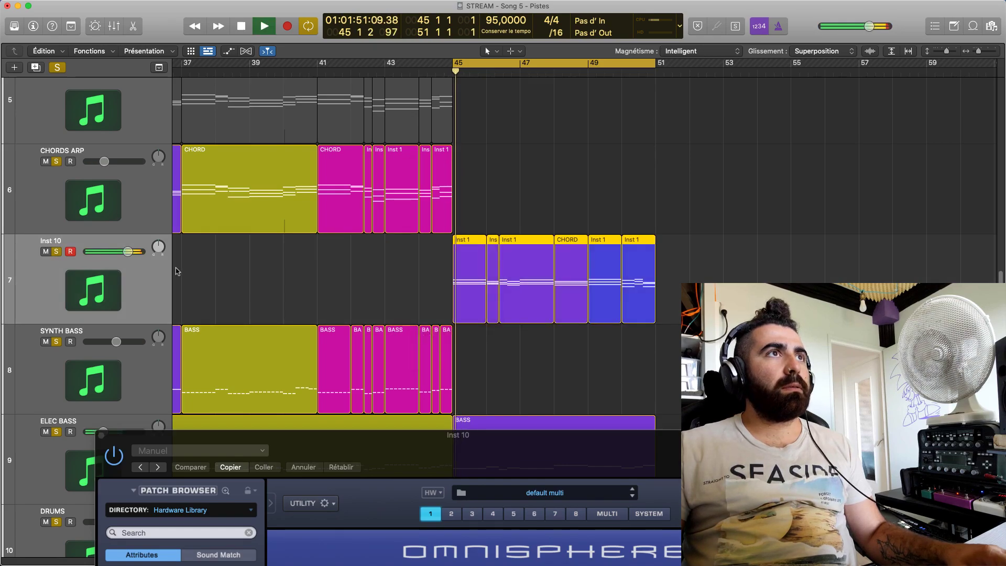
{"action": "left_click_drag", "start_coordinate": [542, 447], "coordinate": [811, 44]}
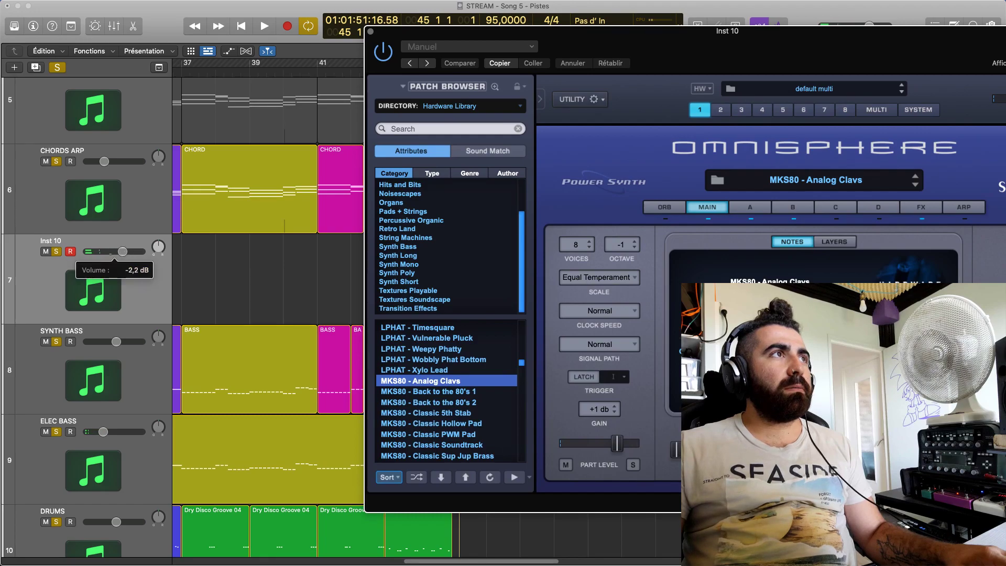
Lower the Omnisphere track's volume to -5.8 dB, then audition MKS80 - Back to the 80's 1 with SYNTH BASS taken off solo
{"action": "left_click_drag", "start_coordinate": [128, 251], "coordinate": [113, 251]}
{"action": "key", "text": "space"}
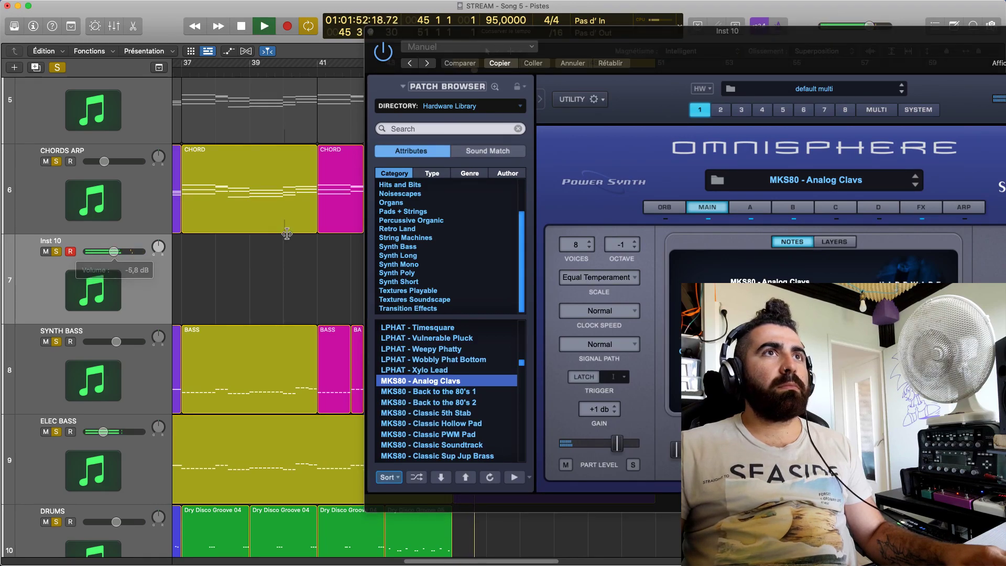
{"action": "left_click", "coordinate": [596, 54]}
{"action": "left_click", "coordinate": [445, 392]}
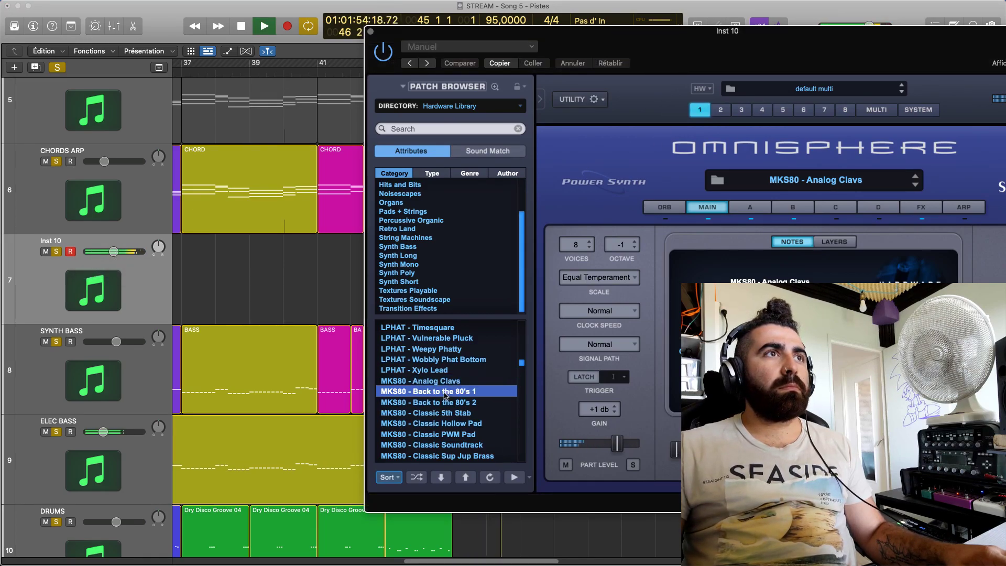
{"action": "left_click", "coordinate": [57, 342]}
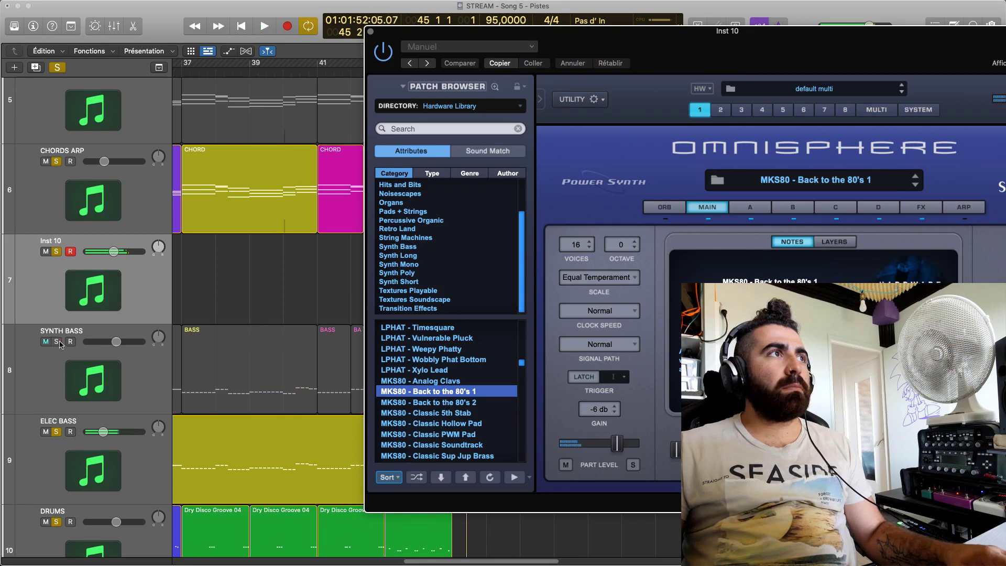
Audition the patches MKS80 - Classic 5th Stab and MKS80 - Classic Hollow Pad on the Omnisphere track during cycle playback
{"action": "left_click", "coordinate": [464, 414]}
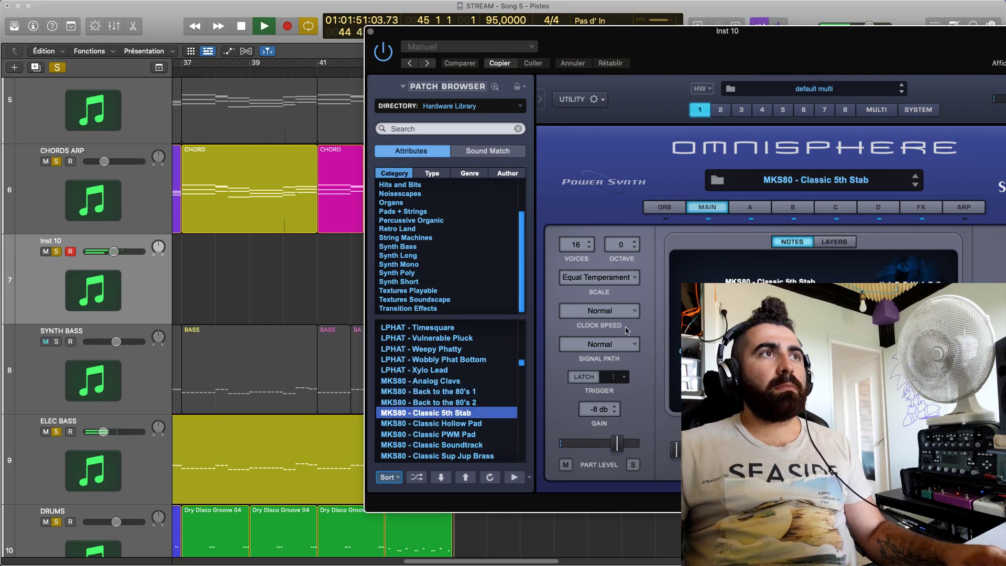
{"action": "left_click", "coordinate": [477, 423]}
{"action": "key", "text": "space"}
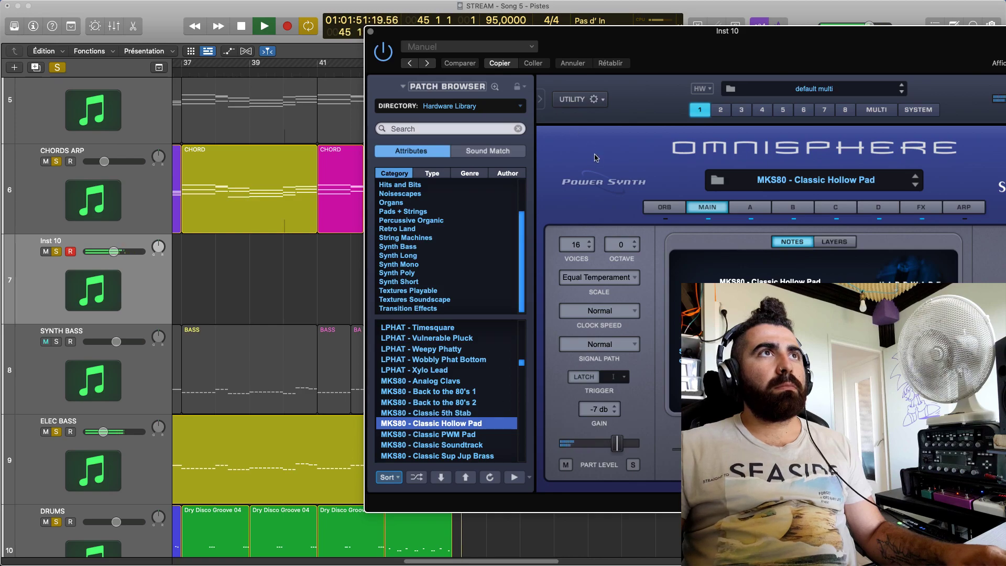
{"action": "double_click", "coordinate": [525, 31]}
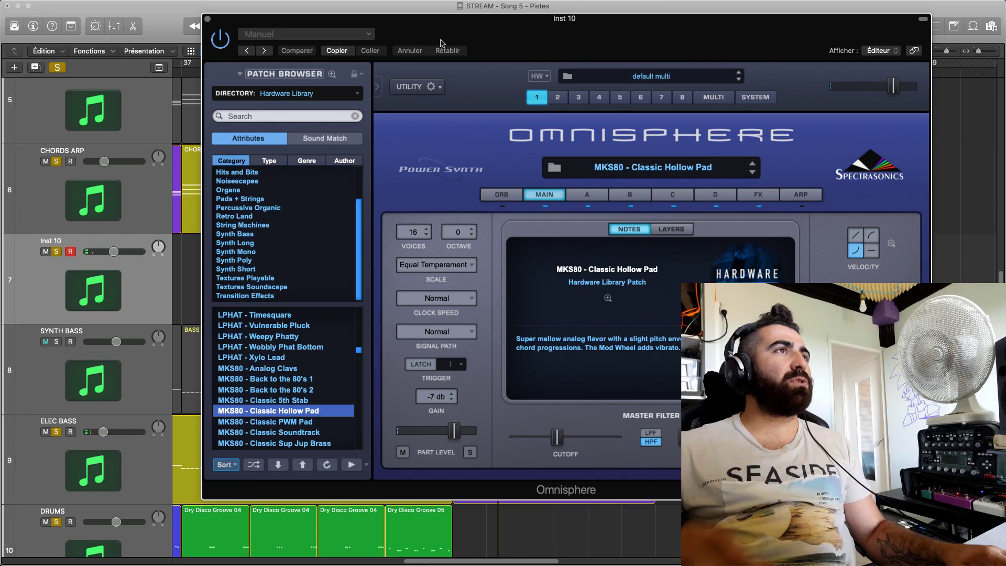
Browse further through the Hardware Library, load MKS80 - Classic Soundtrack, and listen to the chords with it
{"action": "scroll", "coordinate": [356, 352], "scroll_direction": "up", "scroll_amount": 15}
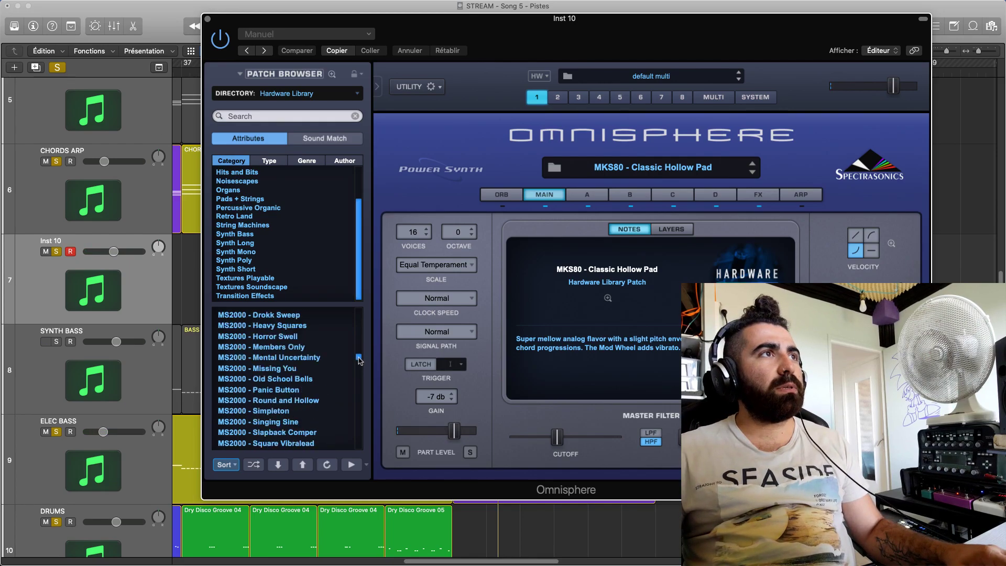
{"action": "scroll", "coordinate": [358, 350], "scroll_direction": "down", "scroll_amount": 6}
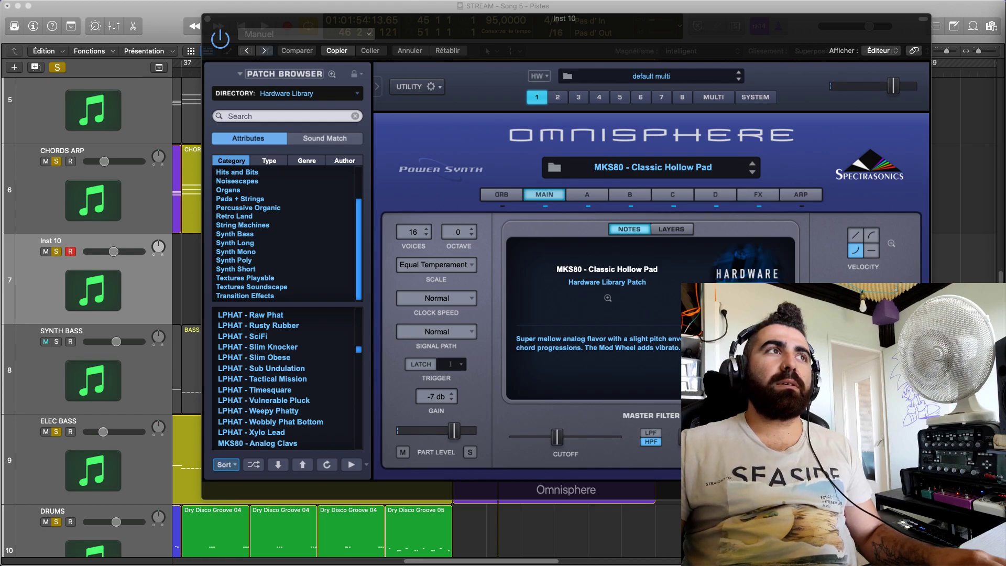
{"action": "scroll", "coordinate": [303, 409], "scroll_direction": "down", "scroll_amount": 5}
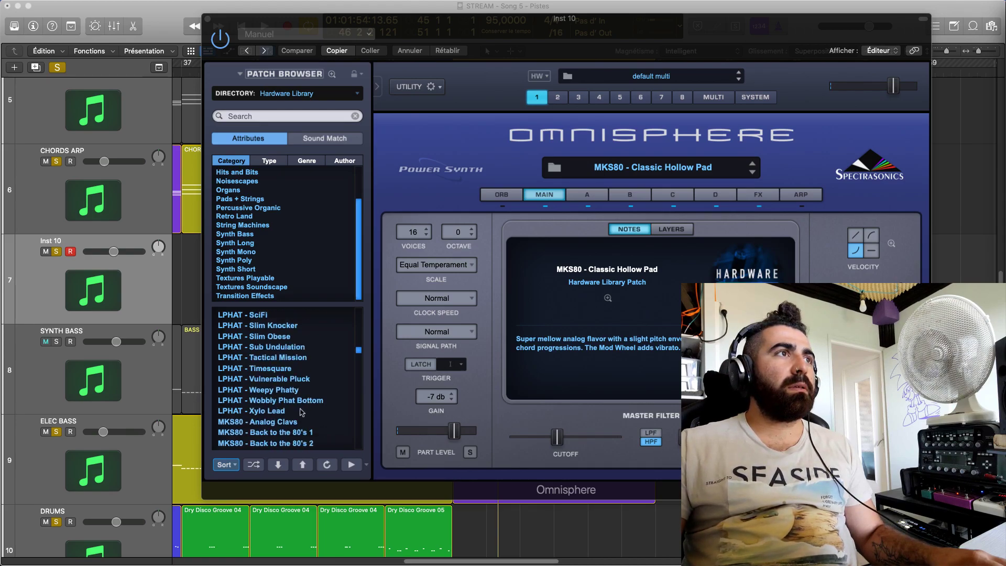
{"action": "left_click", "coordinate": [299, 390]}
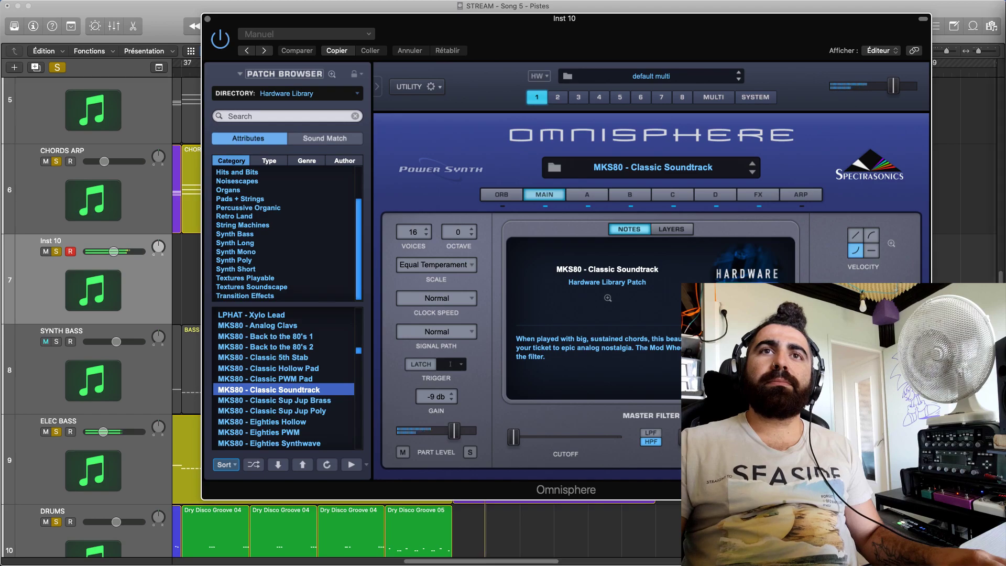
{"action": "key", "text": "v"}
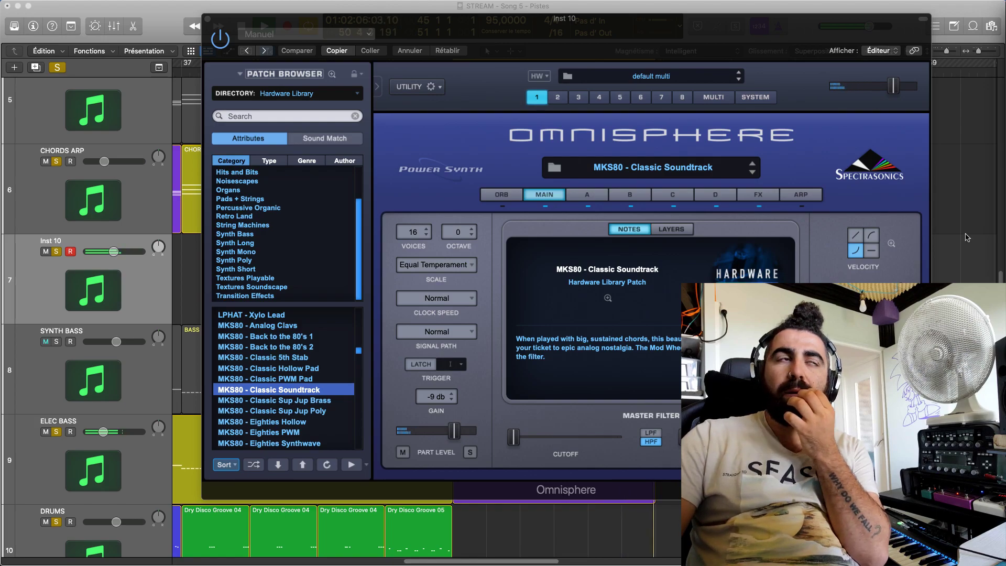
{"action": "key", "text": "space"}
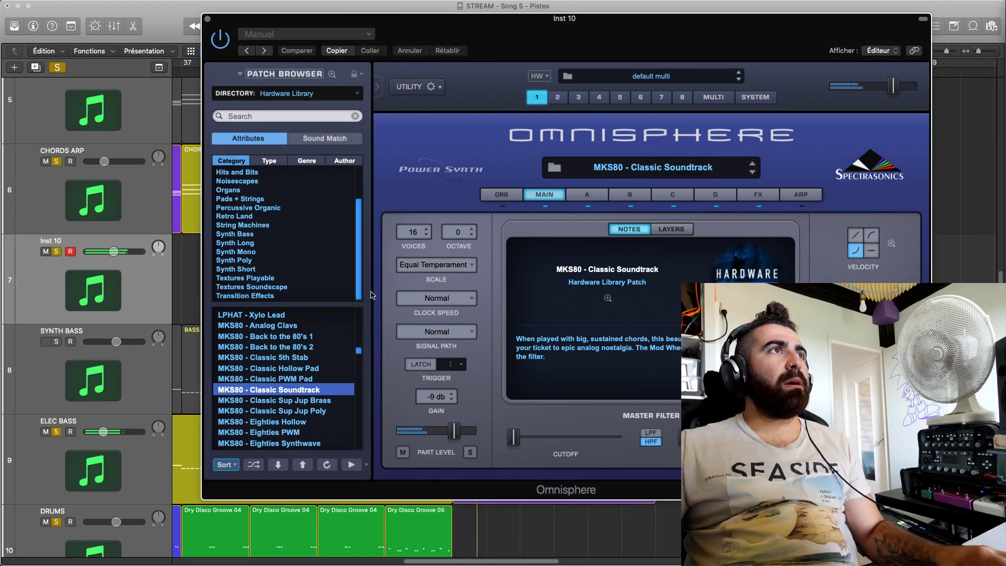
Switch the patch directory to Keyscape Library and audition Dulcitone - Musicbox, Electric Harpsichord - Fast Tremolo and Harmochord - 8+4
{"action": "left_click", "coordinate": [299, 94]}
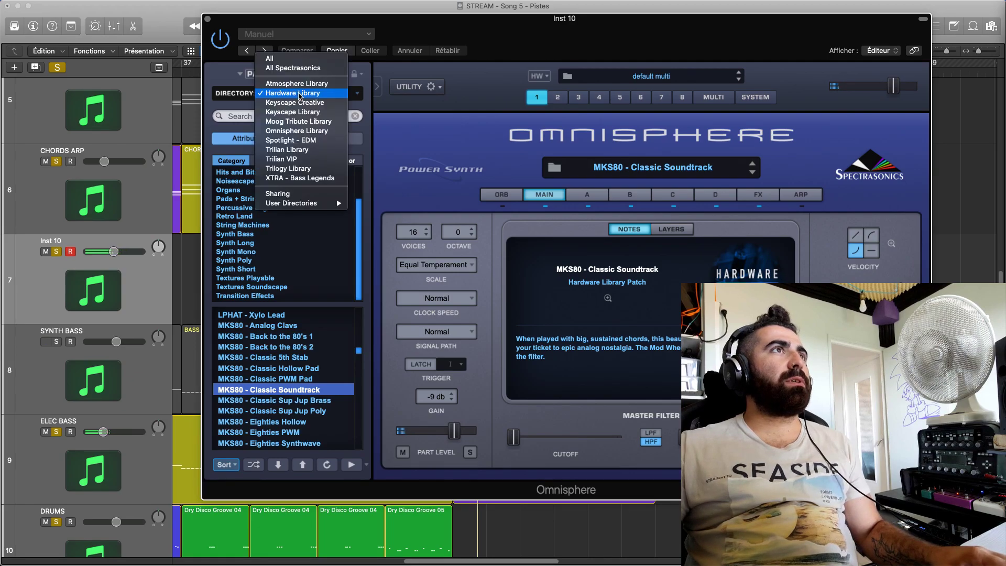
{"action": "left_click", "coordinate": [320, 115]}
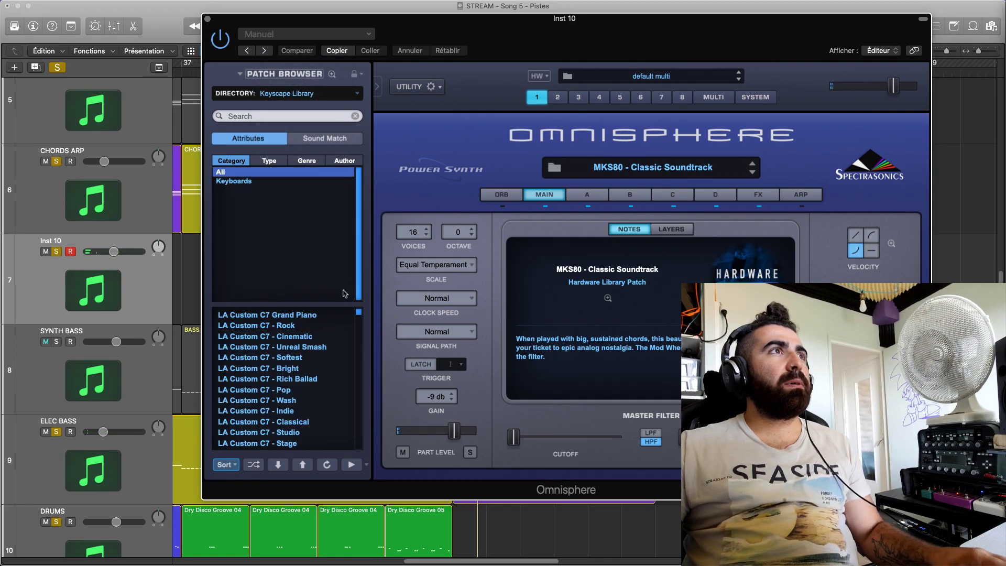
{"action": "left_click_drag", "start_coordinate": [359, 316], "coordinate": [355, 374]}
{"action": "left_click", "coordinate": [272, 337]}
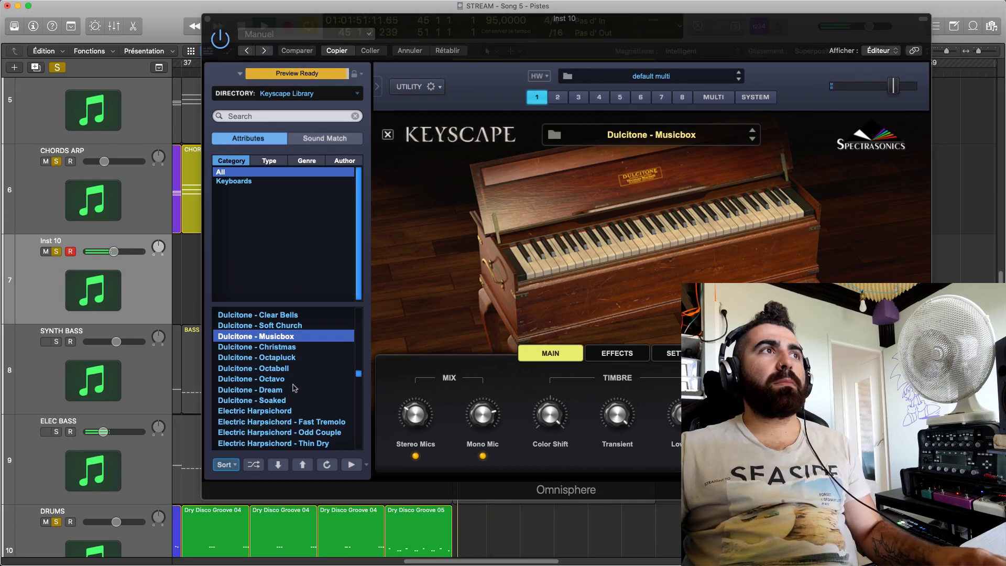
{"action": "left_click", "coordinate": [252, 421]}
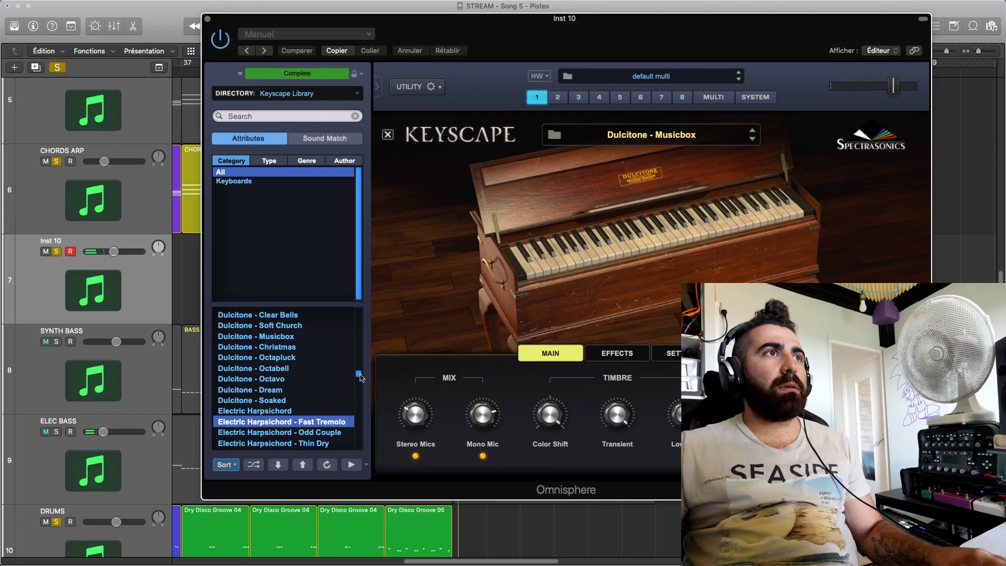
{"action": "left_click_drag", "start_coordinate": [361, 378], "coordinate": [360, 388]}
{"action": "left_click", "coordinate": [327, 394]}
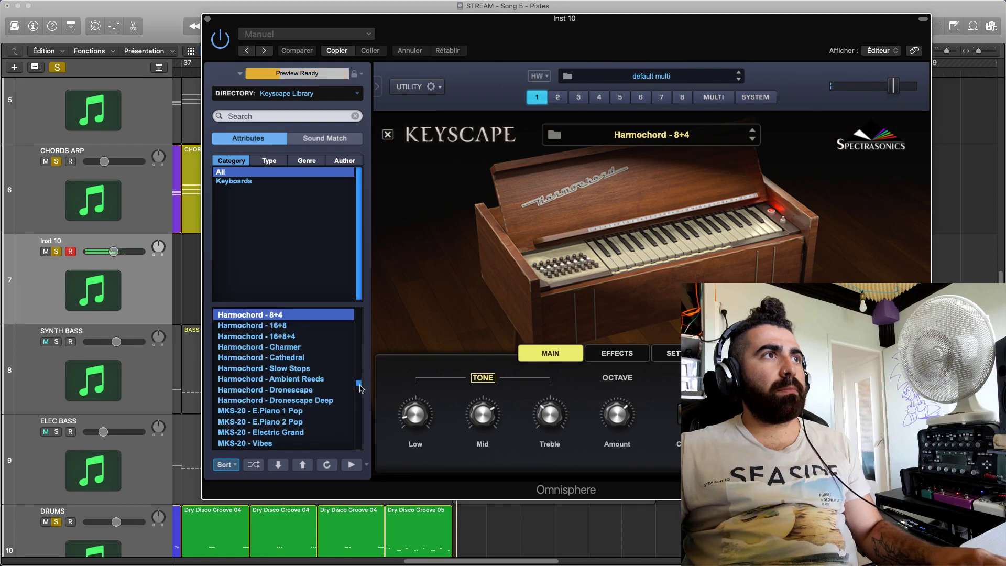
Audition the MKS-20 patches E.Piano 1 Pop, E.Piano 2 Pop, Electric Grand and Vibes on the looping chords
{"action": "left_click", "coordinate": [293, 412]}
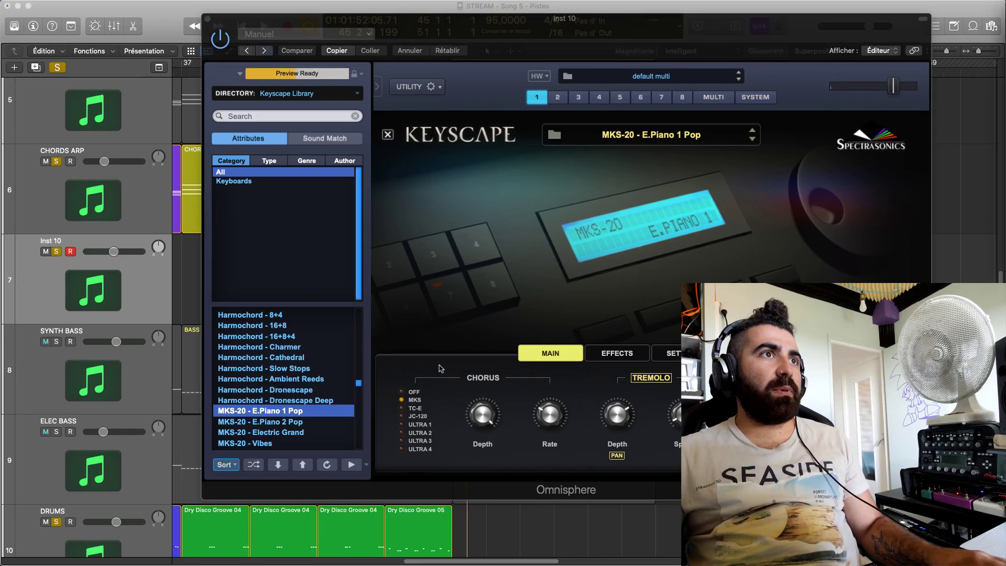
{"action": "left_click", "coordinate": [312, 420]}
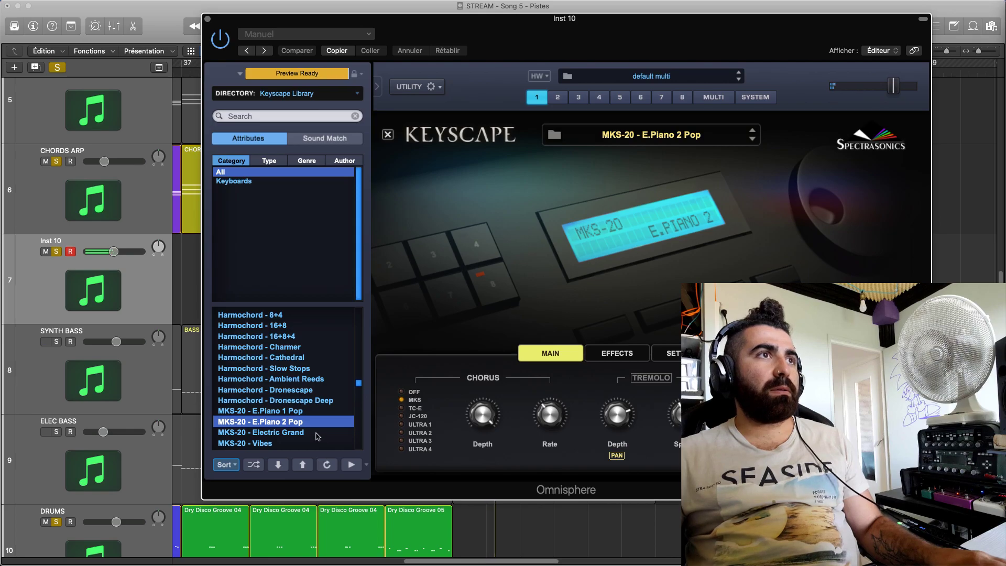
{"action": "left_click", "coordinate": [283, 433]}
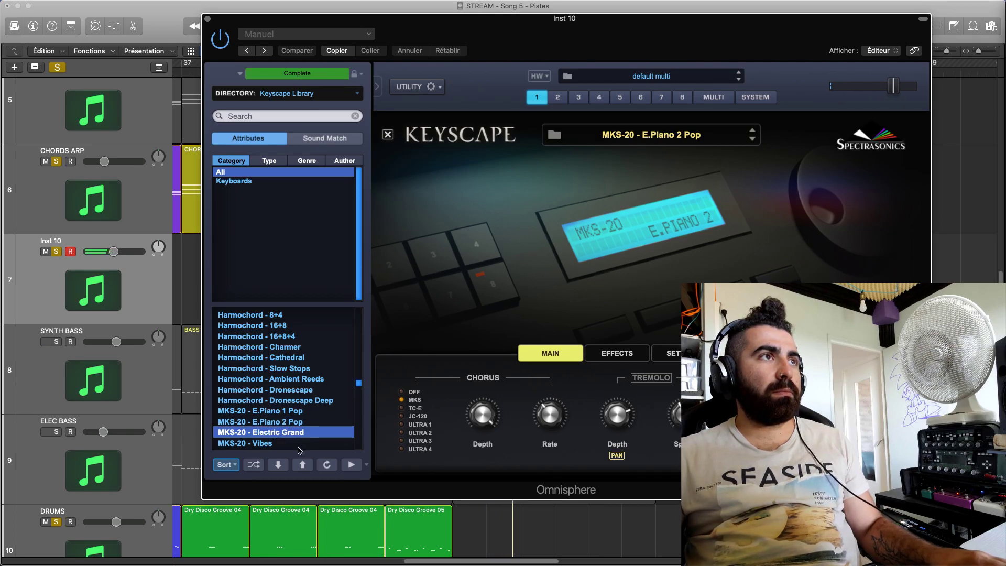
{"action": "left_click", "coordinate": [257, 445]}
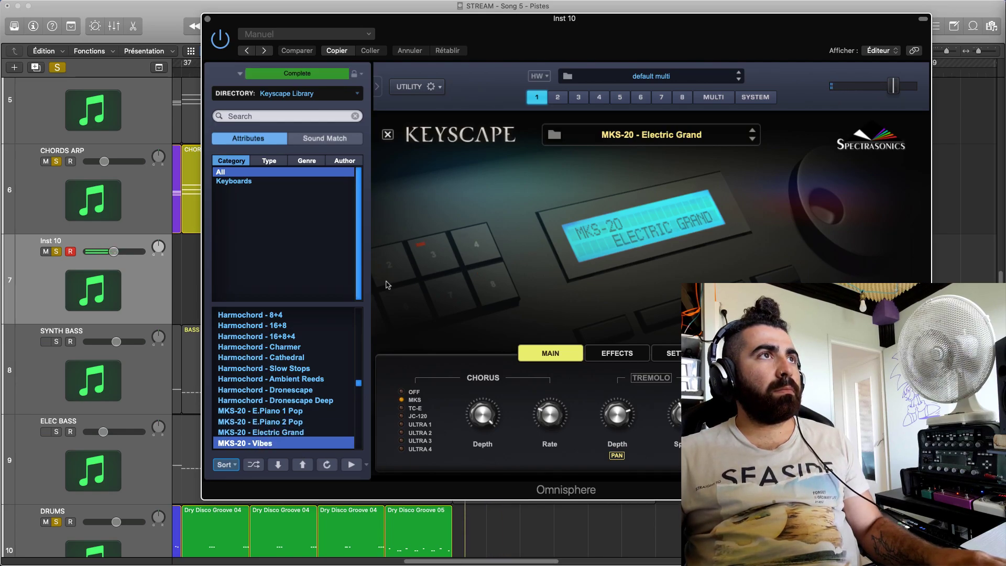
Audition the MKS-20 patches E.Piano 2 Gospel, Piano 2 Gospel and Piano 3 Gospel on the looping chords
{"action": "scroll", "coordinate": [360, 387], "scroll_direction": "down", "scroll_amount": 3}
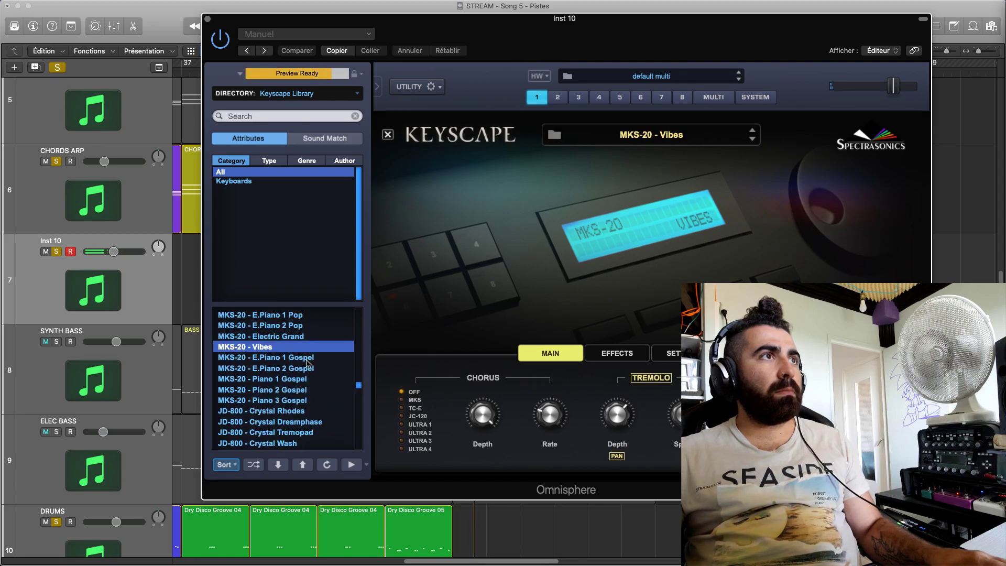
{"action": "left_click", "coordinate": [302, 370]}
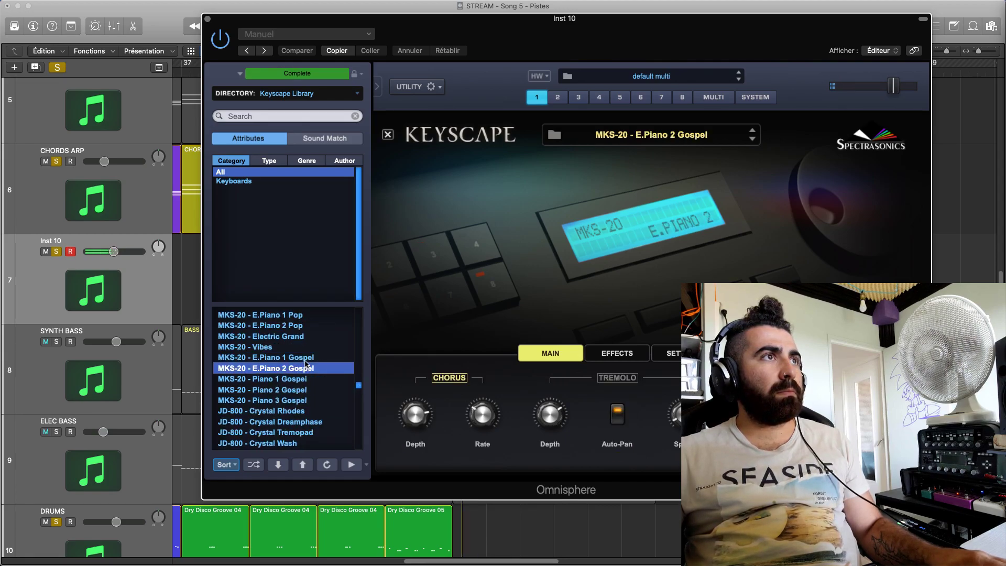
{"action": "left_click", "coordinate": [294, 392]}
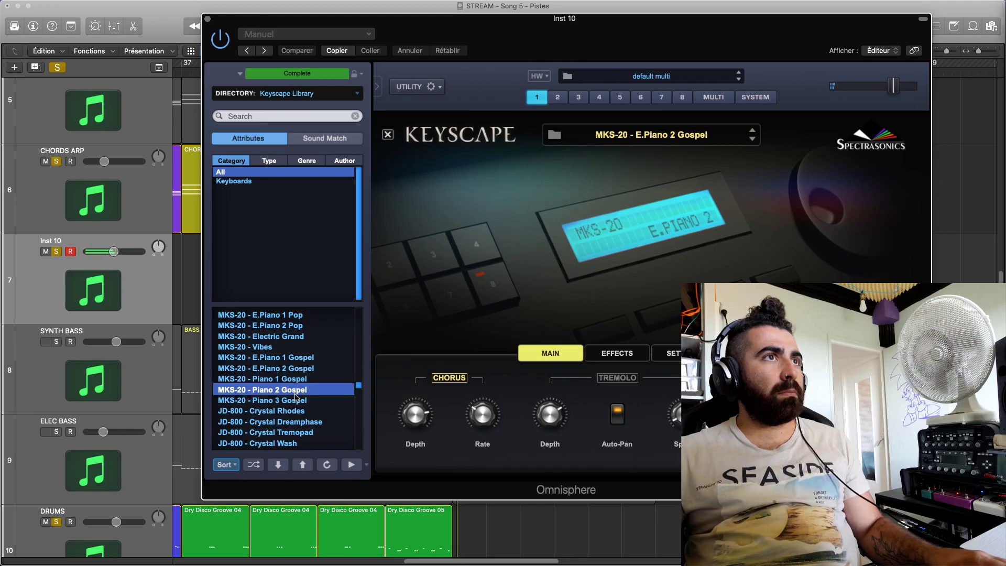
{"action": "left_click", "coordinate": [297, 401]}
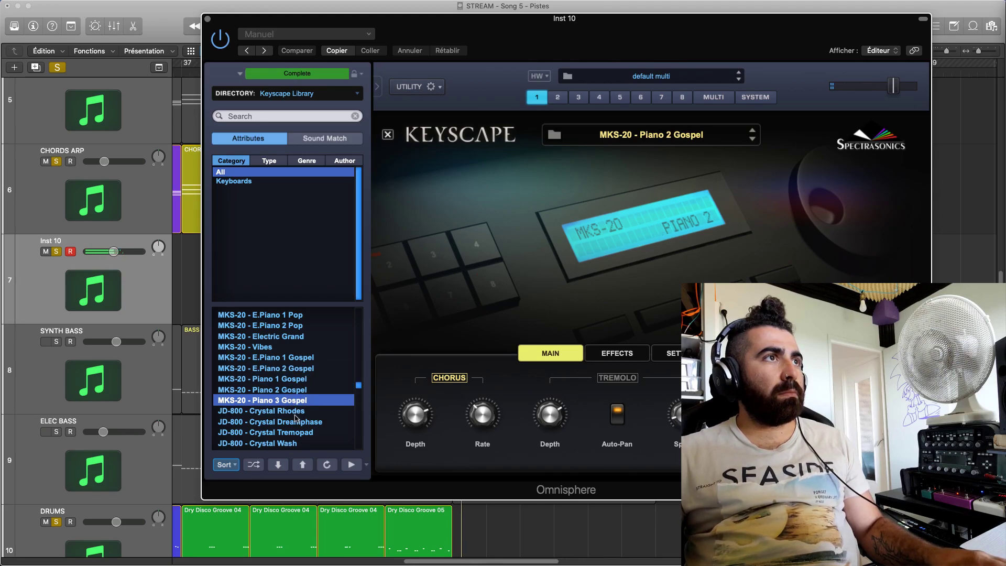
Audition the JD-800 patches Crystal Rhodes, Crystal Dreamphase and Crystal Tremopad on the looping chords
{"action": "left_click", "coordinate": [308, 411]}
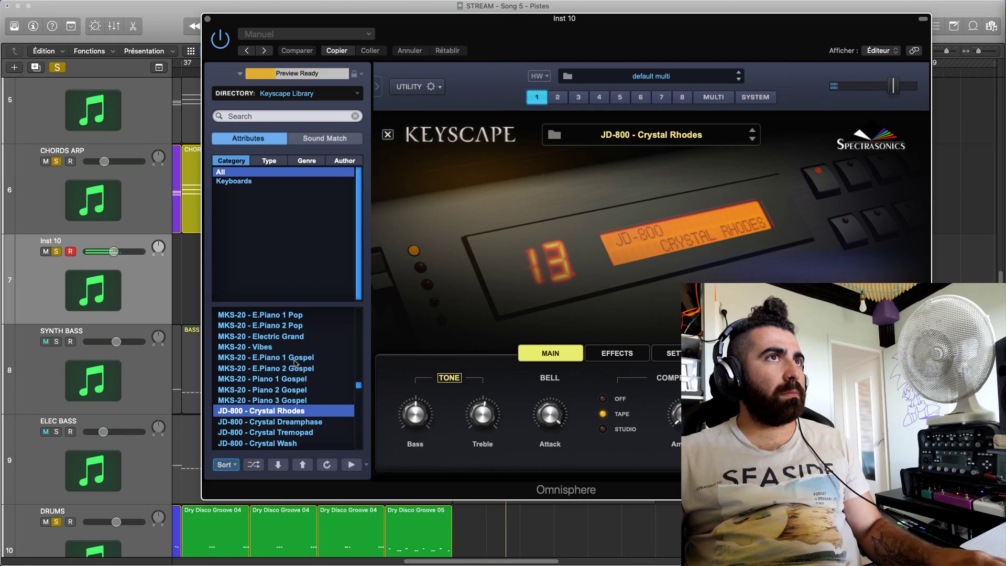
{"action": "scroll", "coordinate": [295, 363], "scroll_direction": "down", "scroll_amount": 2}
{"action": "left_click", "coordinate": [287, 402]}
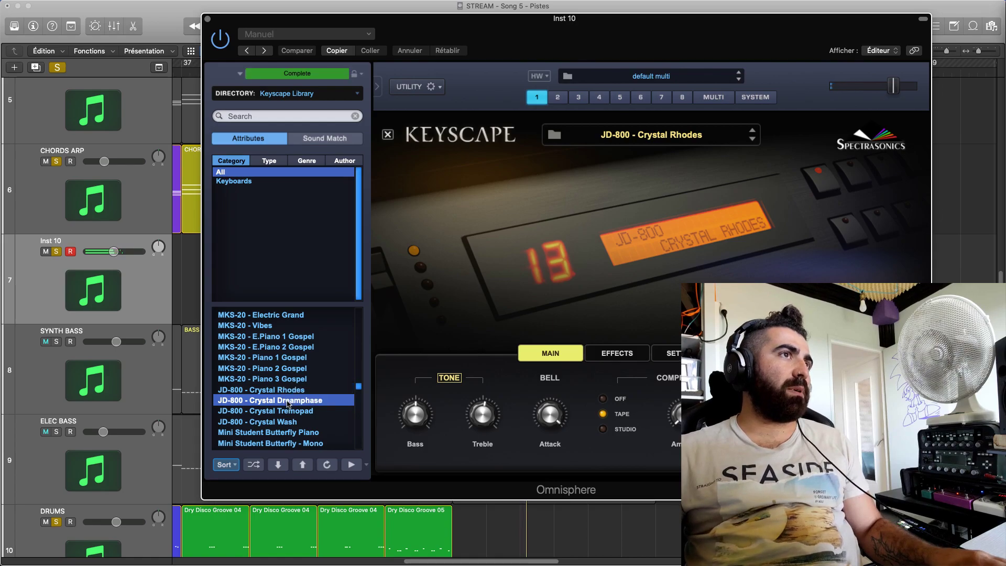
{"action": "left_click", "coordinate": [287, 412]}
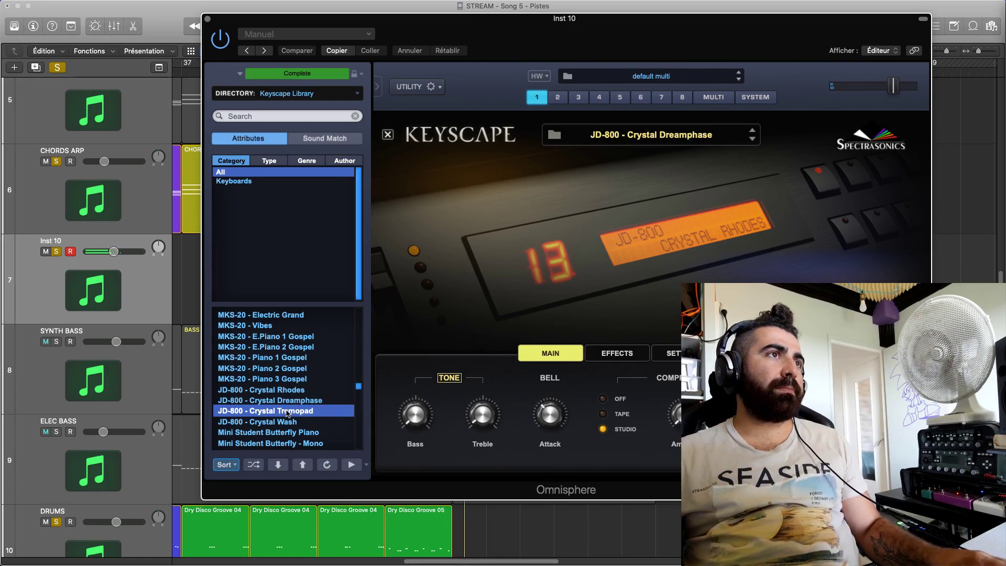
Compare MKS-20 - E.Piano 2 Gospel, E.Piano 1 Pop and Electric Grand, load MKS-20 - E.Piano 2 Pop, and clear the plug-in window off the tracks
{"action": "left_click", "coordinate": [288, 342]}
{"action": "scroll", "coordinate": [278, 367], "scroll_direction": "up", "scroll_amount": 5}
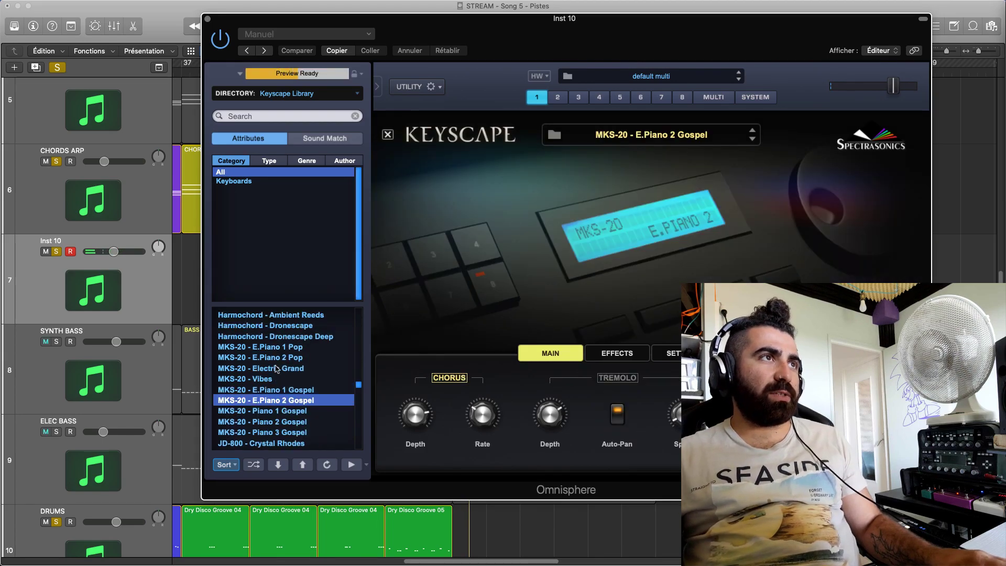
{"action": "left_click", "coordinate": [270, 352]}
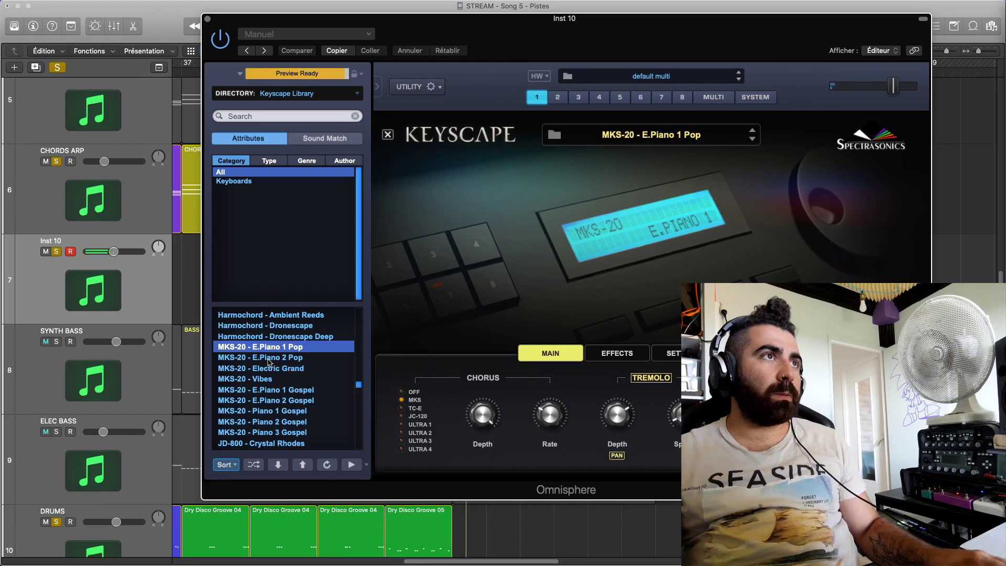
{"action": "left_click", "coordinate": [266, 357]}
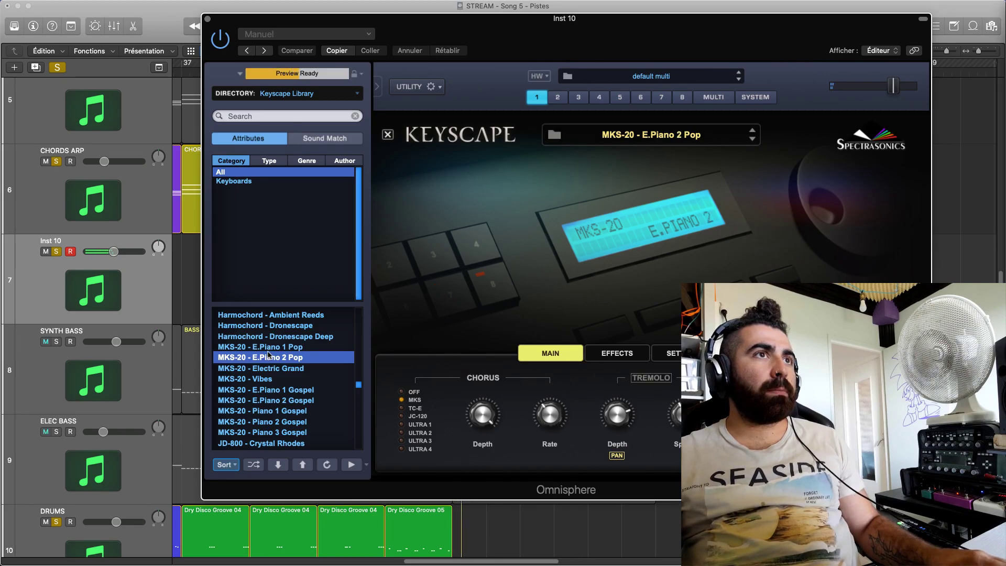
{"action": "left_click", "coordinate": [280, 348]}
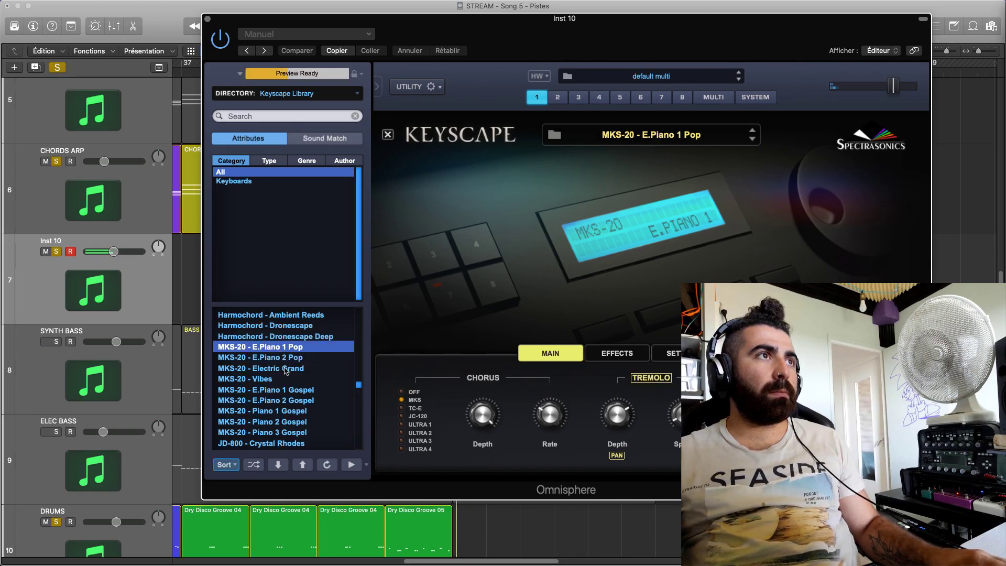
{"action": "left_click", "coordinate": [285, 369]}
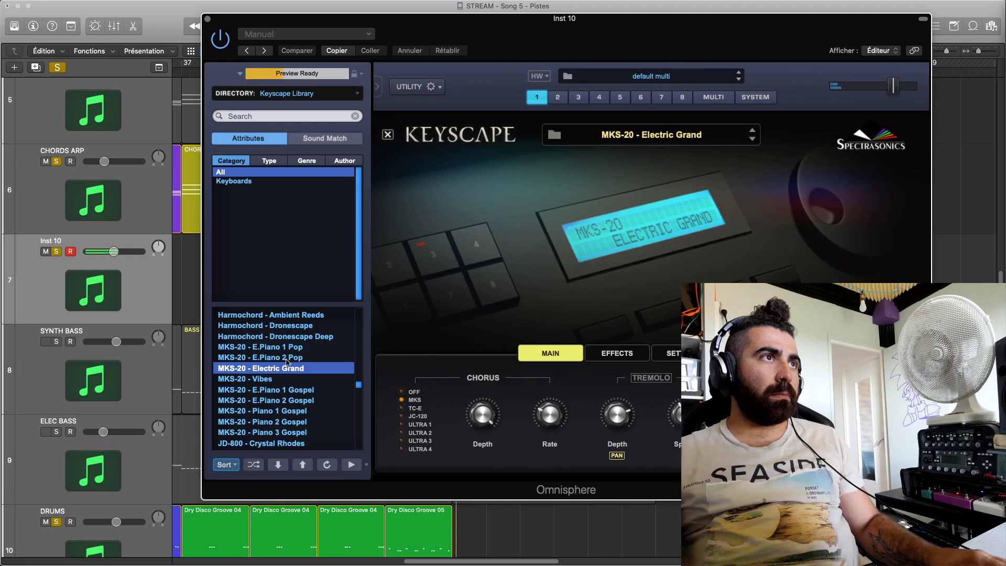
{"action": "left_click", "coordinate": [288, 358]}
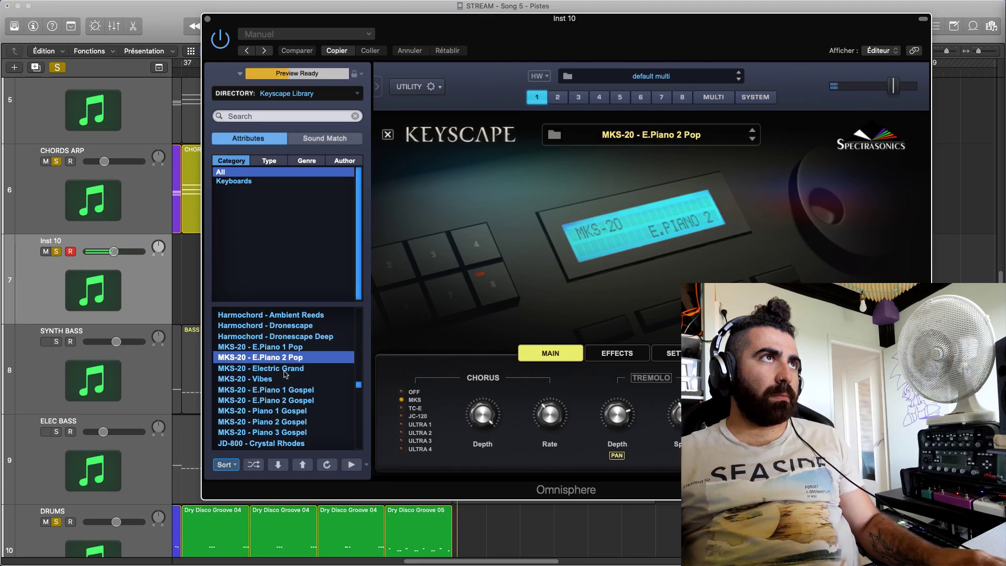
{"action": "key", "text": "super+w"}
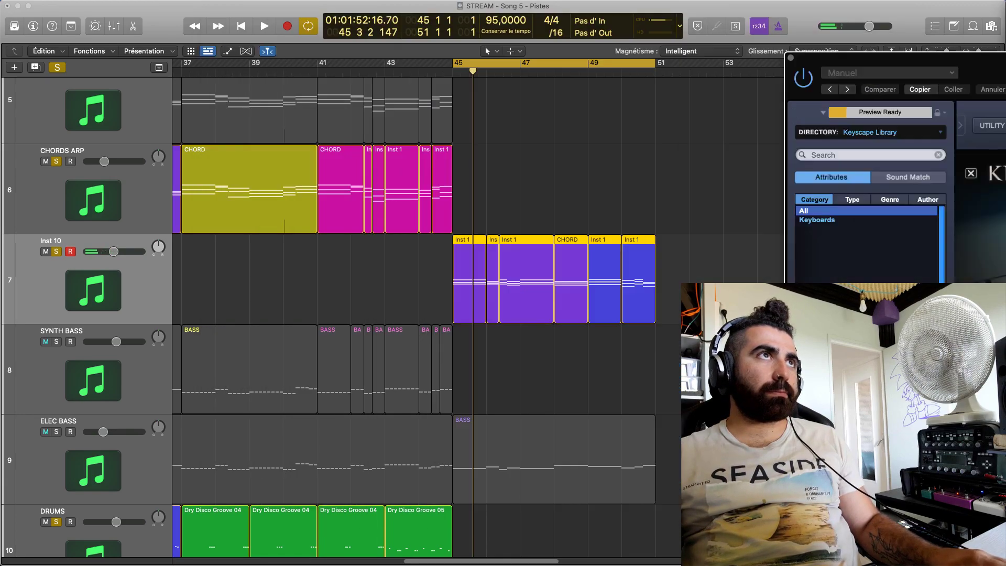
Join the selected Inst 10 chord regions from bar 45 into one region and transpose all its notes up an octave
{"action": "key", "text": "super+j"}
{"action": "double_click", "coordinate": [491, 278]}
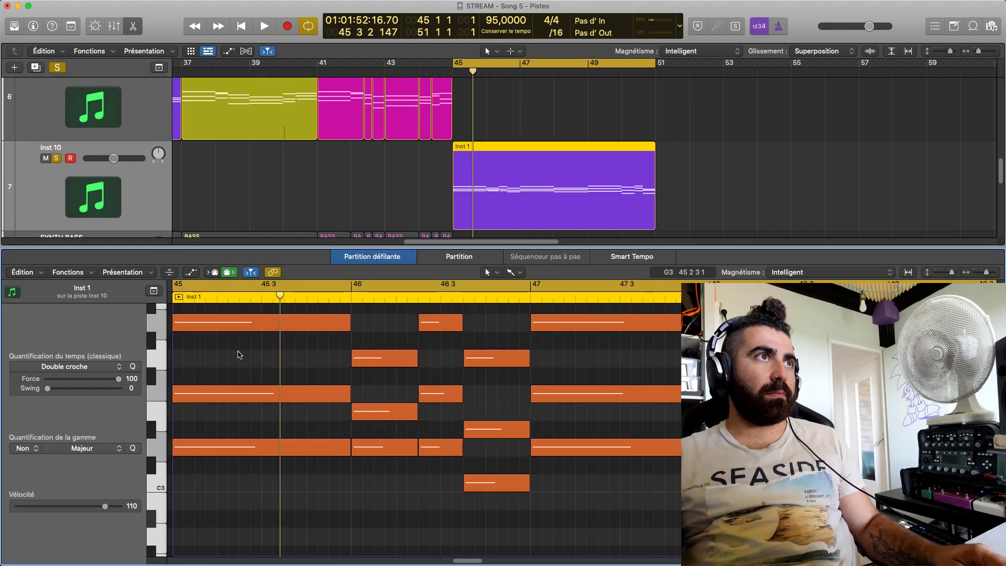
{"action": "scroll", "coordinate": [315, 356], "scroll_direction": "up", "scroll_amount": 1}
{"action": "left_click", "coordinate": [231, 350]}
{"action": "key", "text": "super+a"}
{"action": "scroll", "coordinate": [231, 361], "scroll_direction": "up", "scroll_amount": 5}
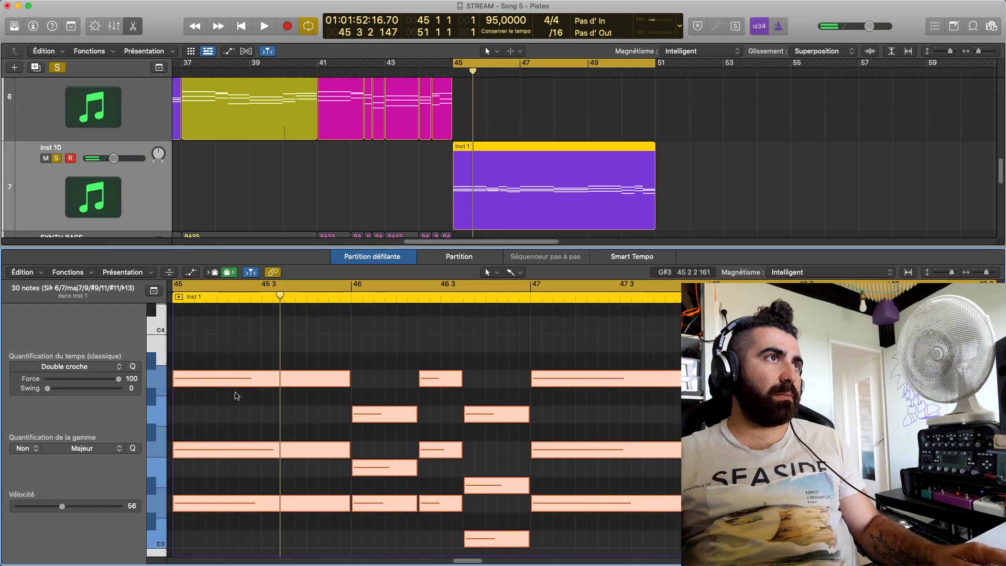
{"action": "left_click_drag", "start_coordinate": [234, 430], "coordinate": [237, 402]}
{"action": "key", "text": "space"}
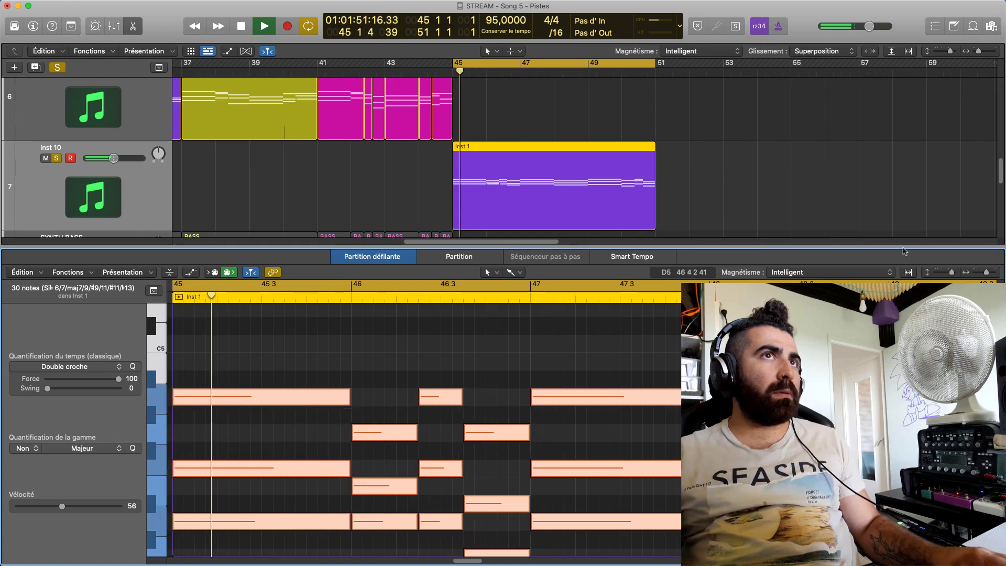
Copy the ELEC BASS region at bar 45 onto the Inst 10 track and merge it with the chord region
{"action": "scroll", "coordinate": [552, 143], "scroll_direction": "down", "scroll_amount": 1}
{"action": "scroll", "coordinate": [552, 143], "scroll_direction": "down", "scroll_amount": 5}
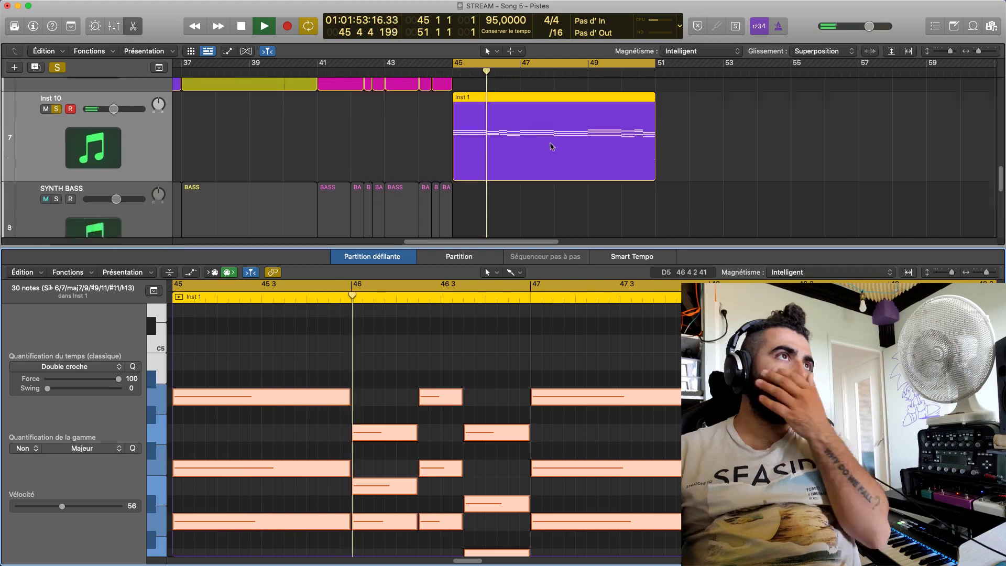
{"action": "left_click", "coordinate": [493, 202]}
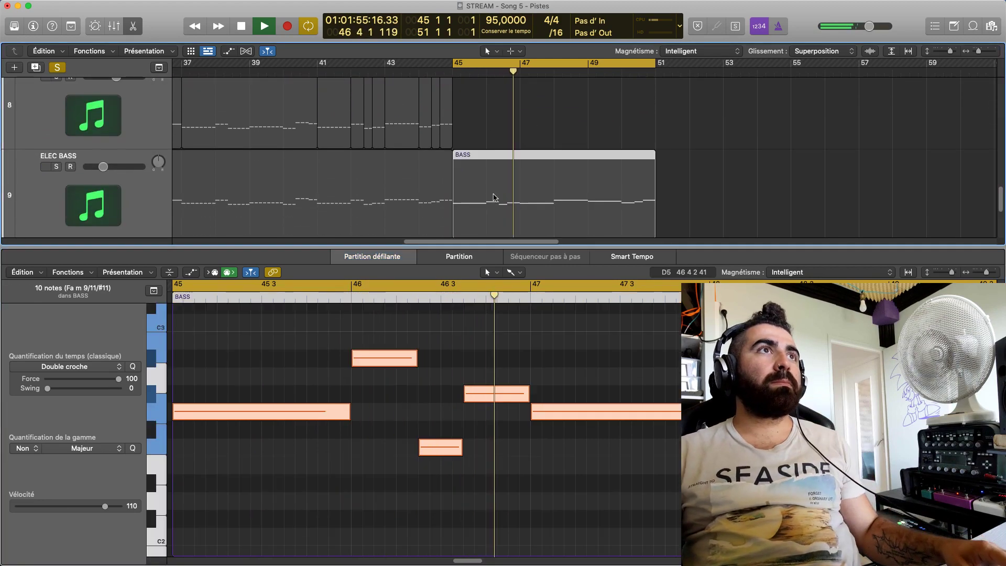
{"action": "scroll", "coordinate": [511, 205], "scroll_direction": "up", "scroll_amount": 3}
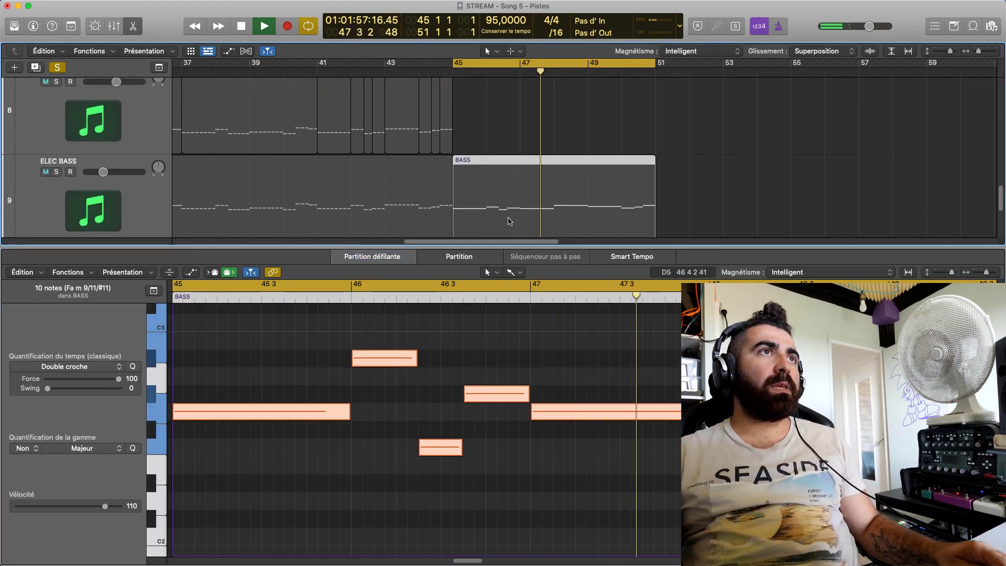
{"action": "left_click_drag", "start_coordinate": [501, 224], "coordinate": [507, 113]}
{"action": "key", "text": "cmd+z"}
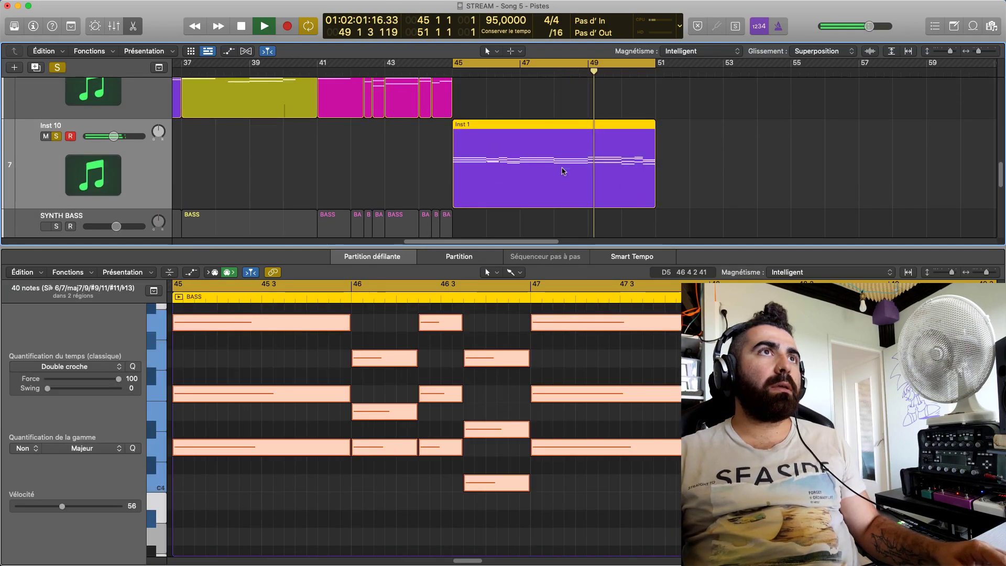
{"action": "left_click", "coordinate": [528, 163]}
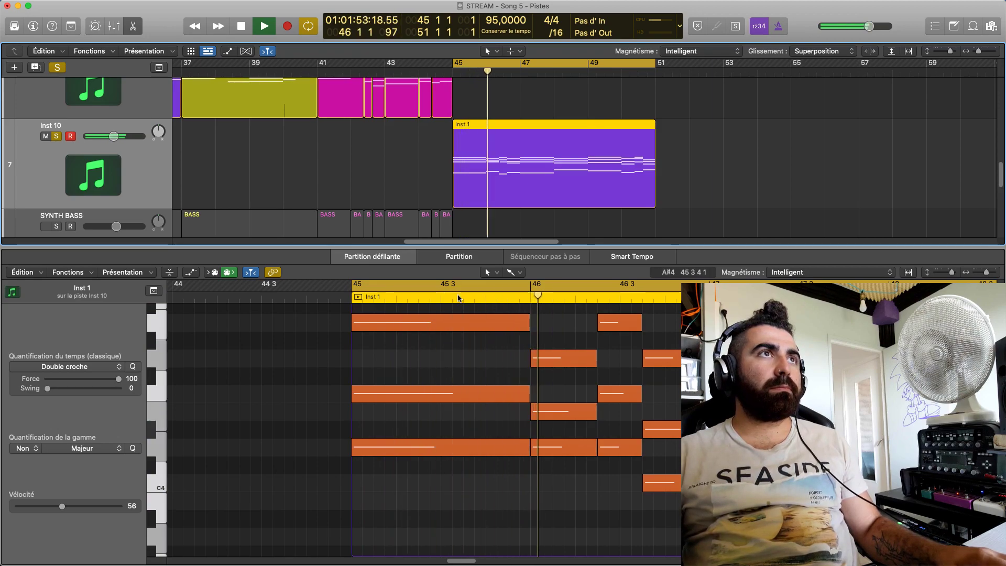
Transpose the bass notes in the merged Inst 10 region down an octave, leaving the chord notes where they are
{"action": "key", "text": "space"}
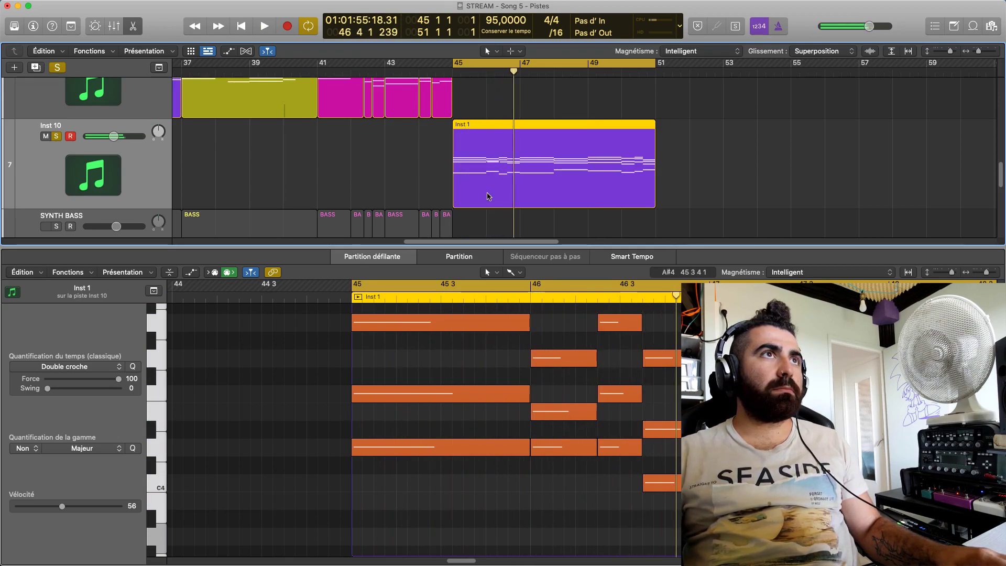
{"action": "key", "text": "e"}
{"action": "key", "text": "e"}
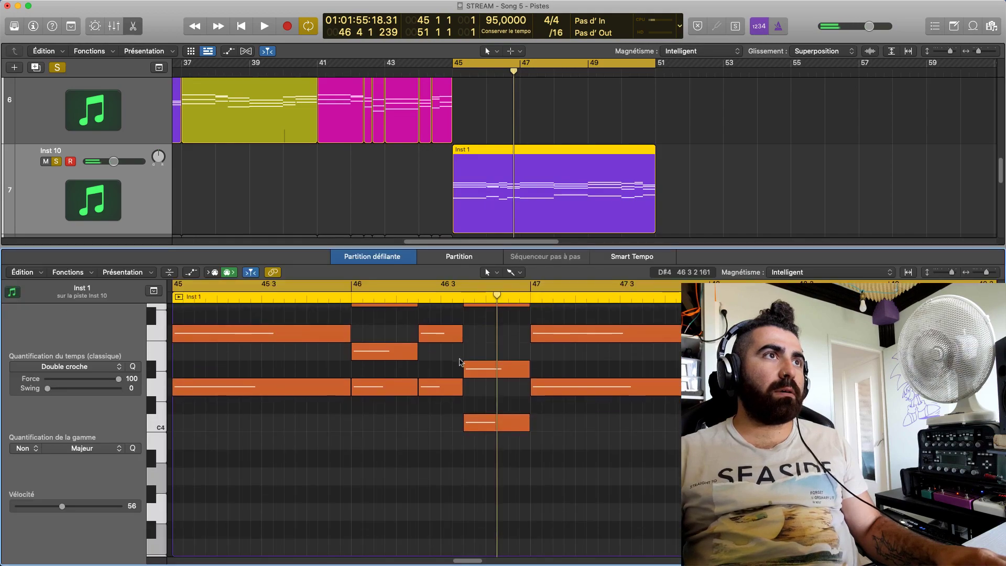
{"action": "key", "text": "super+Left"}
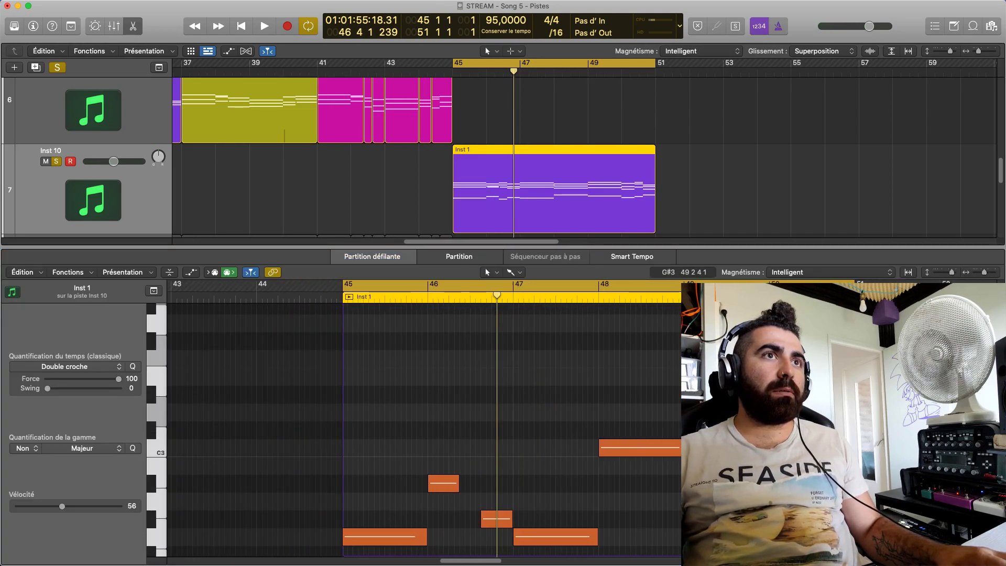
{"action": "left_click_drag", "start_coordinate": [677, 504], "coordinate": [370, 341]}
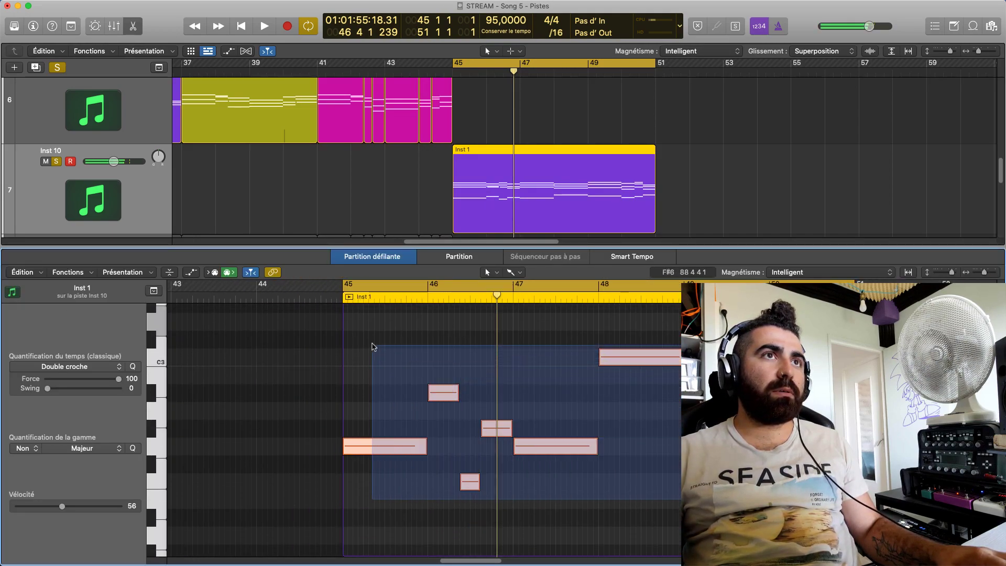
{"action": "scroll", "coordinate": [386, 406], "scroll_direction": "down", "scroll_amount": 2}
{"action": "left_click_drag", "start_coordinate": [387, 465], "coordinate": [390, 543]}
{"action": "key", "text": "space"}
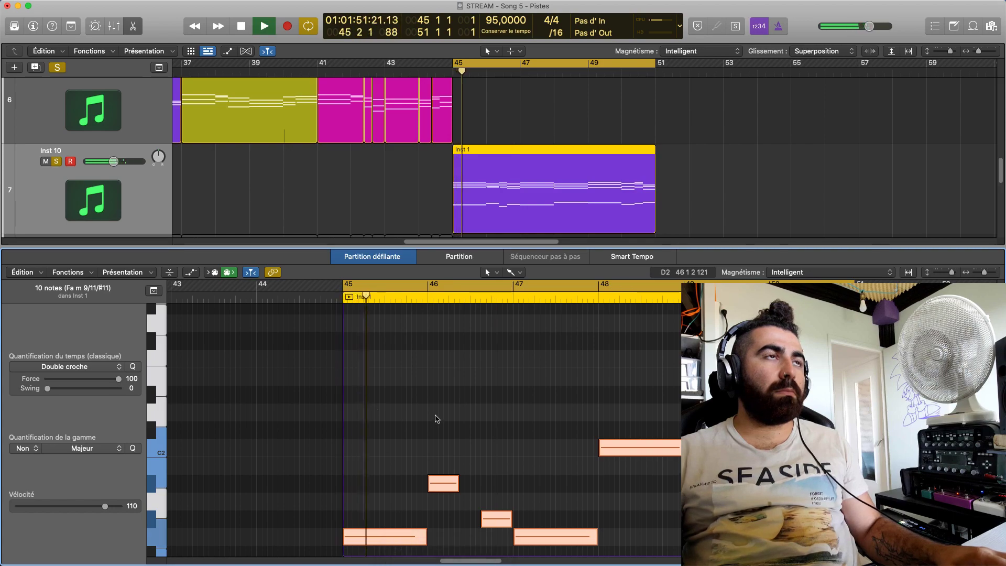
Play the bar 45 loop to check how the lowered bass notes sound under the chords
{"action": "scroll", "coordinate": [433, 418], "scroll_direction": "up", "scroll_amount": 3}
{"action": "scroll", "coordinate": [435, 418], "scroll_direction": "down", "scroll_amount": 5}
{"action": "scroll", "coordinate": [436, 419], "scroll_direction": "down", "scroll_amount": 3}
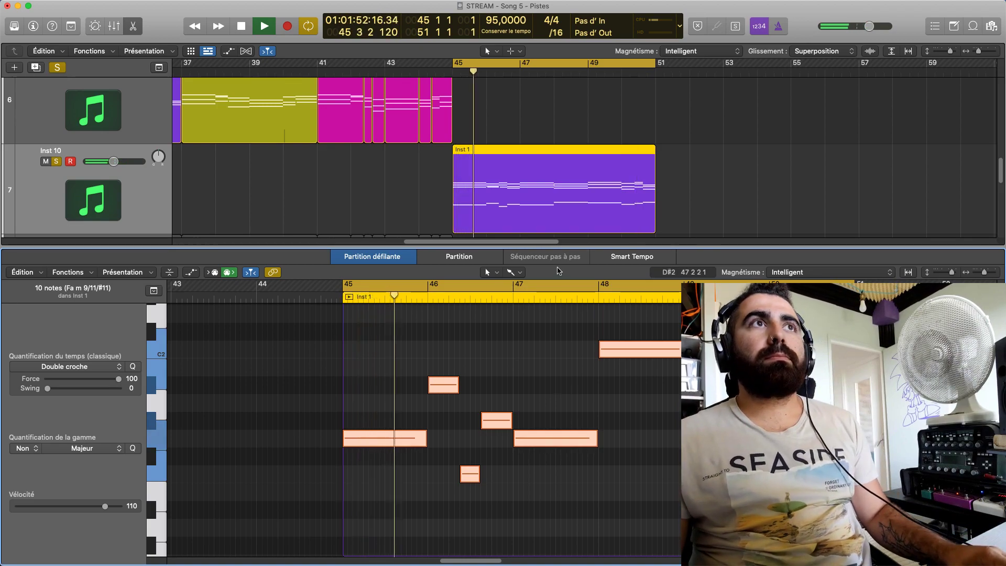
{"action": "key", "text": "space"}
{"action": "scroll", "coordinate": [603, 495], "scroll_direction": "up", "scroll_amount": 3}
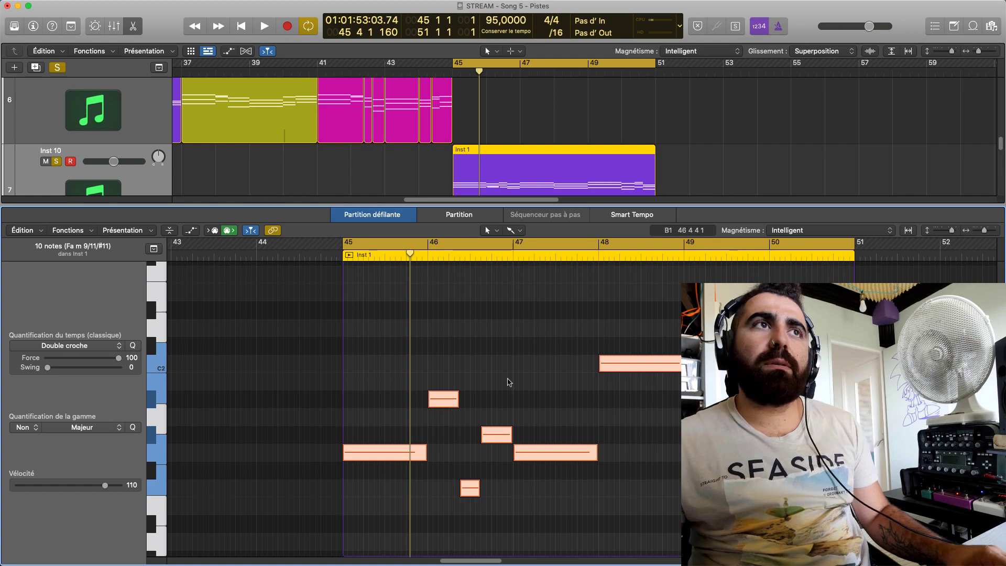
{"action": "key", "text": "shift+space"}
{"action": "key", "text": "shift+space"}
{"action": "key", "text": "shift+space"}
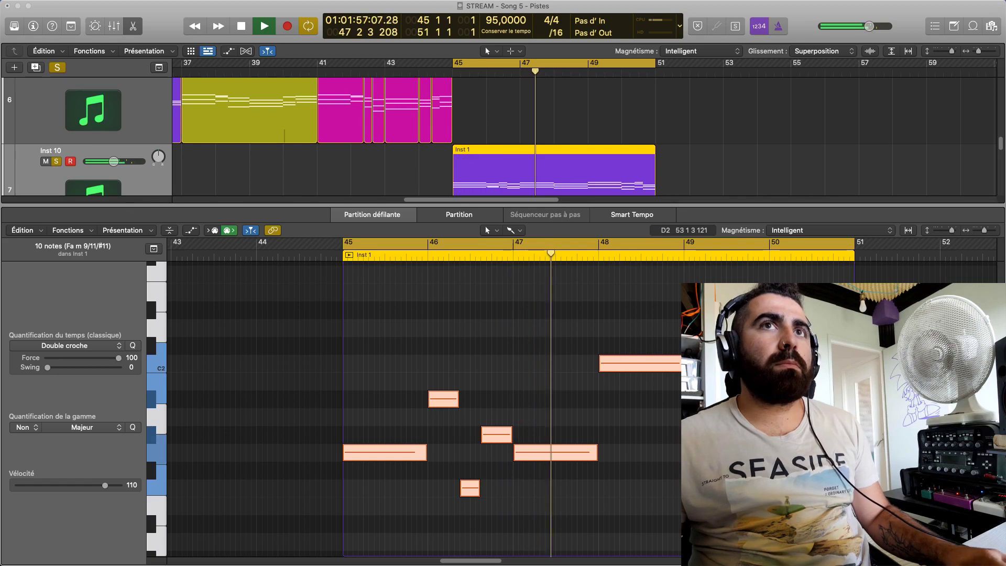
Close the note editor, solo the ELEC BASS track, and listen to it together with Inst 10 from bar 45
{"action": "key", "text": "e"}
{"action": "key", "text": "space"}
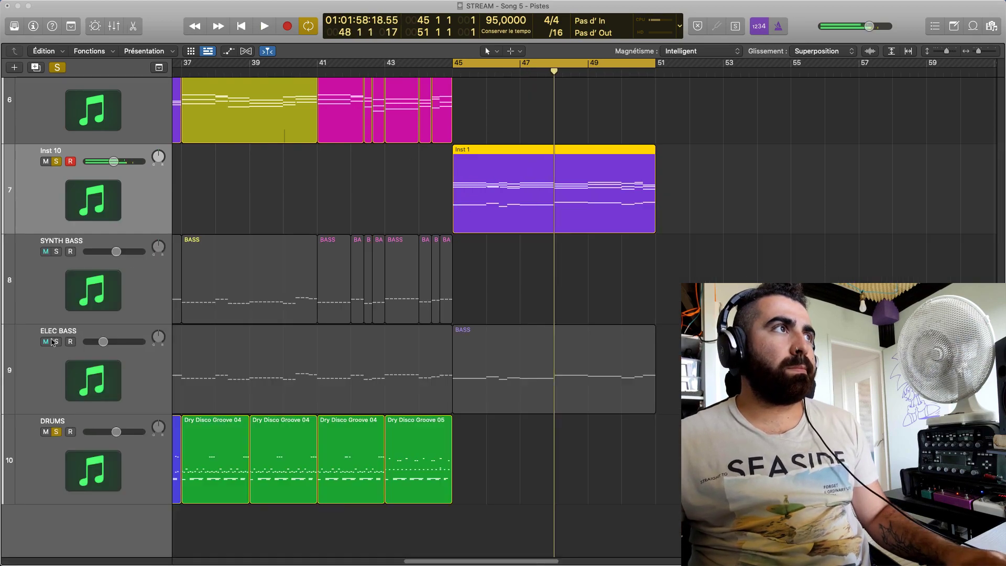
{"action": "left_click", "coordinate": [51, 341]}
{"action": "key", "text": "space"}
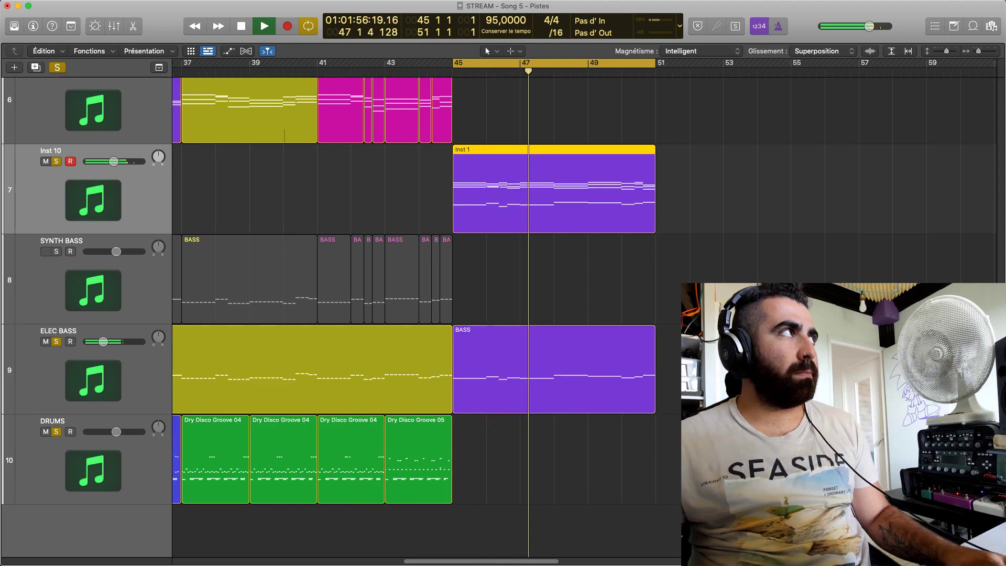
{"action": "key", "text": "space"}
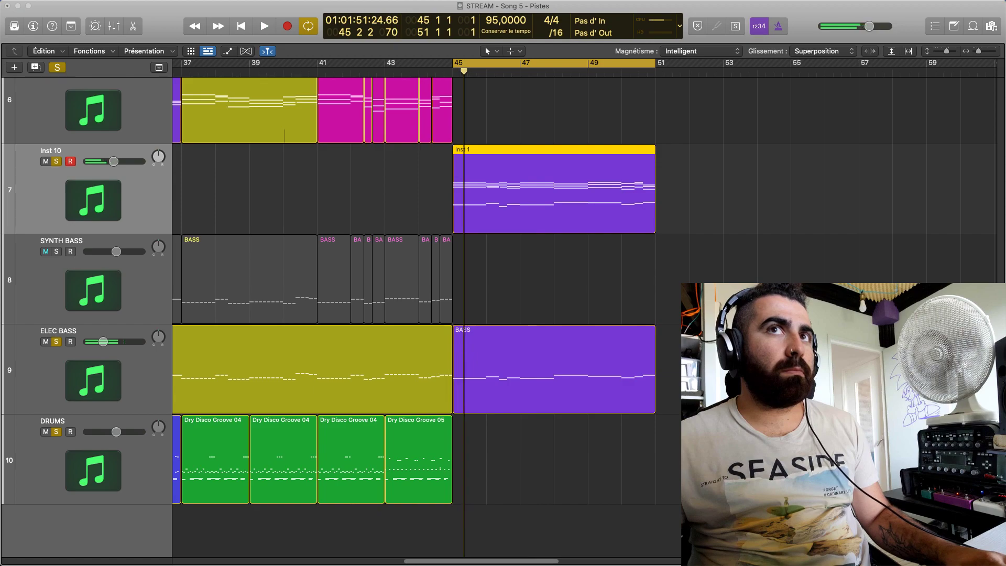
{"action": "key", "text": "space"}
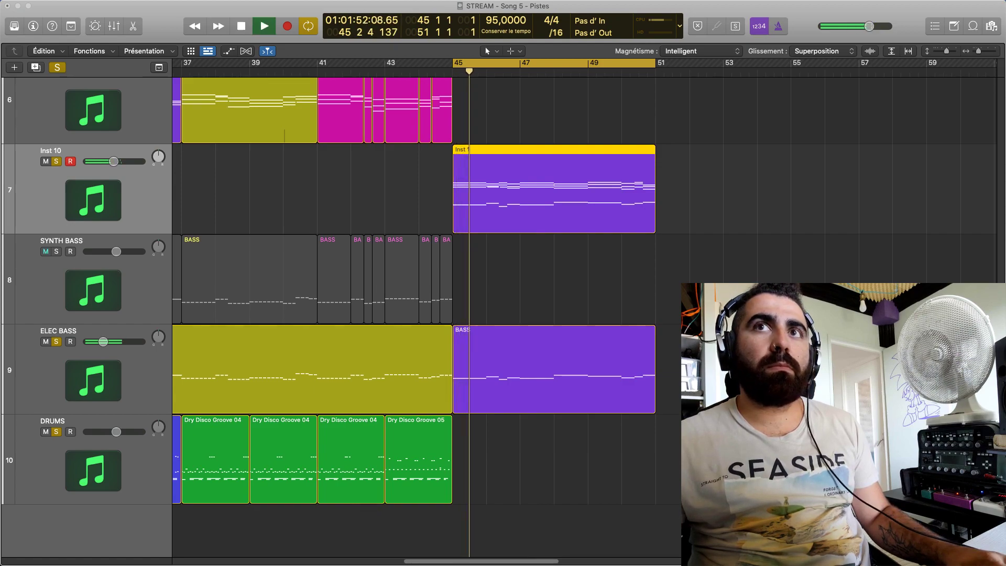
{"action": "key", "text": "space"}
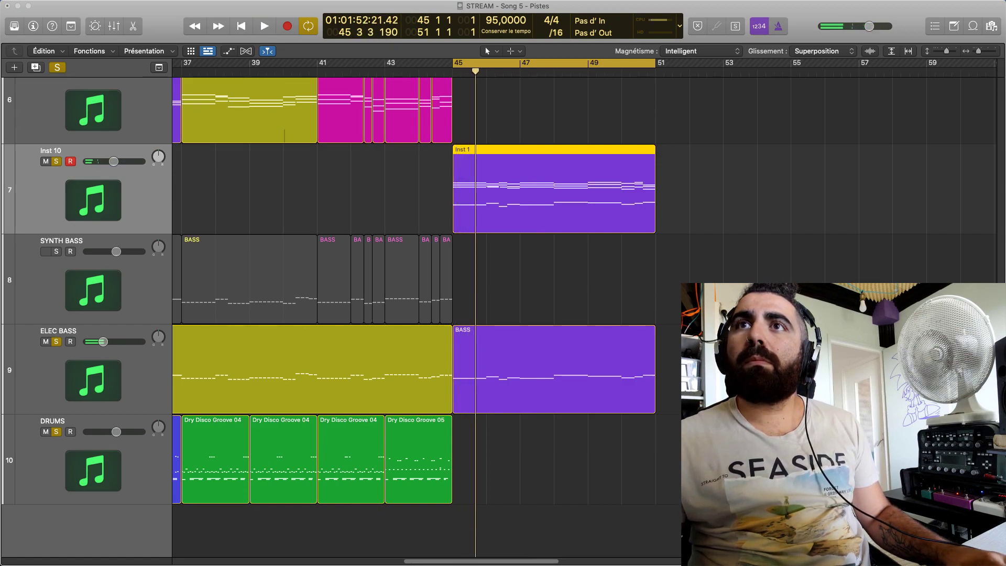
{"action": "key", "text": "space"}
Show the Inst 10 Keyscape instrument and try the ULTRA 1 chorus type on MKS-20 - E.Piano 2 Pop during playback
{"action": "key", "text": "v"}
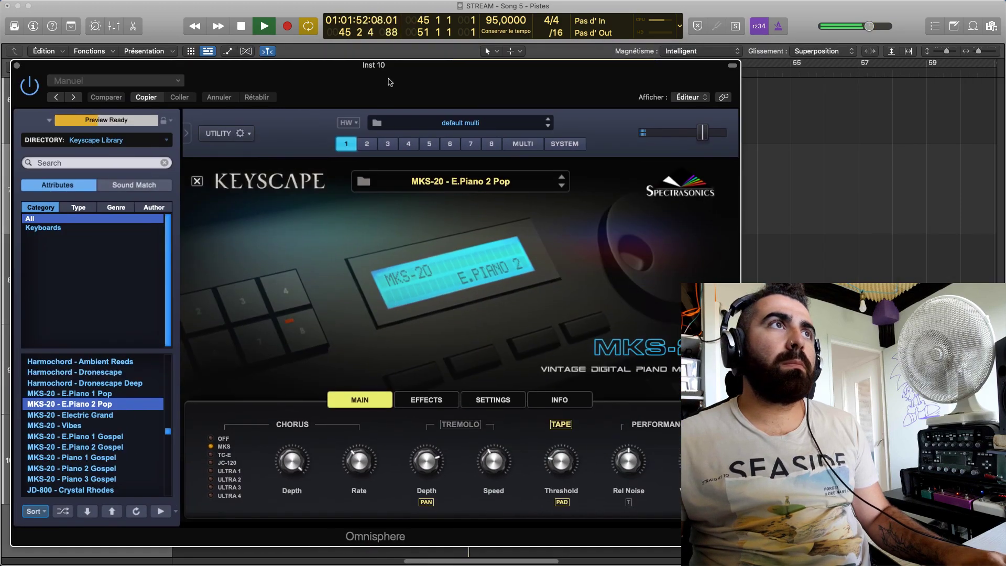
{"action": "left_click_drag", "start_coordinate": [389, 81], "coordinate": [514, 75]}
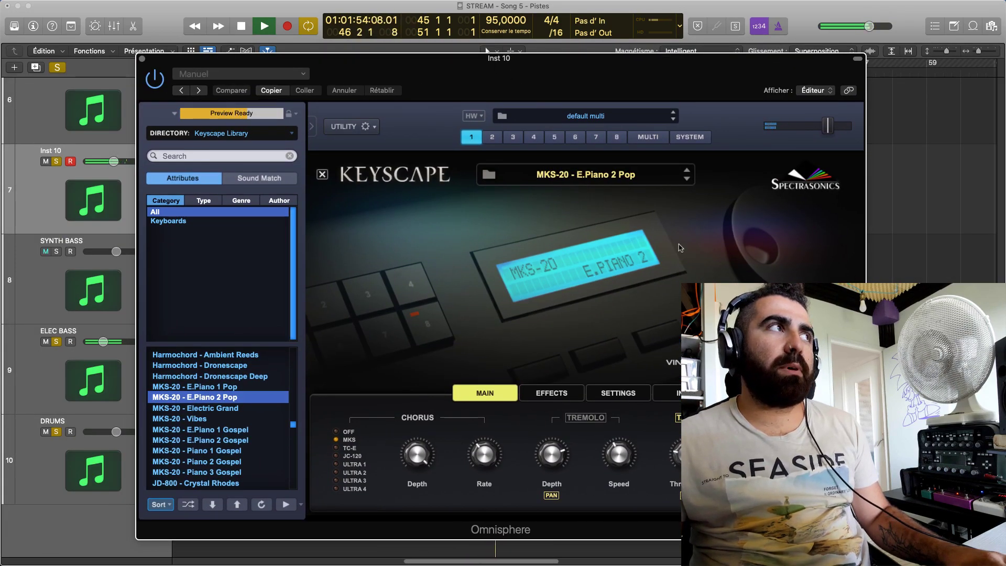
{"action": "left_click_drag", "start_coordinate": [775, 57], "coordinate": [700, 35]}
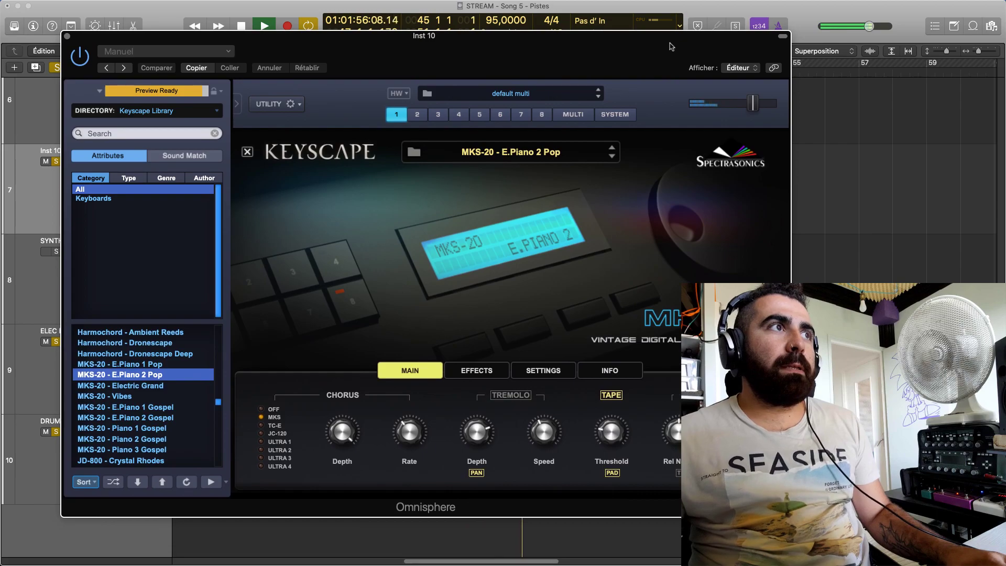
{"action": "key", "text": "space"}
{"action": "key", "text": "space"}
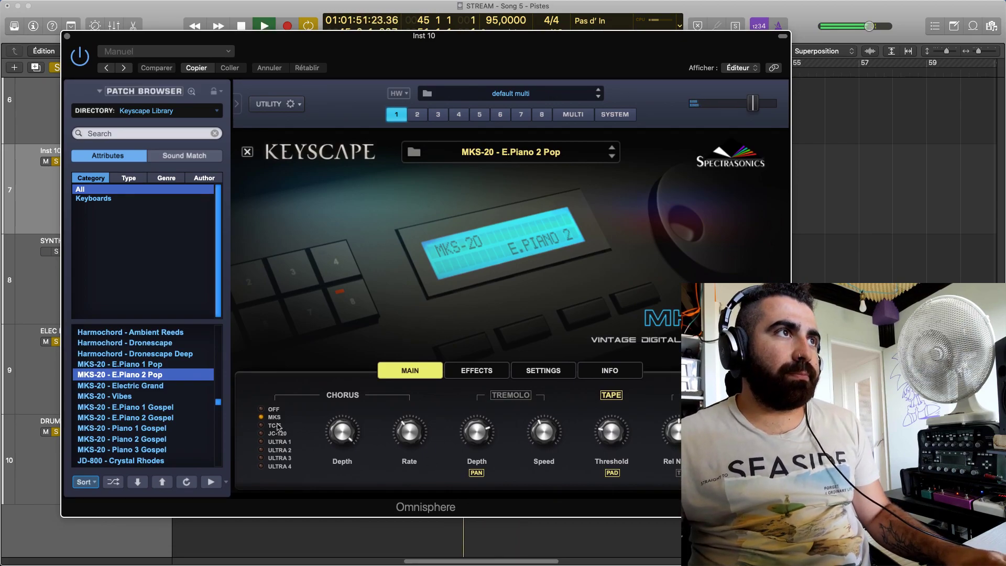
{"action": "key", "text": "space"}
{"action": "key", "text": "space"}
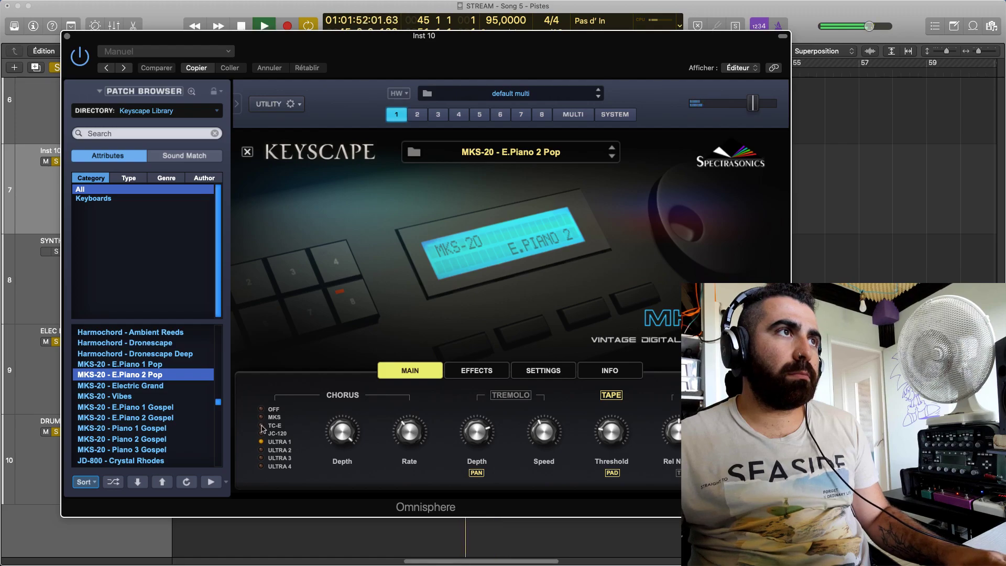
Set the E.Piano 2 Pop patch's chorus type to MKS and close the instrument window
{"action": "left_click", "coordinate": [262, 433]}
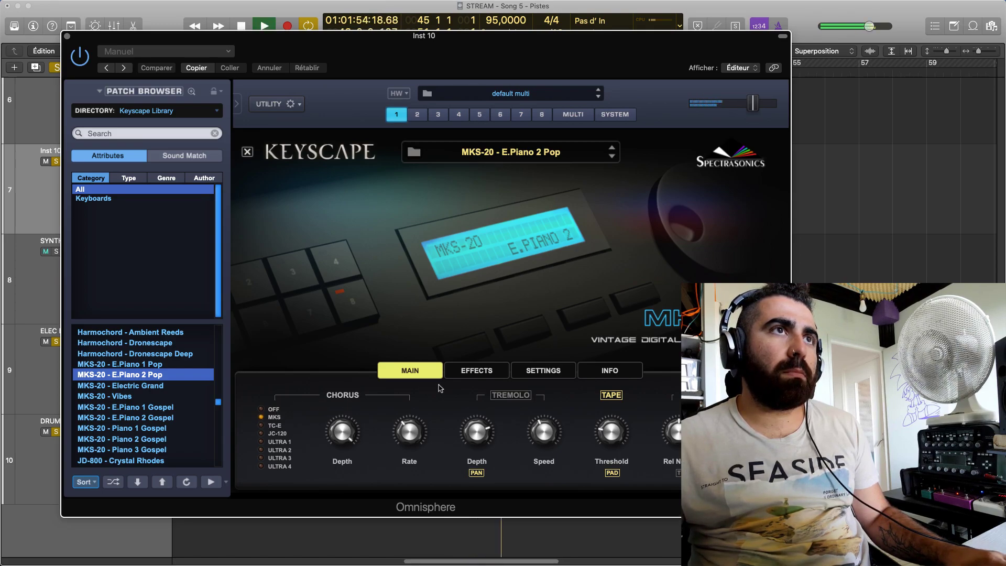
{"action": "mouse_move", "coordinate": [608, 421]}
{"action": "left_click_drag", "start_coordinate": [599, 403], "coordinate": [601, 439]}
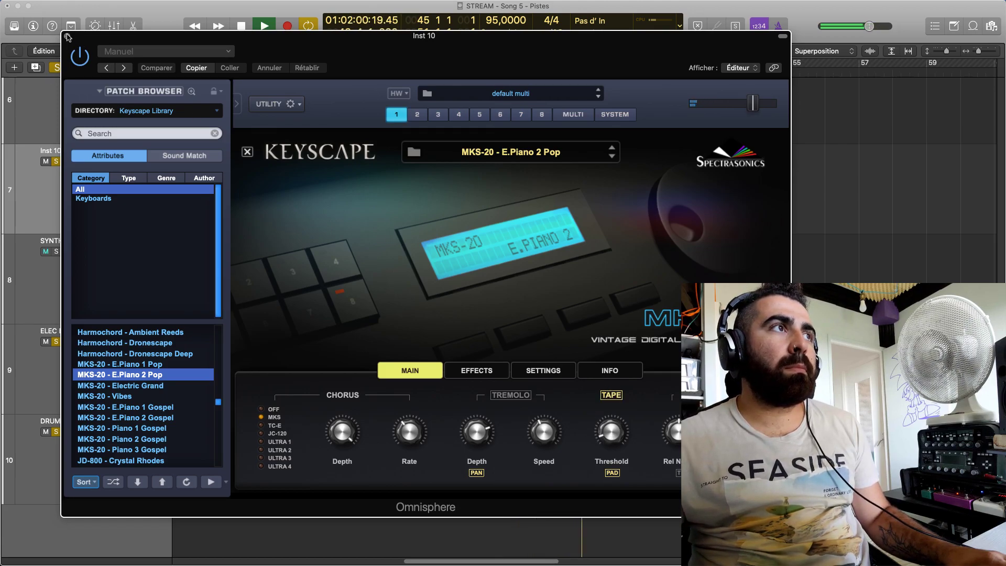
{"action": "left_click", "coordinate": [67, 36]}
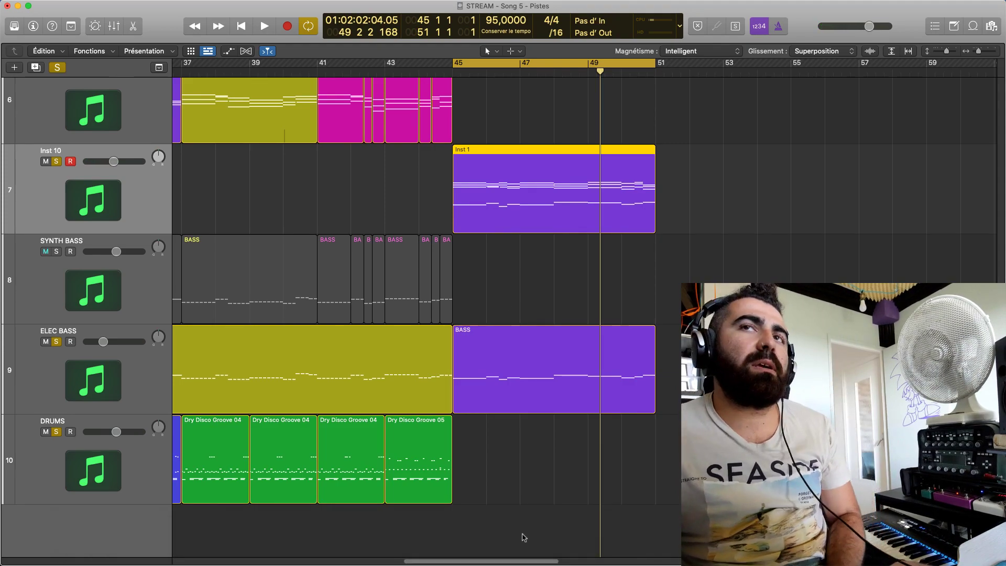
Show the mixer and reopen the Omnisphere instrument on the Inst 10 channel
{"action": "mouse_move", "coordinate": [123, 550]}
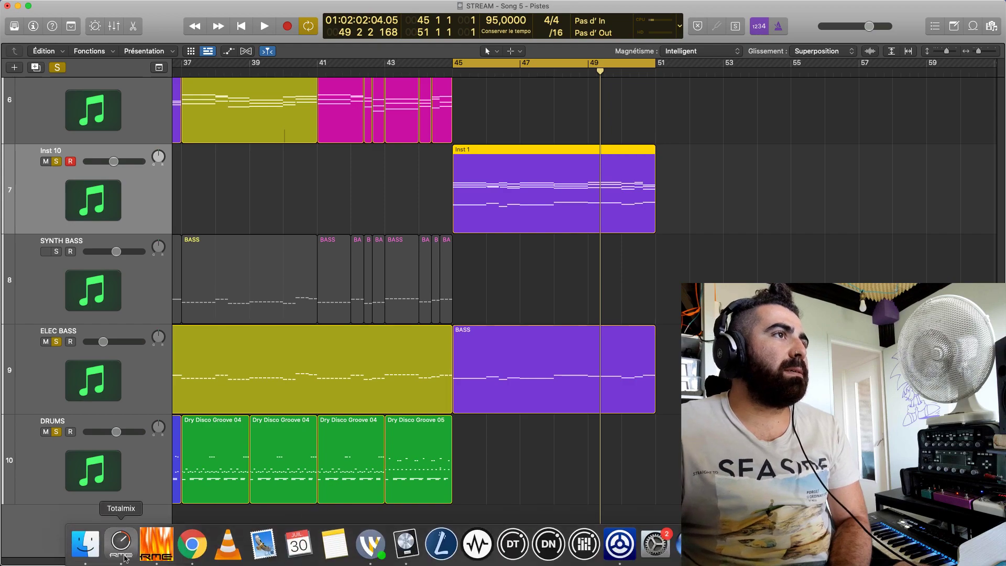
{"action": "left_click", "coordinate": [569, 470]}
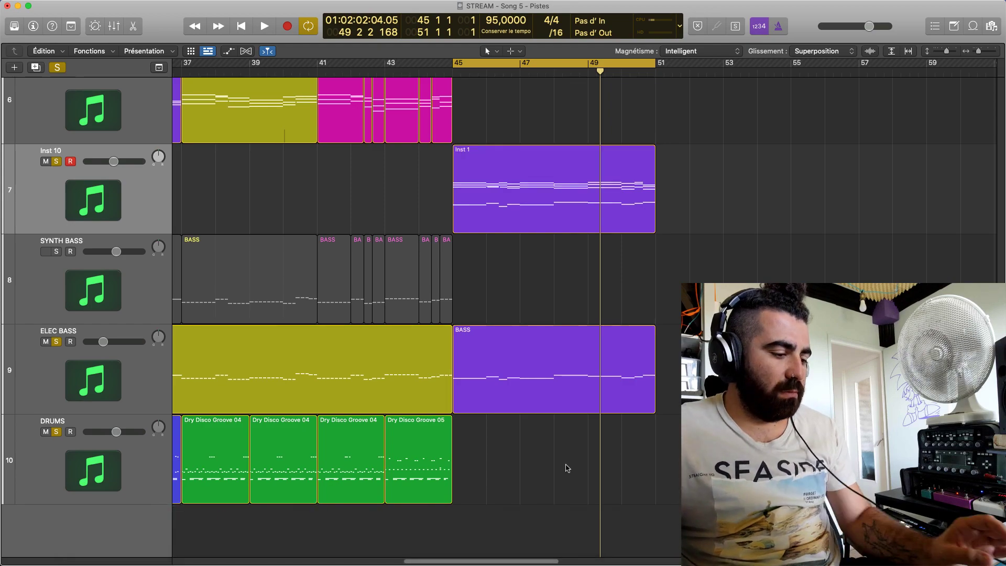
{"action": "key", "text": "p"}
{"action": "key", "text": "p"}
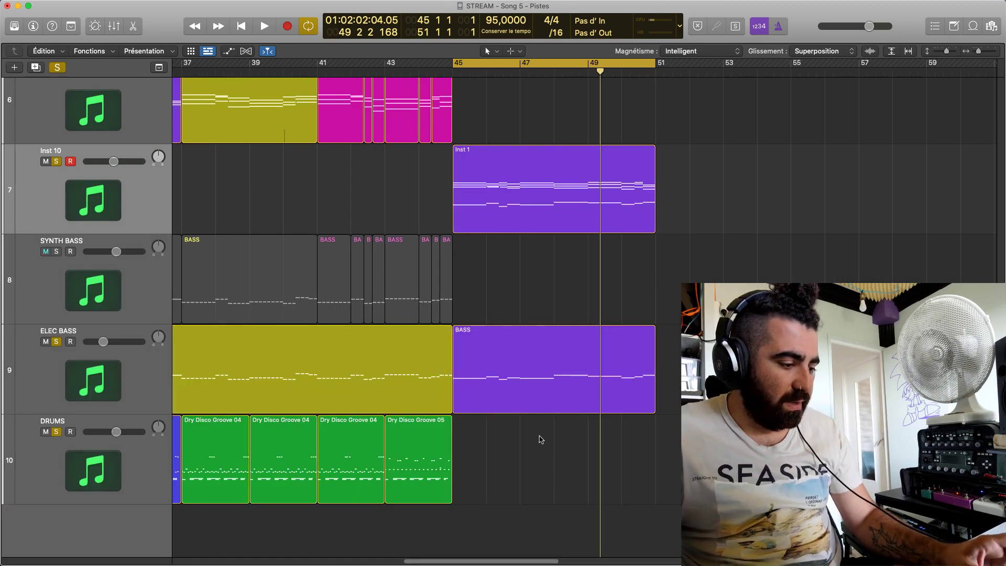
{"action": "key", "text": "x"}
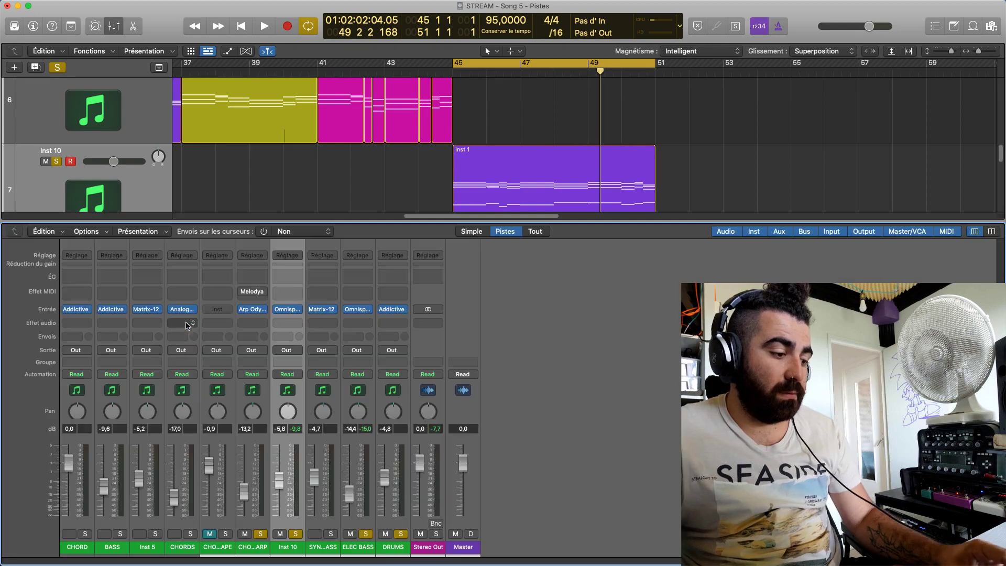
{"action": "left_click", "coordinate": [289, 309]}
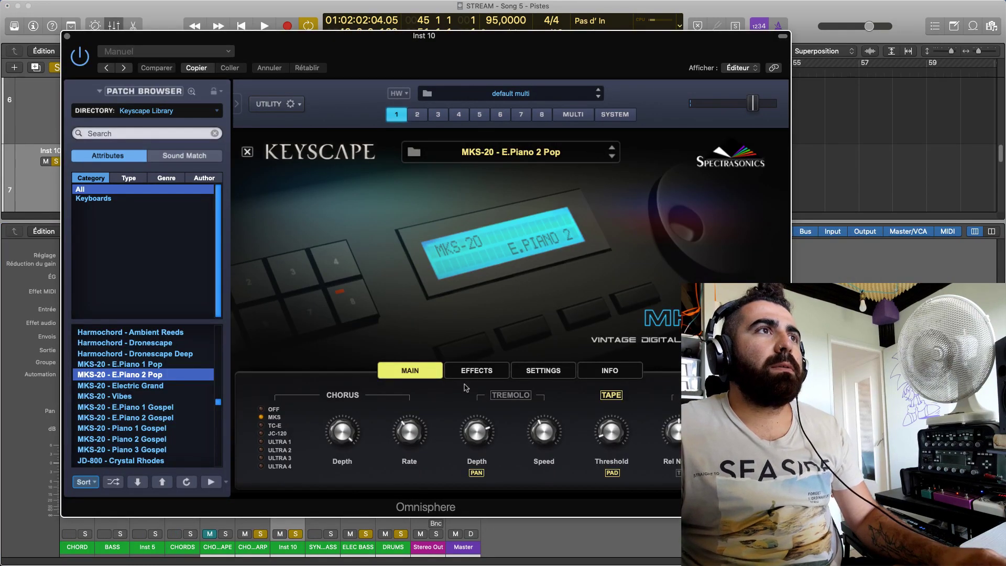
Audition the patch with the Echo effect switched on, and switch the effect off again
{"action": "left_click", "coordinate": [482, 372]}
{"action": "left_click", "coordinate": [559, 372]}
{"action": "left_click", "coordinate": [458, 369]}
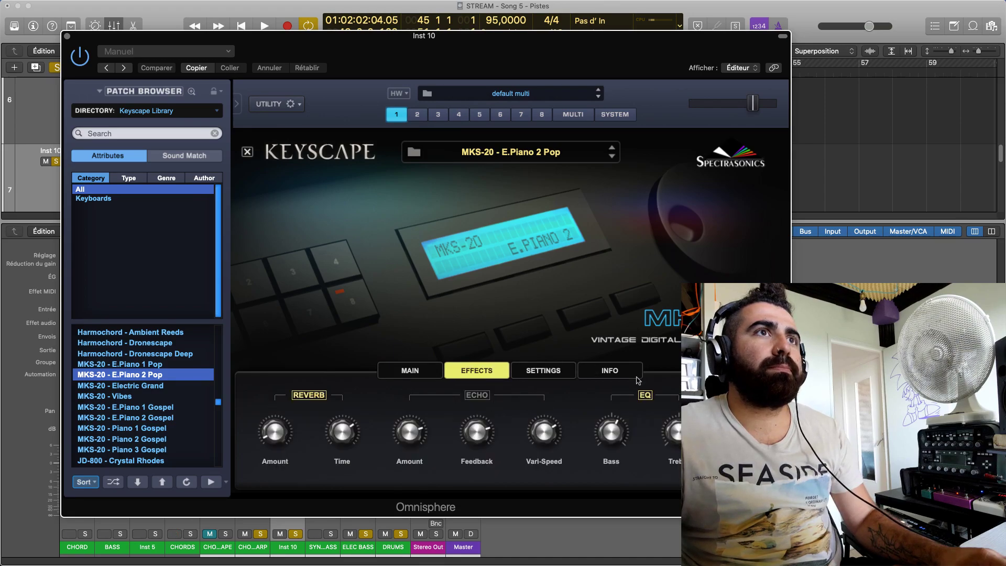
{"action": "key", "text": "space"}
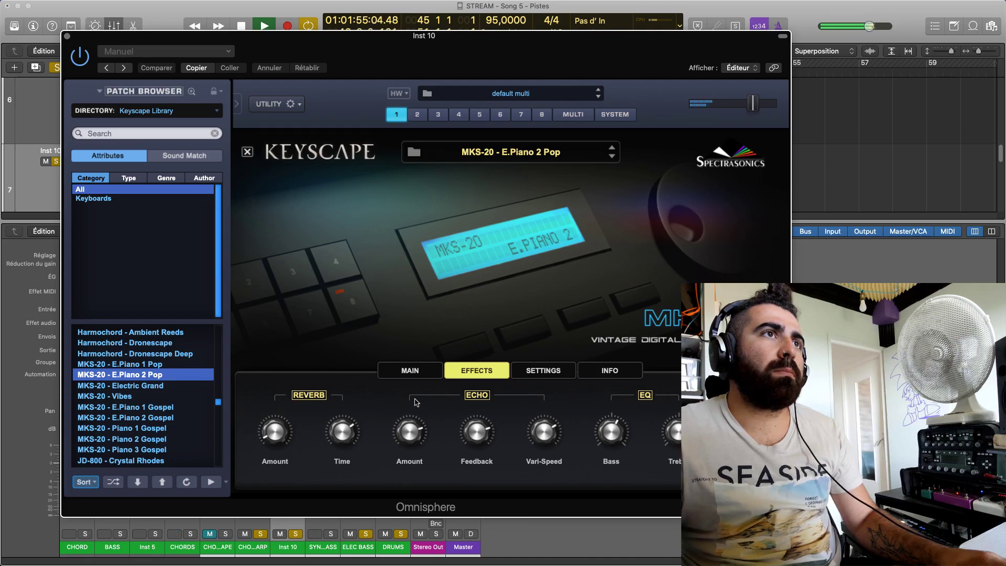
{"action": "key", "text": "space"}
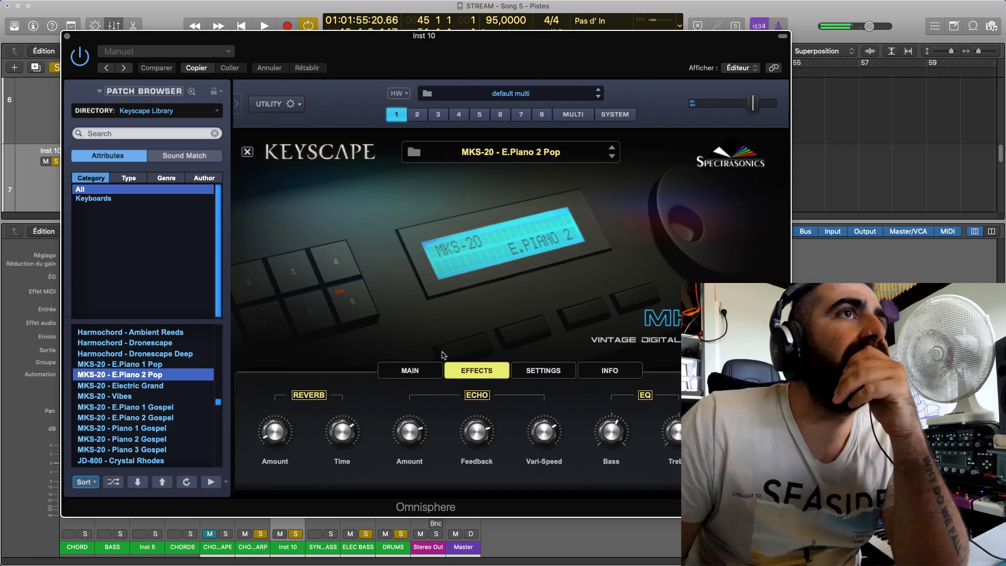
{"action": "left_click", "coordinate": [477, 394]}
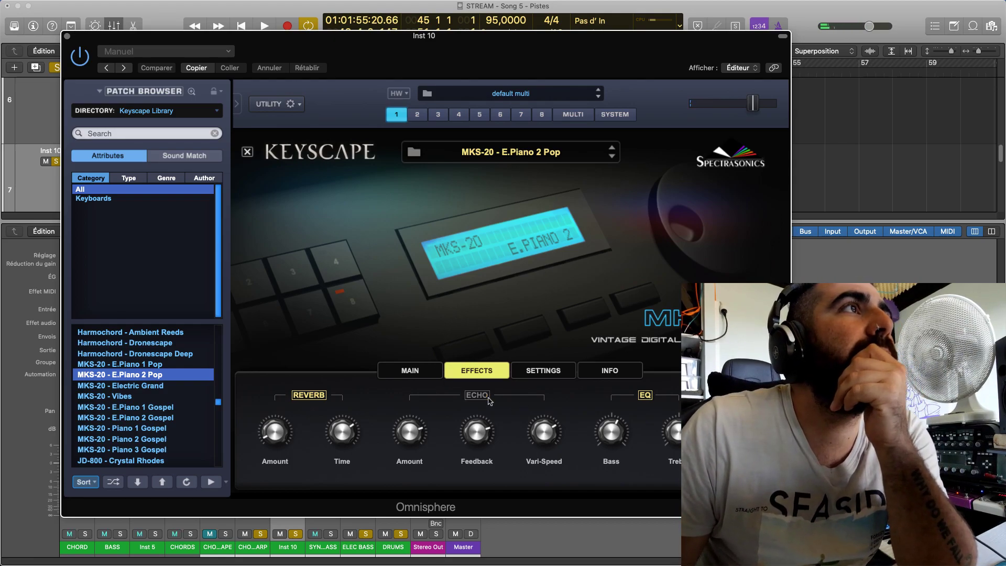
Try the patch with Tremolo enabled during playback, and disable the tremolo again
{"action": "left_click", "coordinate": [431, 375]}
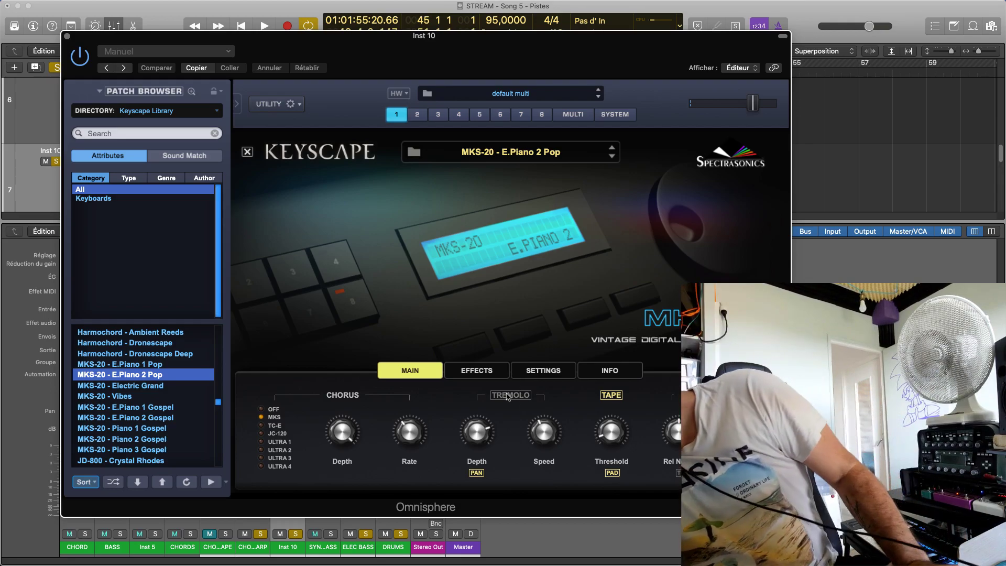
{"action": "key", "text": "space"}
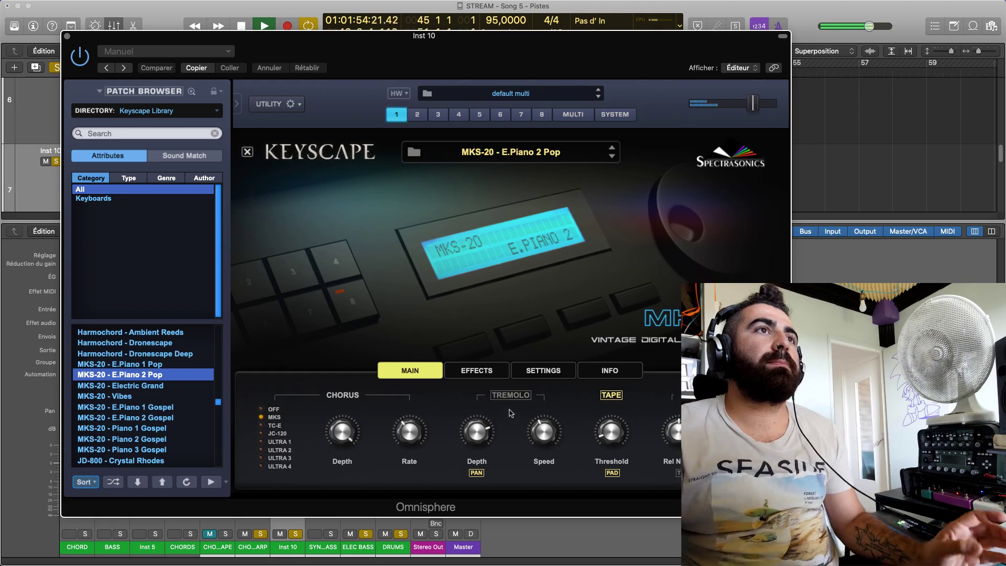
{"action": "left_click", "coordinate": [510, 394]}
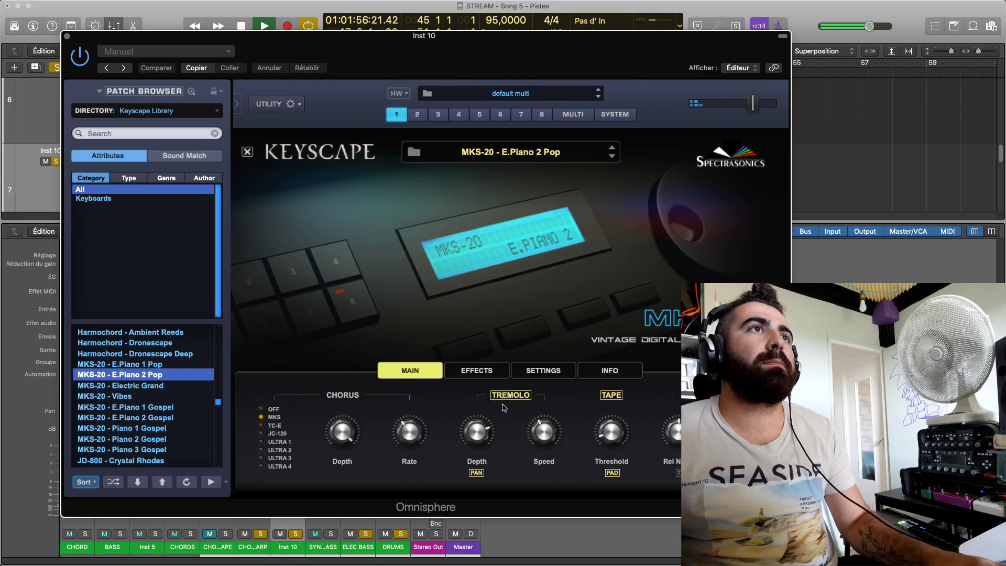
{"action": "left_click", "coordinate": [506, 396]}
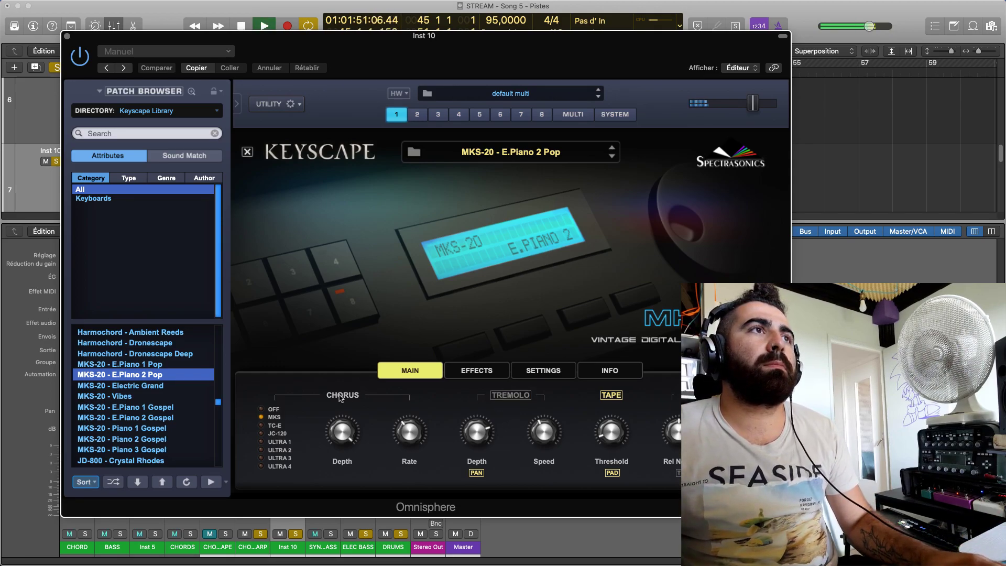
{"action": "key", "text": "space"}
Look through the patch's Settings and Info pages during playback and return to its main controls
{"action": "left_click", "coordinate": [551, 372]}
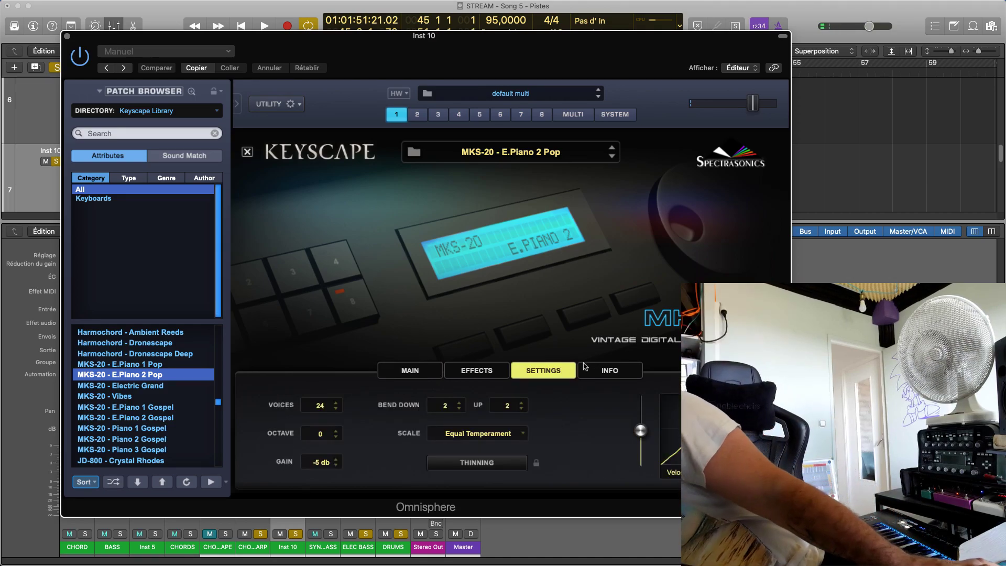
{"action": "key", "text": "space"}
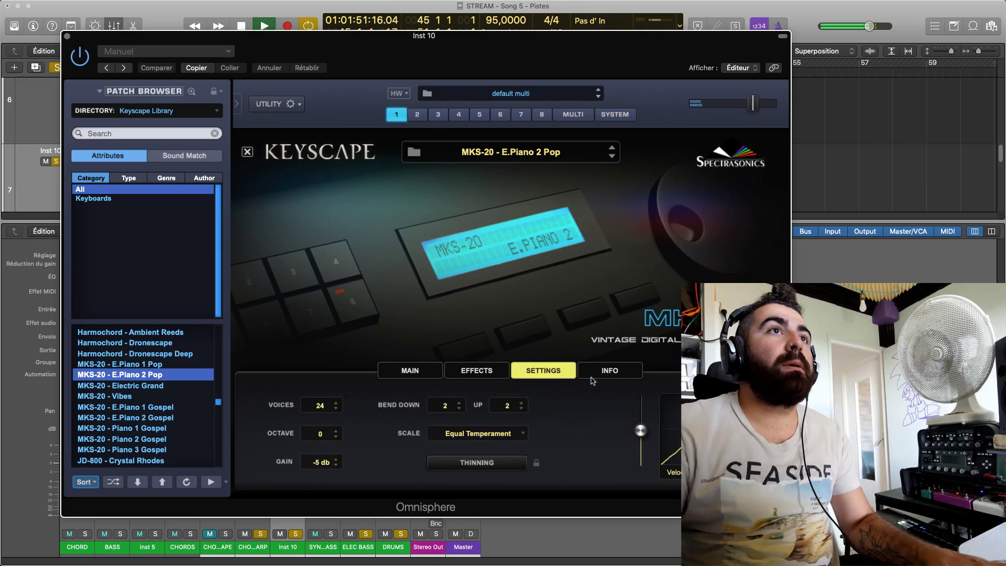
{"action": "left_click", "coordinate": [598, 373]}
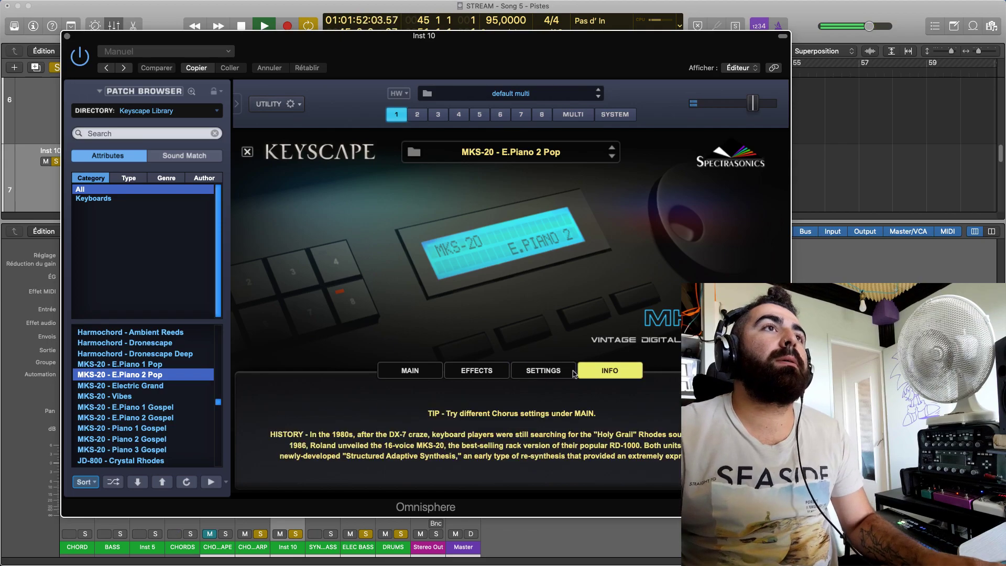
{"action": "left_click", "coordinate": [396, 372]}
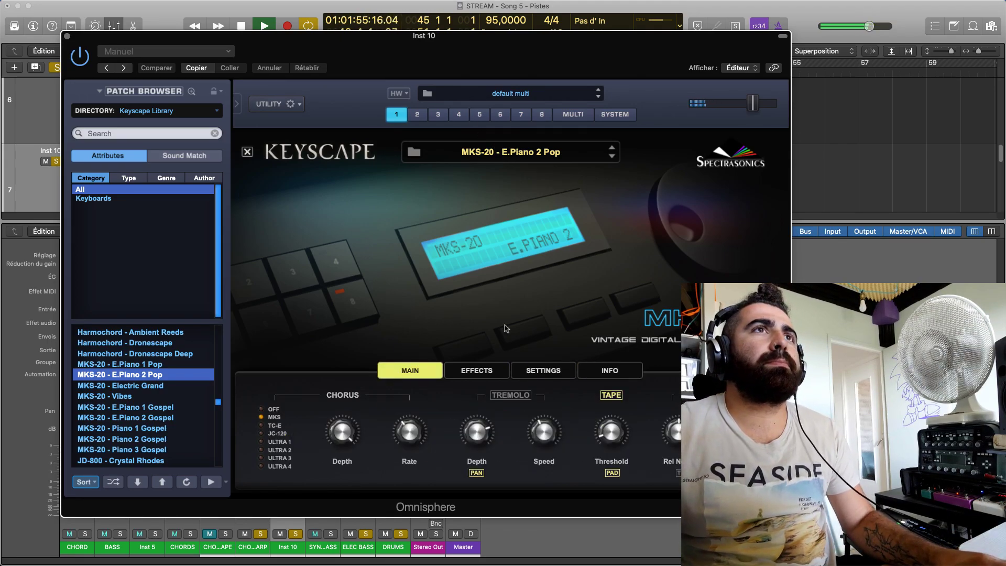
{"action": "key", "text": "space"}
Audition the MKS-20 - E.Piano 1 Gospel and MKS-20 - Vibes patches, and return to MKS-20 - E.Piano 2 Pop
{"action": "left_click", "coordinate": [192, 407]}
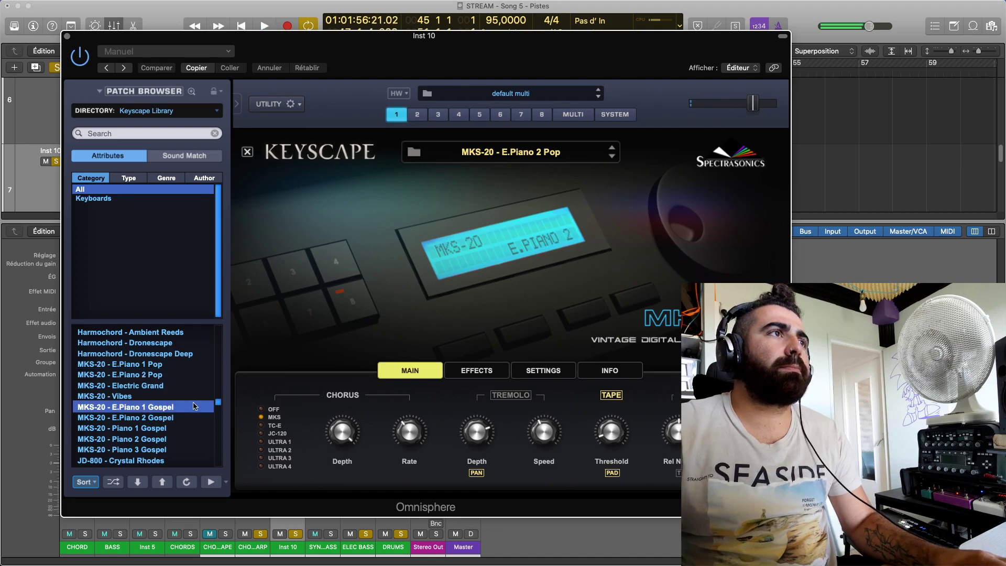
{"action": "key", "text": "space"}
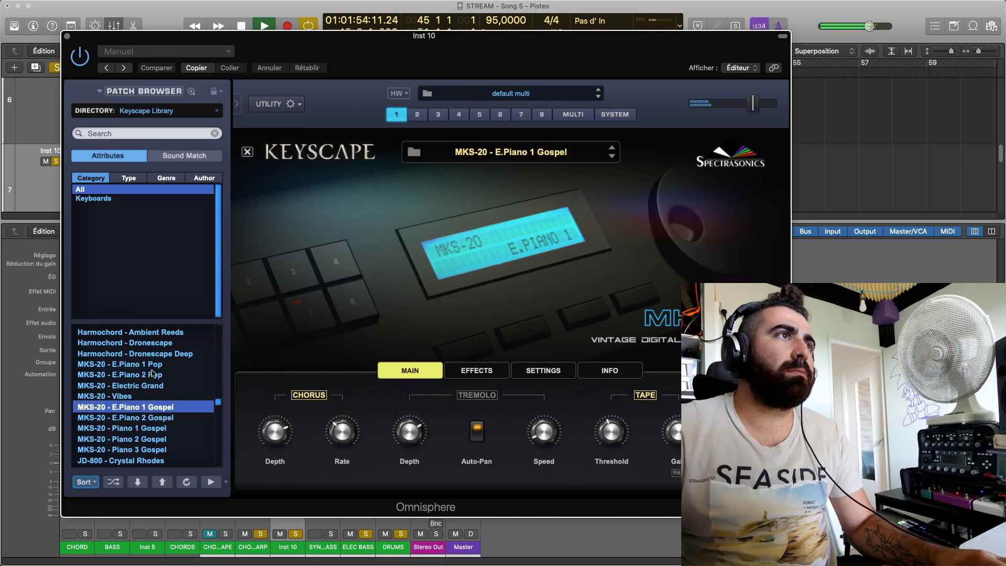
{"action": "left_click", "coordinate": [138, 395]}
{"action": "key", "text": "space"}
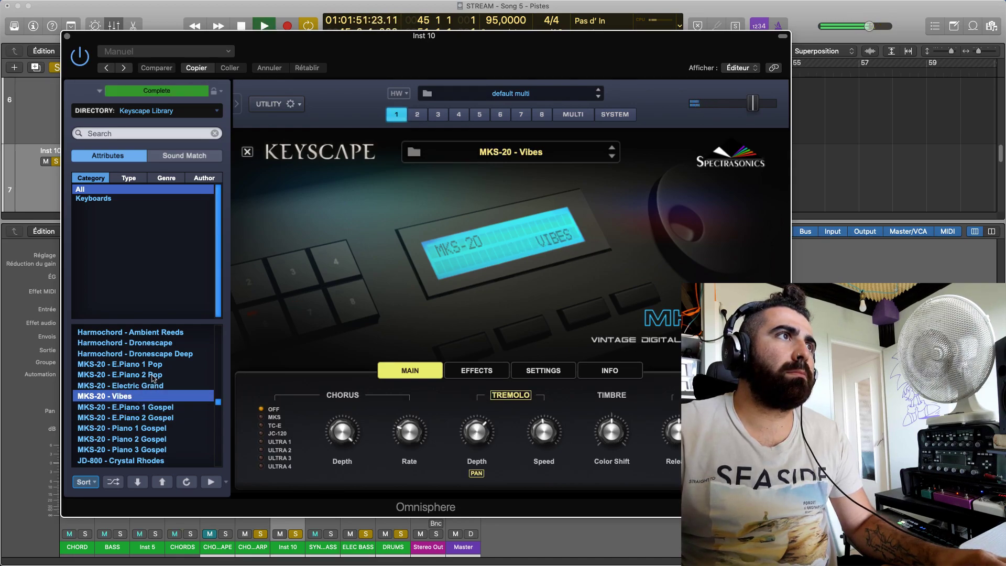
{"action": "left_click", "coordinate": [155, 371]}
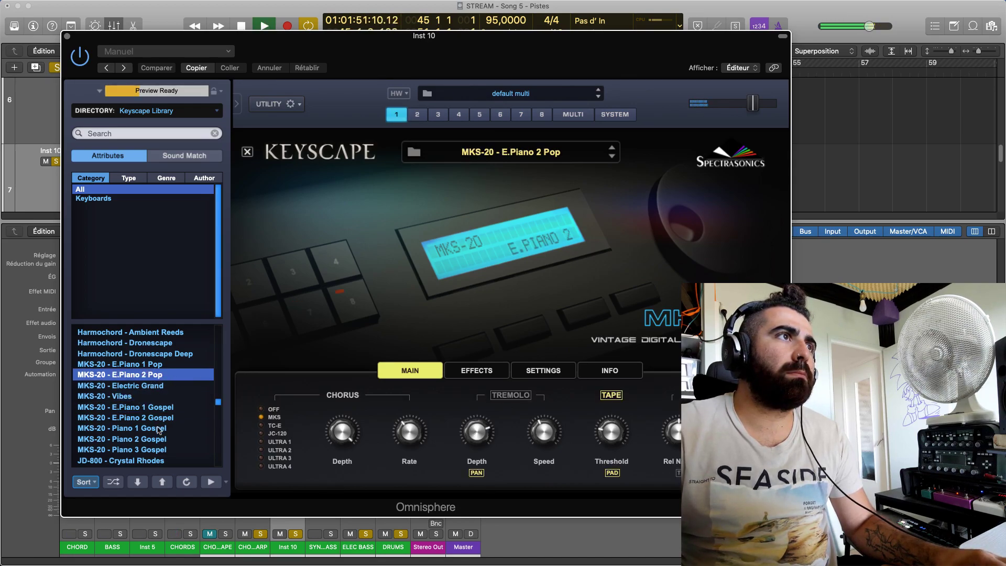
Audition the JD-800 patches Crystal Rhodes, Crystal Tremopad and Crystal Dreamphase against the song
{"action": "left_click", "coordinate": [148, 460]}
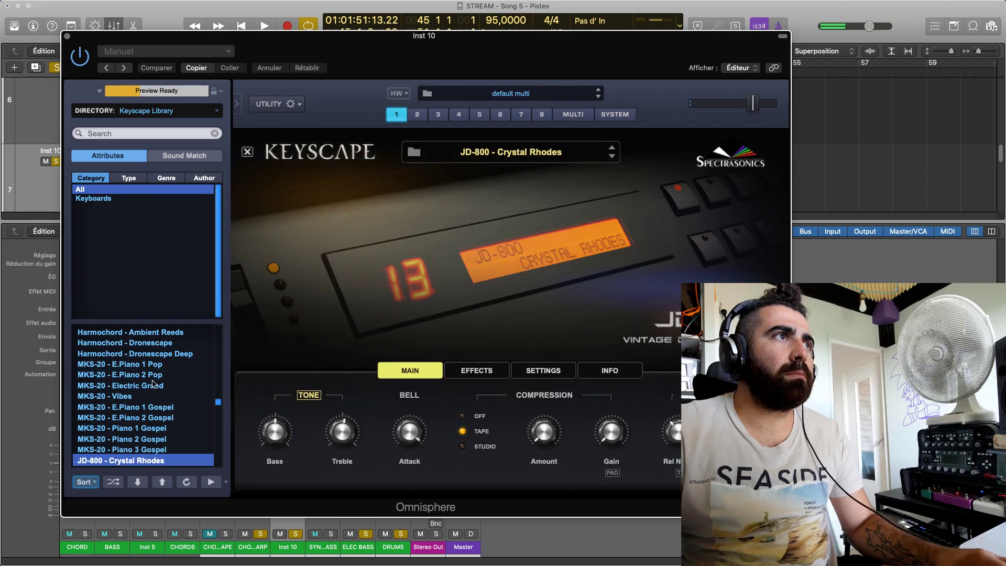
{"action": "key", "text": "space"}
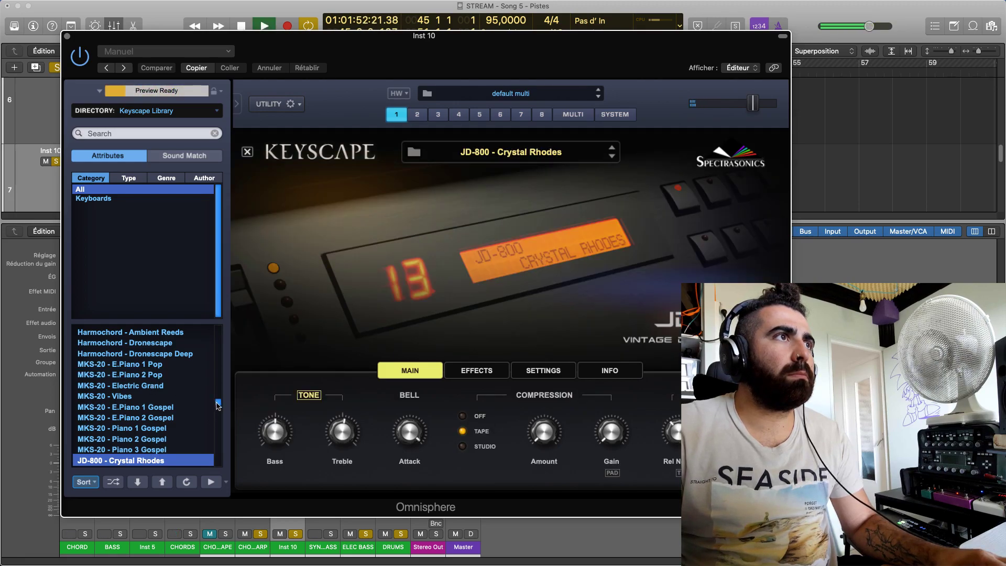
{"action": "left_click_drag", "start_coordinate": [218, 405], "coordinate": [219, 408]}
{"action": "key", "text": "space"}
{"action": "left_click", "coordinate": [172, 425]}
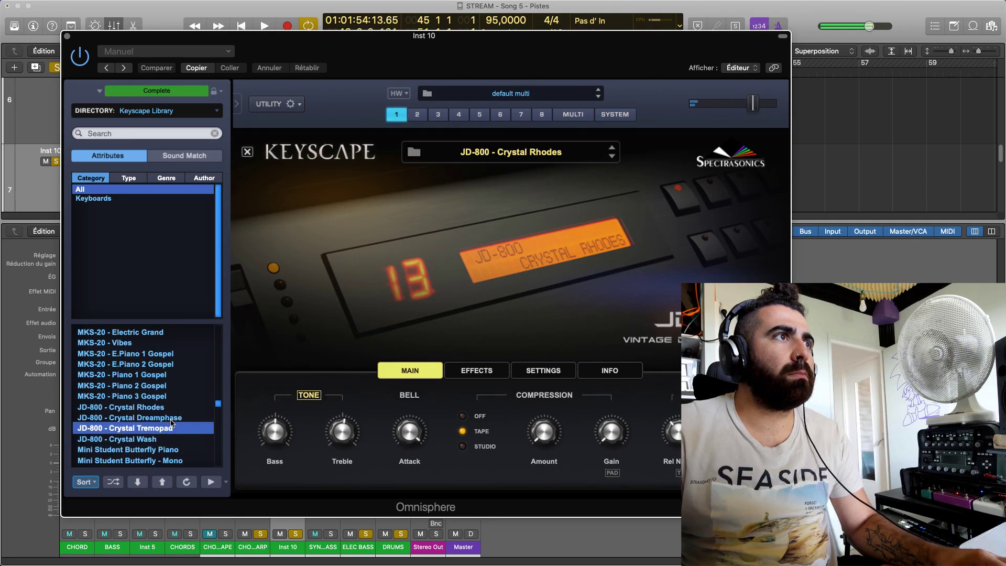
{"action": "left_click", "coordinate": [173, 418]}
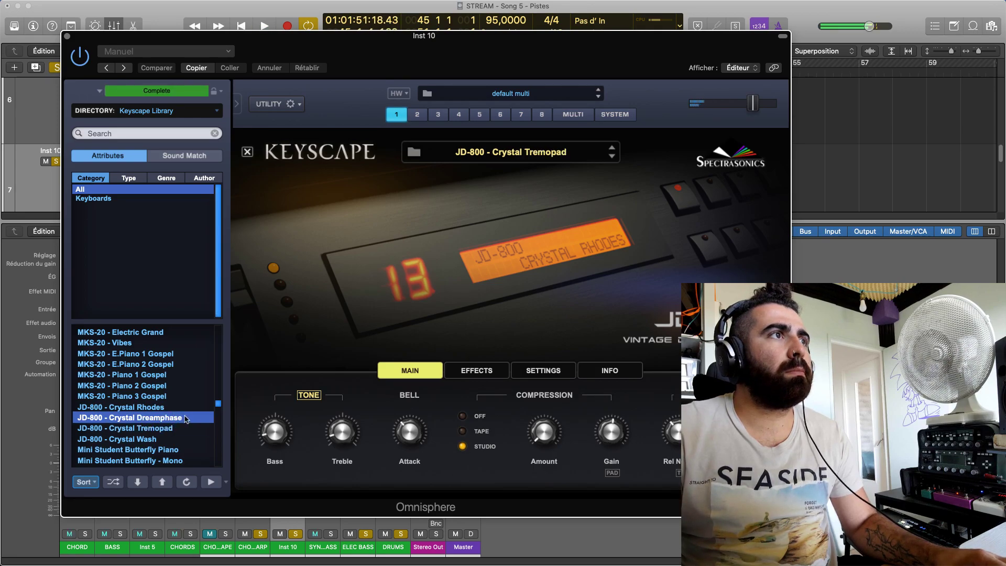
Compare MKS-20 - E.Piano 1 Pop with MKS-20 - E.Piano 2 Pop, keep E.Piano 2 Pop loaded and close the instrument window
{"action": "scroll", "coordinate": [152, 380], "scroll_direction": "up", "scroll_amount": 1}
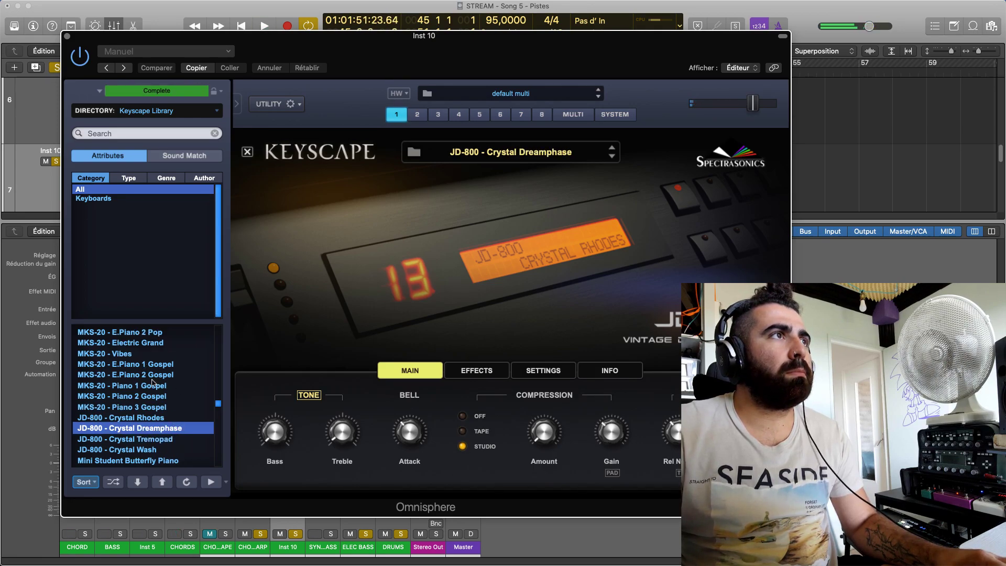
{"action": "scroll", "coordinate": [153, 380], "scroll_direction": "up", "scroll_amount": 1}
{"action": "left_click", "coordinate": [150, 335]}
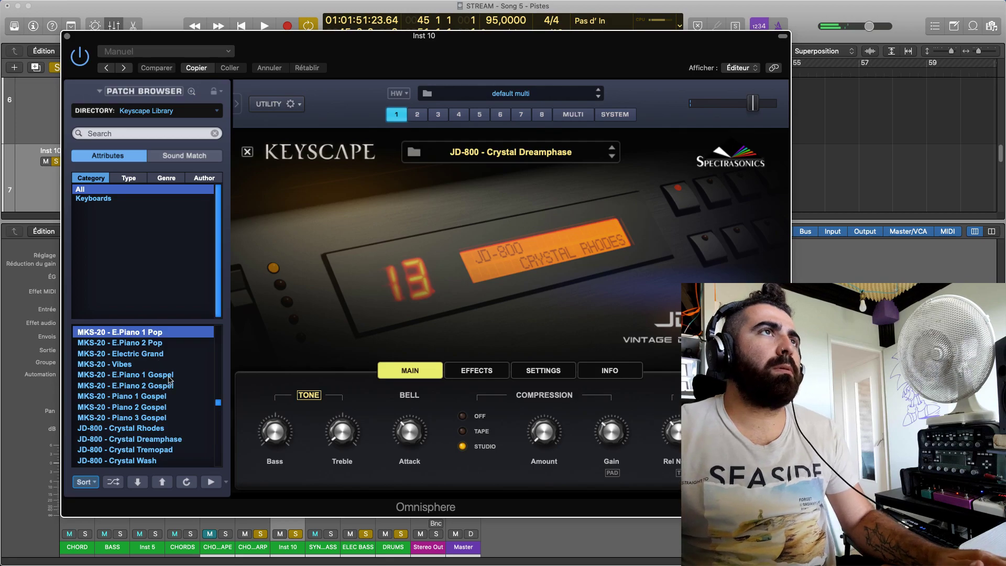
{"action": "key", "text": "space"}
{"action": "key", "text": "space"}
{"action": "left_click", "coordinate": [157, 343]}
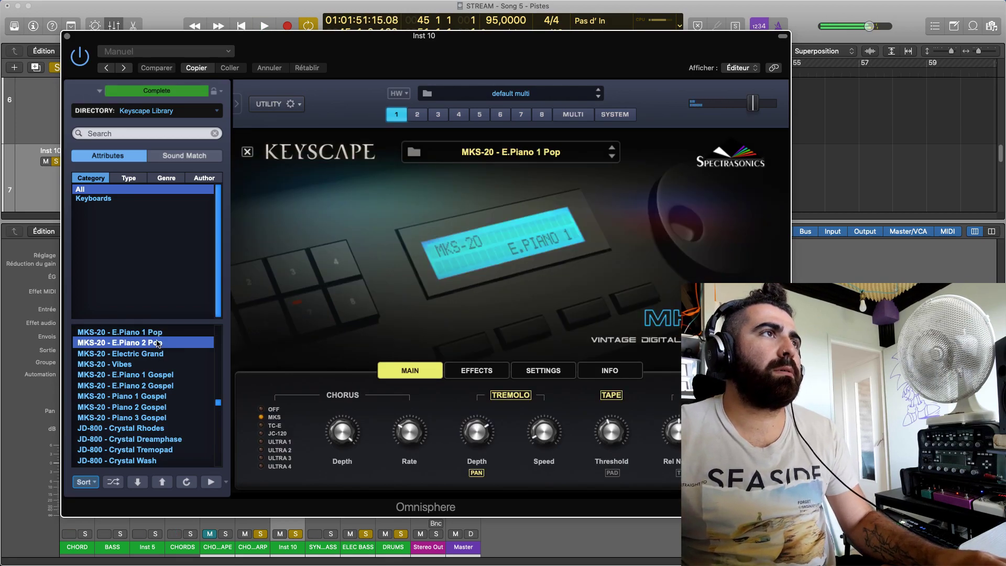
{"action": "key", "text": "space"}
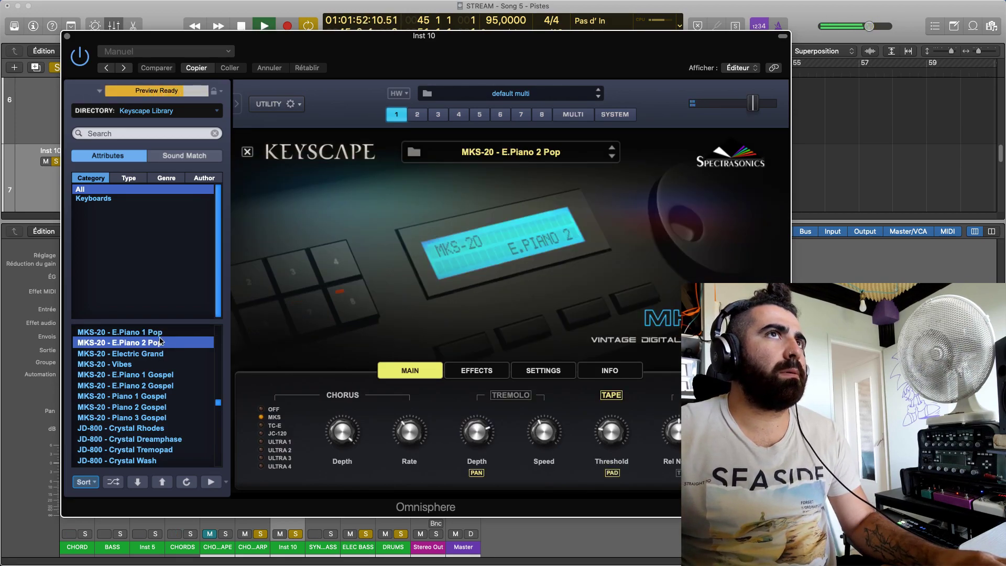
{"action": "key", "text": "space"}
{"action": "left_click", "coordinate": [67, 37]}
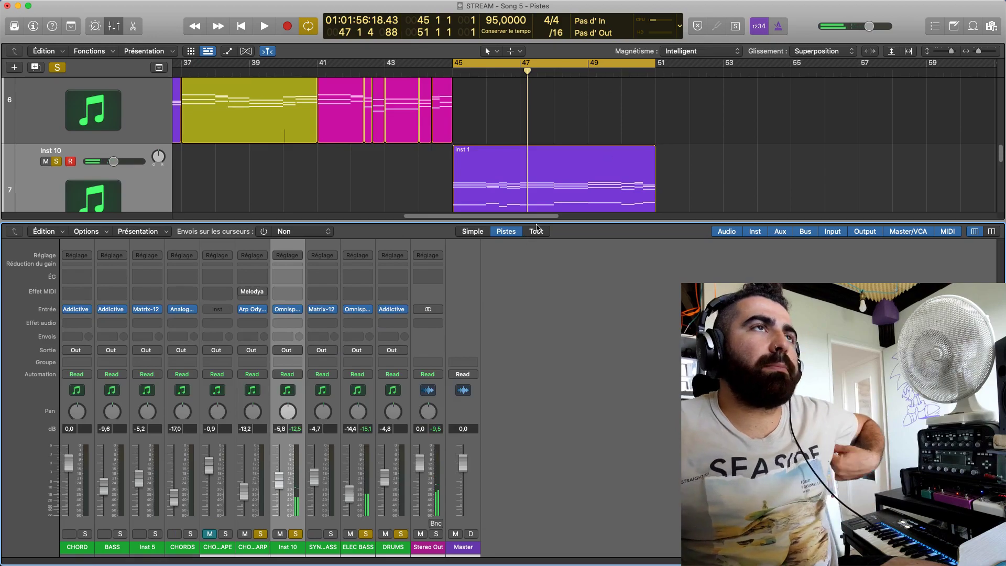
Enlarge the tracks area above the mixer and rename the Inst 10 track as MKS 20
{"action": "left_click_drag", "start_coordinate": [569, 230], "coordinate": [572, 308]}
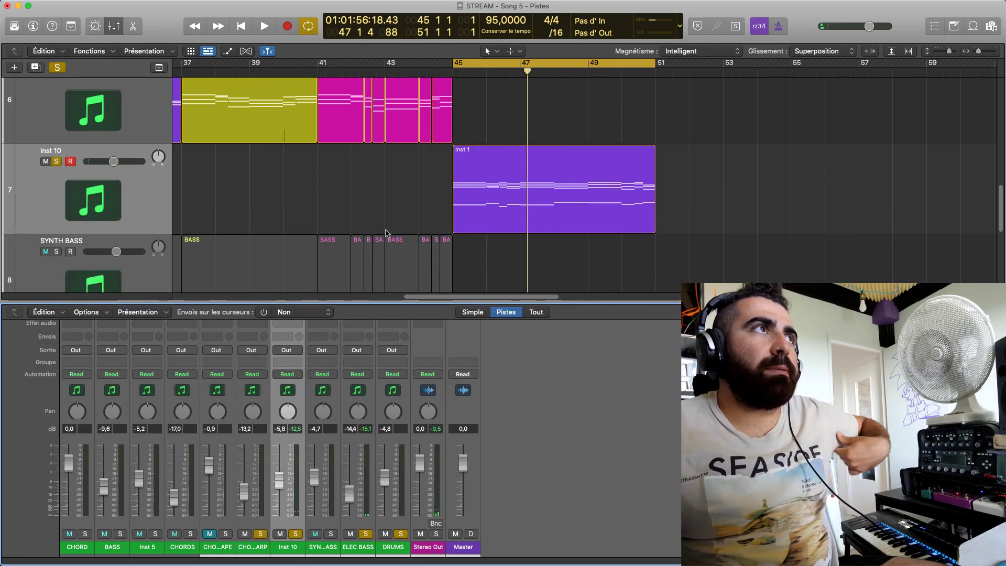
{"action": "double_click", "coordinate": [50, 150]}
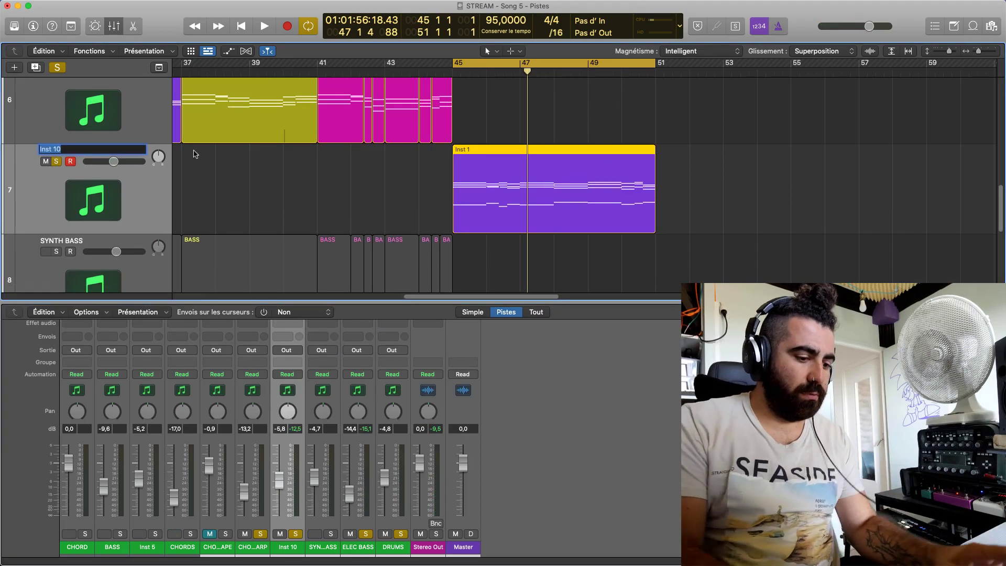
{"action": "type", "text": "MKS"}
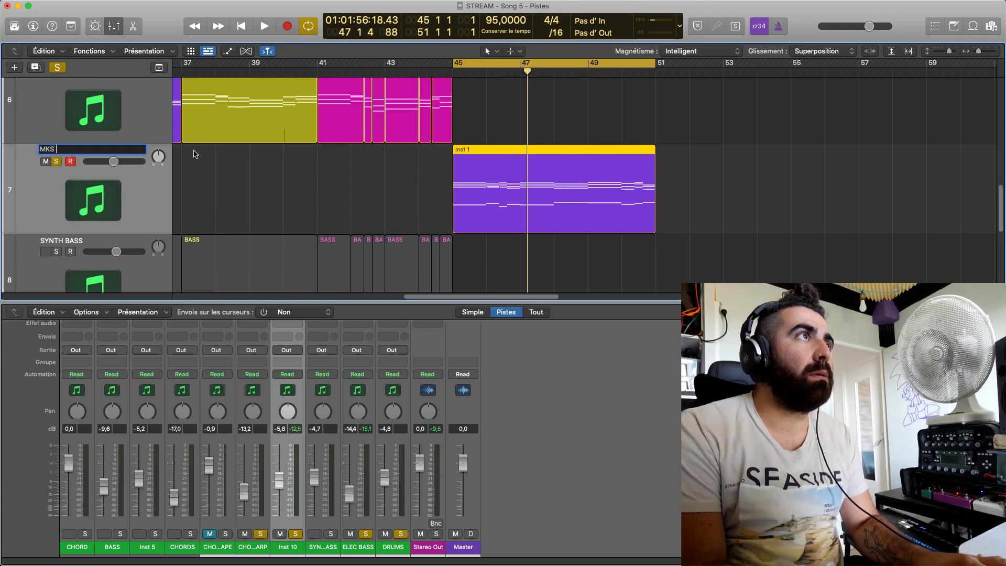
{"action": "type", "text": " 20"}
{"action": "key", "text": "Return"}
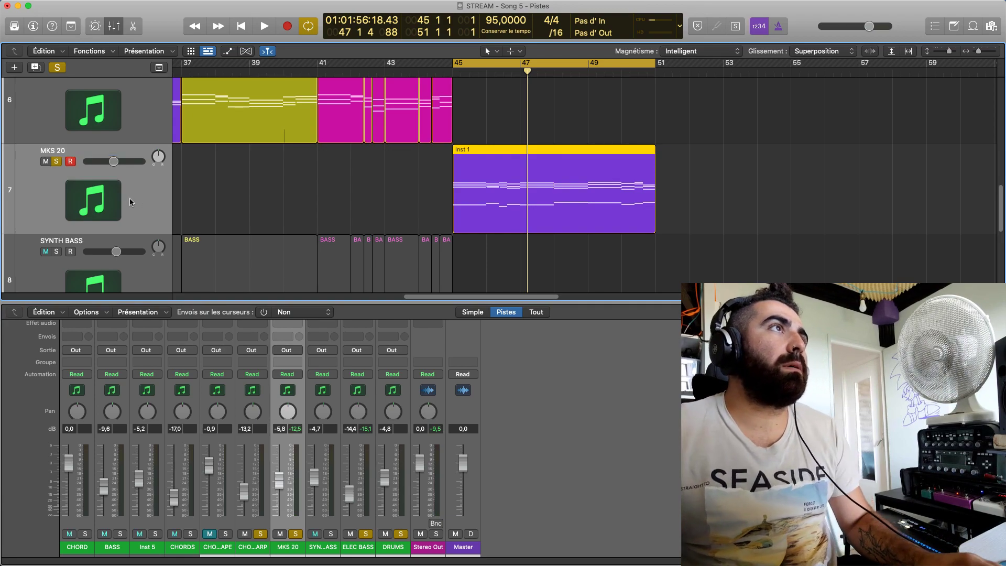
Duplicate the MKS 20 track with its instrument and copy the Inst 1 region at bar 45 onto the new track
{"action": "left_click", "coordinate": [15, 68]}
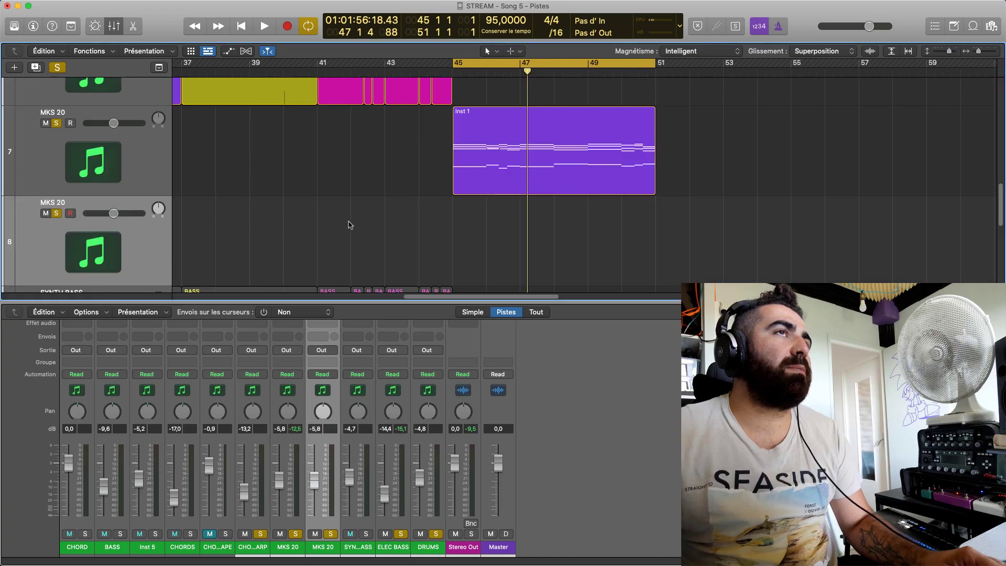
{"action": "left_click_drag", "start_coordinate": [519, 164], "coordinate": [518, 271]}
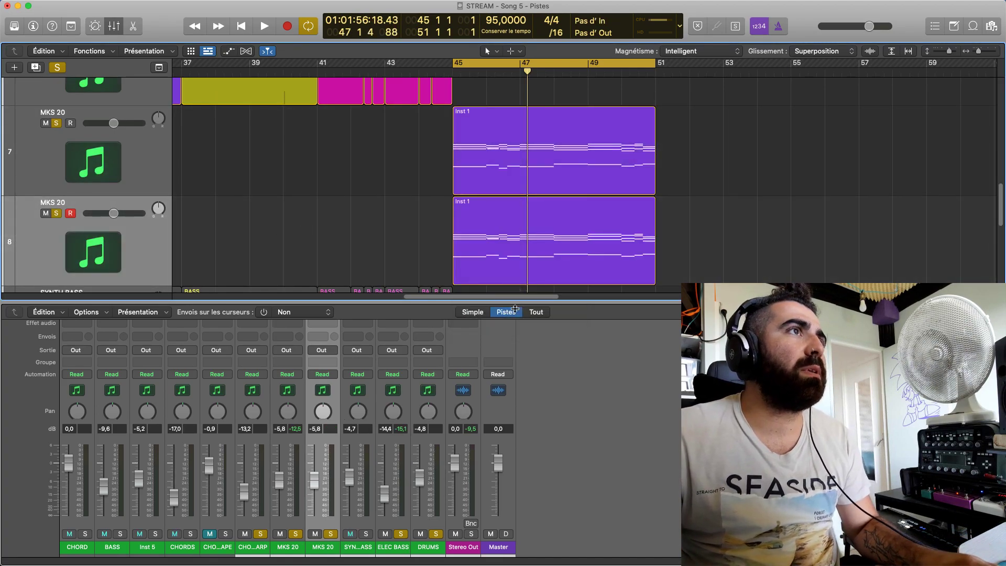
Open the instrument of the duplicated track and rename that track CLAVINET
{"action": "scroll", "coordinate": [290, 409], "scroll_direction": "up", "scroll_amount": 3}
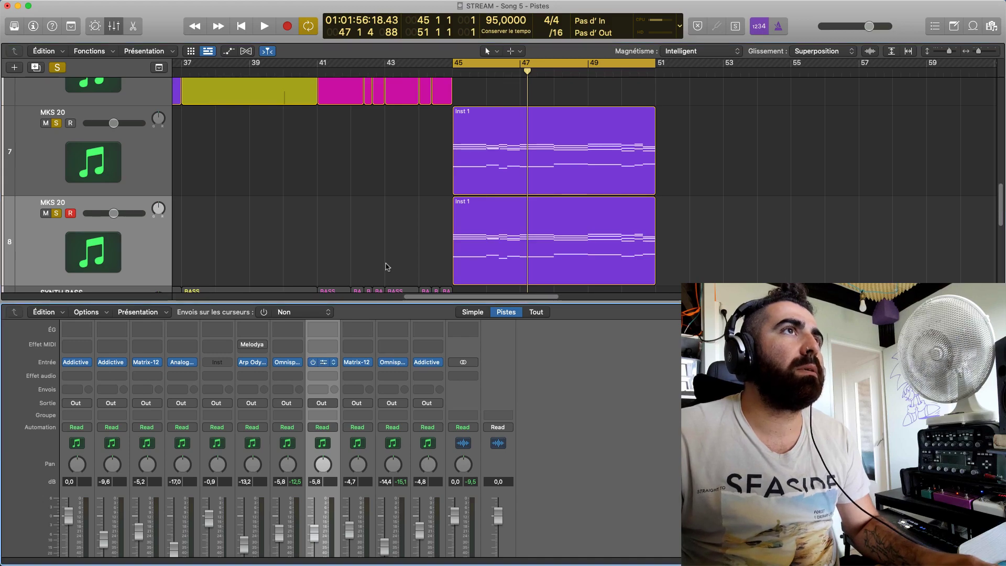
{"action": "key", "text": "v"}
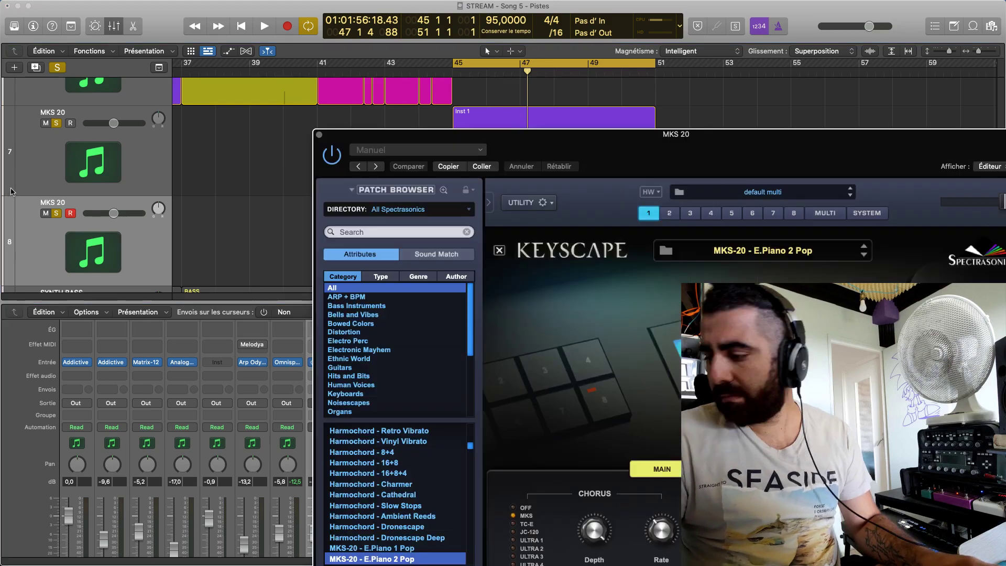
{"action": "double_click", "coordinate": [62, 202]}
{"action": "type", "text": "CLAVINET"}
{"action": "key", "text": "Return"}
Find and load the Mini Student Butterfly - Mono patch in the CLAVINET instrument
{"action": "left_click_drag", "start_coordinate": [342, 134], "coordinate": [147, 40]}
{"action": "scroll", "coordinate": [187, 405], "scroll_direction": "down", "scroll_amount": 3}
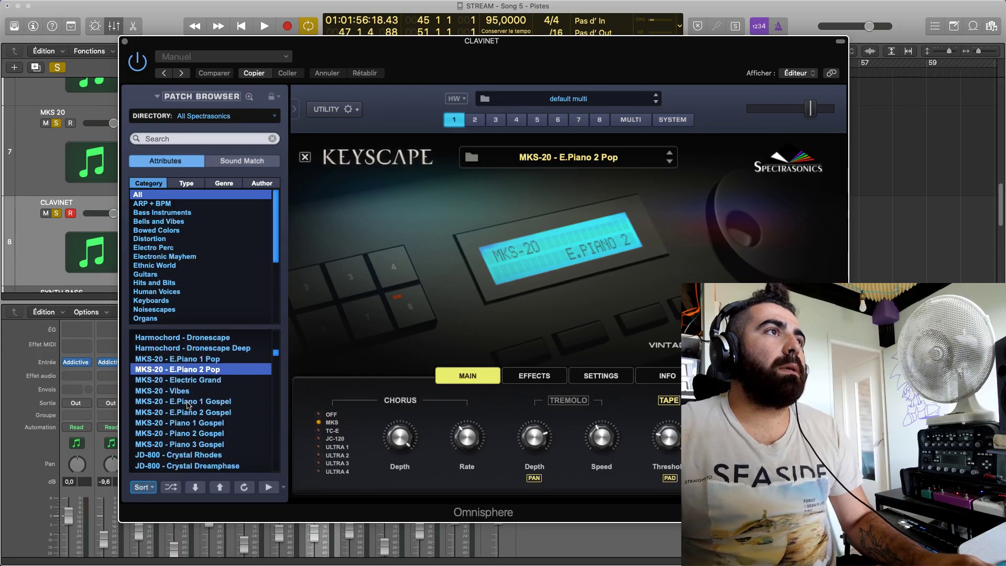
{"action": "scroll", "coordinate": [193, 400], "scroll_direction": "down", "scroll_amount": 2}
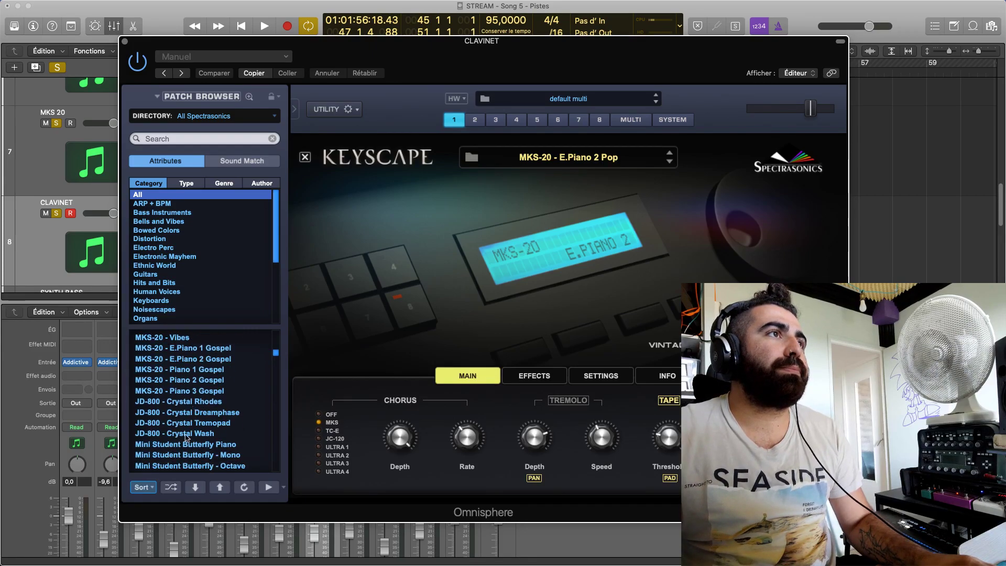
{"action": "left_click", "coordinate": [187, 455]}
{"action": "left_click_drag", "start_coordinate": [262, 41], "coordinate": [783, 25]}
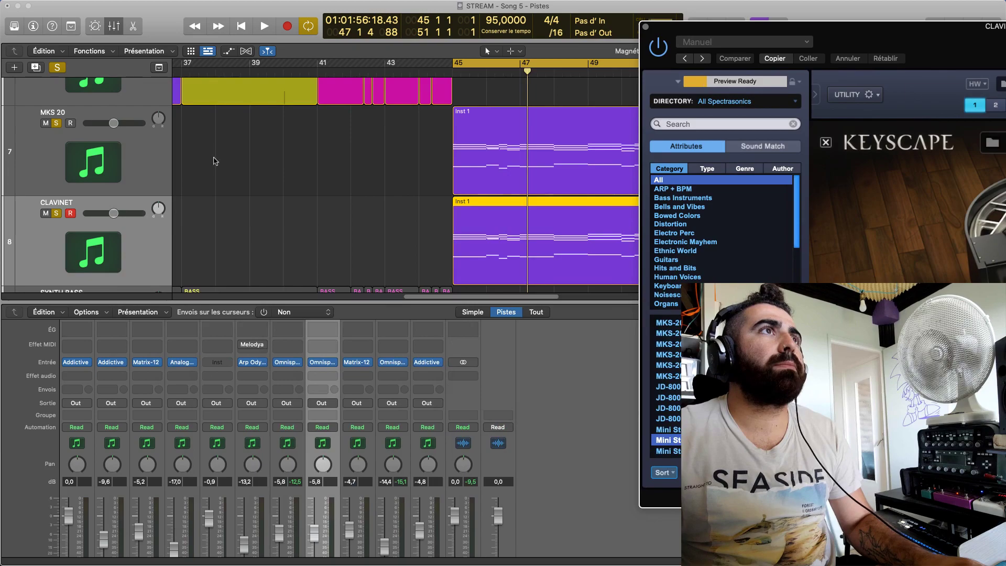
Listen to the CLAVINET part from bar 45 without the MKS 20 track, and with MKS 20 soloed again
{"action": "left_click", "coordinate": [215, 152]}
{"action": "key", "text": "space"}
{"action": "key", "text": "ctrl+s"}
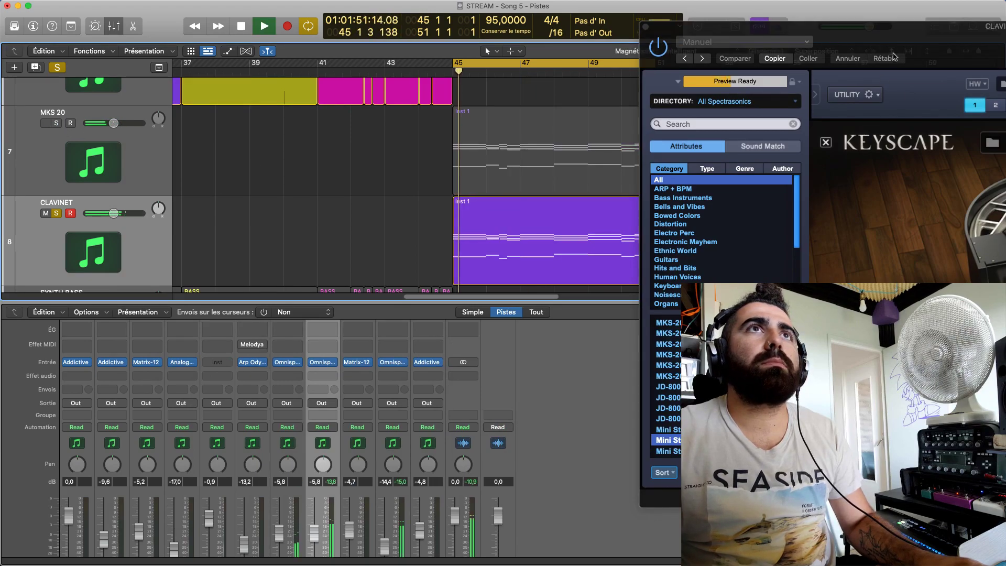
{"action": "left_click_drag", "start_coordinate": [894, 26], "coordinate": [625, 39]}
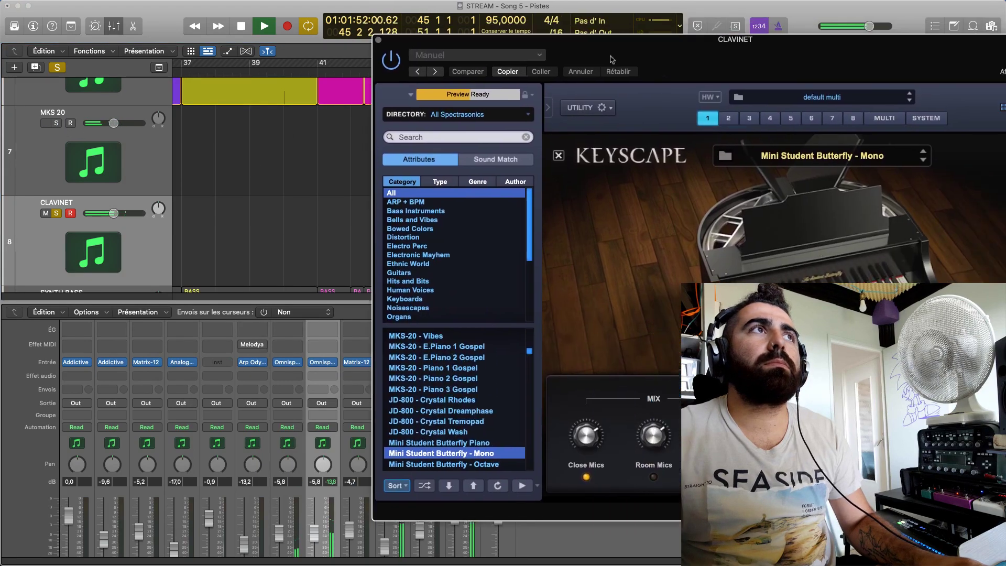
{"action": "left_click", "coordinate": [58, 123]}
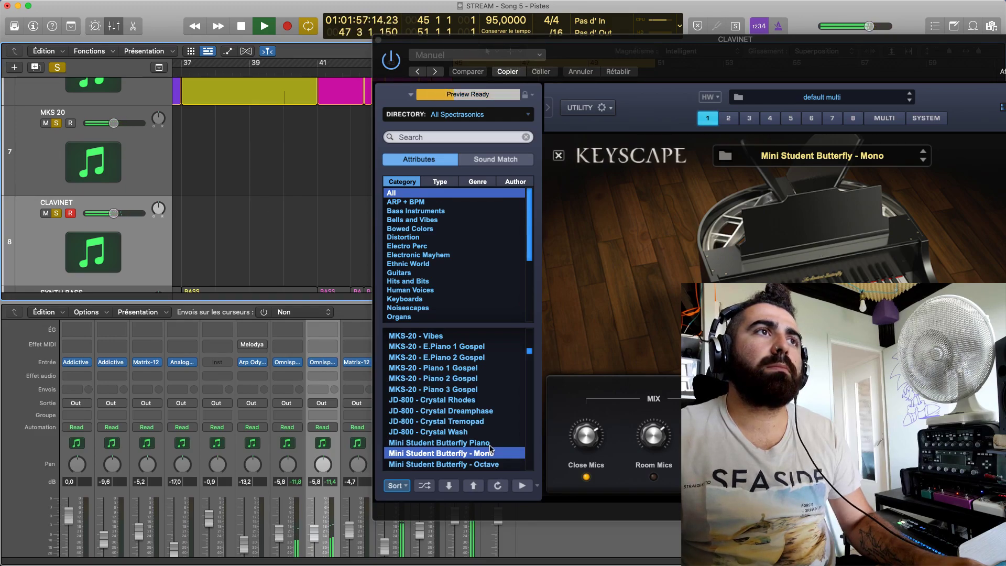
{"action": "key", "text": "space"}
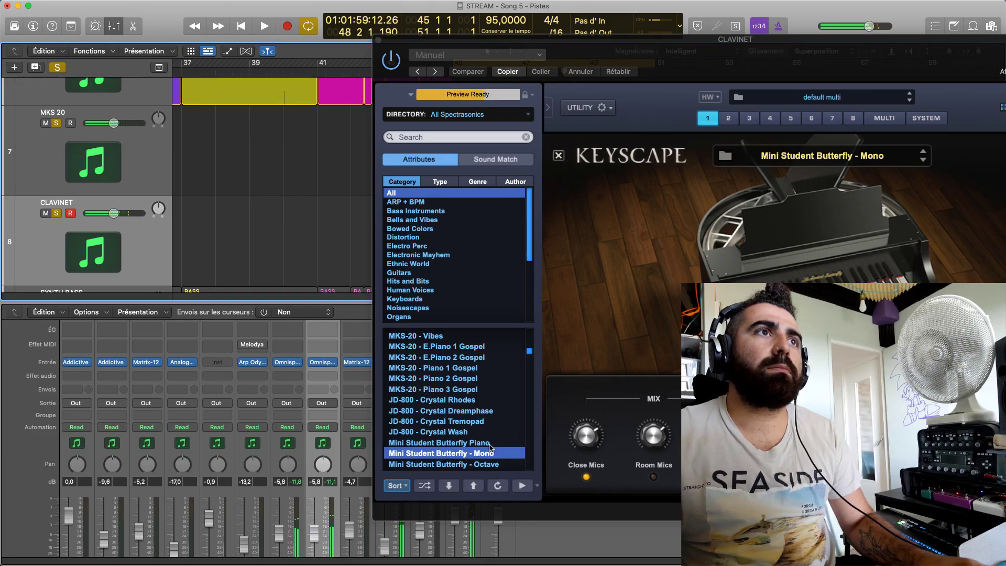
Load Mini Student Butterfly Piano and, during playback, lower the CLAVINET track volume to -14.8 dB
{"action": "left_click", "coordinate": [492, 445]}
{"action": "key", "text": "space"}
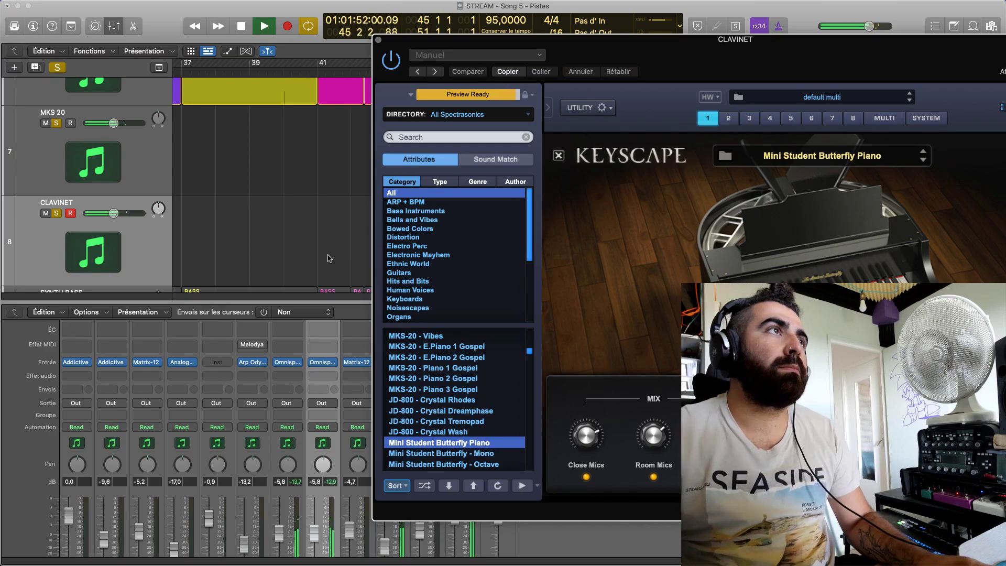
{"action": "mouse_move", "coordinate": [113, 213]}
{"action": "left_click_drag", "start_coordinate": [113, 213], "coordinate": [98, 213]}
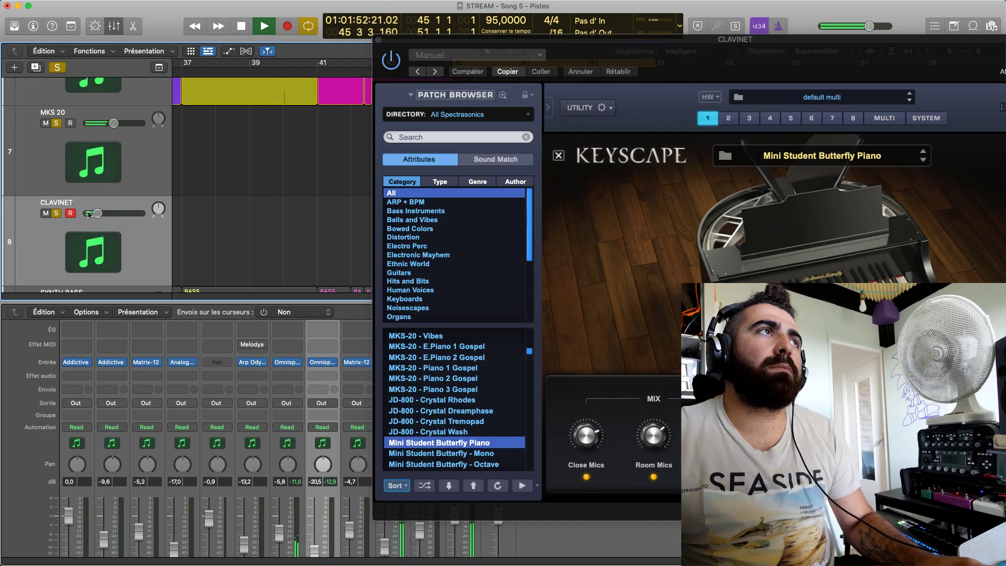
{"action": "left_click_drag", "start_coordinate": [97, 214], "coordinate": [103, 213]}
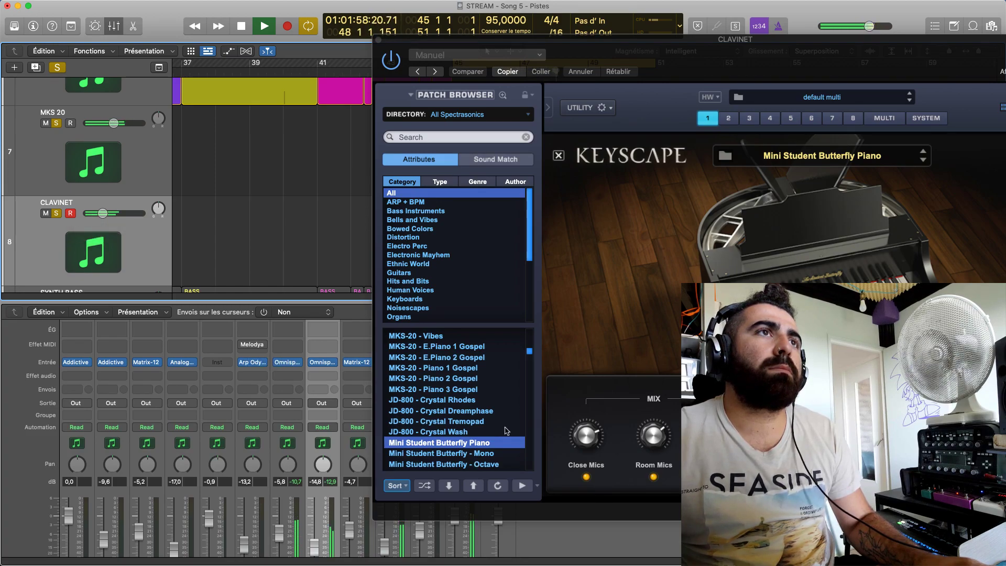
Stop playback and load the Mini Student Butterfly - Pluck patch on the CLAVINET track
{"action": "scroll", "coordinate": [507, 430], "scroll_direction": "down", "scroll_amount": 2}
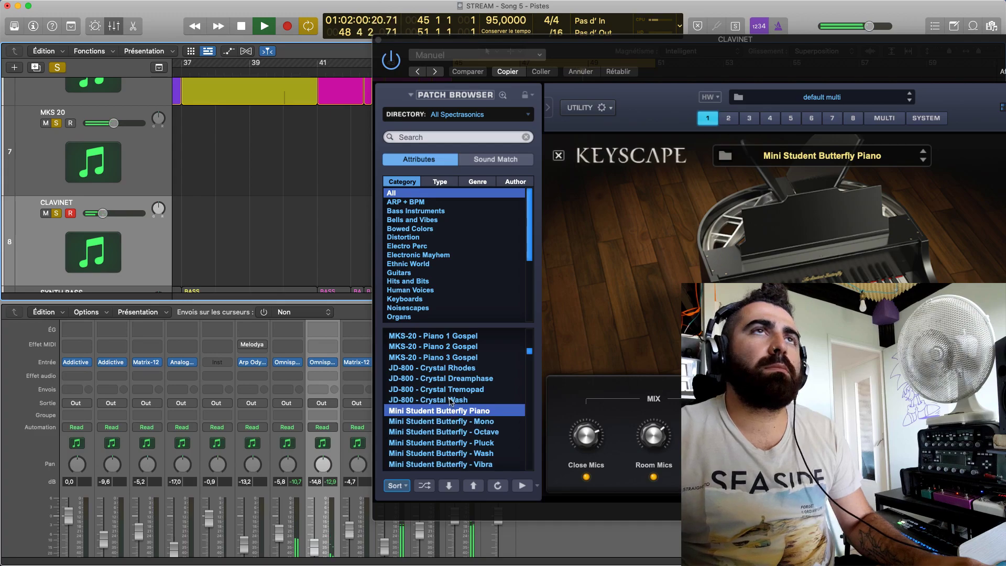
{"action": "left_click_drag", "start_coordinate": [623, 44], "coordinate": [563, 37]}
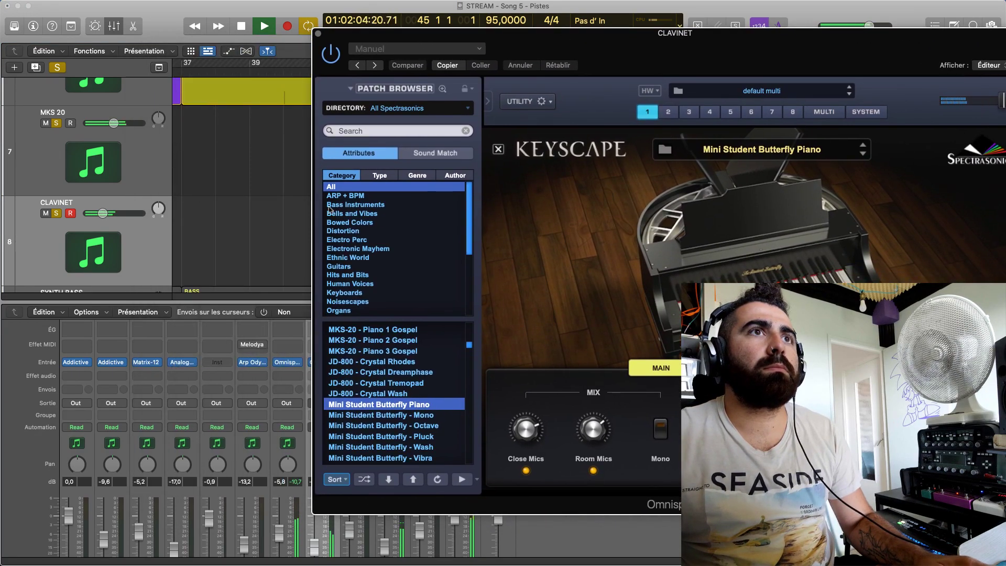
{"action": "key", "text": "space"}
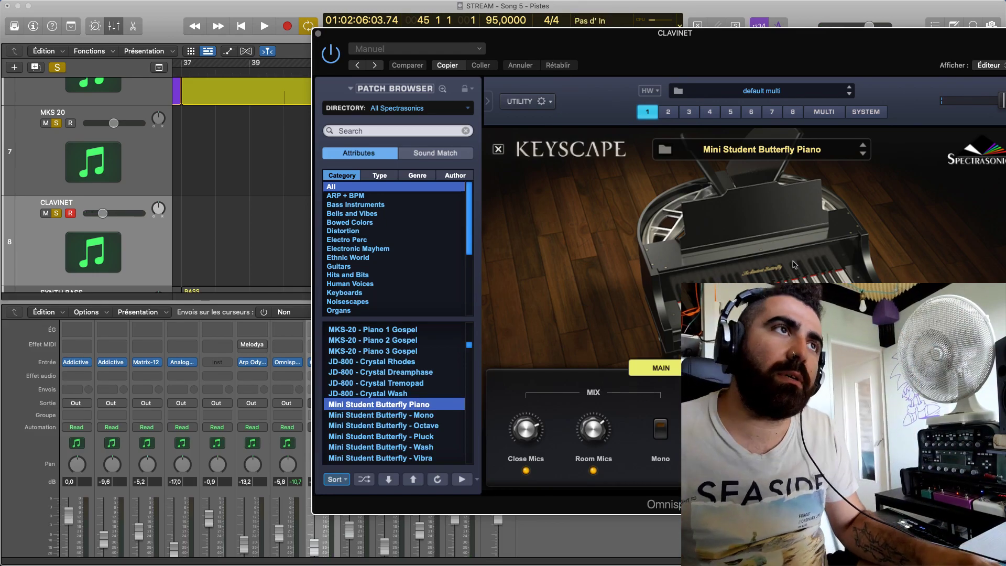
{"action": "left_click", "coordinate": [399, 437]}
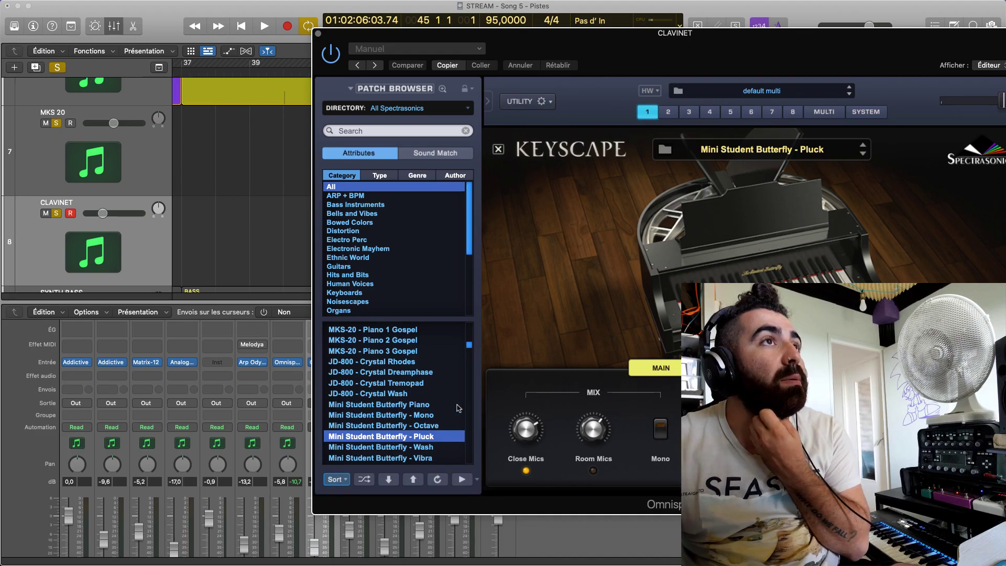
Browse to the Duo patches, play Duo - Jersey Vibe 2 on the CLAVINET track and take the MKS 20 track out of solo
{"action": "scroll", "coordinate": [472, 345], "scroll_direction": "up", "scroll_amount": 5}
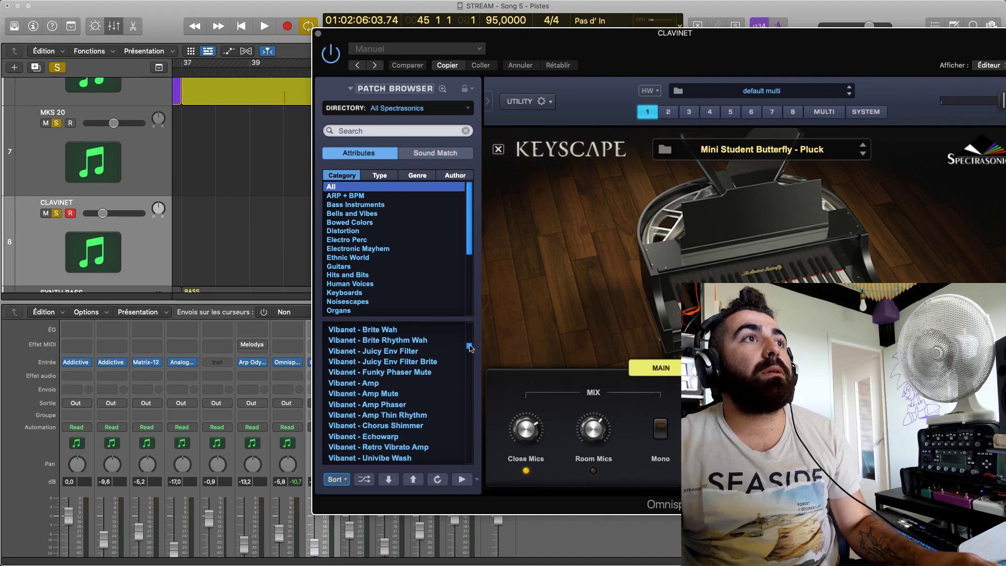
{"action": "scroll", "coordinate": [472, 344], "scroll_direction": "up", "scroll_amount": 5}
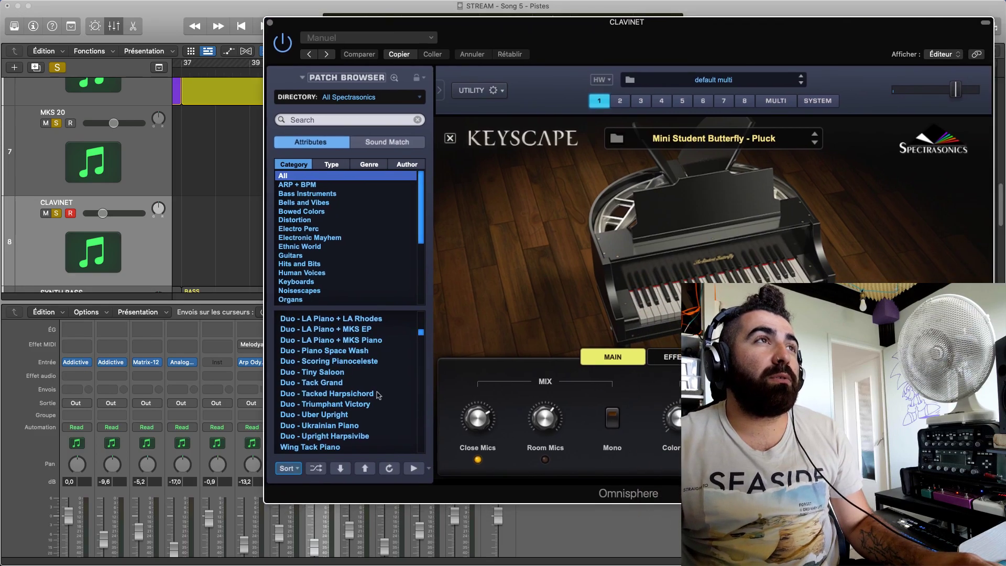
{"action": "left_click_drag", "start_coordinate": [420, 346], "coordinate": [424, 337]}
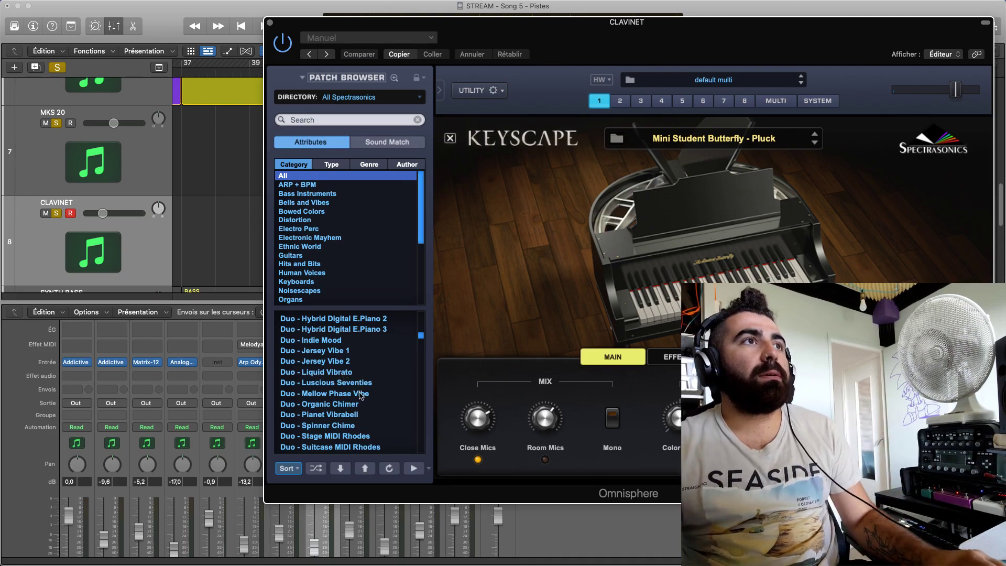
{"action": "left_click", "coordinate": [342, 361]}
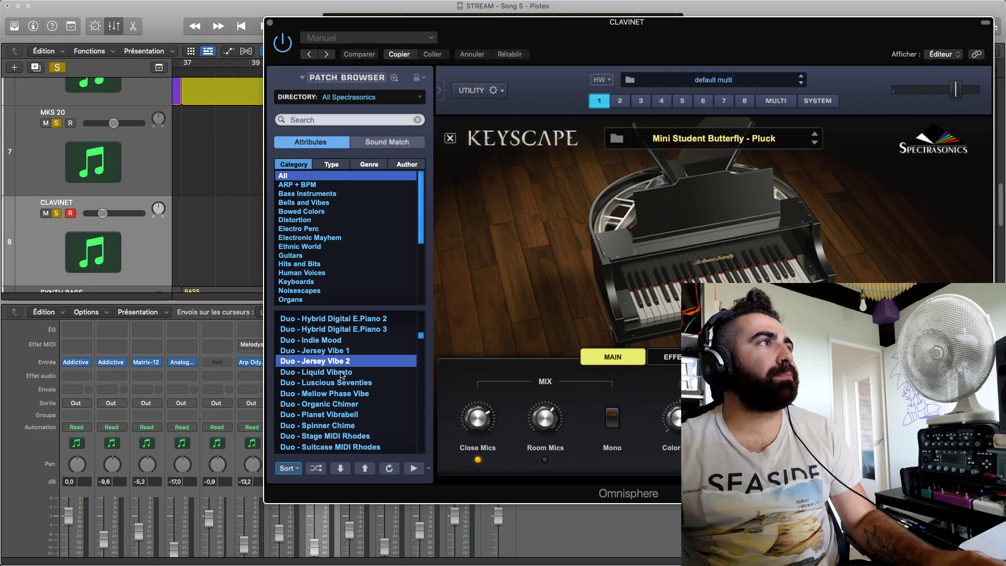
{"action": "key", "text": "space"}
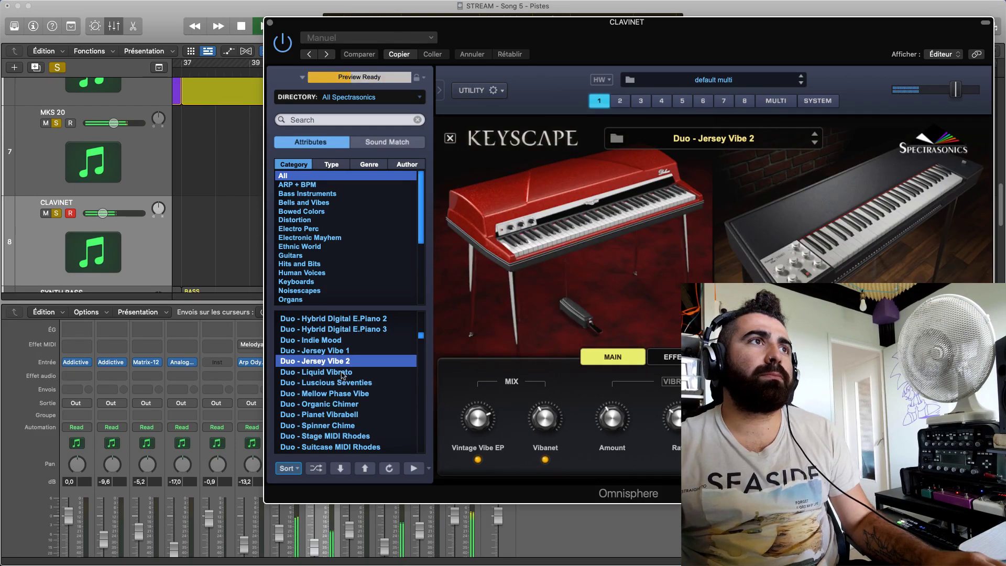
{"action": "left_click", "coordinate": [61, 123]}
Audition the patches Duo - Liquid Vibrato and Duo - Luscious Seventies on the CLAVINET track
{"action": "key", "text": "space"}
{"action": "left_click", "coordinate": [334, 373]}
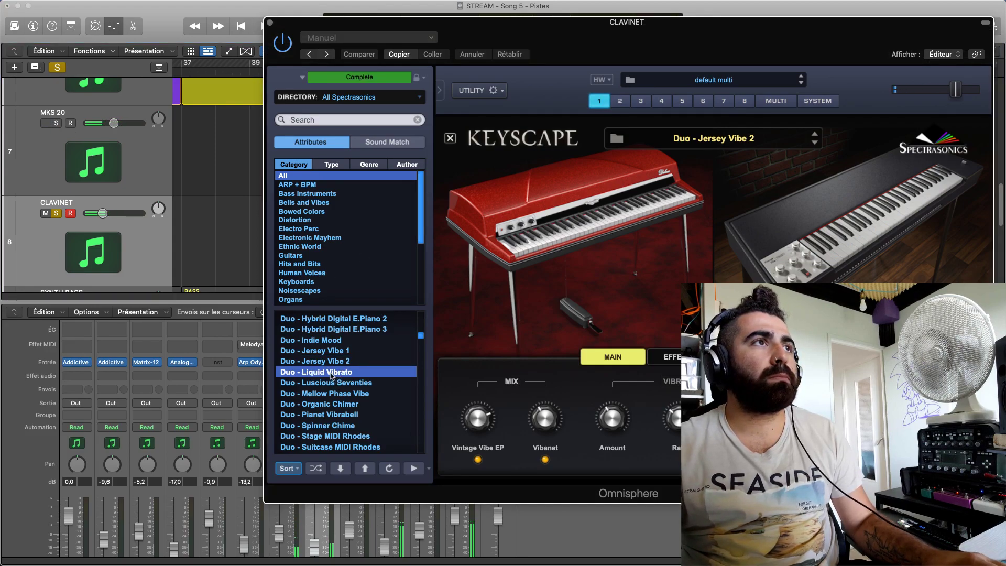
{"action": "key", "text": "space"}
{"action": "left_click", "coordinate": [350, 383]}
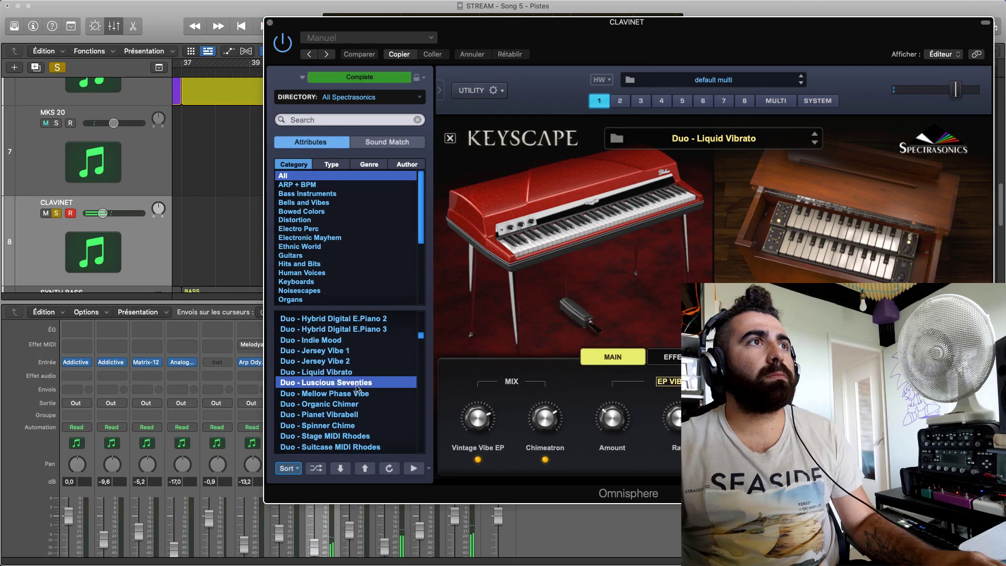
{"action": "key", "text": "space"}
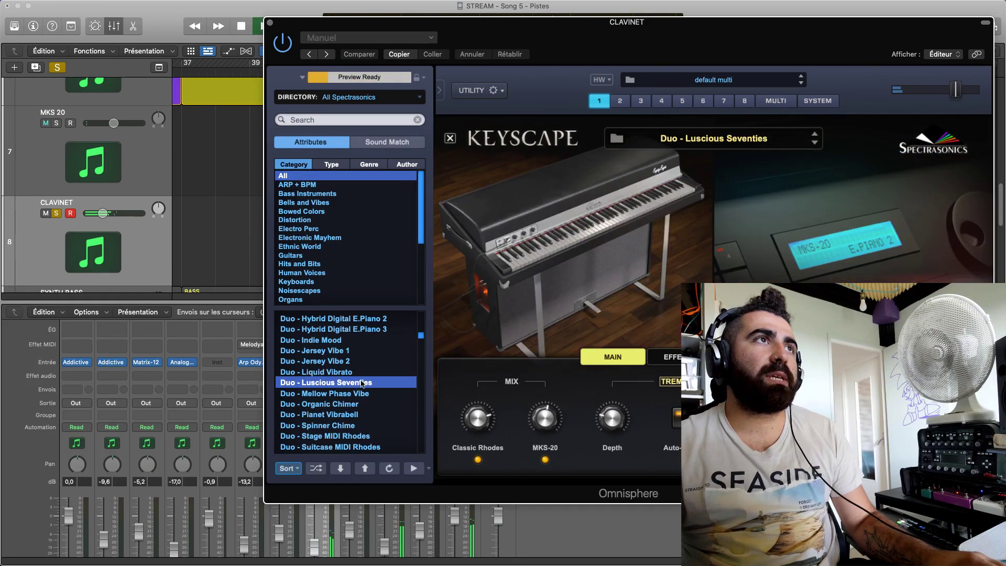
Load the Duo - Ultra 80s MIDI patch on the CLAVINET track during playback
{"action": "scroll", "coordinate": [424, 341], "scroll_direction": "down", "scroll_amount": 3}
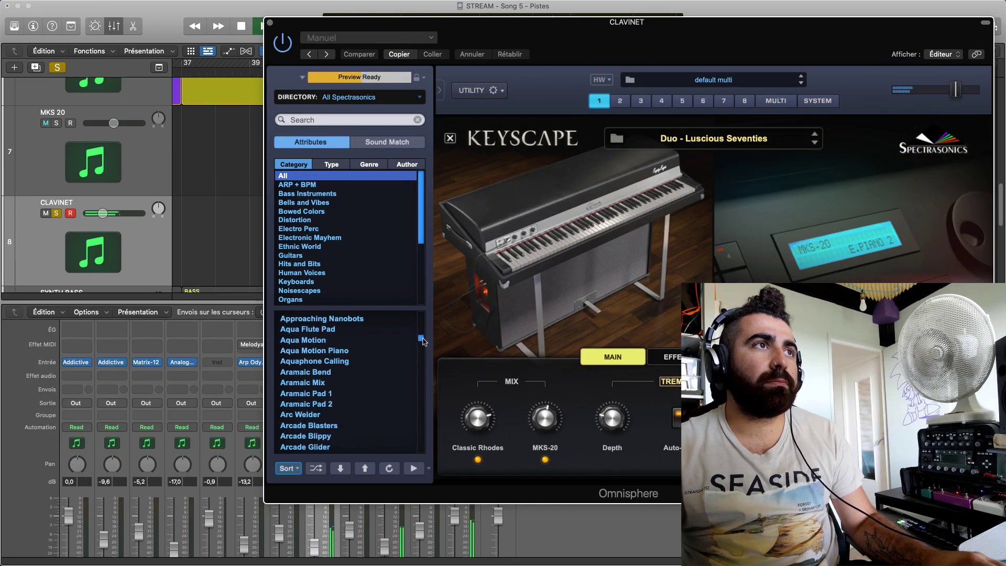
{"action": "left_click_drag", "start_coordinate": [541, 35], "coordinate": [328, 26]}
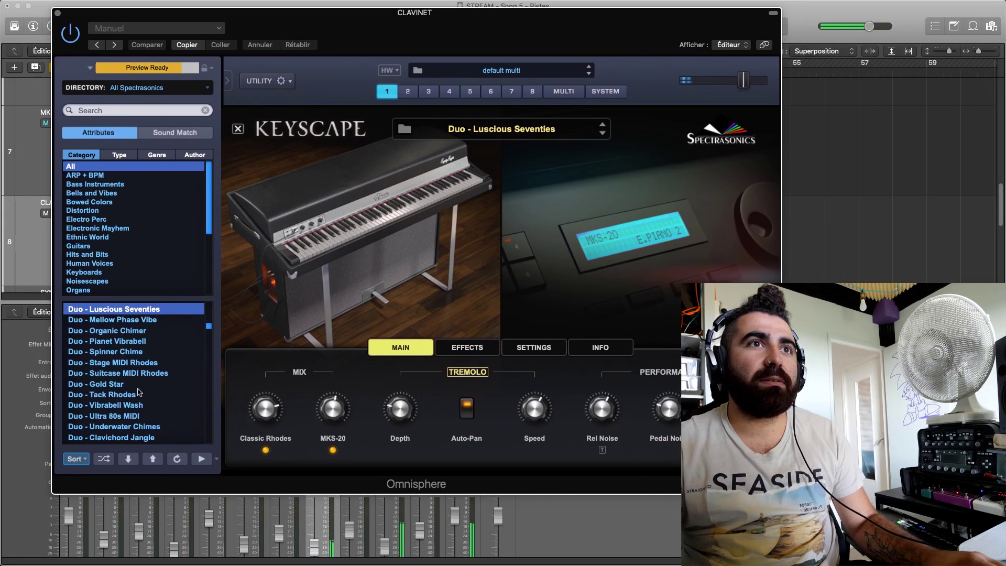
{"action": "left_click", "coordinate": [175, 417]}
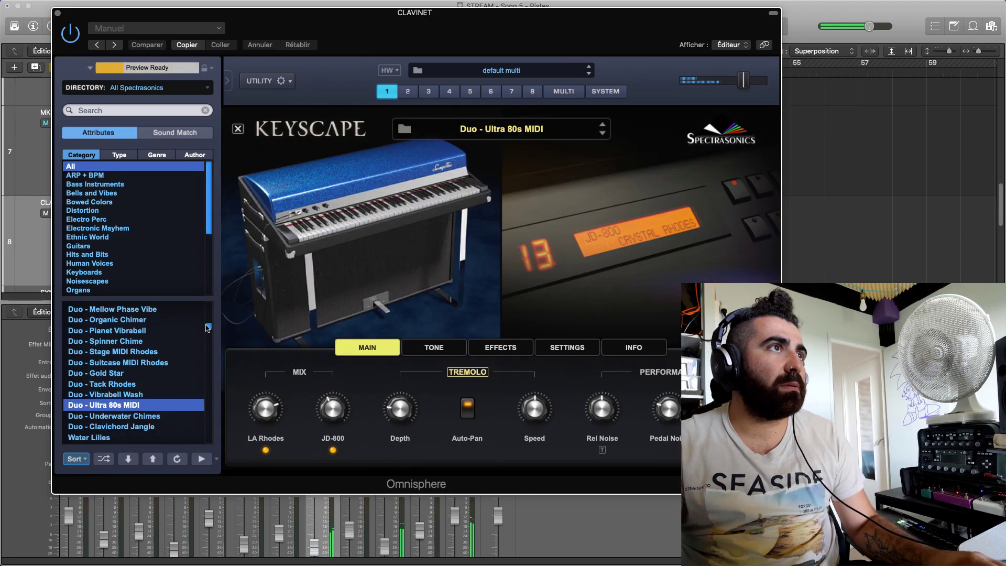
Limit the patch browser of the CLAVINET track's instrument to the Keyscape Library
{"action": "left_click_drag", "start_coordinate": [207, 327], "coordinate": [209, 307]}
{"action": "scroll", "coordinate": [190, 329], "scroll_direction": "down", "scroll_amount": 3}
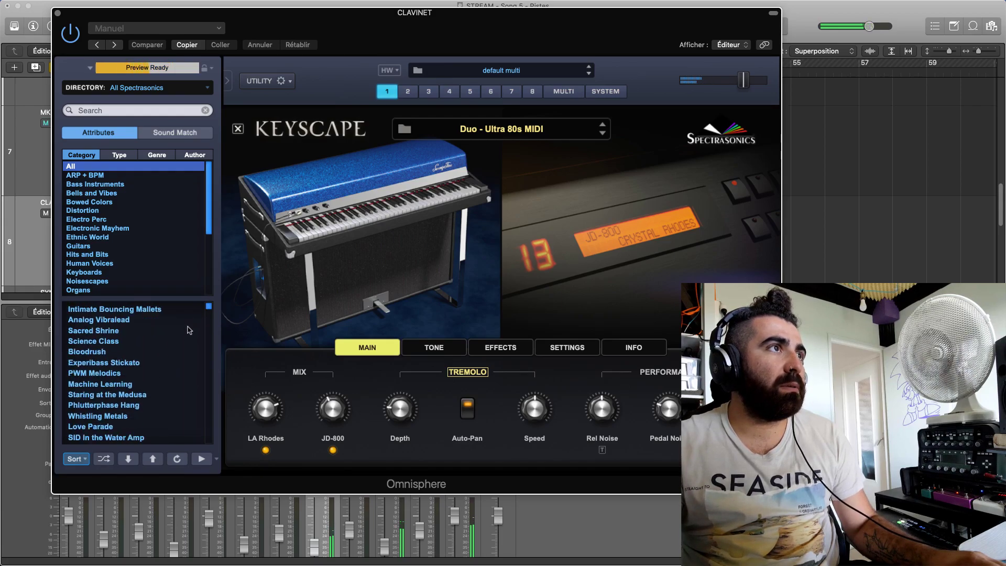
{"action": "scroll", "coordinate": [186, 330], "scroll_direction": "down", "scroll_amount": 10}
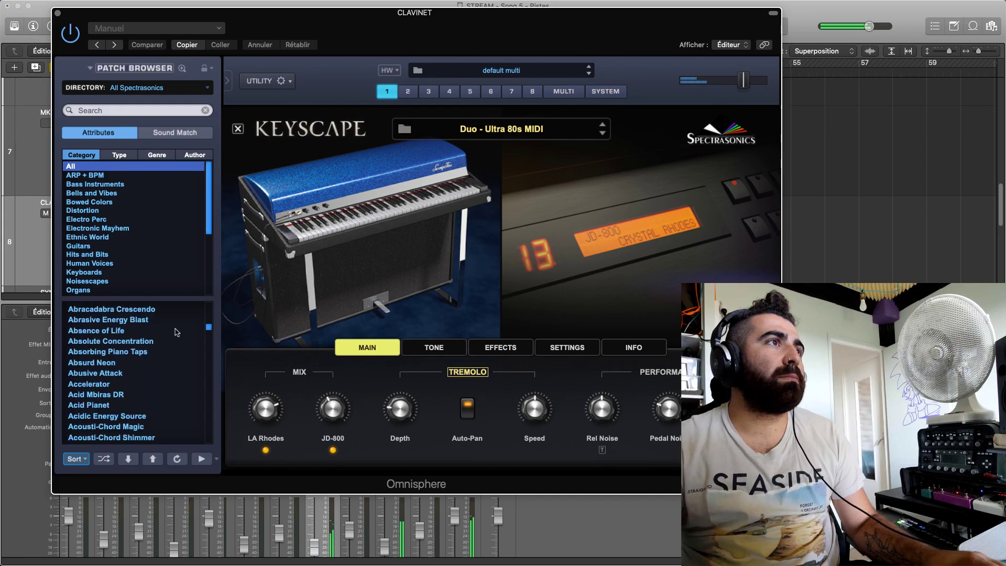
{"action": "left_click", "coordinate": [190, 89]}
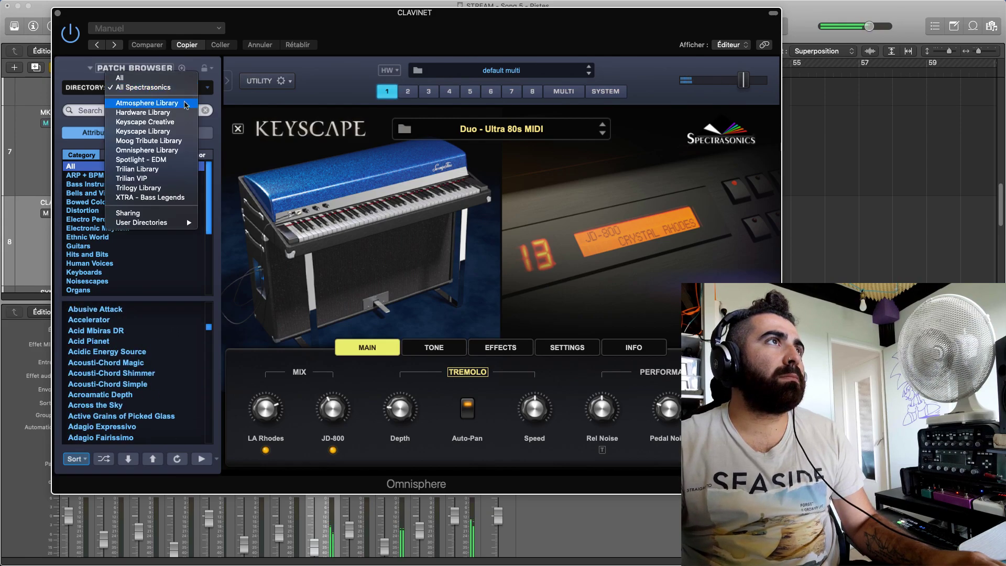
{"action": "left_click", "coordinate": [176, 131]}
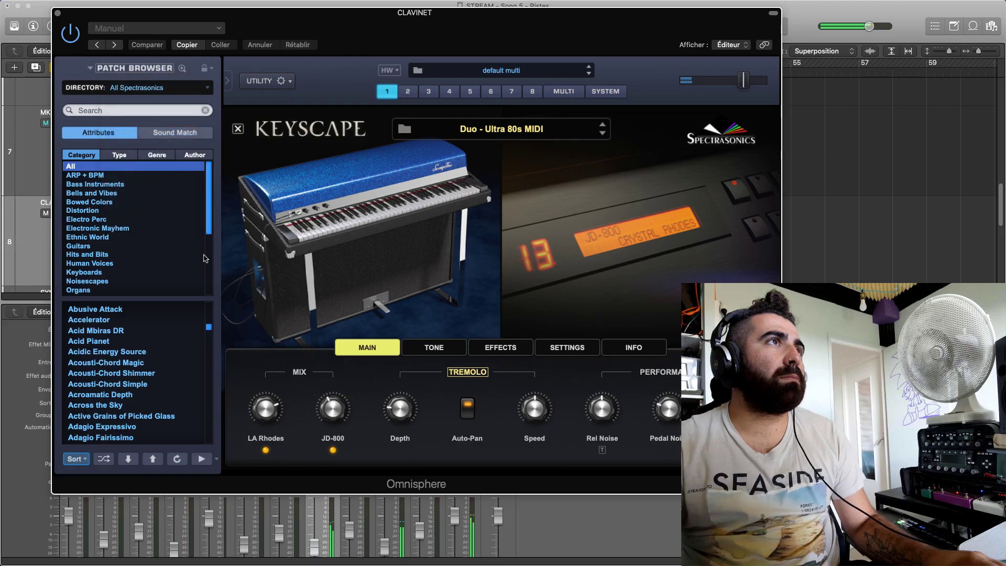
Audition the Electric Grand CP70 patches Amp, Dry, Indie, Tremolo and Hard Amp on the CLAVINET track
{"action": "left_click_drag", "start_coordinate": [211, 440], "coordinate": [199, 421]}
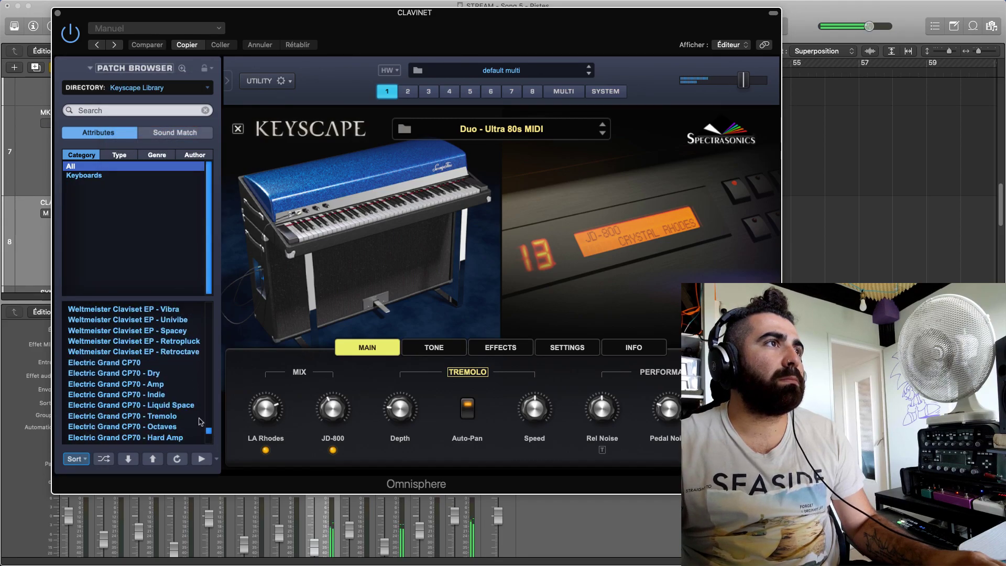
{"action": "left_click", "coordinate": [148, 383]}
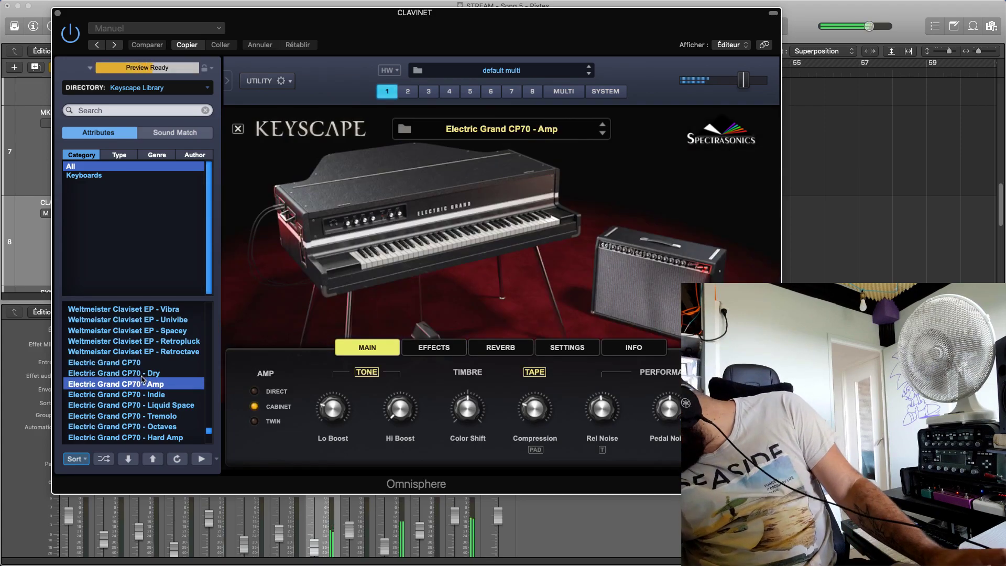
{"action": "left_click", "coordinate": [144, 369]}
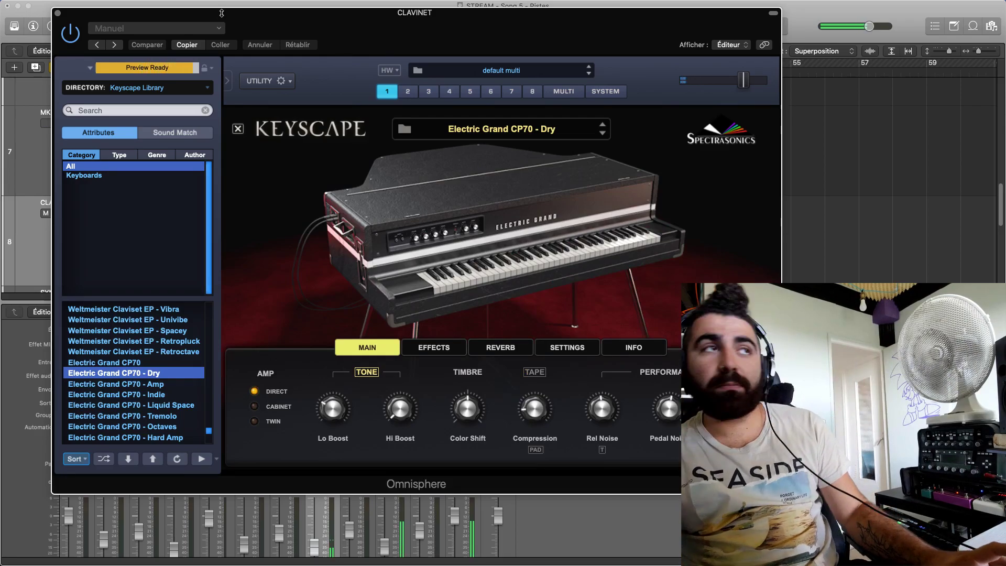
{"action": "left_click", "coordinate": [161, 385]}
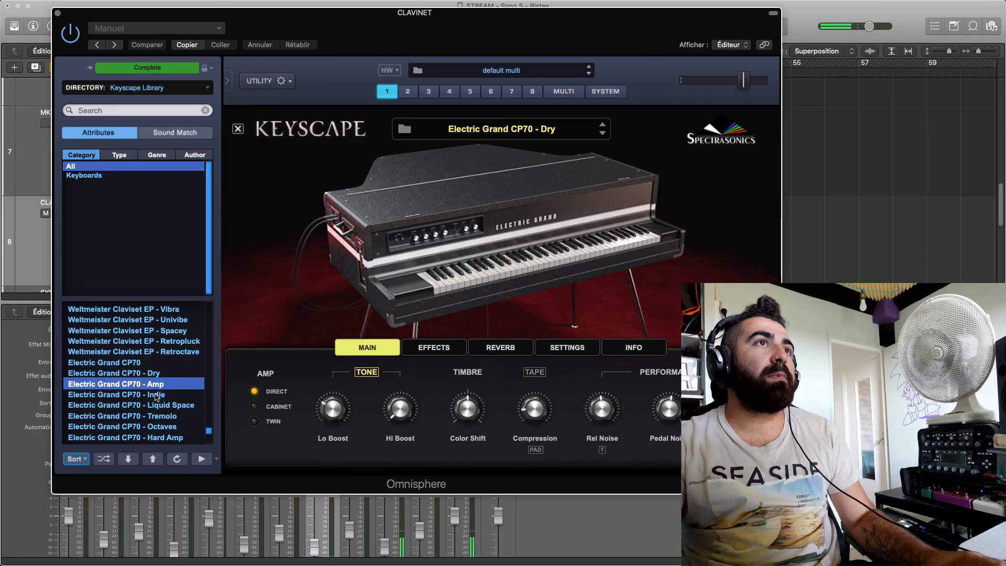
{"action": "left_click", "coordinate": [165, 398]}
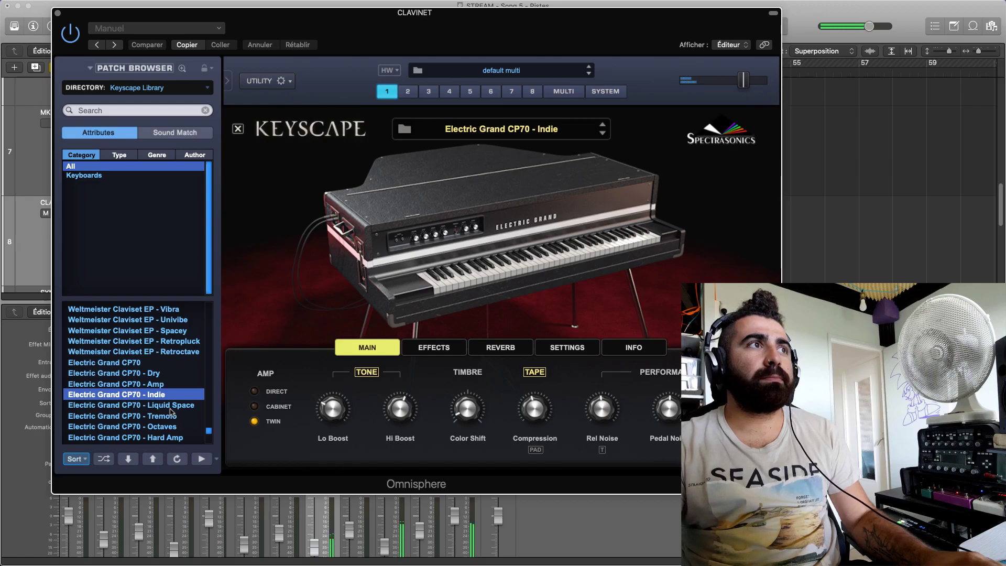
{"action": "left_click", "coordinate": [170, 415]}
{"action": "scroll", "coordinate": [170, 406], "scroll_direction": "down", "scroll_amount": 5}
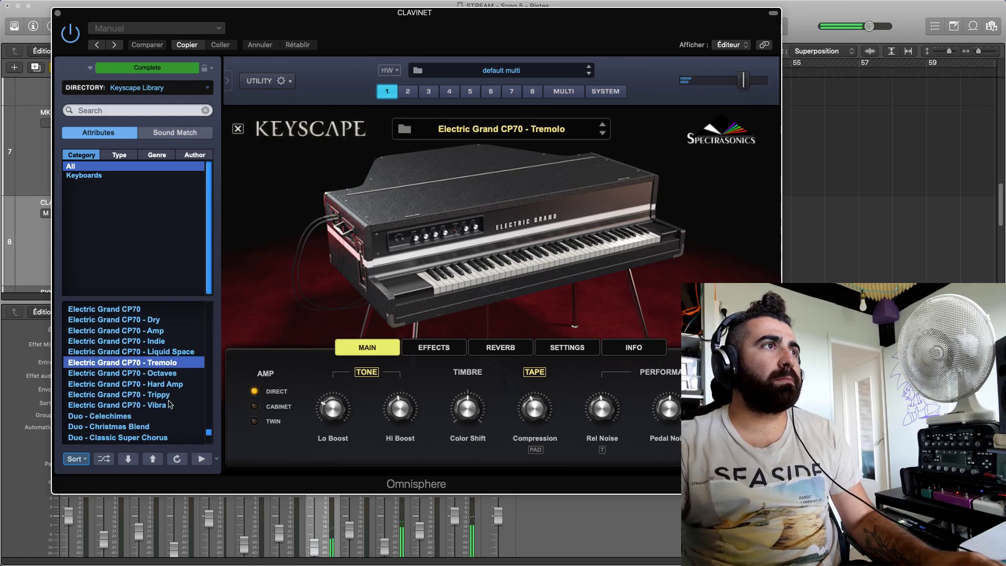
{"action": "left_click", "coordinate": [171, 385]}
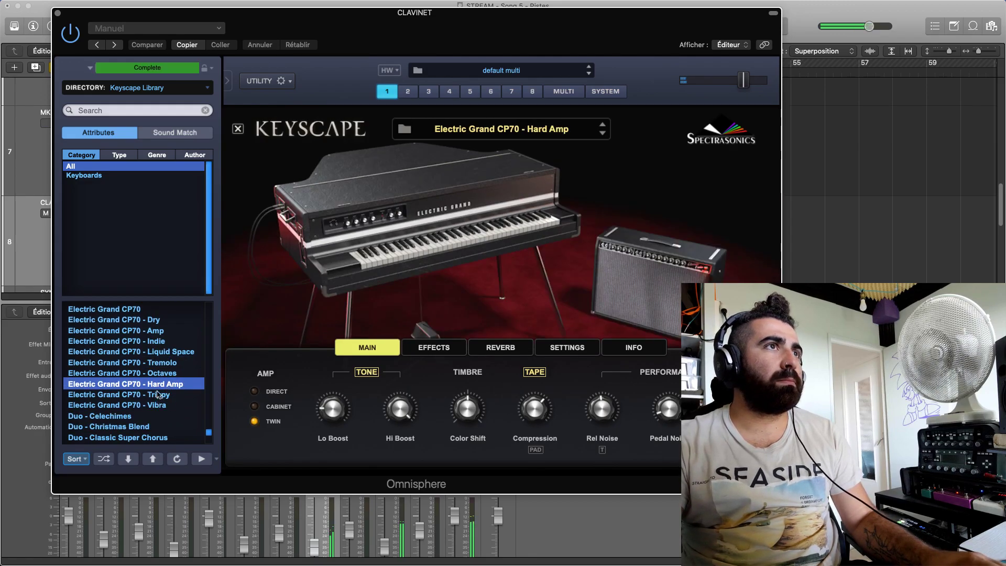
Move the instrument window clear of the track headers and load the Electric Grand CP70 - Vibra patch
{"action": "left_click_drag", "start_coordinate": [152, 11], "coordinate": [286, 7]}
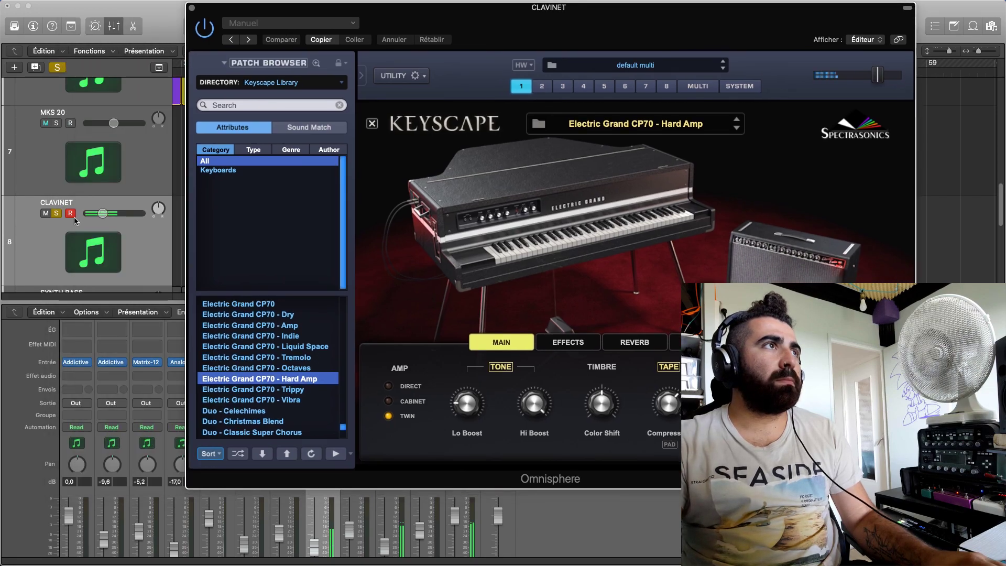
{"action": "scroll", "coordinate": [75, 220], "scroll_direction": "down", "scroll_amount": 3}
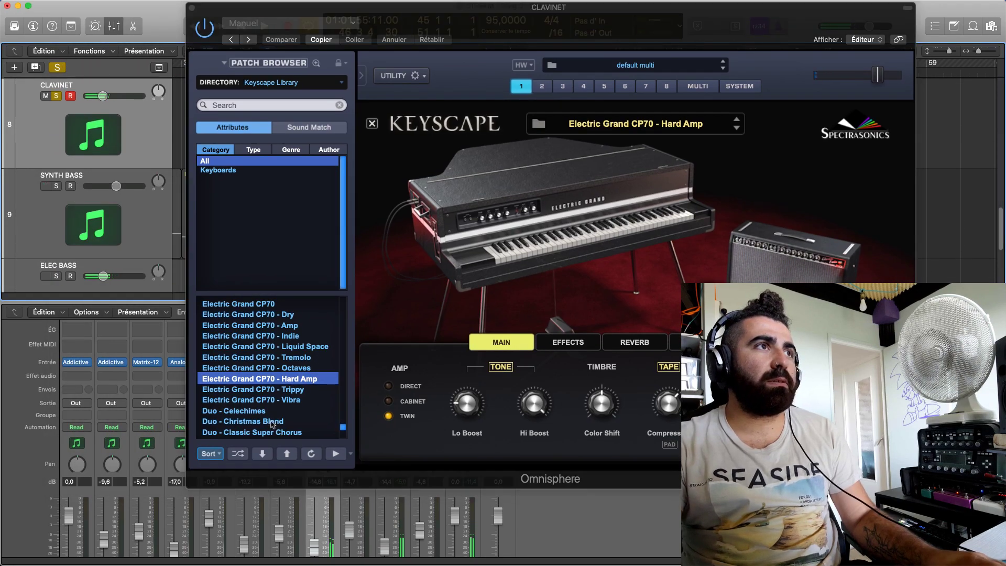
{"action": "left_click", "coordinate": [262, 399]}
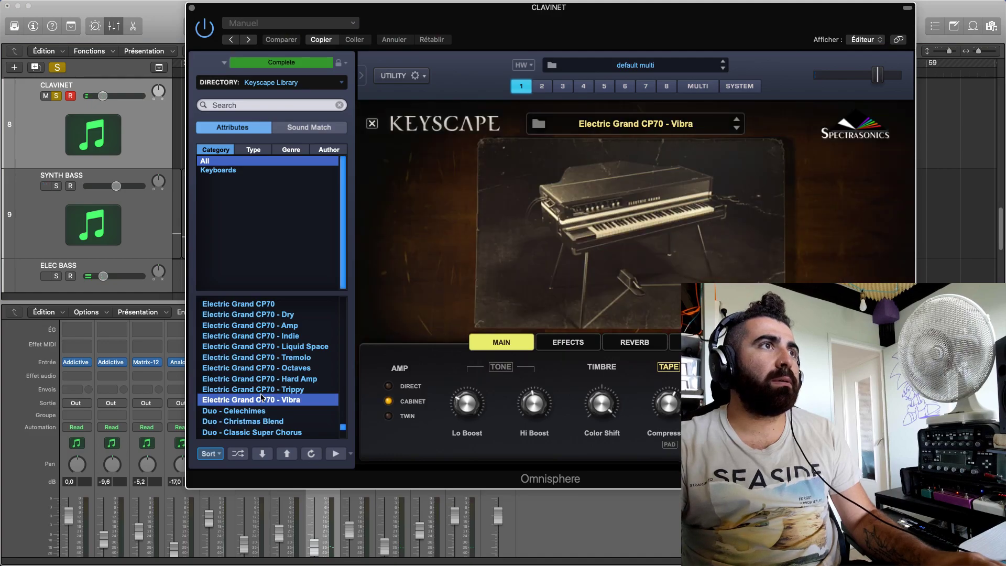
Put the MKS 20 track back in solo and raise the CLAVINET track's volume to about the MKS 20 fader level
{"action": "scroll", "coordinate": [262, 397], "scroll_direction": "up", "scroll_amount": 2}
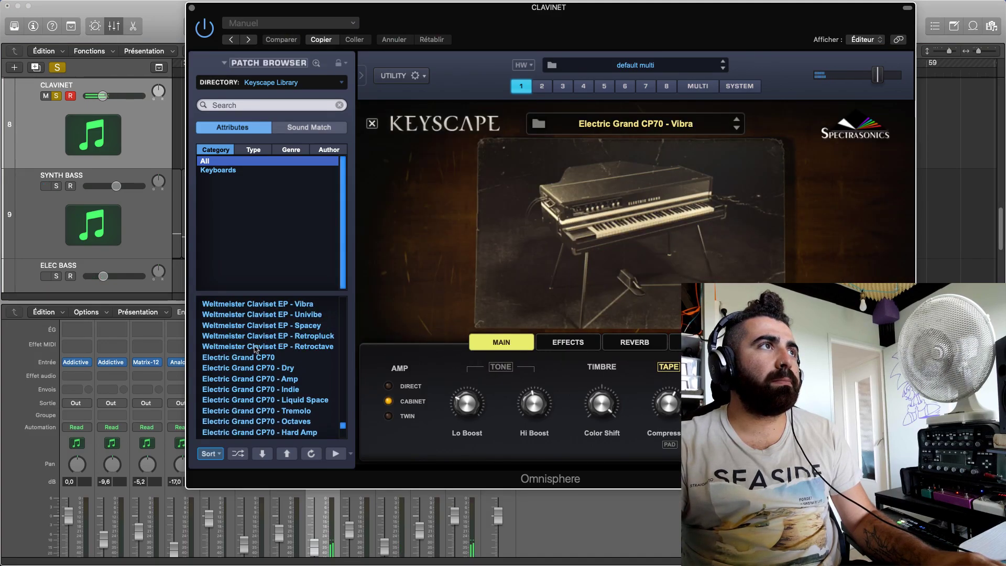
{"action": "scroll", "coordinate": [108, 238], "scroll_direction": "up", "scroll_amount": 2}
{"action": "left_click_drag", "start_coordinate": [103, 146], "coordinate": [109, 146]}
{"action": "scroll", "coordinate": [105, 210], "scroll_direction": "up", "scroll_amount": 2}
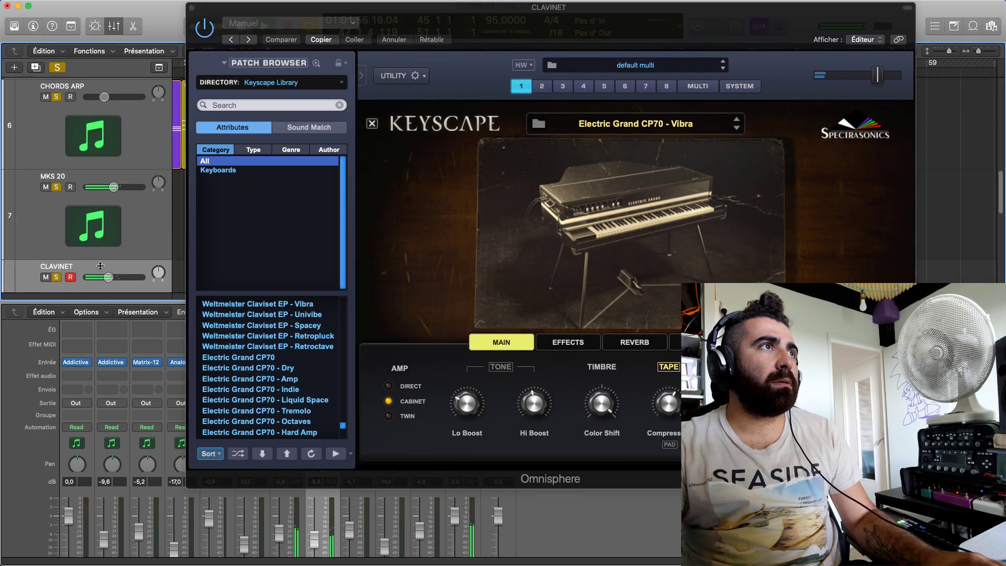
{"action": "left_click_drag", "start_coordinate": [110, 279], "coordinate": [113, 278]}
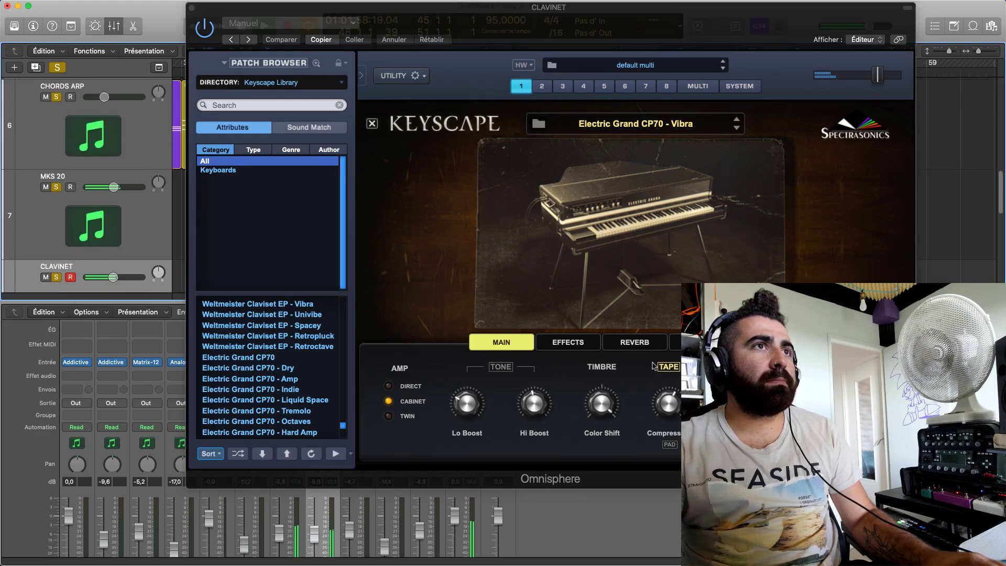
Take MKS 20 out of solo and inspect the effects and reverb settings of the Electric Grand CP70 - Vibra patch
{"action": "left_click", "coordinate": [583, 350]}
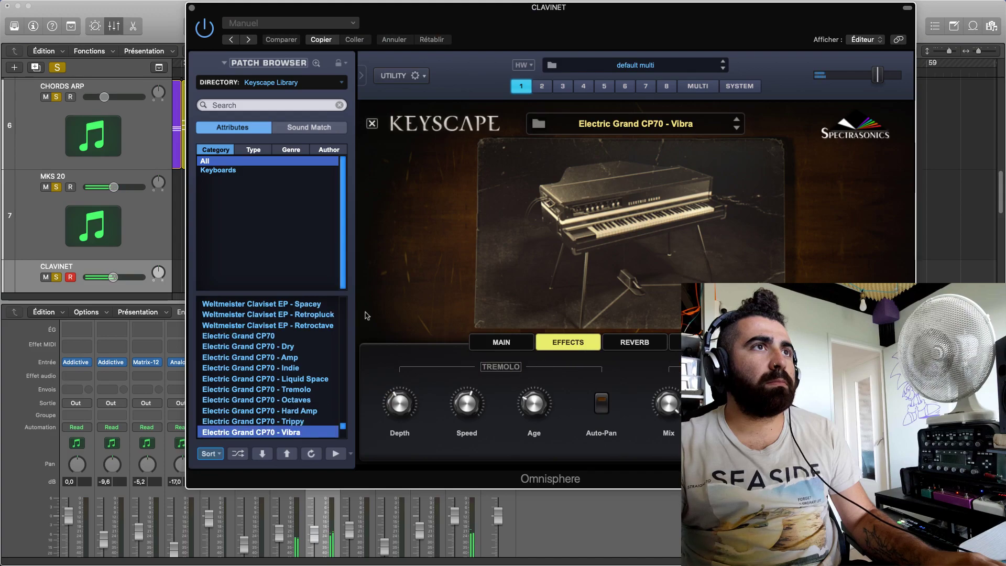
{"action": "left_click", "coordinate": [56, 186]}
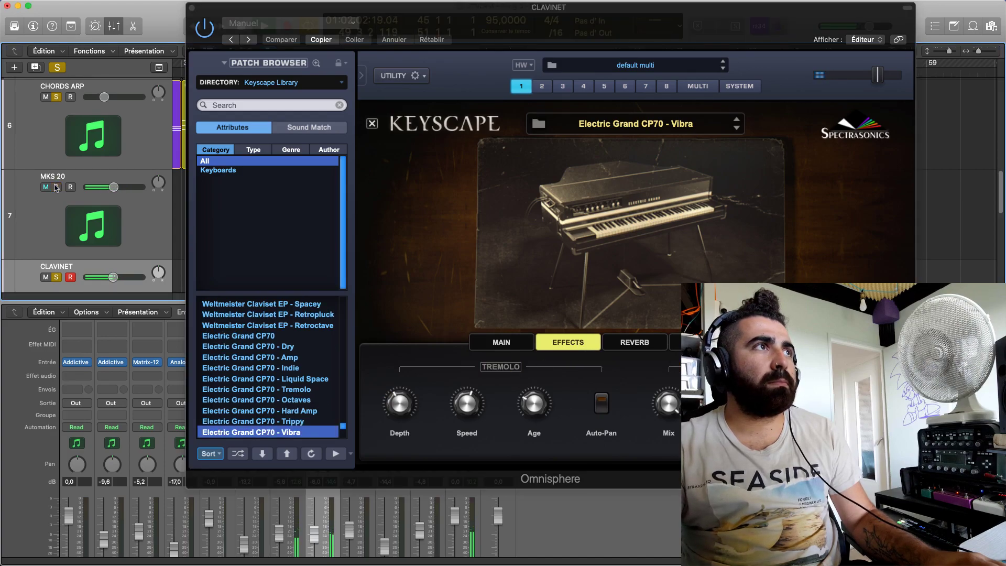
{"action": "left_click", "coordinate": [56, 187]}
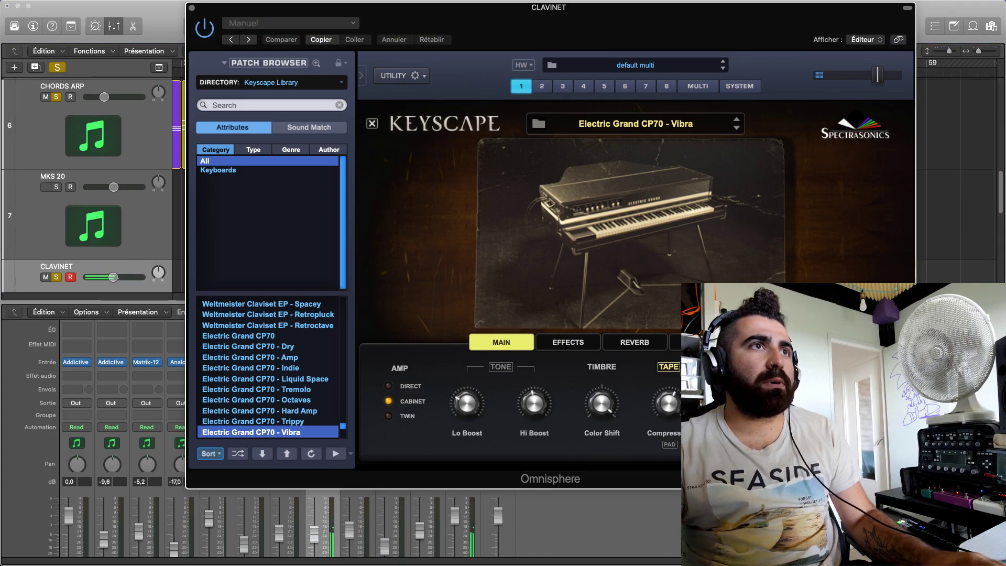
{"action": "left_click", "coordinate": [635, 343]}
{"action": "left_click", "coordinate": [676, 342]}
{"action": "left_click", "coordinate": [635, 343]}
{"action": "left_click", "coordinate": [520, 343]}
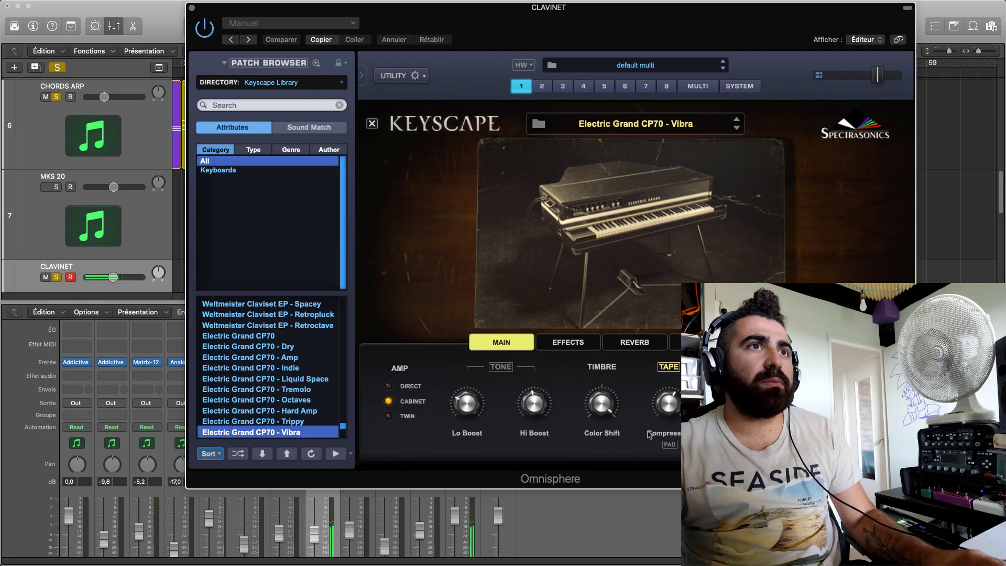
Try adjusting the Compression of the Electric Grand CP70 - Vibra patch, and solo the MKS 20 track again
{"action": "mouse_move", "coordinate": [675, 407]}
{"action": "left_mouse_down"}
{"action": "mouse_move", "coordinate": [678, 445]}
{"action": "mouse_move", "coordinate": [669, 404]}
{"action": "left_mouse_up"}
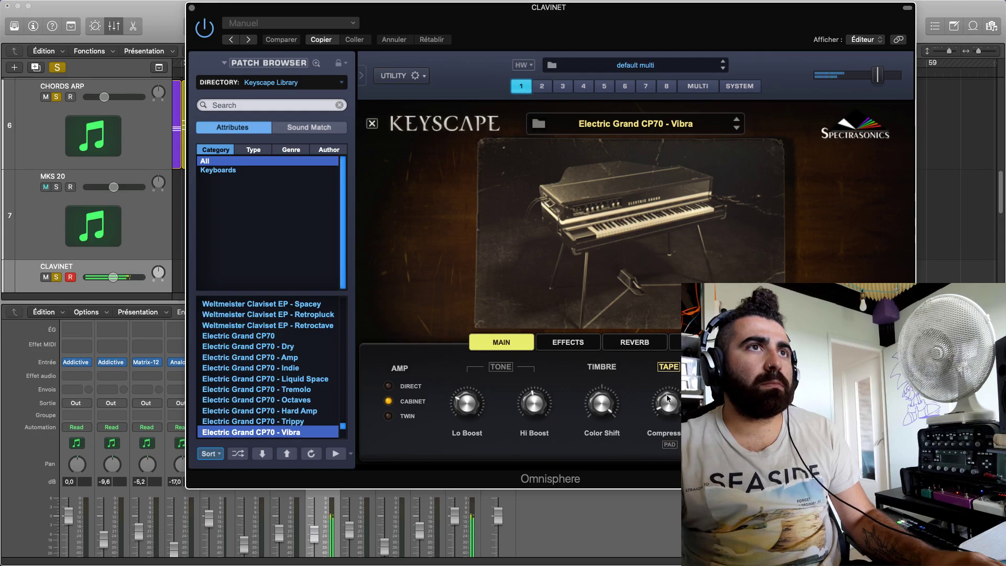
{"action": "mouse_move", "coordinate": [669, 409]}
{"action": "left_click_drag", "start_coordinate": [669, 409], "coordinate": [661, 369]}
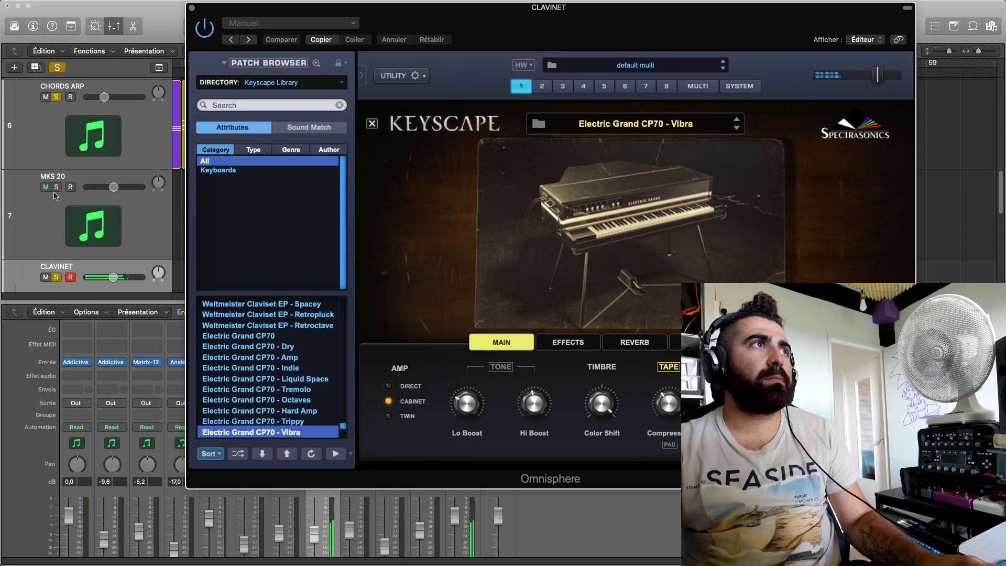
{"action": "left_click", "coordinate": [58, 187]}
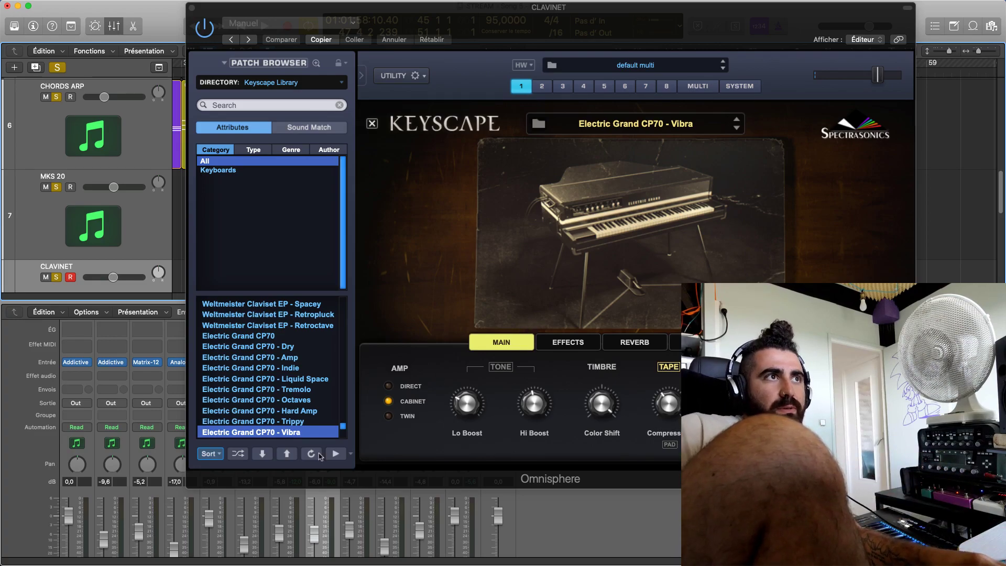
Audition the Weltmeister Claviset EP patches Univibe, Vibra and Retropluck, comparing them with and without the MKS 20 track in solo
{"action": "scroll", "coordinate": [242, 357], "scroll_direction": "down", "scroll_amount": 1}
{"action": "scroll", "coordinate": [276, 391], "scroll_direction": "up", "scroll_amount": 4}
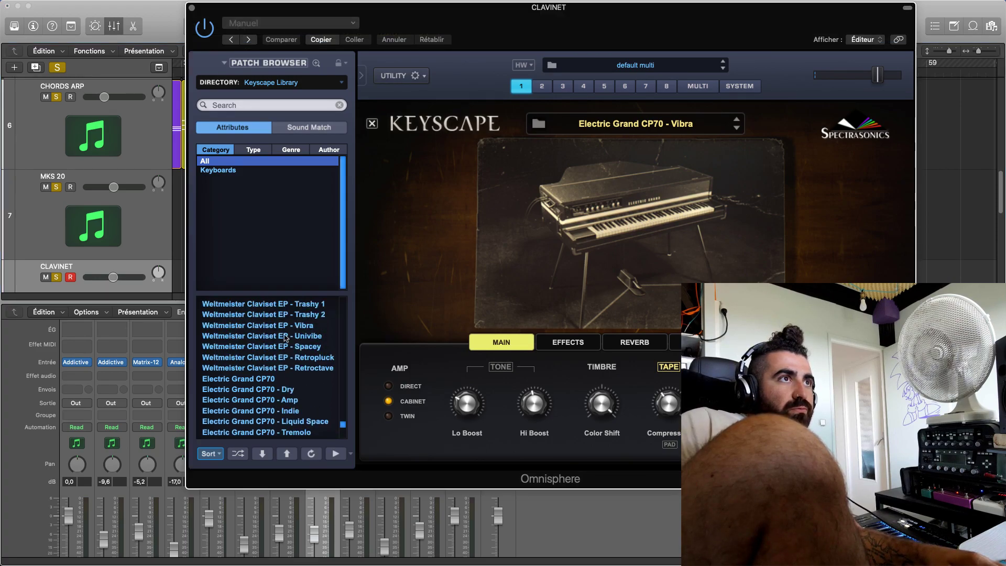
{"action": "left_click", "coordinate": [286, 338]}
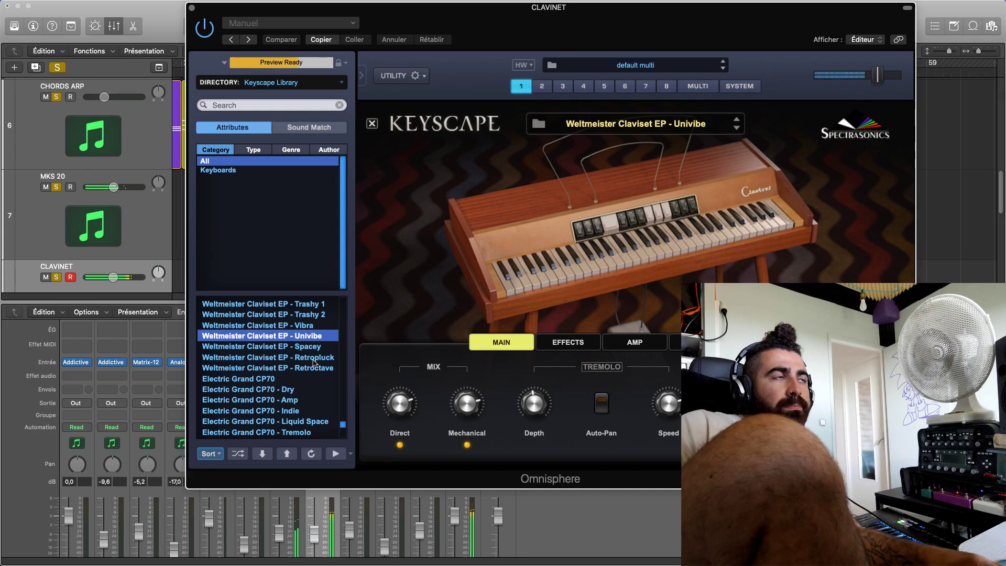
{"action": "left_click", "coordinate": [312, 326]}
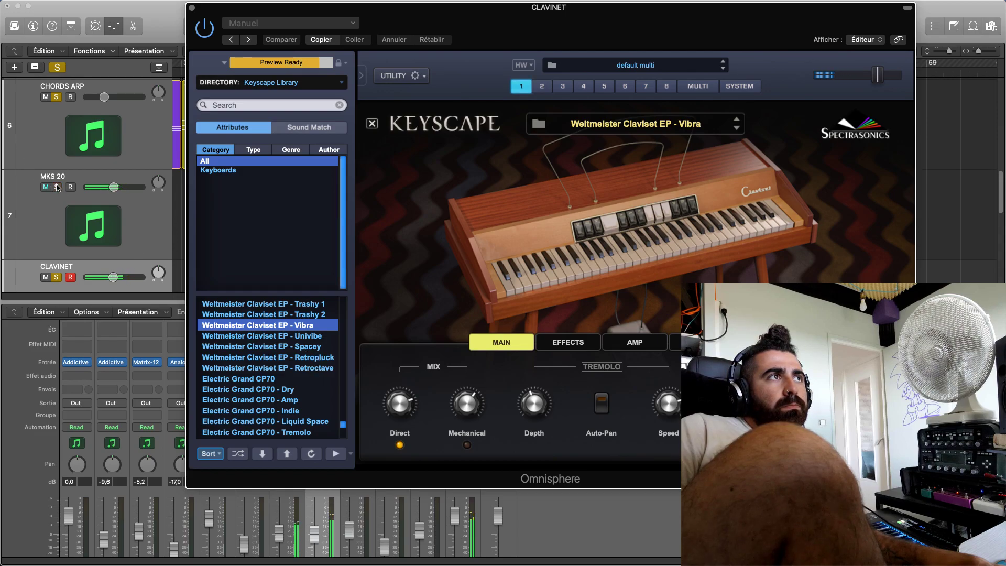
{"action": "left_click", "coordinate": [327, 360]}
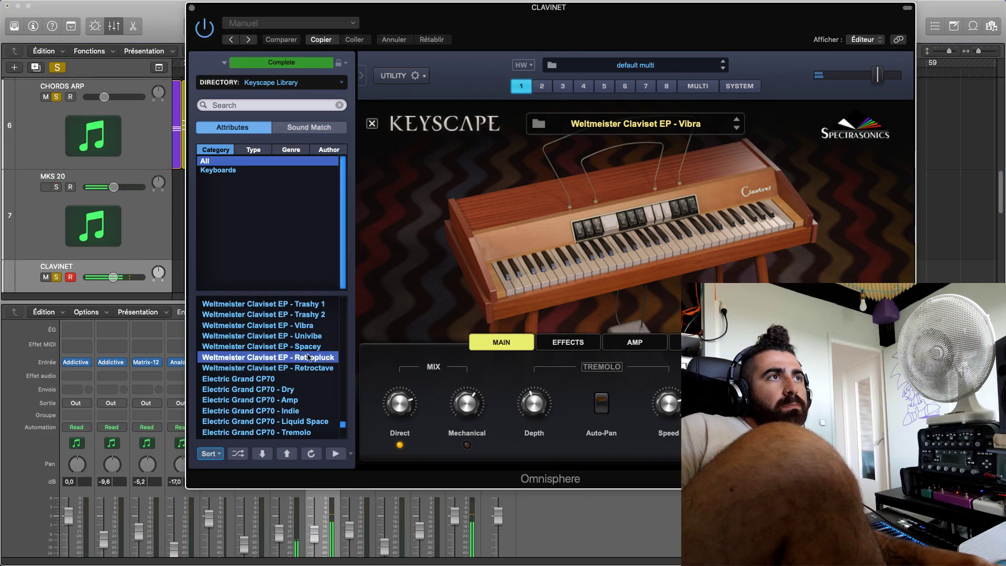
{"action": "scroll", "coordinate": [278, 367], "scroll_direction": "up", "scroll_amount": 1}
{"action": "left_click", "coordinate": [57, 187]}
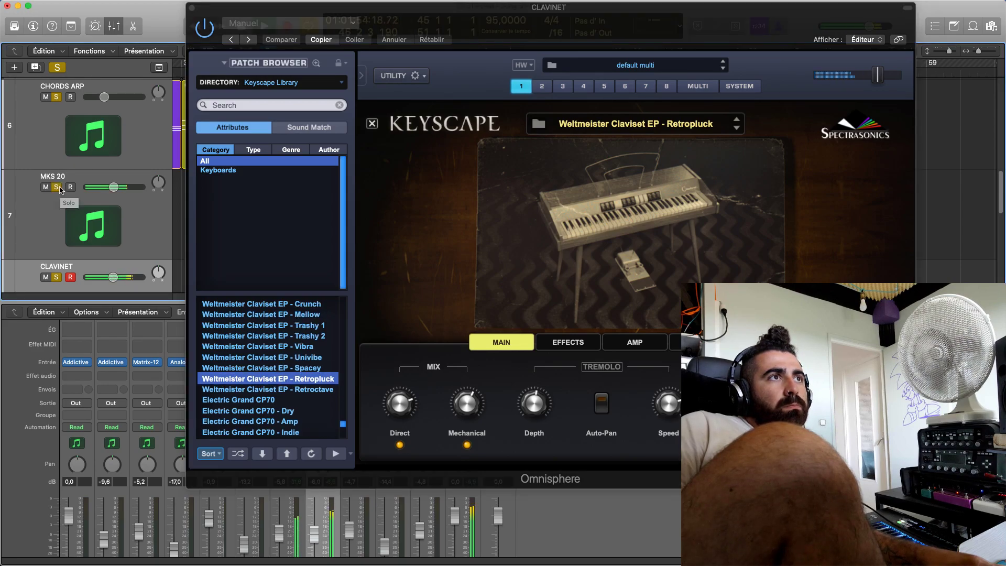
{"action": "left_click", "coordinate": [603, 409]}
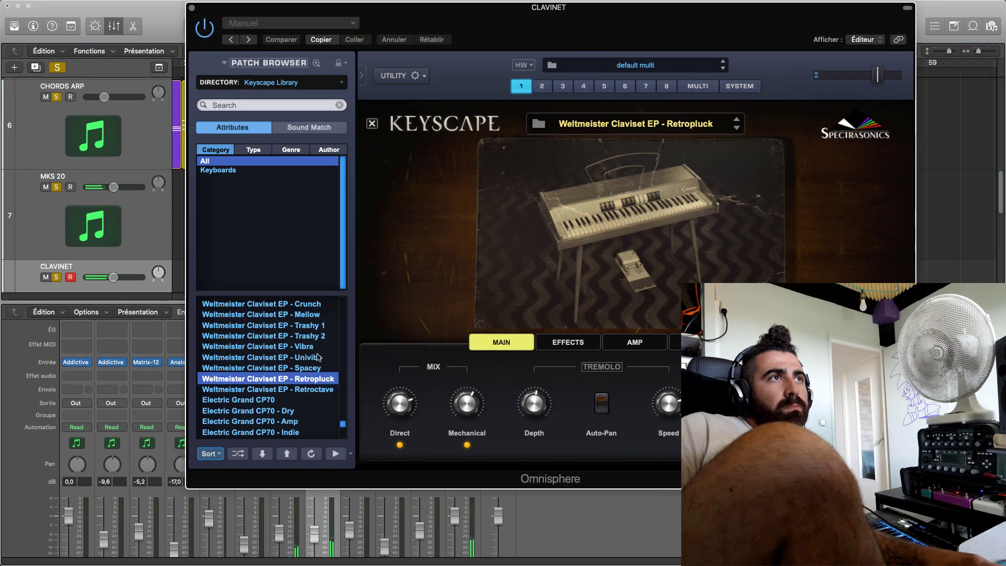
Audition the patches Weltmeister Claviset EP - Trashy 2 and Weltmeister Claviset EP - Crunch on the CLAVINET track
{"action": "left_click", "coordinate": [296, 336]}
{"action": "scroll", "coordinate": [297, 346], "scroll_direction": "up", "scroll_amount": 5}
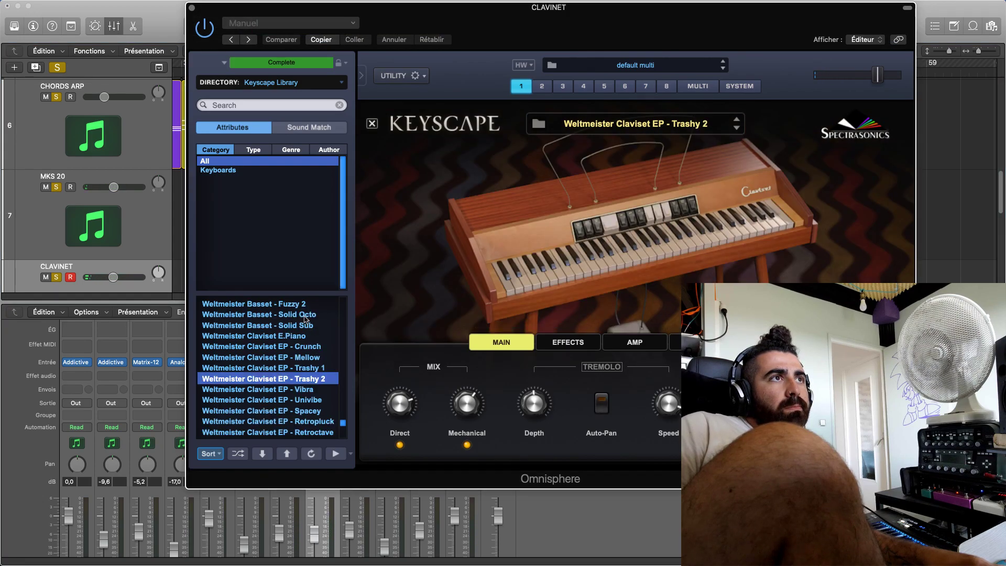
{"action": "left_click", "coordinate": [294, 389]}
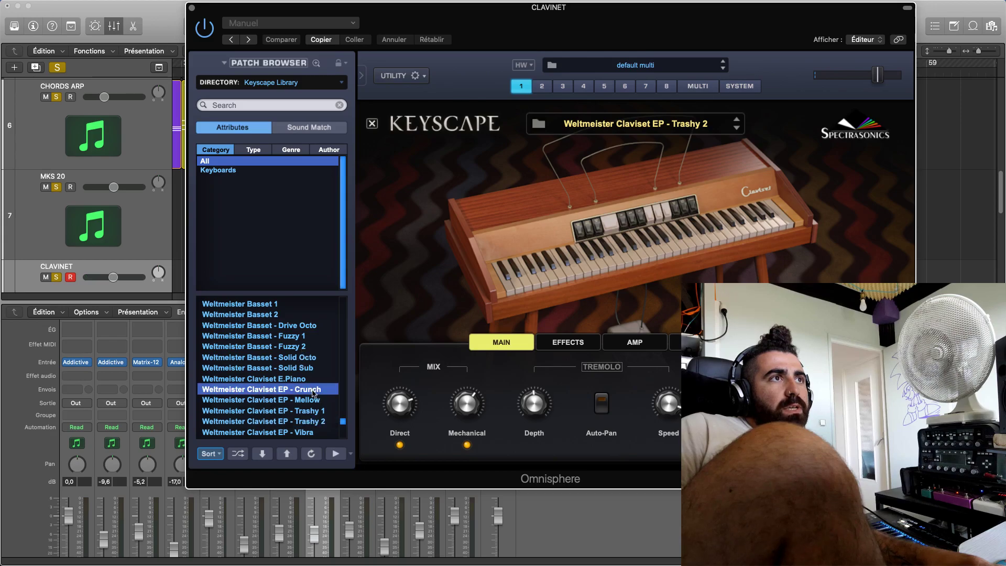
Take the MKS 20 track out of solo and load the Vintage Vibe Tine Bass - Crunch patch on the CLAVINET track
{"action": "left_click", "coordinate": [56, 187]}
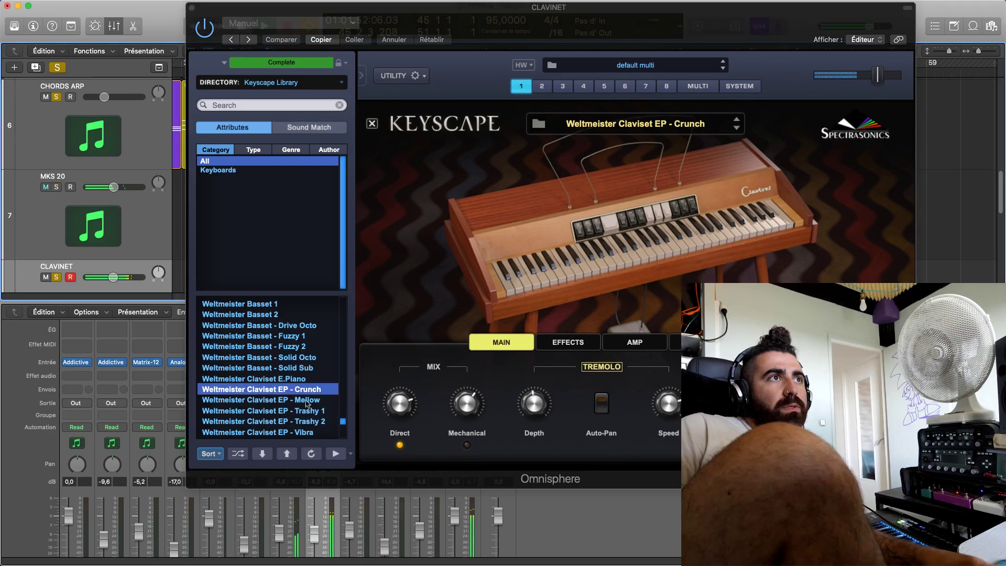
{"action": "scroll", "coordinate": [287, 366], "scroll_direction": "up", "scroll_amount": 5}
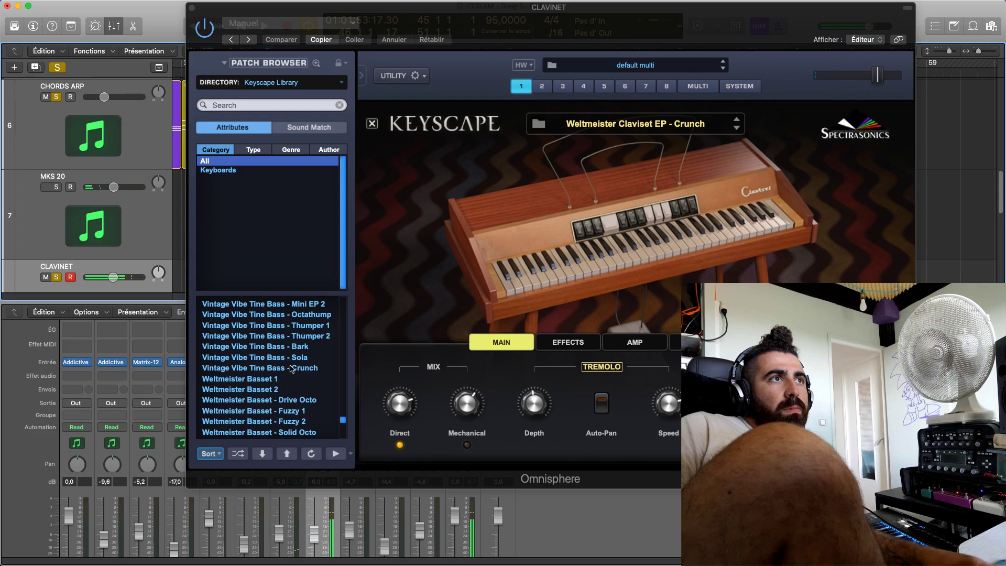
{"action": "left_click", "coordinate": [292, 369]}
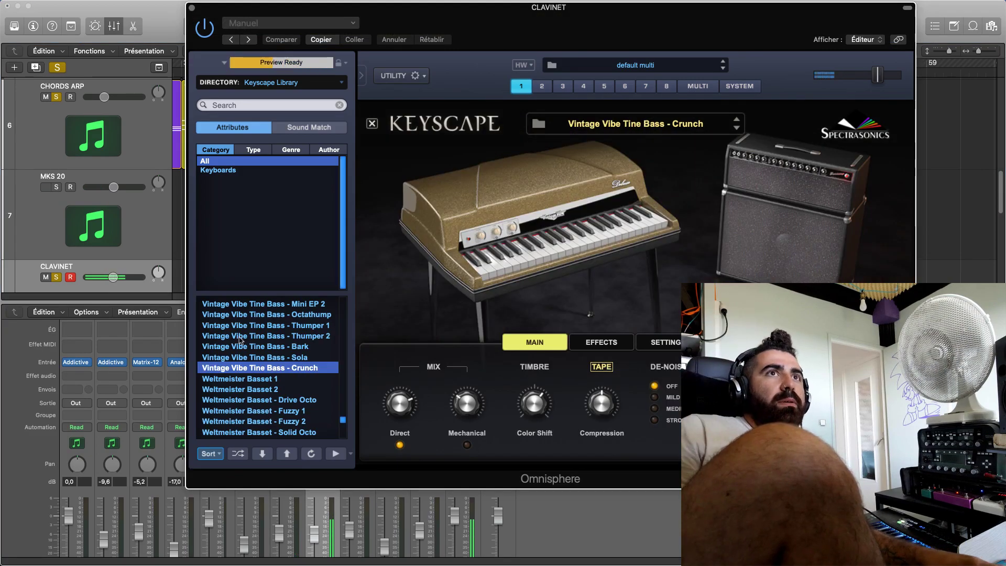
Audition the Vintage Vibe Tine Bass patches Sola and Bark, checking Bark against the MKS 20, SYNTH BASS and ELEC BASS tracks in solo
{"action": "left_click", "coordinate": [276, 358]}
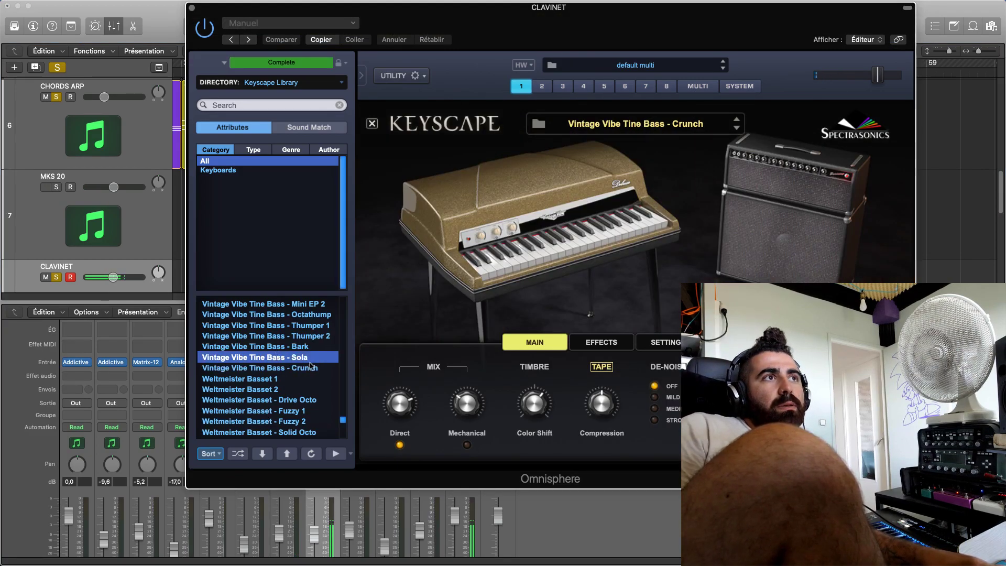
{"action": "left_click", "coordinate": [304, 348]}
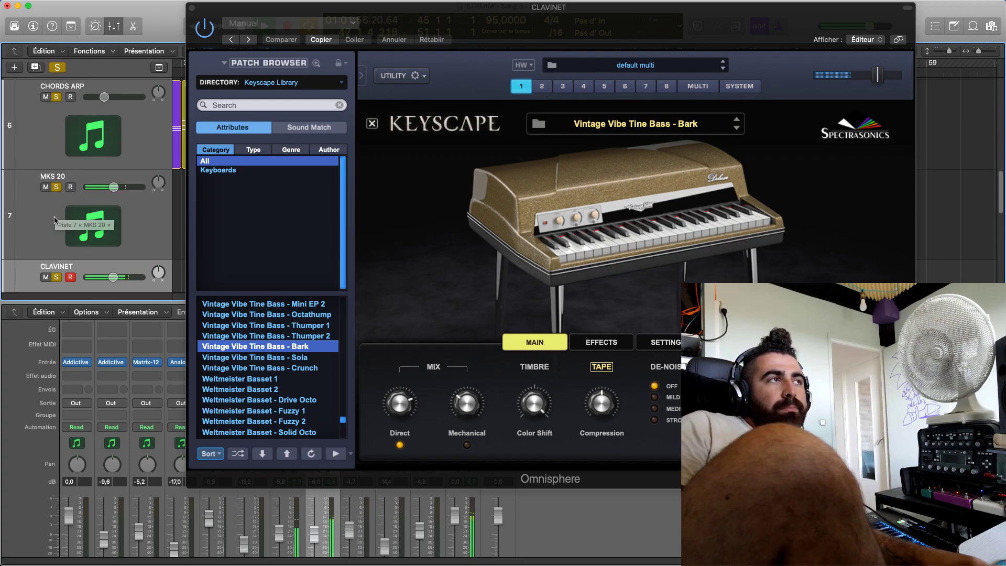
{"action": "scroll", "coordinate": [59, 230], "scroll_direction": "down", "scroll_amount": 5}
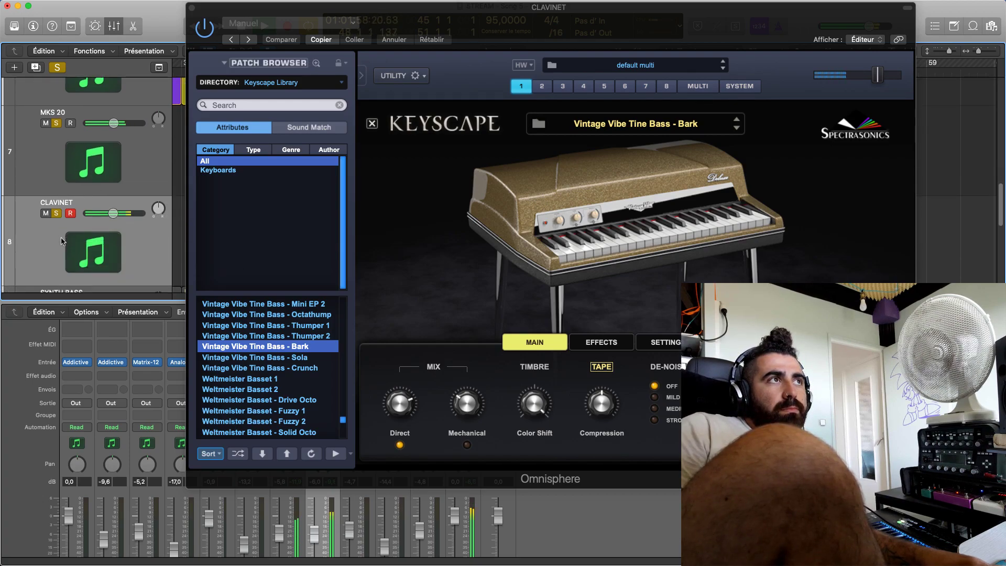
{"action": "left_click", "coordinate": [55, 145]}
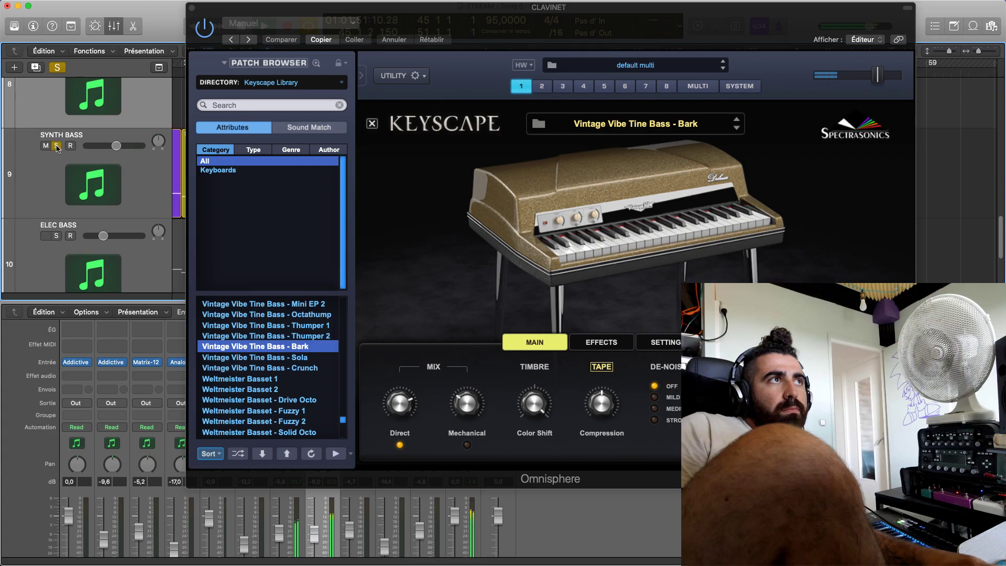
{"action": "left_click", "coordinate": [55, 145]}
{"action": "left_click", "coordinate": [57, 236]}
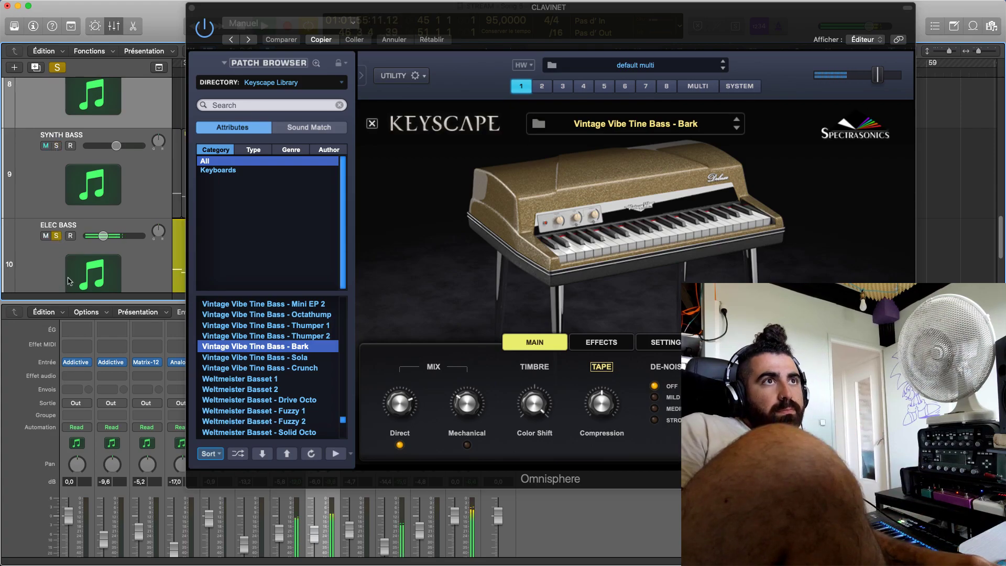
{"action": "left_click", "coordinate": [57, 236]}
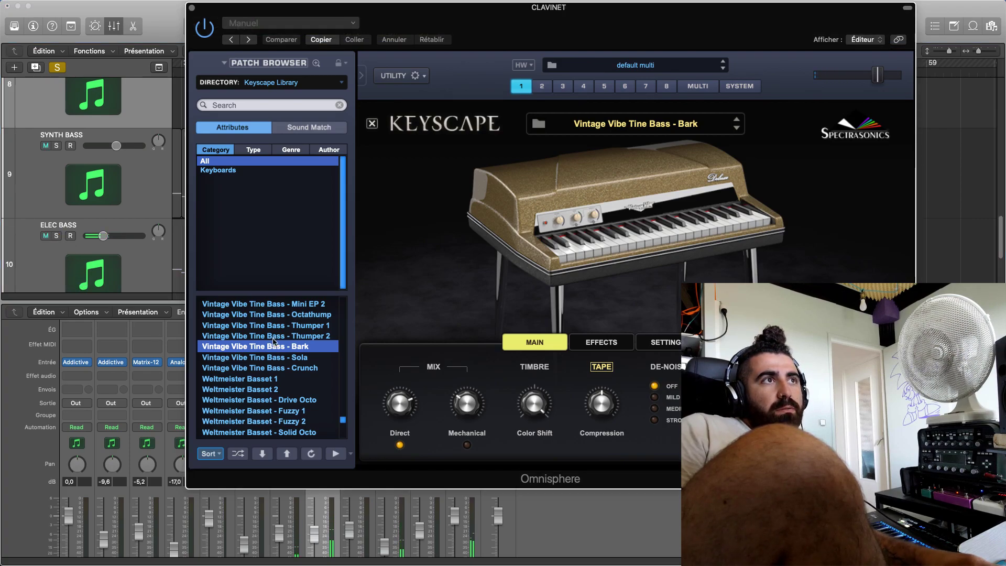
Audition the Vintage Vibe Tine Bass patches Thumper 2, Thumper 1, Octathump, Mini EP 2 and Mini EP 1, and load Driver
{"action": "left_click", "coordinate": [274, 336]}
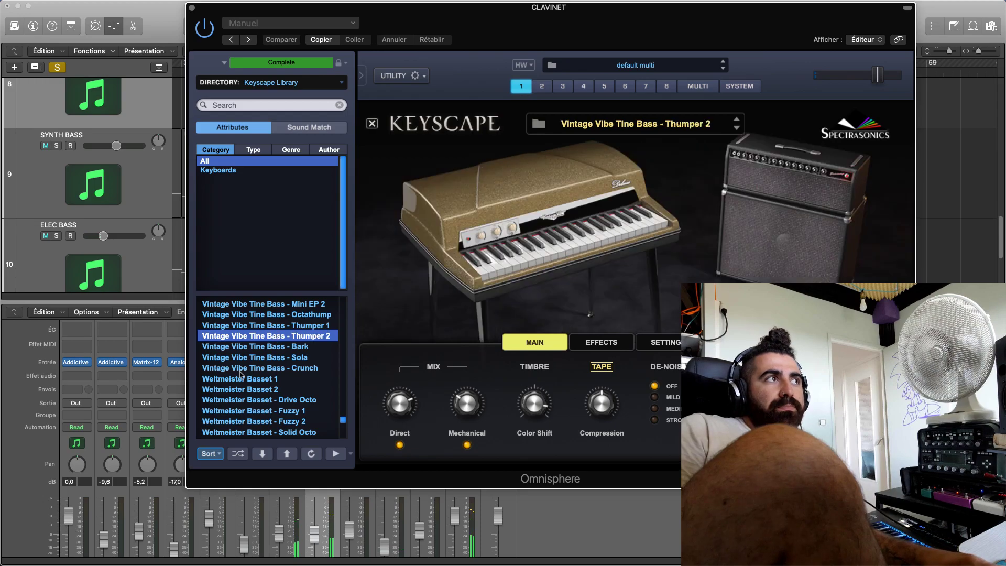
{"action": "left_click", "coordinate": [257, 326]}
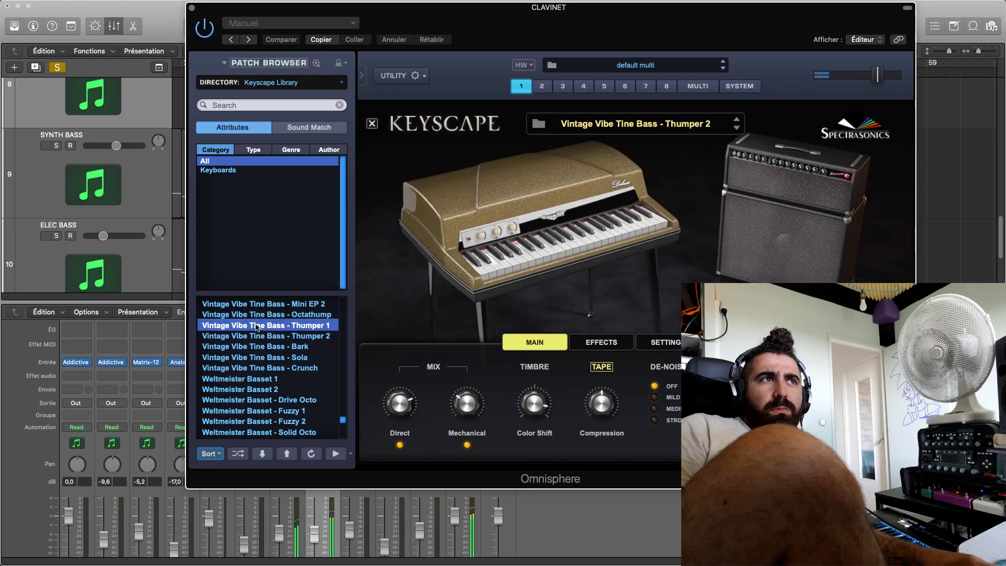
{"action": "left_click", "coordinate": [282, 315]}
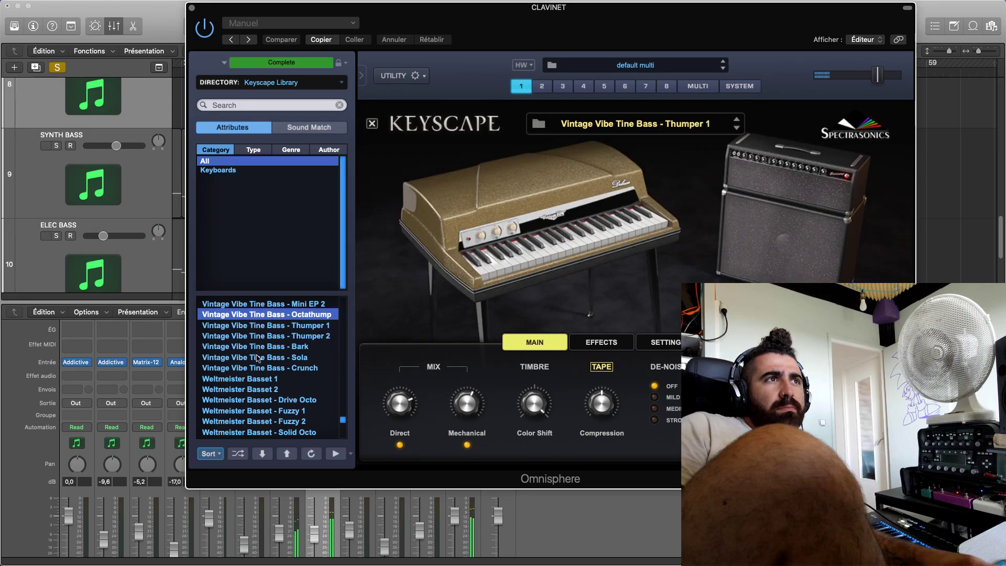
{"action": "scroll", "coordinate": [257, 357], "scroll_direction": "up", "scroll_amount": 3}
{"action": "left_click", "coordinate": [269, 366]}
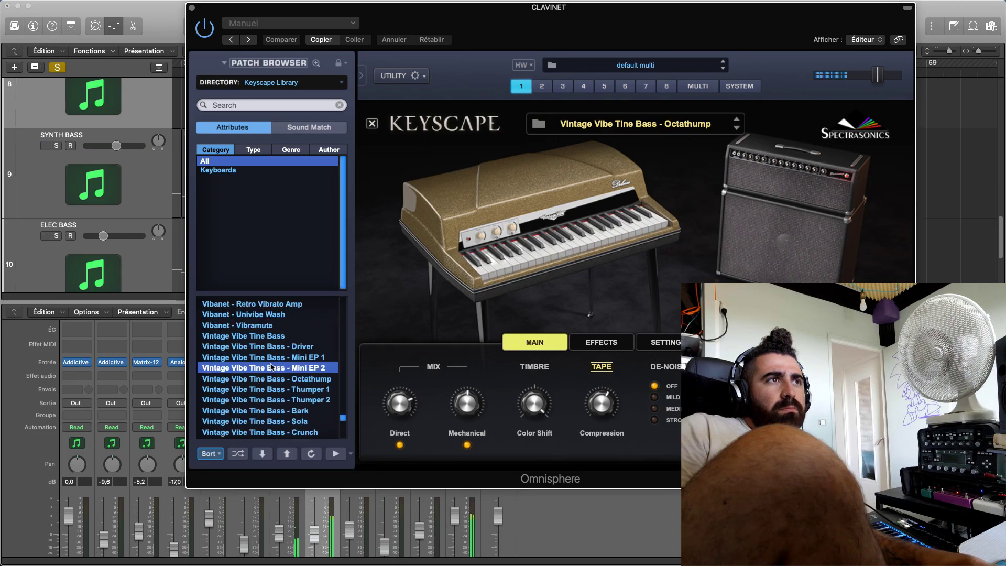
{"action": "left_click", "coordinate": [276, 358]}
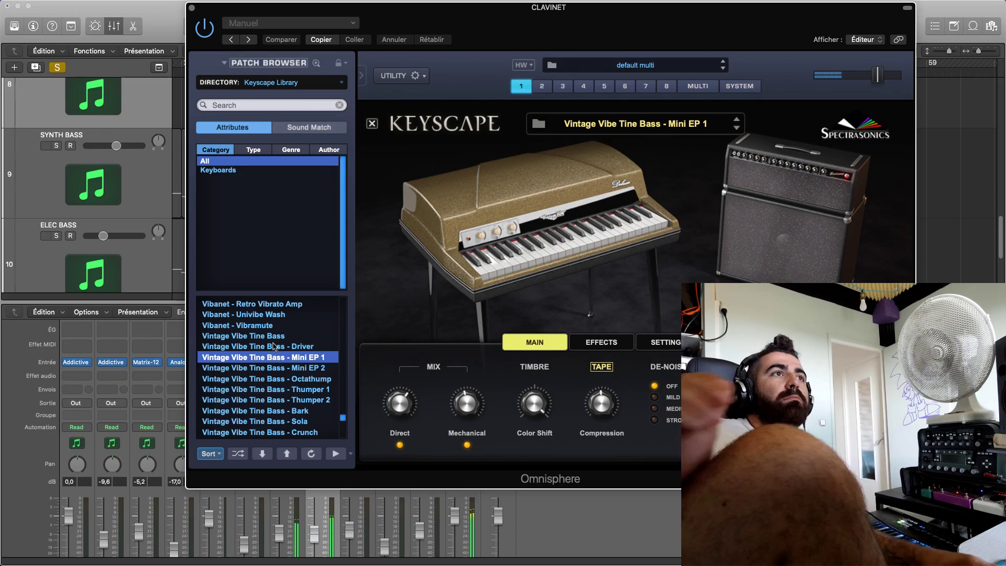
{"action": "left_click", "coordinate": [273, 346]}
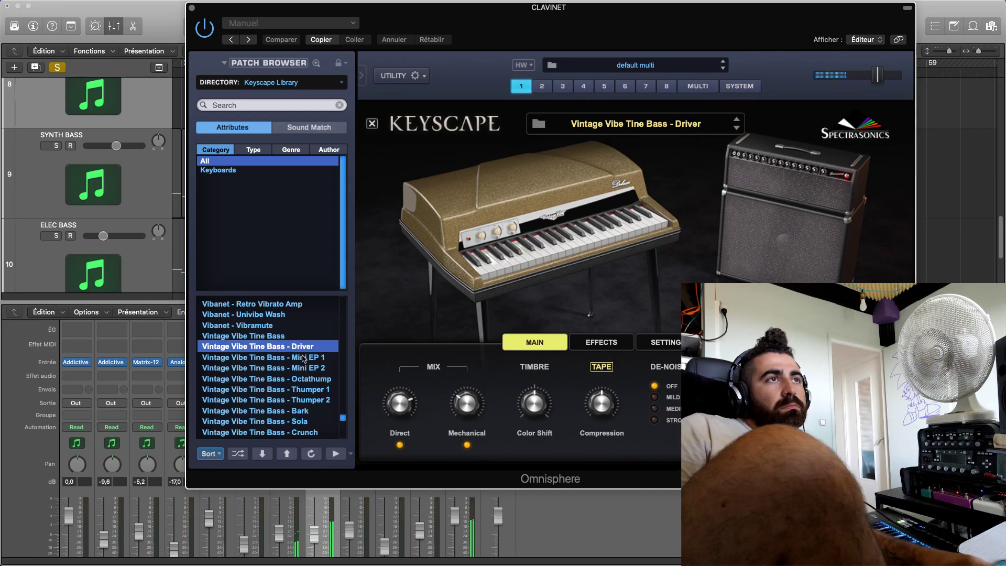
Open the CLAVINET track's Inst 1 region for note editing and transpose all its notes up one octave
{"action": "key", "text": "super+w"}
{"action": "scroll", "coordinate": [570, 248], "scroll_direction": "up", "scroll_amount": 5}
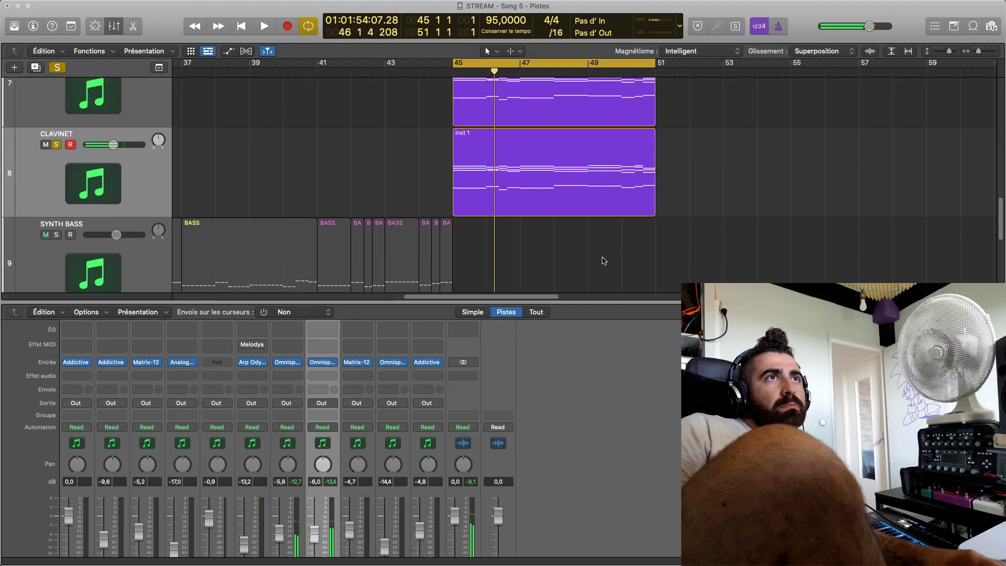
{"action": "double_click", "coordinate": [570, 248]}
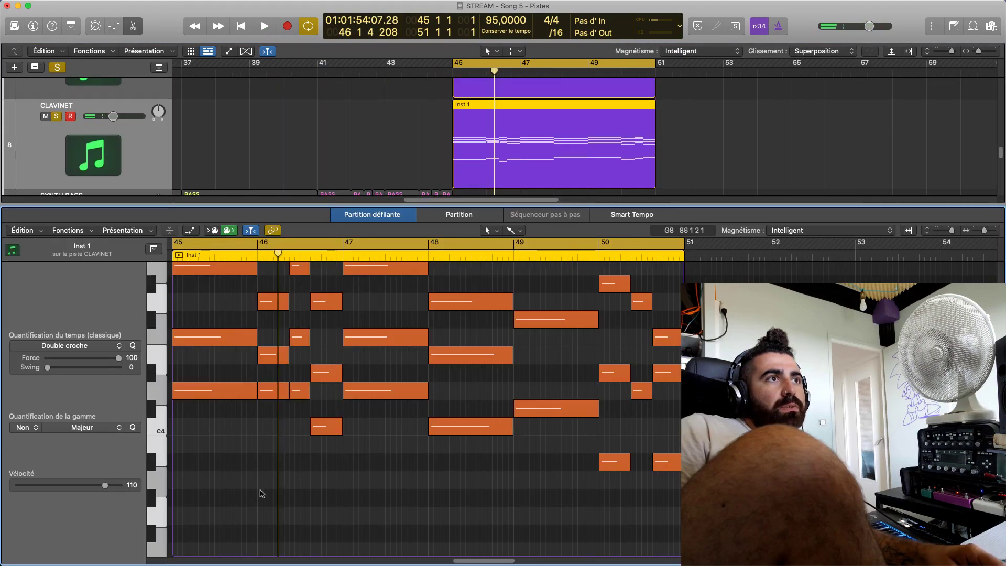
{"action": "key", "text": "super+a"}
{"action": "scroll", "coordinate": [264, 480], "scroll_direction": "up", "scroll_amount": 5}
{"action": "left_click_drag", "start_coordinate": [228, 457], "coordinate": [231, 302]}
{"action": "key", "text": "space"}
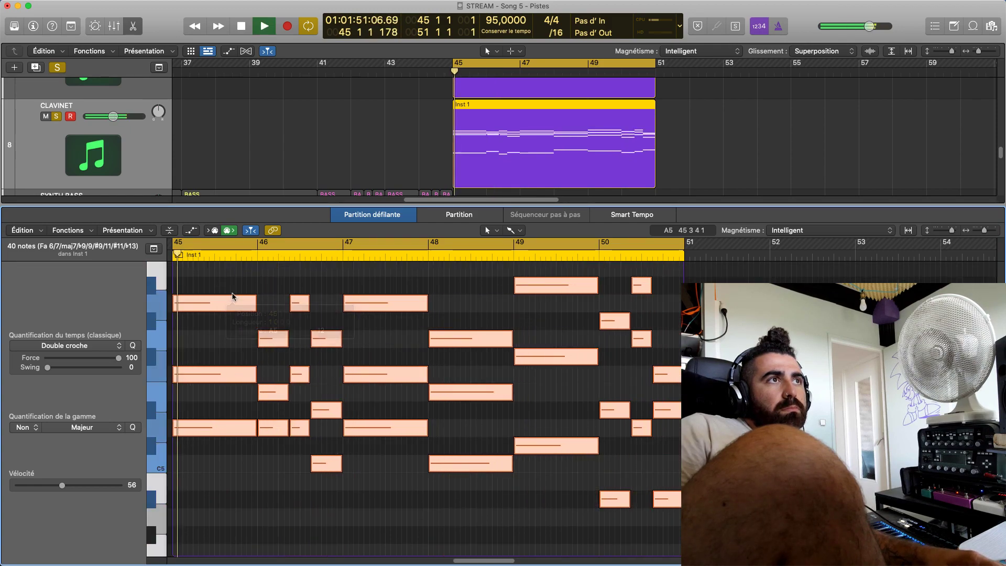
Listen to the transposed CLAVINET part, taking the MKS 20 track out of solo and back into solo to compare
{"action": "scroll", "coordinate": [257, 389], "scroll_direction": "up", "scroll_amount": 5}
{"action": "scroll", "coordinate": [252, 388], "scroll_direction": "up", "scroll_amount": 2}
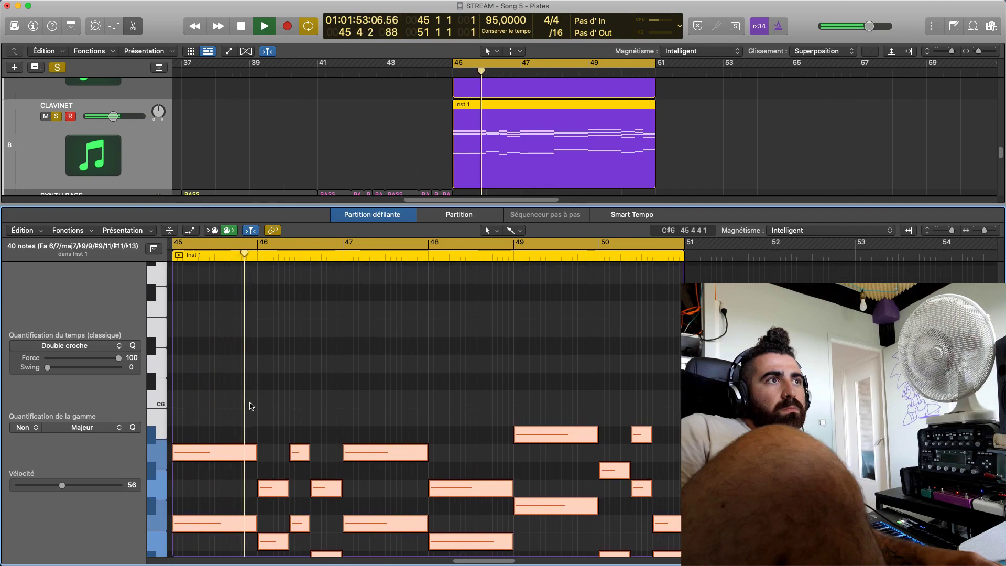
{"action": "key", "text": "space"}
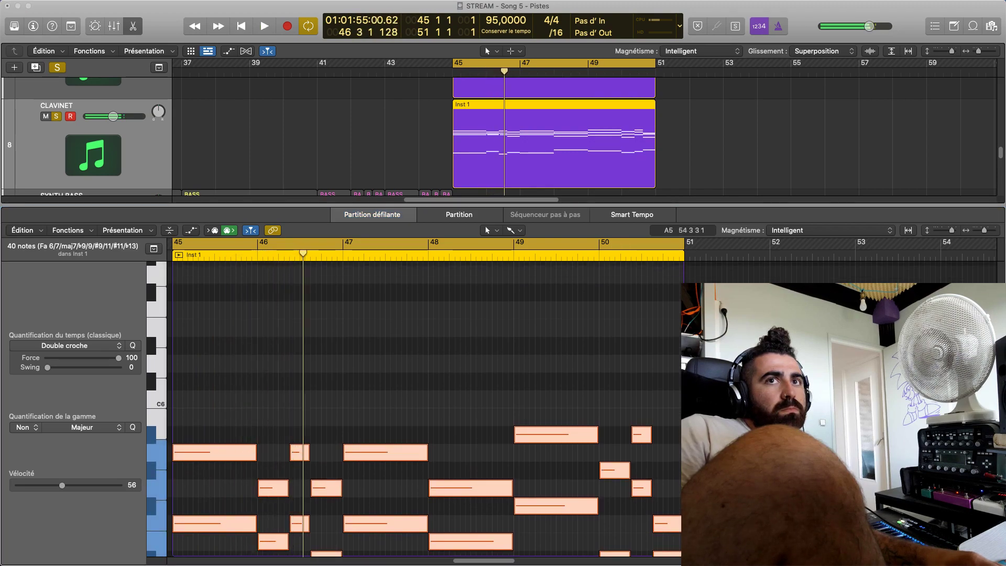
{"action": "key", "text": "space"}
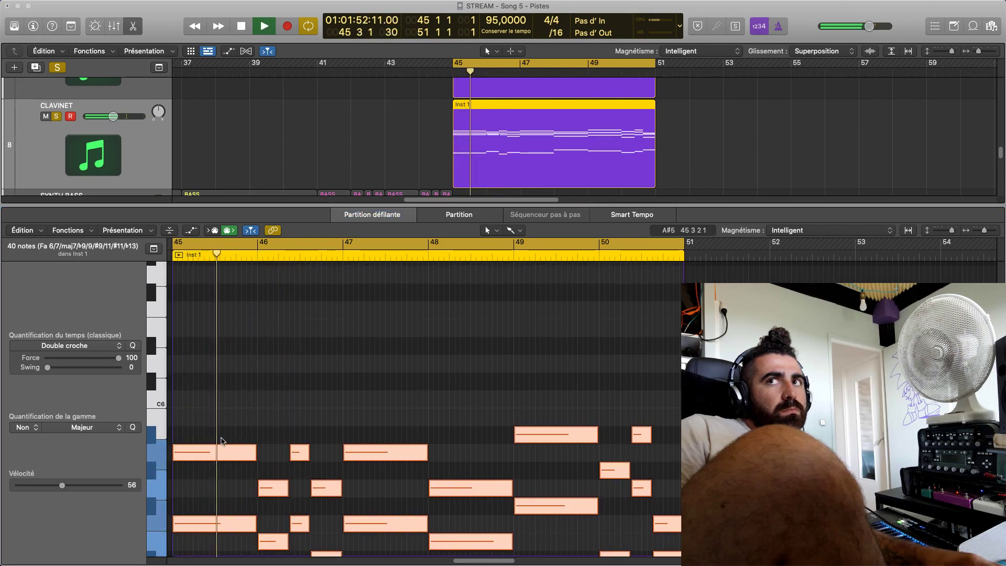
{"action": "scroll", "coordinate": [94, 136], "scroll_direction": "up", "scroll_amount": 3}
{"action": "left_click", "coordinate": [56, 82]}
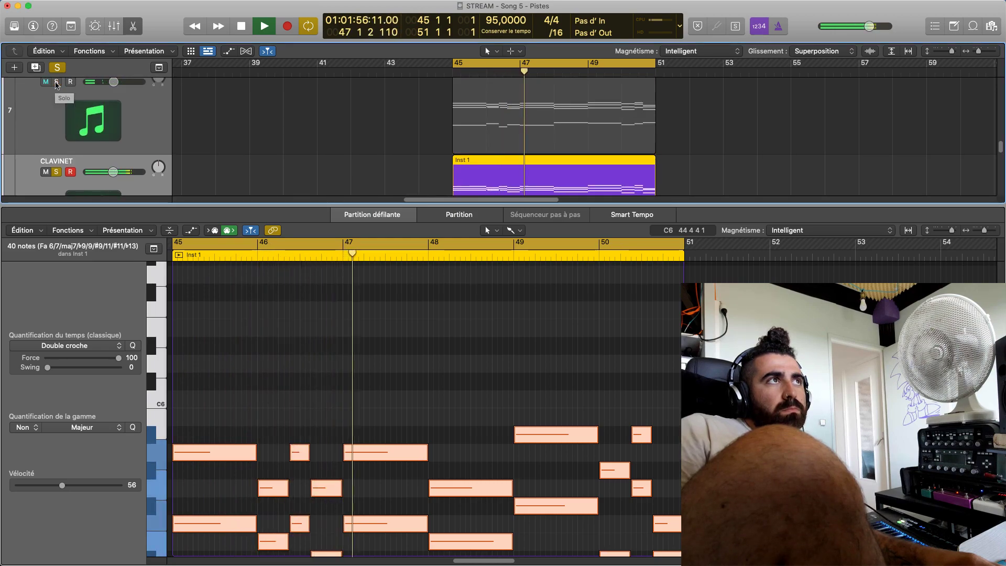
{"action": "key", "text": "space"}
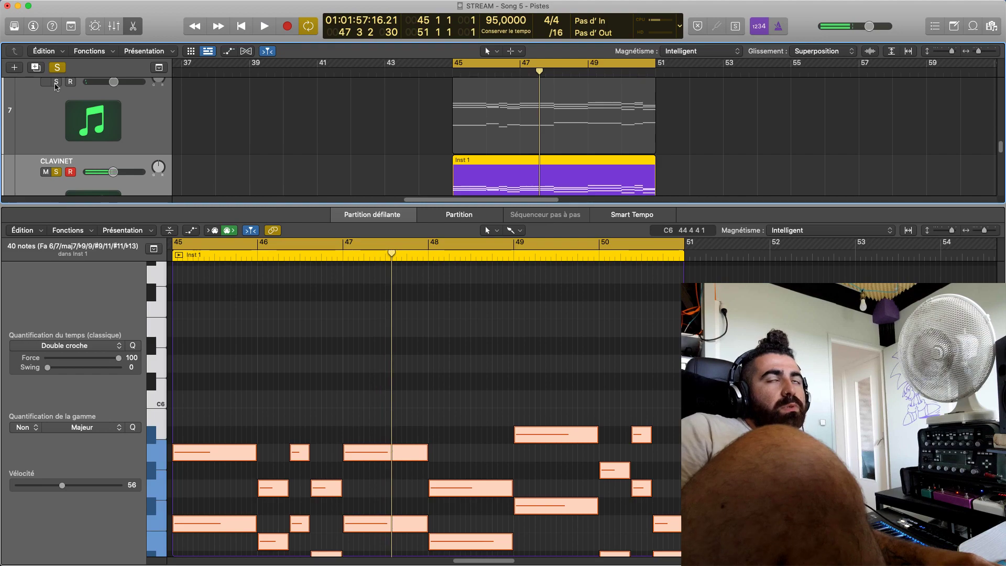
{"action": "left_click", "coordinate": [57, 82]}
{"action": "key", "text": "space"}
{"action": "key", "text": "space"}
Try all the CLAVINET notes one more octave higher during playback, and return them to the previous octave
{"action": "left_click_drag", "start_coordinate": [210, 451], "coordinate": [211, 286]}
{"action": "key", "text": "space"}
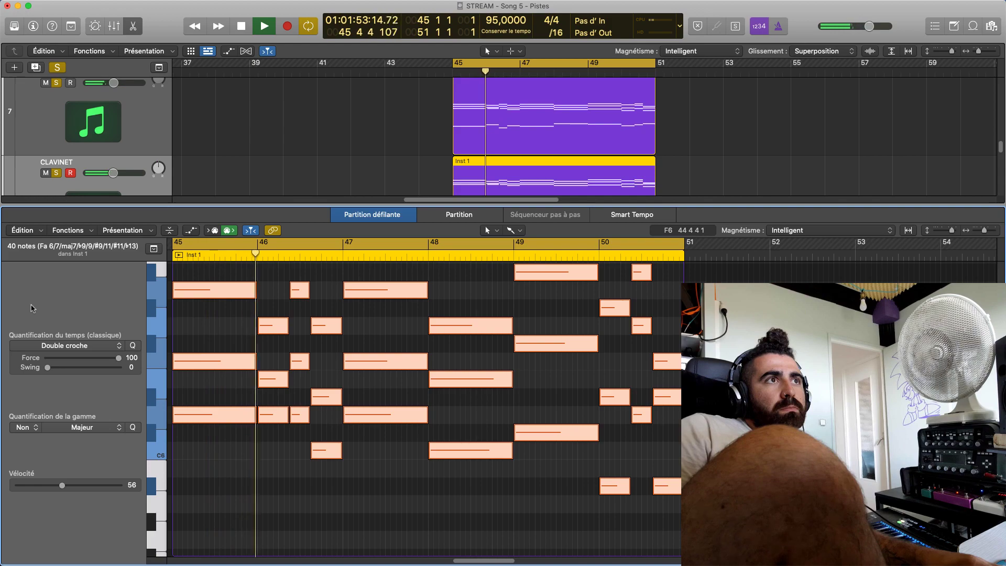
{"action": "scroll", "coordinate": [272, 479], "scroll_direction": "down", "scroll_amount": 10}
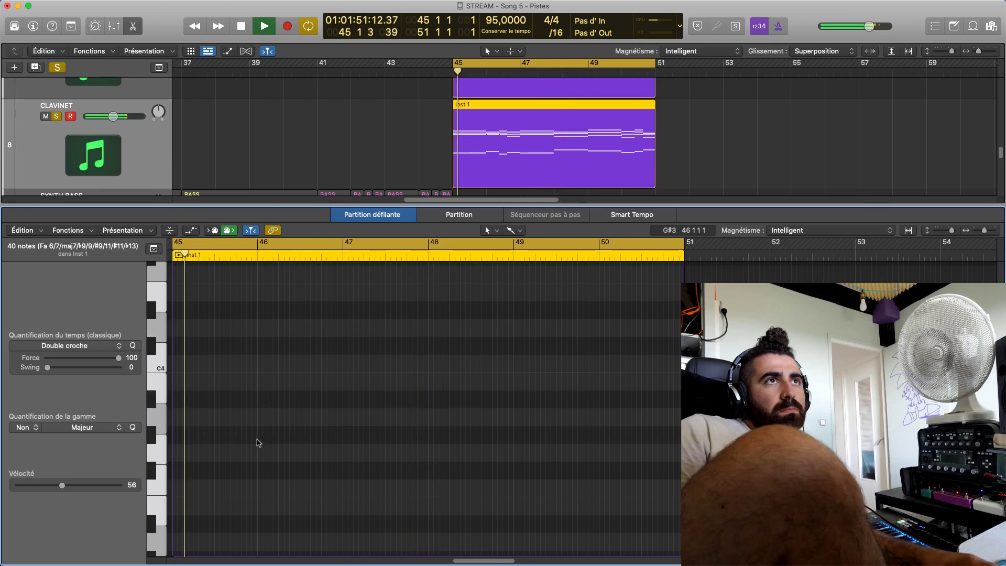
{"action": "scroll", "coordinate": [262, 435], "scroll_direction": "up", "scroll_amount": 5}
{"action": "scroll", "coordinate": [60, 104], "scroll_direction": "up", "scroll_amount": 2}
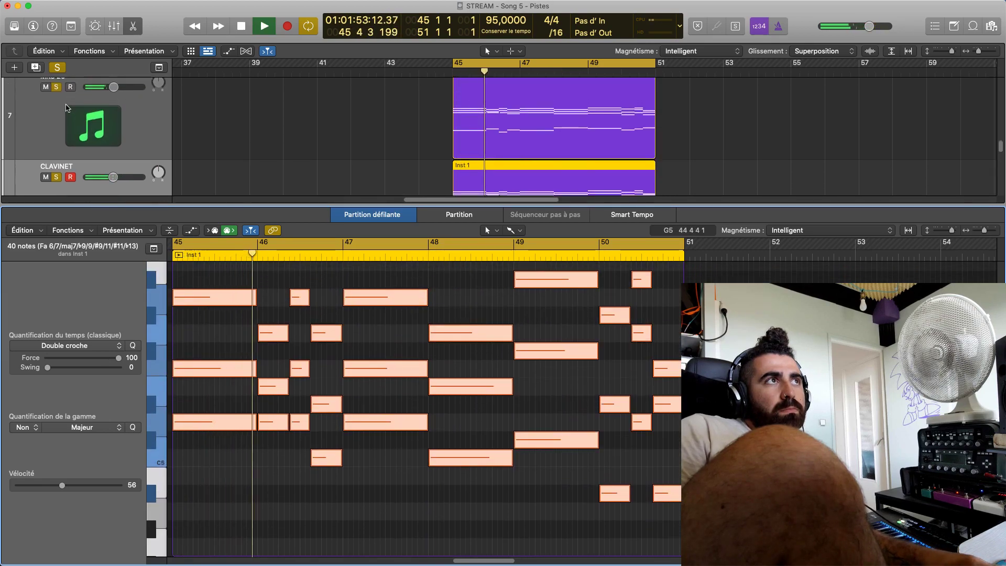
Take the MKS 20 track out of solo, try shifting the low bass notes of its Inst 1 region, and undo the shift
{"action": "left_click", "coordinate": [60, 105]}
{"action": "left_click", "coordinate": [56, 105]}
{"action": "left_click", "coordinate": [45, 105]}
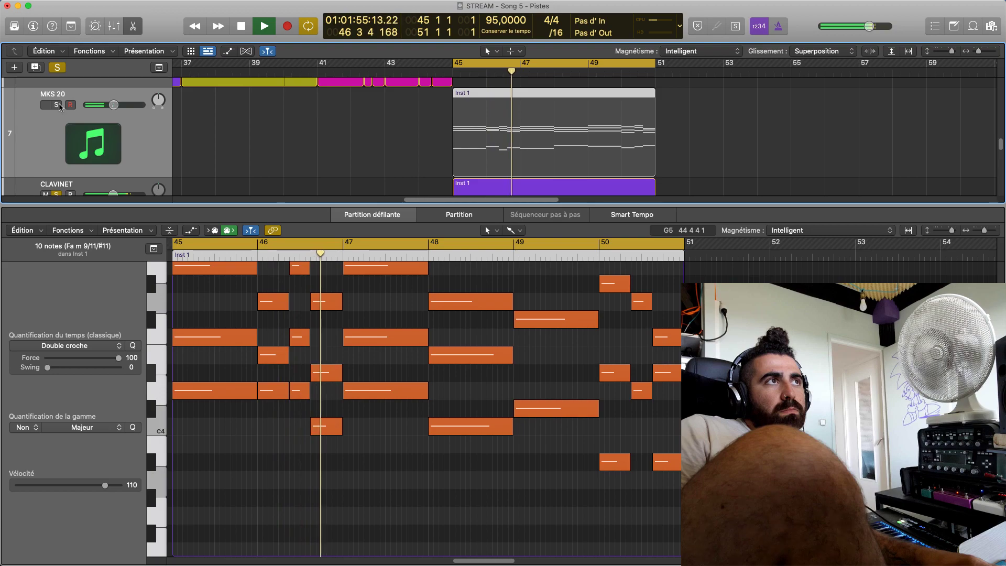
{"action": "scroll", "coordinate": [395, 386], "scroll_direction": "down", "scroll_amount": 12}
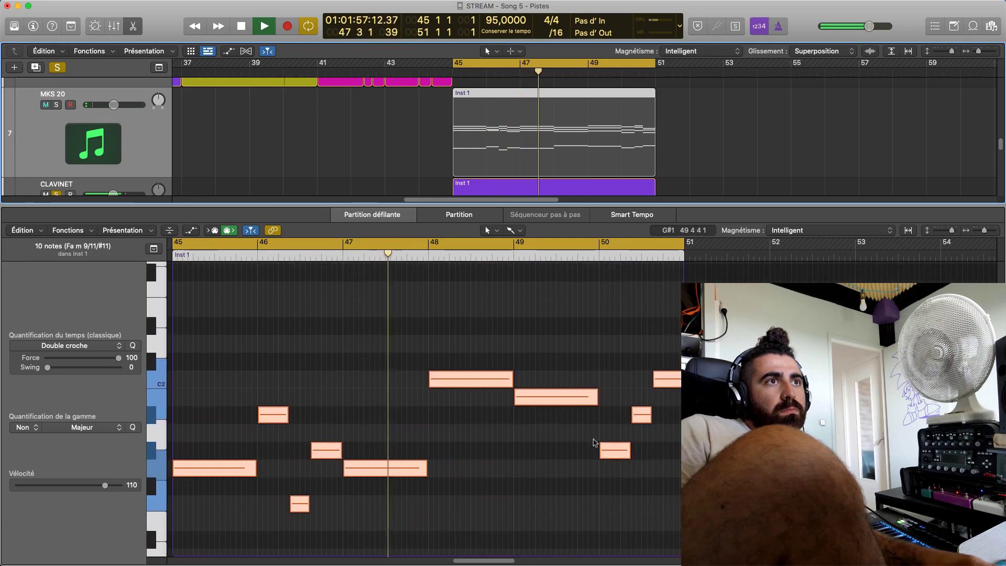
{"action": "key", "text": "space"}
{"action": "left_click_drag", "start_coordinate": [203, 369], "coordinate": [655, 508]}
{"action": "scroll", "coordinate": [216, 346], "scroll_direction": "down", "scroll_amount": 4}
{"action": "mouse_move", "coordinate": [205, 325]}
{"action": "left_mouse_down"}
{"action": "mouse_move", "coordinate": [208, 370]}
{"action": "mouse_move", "coordinate": [207, 291]}
{"action": "mouse_move", "coordinate": [207, 308]}
{"action": "left_mouse_up"}
{"action": "key", "text": "super+z"}
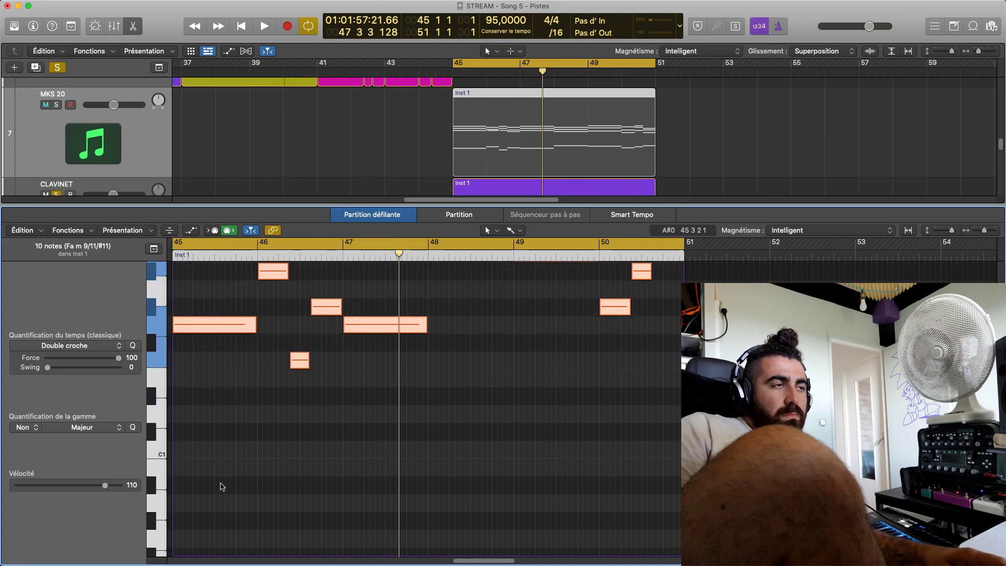
Select the MKS 20 track's Inst 1 region, solo that track instead of CLAVINET, and play it back
{"action": "scroll", "coordinate": [83, 120], "scroll_direction": "down", "scroll_amount": 4}
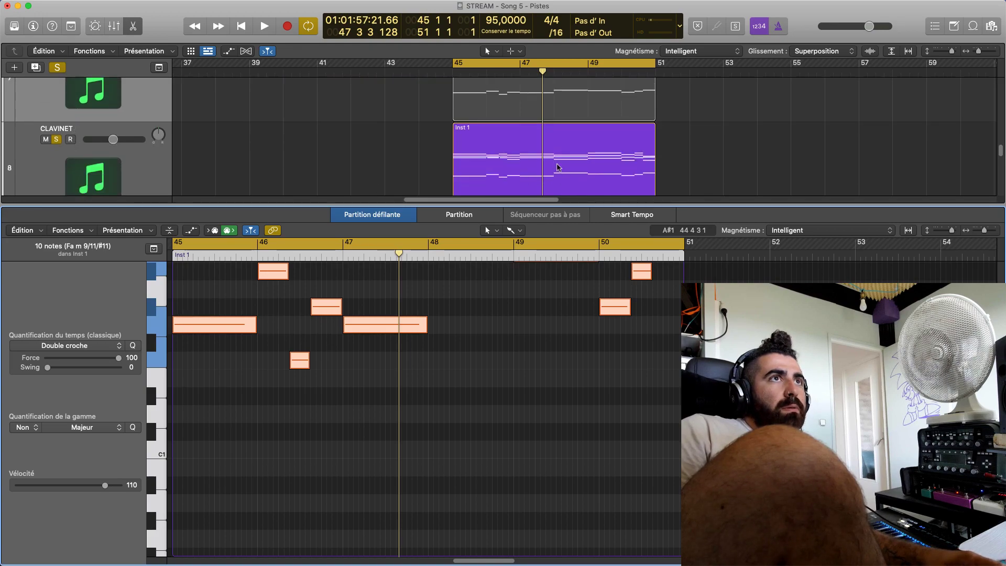
{"action": "left_click", "coordinate": [484, 153]}
{"action": "scroll", "coordinate": [468, 156], "scroll_direction": "up", "scroll_amount": 2}
{"action": "left_click", "coordinate": [484, 130]}
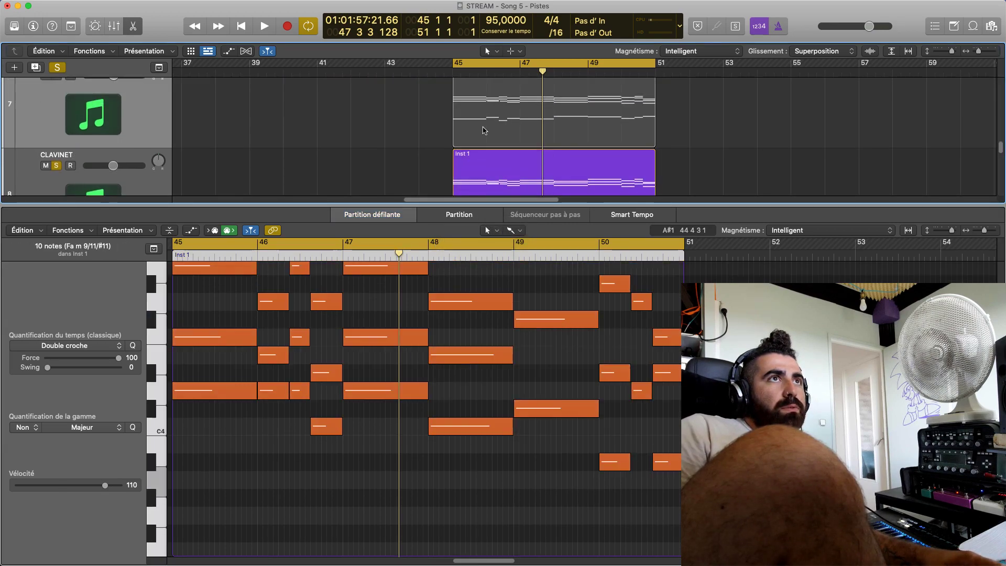
{"action": "scroll", "coordinate": [55, 126], "scroll_direction": "up", "scroll_amount": 4}
{"action": "left_click", "coordinate": [57, 128]}
{"action": "scroll", "coordinate": [56, 128], "scroll_direction": "down", "scroll_amount": 7}
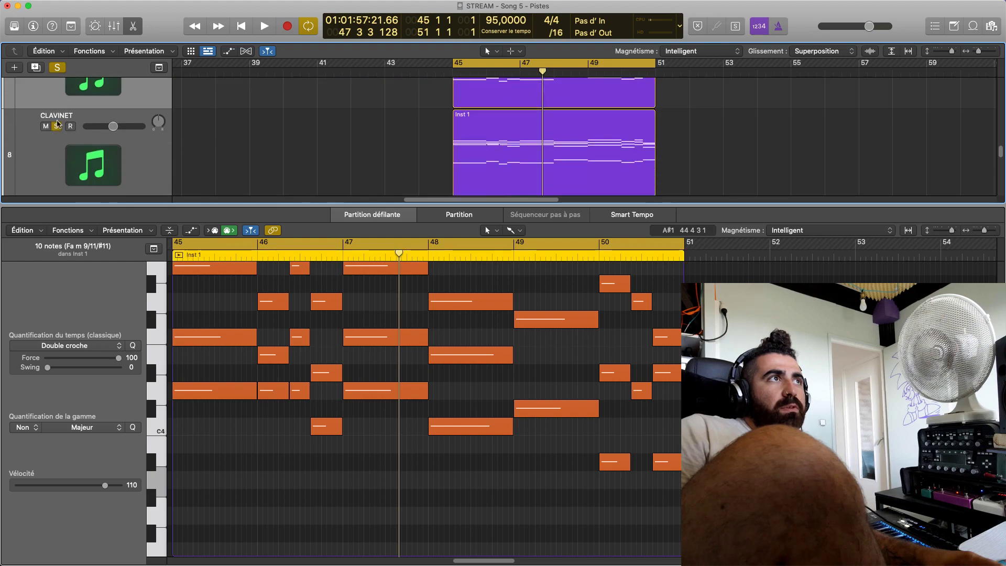
{"action": "left_click", "coordinate": [58, 126]}
{"action": "key", "text": "space"}
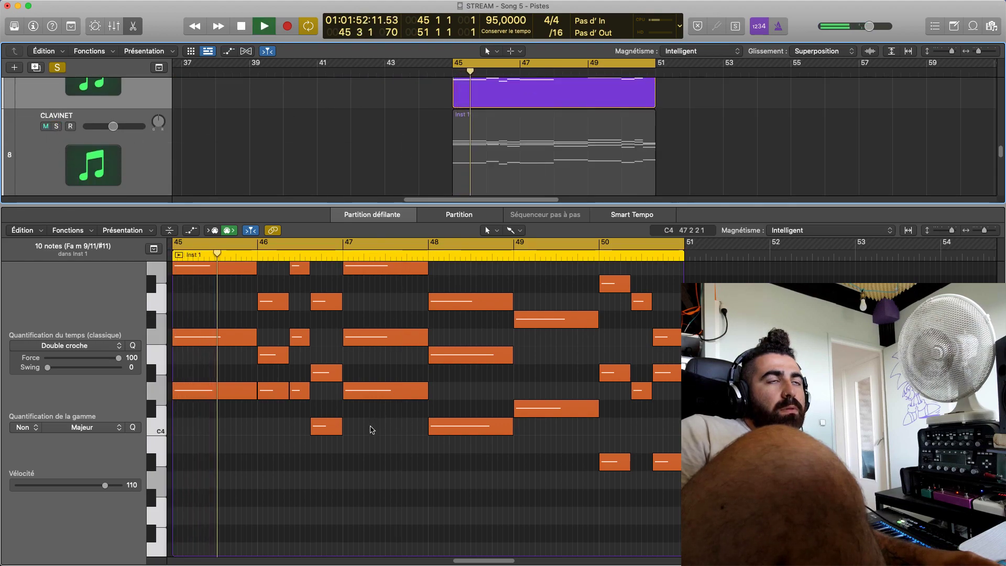
Set the velocity of the upper chord notes above the bass line in the MKS 20 region to 84, and play the result
{"action": "scroll", "coordinate": [371, 428], "scroll_direction": "down", "scroll_amount": 5}
{"action": "scroll", "coordinate": [371, 428], "scroll_direction": "down", "scroll_amount": 10}
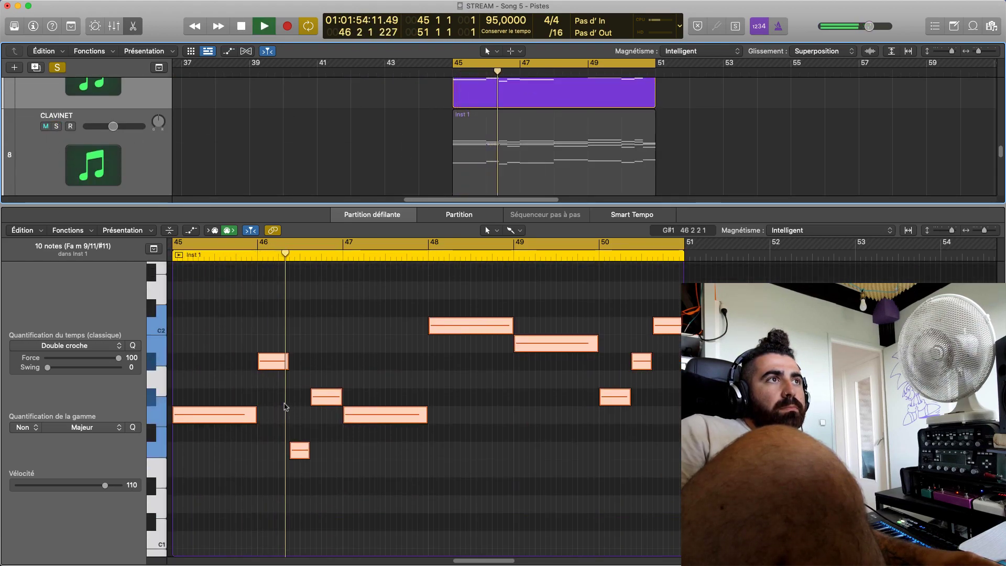
{"action": "scroll", "coordinate": [294, 407], "scroll_direction": "up", "scroll_amount": 15}
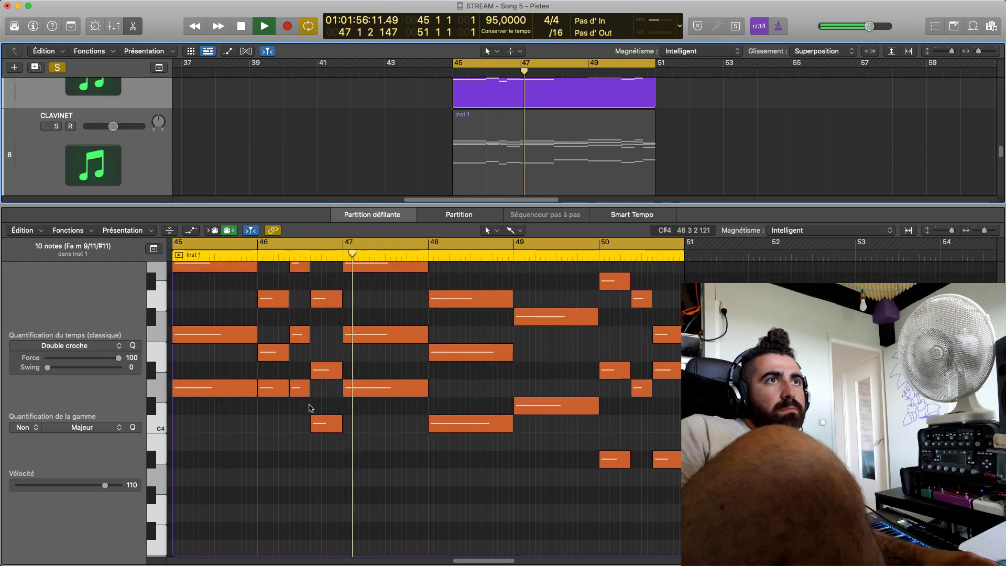
{"action": "left_click", "coordinate": [243, 388]}
{"action": "key", "text": "space"}
{"action": "left_click_drag", "start_coordinate": [212, 451], "coordinate": [605, 369]}
{"action": "scroll", "coordinate": [606, 369], "scroll_direction": "down", "scroll_amount": 15}
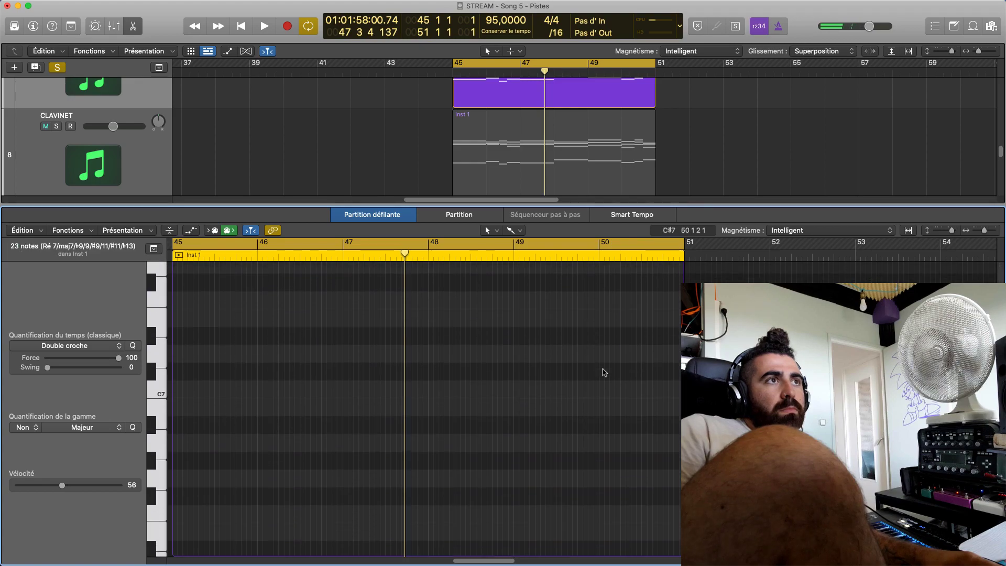
{"action": "left_click_drag", "start_coordinate": [682, 519], "coordinate": [173, 282]}
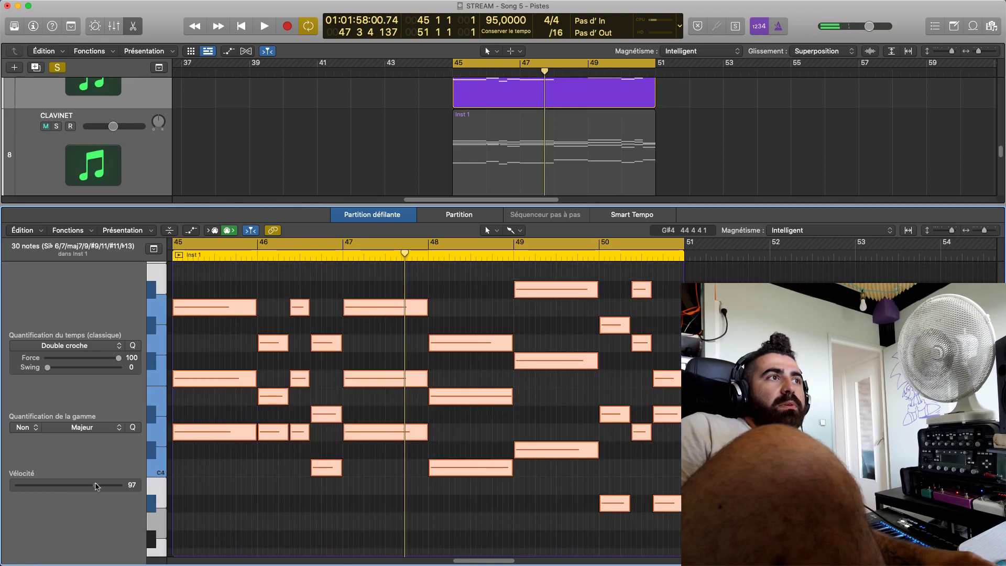
{"action": "key", "text": "space"}
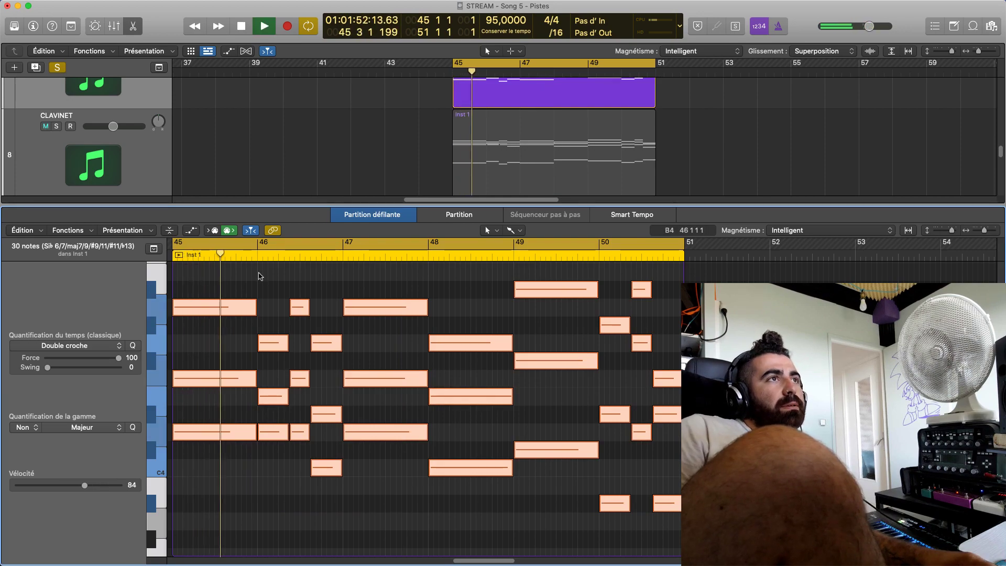
Clear the selection of the upper chord notes, lower the velocity to 81 in the MKS 20 region, and play the result
{"action": "left_click", "coordinate": [267, 273]}
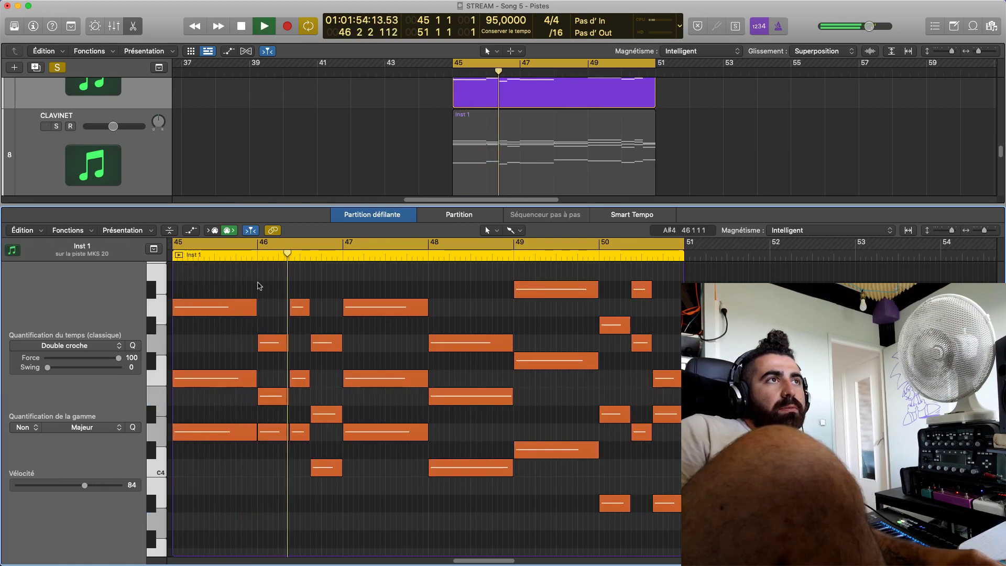
{"action": "left_click_drag", "start_coordinate": [91, 490], "coordinate": [89, 490]}
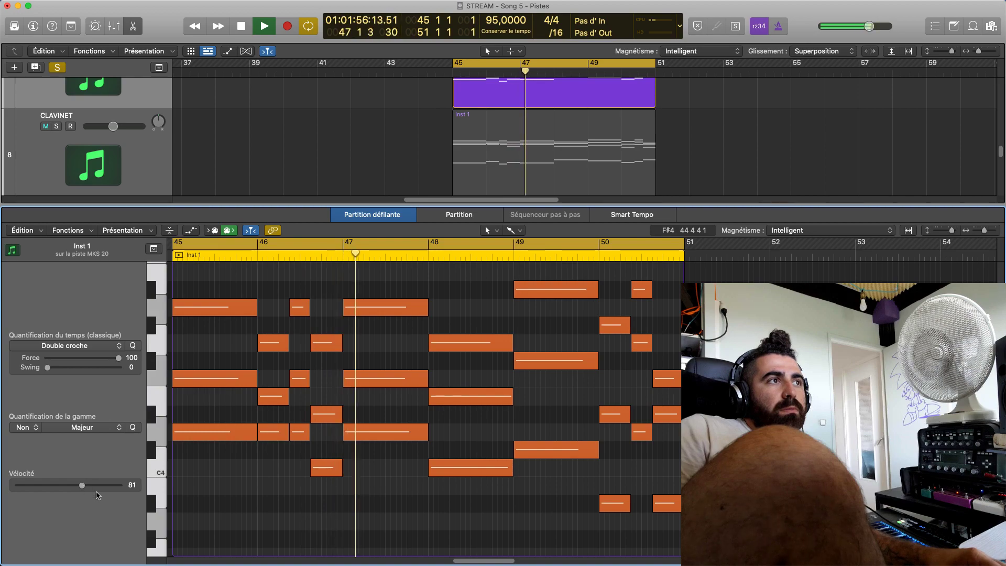
{"action": "key", "text": "space"}
{"action": "key", "text": "space"}
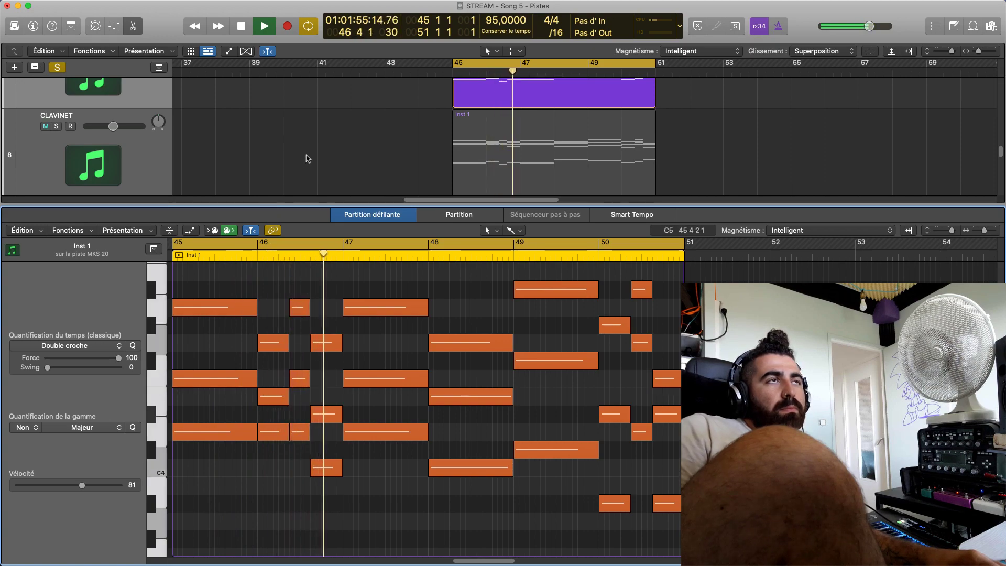
Switch the solo from the MKS 20 track to the CLAVINET track and play it back
{"action": "scroll", "coordinate": [107, 155], "scroll_direction": "up", "scroll_amount": 3}
{"action": "key", "text": "space"}
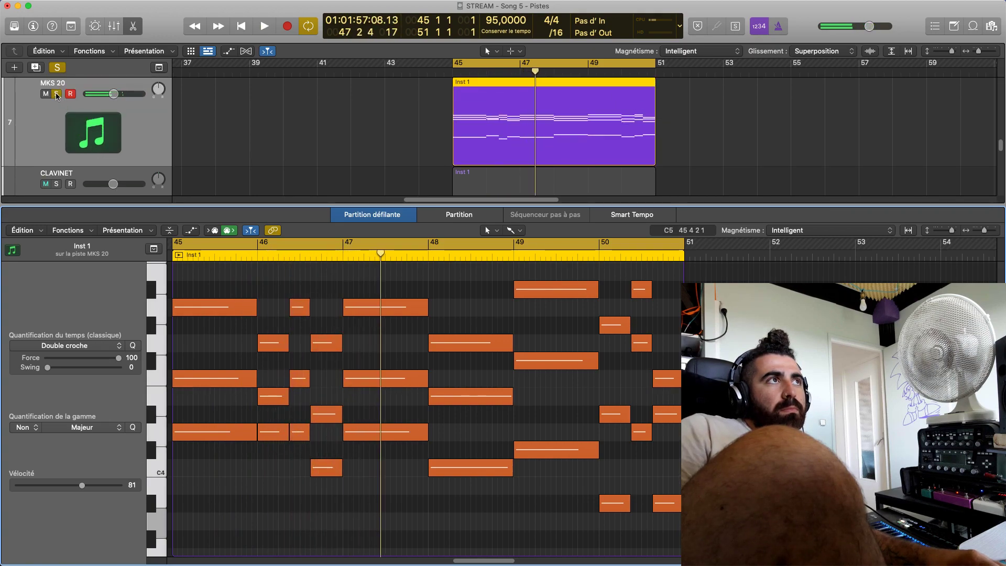
{"action": "left_click", "coordinate": [269, 153]}
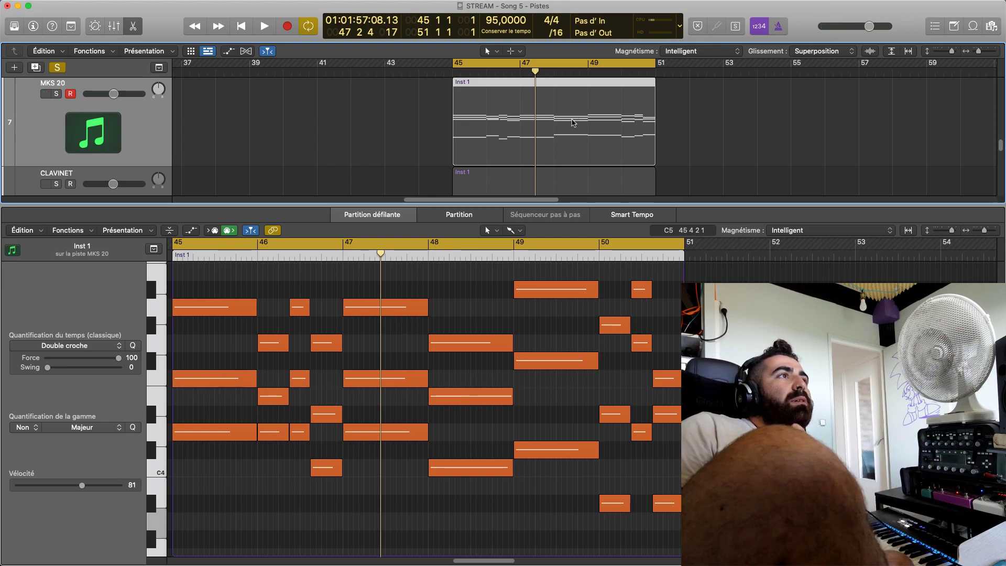
{"action": "key", "text": "e"}
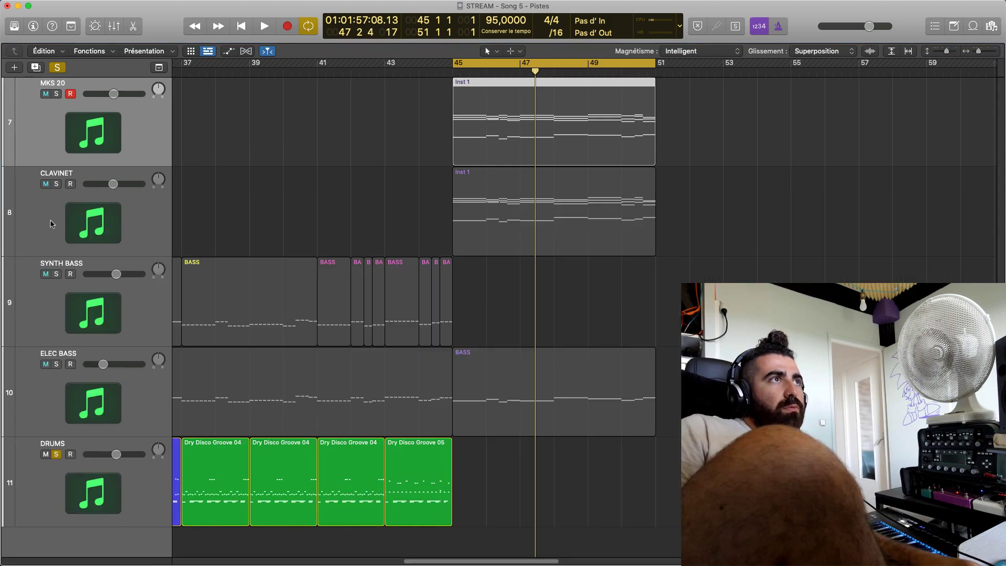
{"action": "left_click", "coordinate": [56, 184]}
{"action": "key", "text": "space"}
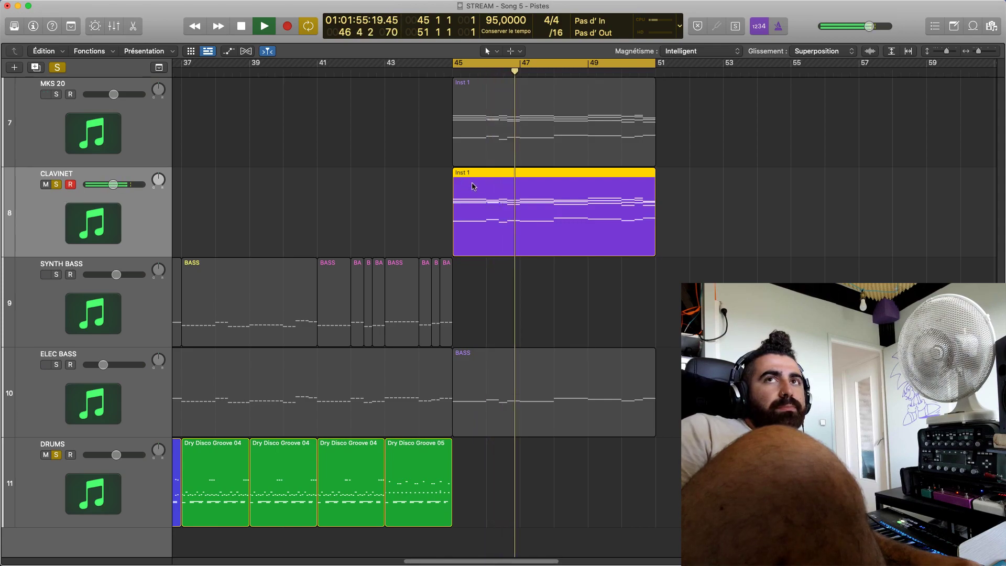
Open the CLAVINET track's Inst 1 region for note editing and replay its opening chords
{"action": "double_click", "coordinate": [518, 225]}
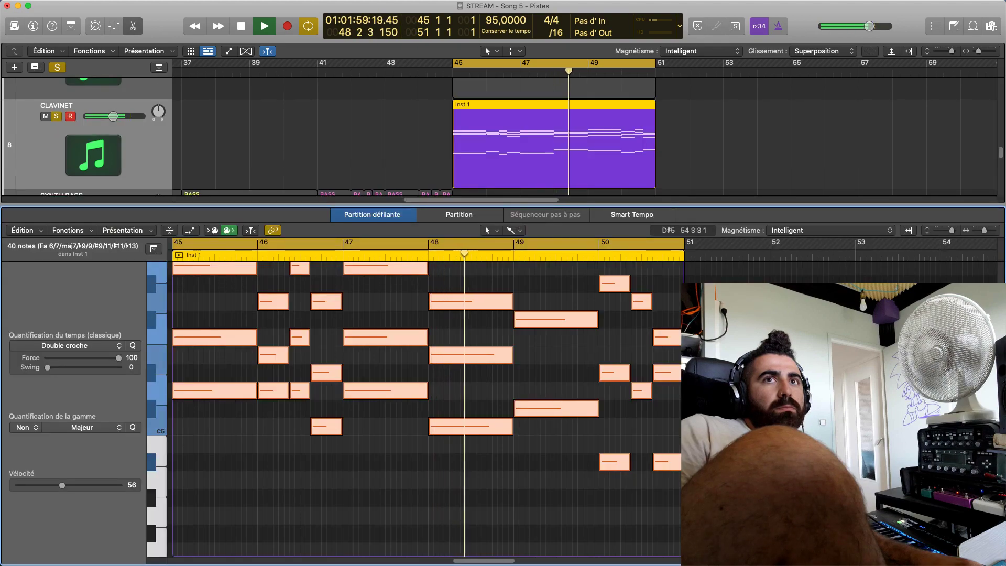
{"action": "key", "text": "space"}
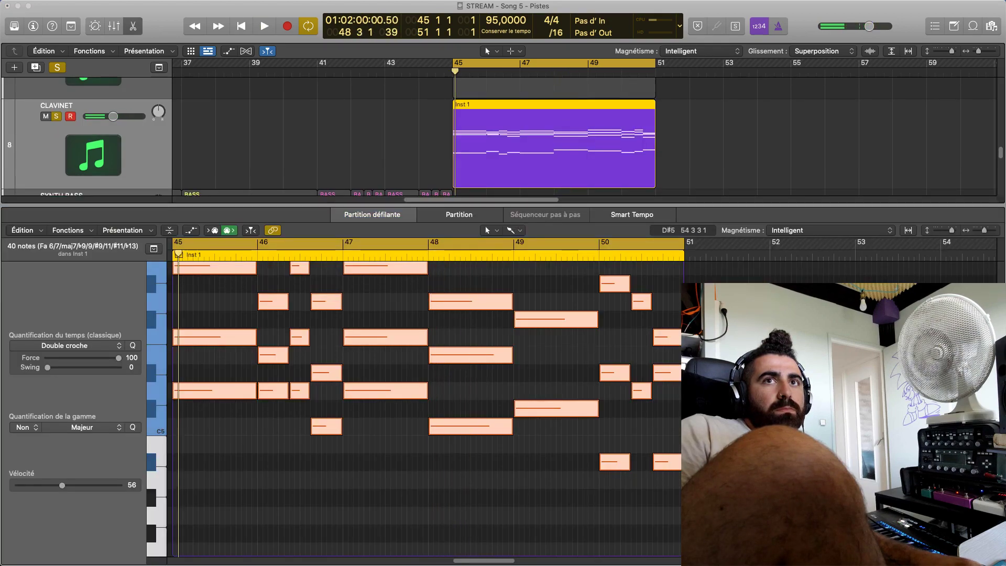
{"action": "key", "text": "space"}
{"action": "key", "text": "space"}
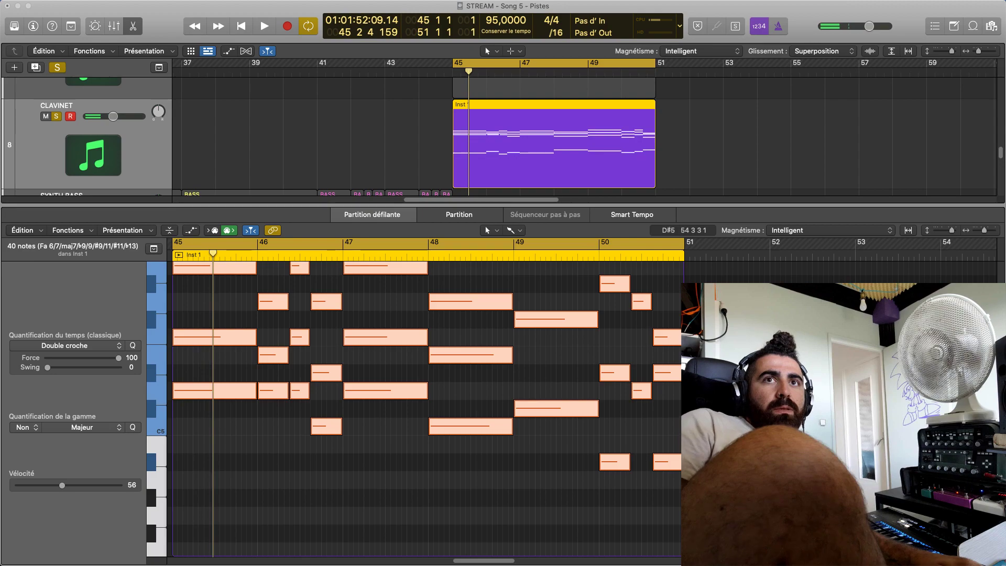
{"action": "key", "text": "space"}
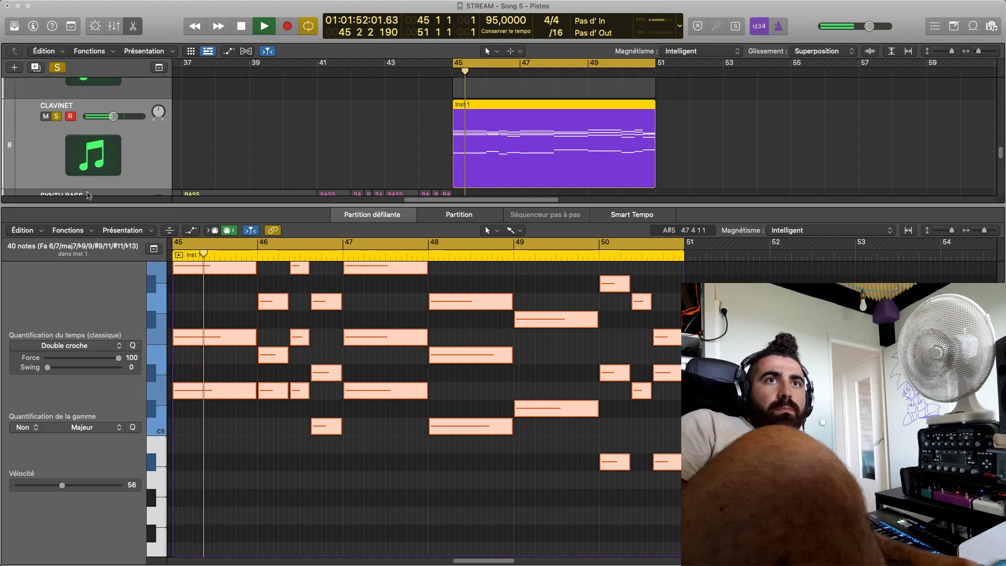
Solo the MKS 20 track together with CLAVINET during playback, and take it back out of solo
{"action": "scroll", "coordinate": [79, 146], "scroll_direction": "up", "scroll_amount": 4}
{"action": "left_click", "coordinate": [58, 91]}
{"action": "left_click", "coordinate": [56, 95]}
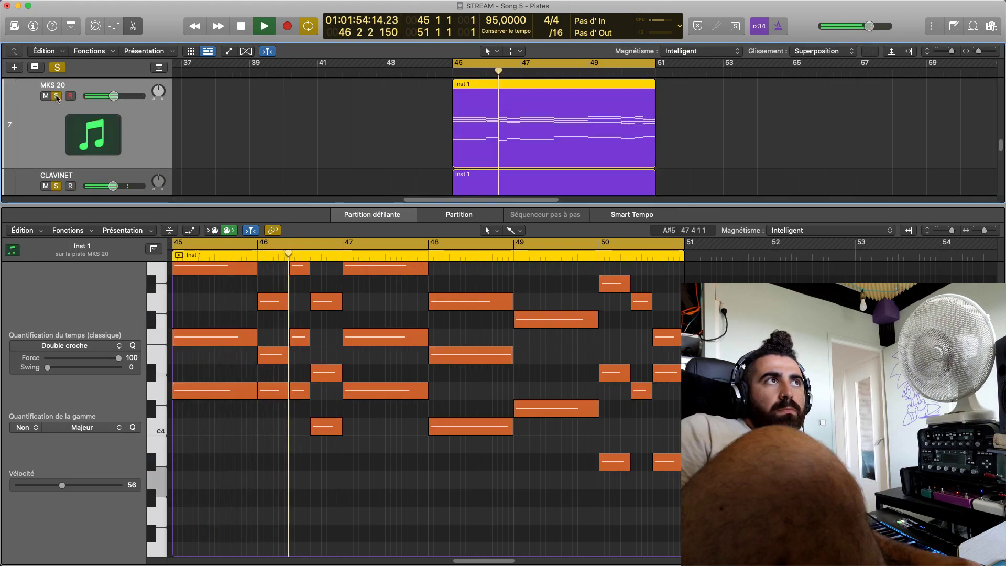
{"action": "left_click", "coordinate": [56, 96]}
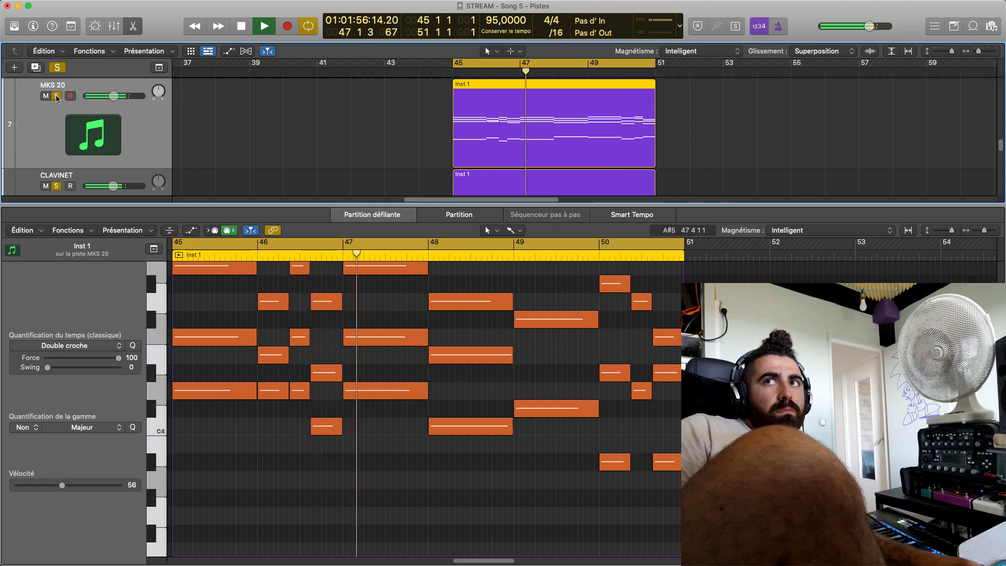
{"action": "left_click", "coordinate": [46, 96]}
{"action": "key", "text": "space"}
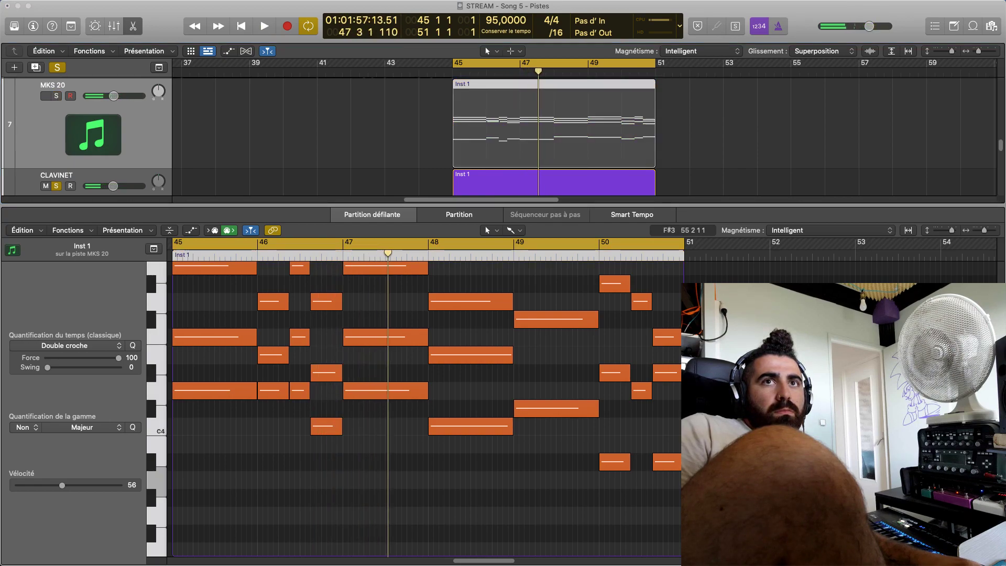
Replay the opening chords of the soloed CLAVINET track with and without the MKS 20 track
{"action": "key", "text": "space"}
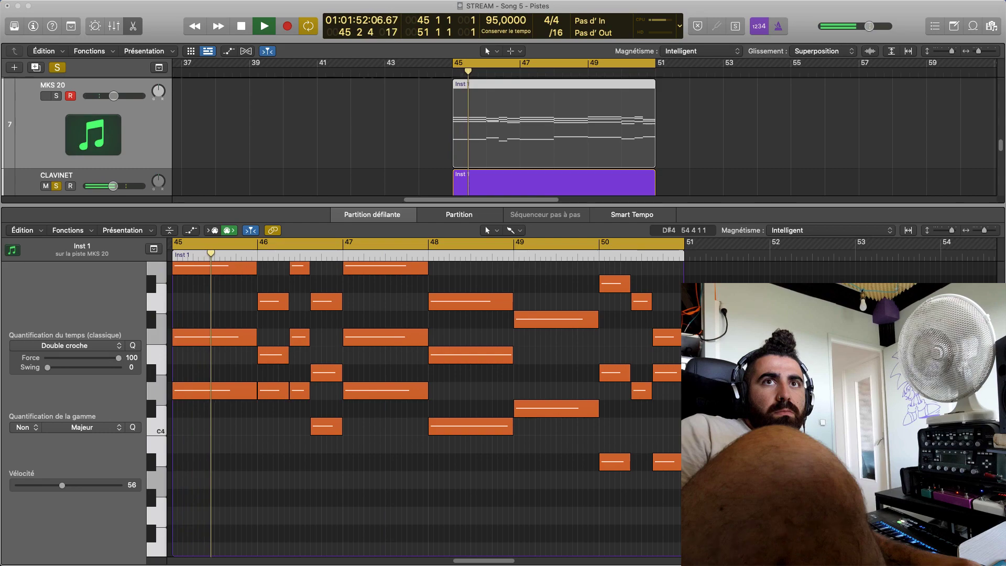
{"action": "key", "text": "space"}
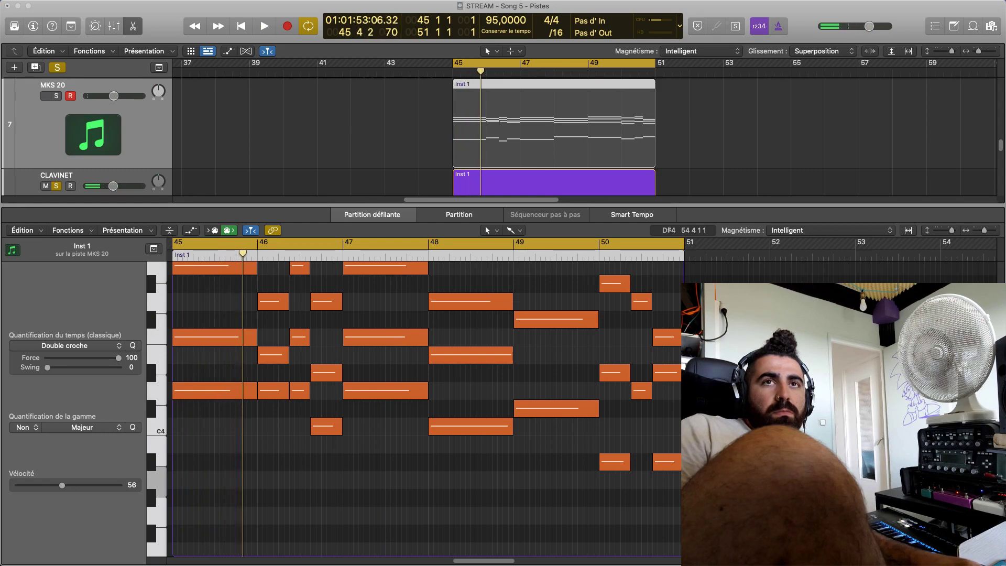
{"action": "key", "text": "space"}
{"action": "key", "text": "space"}
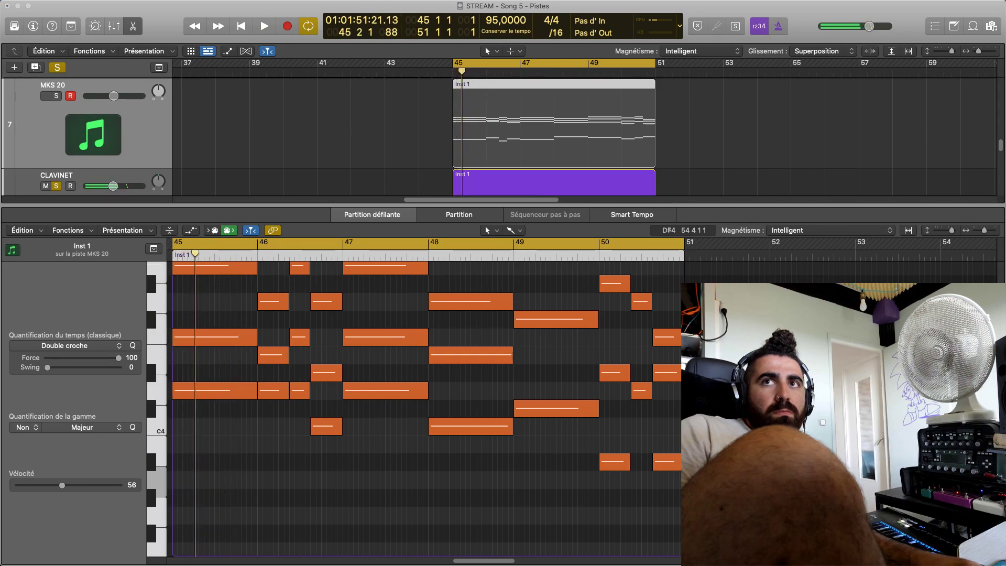
{"action": "key", "text": "space"}
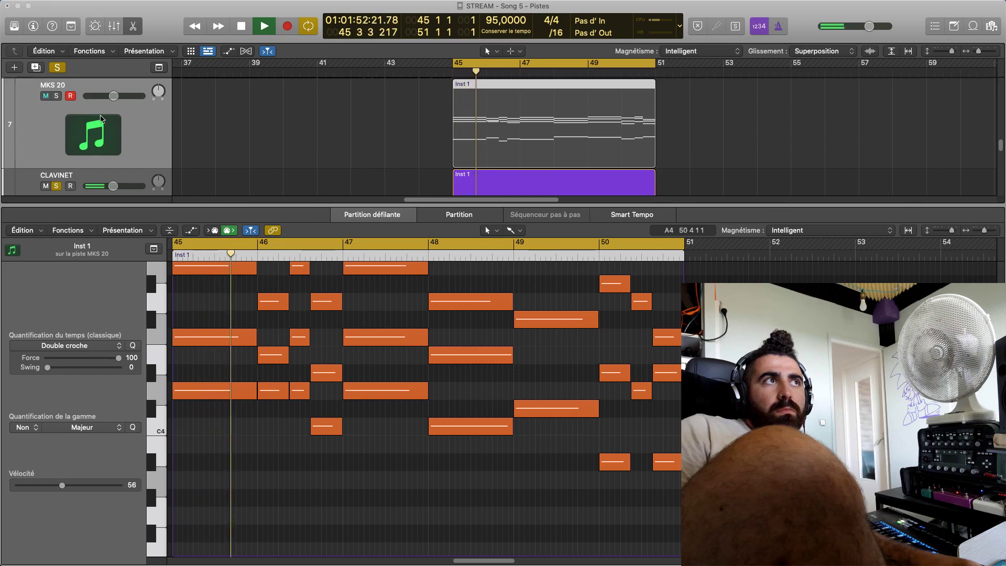
{"action": "left_click", "coordinate": [56, 96]}
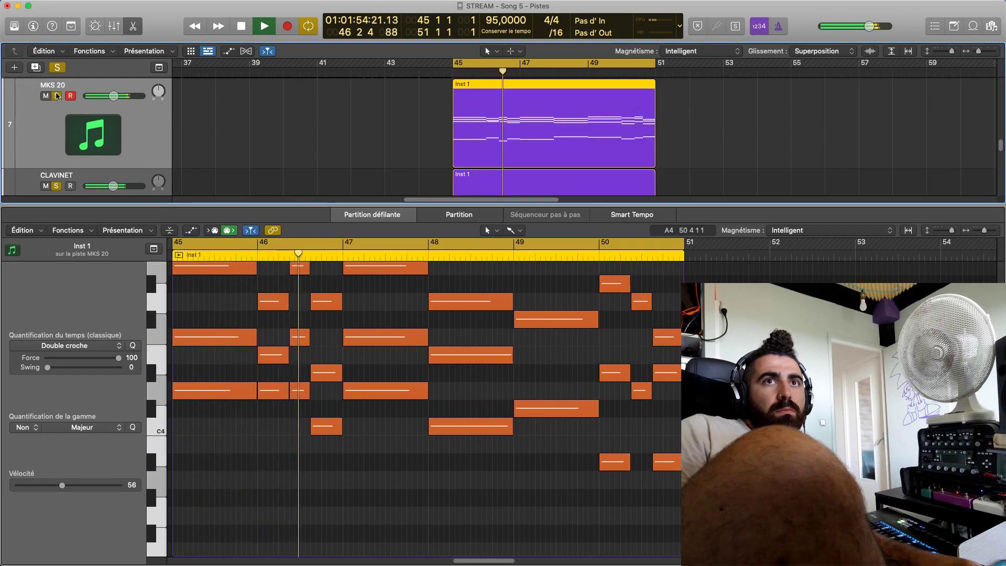
{"action": "left_click", "coordinate": [56, 96]}
{"action": "key", "text": "space"}
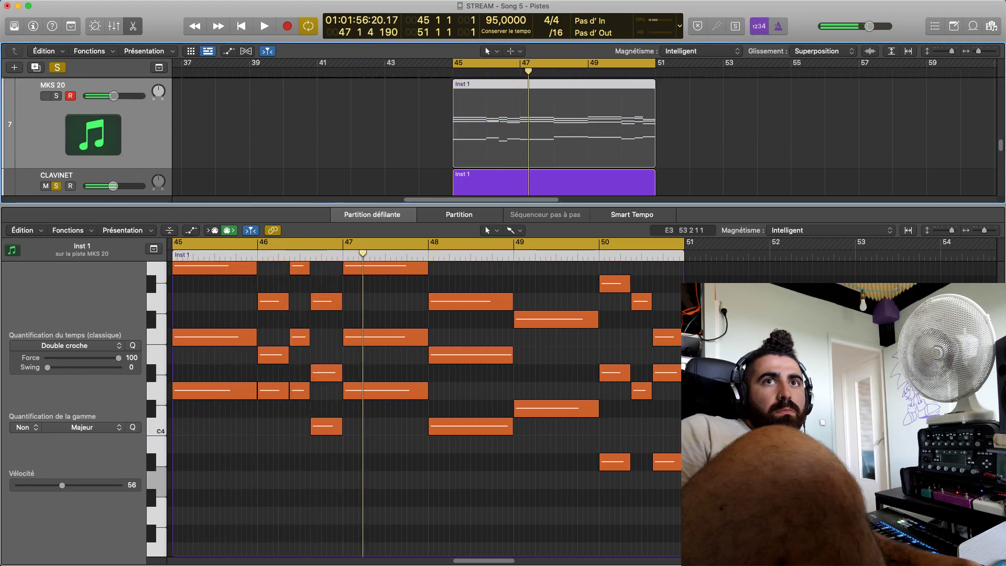
{"action": "key", "text": "space"}
Solo the MKS 20 track alongside CLAVINET and lower the CLAVINET volume well below it during playback
{"action": "left_click", "coordinate": [56, 96]}
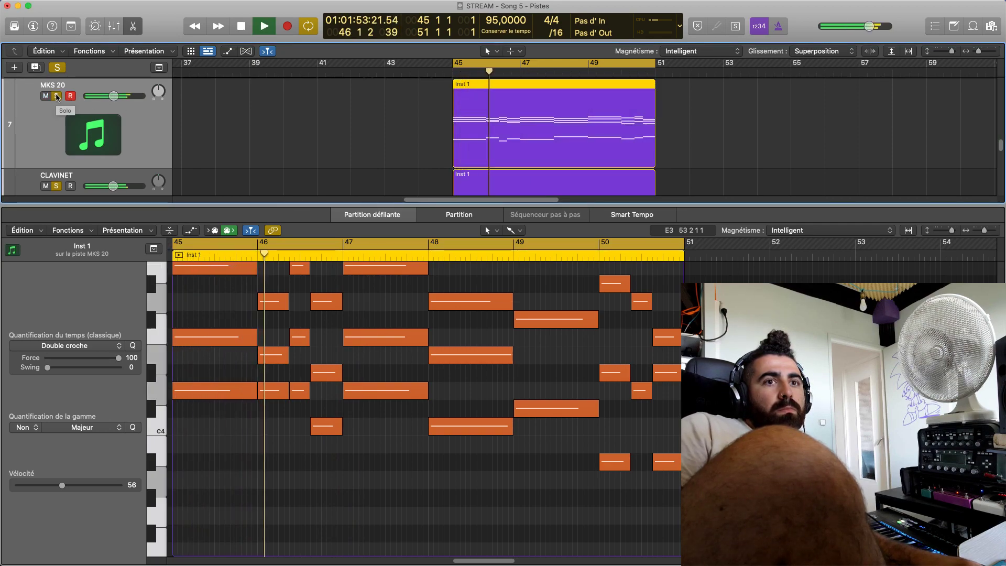
{"action": "left_click_drag", "start_coordinate": [112, 186], "coordinate": [100, 186]}
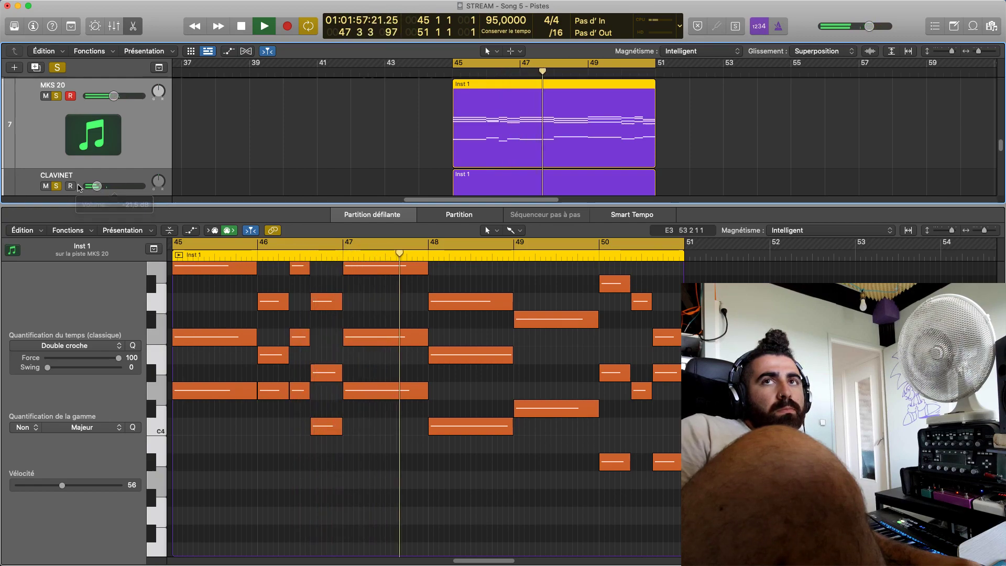
{"action": "left_click_drag", "start_coordinate": [96, 186], "coordinate": [91, 186]}
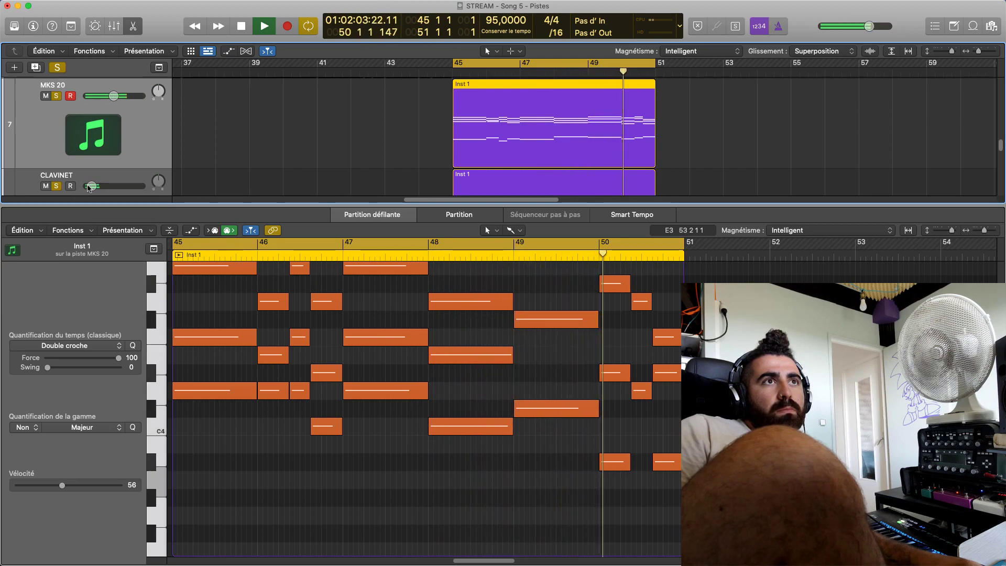
Compare the MKS 20 part with and without the quieter CLAVINET layer, ending with both tracks soloed
{"action": "left_click", "coordinate": [46, 186]}
{"action": "key", "text": "space"}
{"action": "key", "text": "space"}
{"action": "left_click", "coordinate": [57, 186]}
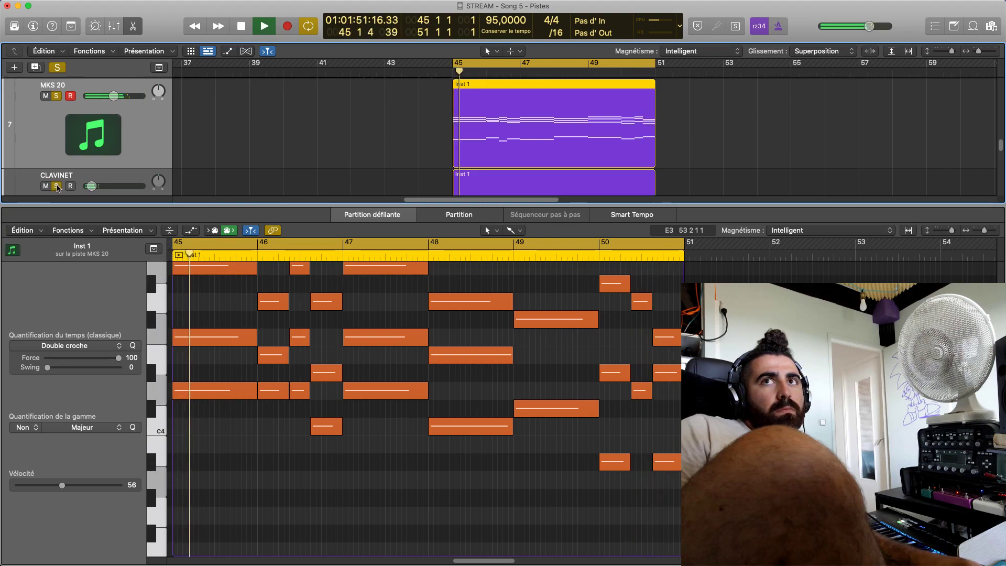
{"action": "left_click", "coordinate": [56, 186]}
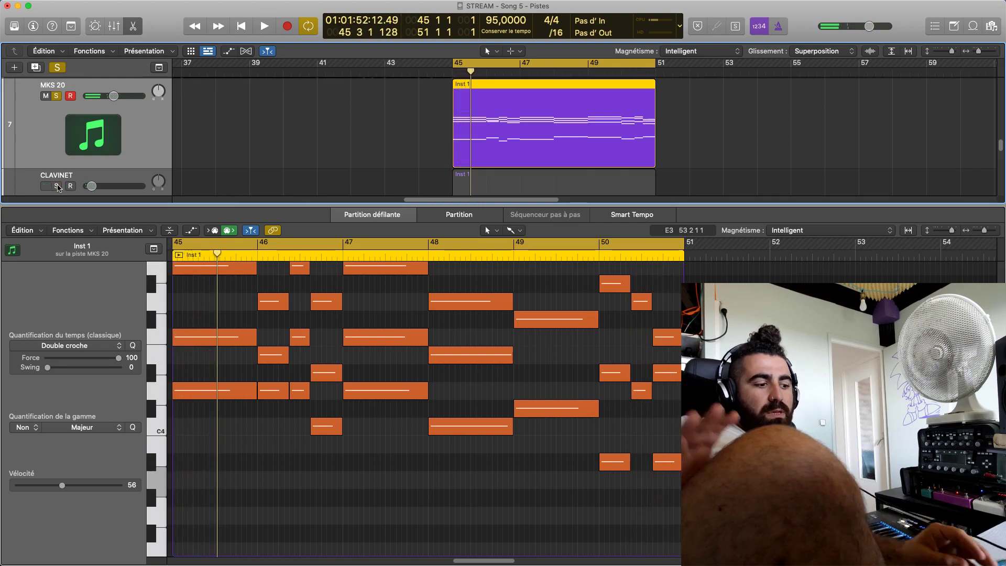
{"action": "key", "text": "space"}
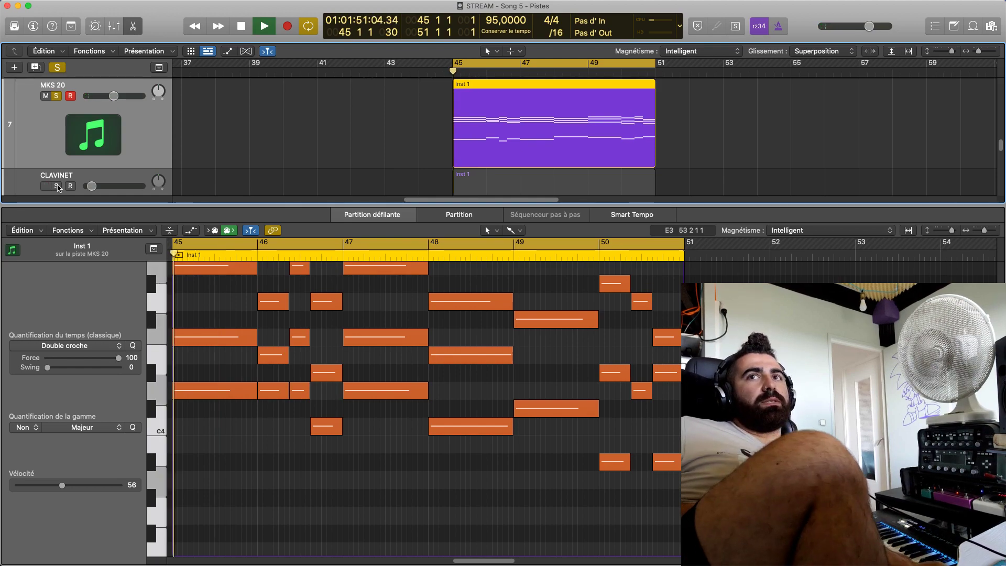
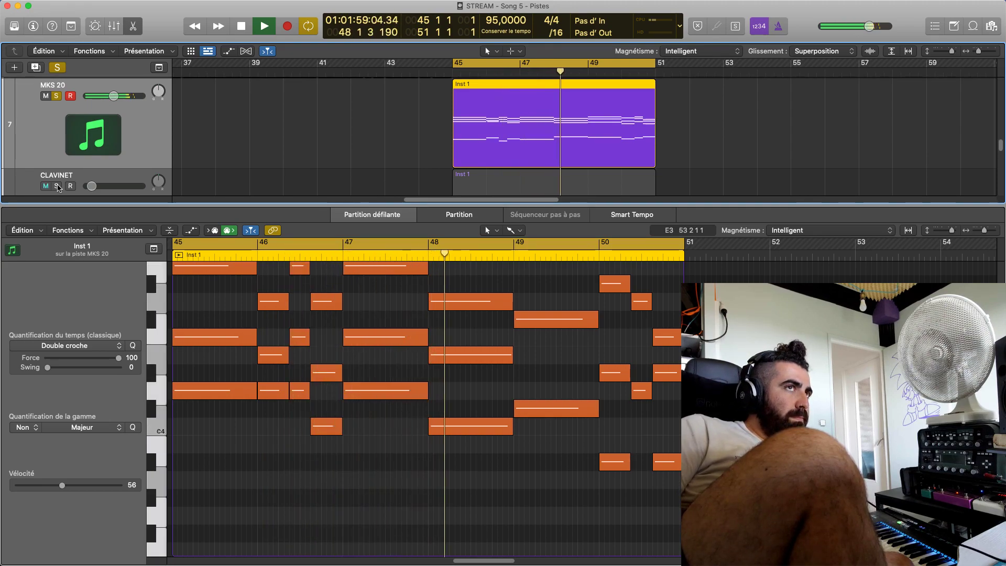
{"action": "key", "text": "space"}
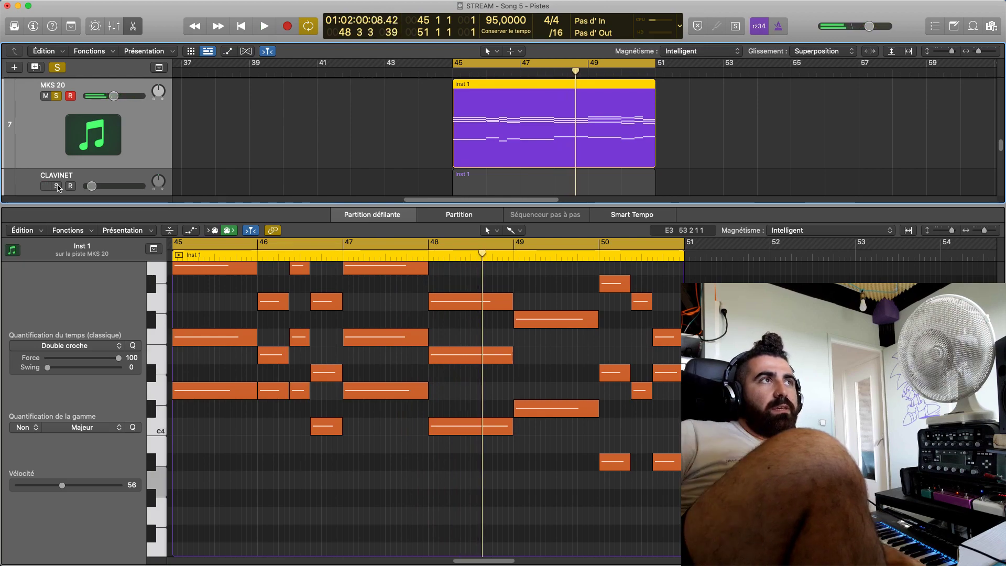
{"action": "left_click", "coordinate": [56, 186]}
{"action": "key", "text": "space"}
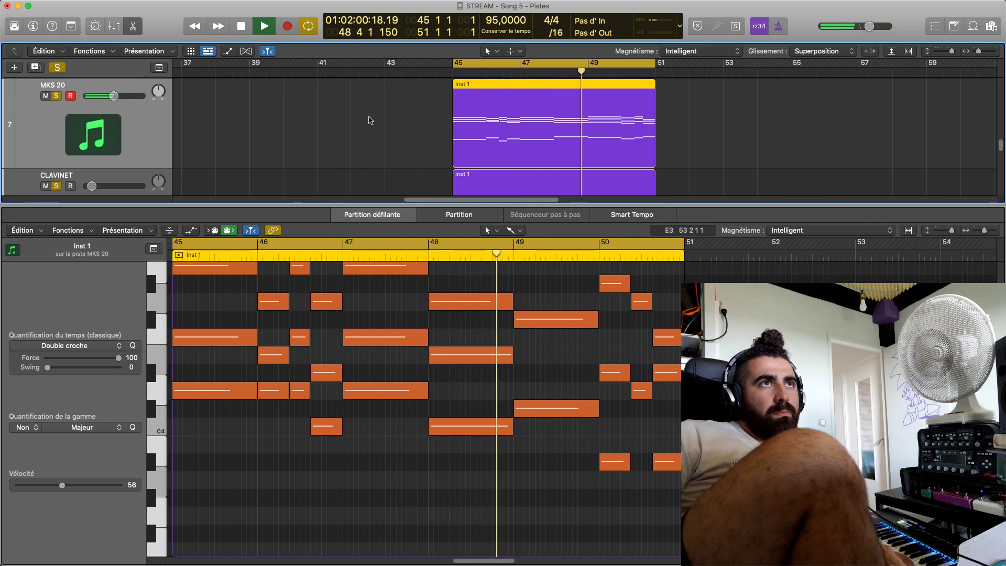
Select the three chord notes at bar 48 in the MKS 20 region and set their velocity to 70
{"action": "key", "text": "e"}
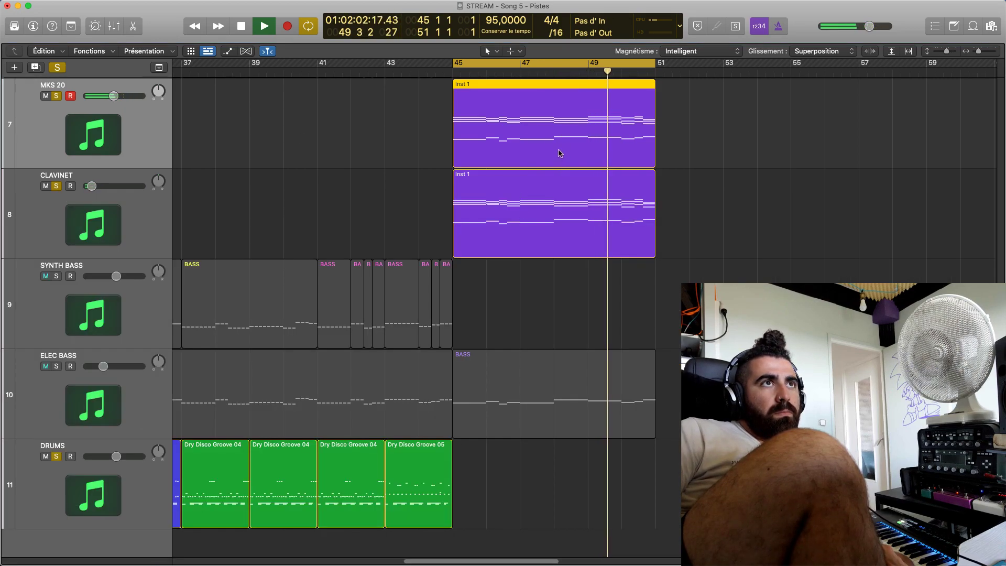
{"action": "key", "text": "e"}
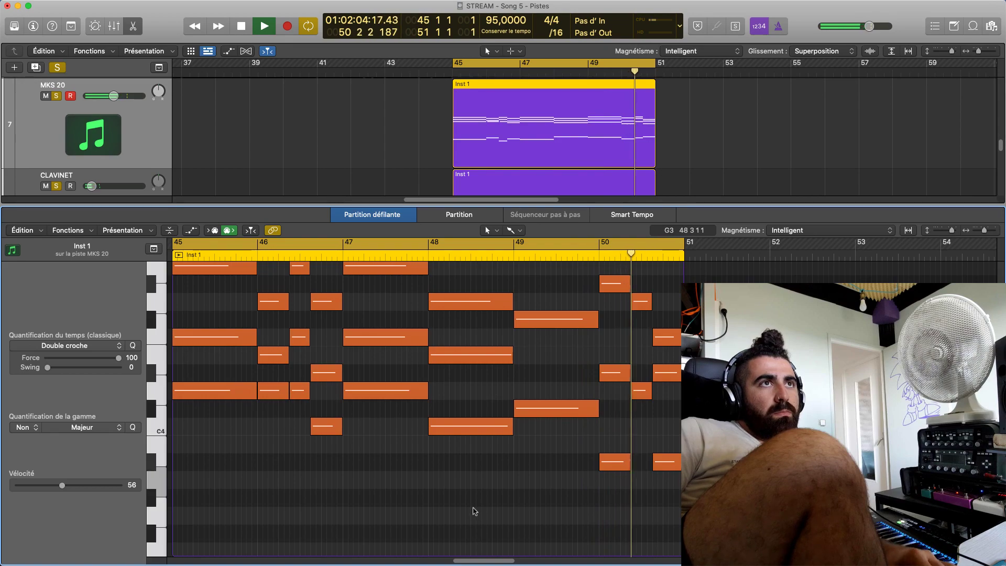
{"action": "key", "text": "space"}
{"action": "left_click_drag", "start_coordinate": [473, 492], "coordinate": [478, 275]}
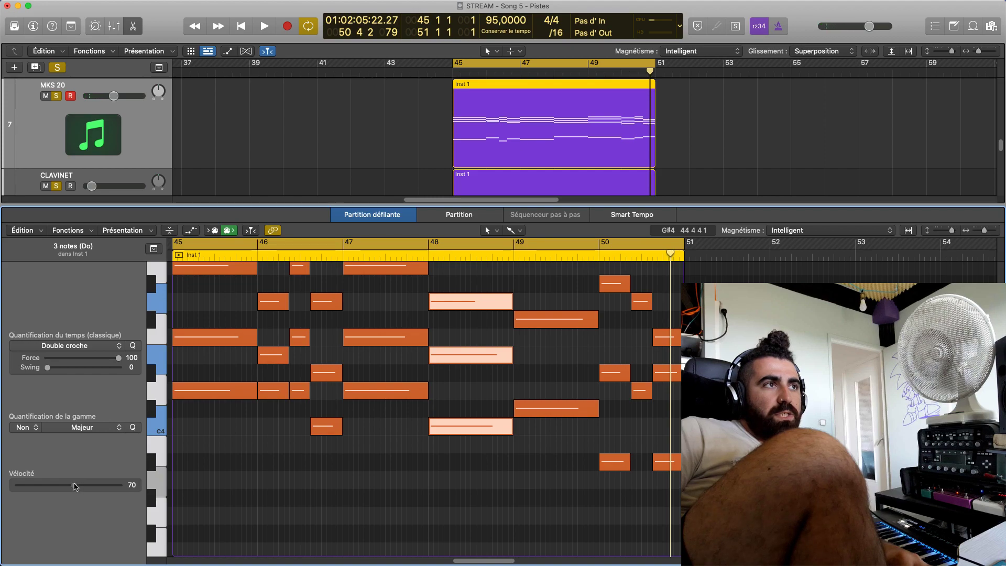
{"action": "left_click", "coordinate": [364, 487]}
Raise the CLAVINET track's volume to -23.5 dB during playback and listen to the two layers together
{"action": "key", "text": "space"}
{"action": "left_click", "coordinate": [270, 124]}
{"action": "left_click", "coordinate": [95, 134]}
{"action": "scroll", "coordinate": [96, 134], "scroll_direction": "down", "scroll_amount": 1}
{"action": "left_click_drag", "start_coordinate": [92, 163], "coordinate": [97, 163]}
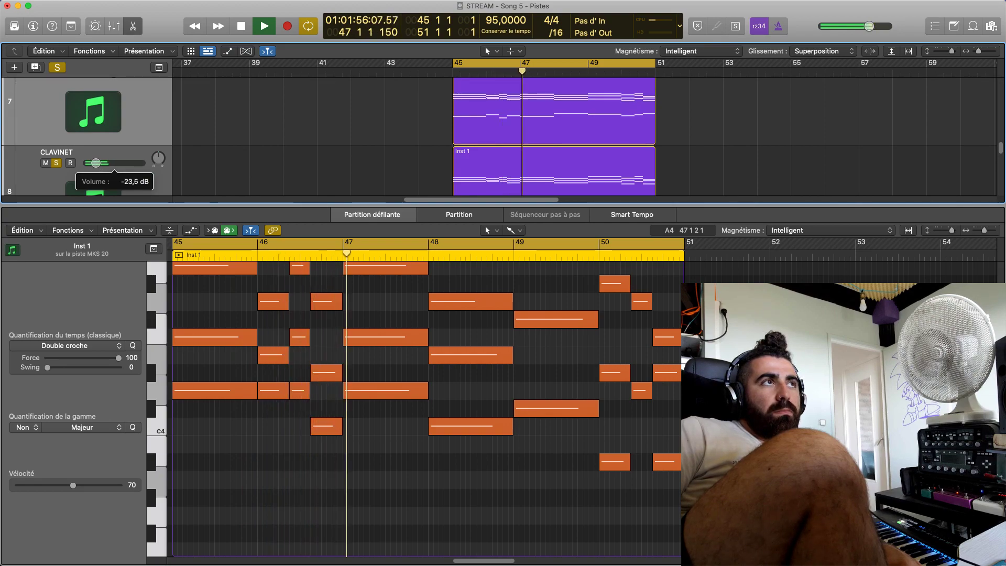
{"action": "left_click", "coordinate": [314, 113]}
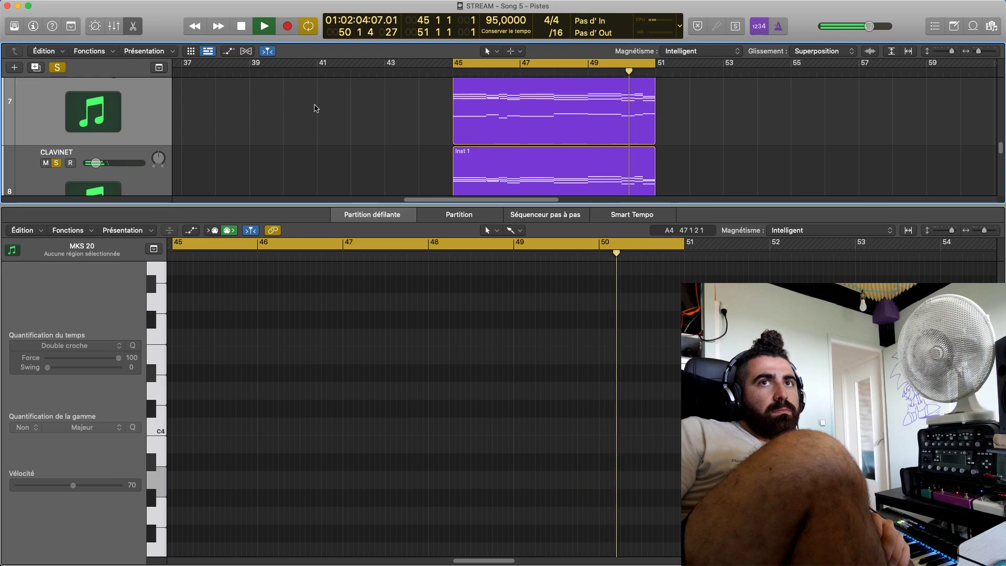
{"action": "key", "text": "space"}
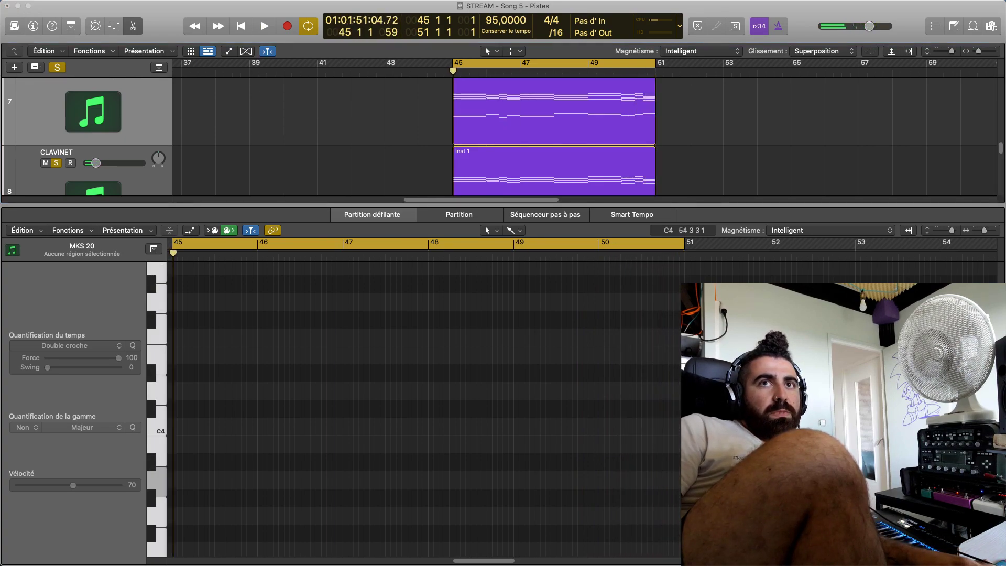
Play the loop from bar 45 and unsolo the MKS 20 track to hear the CLAVINET layer alone
{"action": "left_click", "coordinate": [105, 178]}
{"action": "key", "text": "space"}
{"action": "scroll", "coordinate": [94, 158], "scroll_direction": "up", "scroll_amount": 2}
{"action": "left_click", "coordinate": [58, 118]}
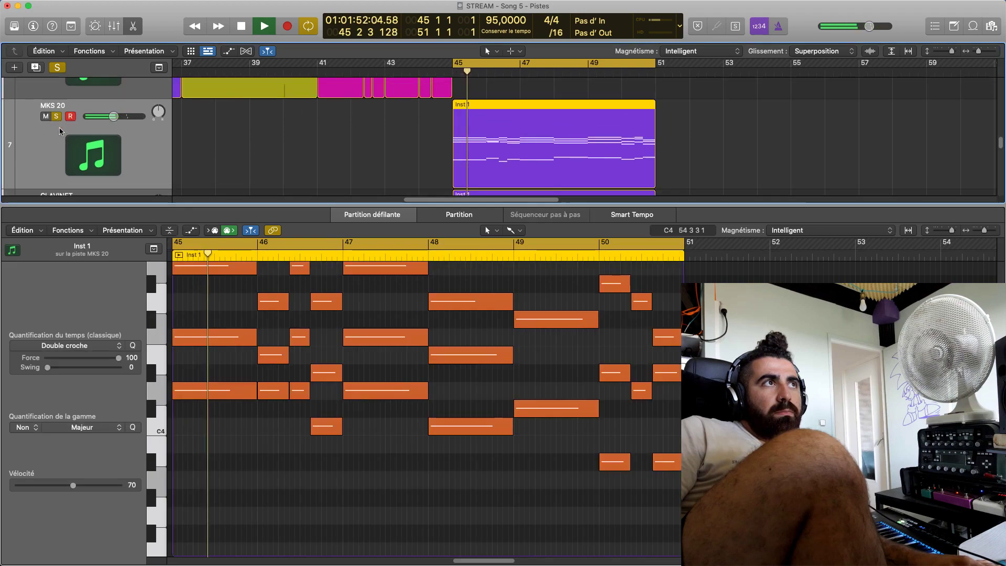
{"action": "left_click", "coordinate": [56, 117]}
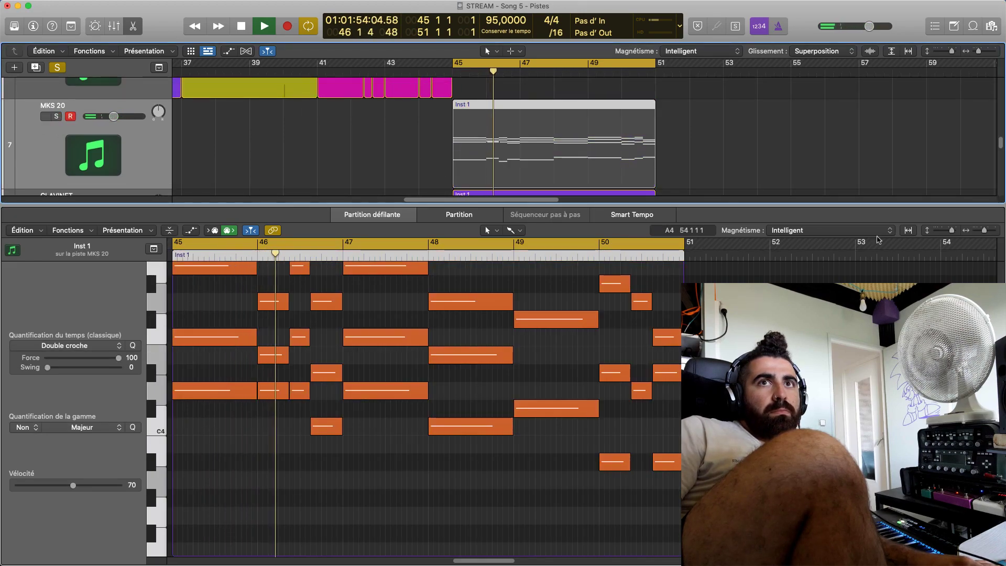
{"action": "scroll", "coordinate": [183, 120], "scroll_direction": "down", "scroll_amount": 2}
{"action": "key", "text": "space"}
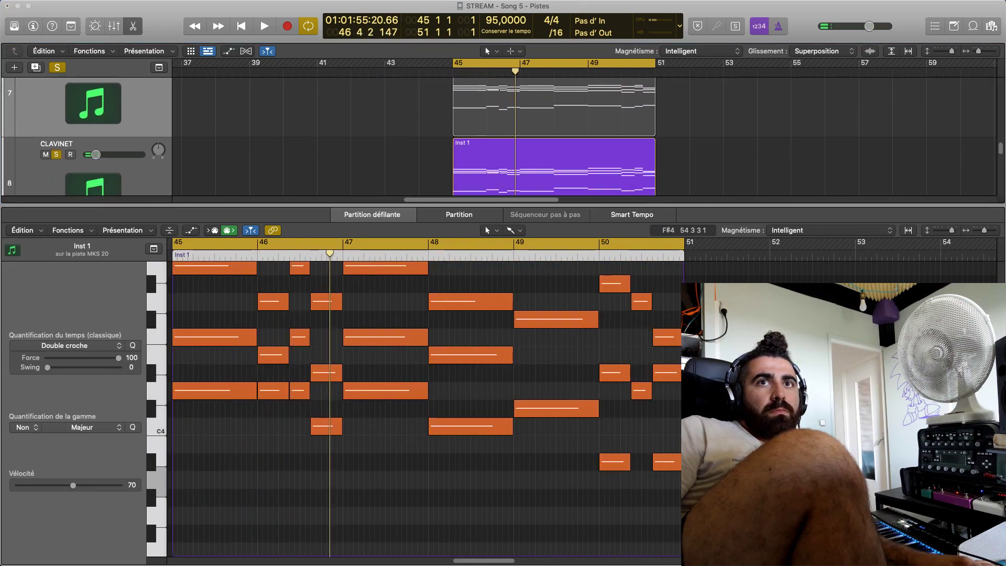
Listen to the CLAVINET part on its own in repeated short passages from bar 45
{"action": "key", "text": "space"}
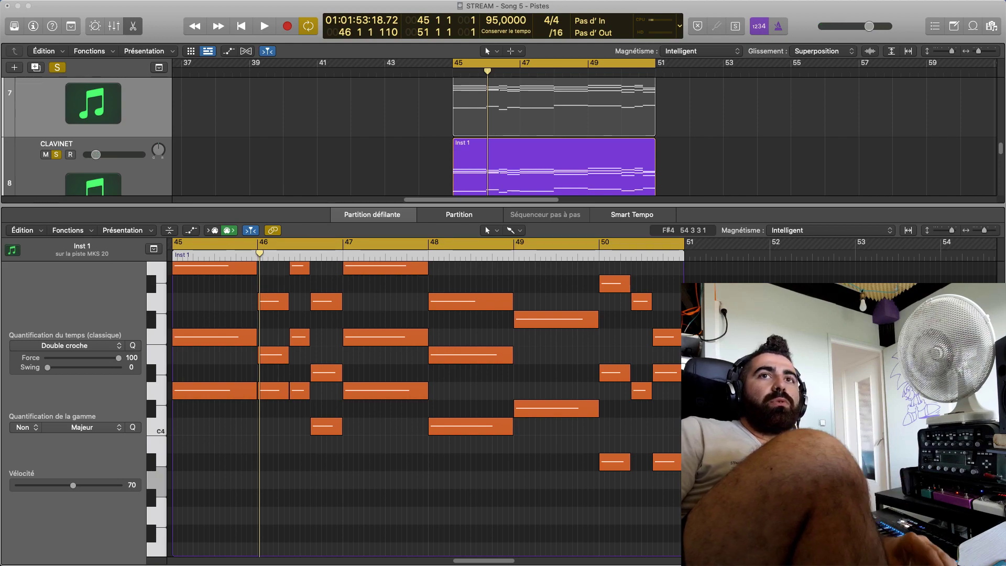
{"action": "key", "text": "space"}
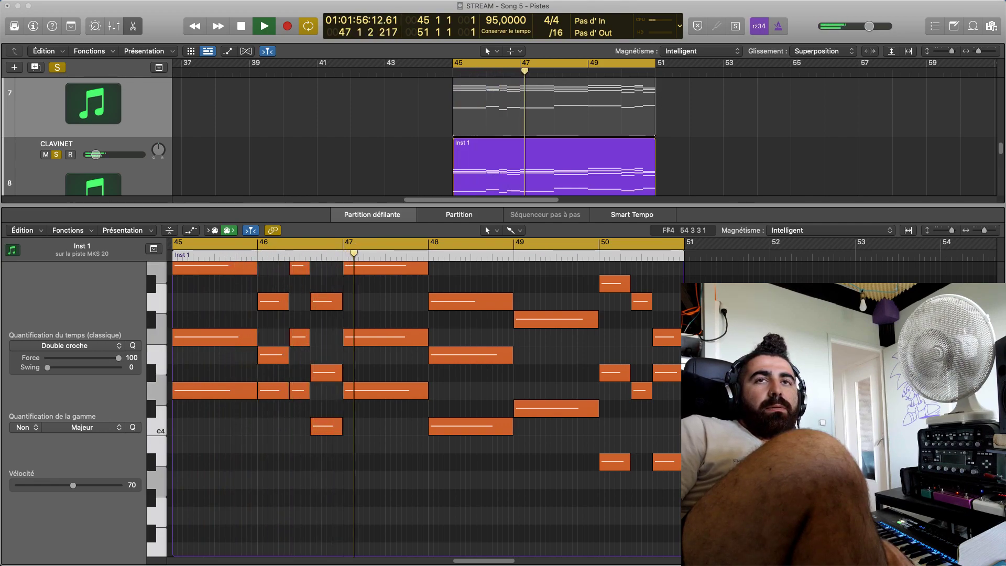
{"action": "key", "text": "space"}
{"action": "key", "text": "space"}
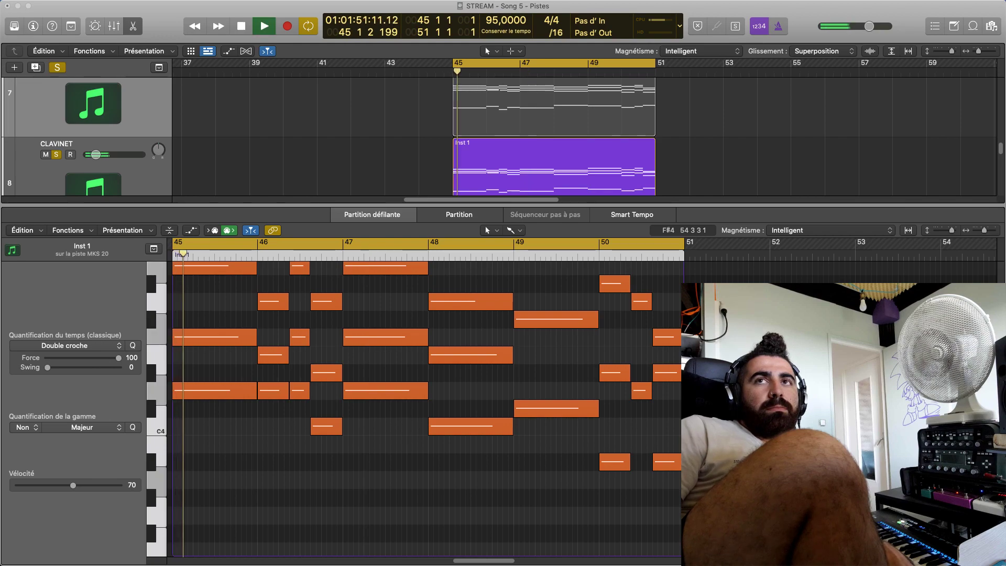
{"action": "key", "text": "space"}
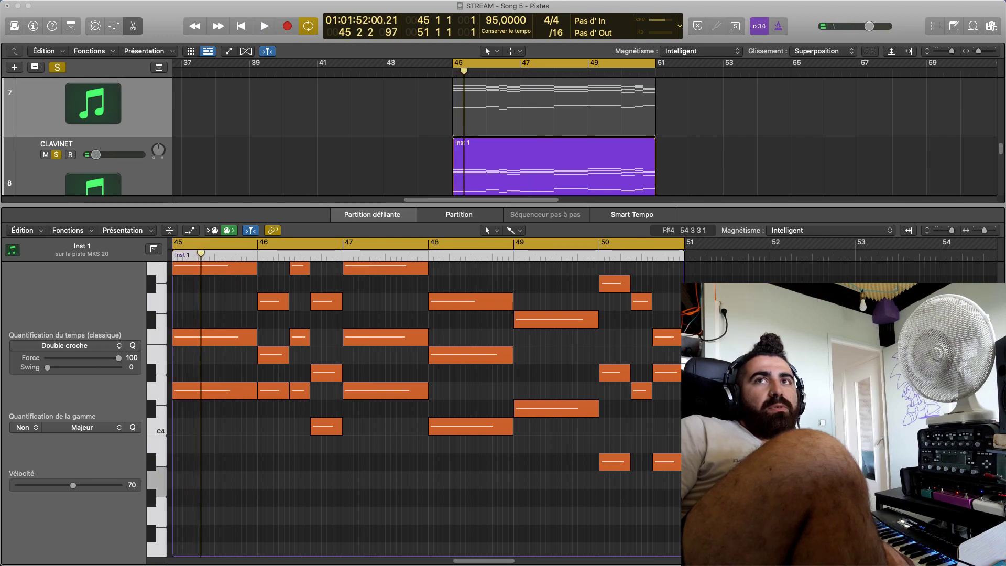
{"action": "key", "text": "space"}
{"action": "key", "text": "space"}
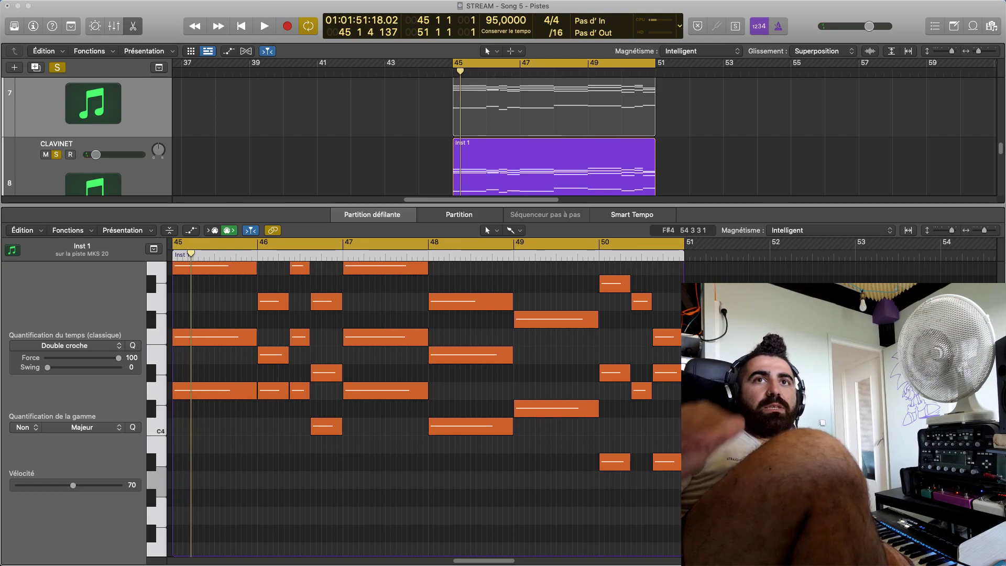
{"action": "key", "text": "space"}
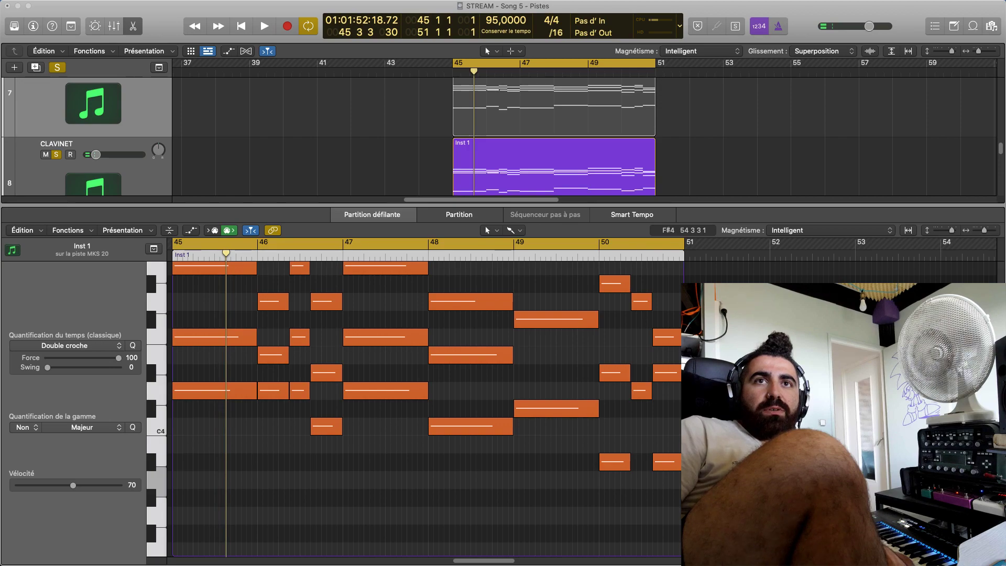
{"action": "key", "text": "space"}
{"action": "key", "text": "space"}
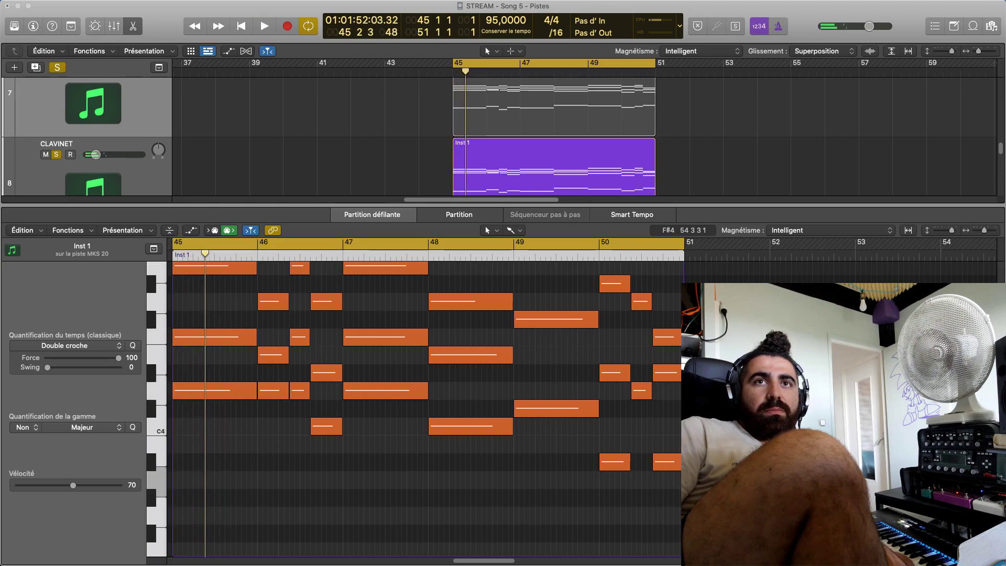
{"action": "key", "text": "space"}
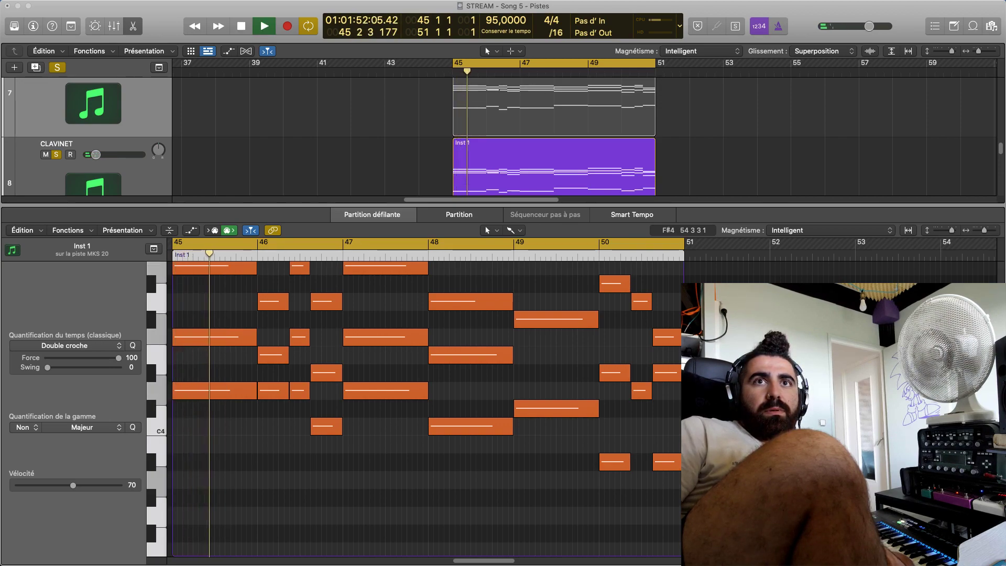
{"action": "key", "text": "space"}
Raise the CLAVINET volume to -4.9 dB, solo MKS 20 alongside it again, and lower CLAVINET slightly during playback
{"action": "left_click_drag", "start_coordinate": [126, 153], "coordinate": [141, 154]}
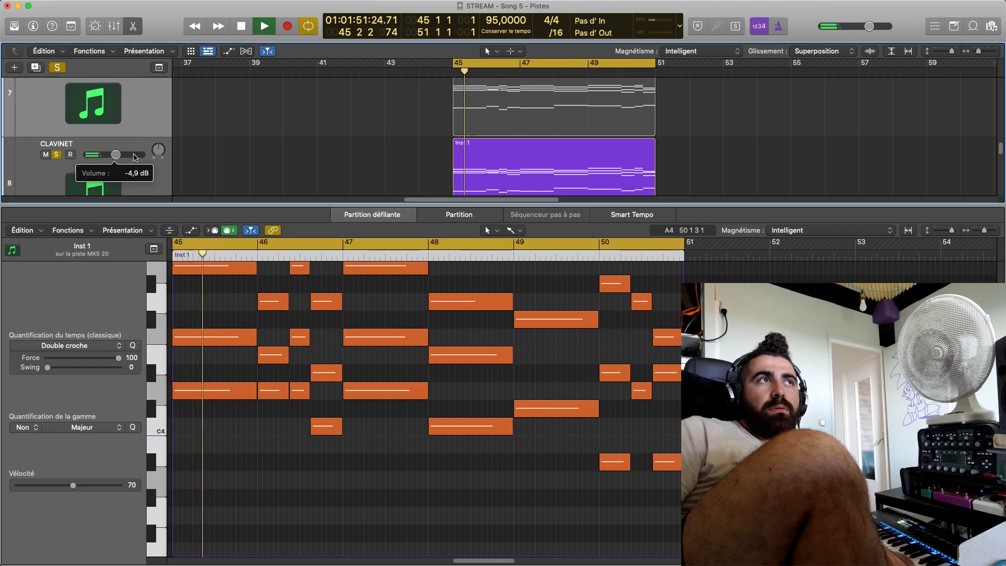
{"action": "scroll", "coordinate": [129, 152], "scroll_direction": "up", "scroll_amount": 2}
{"action": "key", "text": "space"}
{"action": "key", "text": "space"}
{"action": "scroll", "coordinate": [122, 149], "scroll_direction": "down", "scroll_amount": 2}
{"action": "left_click_drag", "start_coordinate": [122, 149], "coordinate": [111, 153]}
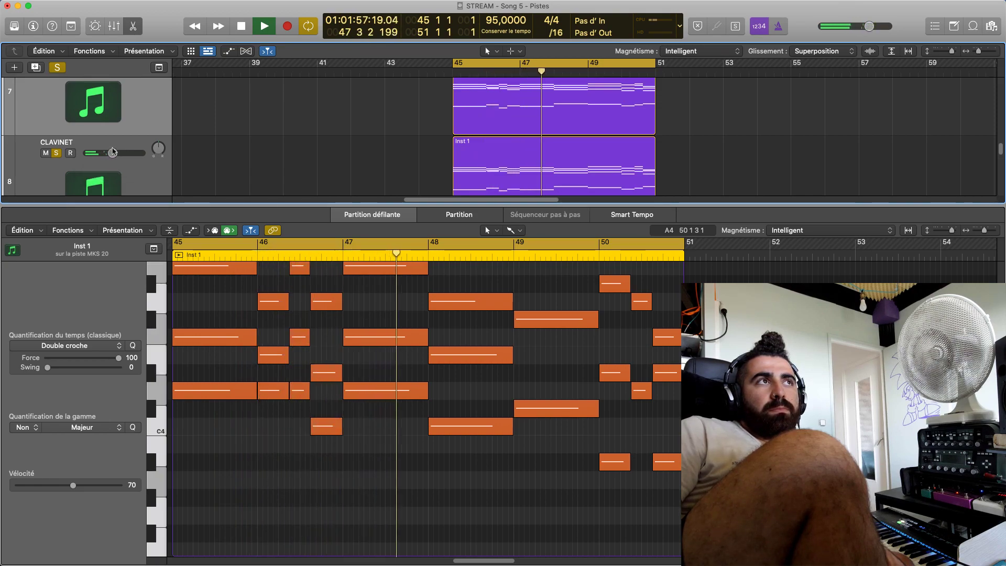
{"action": "key", "text": "space"}
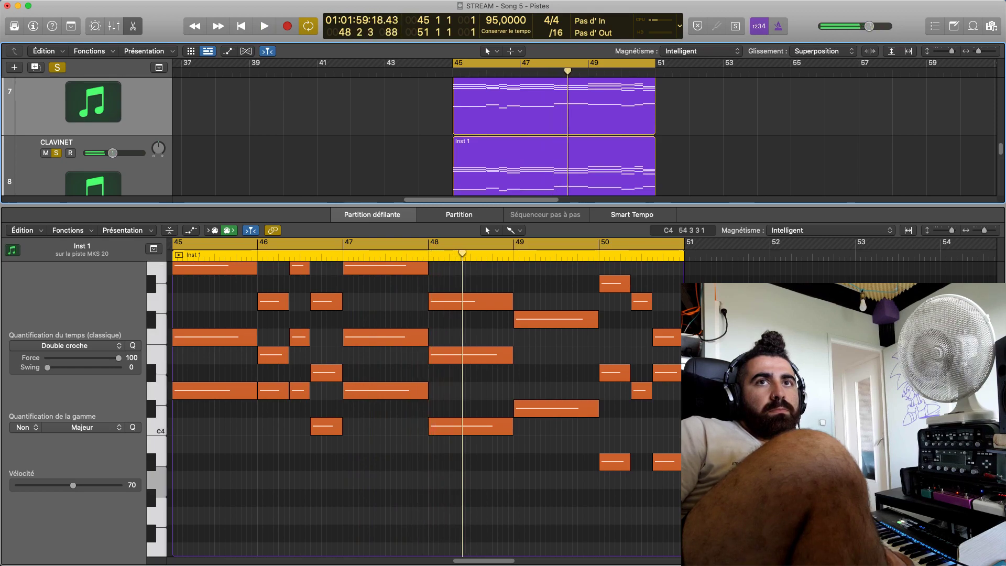
Lower the CLAVINET volume slightly more during playback and replay both layers from bar 45
{"action": "key", "text": "super+Tab"}
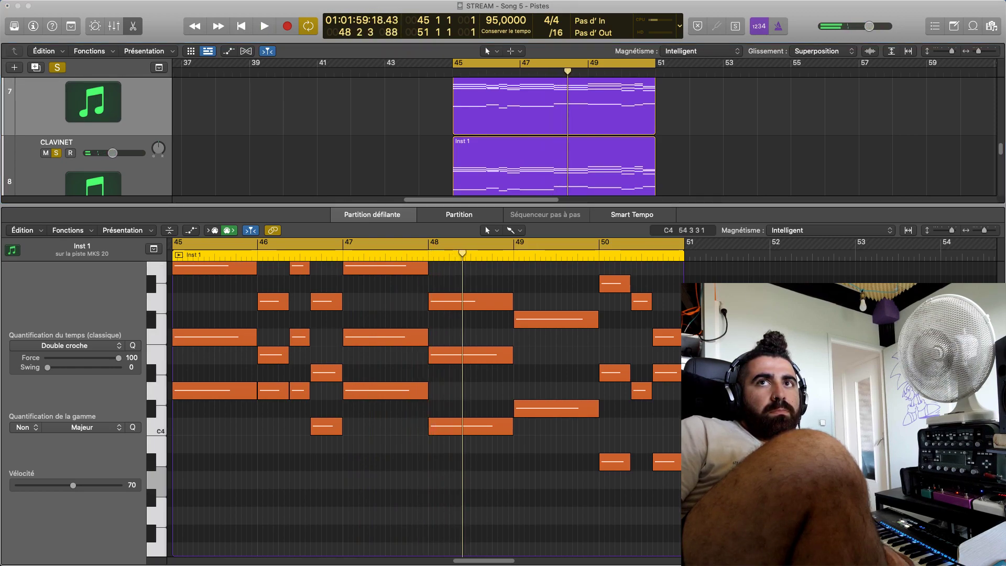
{"action": "key", "text": "space"}
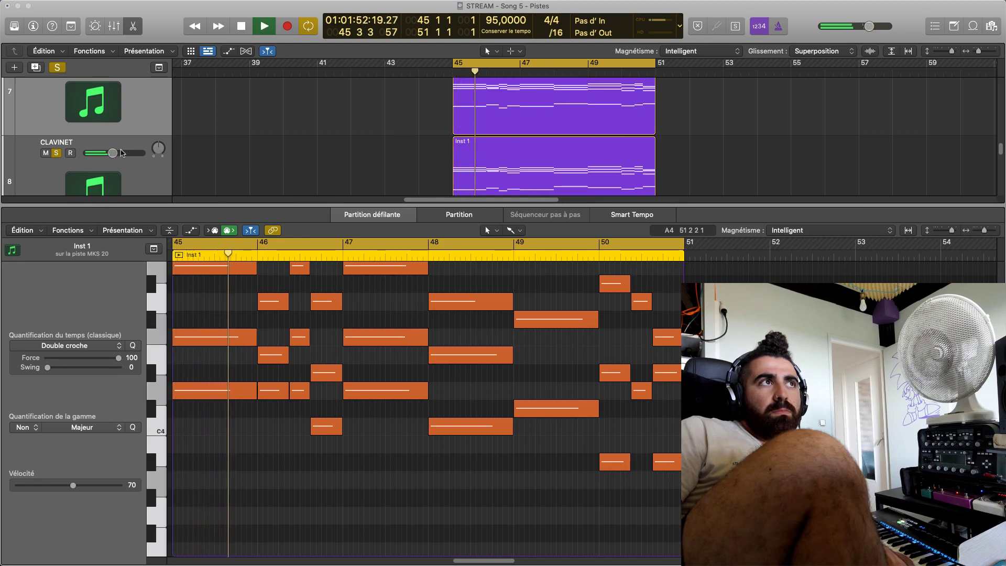
{"action": "left_click_drag", "start_coordinate": [114, 155], "coordinate": [110, 153]}
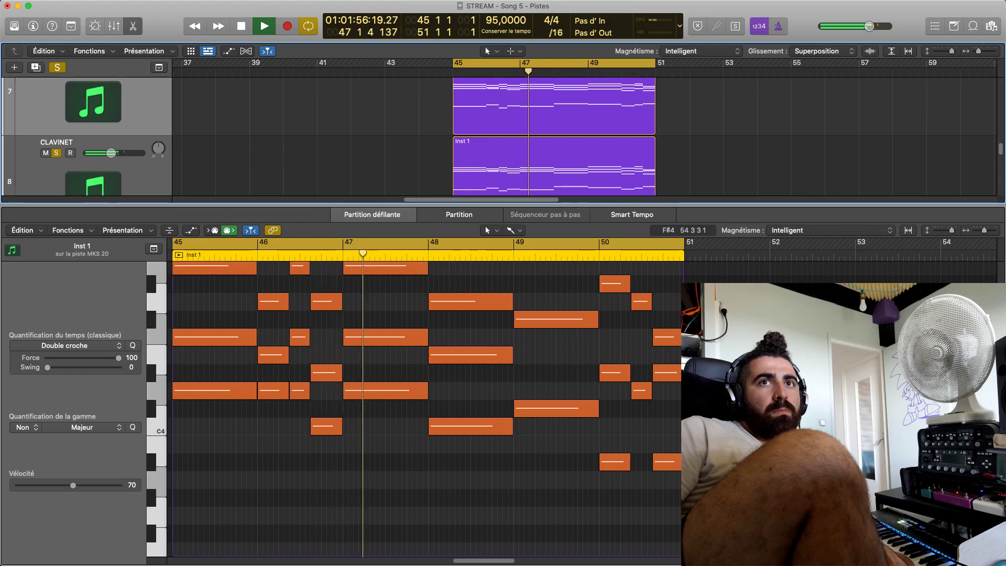
{"action": "key", "text": "space"}
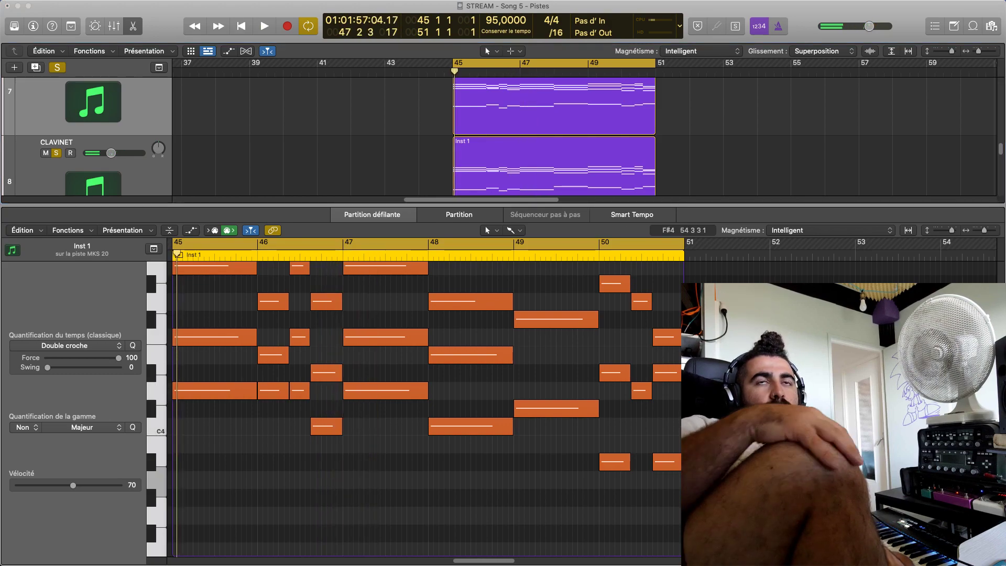
{"action": "key", "text": "space"}
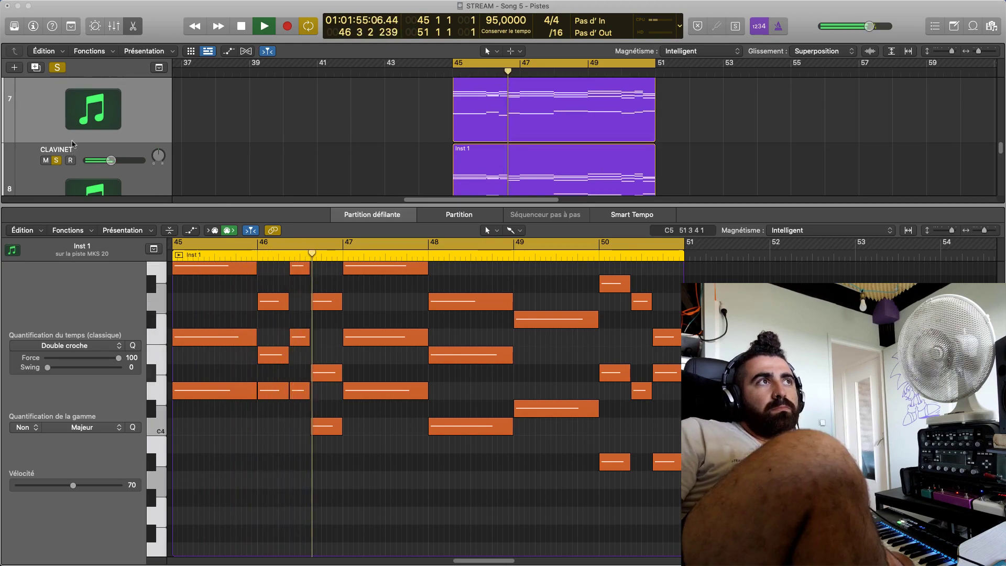
Toggle the MKS 20 solo off and on for comparison and raise the CLAVINET volume during playback
{"action": "scroll", "coordinate": [209, 157], "scroll_direction": "up", "scroll_amount": 2}
{"action": "left_click", "coordinate": [56, 118]}
{"action": "left_click", "coordinate": [57, 118]}
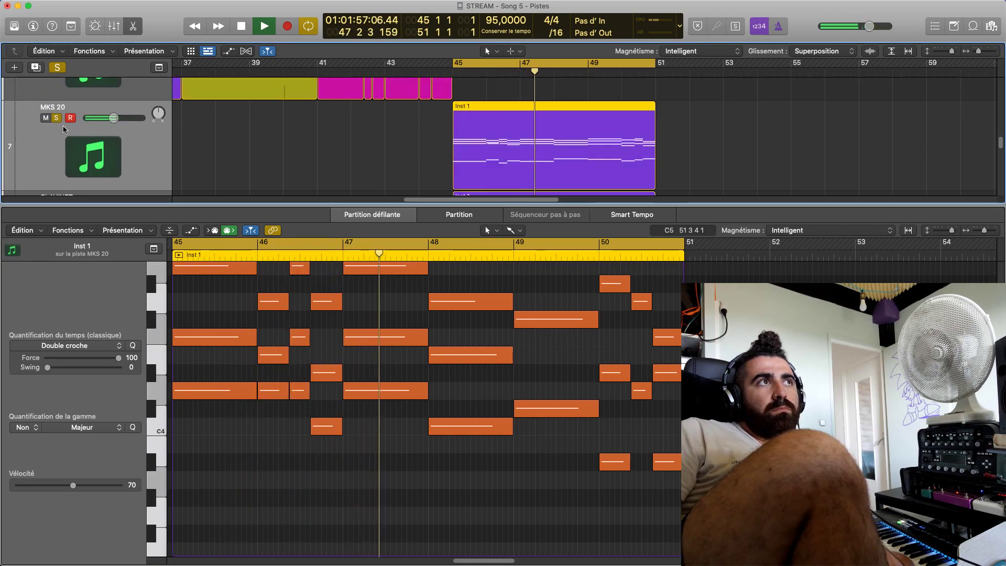
{"action": "scroll", "coordinate": [95, 152], "scroll_direction": "down", "scroll_amount": 2}
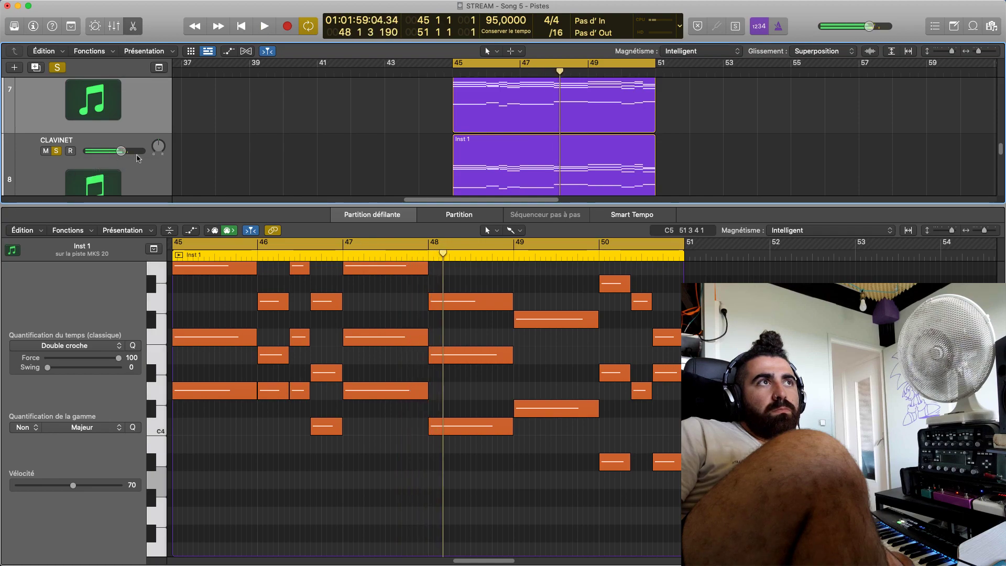
Replay the two layers from bar 45 and deselect the MKS 20 region
{"action": "key", "text": "space"}
{"action": "key", "text": "space"}
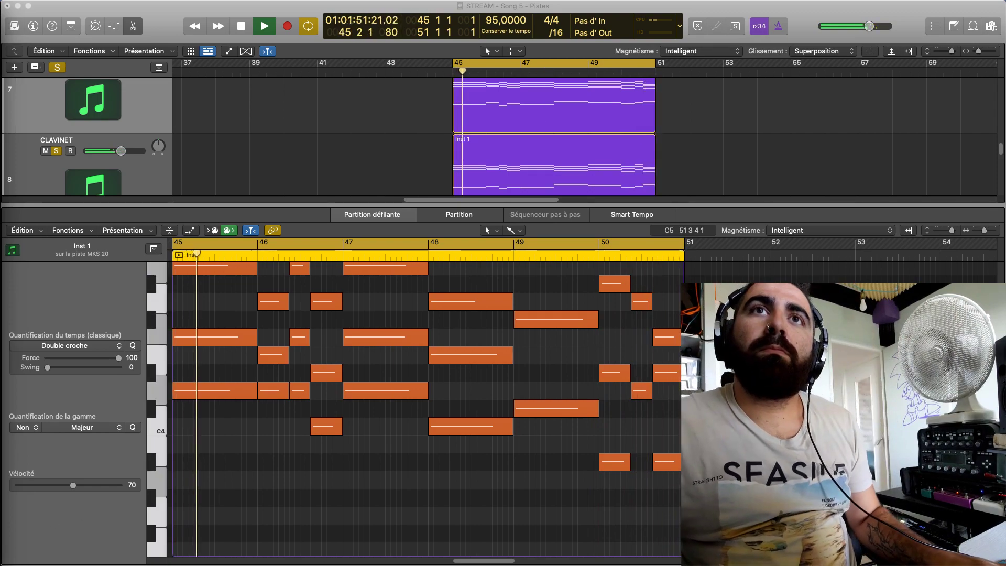
{"action": "key", "text": "space"}
{"action": "key", "text": "shift+d"}
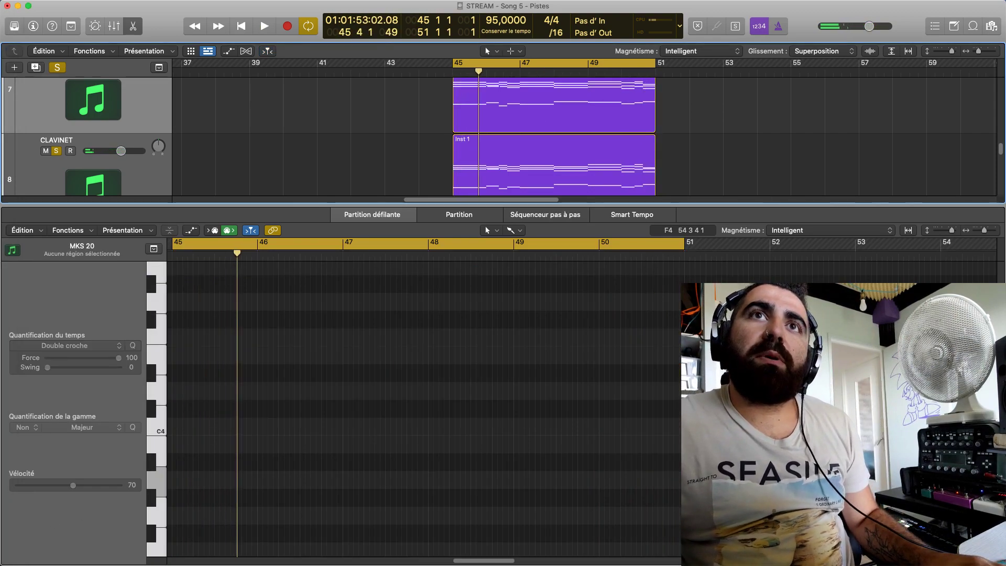
{"action": "key", "text": "super+Tab"}
{"action": "key", "text": "space"}
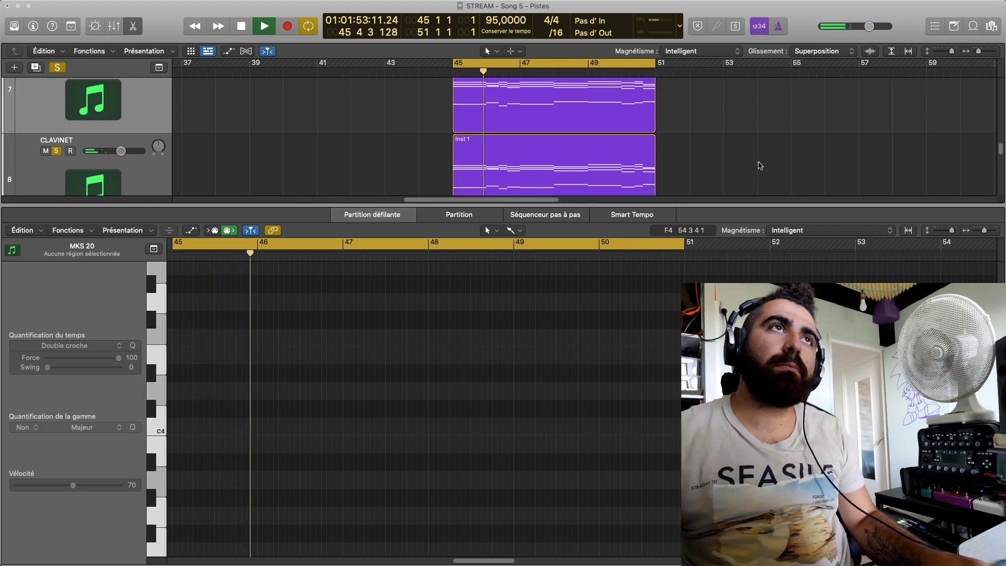
Listen to MKS 20 and CLAVINET together in repeated passes of the loop to judge their balance
{"action": "key", "text": "space"}
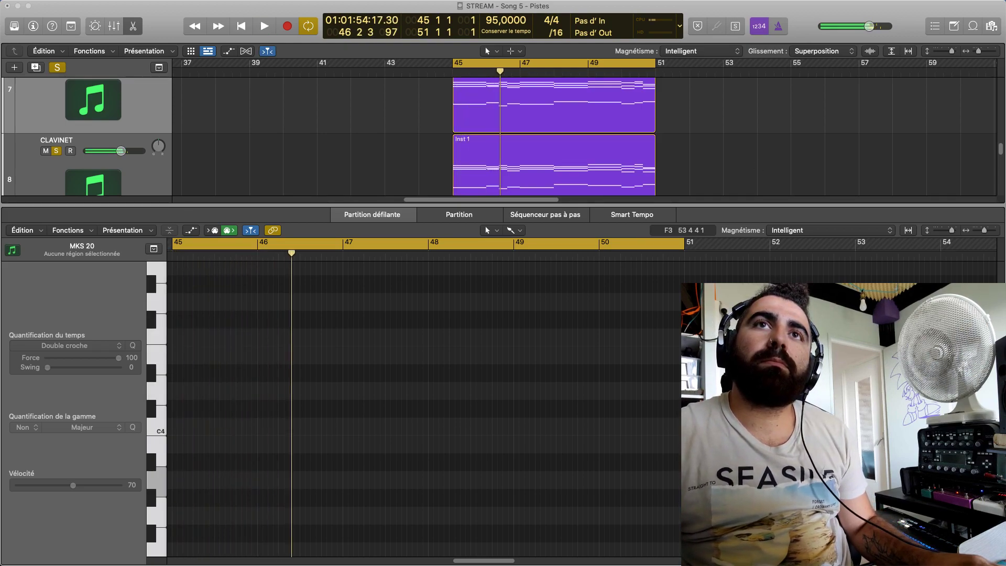
{"action": "key", "text": "space"}
{"action": "scroll", "coordinate": [350, 140], "scroll_direction": "up", "scroll_amount": 1}
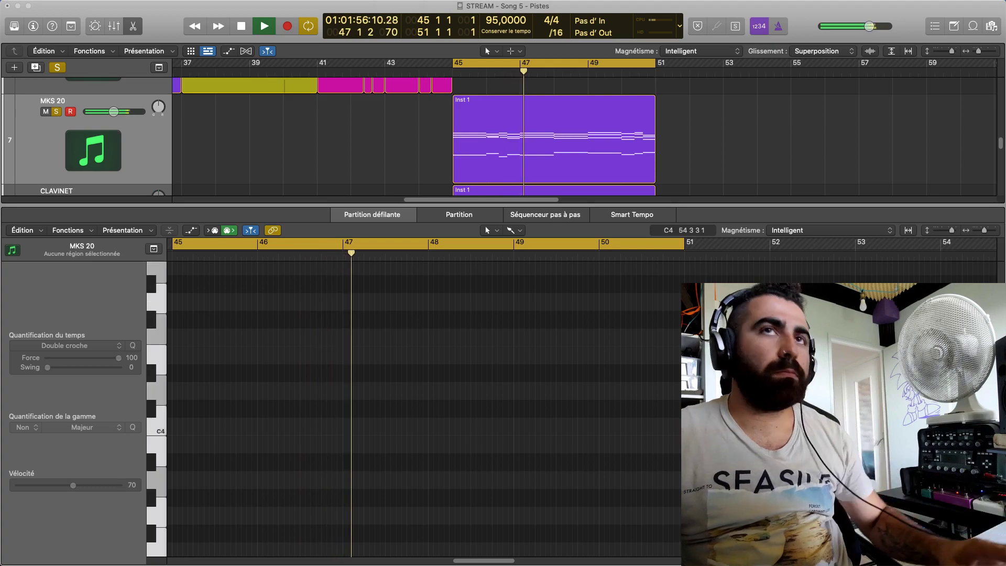
{"action": "key", "text": "space"}
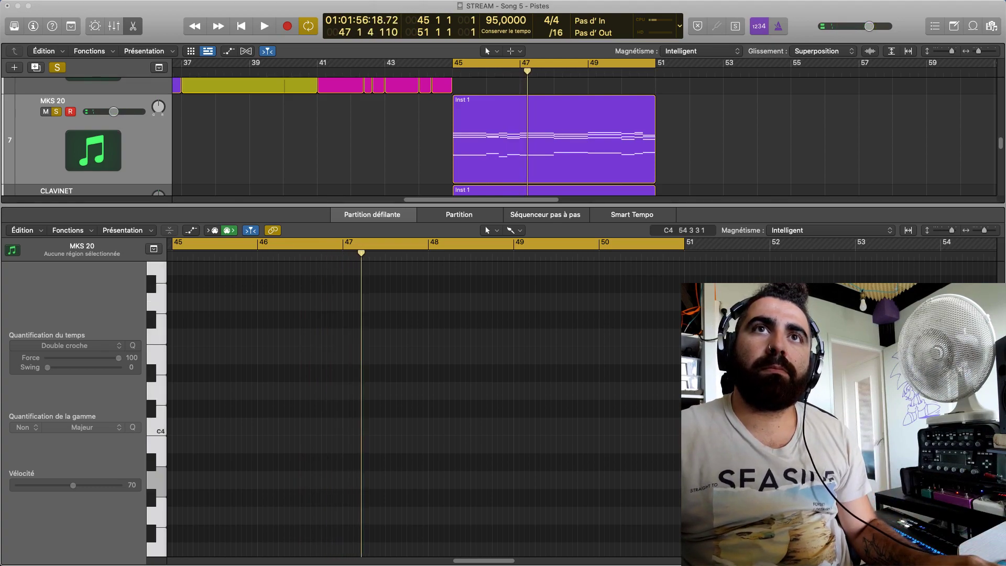
{"action": "key", "text": "space"}
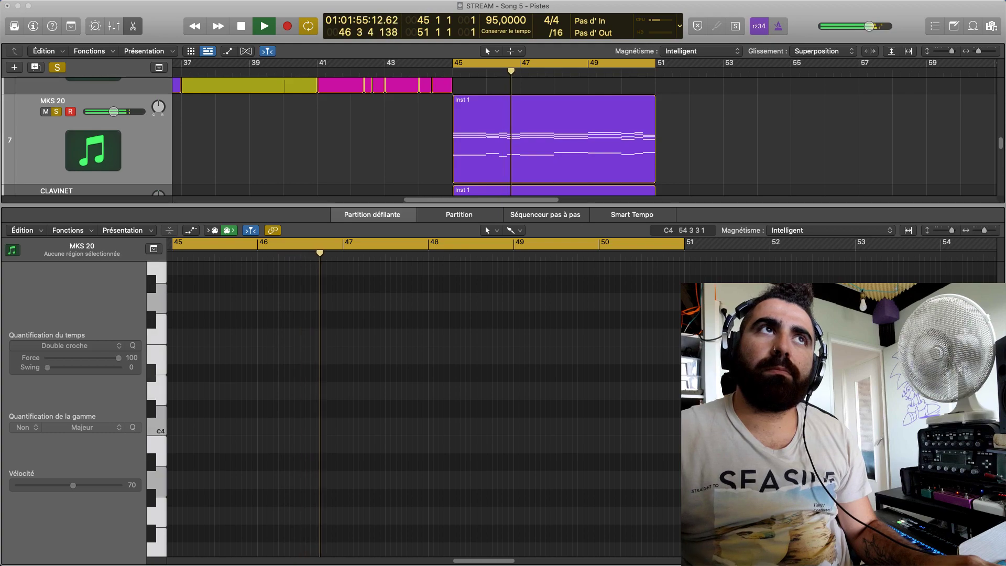
{"action": "key", "text": "space"}
{"action": "key", "text": "space"}
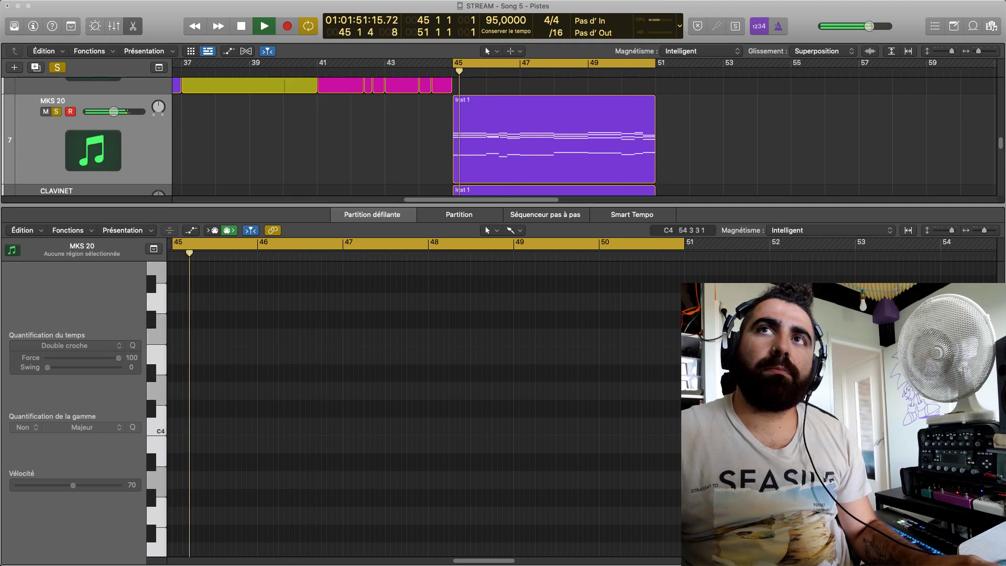
{"action": "key", "text": "space"}
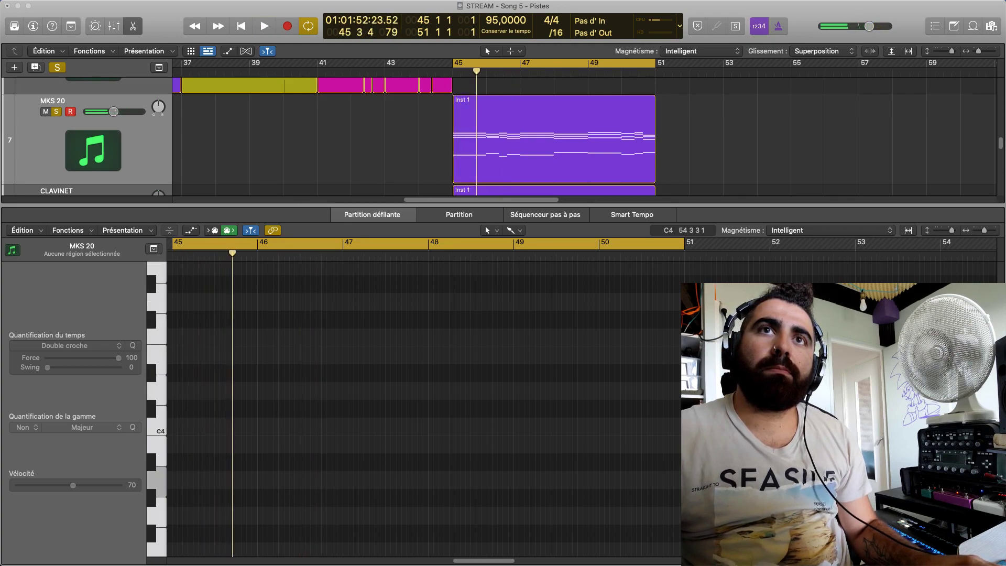
{"action": "key", "text": "space"}
{"action": "key", "text": "space"}
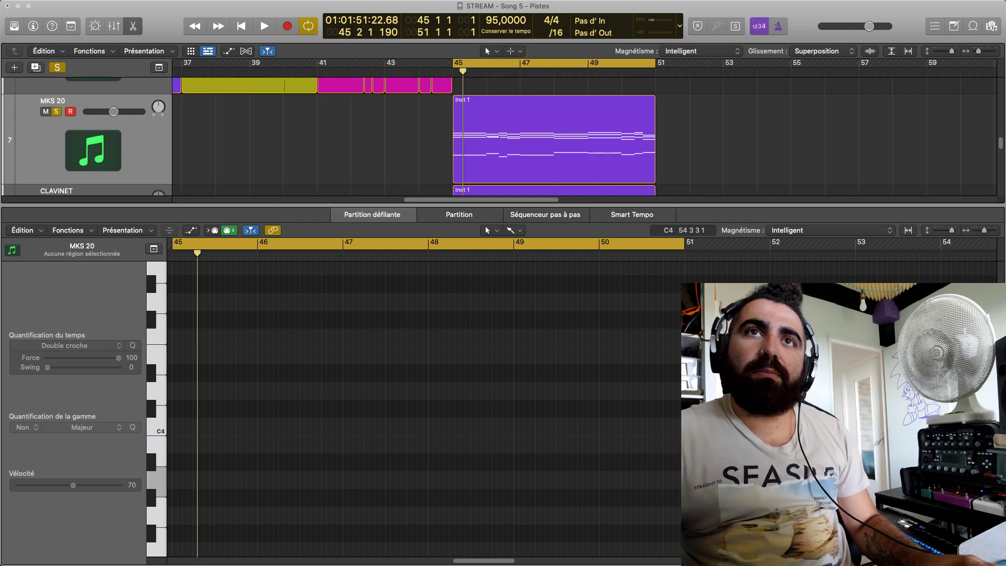
{"action": "key", "text": "space"}
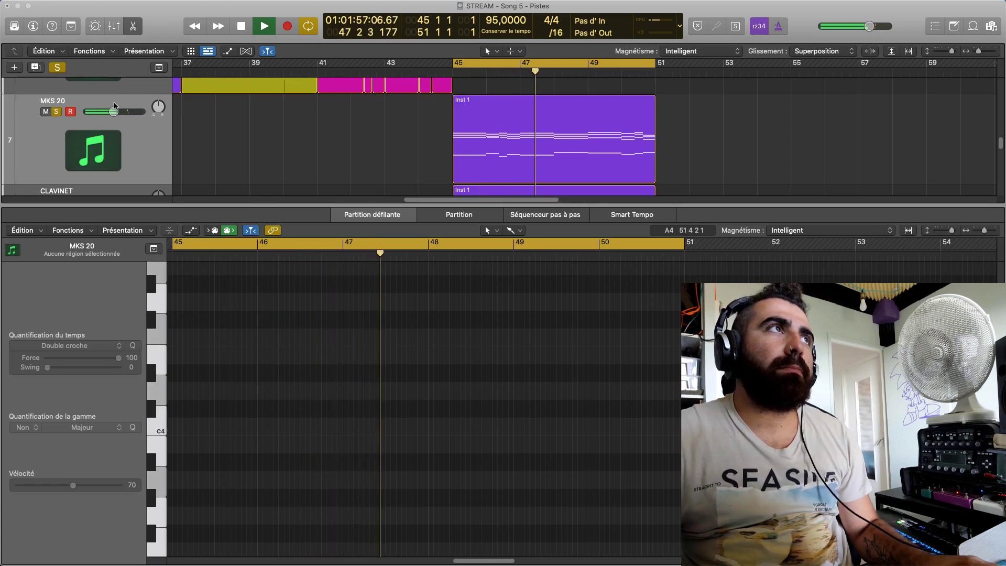
Try the CLAVINET volume at -17.6 dB and bring it up to -12.6 dB while replaying both layers
{"action": "scroll", "coordinate": [314, 112], "scroll_direction": "down", "scroll_amount": 2}
{"action": "mouse_move", "coordinate": [107, 146]}
{"action": "left_click_drag", "start_coordinate": [107, 146], "coordinate": [104, 146]}
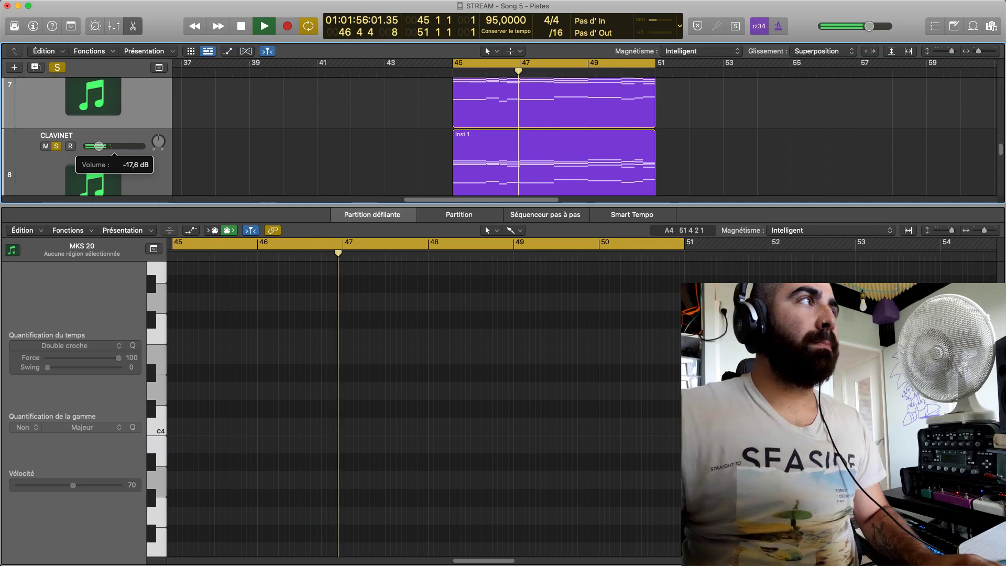
{"action": "key", "text": "space"}
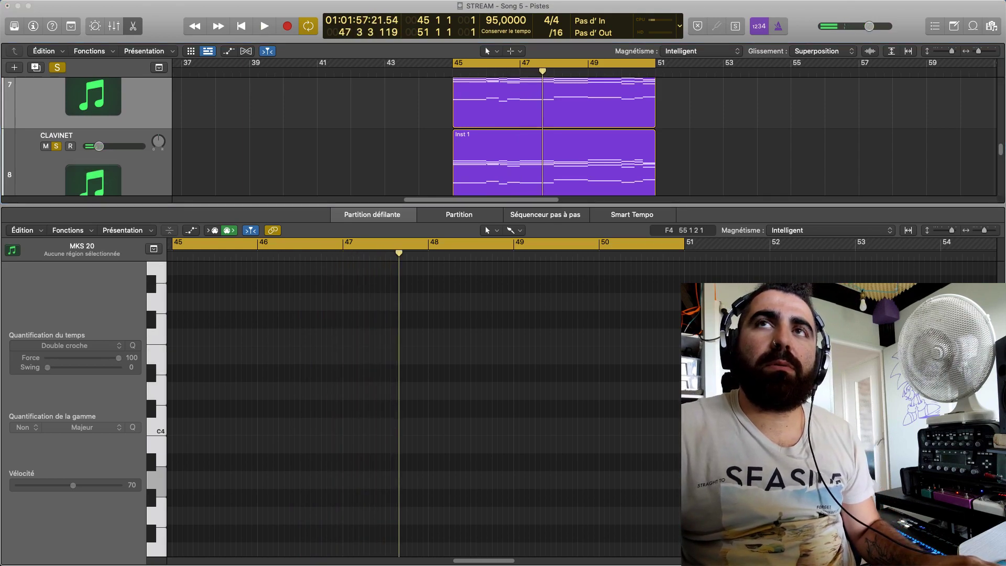
{"action": "key", "text": "space"}
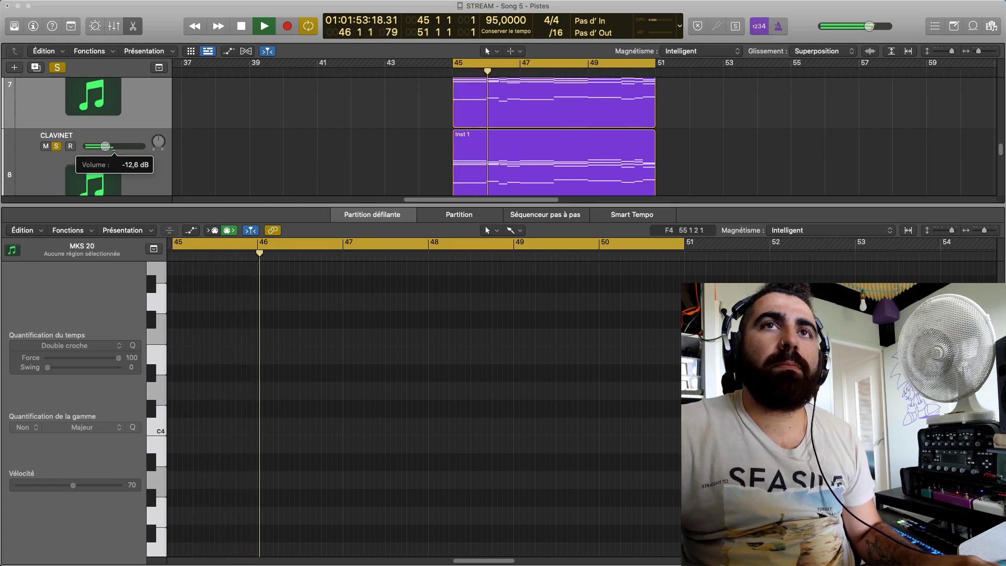
Unsolo MKS 20 to hear CLAVINET alone from bar 45 and try the CLAVINET volume at -4.7 dB
{"action": "left_click", "coordinate": [105, 148]}
{"action": "key", "text": "space"}
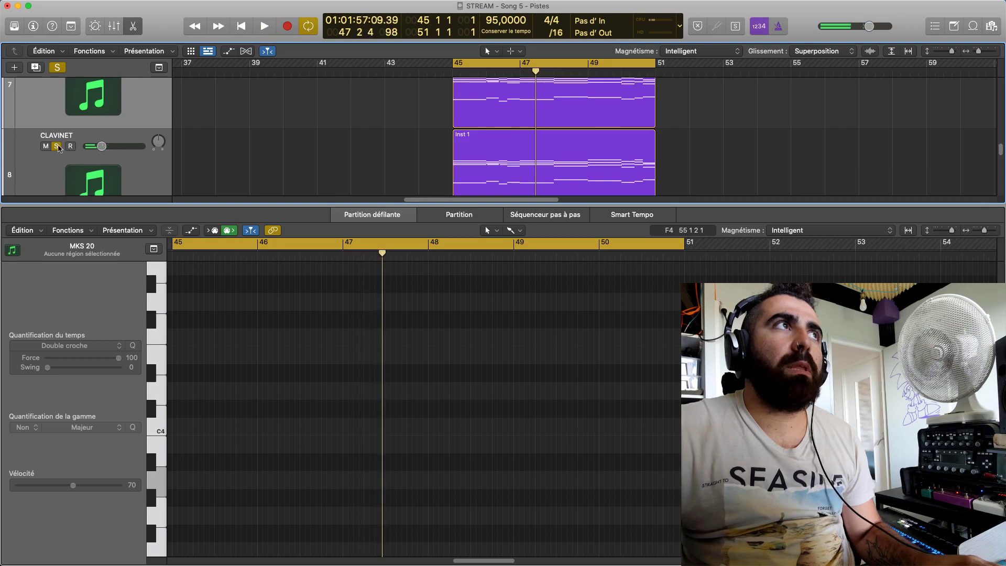
{"action": "scroll", "coordinate": [57, 136], "scroll_direction": "up", "scroll_amount": 4}
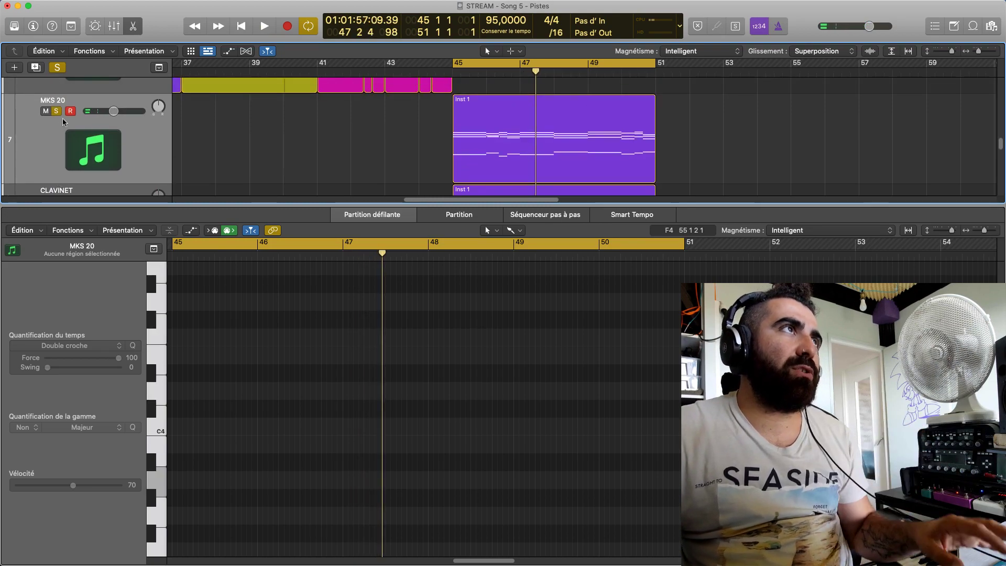
{"action": "key", "text": "ctrl+m"}
{"action": "key", "text": "space"}
{"action": "scroll", "coordinate": [57, 137], "scroll_direction": "down", "scroll_amount": 2}
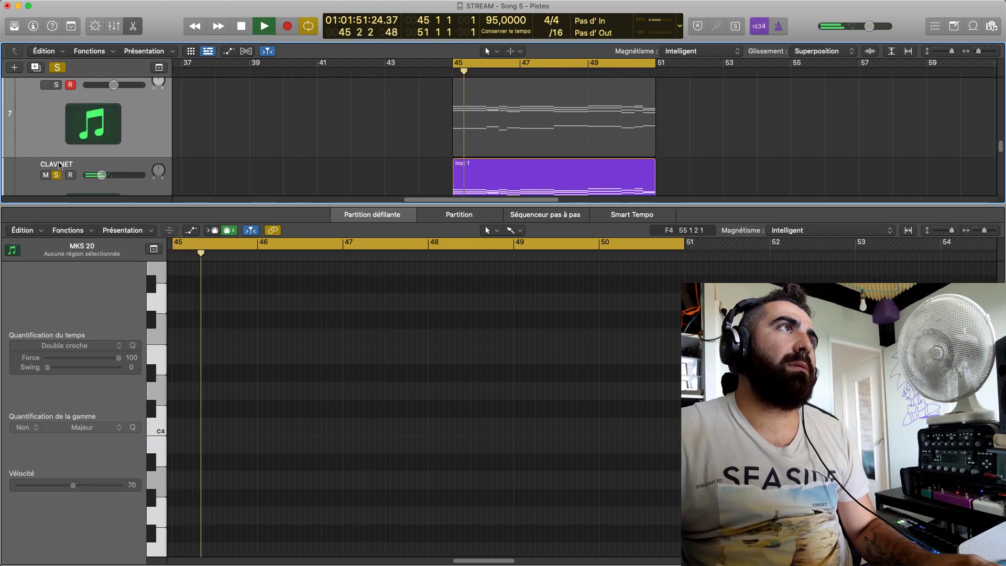
{"action": "left_click_drag", "start_coordinate": [104, 178], "coordinate": [115, 181]}
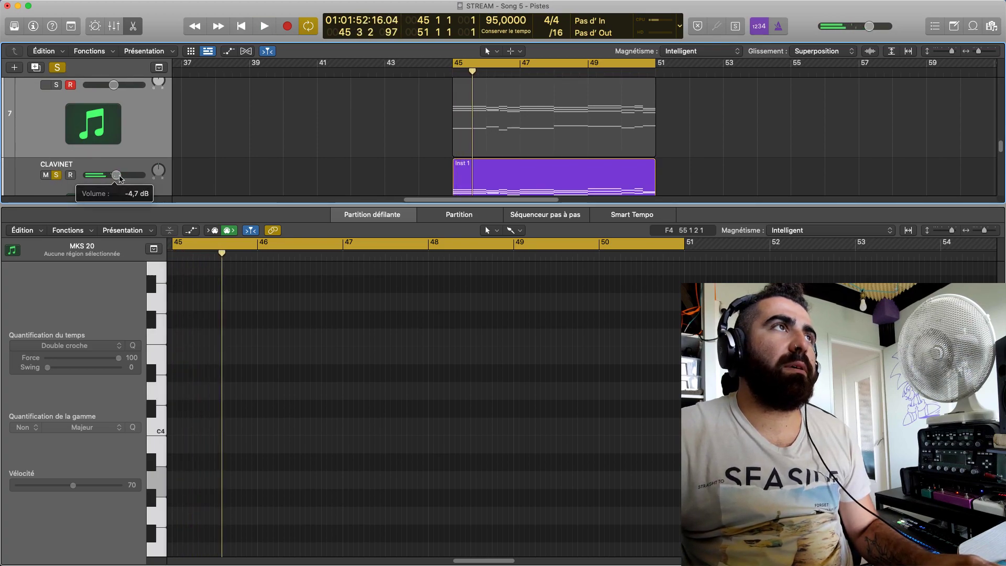
Solo MKS 20 again with CLAVINET and set the CLAVINET volume to -10.0 dB while the loop plays
{"action": "key", "text": "space"}
{"action": "left_click", "coordinate": [56, 86]}
{"action": "key", "text": "space"}
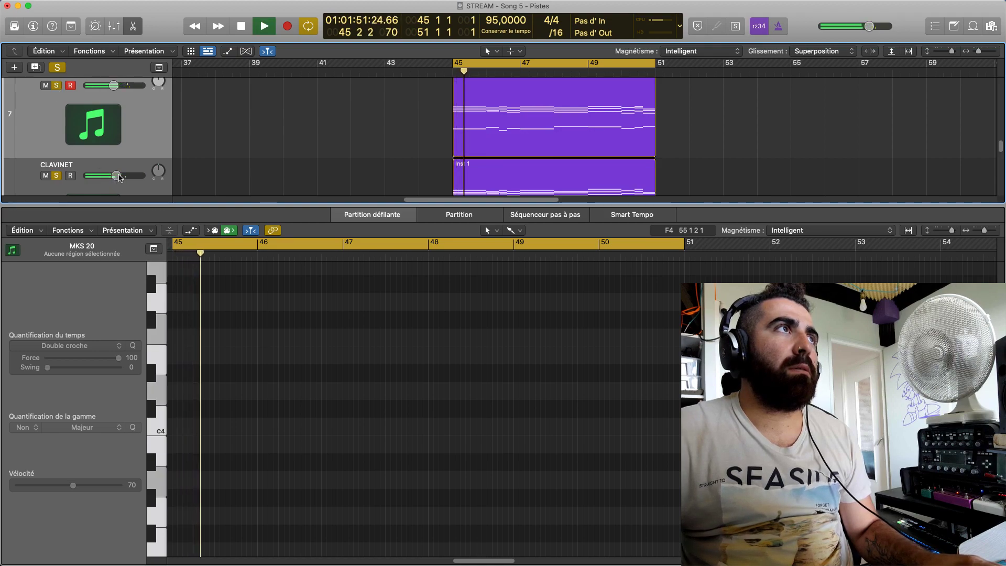
{"action": "left_click_drag", "start_coordinate": [116, 176], "coordinate": [108, 177]}
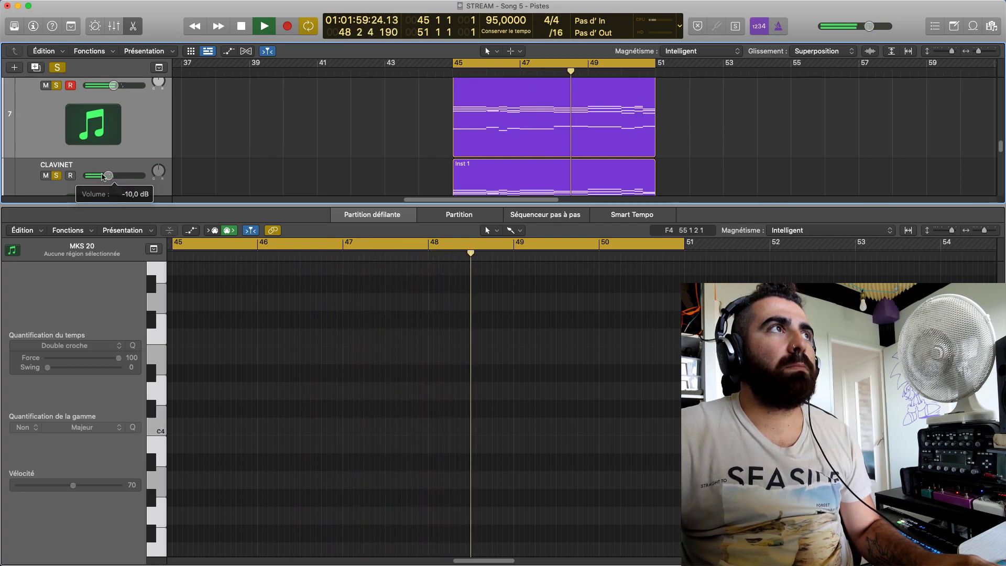
Select the MKS 20 track and replay both layers from bar 45 to judge the blend
{"action": "left_click", "coordinate": [112, 139]}
{"action": "key", "text": "space"}
{"action": "key", "text": "space"}
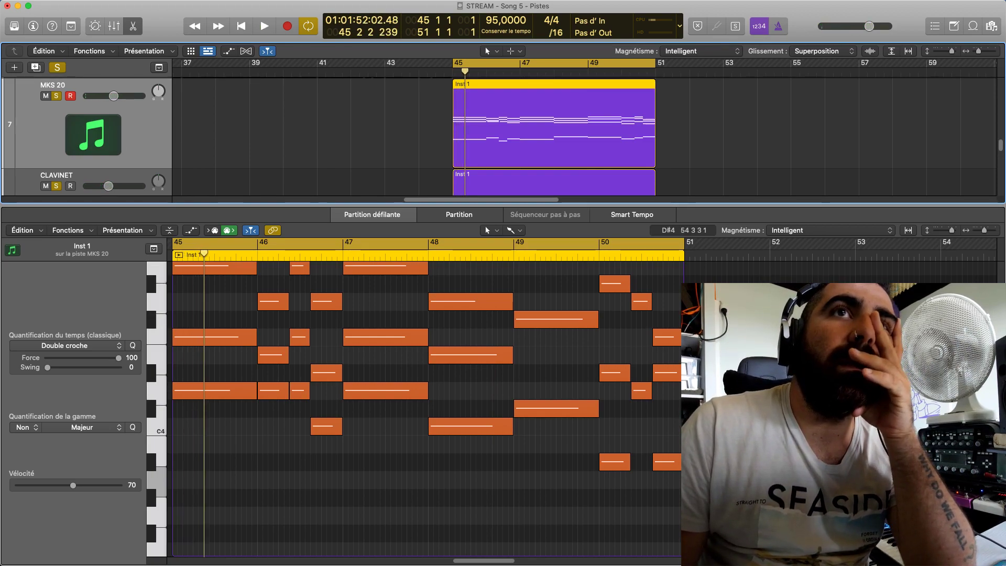
{"action": "key", "text": "space"}
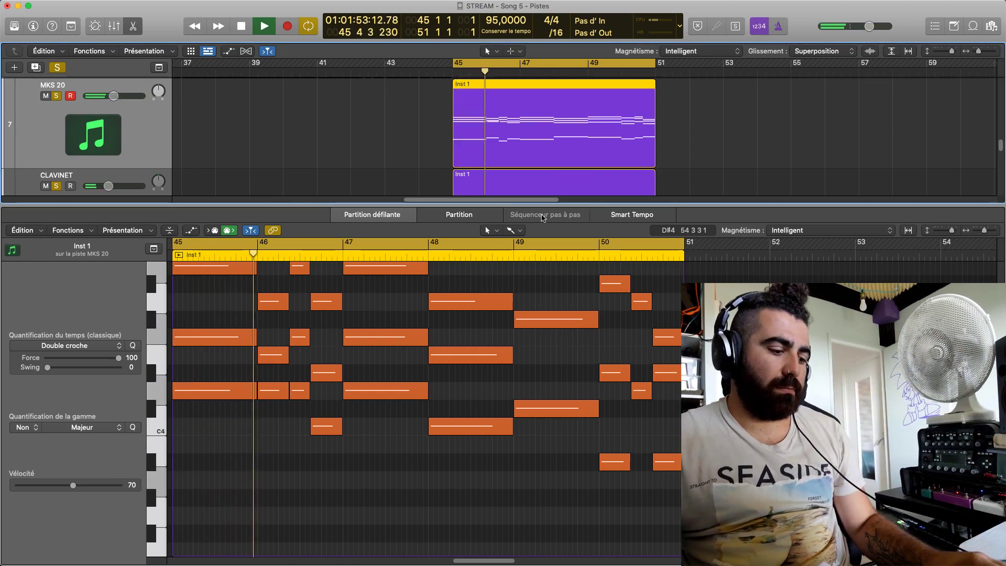
{"action": "left_click", "coordinate": [101, 4]}
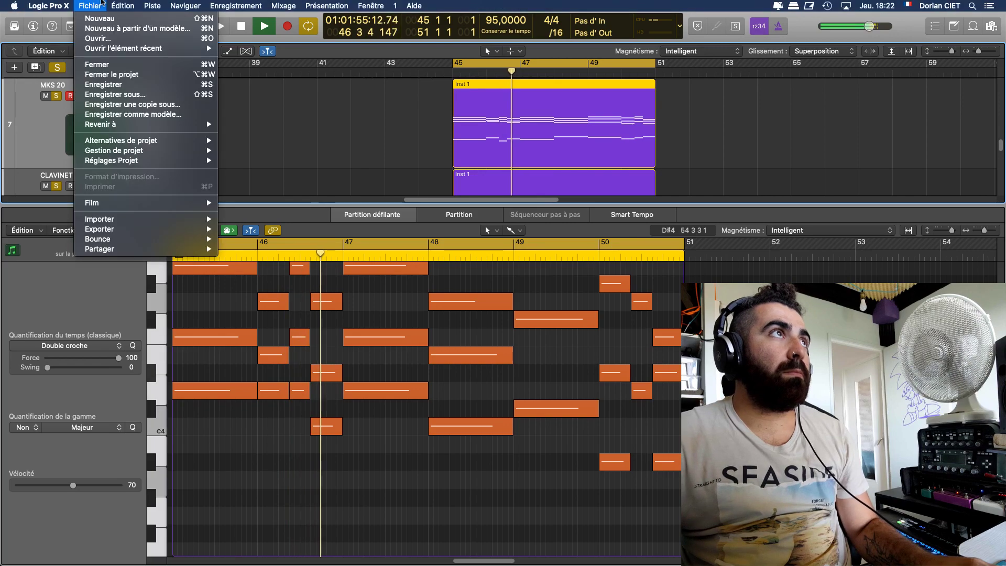
{"action": "mouse_move", "coordinate": [119, 5]}
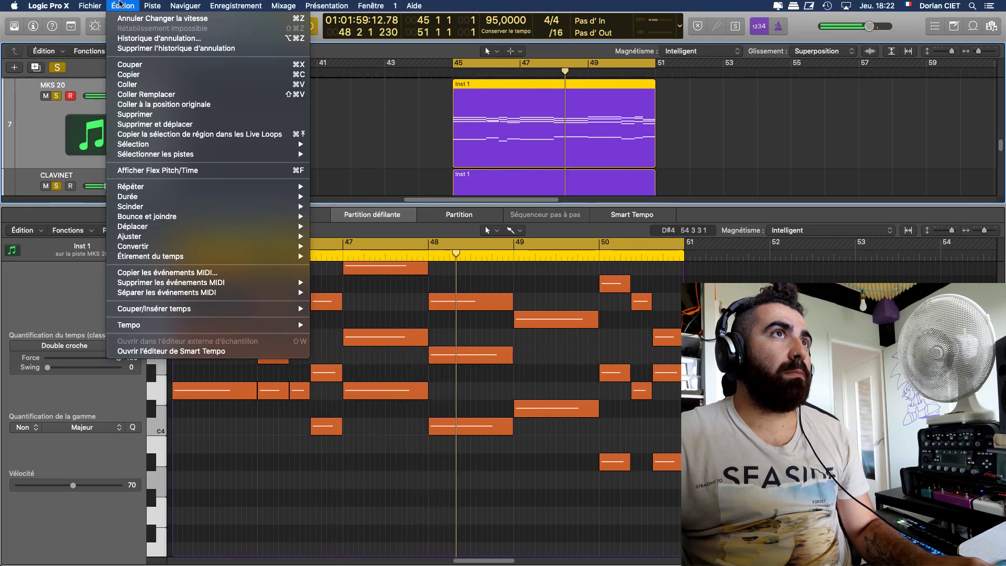
{"action": "left_click", "coordinate": [120, 5]}
{"action": "key", "text": "space"}
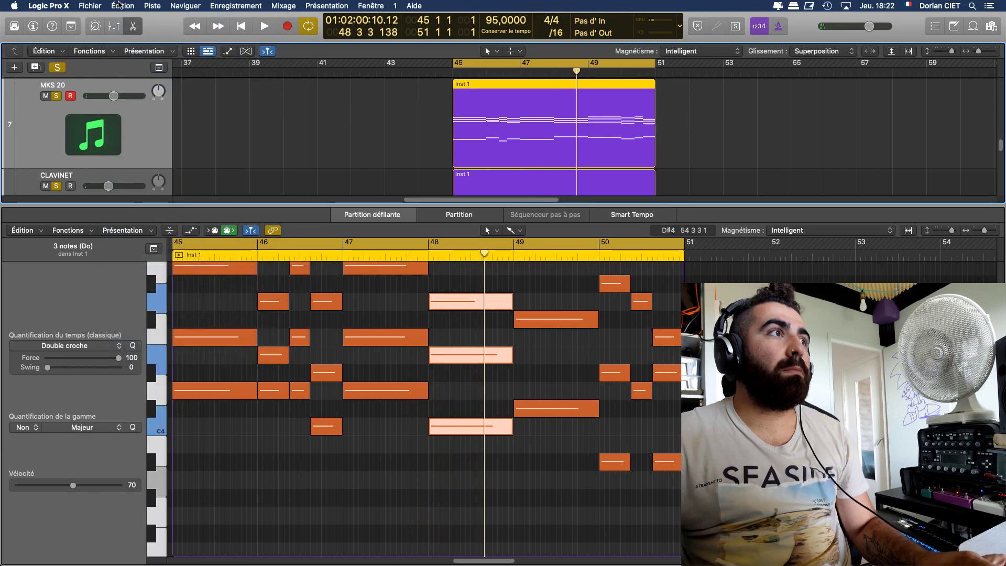
{"action": "left_click", "coordinate": [123, 6]}
{"action": "left_click", "coordinate": [346, 158]}
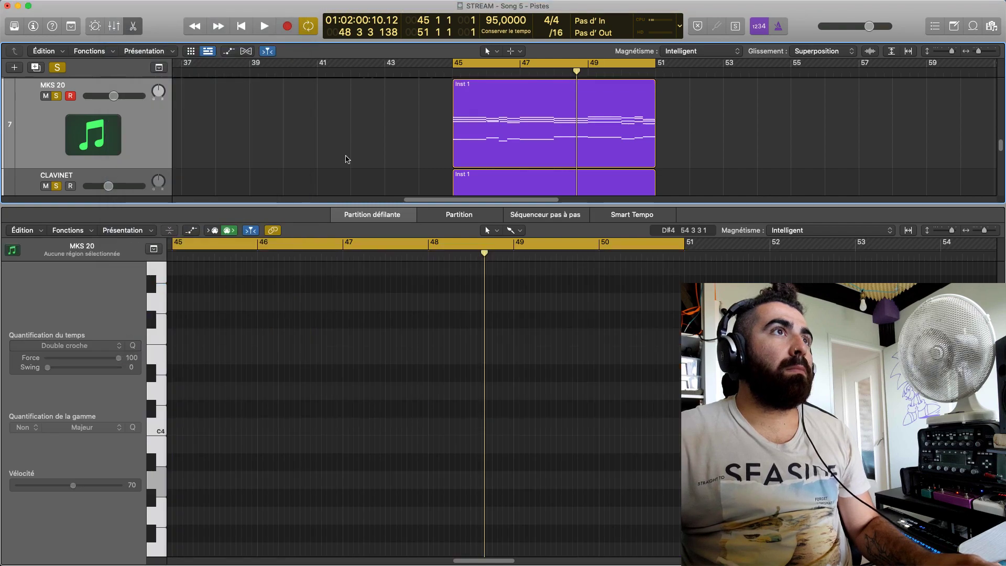
Replay the loop, select the CLAVINET track and open its Omnisphere instrument from the mixer
{"action": "key", "text": "space"}
{"action": "left_click", "coordinate": [118, 187]}
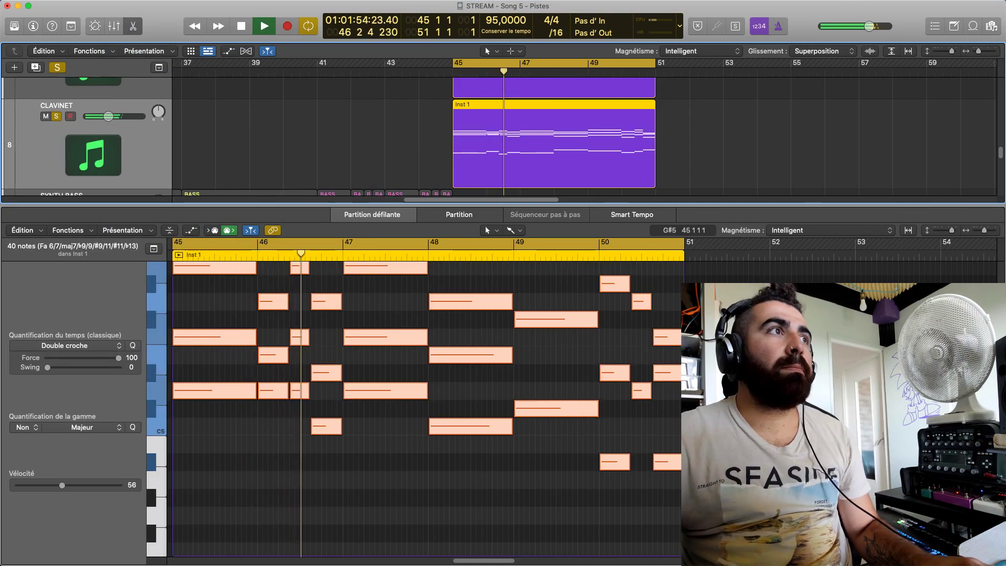
{"action": "key", "text": "x"}
{"action": "scroll", "coordinate": [375, 440], "scroll_direction": "up", "scroll_amount": 3}
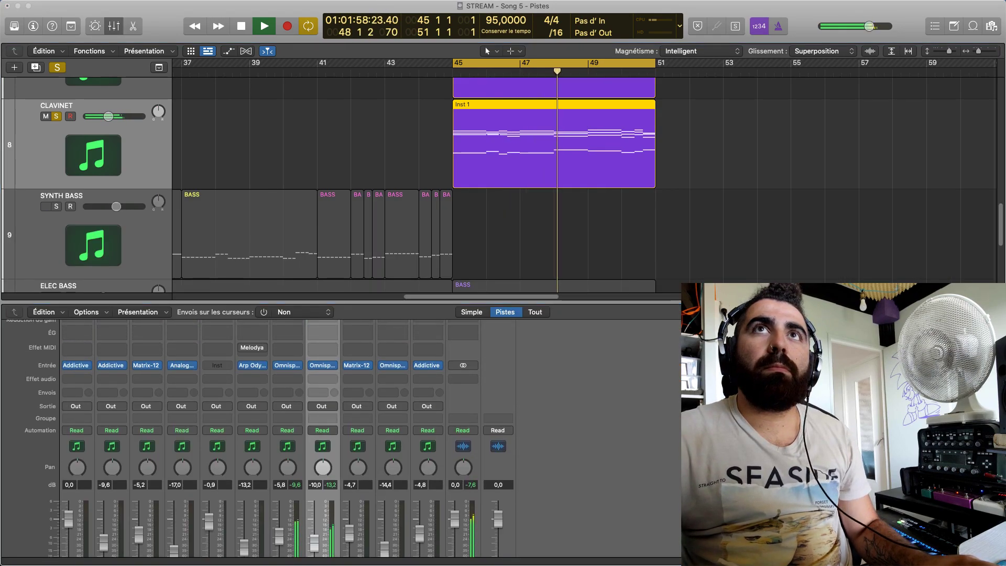
{"action": "left_click", "coordinate": [324, 366]}
{"action": "left_click_drag", "start_coordinate": [463, 79], "coordinate": [438, 70]}
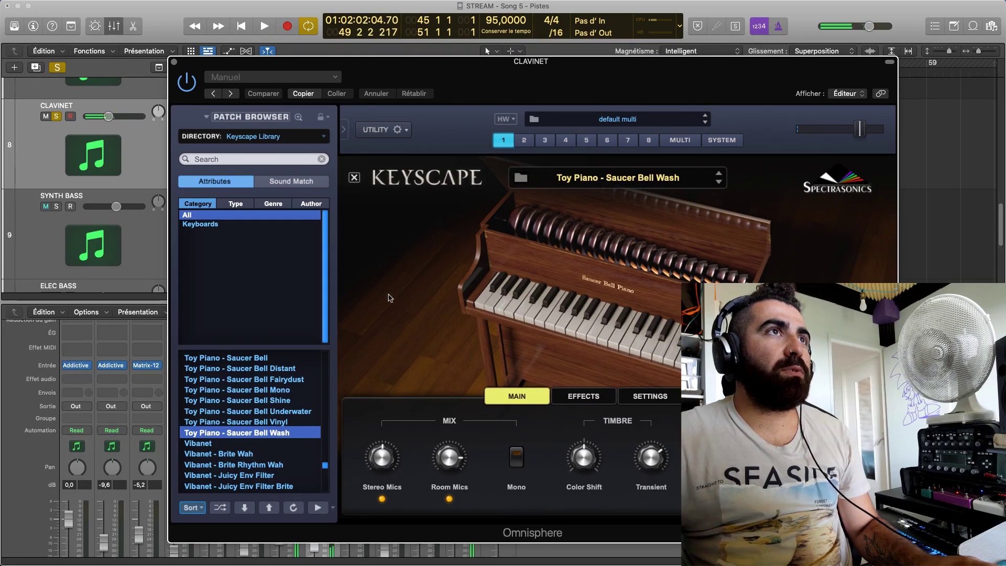
Browse the Keyscape Library patches and audition Toy Piano - Classic Shiny on the CLAVINET track
{"action": "scroll", "coordinate": [262, 425], "scroll_direction": "up", "scroll_amount": 4}
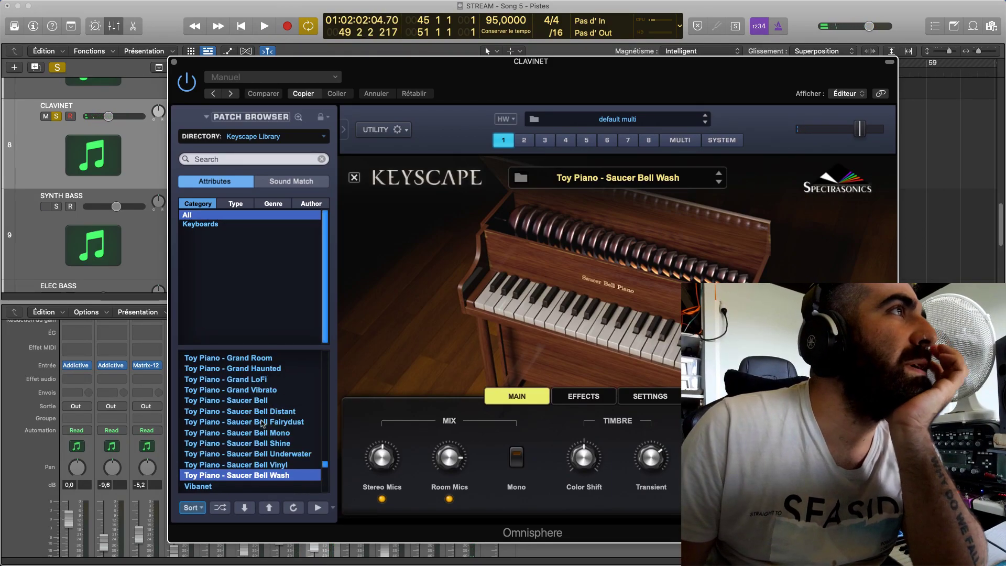
{"action": "scroll", "coordinate": [261, 425], "scroll_direction": "up", "scroll_amount": 8}
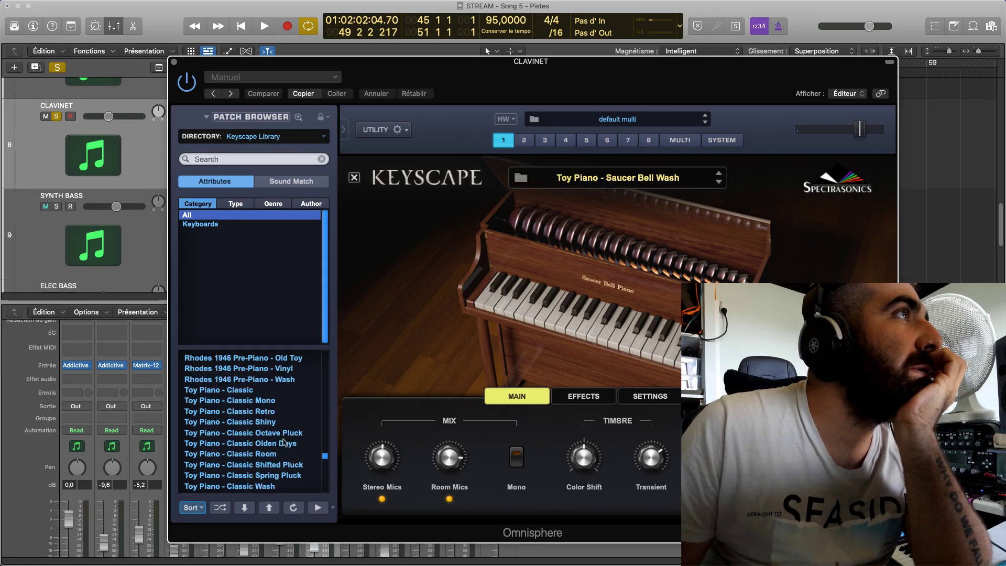
{"action": "scroll", "coordinate": [281, 422], "scroll_direction": "down", "scroll_amount": 3}
{"action": "scroll", "coordinate": [279, 426], "scroll_direction": "up", "scroll_amount": 4}
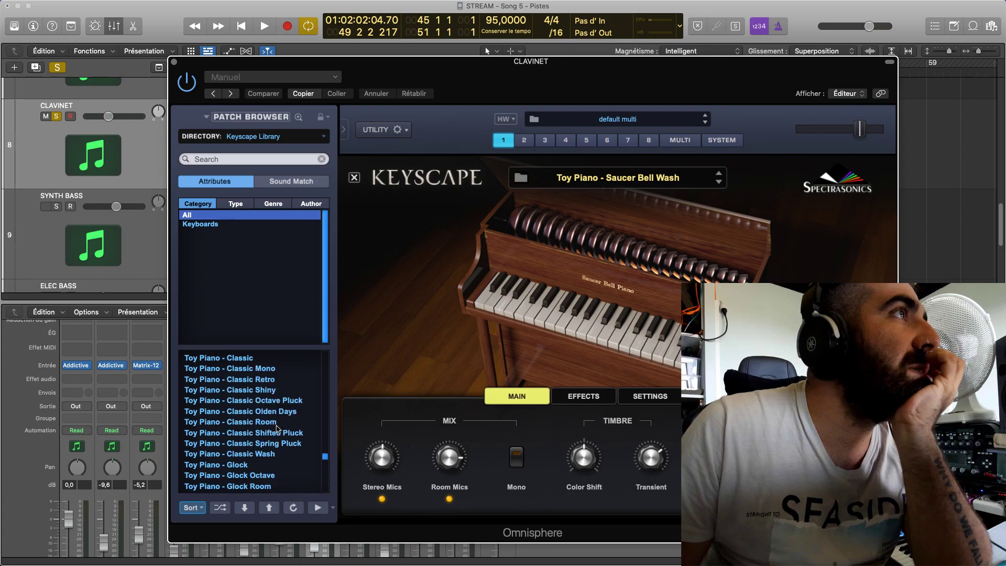
{"action": "scroll", "coordinate": [277, 429], "scroll_direction": "up", "scroll_amount": 2}
{"action": "scroll", "coordinate": [277, 428], "scroll_direction": "down", "scroll_amount": 3}
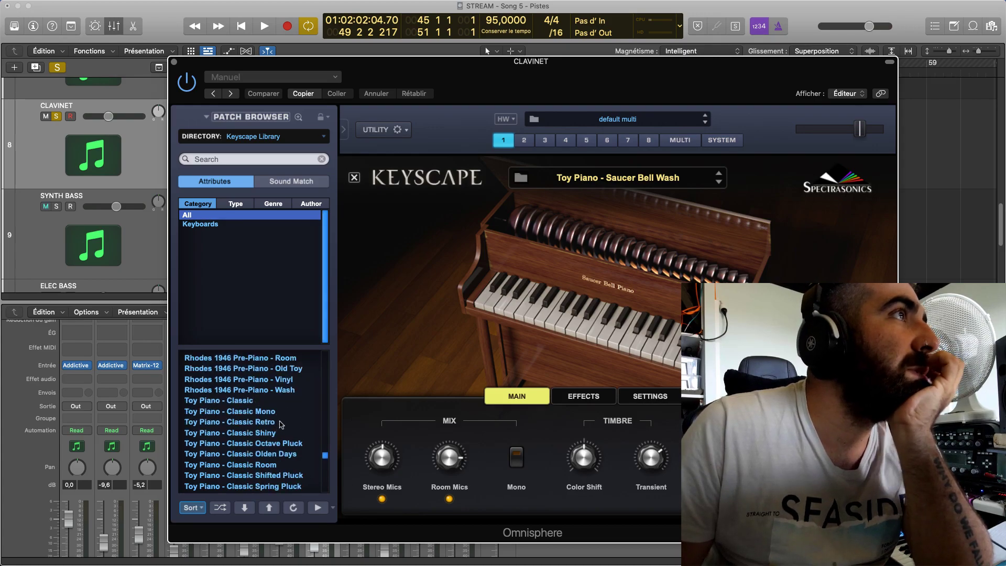
{"action": "left_click", "coordinate": [290, 431]}
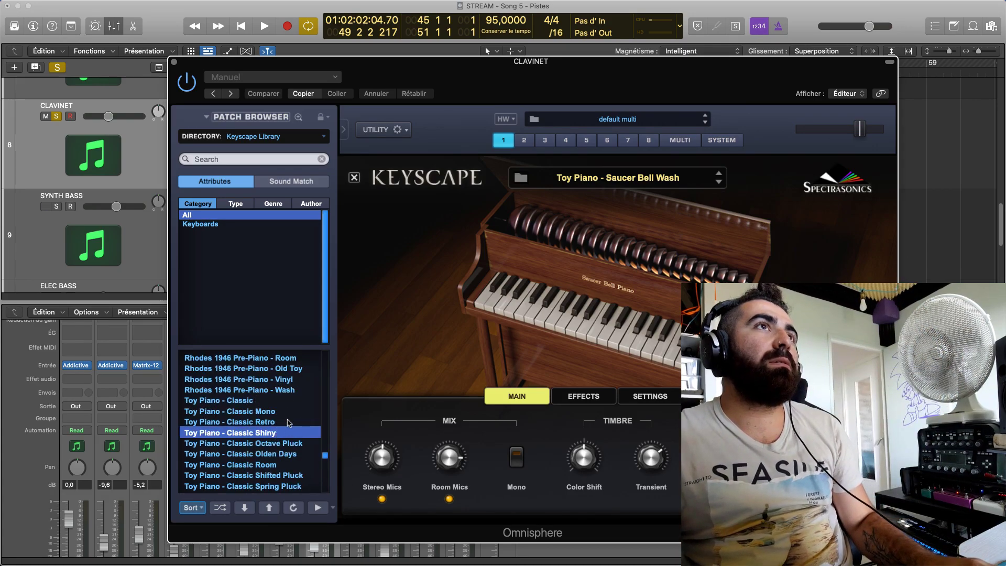
{"action": "key", "text": "space"}
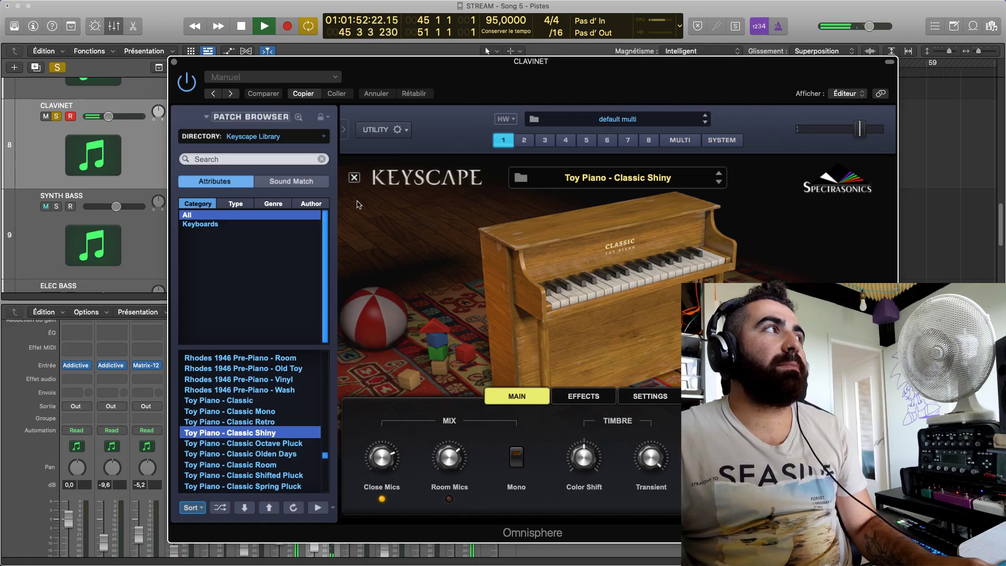
{"action": "key", "text": "space"}
Try the Rhodes 1946 Pre-Piano patches Wash and Retrospace on CLAVINET alongside the soloed MKS 20
{"action": "left_click", "coordinate": [282, 391]}
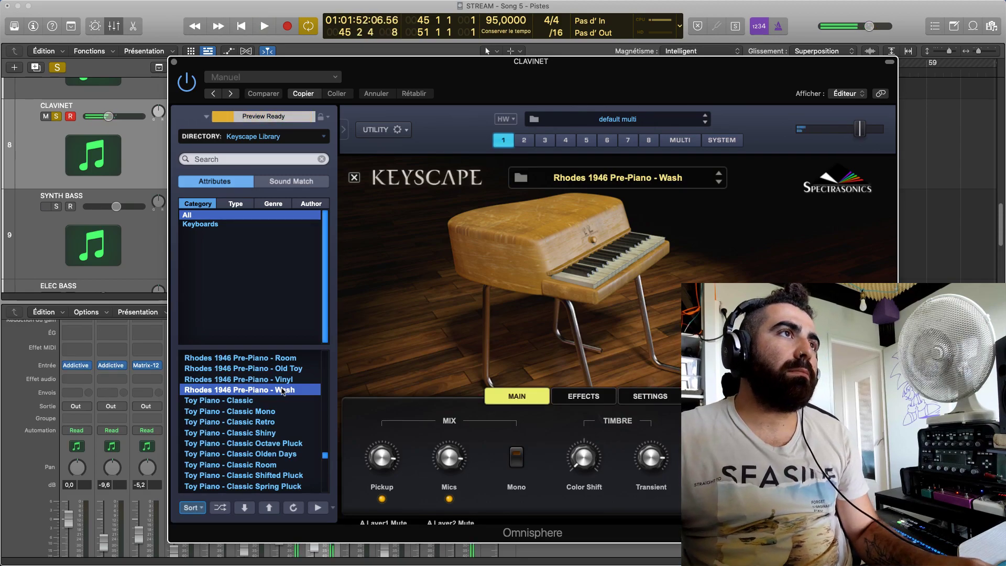
{"action": "scroll", "coordinate": [283, 391], "scroll_direction": "up", "scroll_amount": 4}
{"action": "left_click", "coordinate": [272, 434]}
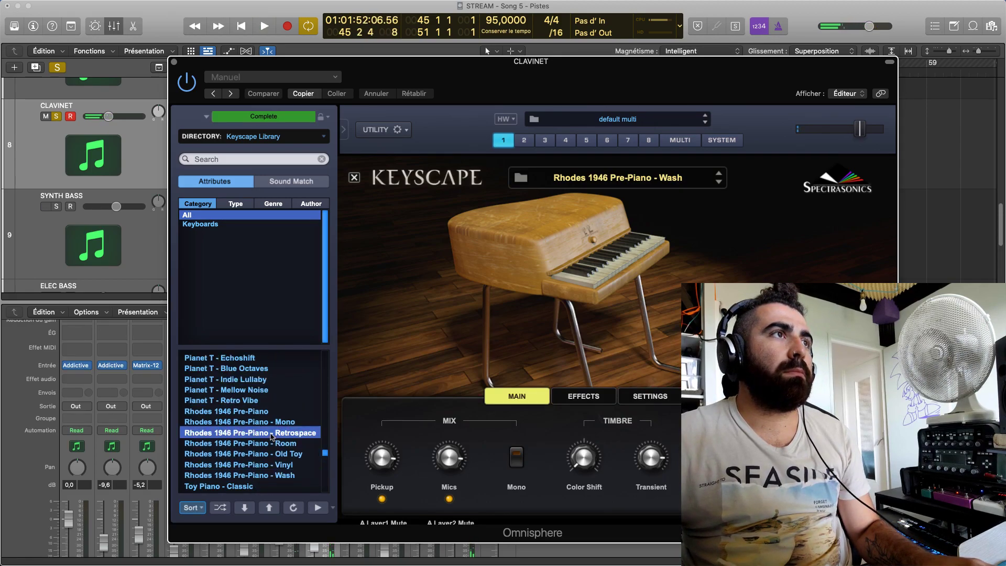
{"action": "key", "text": "space"}
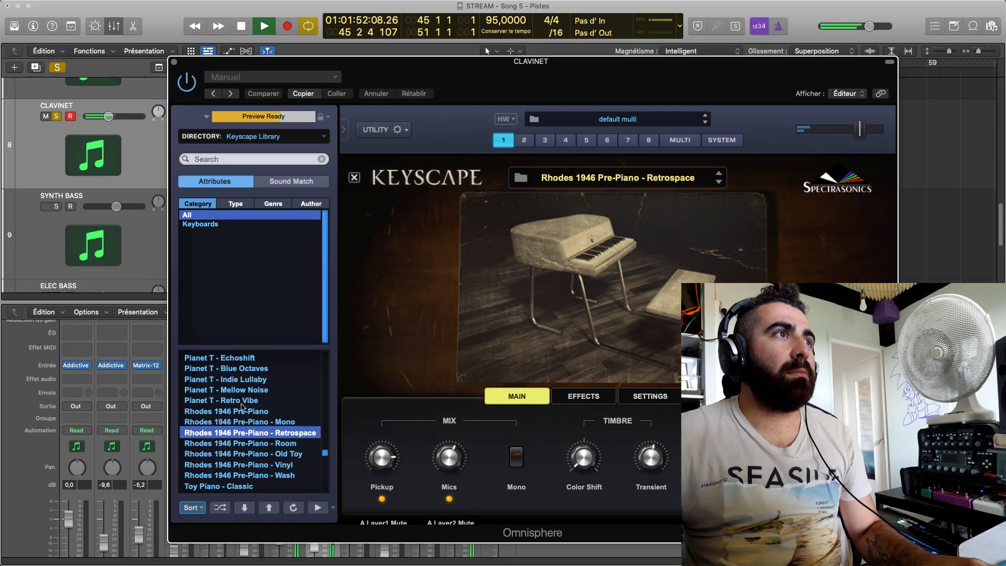
{"action": "scroll", "coordinate": [62, 120], "scroll_direction": "up", "scroll_amount": 3}
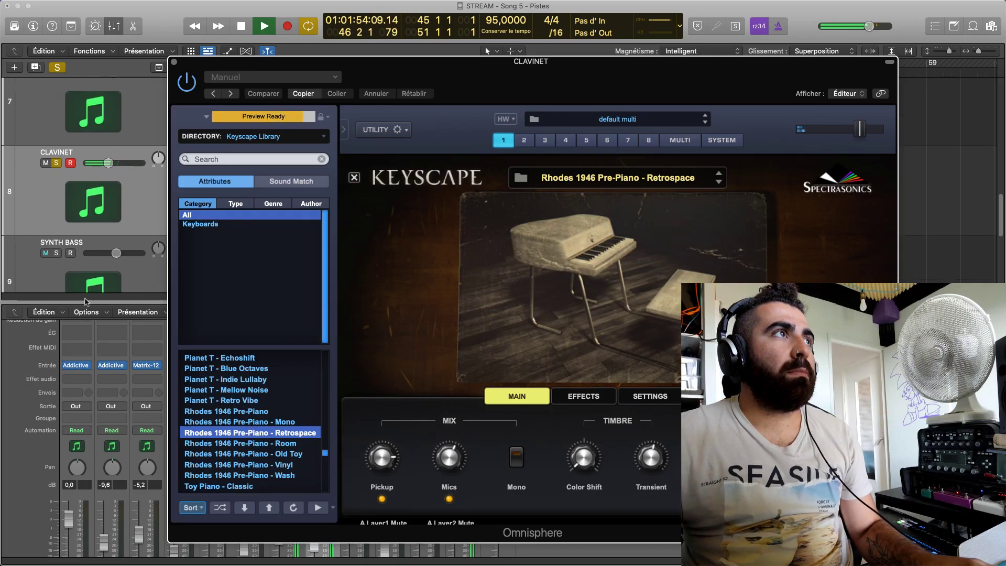
{"action": "left_click", "coordinate": [57, 130]}
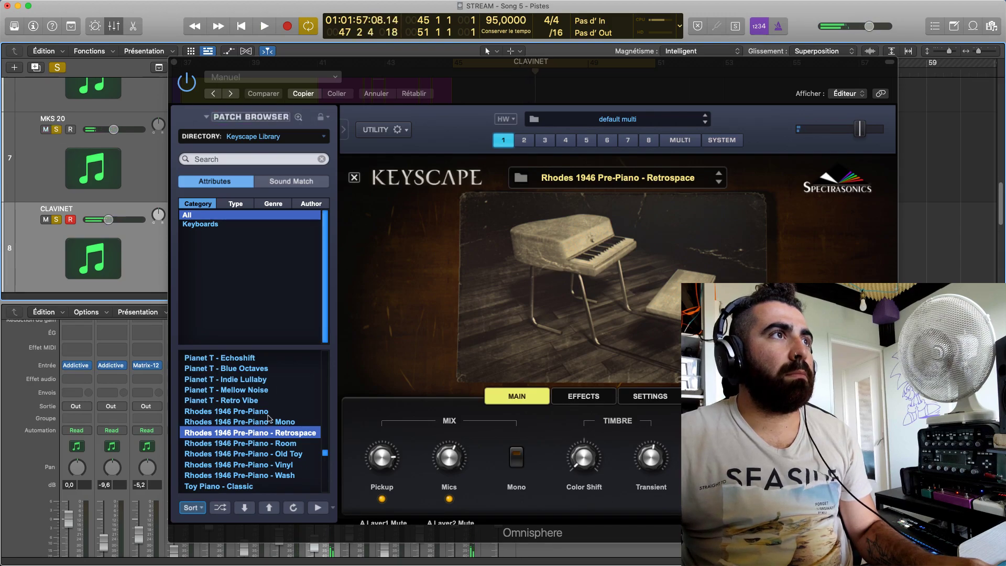
Try the Pianet T - Retro Vibe patch on CLAVINET and turn off the MKS 20 solo during playback
{"action": "key", "text": "space"}
{"action": "left_click", "coordinate": [241, 401]}
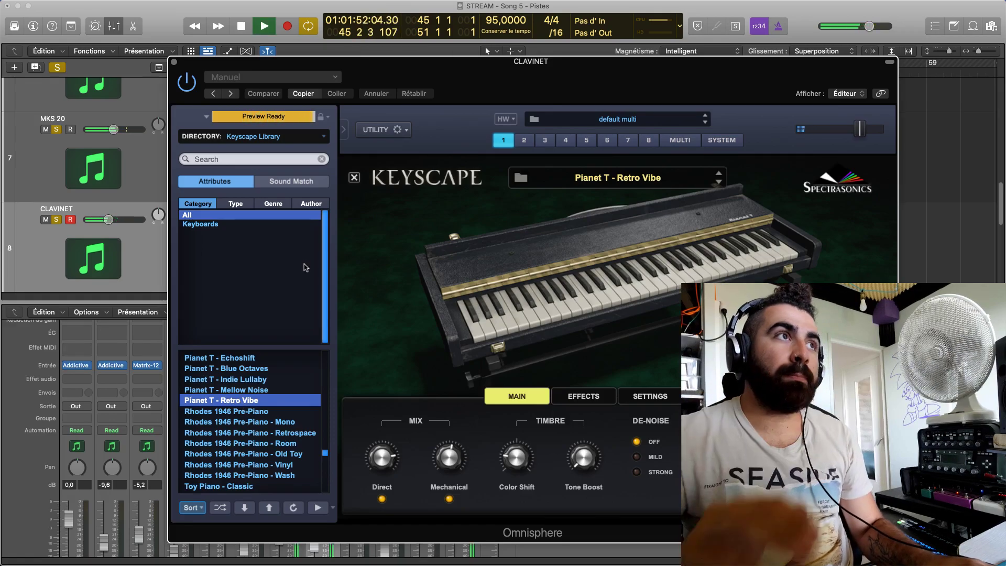
{"action": "left_click", "coordinate": [58, 129]}
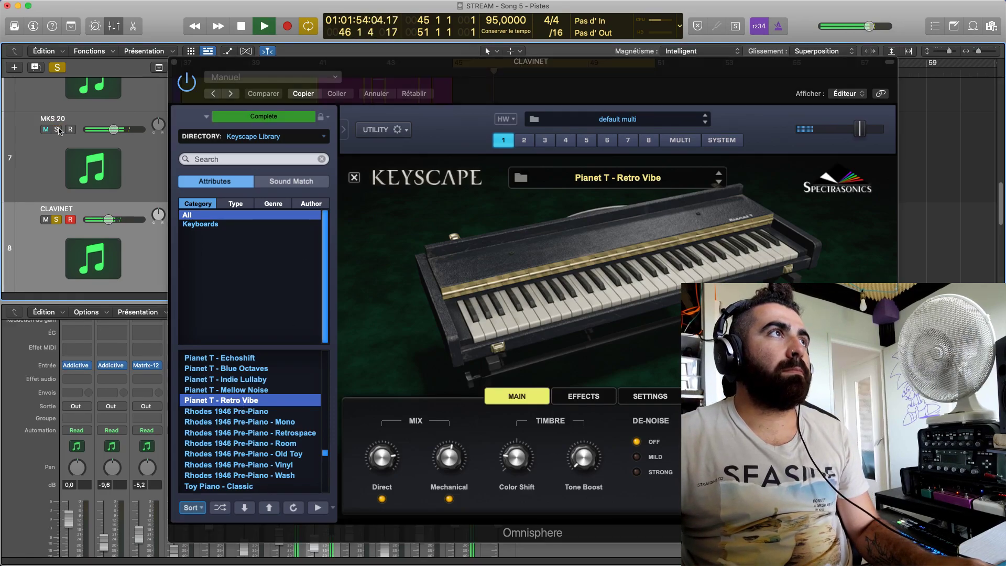
Audition the Pianet N patches Crunch Vox and Bluesy AC-30 on the soloed CLAVINET track
{"action": "scroll", "coordinate": [298, 460], "scroll_direction": "up", "scroll_amount": 6}
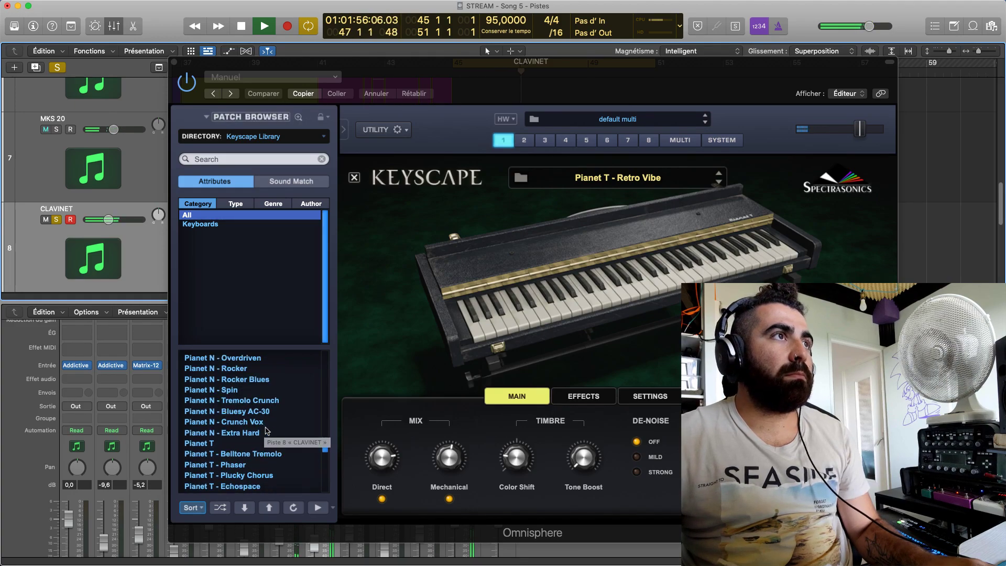
{"action": "left_click", "coordinate": [264, 418]}
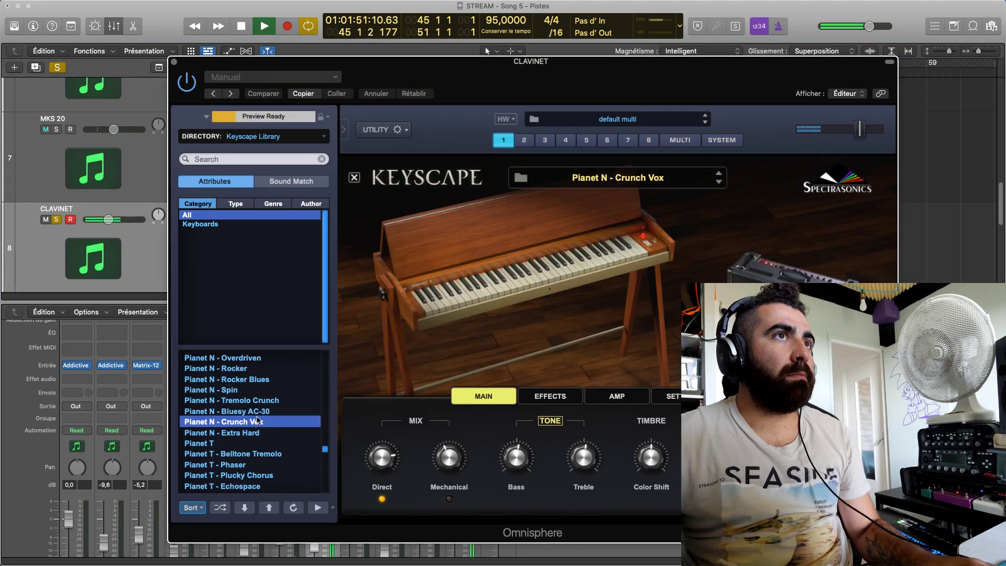
{"action": "left_click", "coordinate": [259, 412]}
{"action": "scroll", "coordinate": [252, 413], "scroll_direction": "up", "scroll_amount": 5}
{"action": "key", "text": "space"}
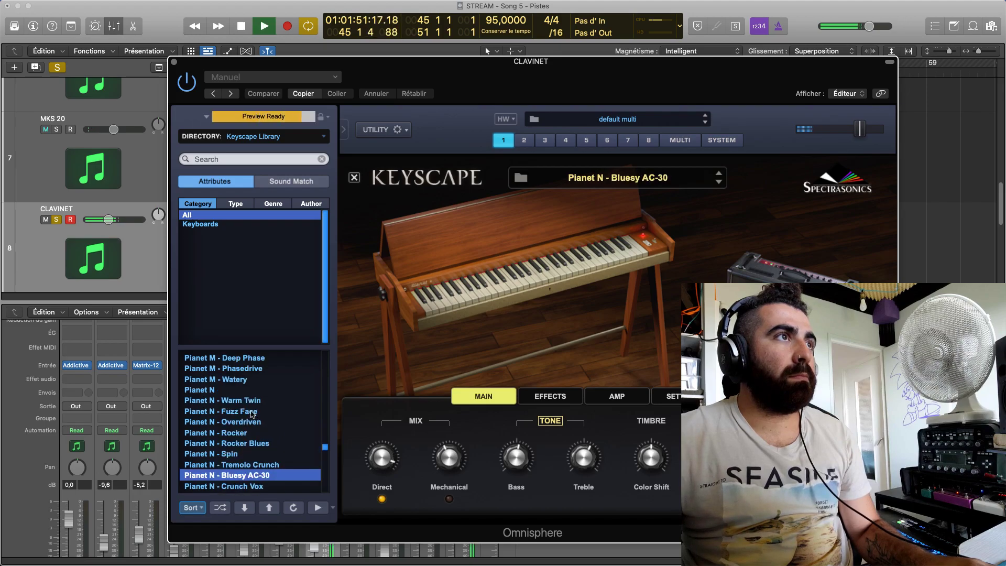
Audition Vintage Vibe EP - Wah on CLAVINET and switch to the Vintage Vibe EP - Suitcase patch
{"action": "scroll", "coordinate": [252, 414], "scroll_direction": "up", "scroll_amount": 3}
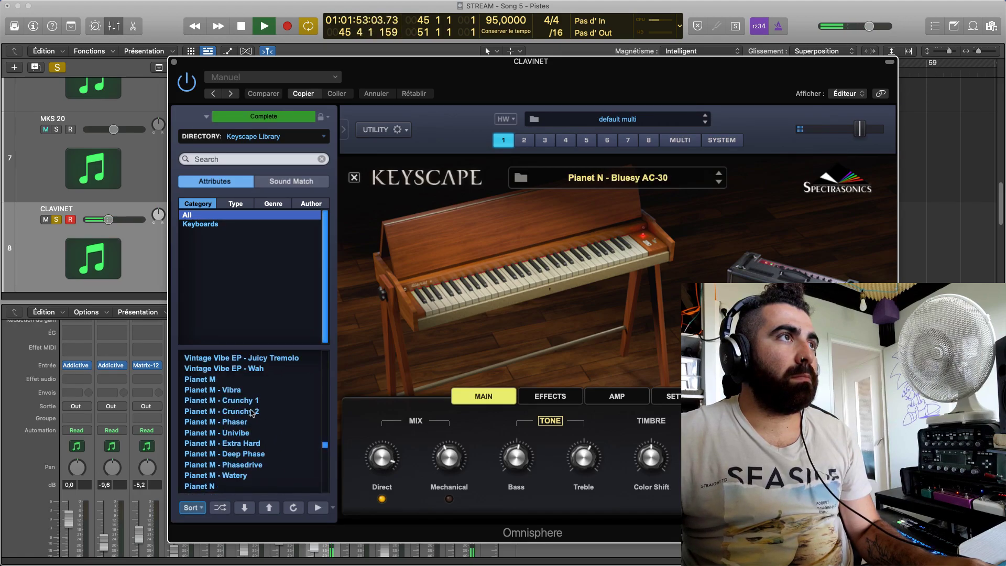
{"action": "left_click", "coordinate": [231, 369]}
{"action": "key", "text": "space"}
{"action": "scroll", "coordinate": [245, 418], "scroll_direction": "up", "scroll_amount": 6}
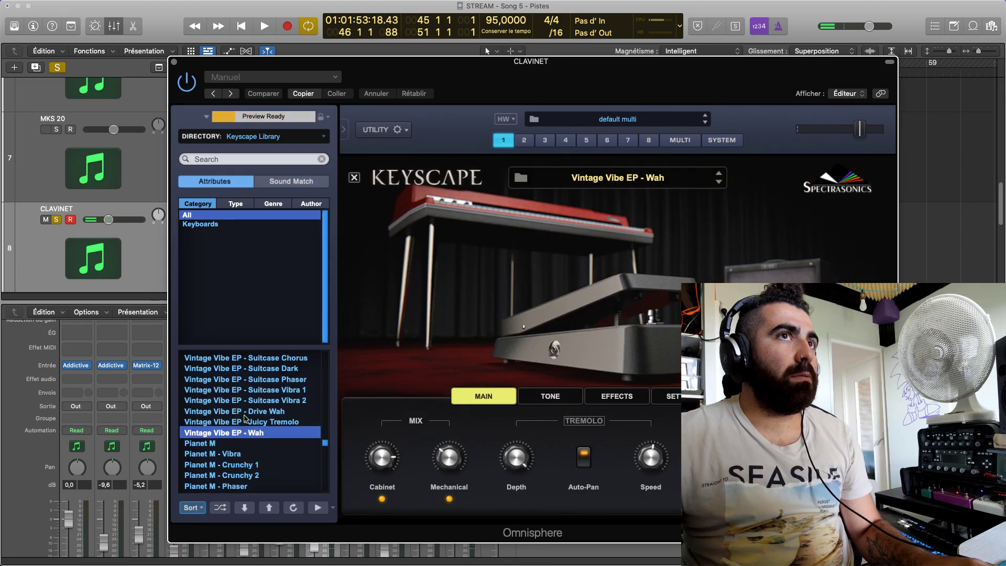
{"action": "scroll", "coordinate": [245, 418], "scroll_direction": "up", "scroll_amount": 4}
{"action": "key", "text": "space"}
{"action": "left_click", "coordinate": [240, 393]}
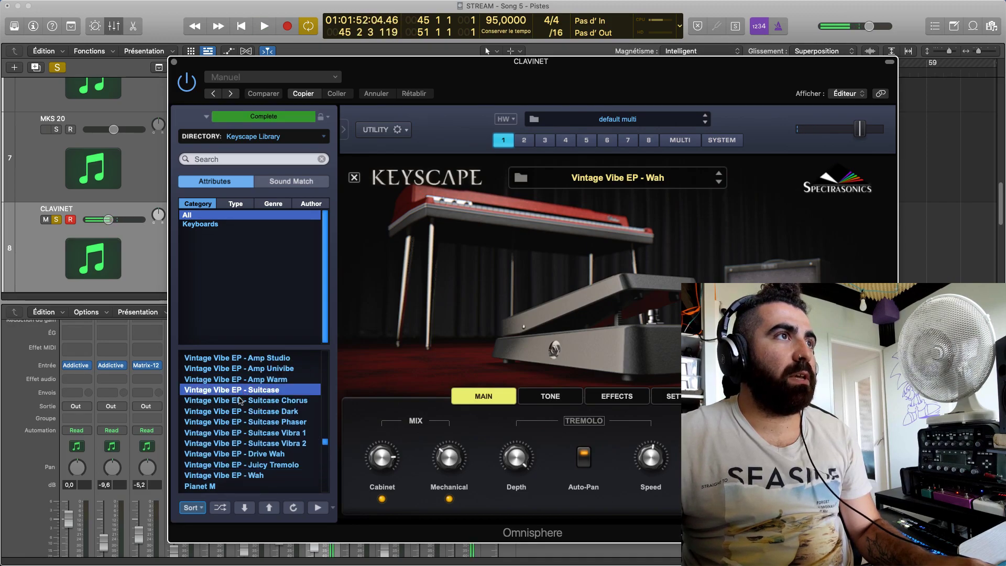
{"action": "scroll", "coordinate": [245, 415], "scroll_direction": "up", "scroll_amount": 1}
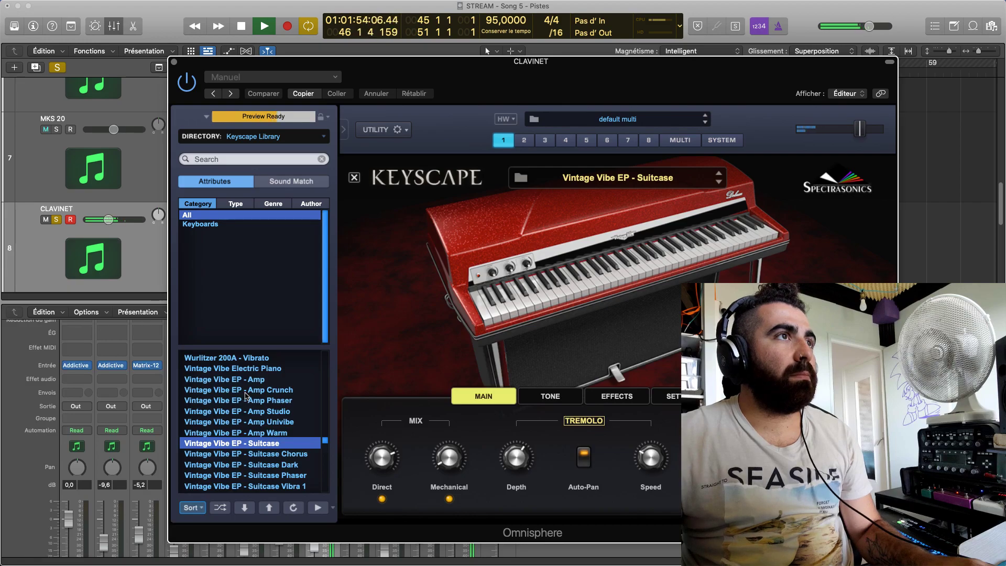
Audition the Vintage Vibe EP patches Amp Phaser, Amp Crunch and Amp Studio on the soloed CLAVINET track
{"action": "left_click", "coordinate": [245, 400]}
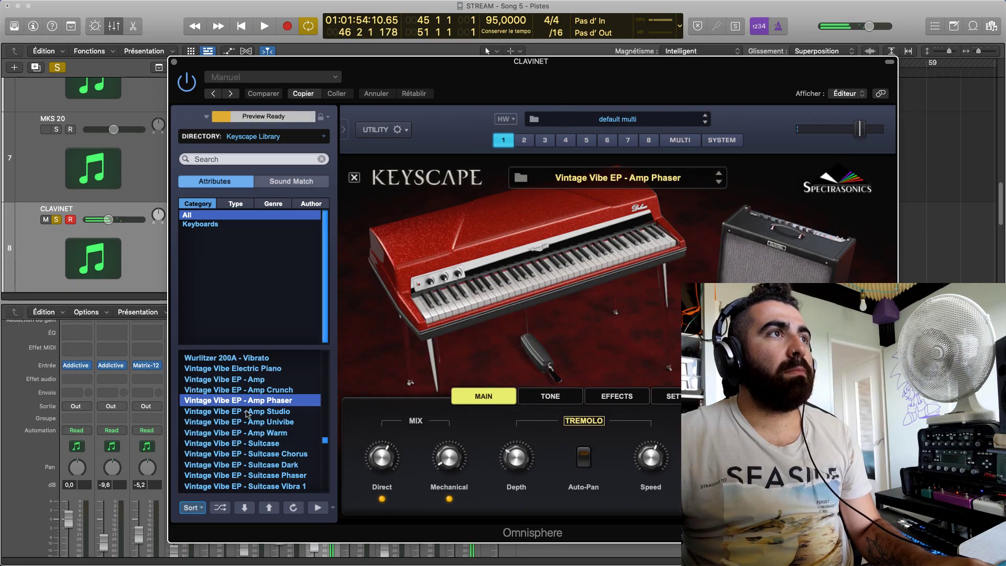
{"action": "key", "text": "Up"}
{"action": "key", "text": "space"}
{"action": "key", "text": "space"}
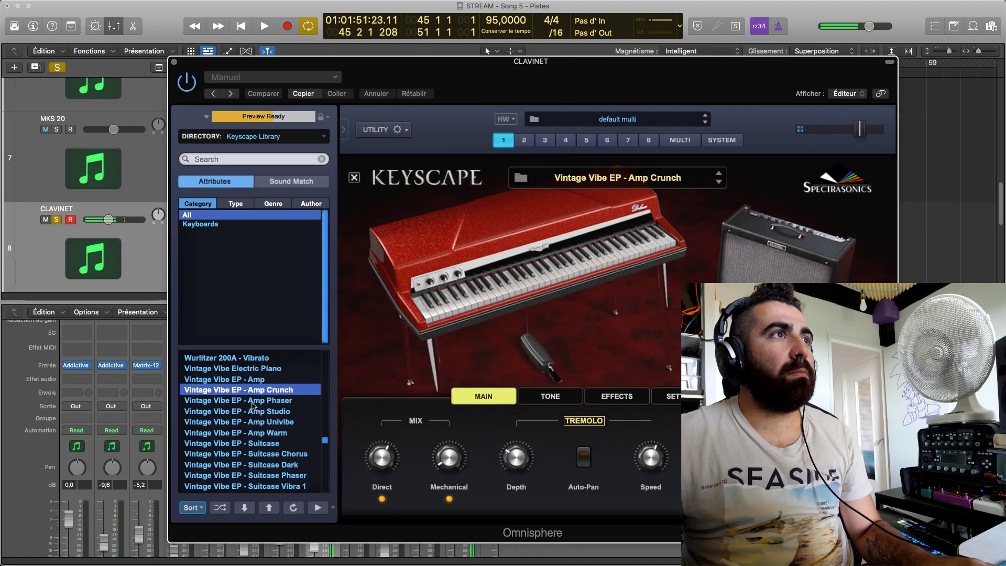
{"action": "left_click", "coordinate": [253, 411]}
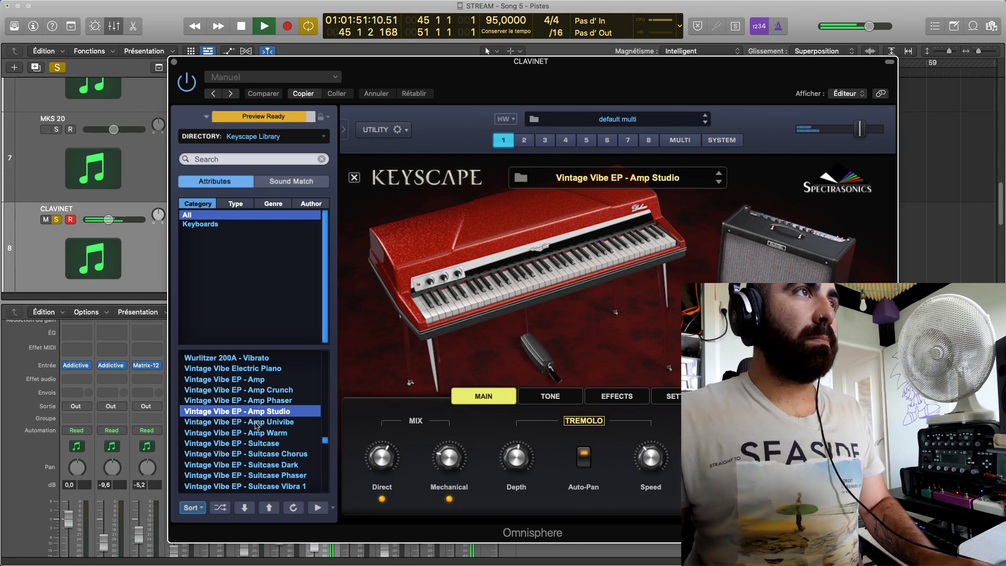
{"action": "key", "text": "space"}
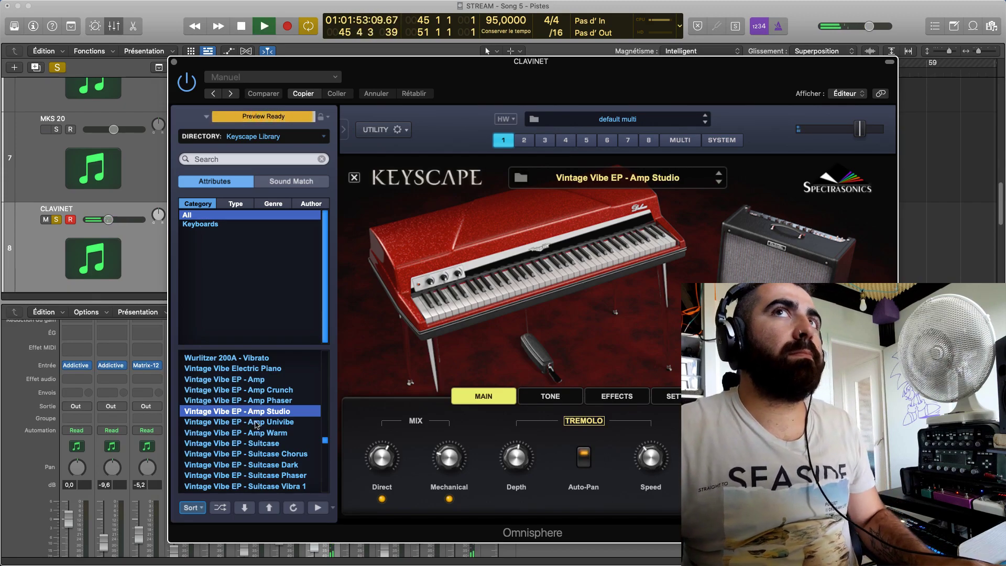
{"action": "key", "text": "space"}
Try the Vintage Vibe EP - Amp Univibe patch on CLAVINET and solo MKS 20 alongside it during playback
{"action": "left_click", "coordinate": [256, 422]}
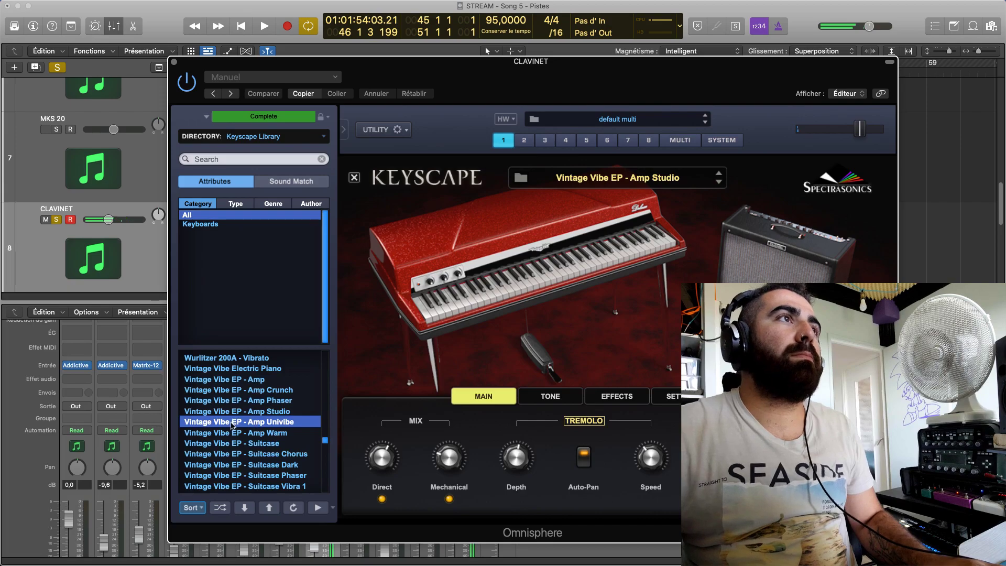
{"action": "key", "text": "space"}
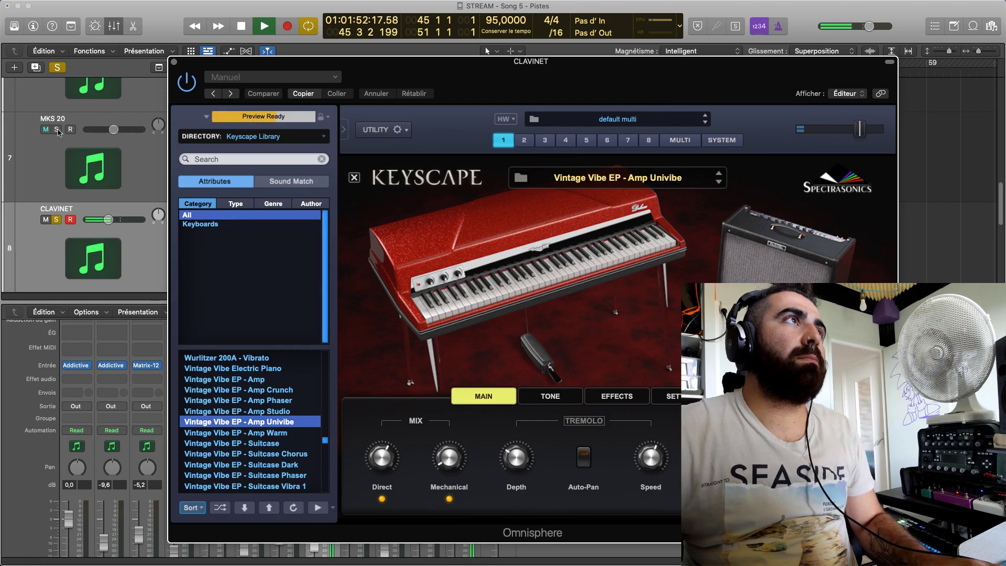
{"action": "left_click", "coordinate": [57, 129]}
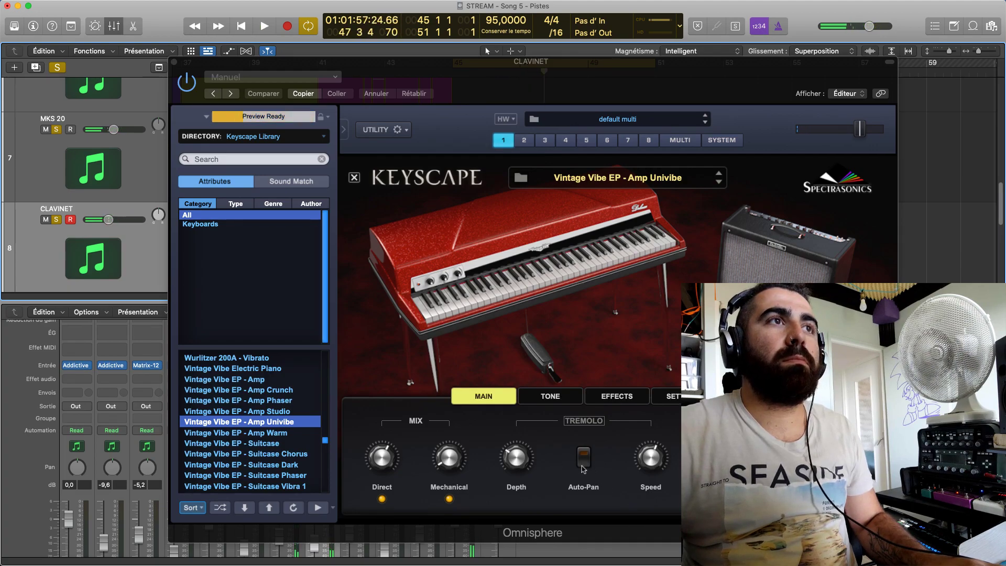
{"action": "left_click_drag", "start_coordinate": [653, 459], "coordinate": [652, 475]}
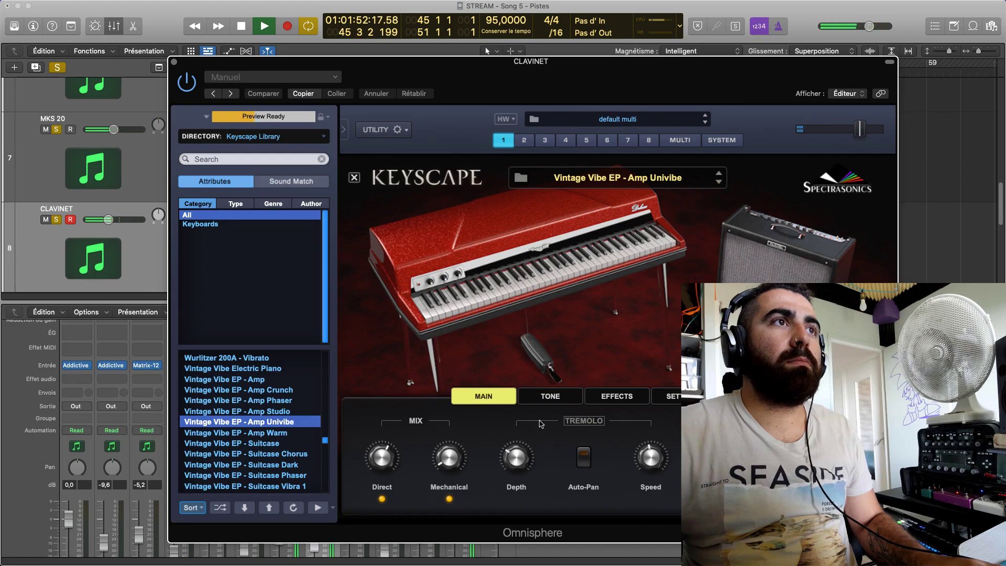
Examine the Amp Univibe patch's tone and effects settings while playing back both chord layers
{"action": "left_click", "coordinate": [544, 401]}
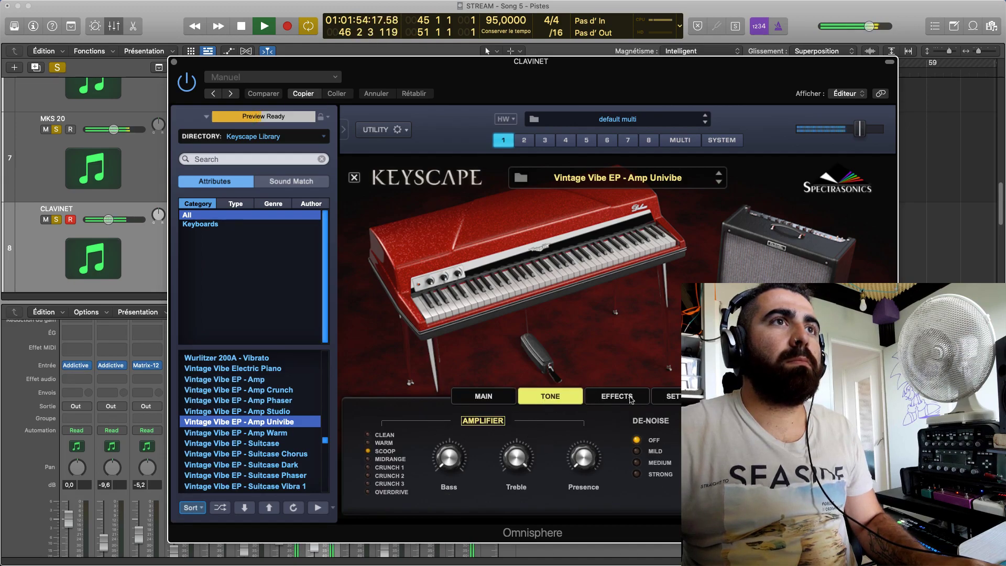
{"action": "left_click", "coordinate": [636, 401]}
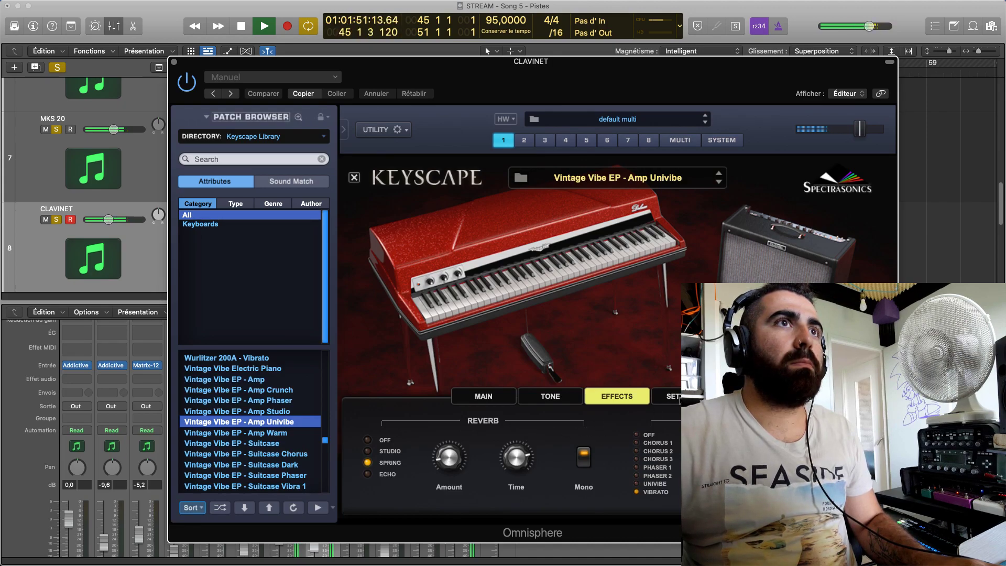
{"action": "key", "text": "space"}
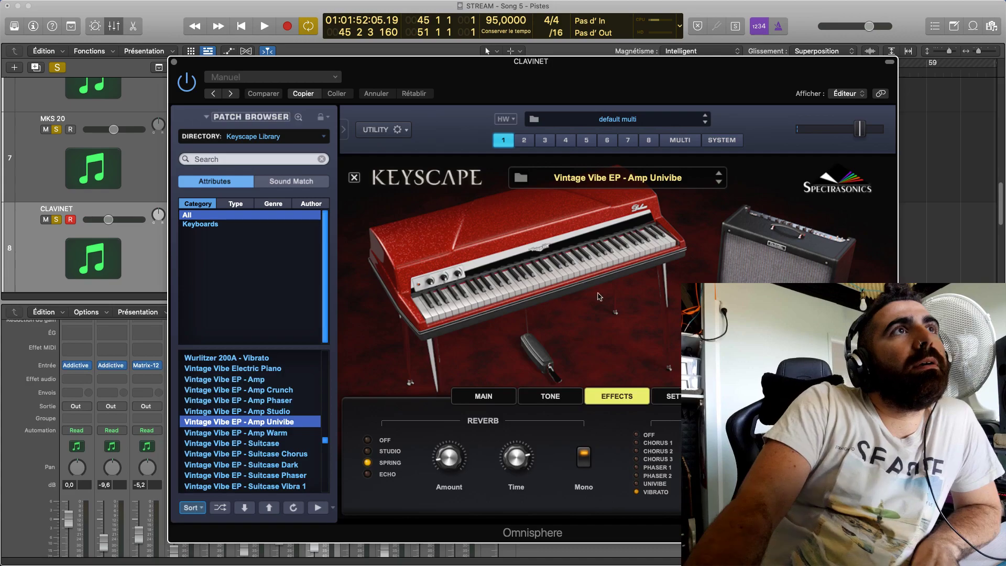
{"action": "key", "text": "space"}
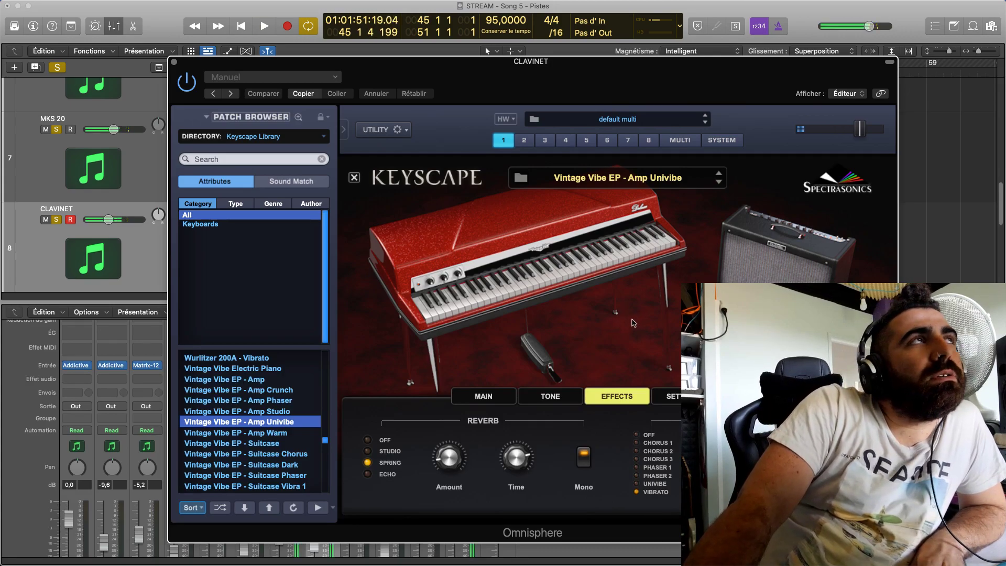
Lower the CLAVINET track volume to -13.2 dB and compare playback with the MKS 20 solo off and on
{"action": "left_click_drag", "start_coordinate": [547, 85], "coordinate": [638, 65]}
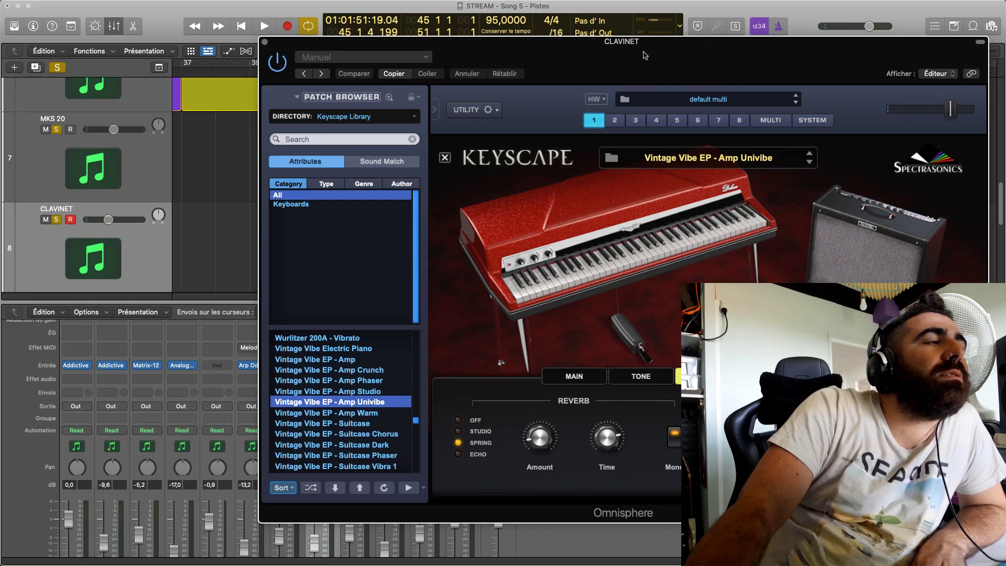
{"action": "left_click_drag", "start_coordinate": [646, 55], "coordinate": [633, 58]}
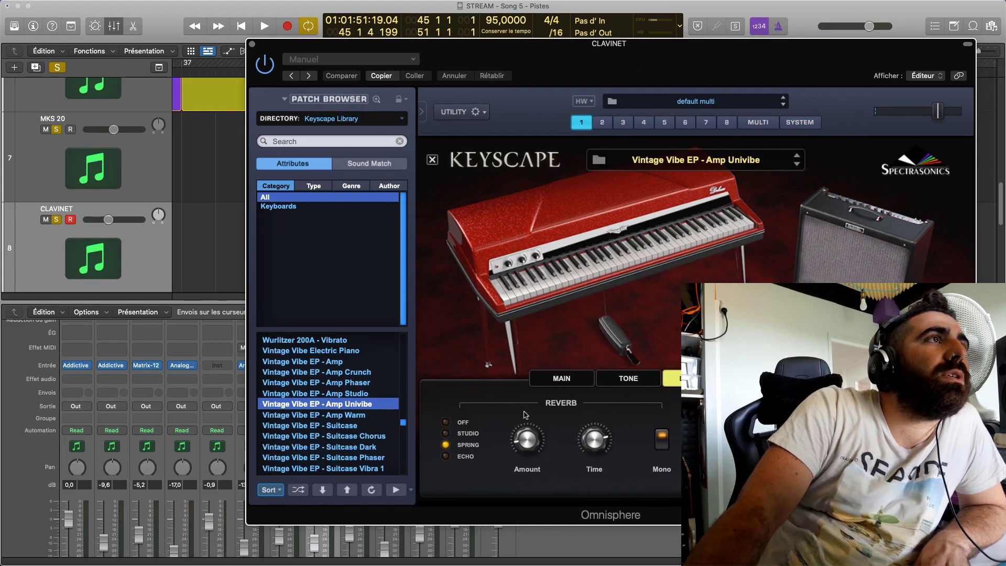
{"action": "key", "text": "space"}
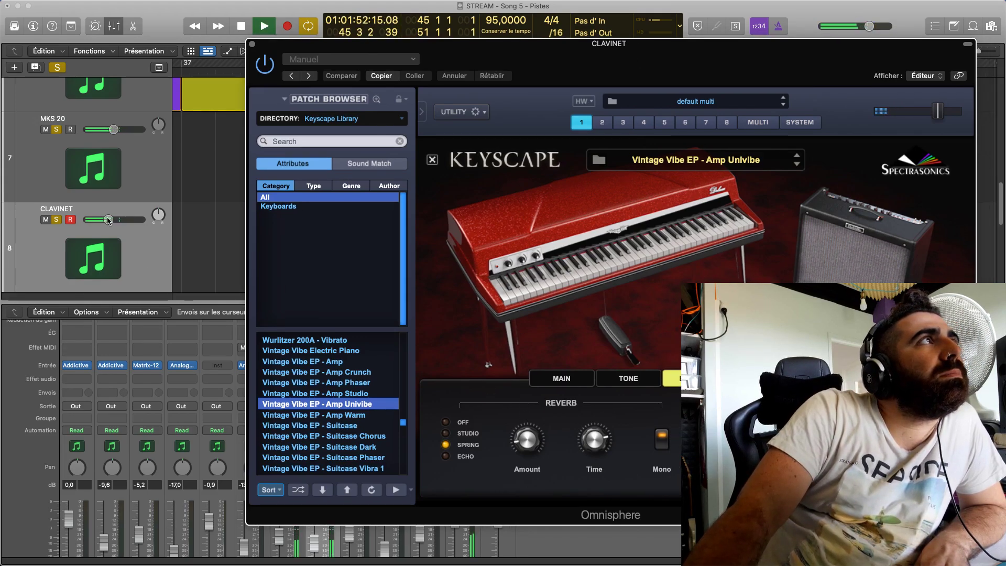
{"action": "left_click_drag", "start_coordinate": [112, 221], "coordinate": [108, 220]}
{"action": "left_click", "coordinate": [56, 129]}
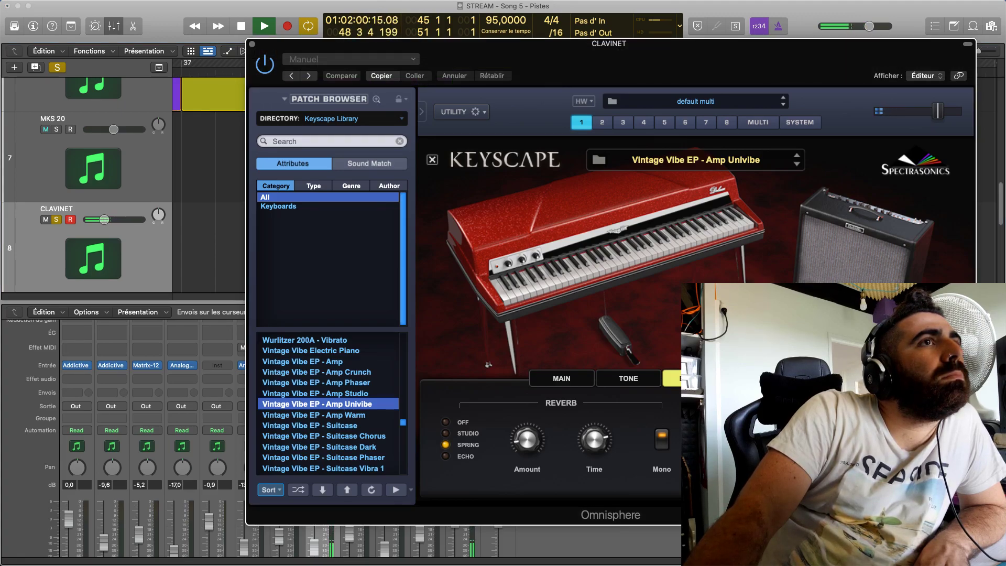
{"action": "left_click", "coordinate": [56, 129]}
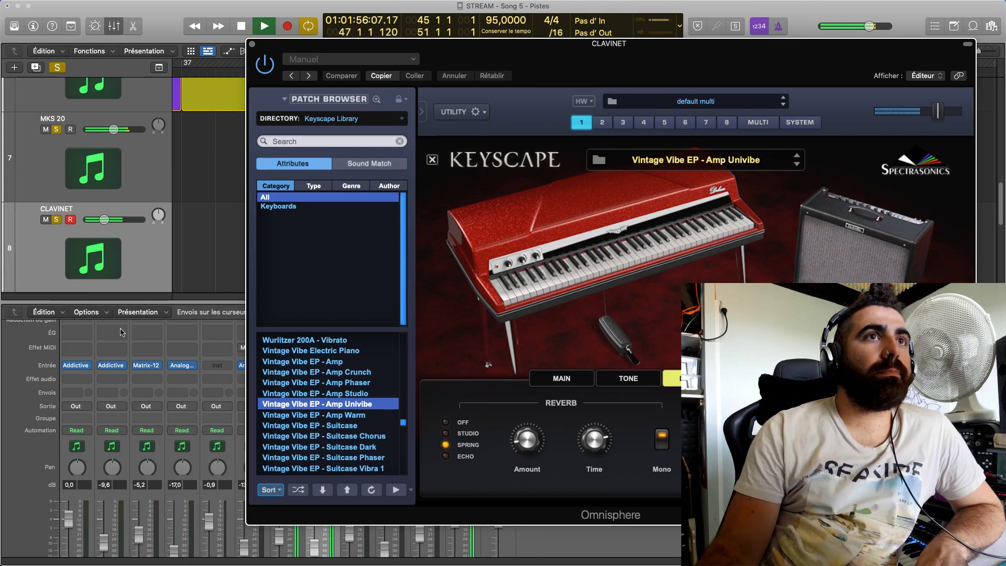
{"action": "key", "text": "space"}
Try the Wurlitzer 200A - Vibrato patch on CLAVINET alongside the soloed MKS 20
{"action": "scroll", "coordinate": [336, 434], "scroll_direction": "up", "scroll_amount": 3}
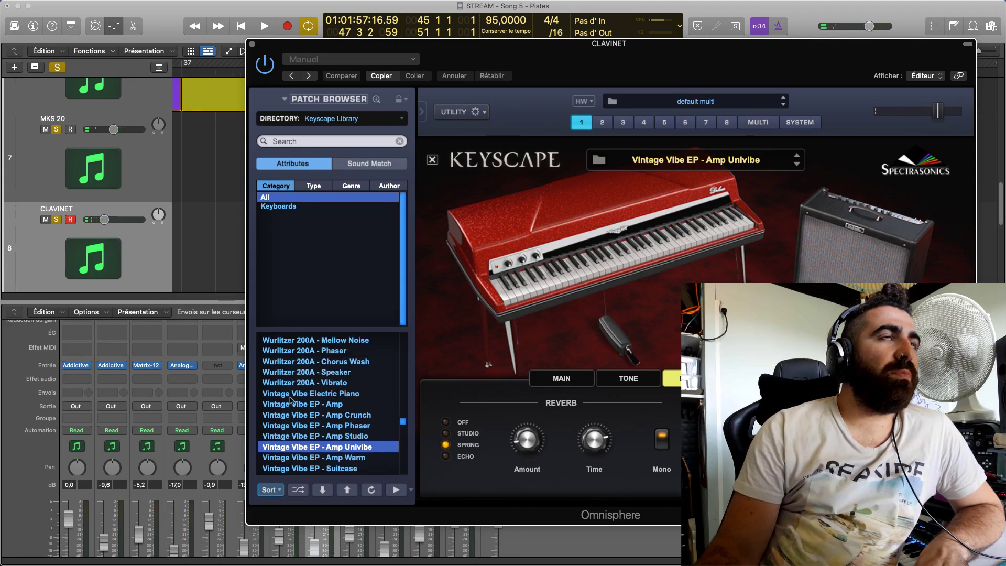
{"action": "left_click", "coordinate": [388, 386]}
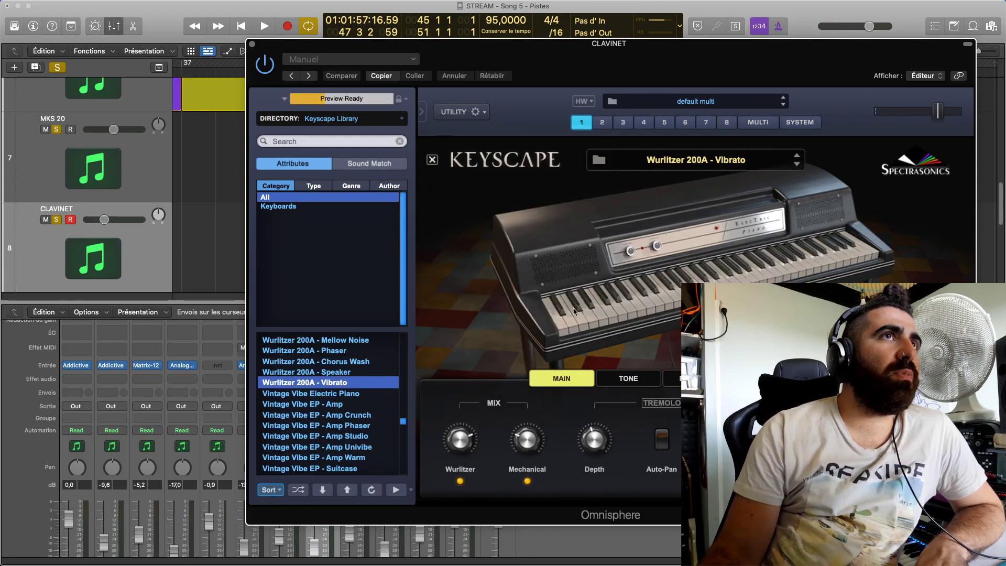
{"action": "key", "text": "space"}
{"action": "scroll", "coordinate": [364, 383], "scroll_direction": "up", "scroll_amount": 2}
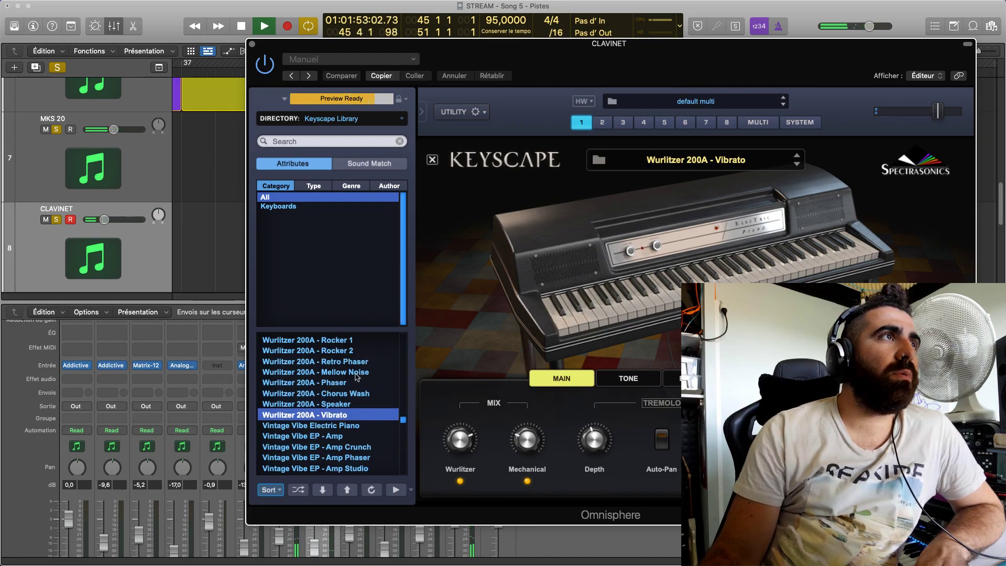
{"action": "scroll", "coordinate": [325, 380], "scroll_direction": "up", "scroll_amount": 2}
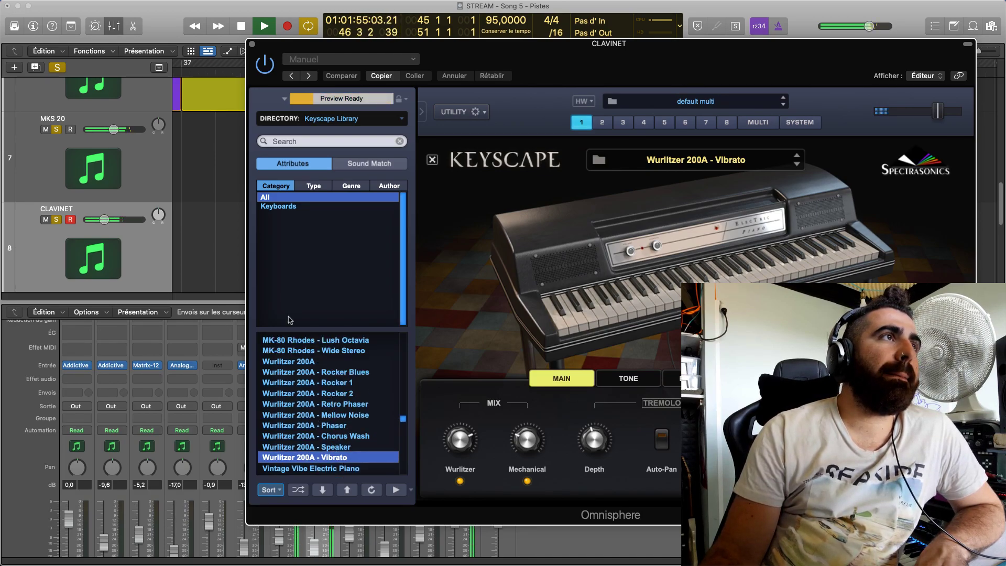
{"action": "key", "text": "space"}
Try the MK-80 Rhodes - Wide Stereo patch on CLAVINET and turn off the MKS 20 solo during playback
{"action": "left_click", "coordinate": [336, 351]}
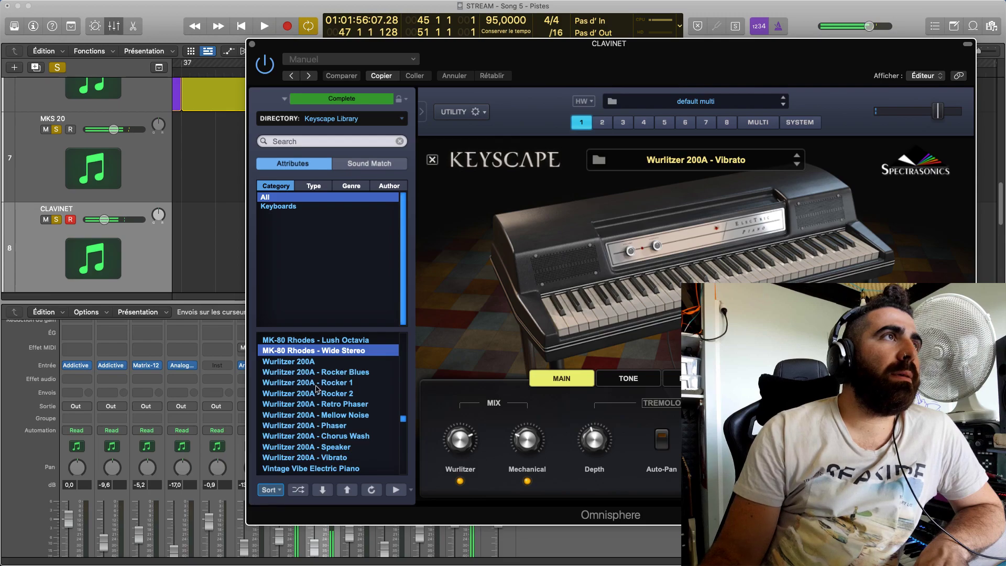
{"action": "scroll", "coordinate": [318, 396], "scroll_direction": "up", "scroll_amount": 3}
{"action": "key", "text": "space"}
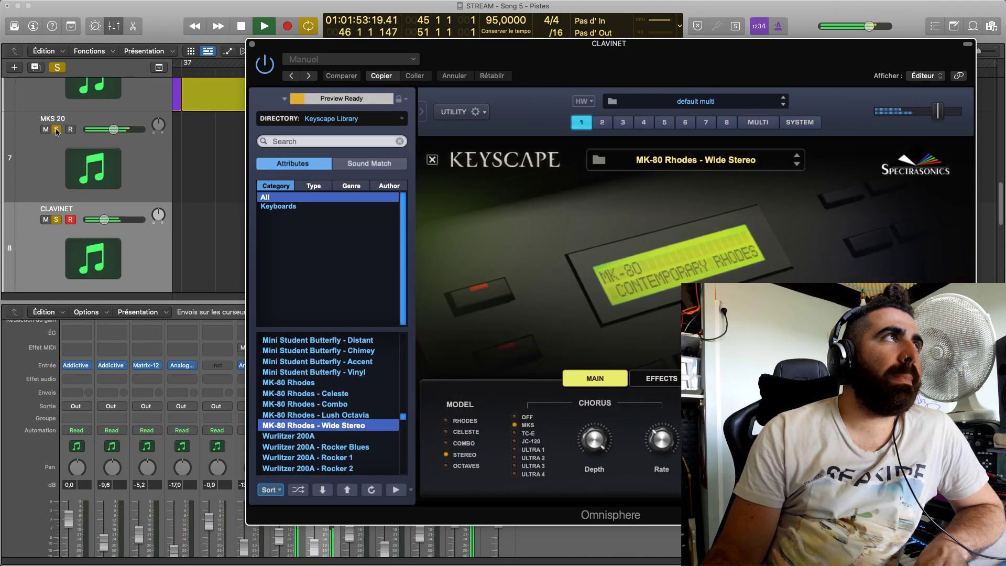
{"action": "left_click", "coordinate": [72, 182]}
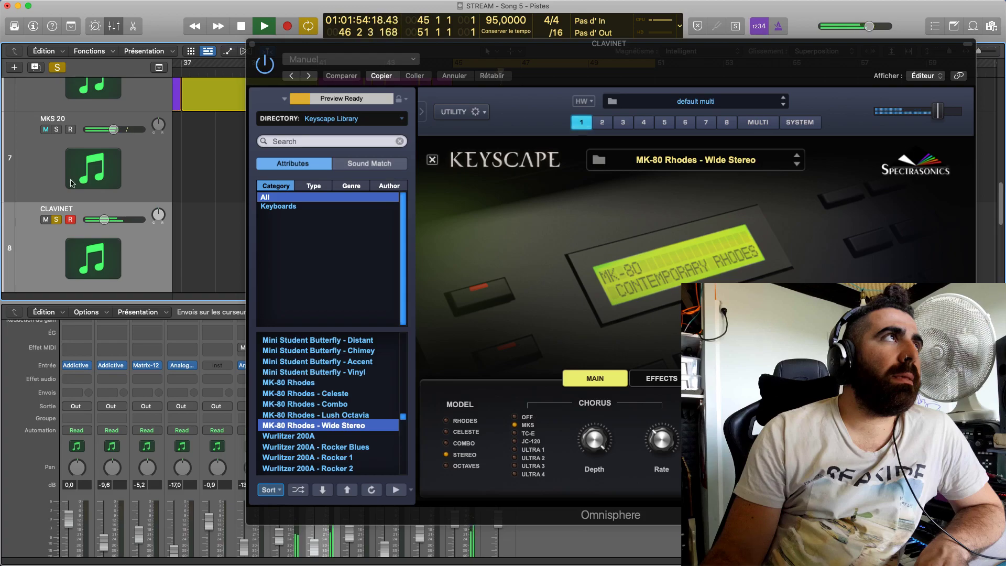
Audition the MK-80 Rhodes patches Lush Octavia and Combo on the CLAVINET track
{"action": "left_click", "coordinate": [359, 417]}
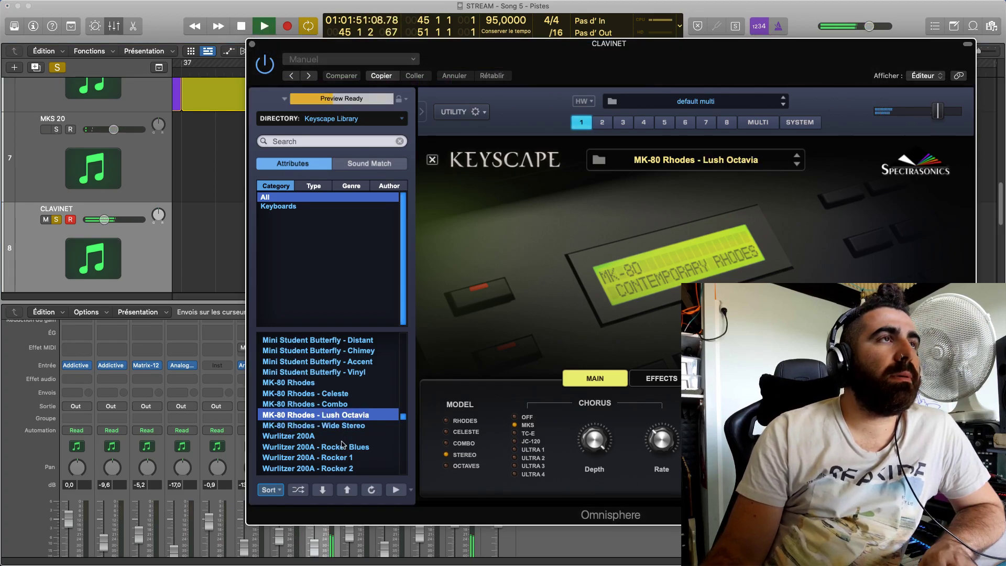
{"action": "key", "text": "space"}
{"action": "left_click", "coordinate": [336, 404]}
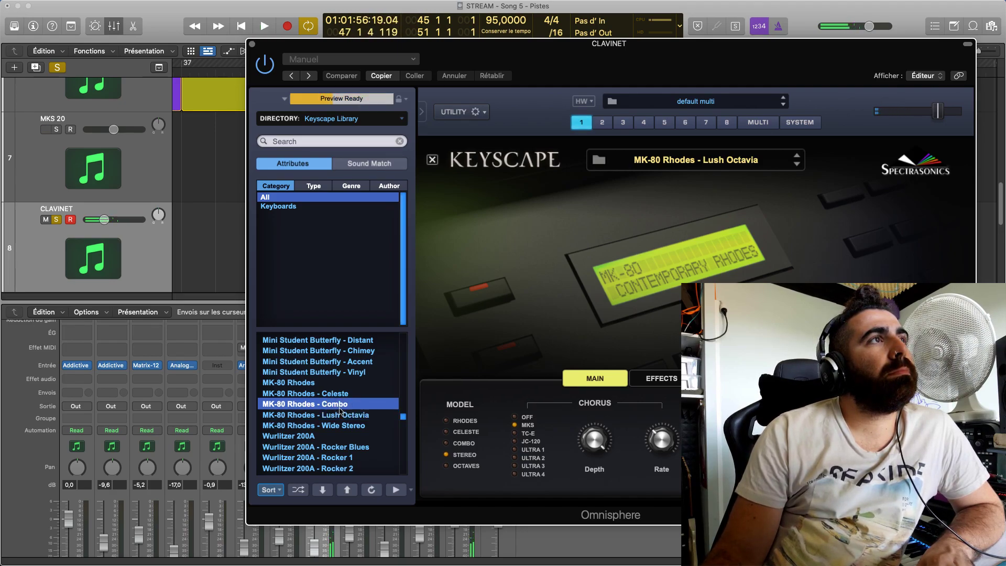
{"action": "key", "text": "space"}
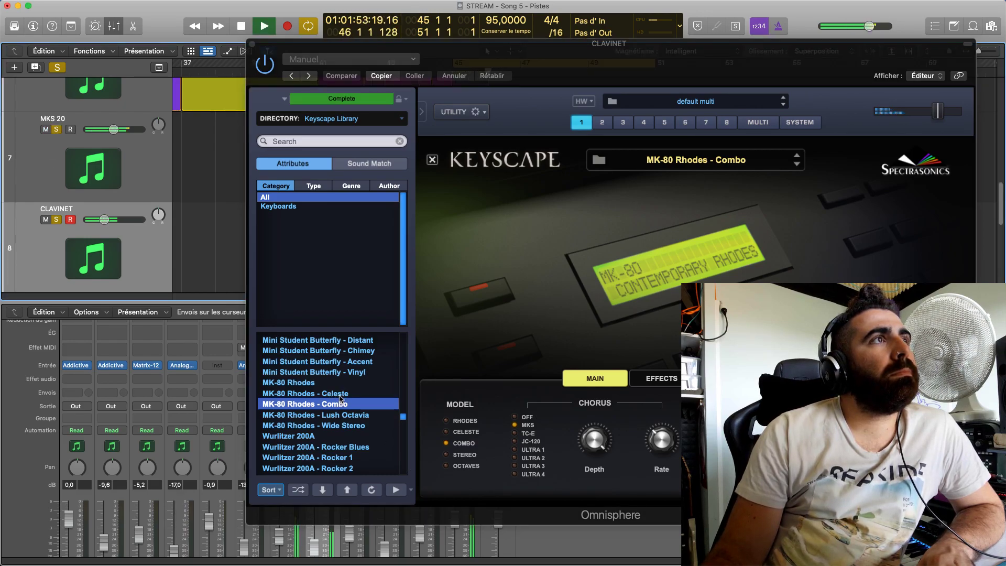
{"action": "key", "text": "space"}
Audition MK-80 Rhodes - Celeste on CLAVINET, switch to the basic MK-80 Rhodes patch and play it back
{"action": "left_click", "coordinate": [341, 394]}
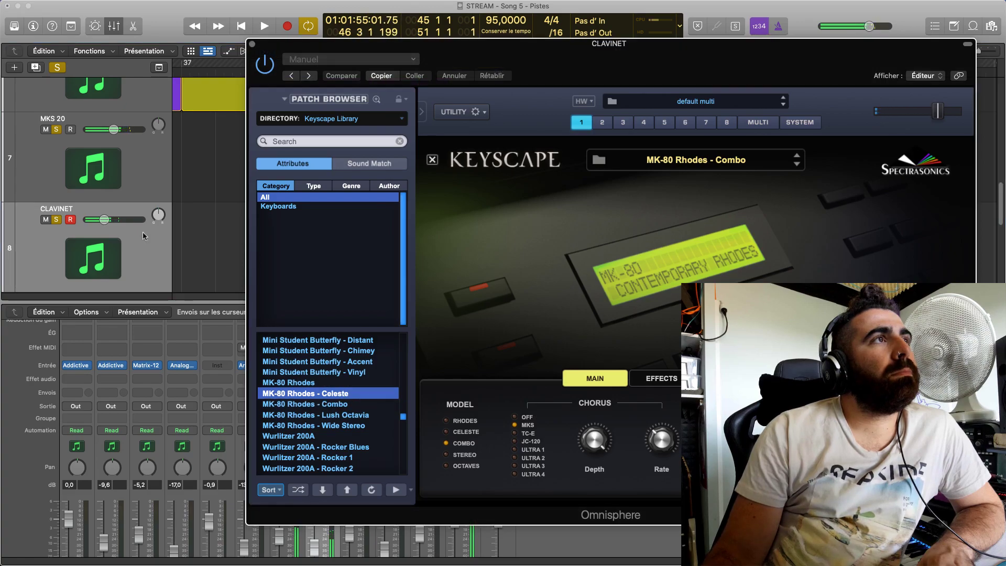
{"action": "key", "text": "space"}
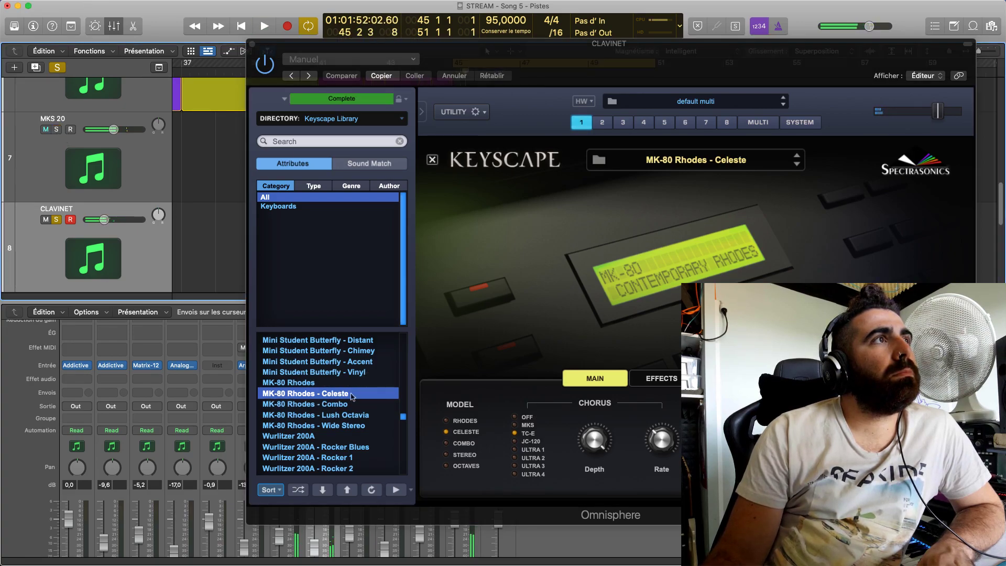
{"action": "key", "text": "space"}
{"action": "left_click", "coordinate": [314, 386]}
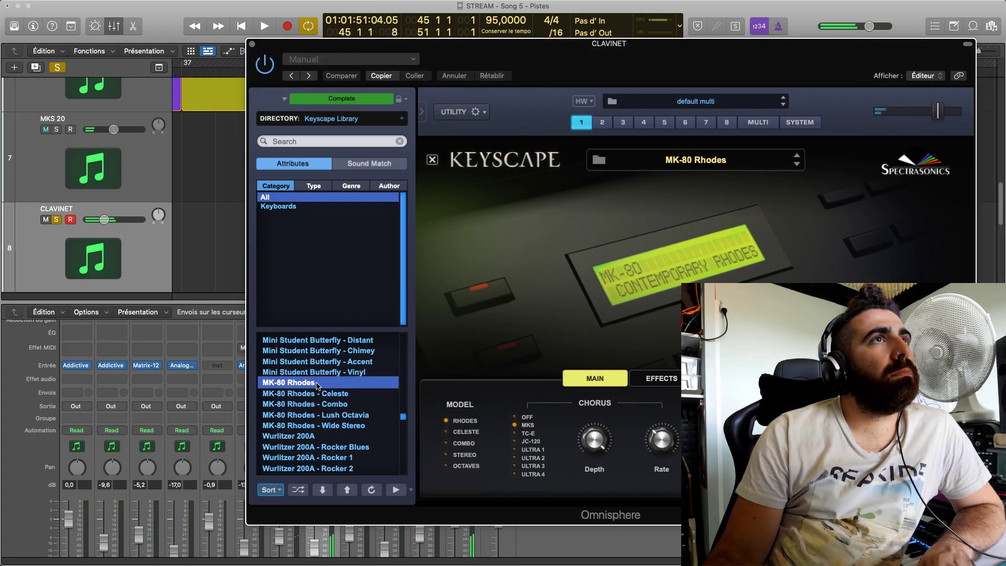
{"action": "key", "text": "space"}
Open the CLAVINET region in the piano roll, transpose all its notes up one octave and play it back with the plug-in window hidden
{"action": "left_click_drag", "start_coordinate": [360, 44], "coordinate": [1005, 69]}
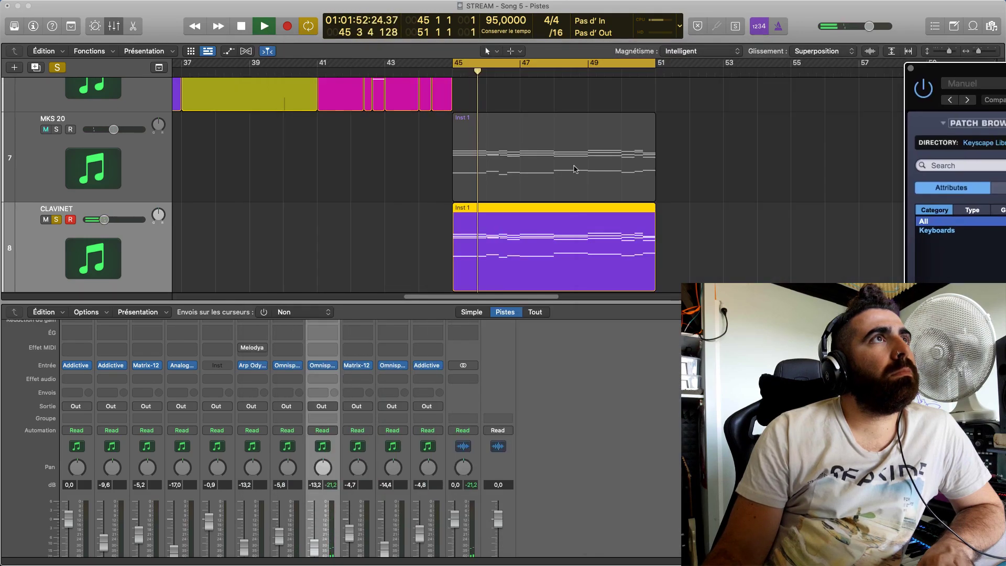
{"action": "double_click", "coordinate": [524, 251]}
{"action": "scroll", "coordinate": [275, 364], "scroll_direction": "up", "scroll_amount": 5}
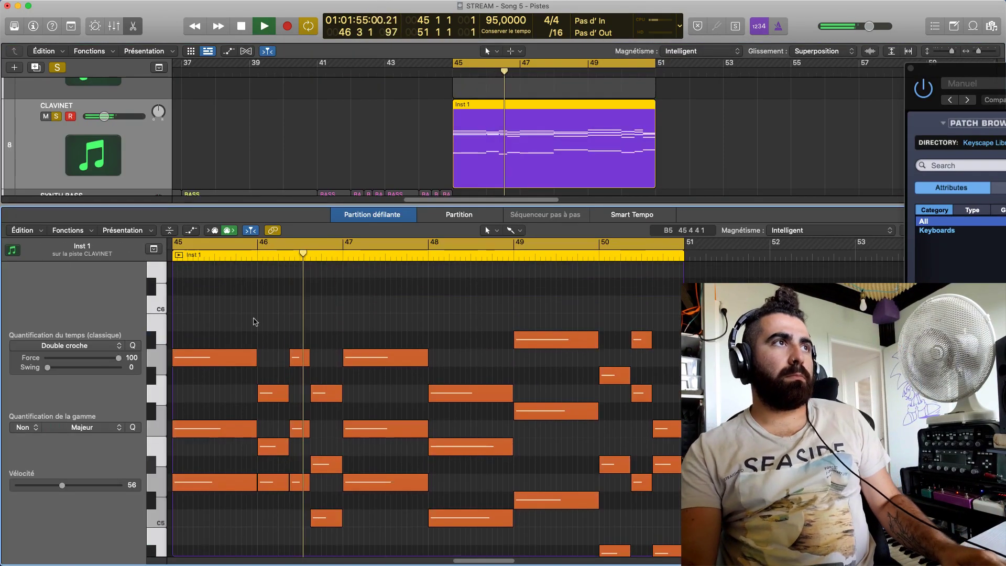
{"action": "left_click_drag", "start_coordinate": [231, 344], "coordinate": [231, 302]}
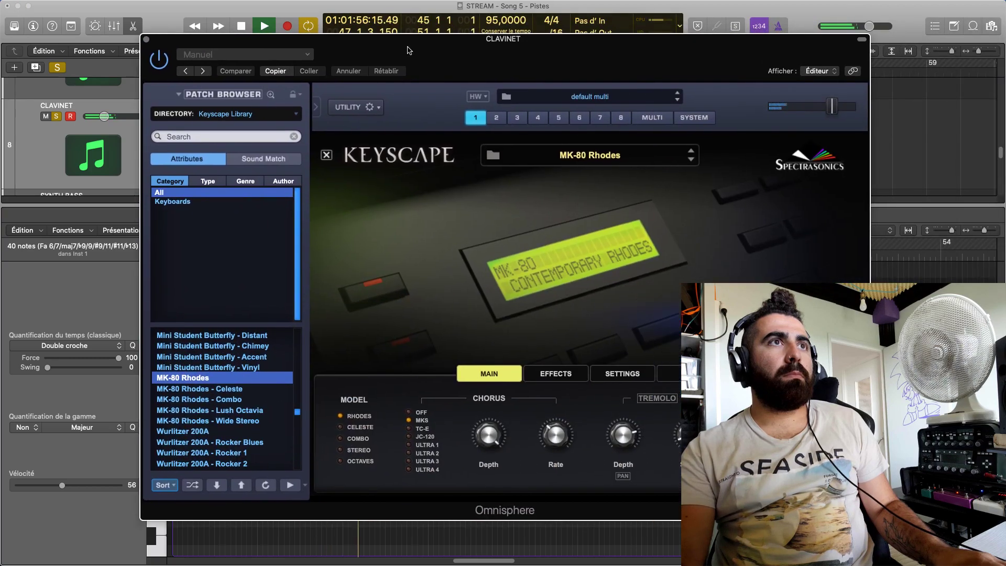
{"action": "key", "text": "v"}
{"action": "key", "text": "space"}
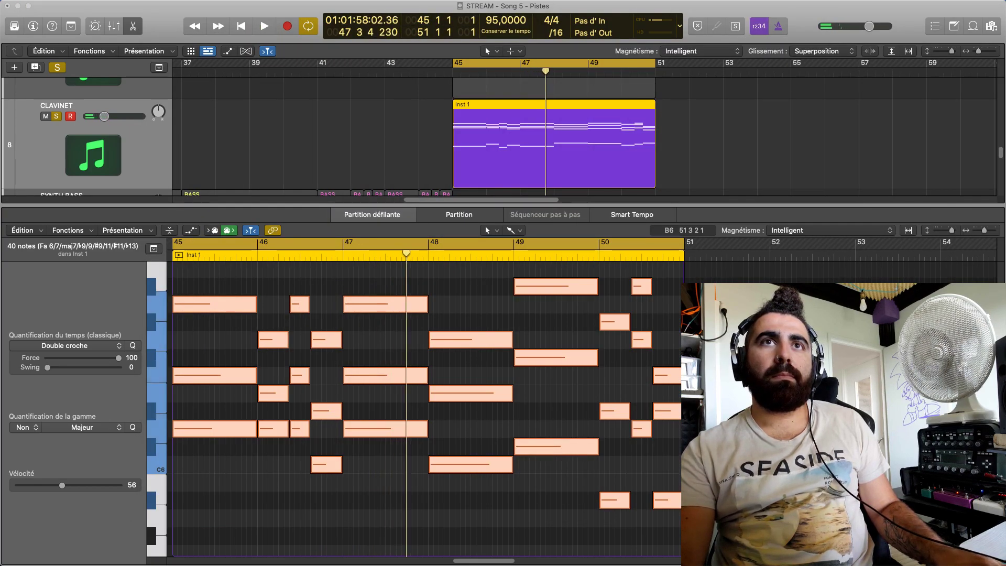
{"action": "key", "text": "space"}
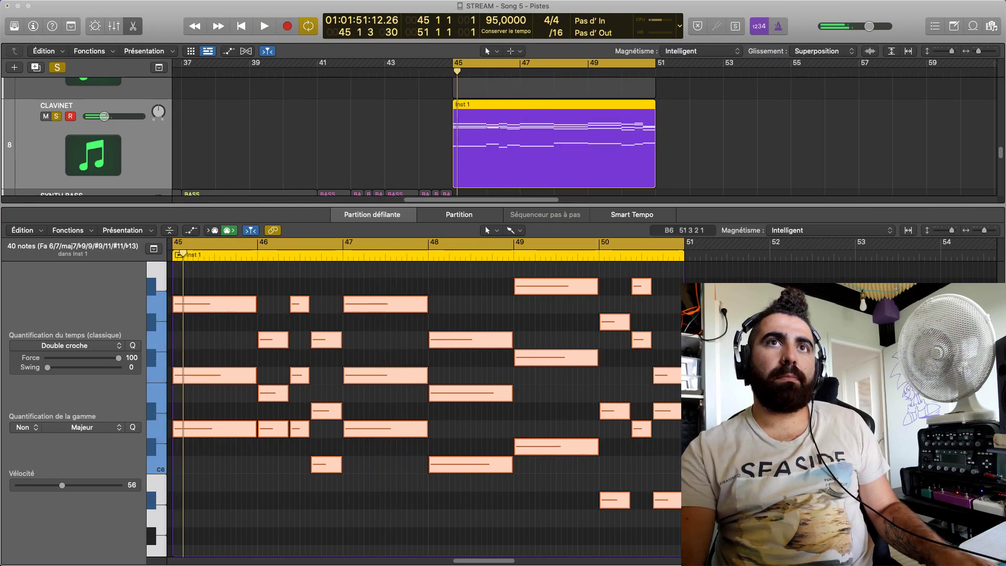
Solo the MKS 20 track alongside CLAVINET during playback and compare the layer with CLAVINET's solo off and on
{"action": "key", "text": "space"}
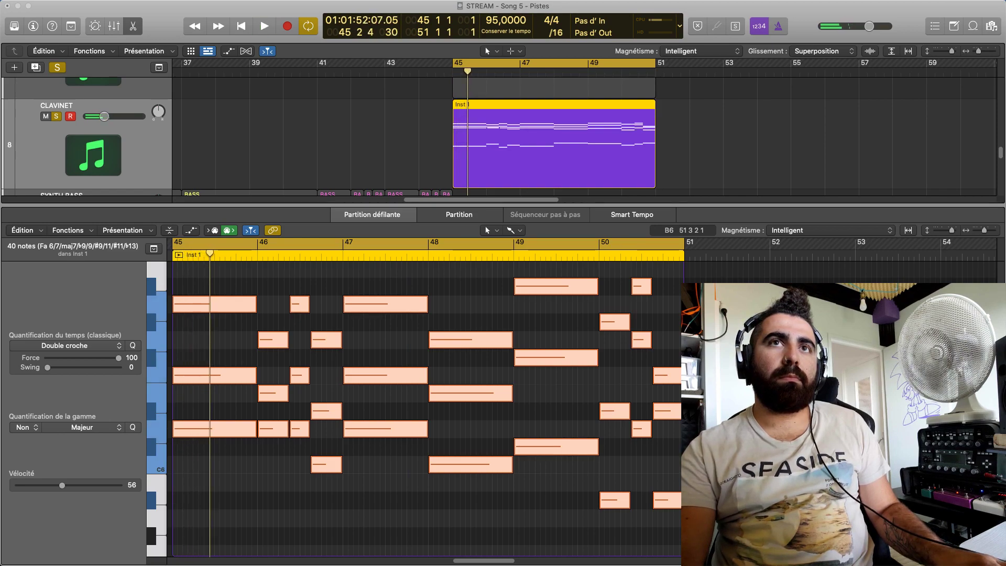
{"action": "key", "text": "space"}
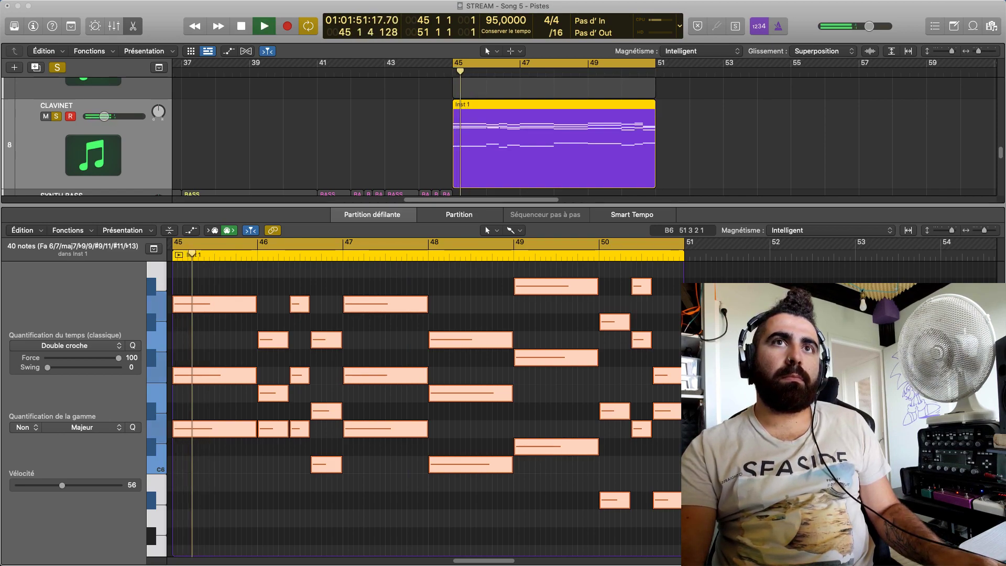
{"action": "scroll", "coordinate": [38, 118], "scroll_direction": "up", "scroll_amount": 3}
{"action": "left_click", "coordinate": [57, 84]}
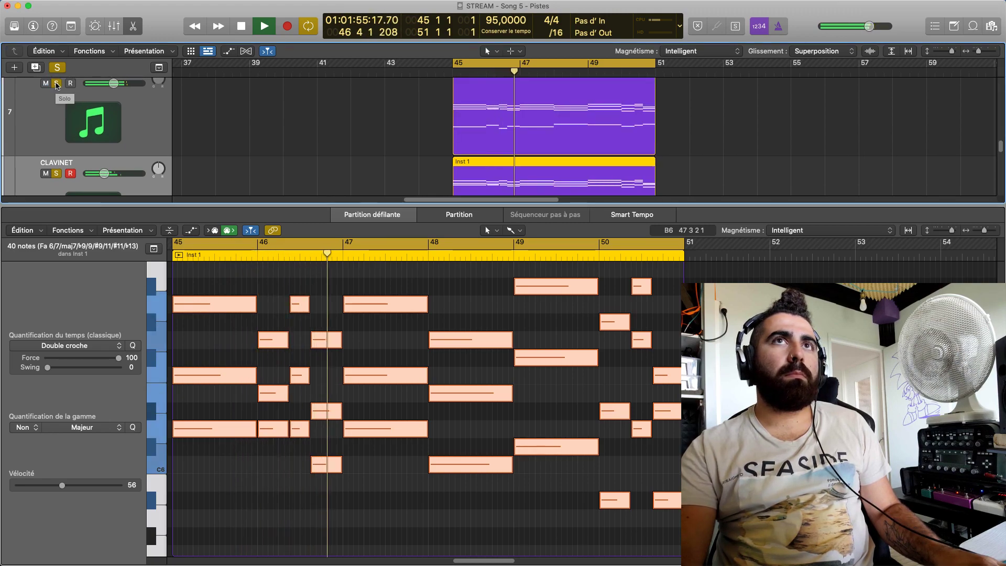
{"action": "left_click", "coordinate": [56, 174]}
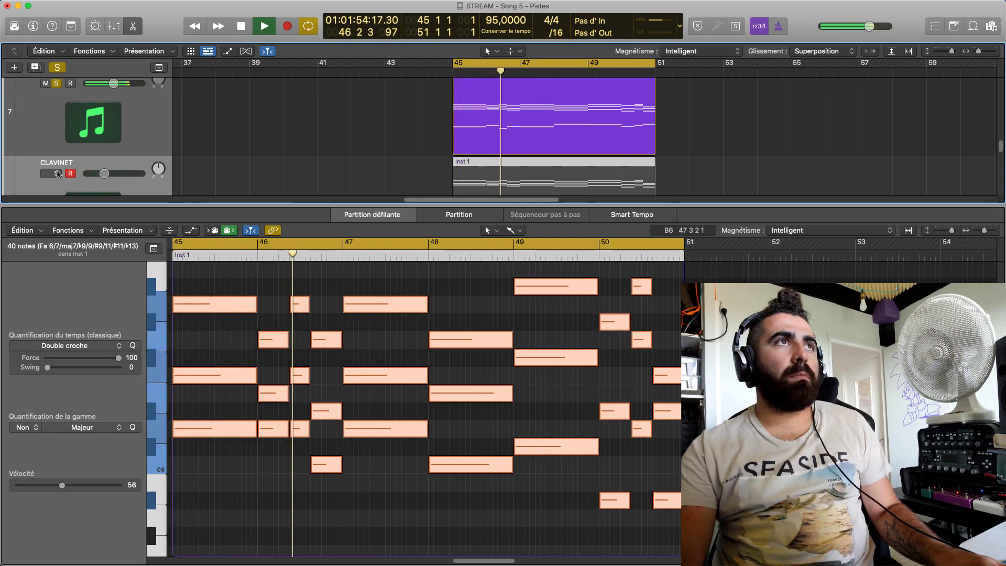
{"action": "left_click", "coordinate": [57, 173]}
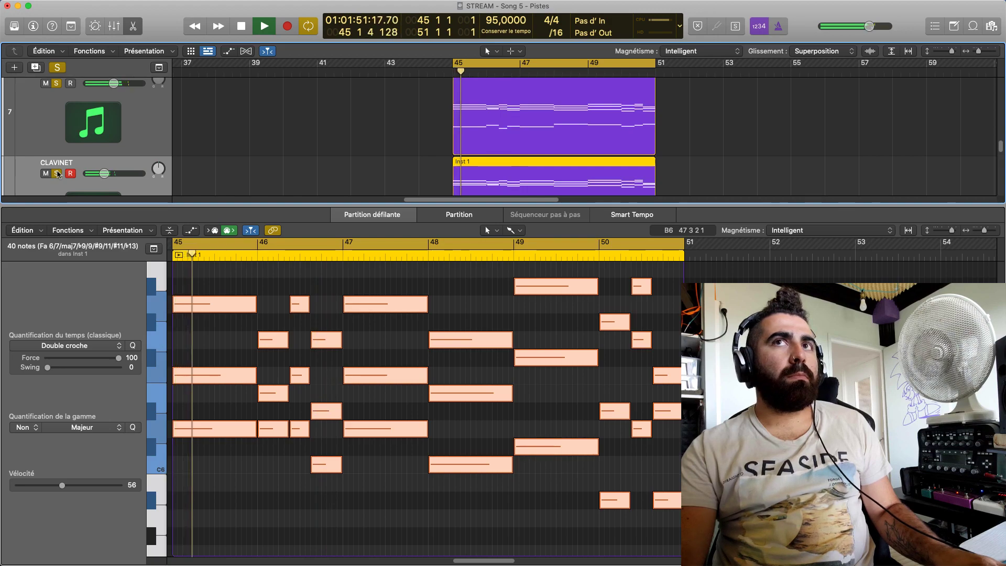
Raise the CLAVINET track volume slightly in two small adjustments, checking the balance with MKS 20 in playback
{"action": "left_click_drag", "start_coordinate": [104, 174], "coordinate": [106, 174]}
{"action": "key", "text": "space"}
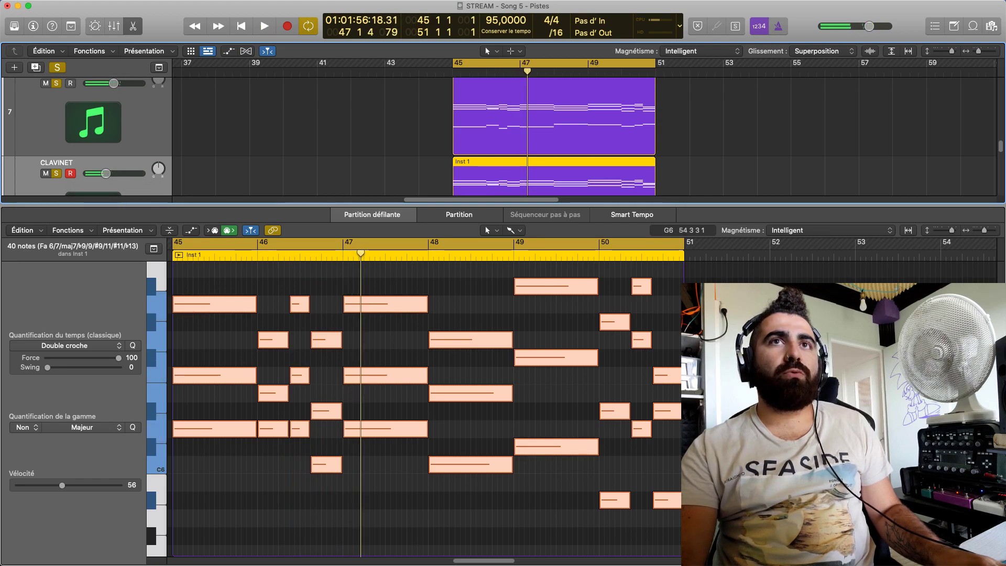
{"action": "key", "text": "space"}
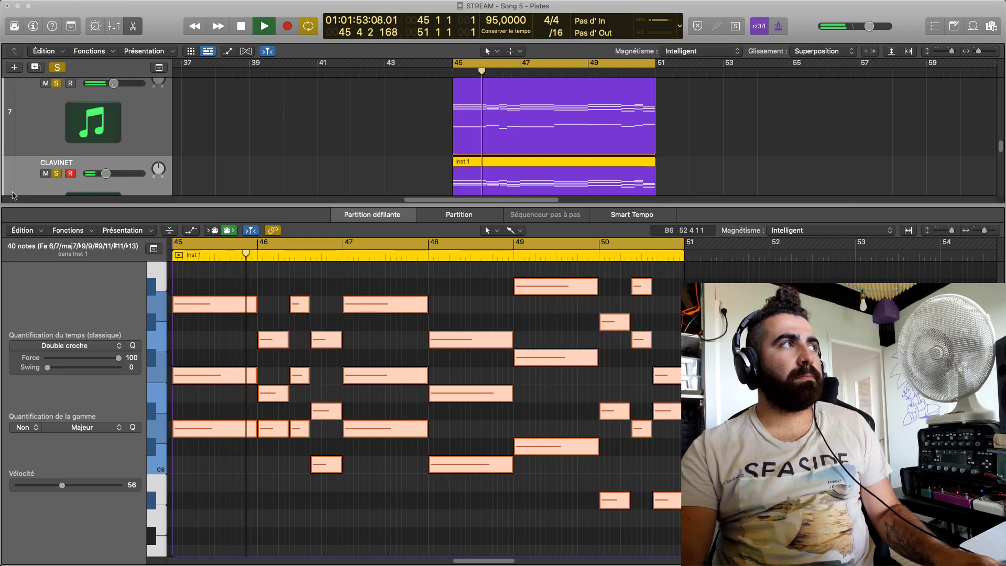
{"action": "left_click", "coordinate": [105, 181]}
{"action": "key", "text": "space"}
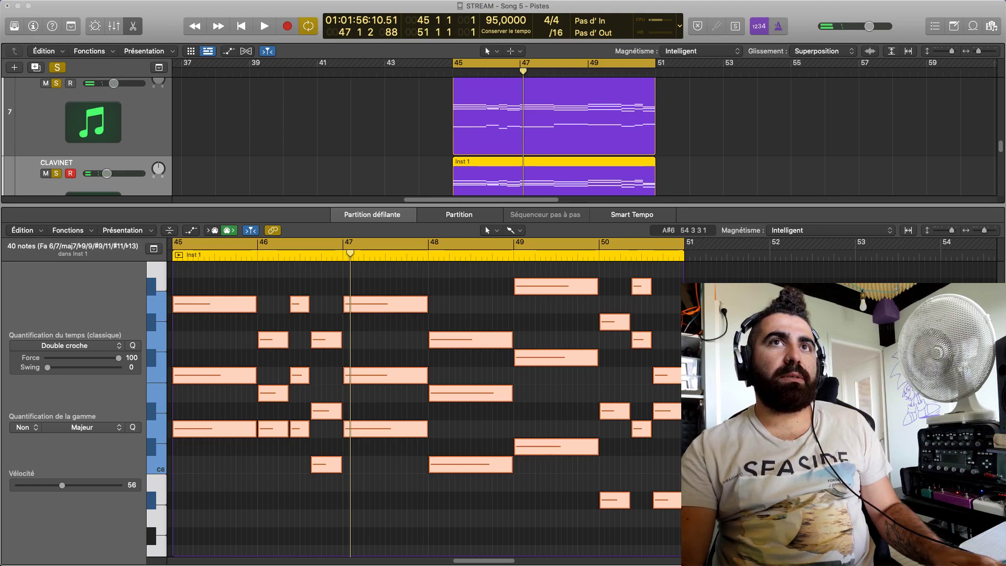
{"action": "key", "text": "space"}
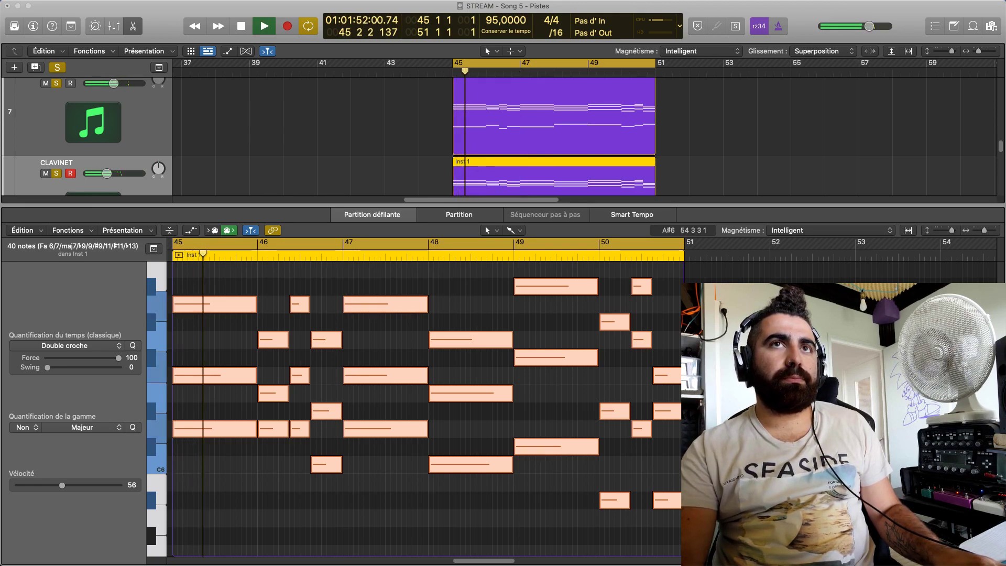
Replay the start of the bar 45 loop several times to judge the blend of MKS 20 and CLAVINET
{"action": "key", "text": "space"}
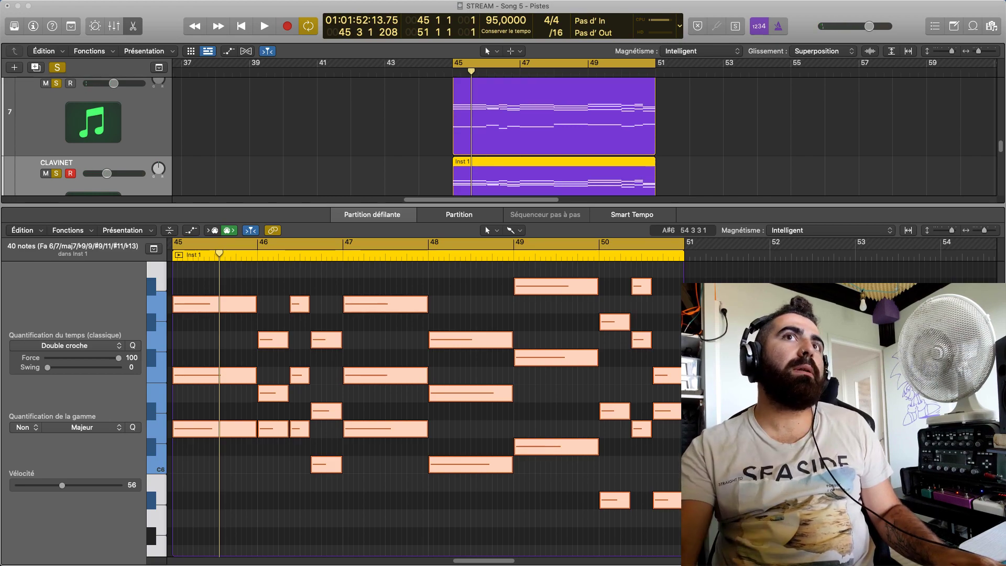
{"action": "key", "text": "space"}
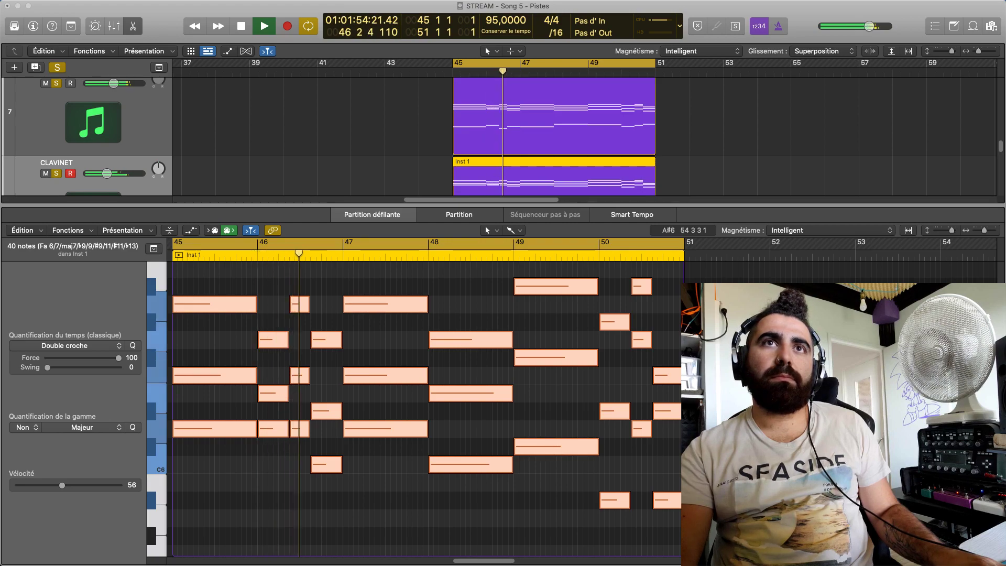
{"action": "key", "text": "space"}
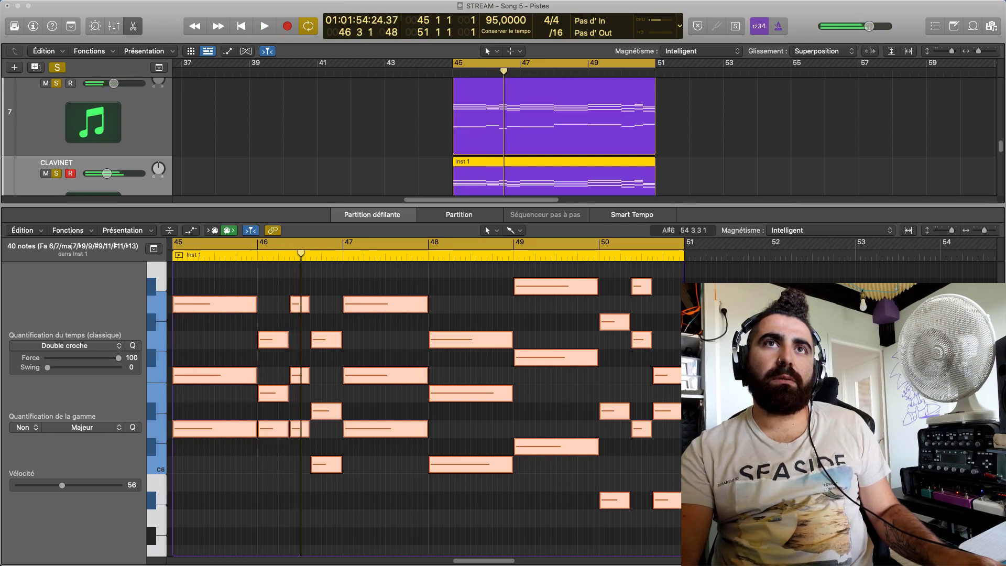
{"action": "key", "text": "space"}
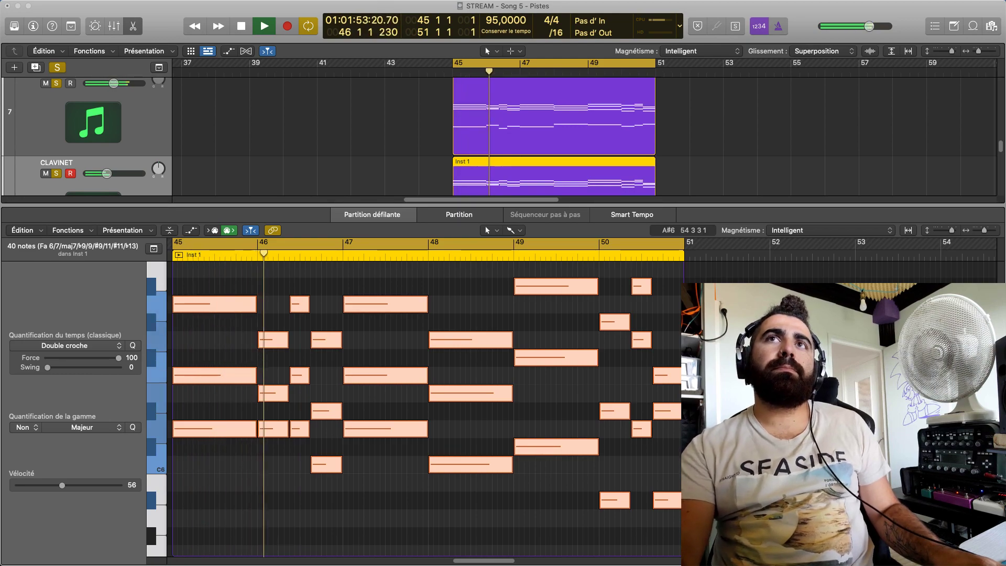
{"action": "key", "text": "space"}
{"action": "key", "text": "space"}
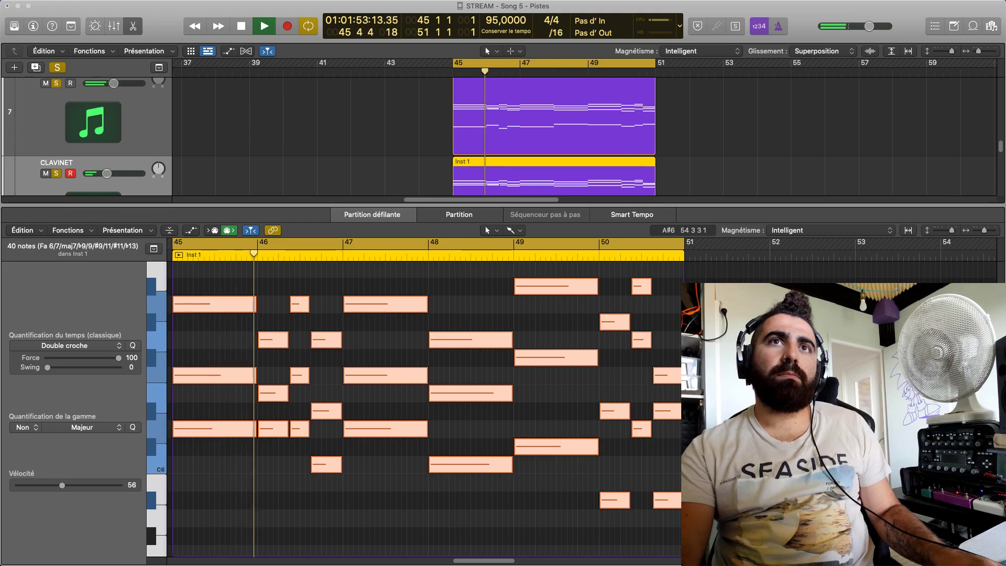
{"action": "key", "text": "space"}
Turn off the MKS 20 solo and listen to the CLAVINET part on its own from bar 45
{"action": "left_click", "coordinate": [56, 84]}
{"action": "key", "text": "space"}
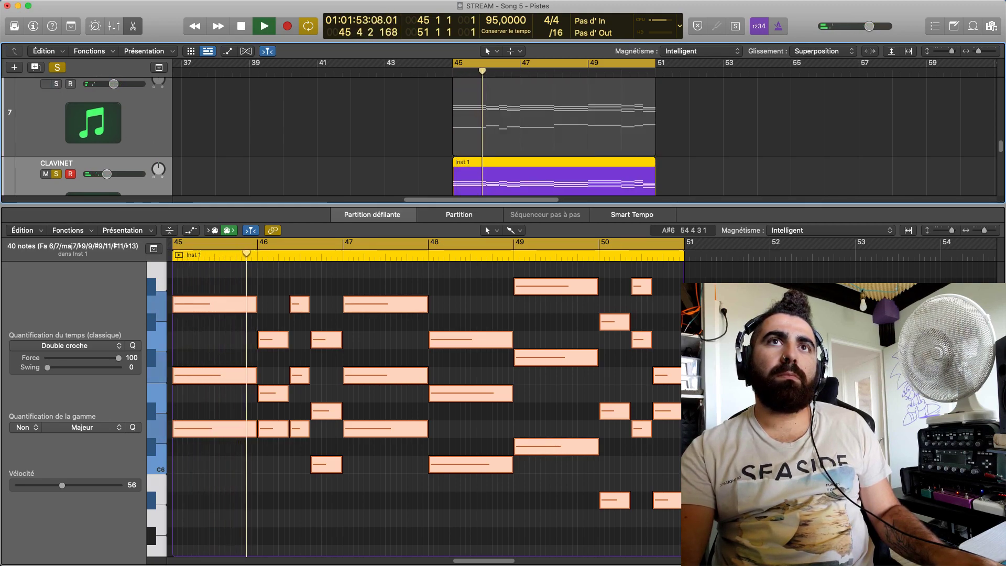
{"action": "key", "text": "space"}
{"action": "key", "text": "space"}
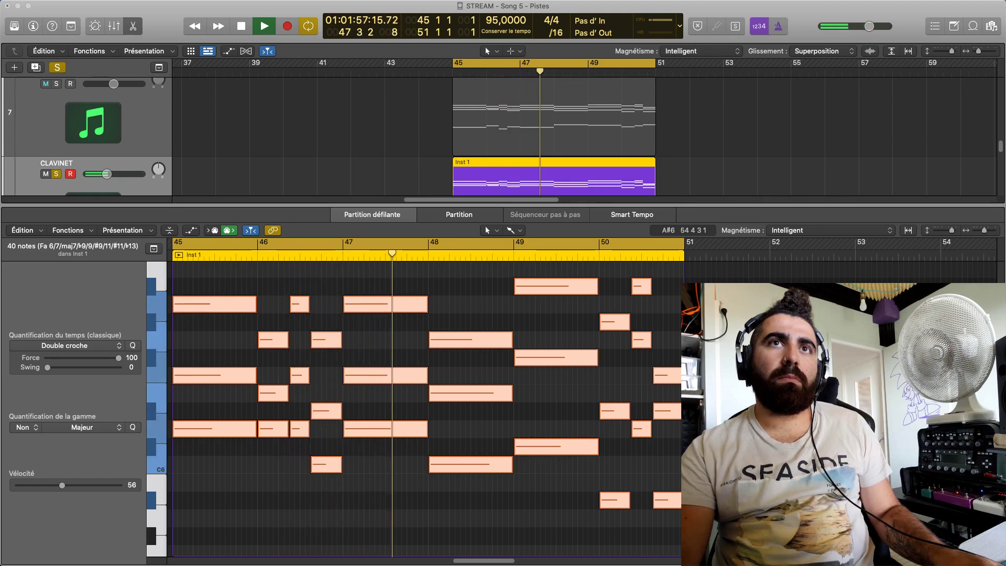
{"action": "key", "text": "space"}
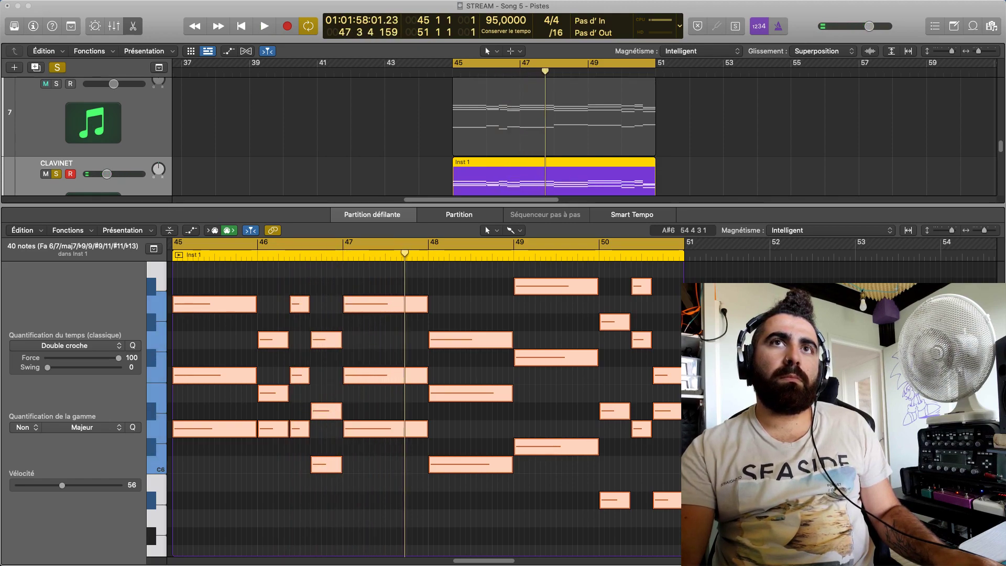
{"action": "key", "text": "space"}
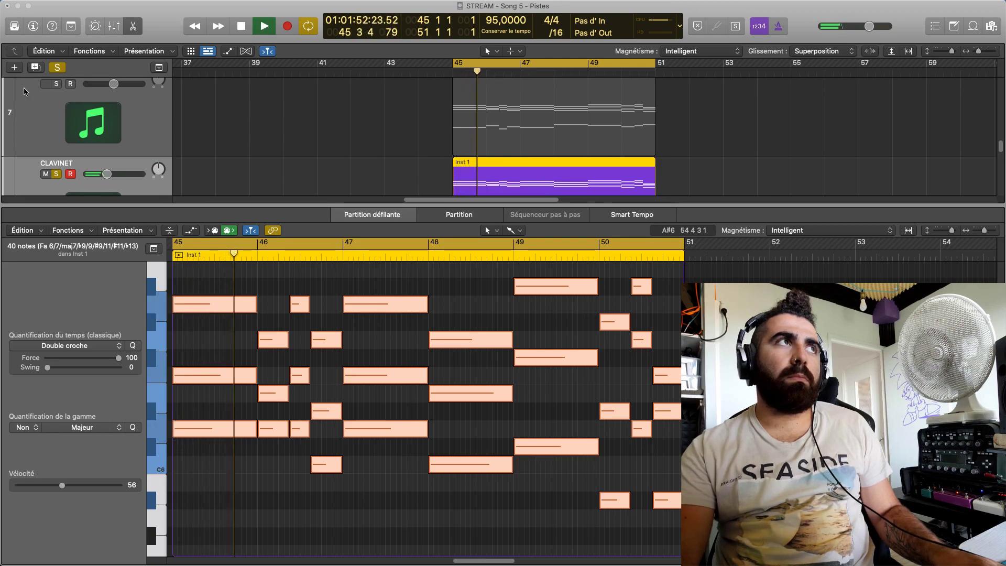
Bring MKS 20 back into solo for comparison, remove it again and replay CLAVINET alone
{"action": "left_click", "coordinate": [56, 84]}
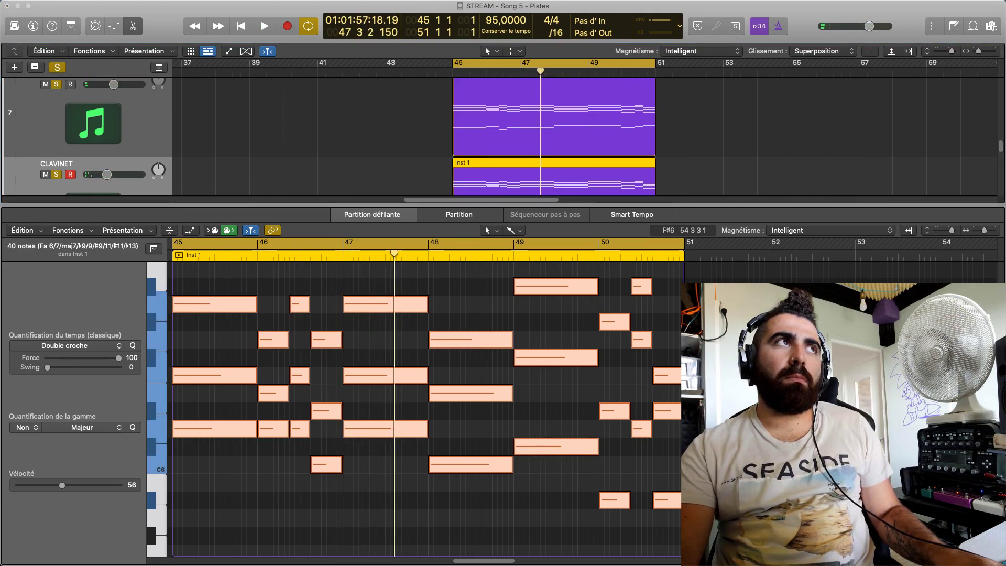
{"action": "key", "text": "space"}
{"action": "left_click", "coordinate": [57, 84]}
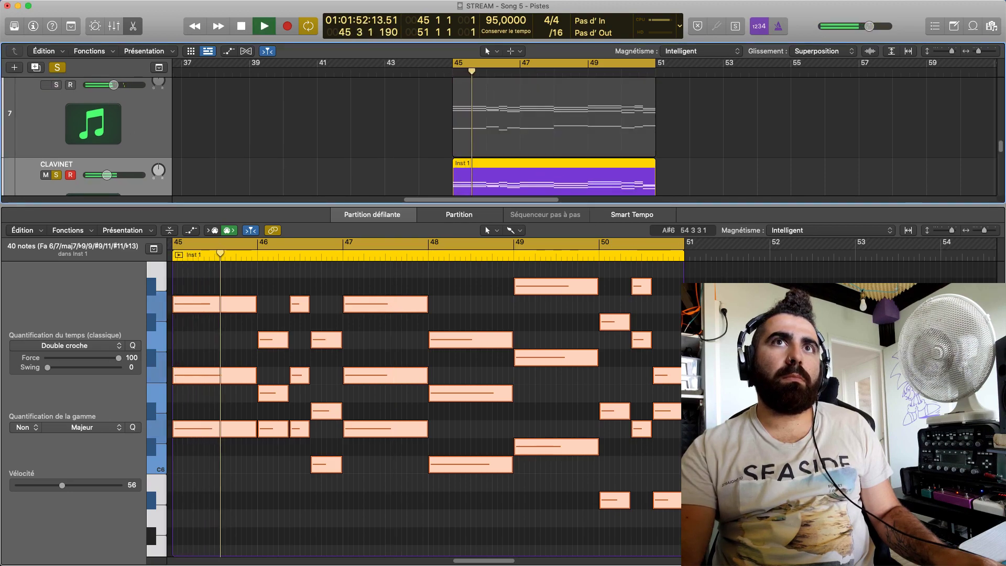
{"action": "key", "text": "space"}
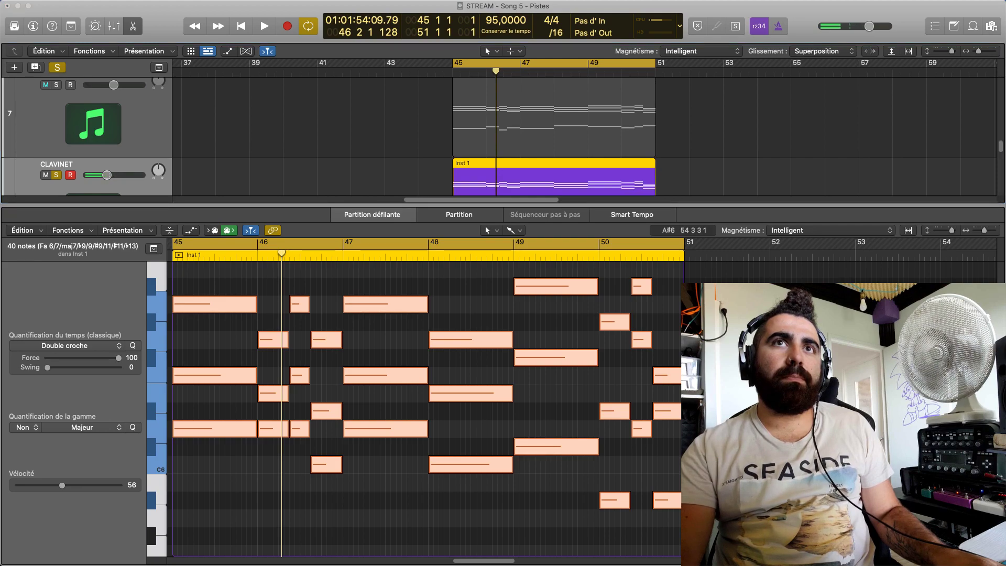
{"action": "key", "text": "space"}
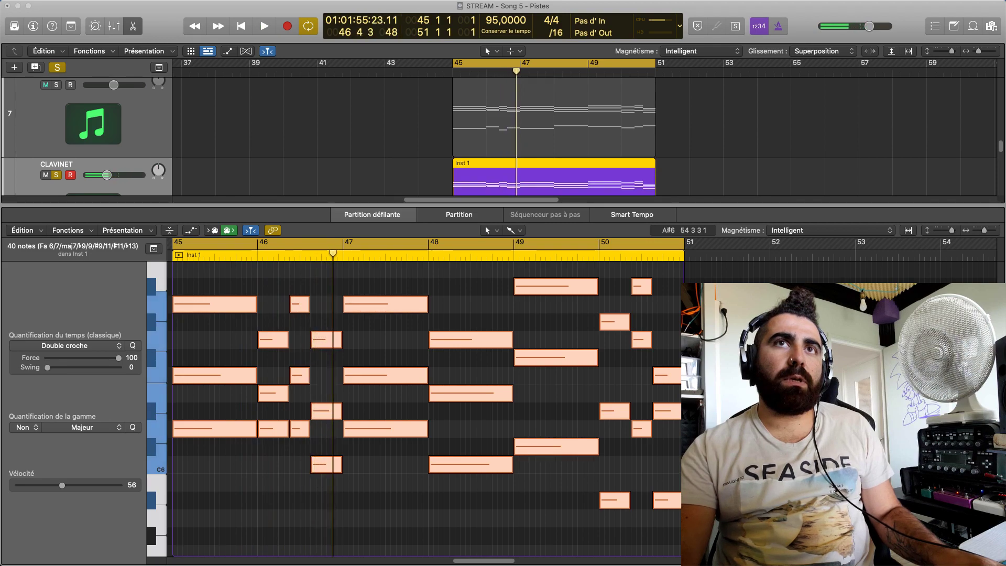
{"action": "key", "text": "space"}
{"action": "key", "text": "space"}
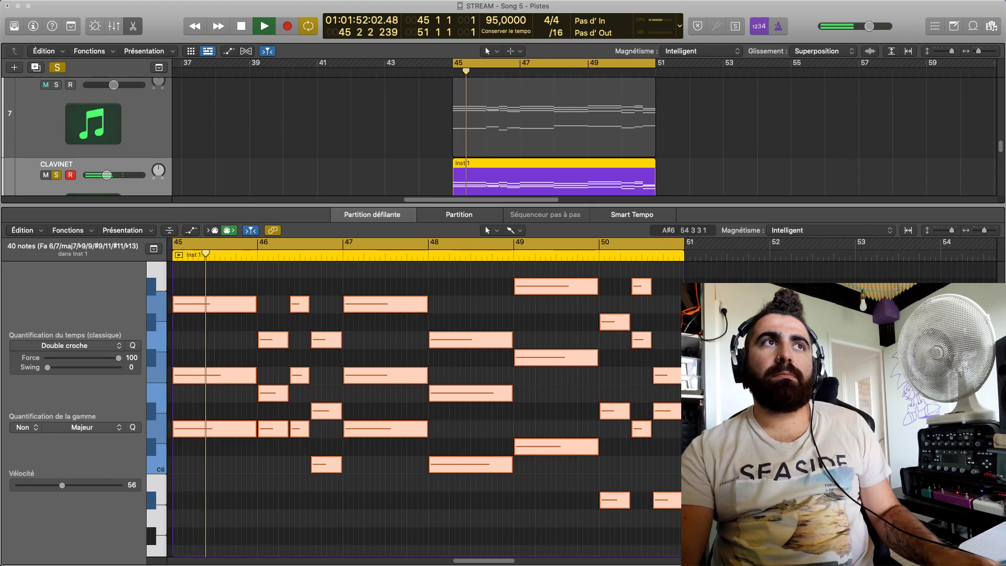
Toggle the MKS 20 solo during playback, leave it soloed with CLAVINET and replay both tracks from bar 45
{"action": "left_click", "coordinate": [56, 85]}
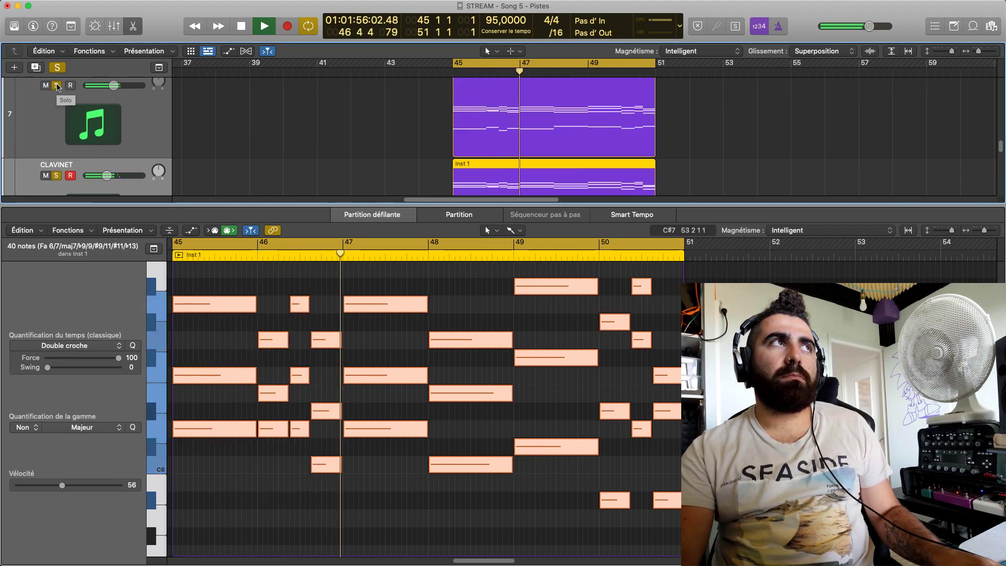
{"action": "left_click", "coordinate": [56, 86]}
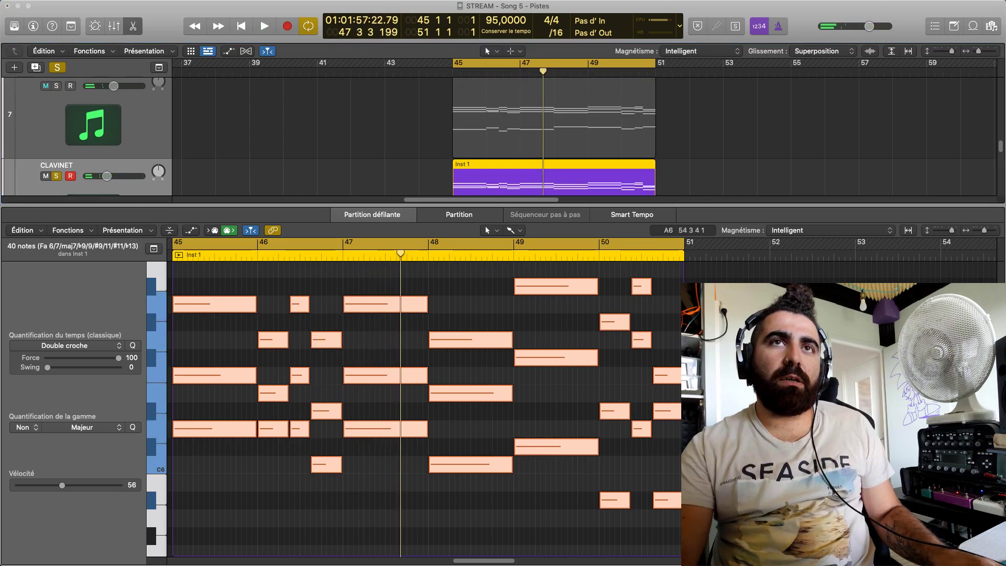
{"action": "key", "text": "space"}
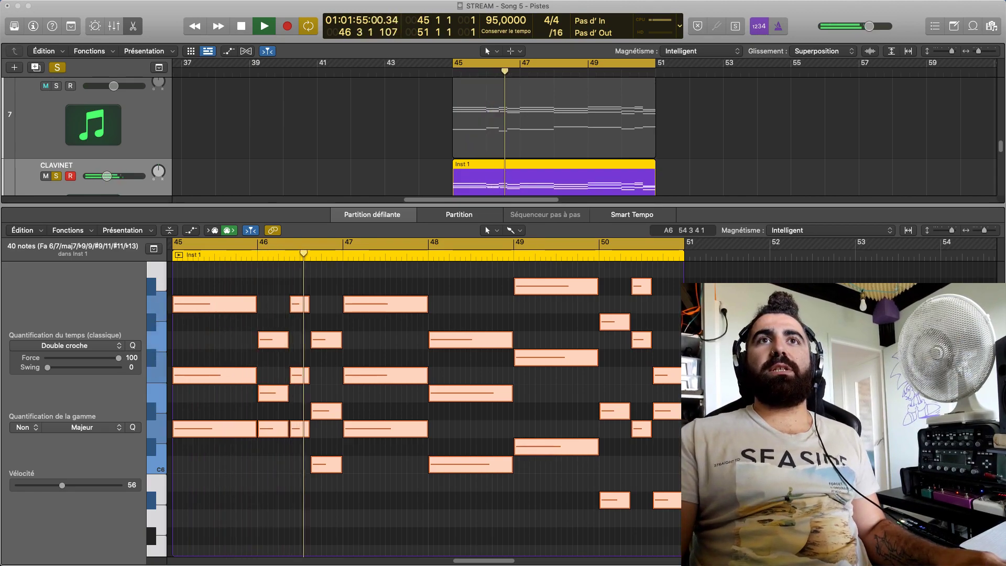
{"action": "key", "text": "space"}
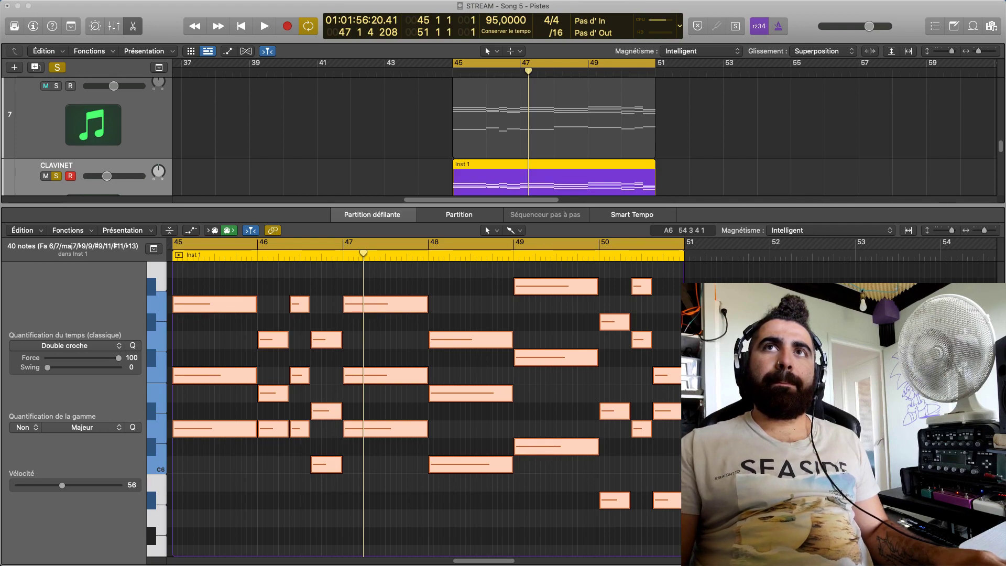
{"action": "key", "text": "space"}
{"action": "left_click", "coordinate": [57, 86]}
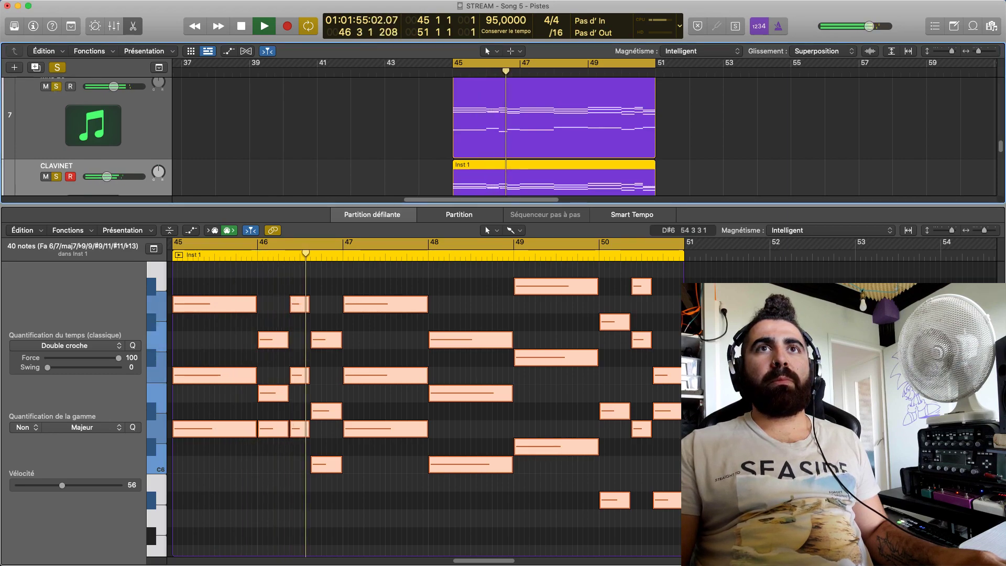
{"action": "key", "text": "space"}
{"action": "key", "text": "space"}
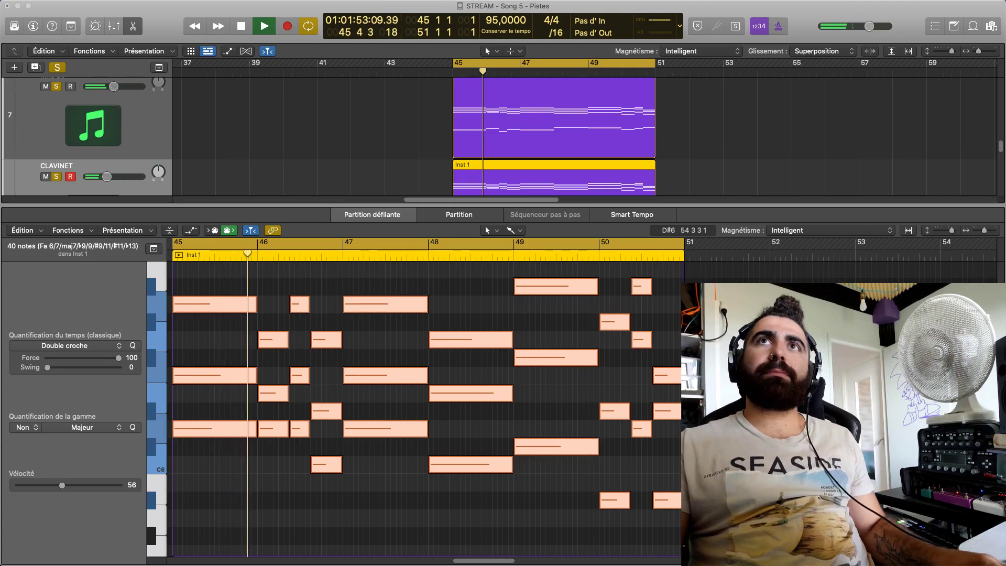
Open CLAVINET's Keyscape instrument, try Toy Piano - Saucer Bell Underwater, load Toy Piano - Saucer Bell Shine and play it back
{"action": "key", "text": "v"}
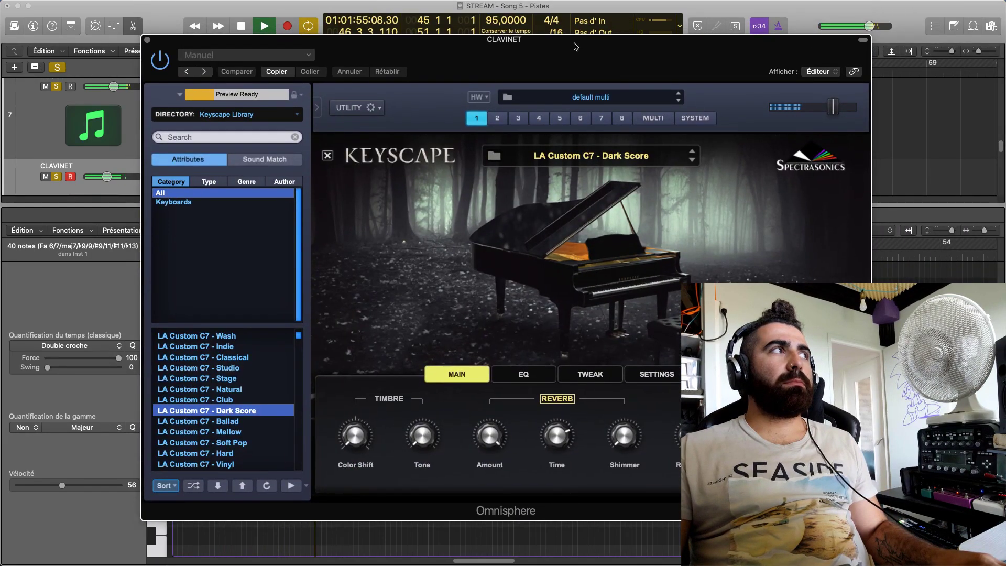
{"action": "left_click_drag", "start_coordinate": [299, 336], "coordinate": [300, 443]}
{"action": "left_click", "coordinate": [246, 444]}
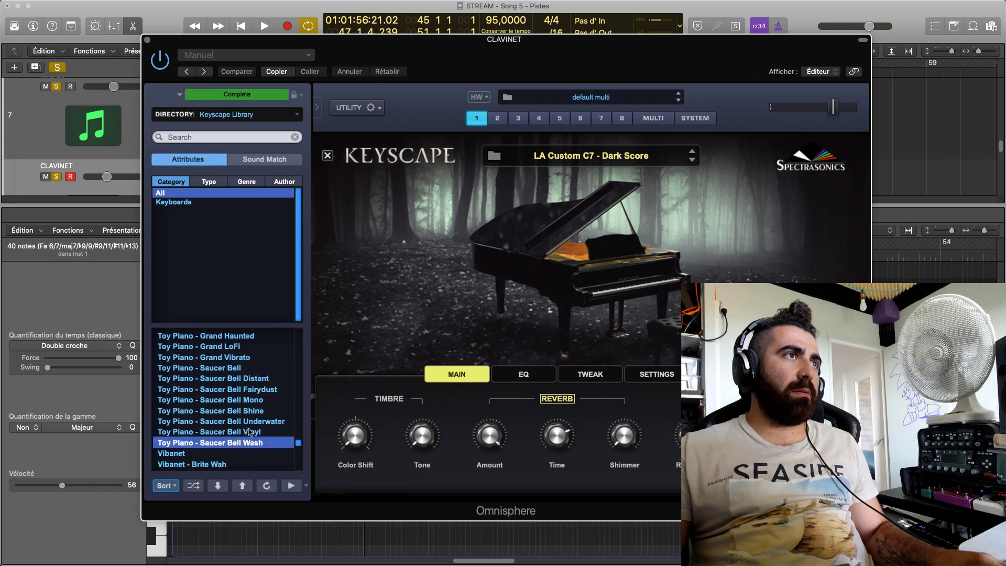
{"action": "left_click", "coordinate": [262, 419]}
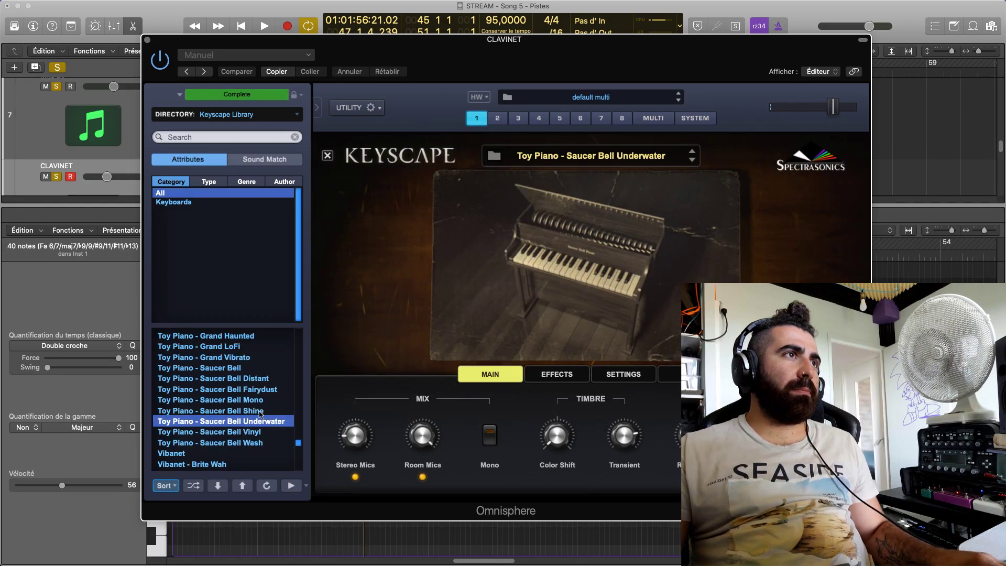
{"action": "left_click", "coordinate": [255, 412]}
{"action": "key", "text": "space"}
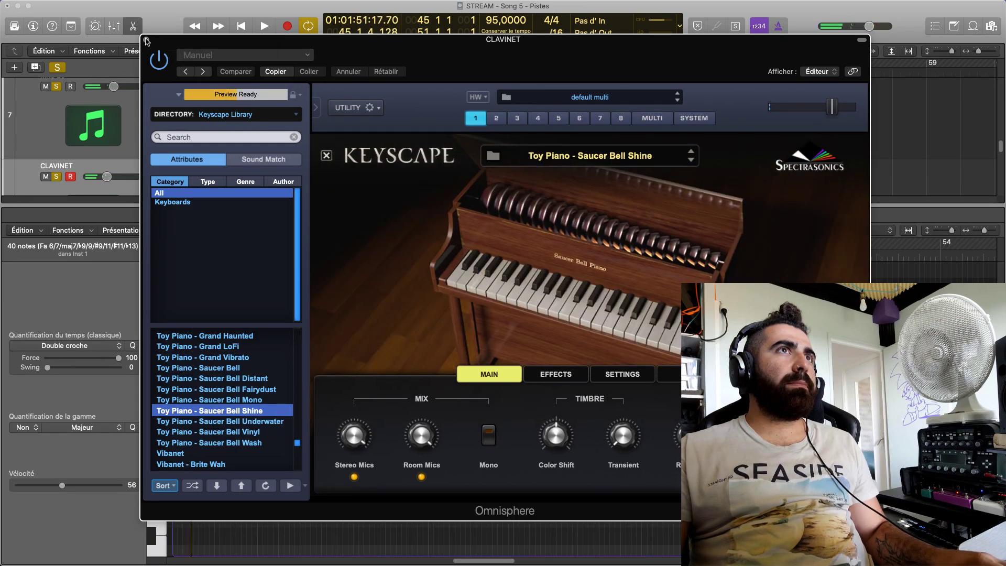
Close the CLAVINET instrument window, enlarge the tracks area slightly and play the layered chords from bar 45
{"action": "left_click", "coordinate": [146, 40]}
{"action": "left_click_drag", "start_coordinate": [131, 212], "coordinate": [132, 222]}
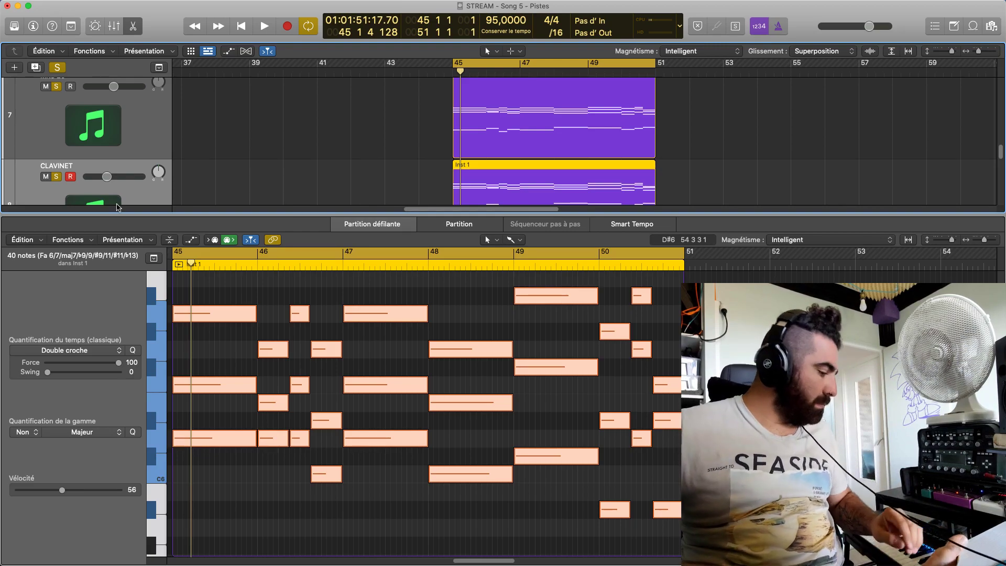
{"action": "key", "text": "space"}
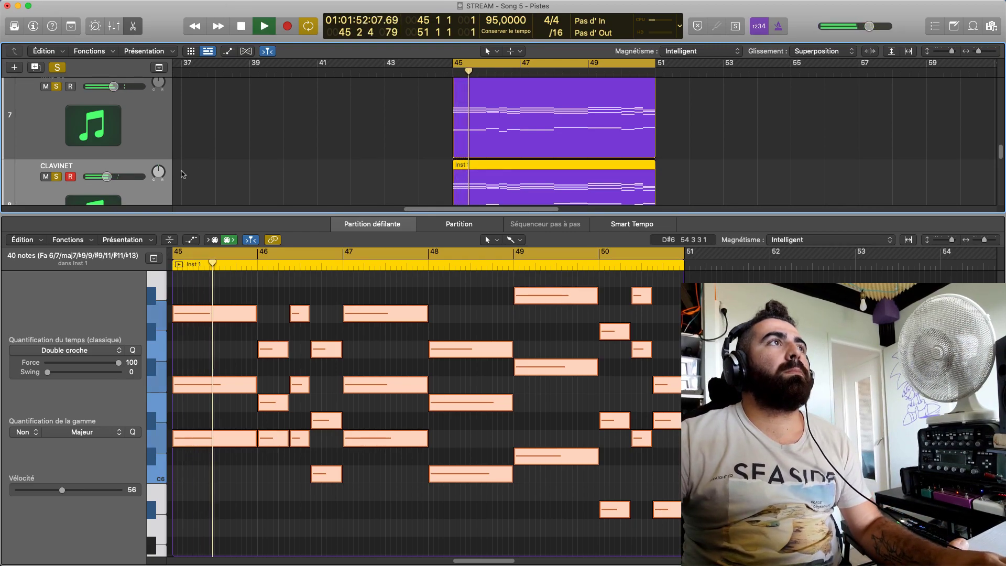
Lower the CLAVINET track's volume during playback and check its chord notes in the piano roll
{"action": "left_click_drag", "start_coordinate": [107, 177], "coordinate": [96, 177]}
{"action": "scroll", "coordinate": [505, 157], "scroll_direction": "down", "scroll_amount": 2}
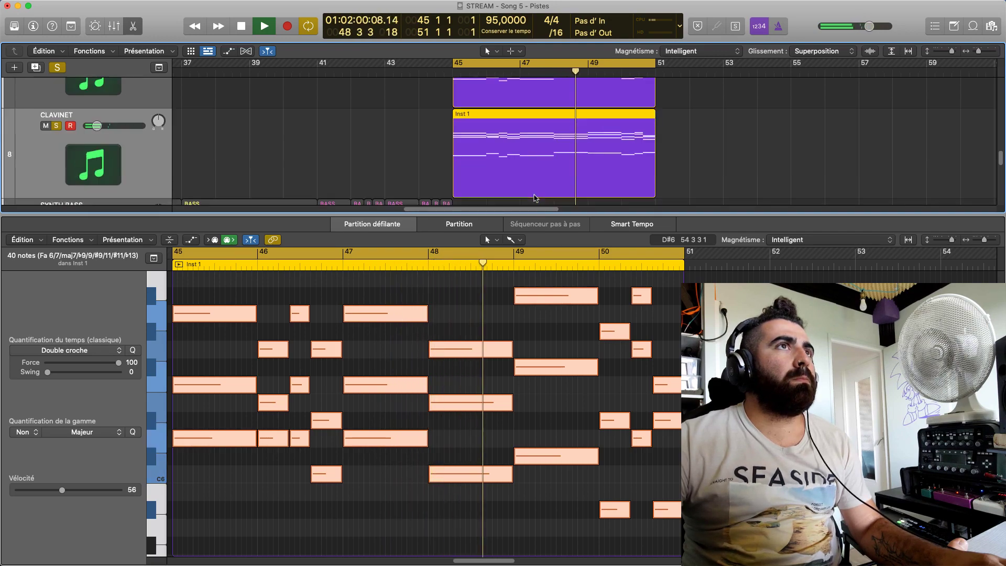
{"action": "key", "text": "e"}
{"action": "key", "text": "e"}
{"action": "scroll", "coordinate": [505, 175], "scroll_direction": "up", "scroll_amount": 2}
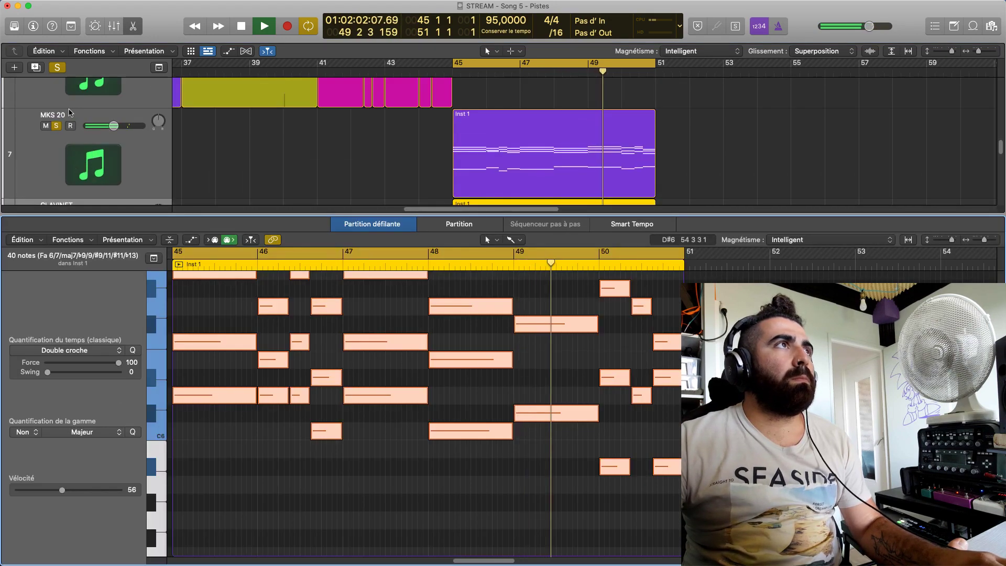
Mute MKS 20, lower all the CLAVINET region's notes by two octaves and play the part from bar 45
{"action": "key", "text": "ctrl+m"}
{"action": "scroll", "coordinate": [420, 475], "scroll_direction": "up", "scroll_amount": 4}
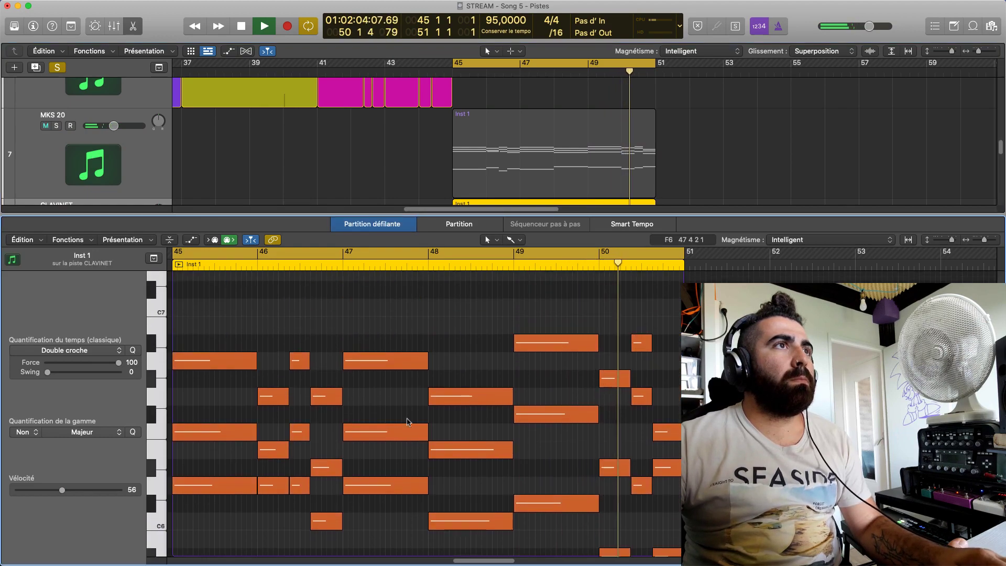
{"action": "key", "text": "space"}
{"action": "scroll", "coordinate": [390, 385], "scroll_direction": "down", "scroll_amount": 8}
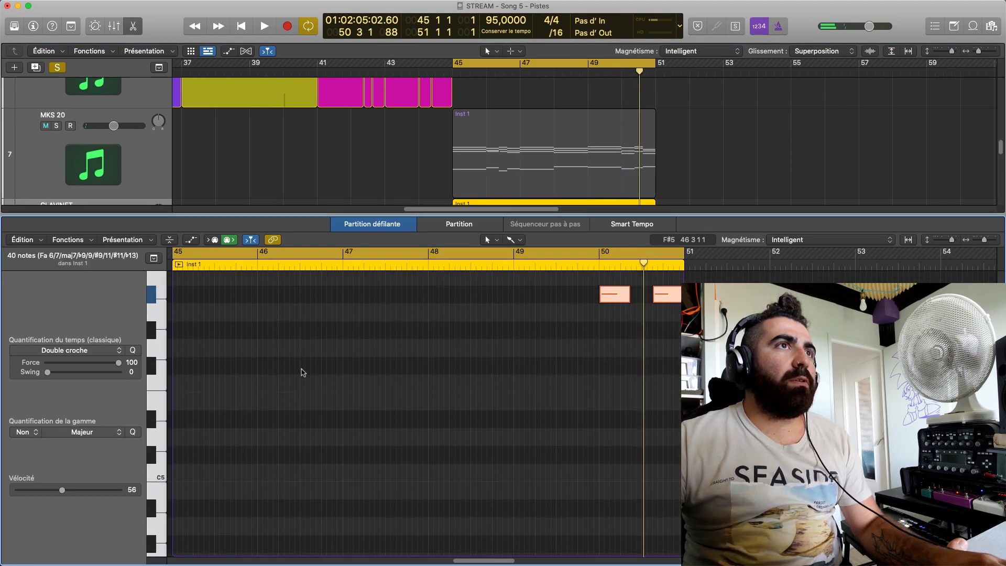
{"action": "scroll", "coordinate": [304, 369], "scroll_direction": "up", "scroll_amount": 3}
{"action": "mouse_move", "coordinate": [486, 358]}
{"action": "left_mouse_down"}
{"action": "mouse_move", "coordinate": [489, 553]}
{"action": "mouse_move", "coordinate": [483, 341]}
{"action": "left_mouse_up"}
{"action": "key", "text": "space"}
{"action": "scroll", "coordinate": [322, 156], "scroll_direction": "down", "scroll_amount": 1}
{"action": "scroll", "coordinate": [315, 162], "scroll_direction": "down", "scroll_amount": 3}
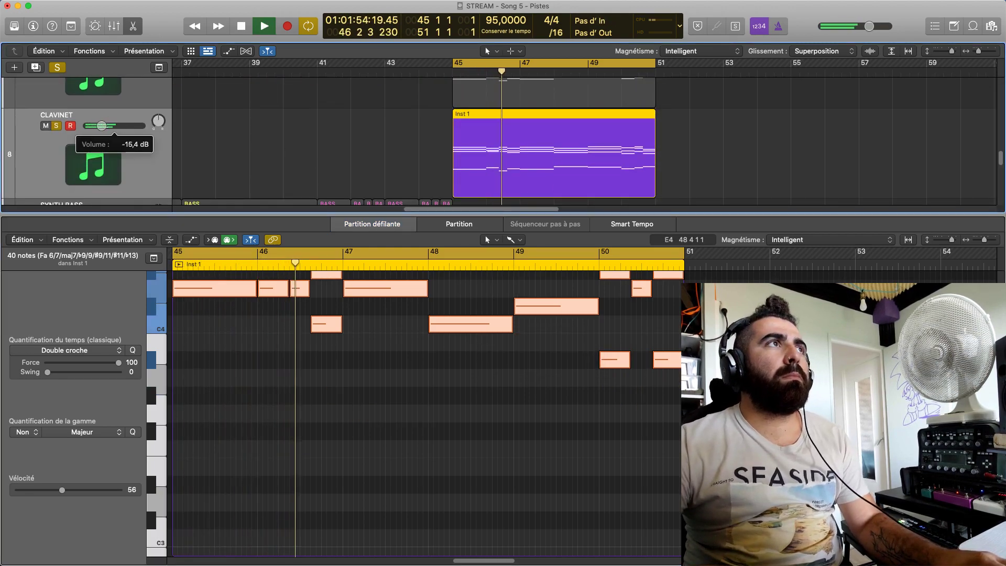
Play CLAVINET together with MKS 20 again and examine the lowest notes of the CLAVINET region
{"action": "scroll", "coordinate": [97, 125], "scroll_direction": "up", "scroll_amount": 2}
{"action": "scroll", "coordinate": [78, 138], "scroll_direction": "down", "scroll_amount": 1}
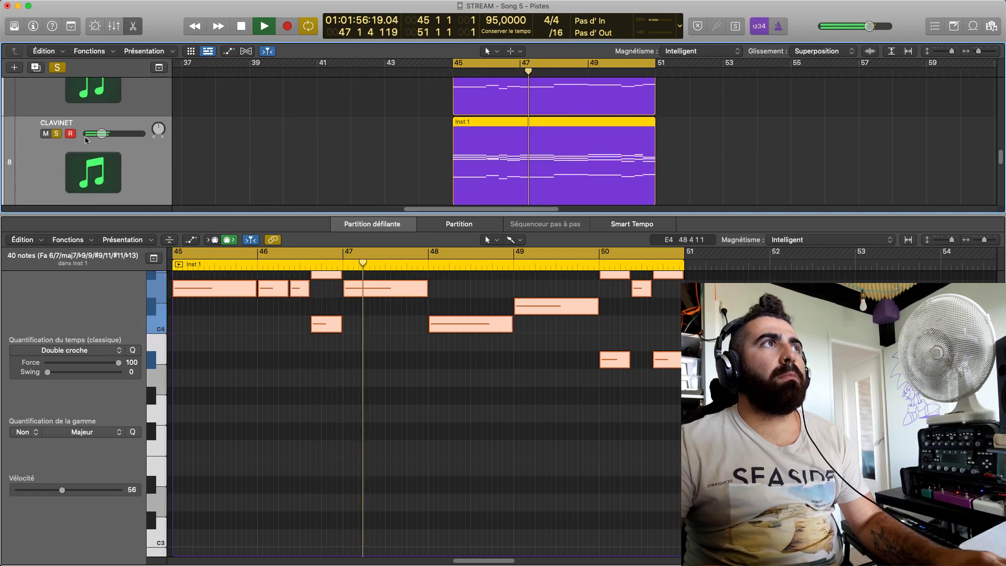
{"action": "scroll", "coordinate": [462, 414], "scroll_direction": "down", "scroll_amount": 10}
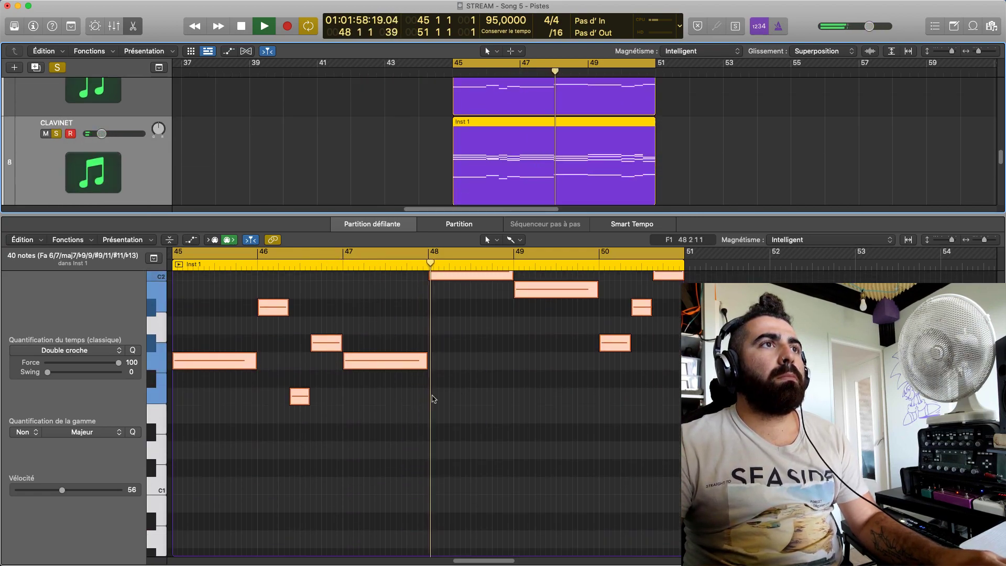
{"action": "key", "text": "space"}
{"action": "key", "text": "super+shift+a"}
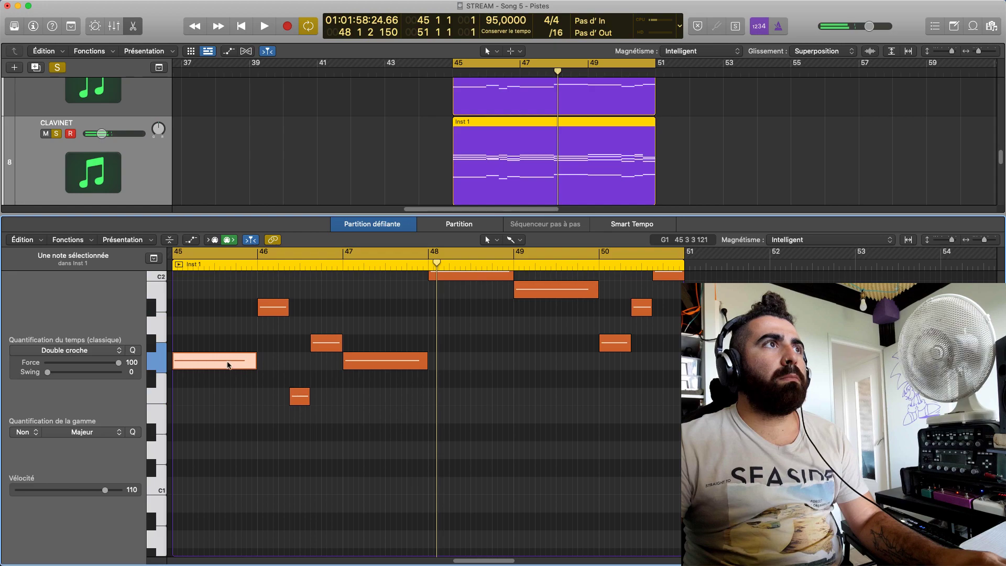
Select CLAVINET's upper chord notes above the bass line, lower them by one octave and replay from bar 45
{"action": "scroll", "coordinate": [328, 398], "scroll_direction": "up", "scroll_amount": 10}
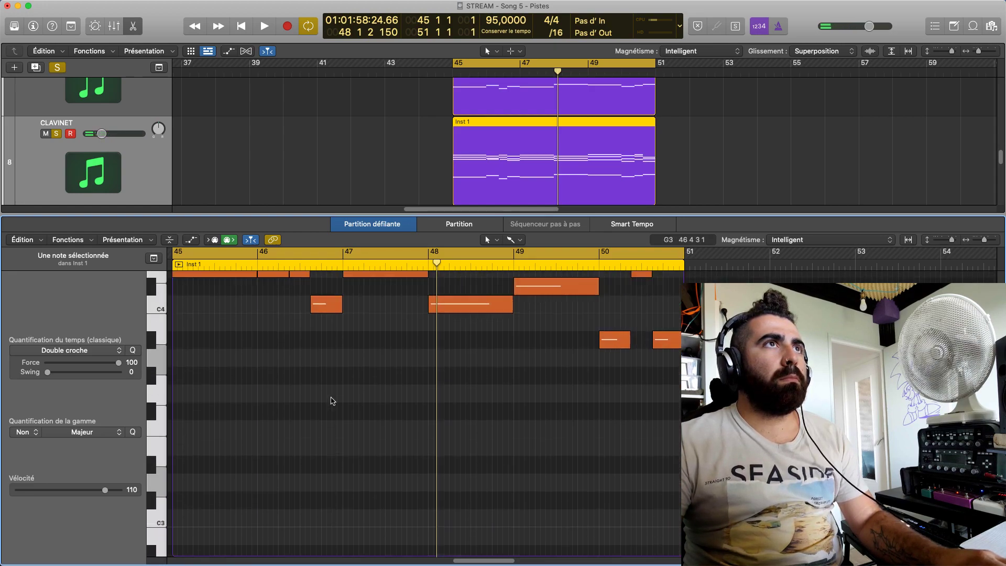
{"action": "key", "text": "space"}
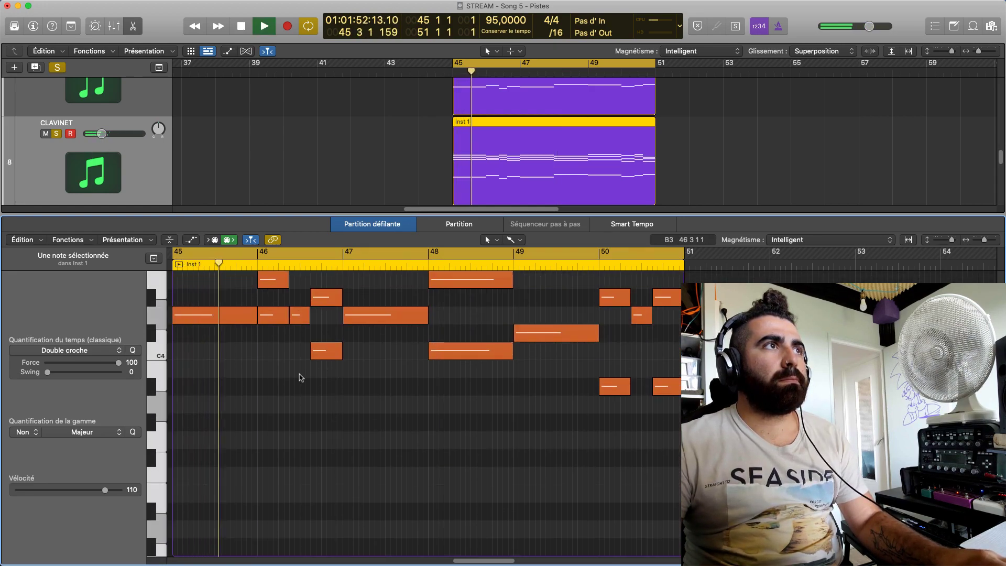
{"action": "scroll", "coordinate": [299, 377], "scroll_direction": "down", "scroll_amount": 3}
{"action": "scroll", "coordinate": [300, 378], "scroll_direction": "up", "scroll_amount": 4}
{"action": "left_click_drag", "start_coordinate": [667, 522], "coordinate": [178, 272]}
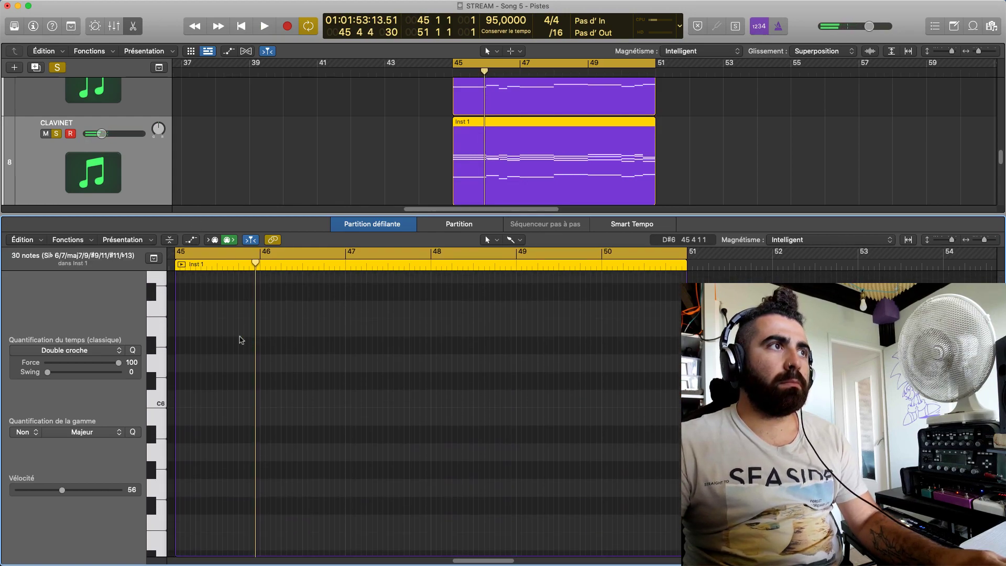
{"action": "scroll", "coordinate": [237, 339], "scroll_direction": "down", "scroll_amount": 5}
{"action": "mouse_move", "coordinate": [229, 416]}
{"action": "left_mouse_down"}
{"action": "mouse_move", "coordinate": [229, 530]}
{"action": "mouse_move", "coordinate": [227, 407]}
{"action": "left_mouse_up"}
{"action": "key", "text": "space"}
{"action": "scroll", "coordinate": [245, 459], "scroll_direction": "down", "scroll_amount": 3}
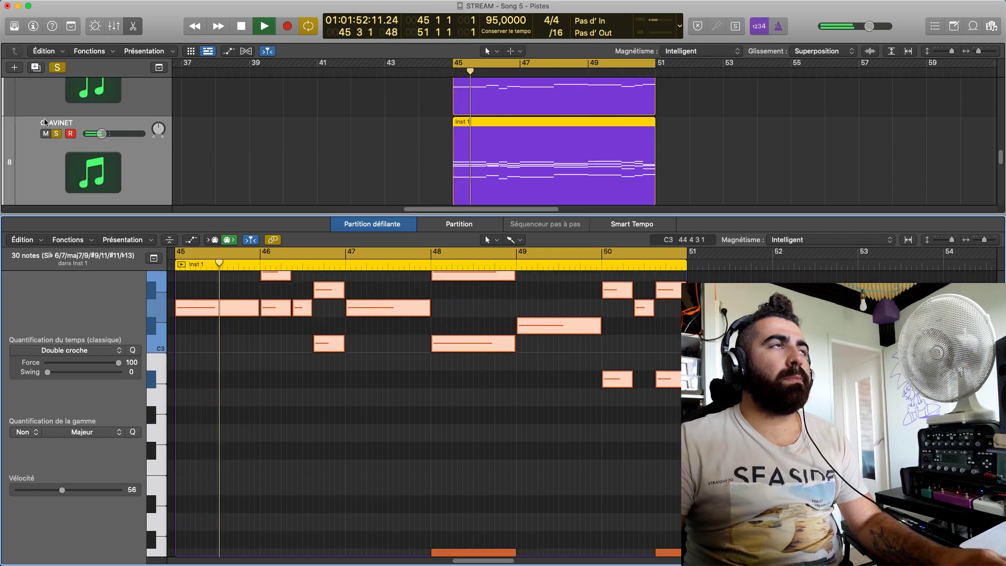
Raise CLAVINET's volume to -8.8 dB, mute MKS 20 and play CLAVINET alone from bar 45
{"action": "left_click_drag", "start_coordinate": [86, 135], "coordinate": [110, 134]}
{"action": "scroll", "coordinate": [59, 97], "scroll_direction": "up", "scroll_amount": 2}
{"action": "key", "text": "space"}
{"action": "left_click", "coordinate": [56, 96]}
{"action": "key", "text": "space"}
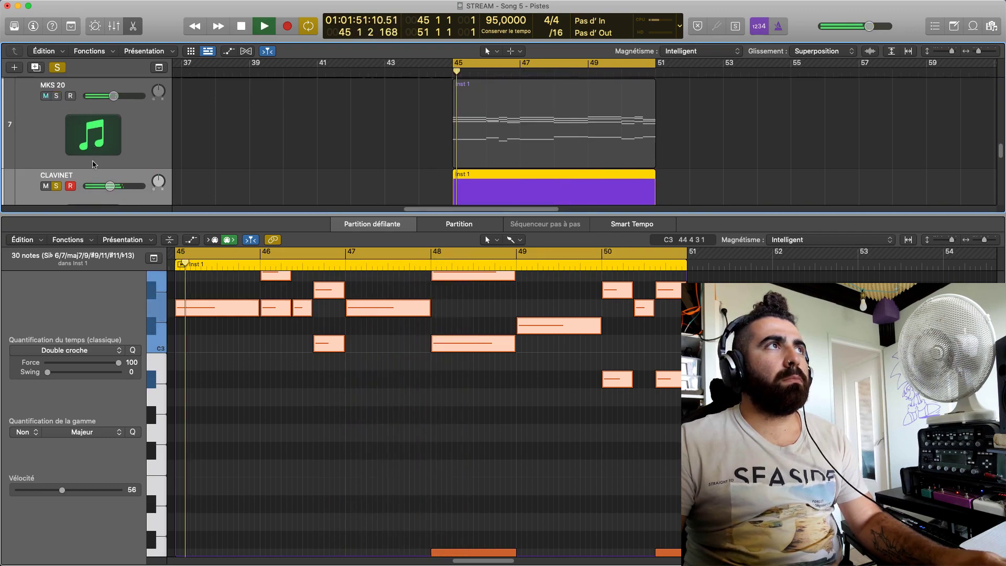
{"action": "scroll", "coordinate": [367, 416], "scroll_direction": "down", "scroll_amount": 2}
{"action": "scroll", "coordinate": [367, 417], "scroll_direction": "down", "scroll_amount": 4}
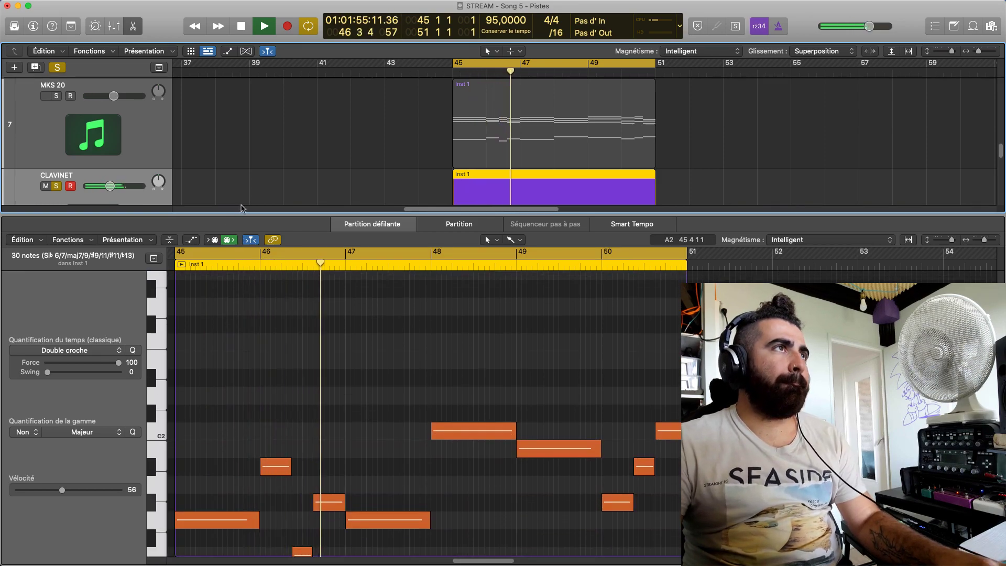
Open CLAVINET's Keyscape instrument through the mixer, try the Toy Piano - Saucer Bell Wash patch and close the window
{"action": "key", "text": "x"}
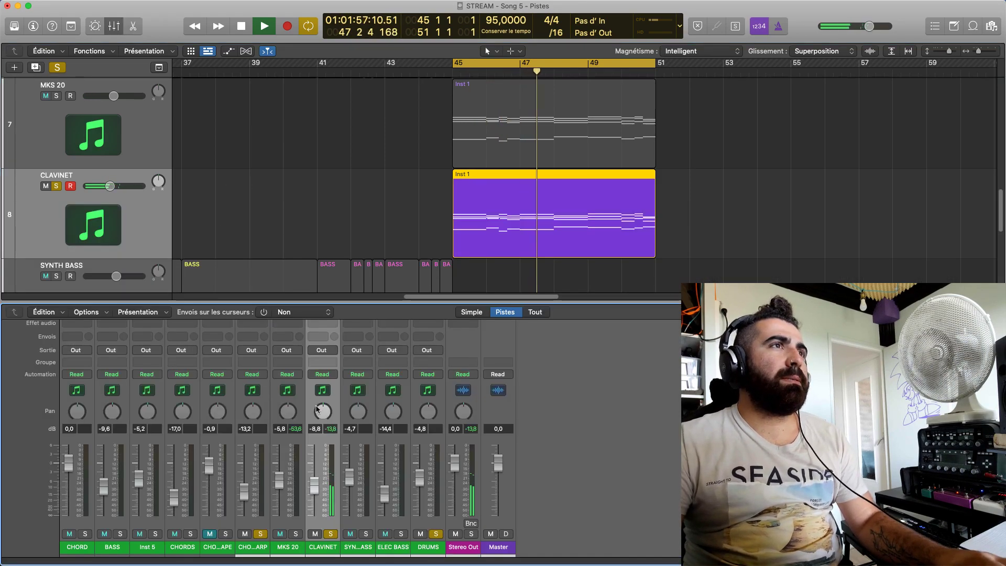
{"action": "scroll", "coordinate": [317, 408], "scroll_direction": "up", "scroll_amount": 3}
{"action": "left_click", "coordinate": [323, 390]}
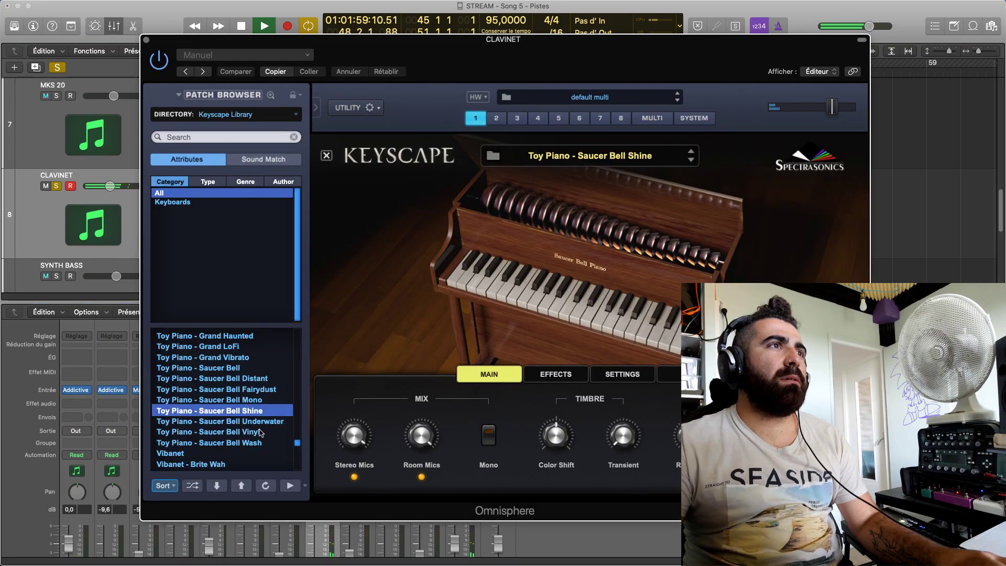
{"action": "scroll", "coordinate": [264, 438], "scroll_direction": "up", "scroll_amount": 6}
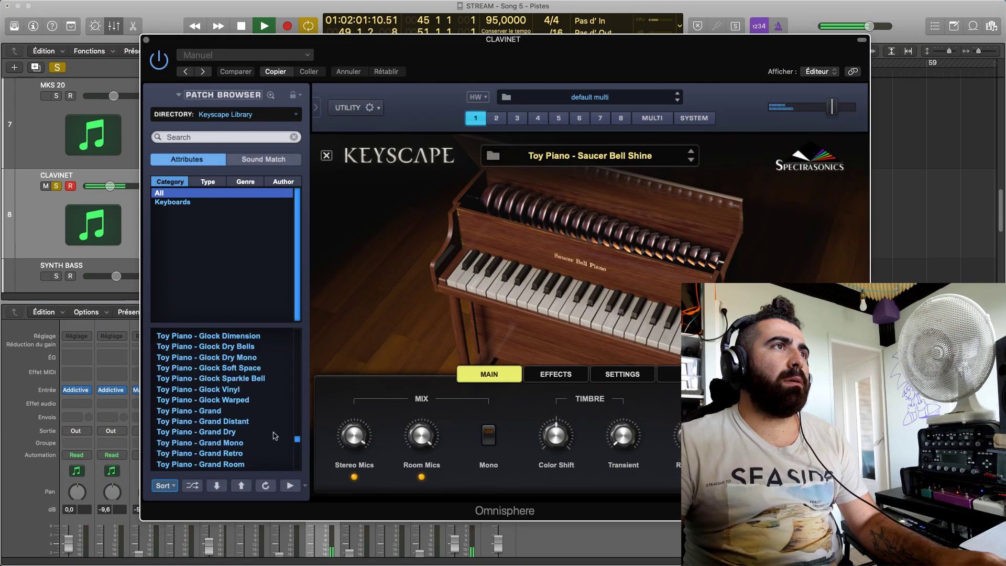
{"action": "mouse_move", "coordinate": [295, 438]}
{"action": "left_mouse_down"}
{"action": "mouse_move", "coordinate": [294, 469]}
{"action": "mouse_move", "coordinate": [290, 442]}
{"action": "left_mouse_up"}
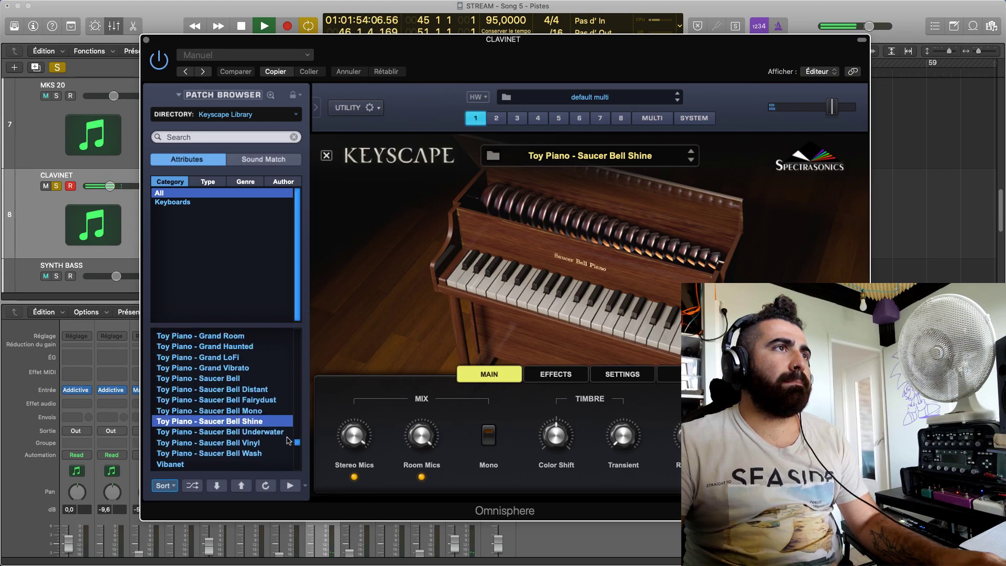
{"action": "left_click", "coordinate": [256, 454]}
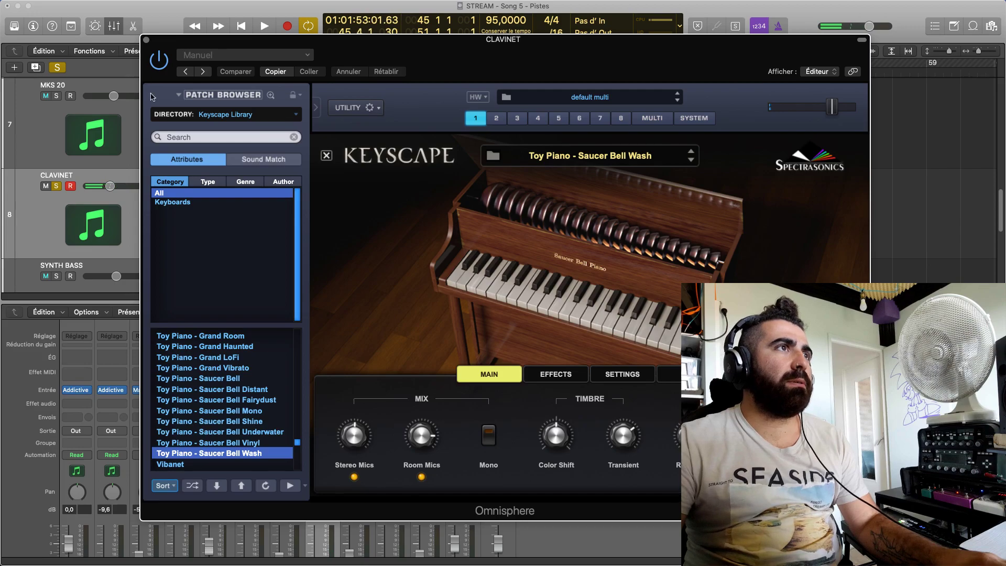
{"action": "left_click", "coordinate": [147, 40]}
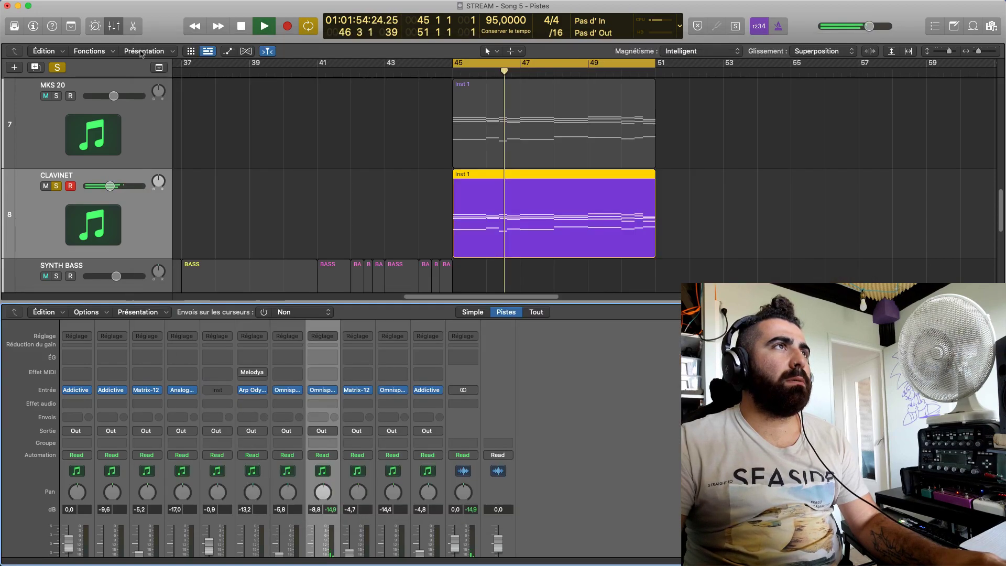
Unmute and solo MKS 20, and lower CLAVINET's volume to -12.4 dB during playback
{"action": "left_click", "coordinate": [45, 96]}
{"action": "left_click", "coordinate": [56, 96]}
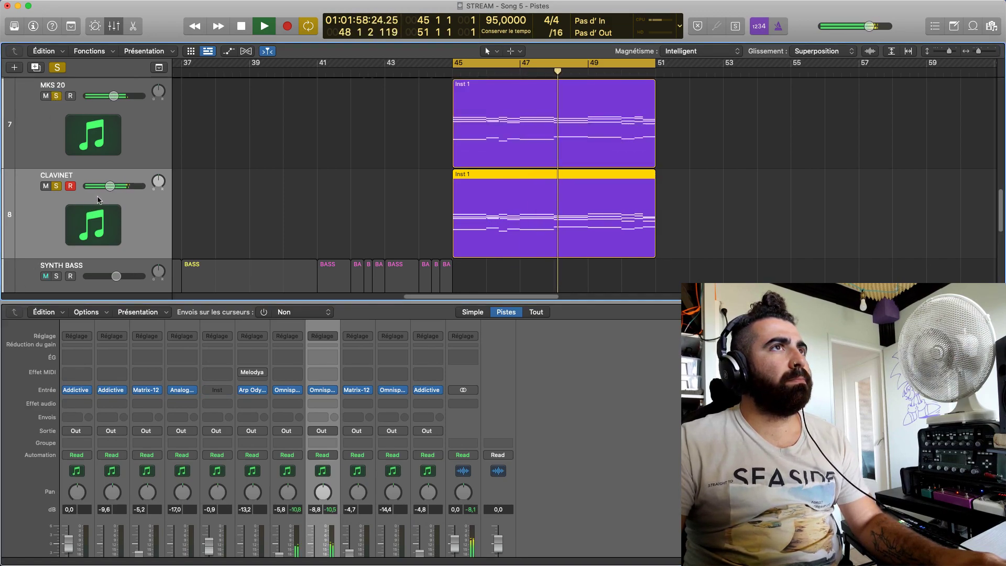
{"action": "left_click_drag", "start_coordinate": [114, 188], "coordinate": [107, 188]}
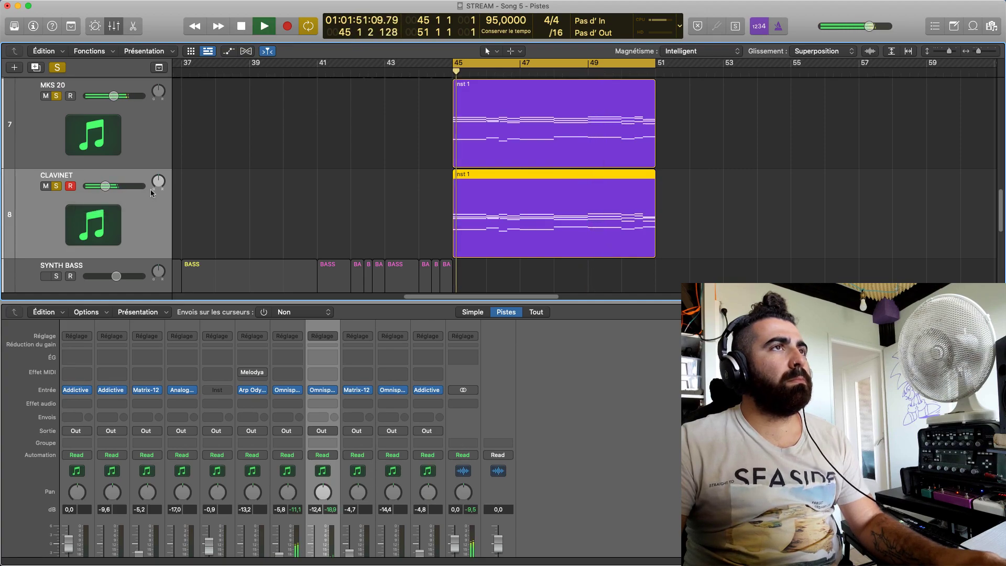
Browse CLAVINET's Keyscape patch list for another sound, close the instrument window and replay both tracks
{"action": "left_click", "coordinate": [324, 392]}
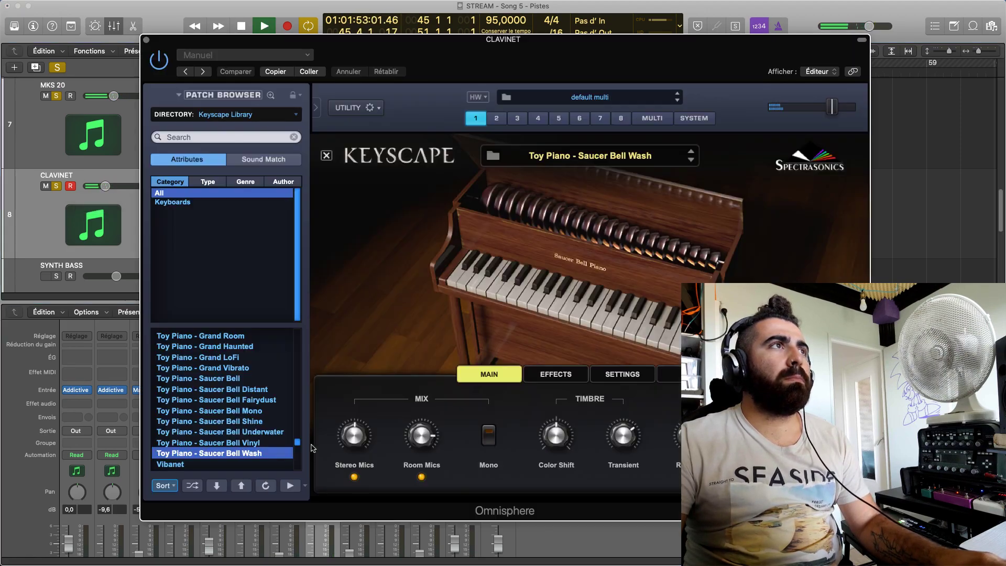
{"action": "scroll", "coordinate": [261, 428], "scroll_direction": "up", "scroll_amount": 10}
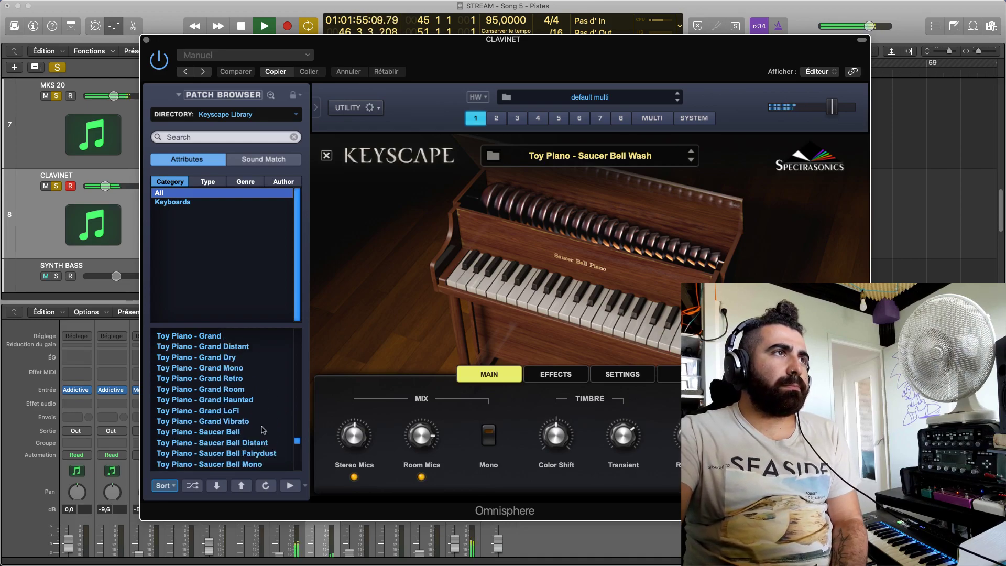
{"action": "scroll", "coordinate": [262, 431], "scroll_direction": "up", "scroll_amount": 10}
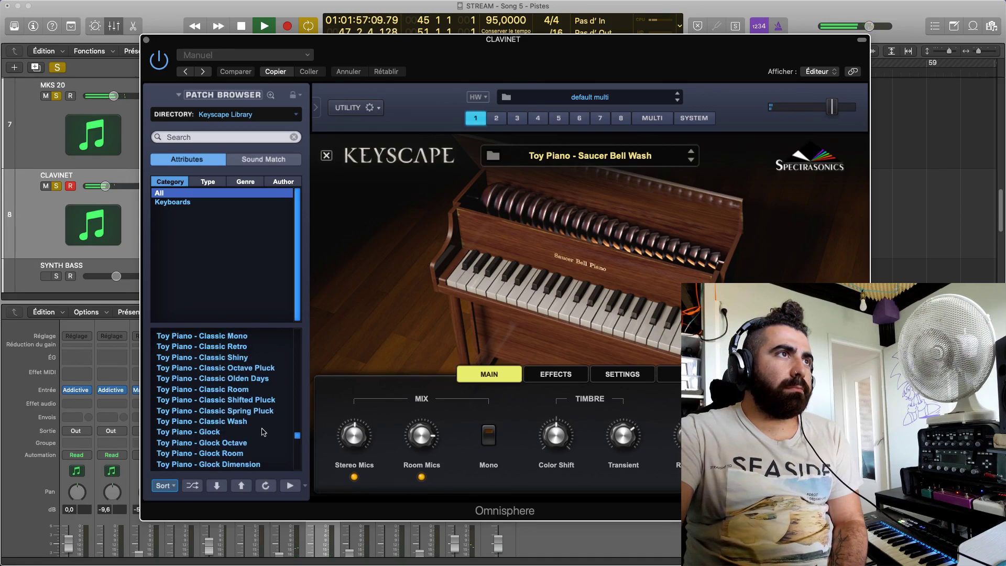
{"action": "scroll", "coordinate": [272, 433], "scroll_direction": "up", "scroll_amount": 2}
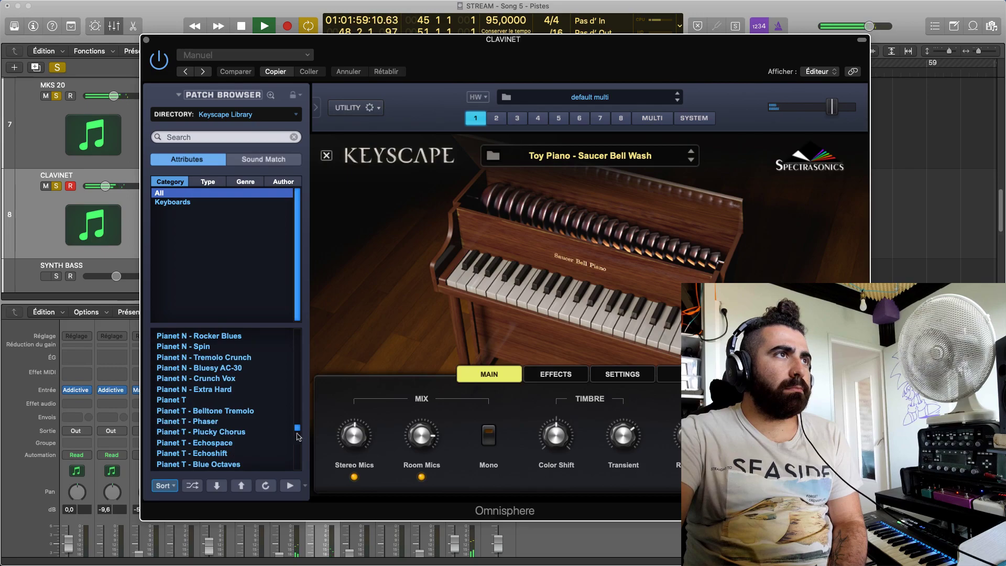
{"action": "left_click", "coordinate": [148, 40]}
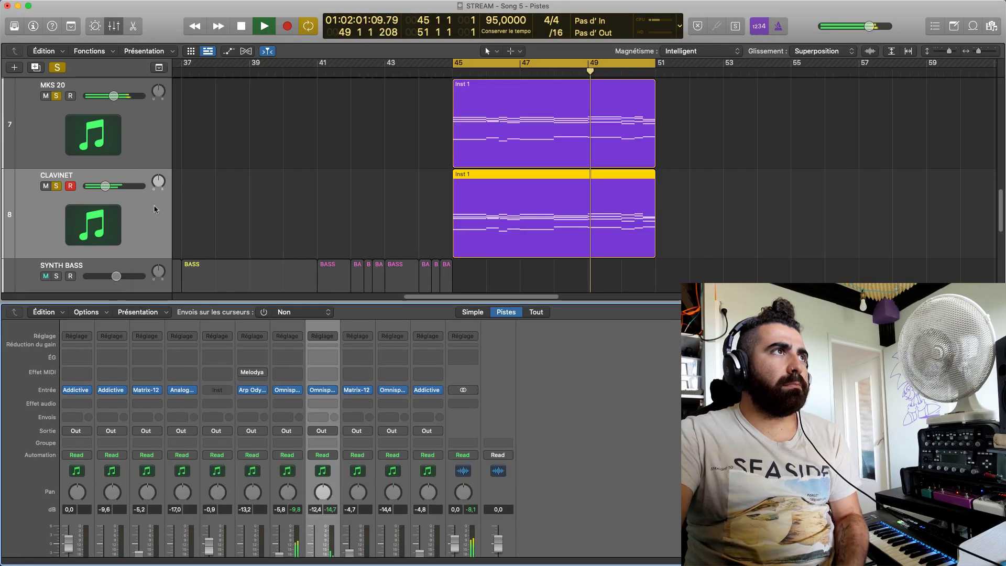
{"action": "key", "text": "space"}
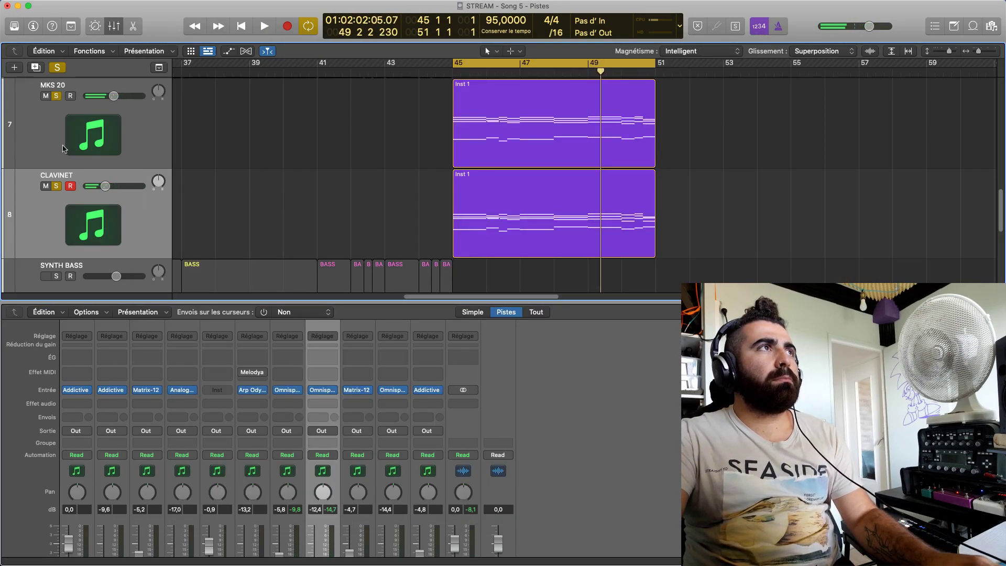
{"action": "key", "text": "space"}
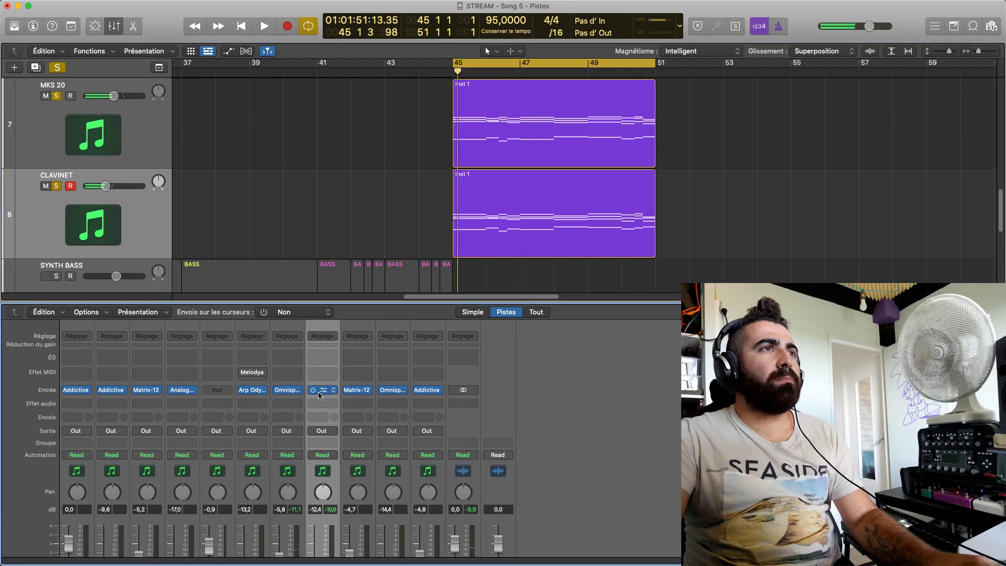
Reload the Toy Piano - Saucer Bell Shine patch in CLAVINET's instrument and play both tracks from bar 45
{"action": "left_click", "coordinate": [321, 391]}
{"action": "mouse_move", "coordinate": [299, 430]}
{"action": "left_mouse_down"}
{"action": "mouse_move", "coordinate": [301, 457]}
{"action": "mouse_move", "coordinate": [301, 412]}
{"action": "mouse_move", "coordinate": [300, 443]}
{"action": "left_mouse_up"}
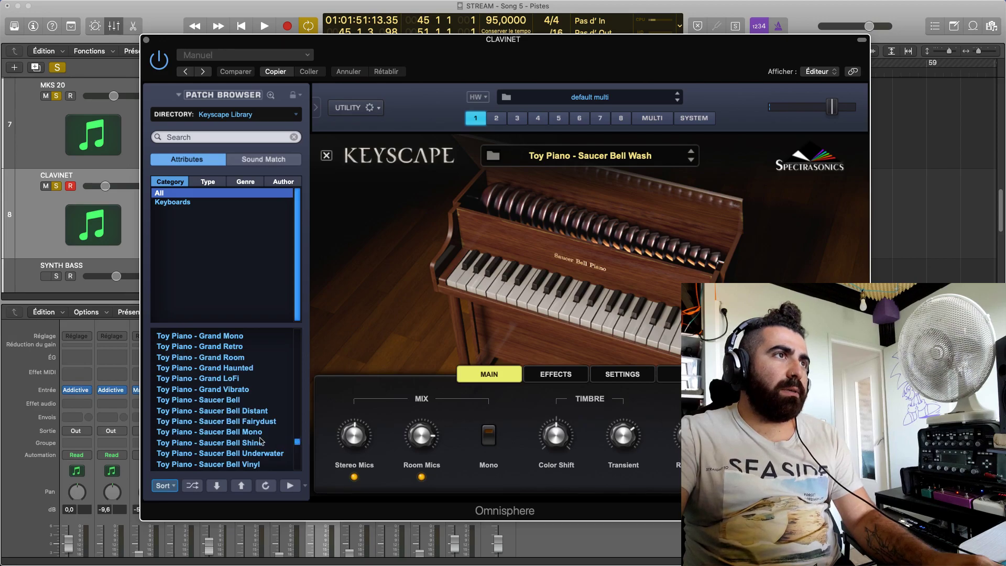
{"action": "left_click", "coordinate": [275, 444]}
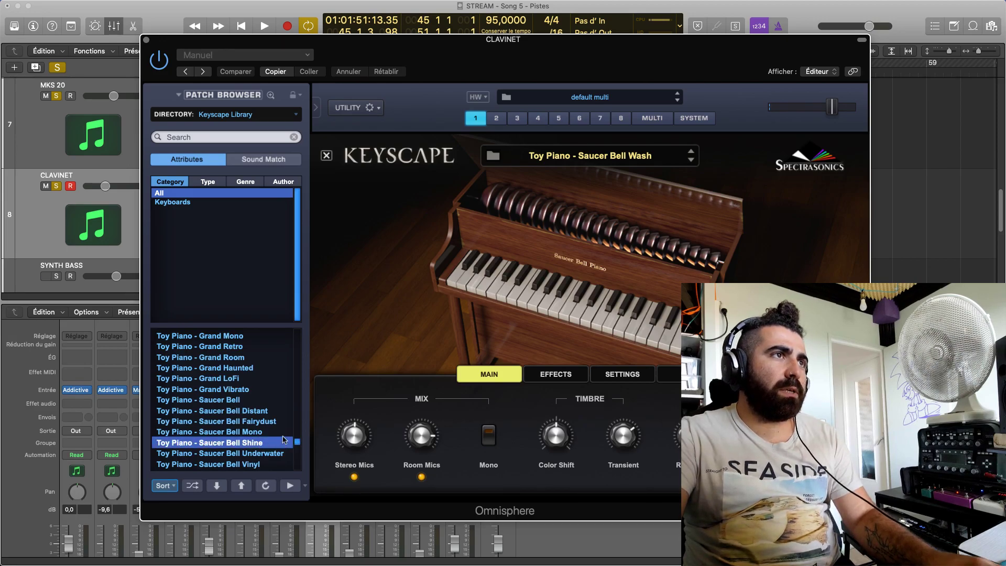
{"action": "key", "text": "space"}
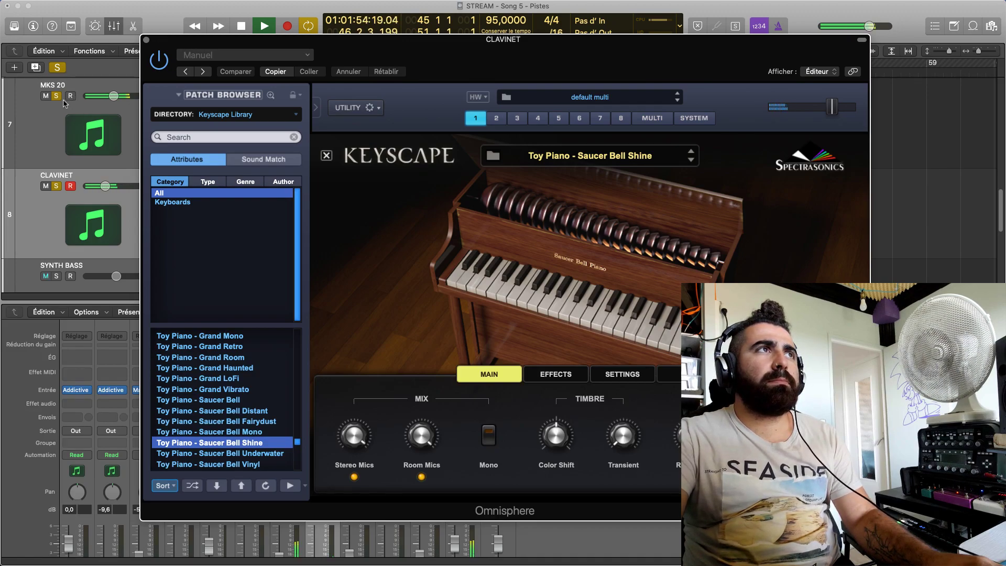
Close the CLAVINET instrument window and lower the track's volume to -16.6 dB during playback
{"action": "left_click_drag", "start_coordinate": [344, 45], "coordinate": [366, 50]}
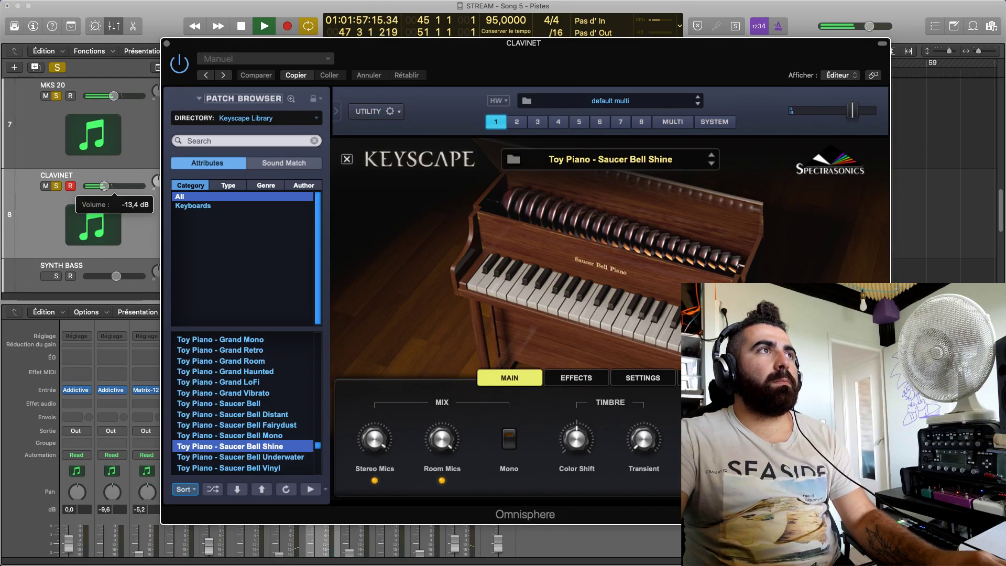
{"action": "left_click_drag", "start_coordinate": [103, 186], "coordinate": [99, 189]}
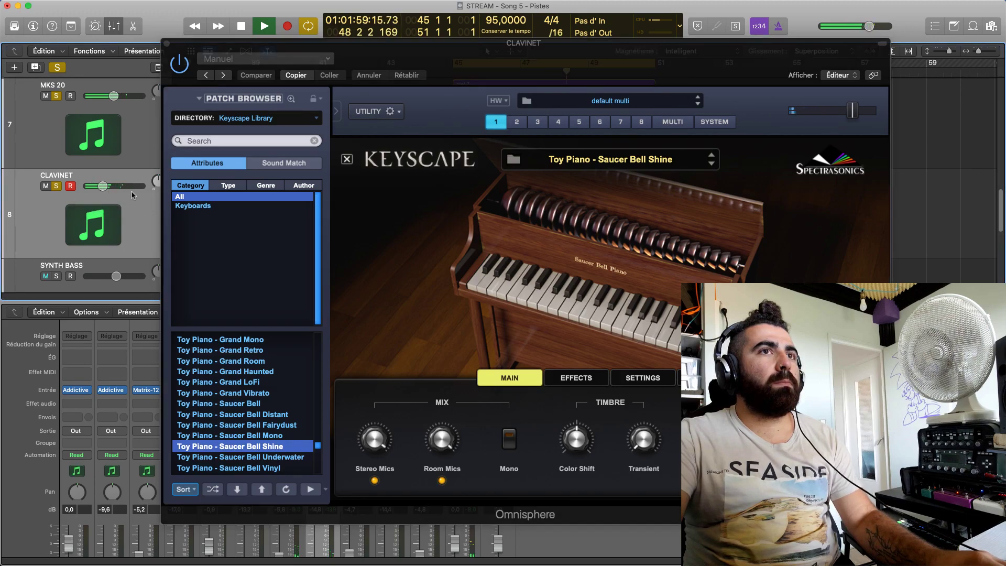
{"action": "left_click", "coordinate": [166, 44]}
{"action": "left_click_drag", "start_coordinate": [103, 186], "coordinate": [100, 186]}
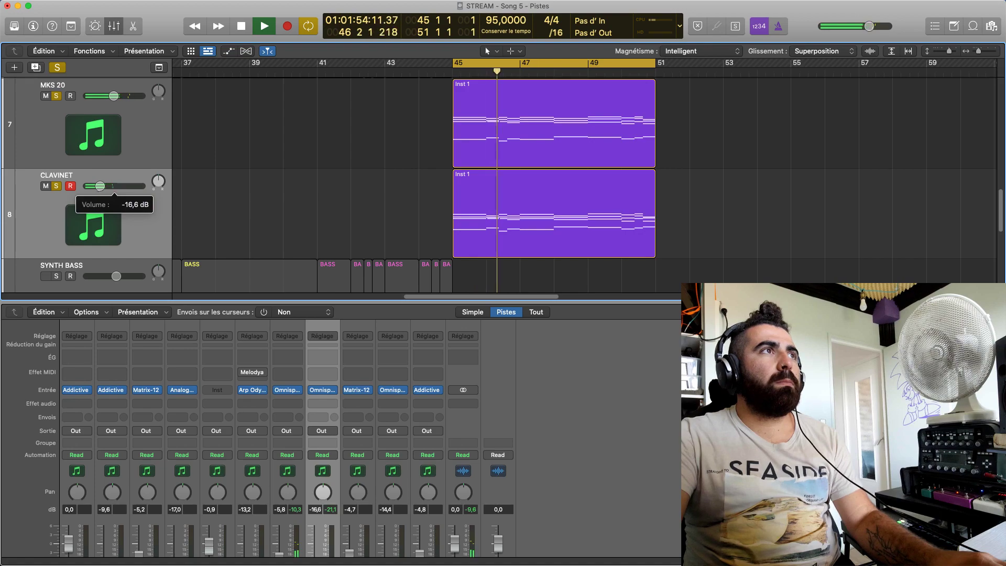
Solo the ELEC BASS track during playback to hear it with MKS 20 and CLAVINET
{"action": "scroll", "coordinate": [325, 191], "scroll_direction": "up", "scroll_amount": 4}
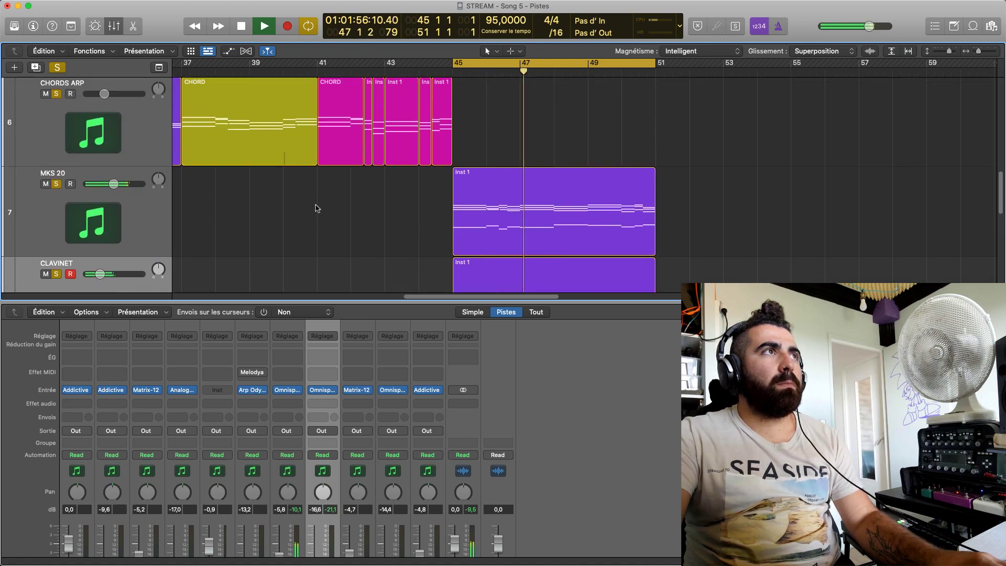
{"action": "scroll", "coordinate": [250, 156], "scroll_direction": "down", "scroll_amount": 5}
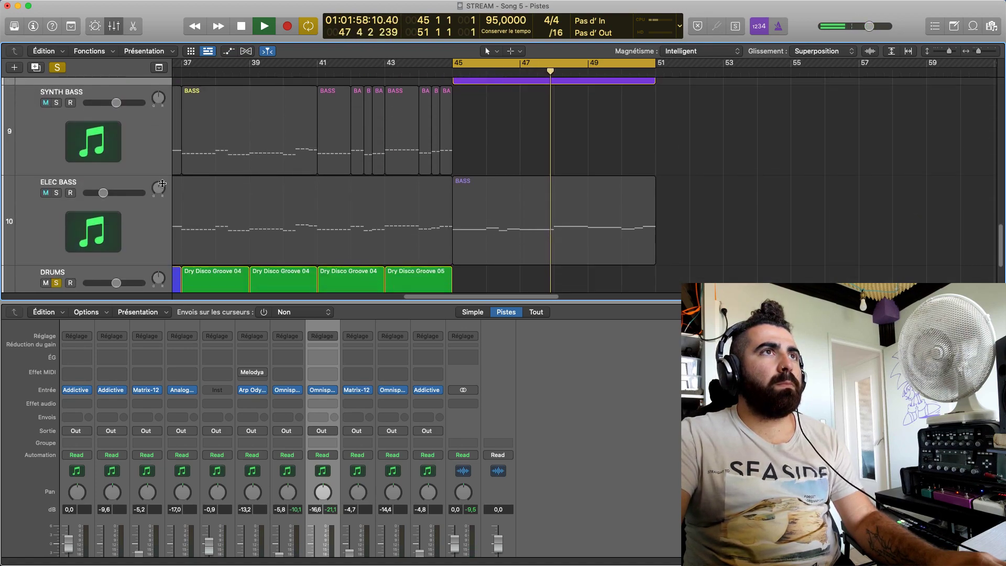
{"action": "left_click", "coordinate": [57, 193]}
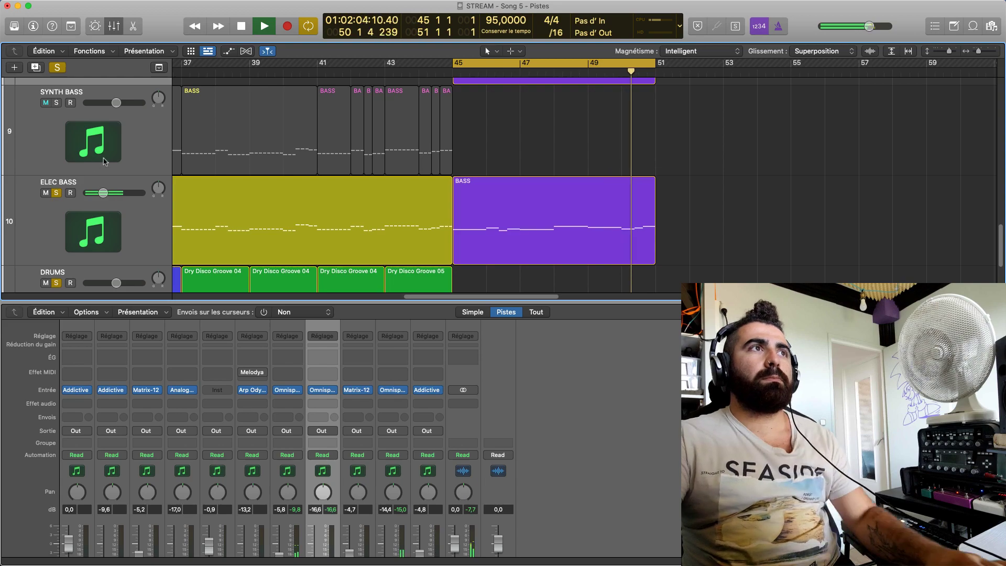
Copy the bar 45 BASS region from ELEC BASS to SYNTH BASS and play it with SYNTH BASS soloed instead of ELEC BASS
{"action": "scroll", "coordinate": [569, 199], "scroll_direction": "down", "scroll_amount": 1}
{"action": "key", "text": "space"}
{"action": "left_click_drag", "start_coordinate": [569, 199], "coordinate": [531, 160]}
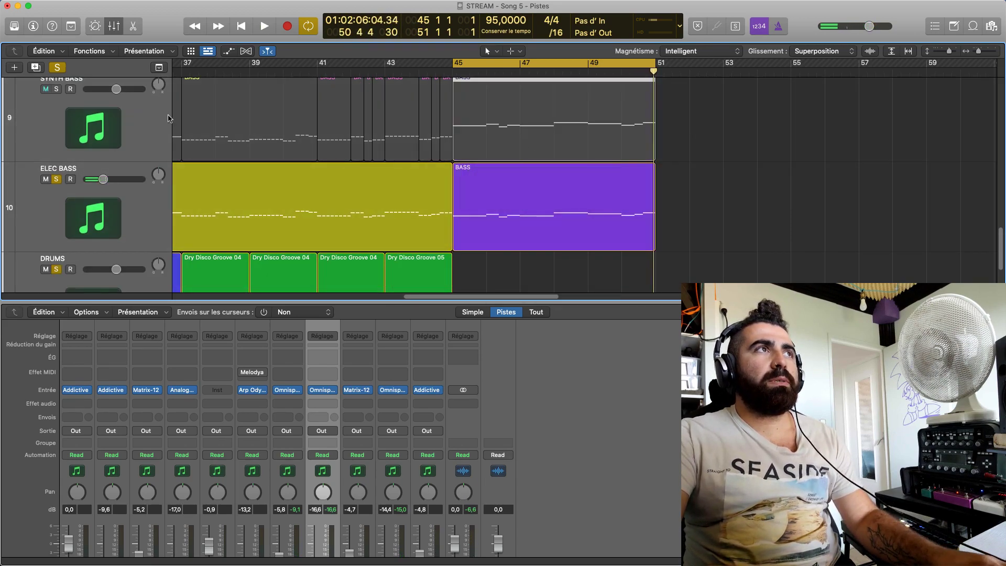
{"action": "left_click", "coordinate": [55, 90]}
{"action": "left_click", "coordinate": [56, 179]}
{"action": "key", "text": "space"}
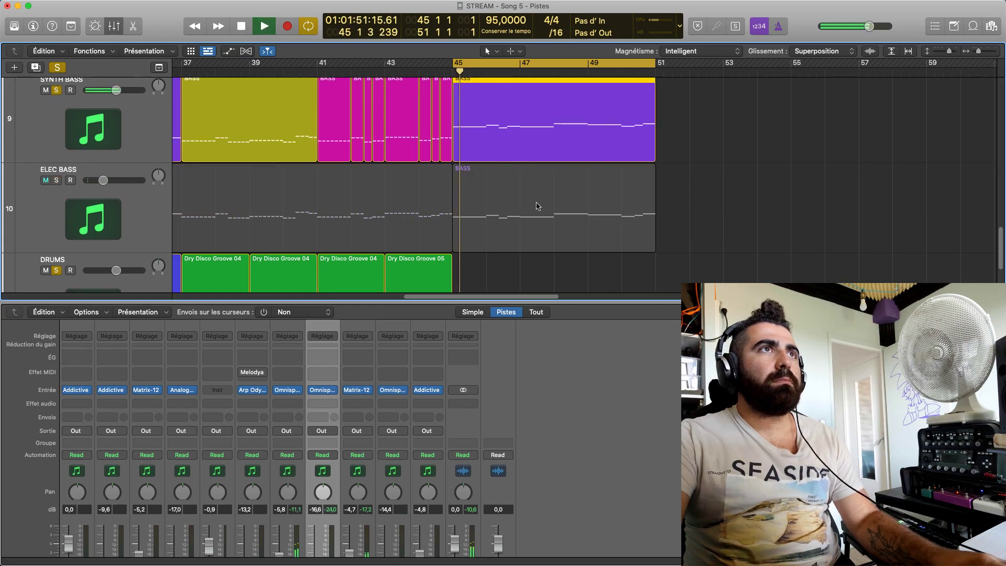
Transpose all notes of SYNTH BASS's bar 45 region down two octaves in the piano roll and play the result
{"action": "scroll", "coordinate": [532, 173], "scroll_direction": "up", "scroll_amount": 2}
{"action": "double_click", "coordinate": [531, 168]}
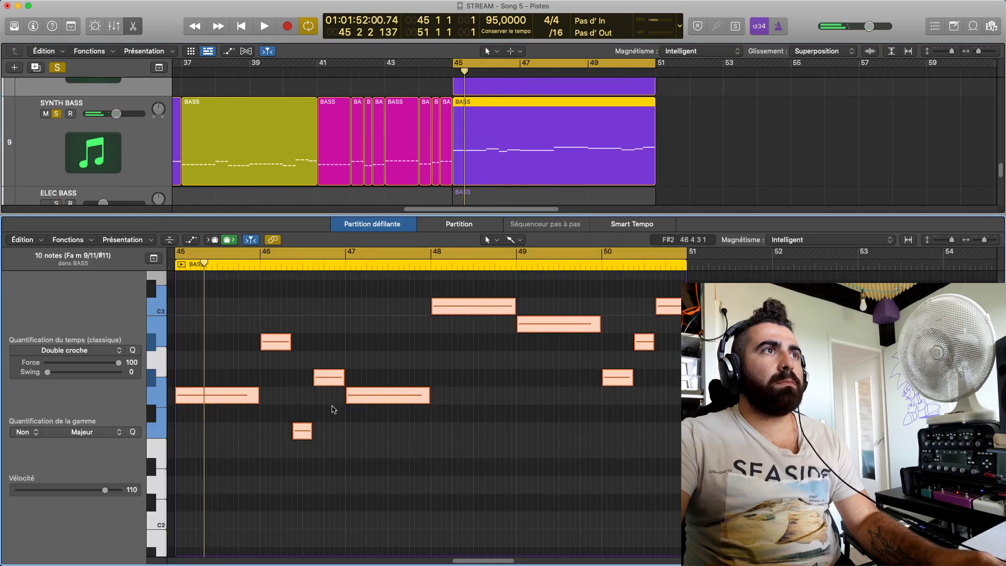
{"action": "scroll", "coordinate": [332, 409], "scroll_direction": "down", "scroll_amount": 5}
{"action": "left_click_drag", "start_coordinate": [361, 301], "coordinate": [359, 513]}
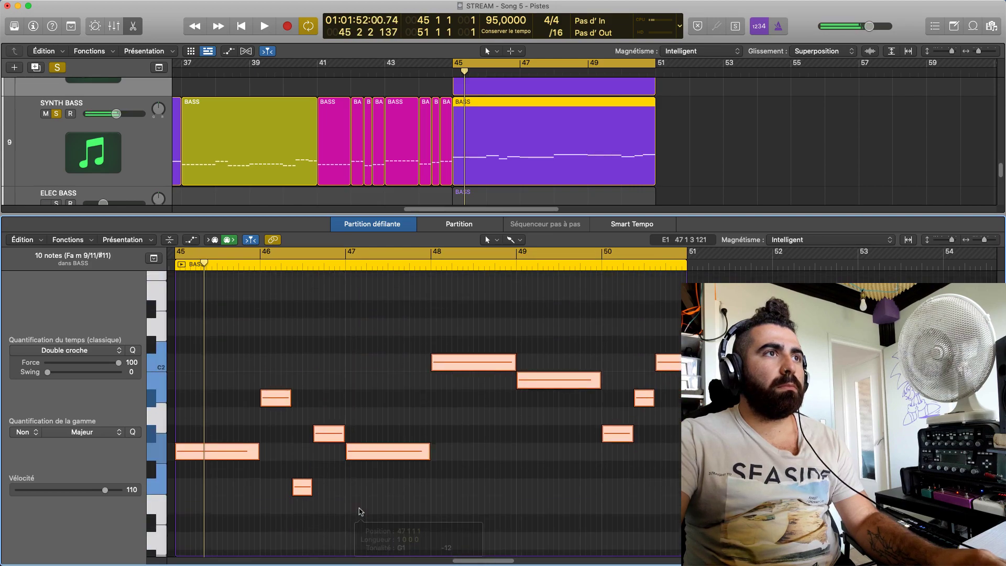
{"action": "scroll", "coordinate": [359, 513], "scroll_direction": "down", "scroll_amount": 5}
{"action": "left_click_drag", "start_coordinate": [367, 329], "coordinate": [370, 534]}
{"action": "key", "text": "space"}
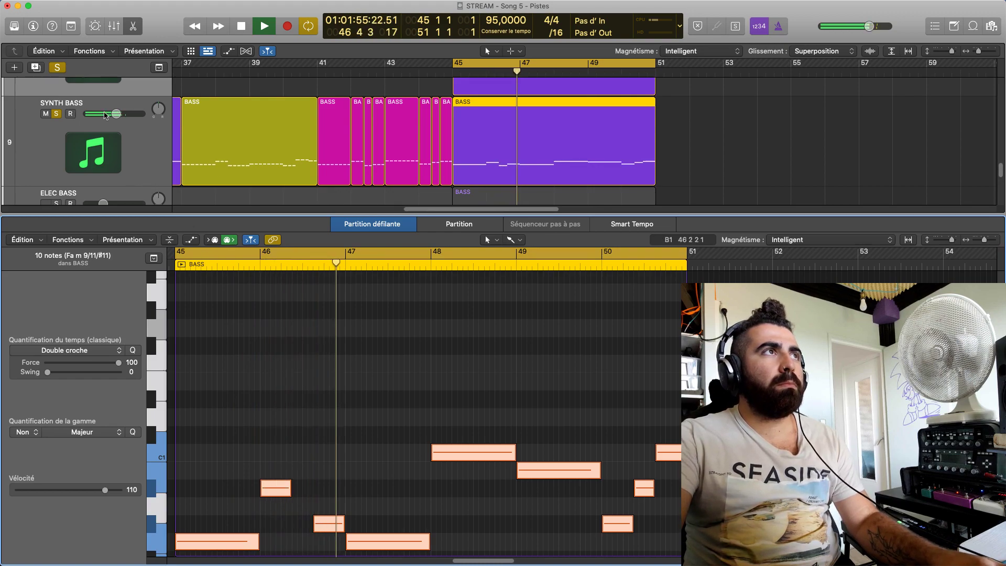
Close the note editor and solo ELEC BASS alongside SYNTH BASS
{"action": "key", "text": "e"}
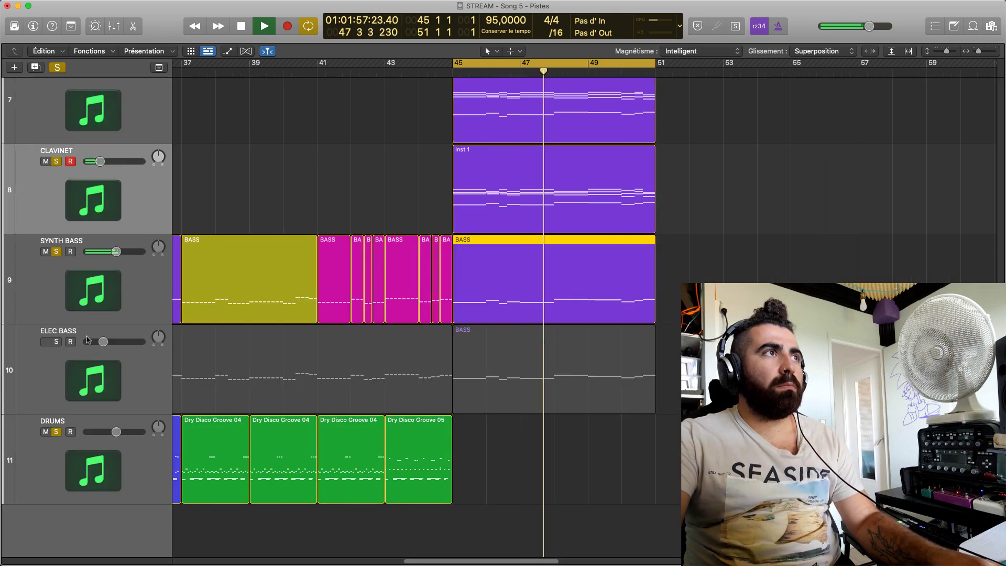
{"action": "left_click", "coordinate": [57, 342]}
{"action": "left_click", "coordinate": [57, 342]}
{"action": "left_click", "coordinate": [57, 341]}
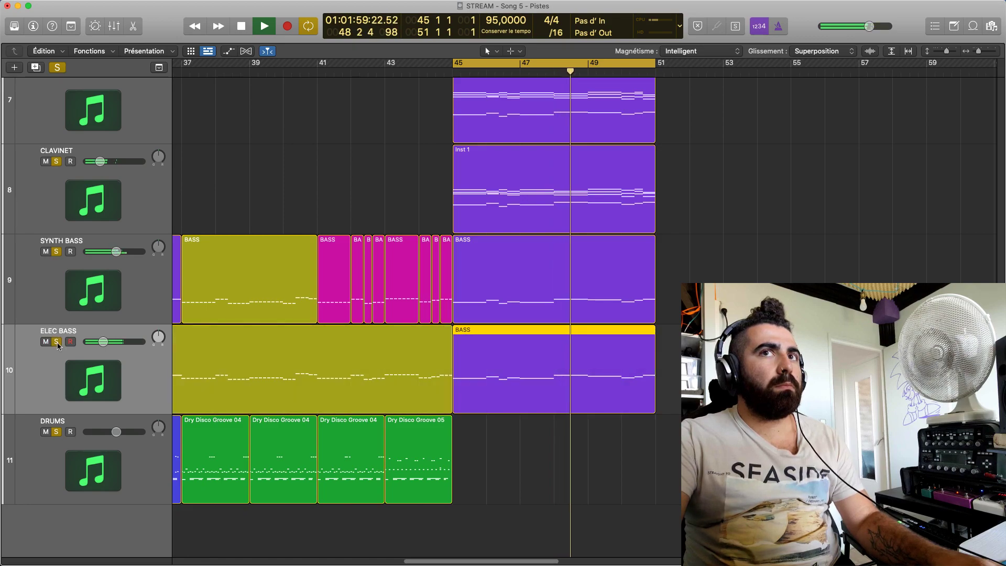
Turn off solo on CLAVINET and MKS 20 and replay the two basses from bar 45
{"action": "left_click", "coordinate": [56, 161]}
{"action": "scroll", "coordinate": [56, 161], "scroll_direction": "up", "scroll_amount": 1}
{"action": "left_click", "coordinate": [56, 94]}
{"action": "key", "text": "Return"}
Compare the basses by toggling the ELEC BASS and SYNTH BASS solos, lower ELEC BASS's volume to -17.2 dB and stop playback
{"action": "left_click", "coordinate": [56, 365]}
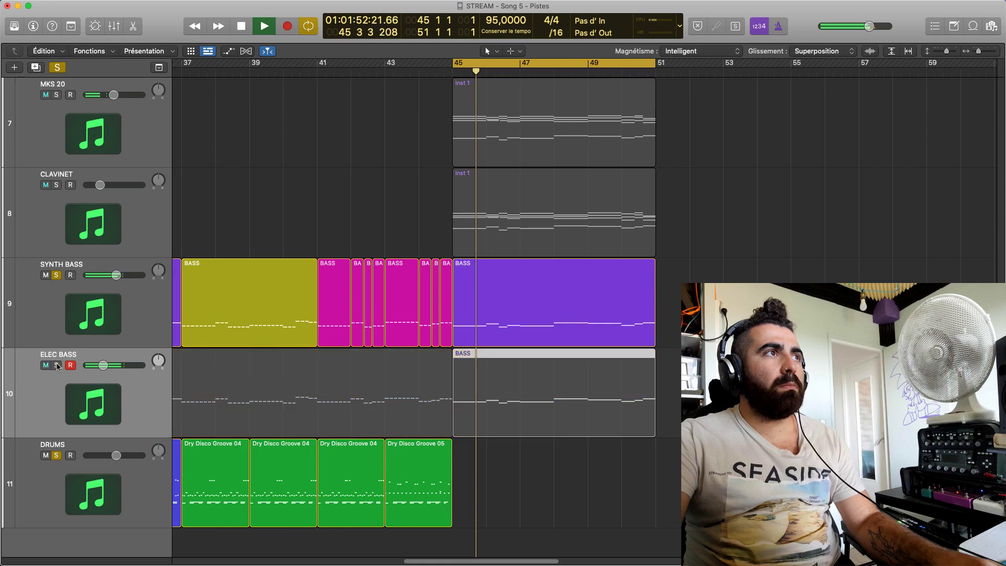
{"action": "left_click", "coordinate": [56, 366]}
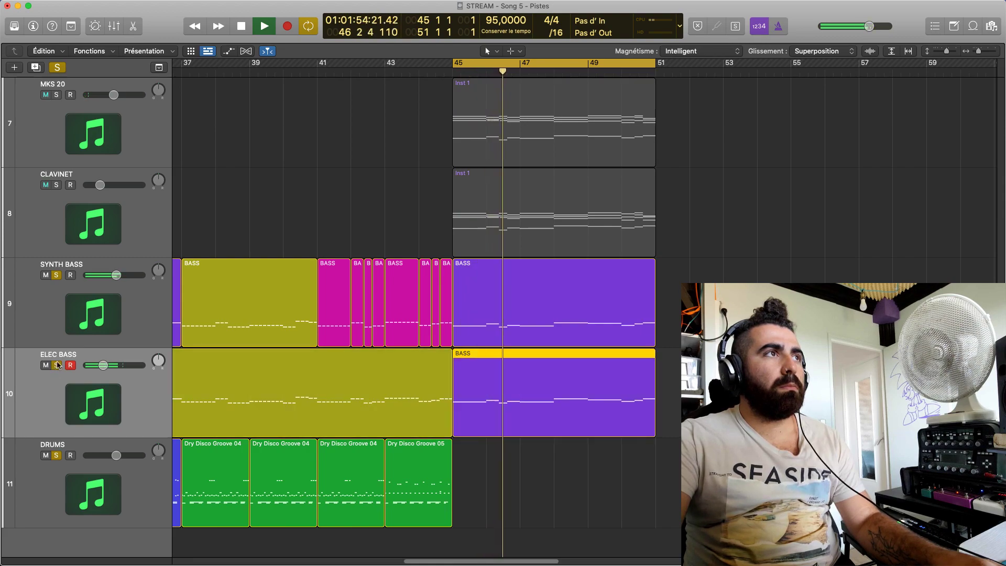
{"action": "left_click", "coordinate": [56, 275]}
{"action": "left_click", "coordinate": [57, 275]}
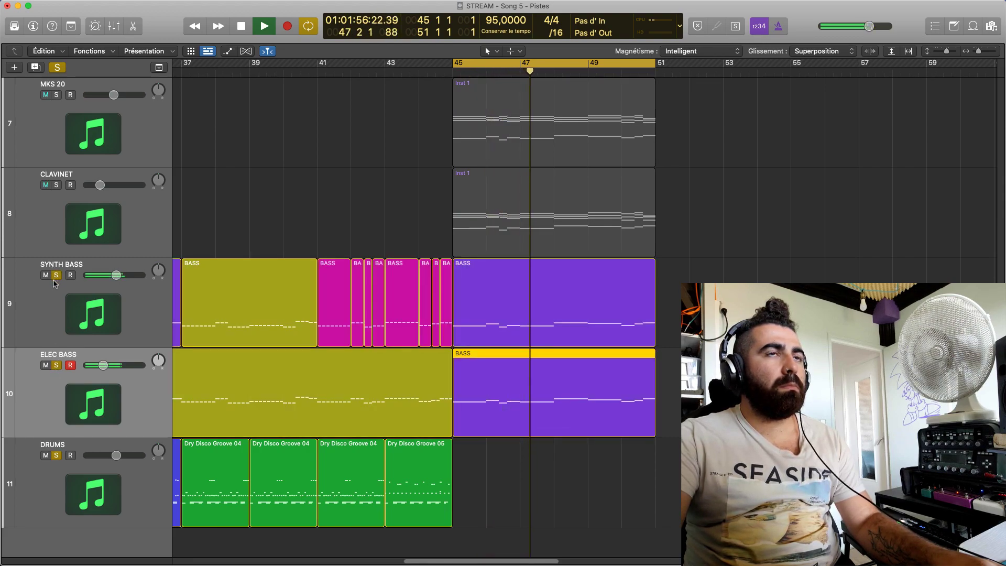
{"action": "left_click_drag", "start_coordinate": [104, 365], "coordinate": [100, 365]}
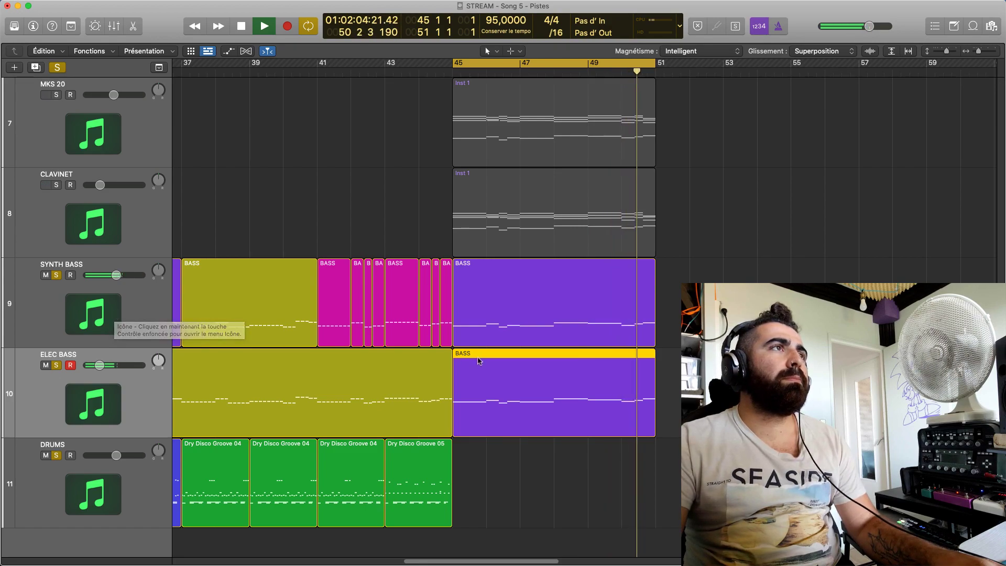
{"action": "key", "text": "space"}
Move the bar 45 BASS region onto a duplicate of the SYNTH BASS track and delete ELEC BASS's region at bar 45
{"action": "left_click", "coordinate": [116, 310]}
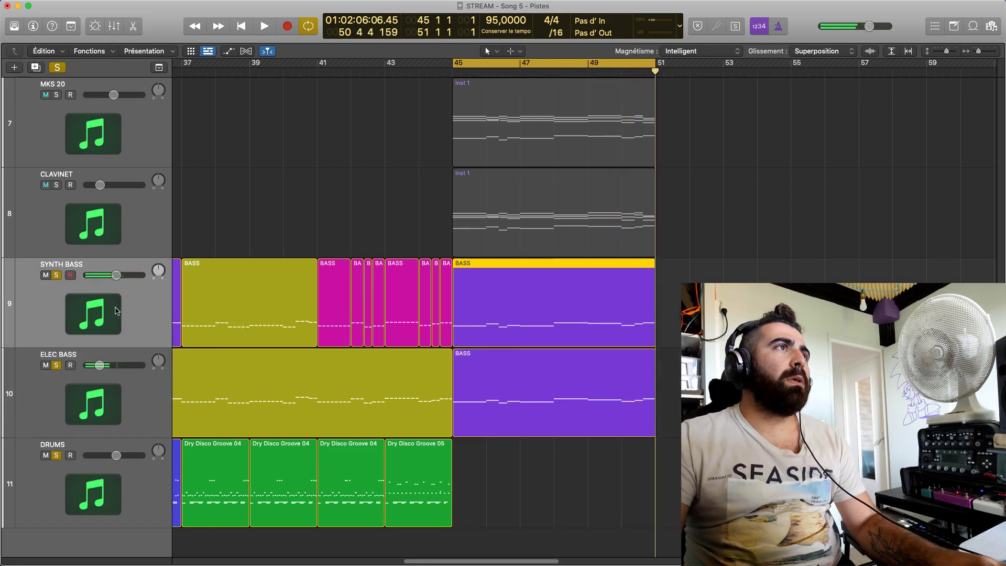
{"action": "key", "text": "super+d"}
{"action": "left_click_drag", "start_coordinate": [543, 324], "coordinate": [543, 398]}
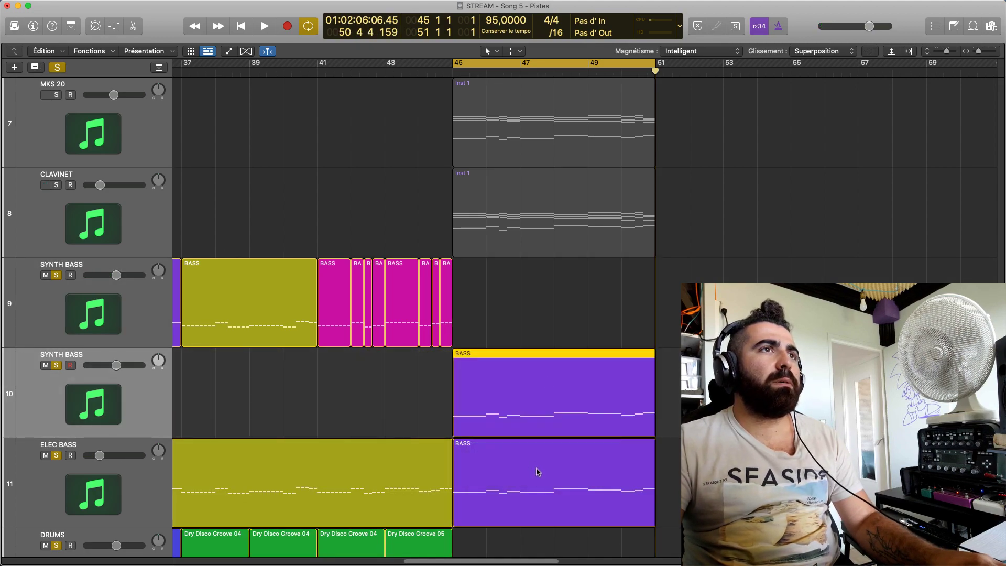
{"action": "left_click", "coordinate": [539, 473]}
{"action": "key", "text": "Delete"}
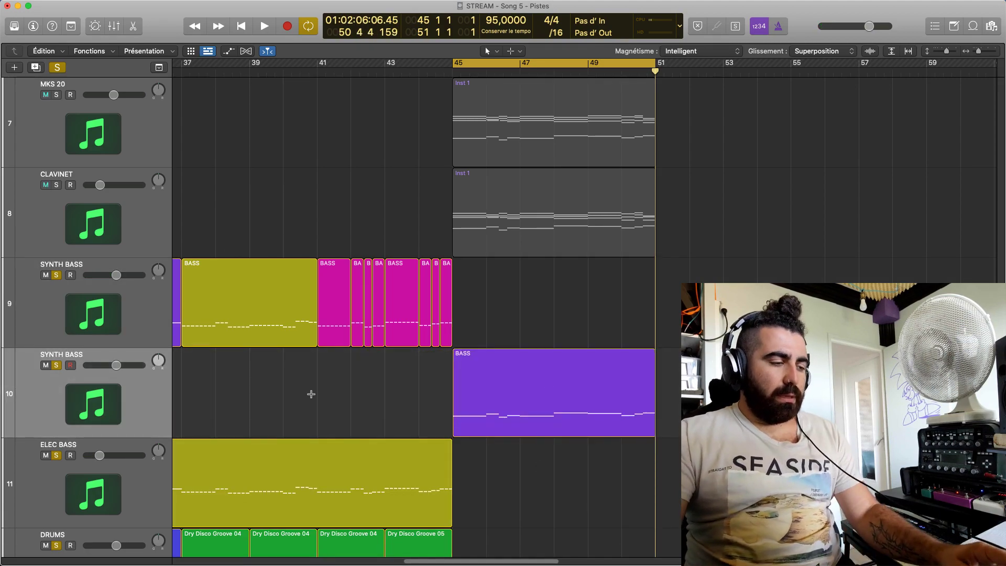
Show the mixer and open the instrument plug-in list for the duplicated SYNTH BASS track
{"action": "key", "text": "x"}
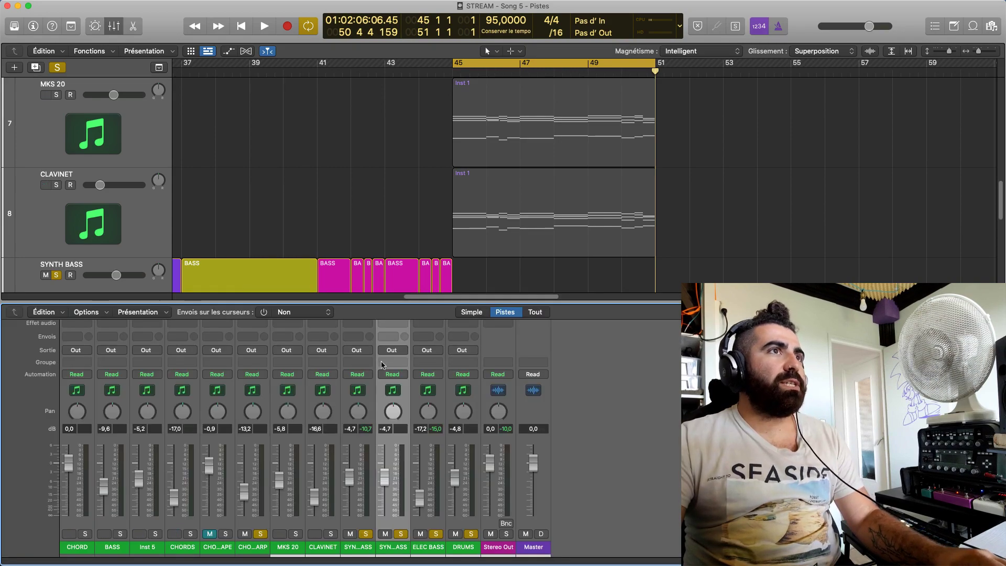
{"action": "scroll", "coordinate": [382, 364], "scroll_direction": "up", "scroll_amount": 4}
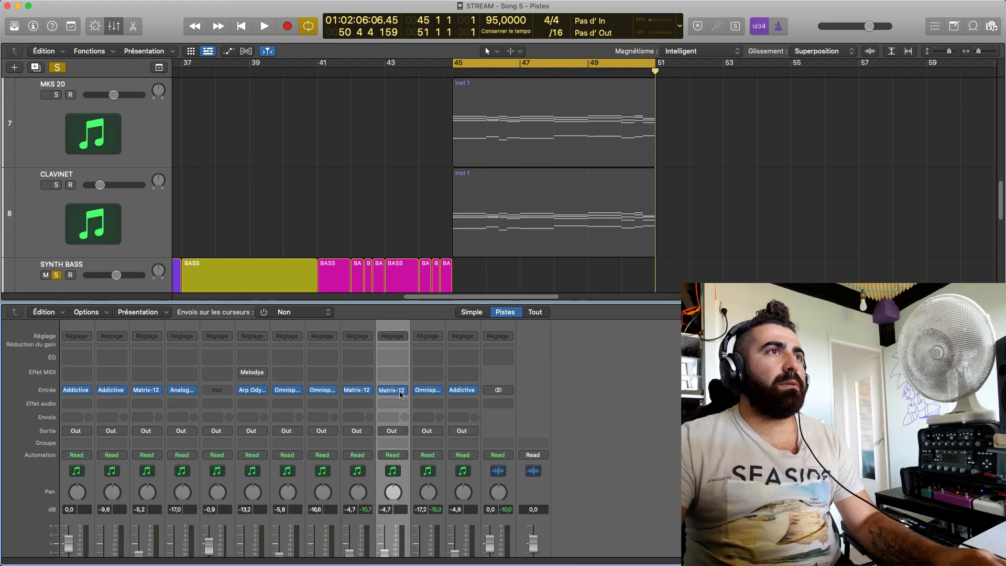
{"action": "left_click", "coordinate": [404, 391]}
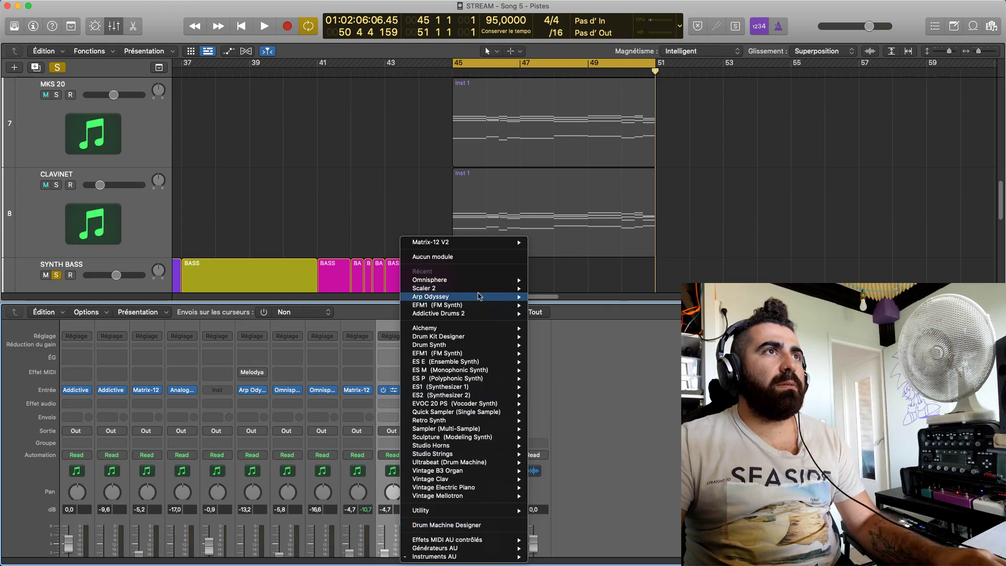
Load Arp Odyssey as the SYNTH BASS track's instrument, start playback and move its window clear of the track controls
{"action": "mouse_move", "coordinate": [479, 296]}
{"action": "left_click", "coordinate": [543, 297]}
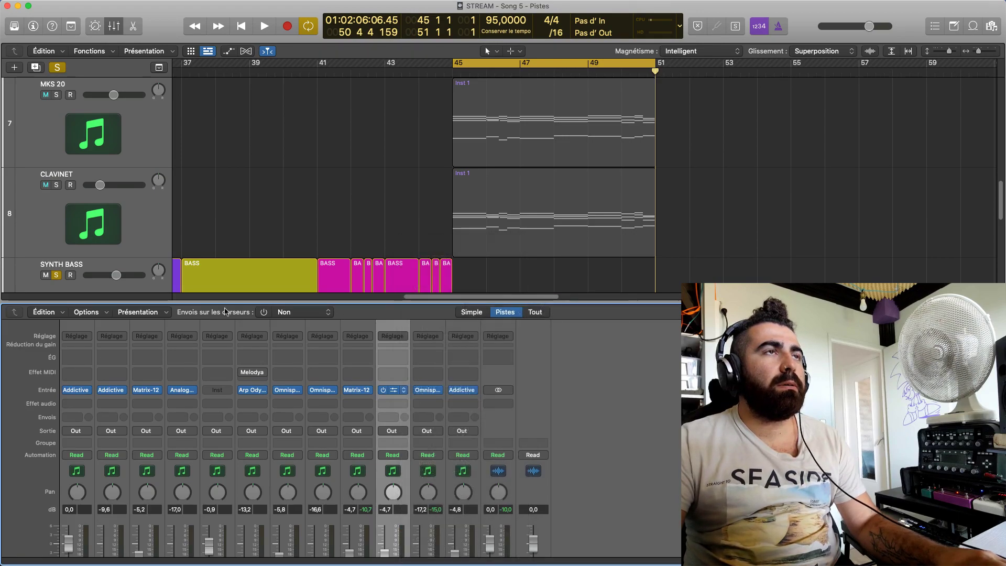
{"action": "key", "text": "space"}
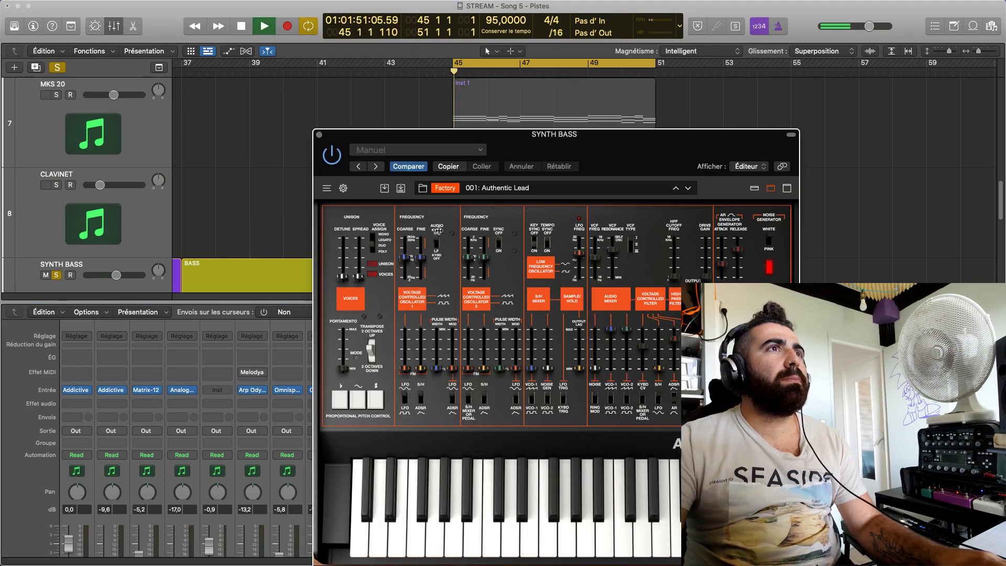
{"action": "left_click_drag", "start_coordinate": [526, 155], "coordinate": [610, 111]}
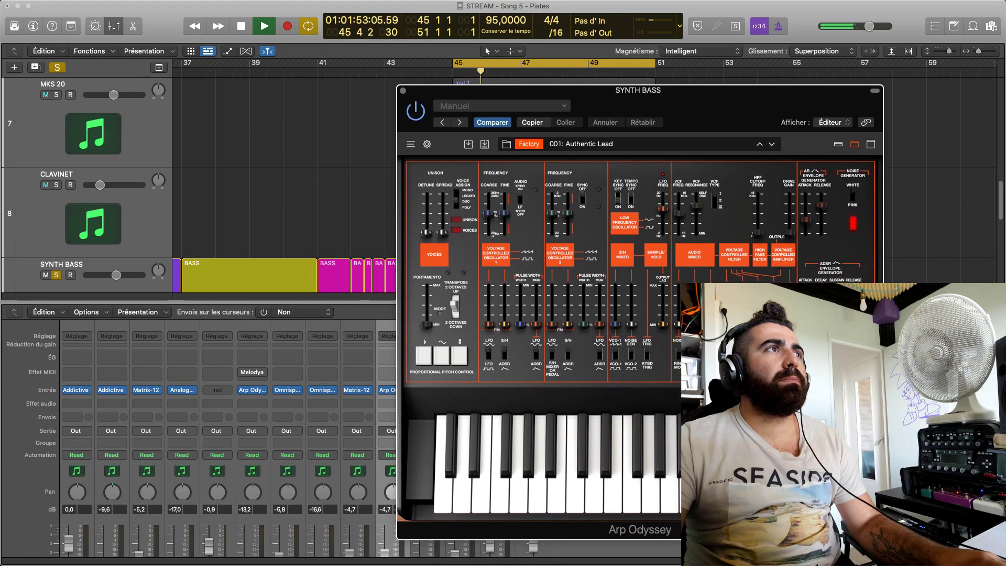
Solo the CLAVINET and MKS 20 tracks alongside SYNTH BASS and stop playback
{"action": "left_click", "coordinate": [58, 185]}
{"action": "scroll", "coordinate": [58, 123], "scroll_direction": "up", "scroll_amount": 1}
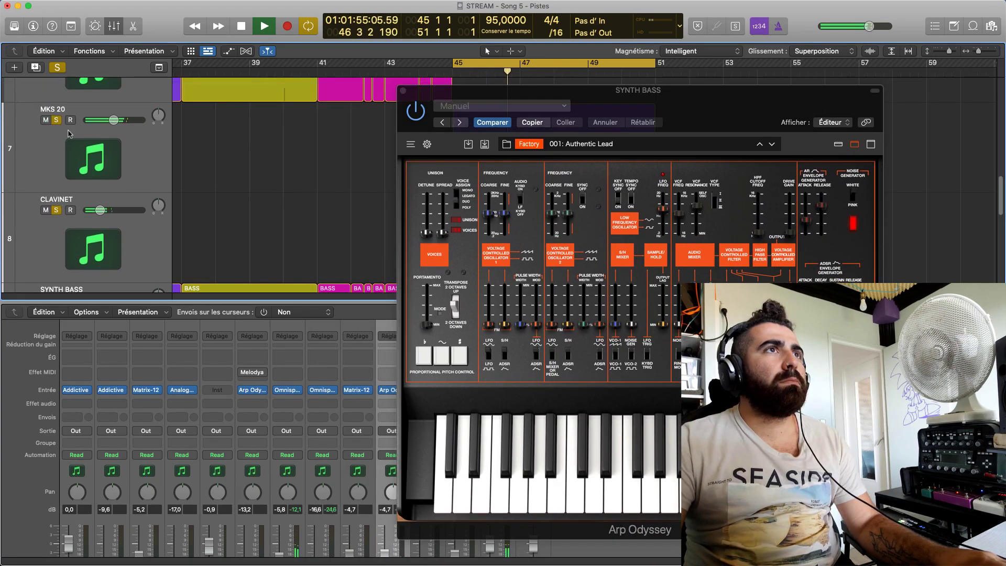
{"action": "key", "text": "space"}
Audition the Factory programs 017: Roubaix Solobass and 018: Bon Bass in Arp Odyssey, and close the instrument window
{"action": "left_click", "coordinate": [603, 145]}
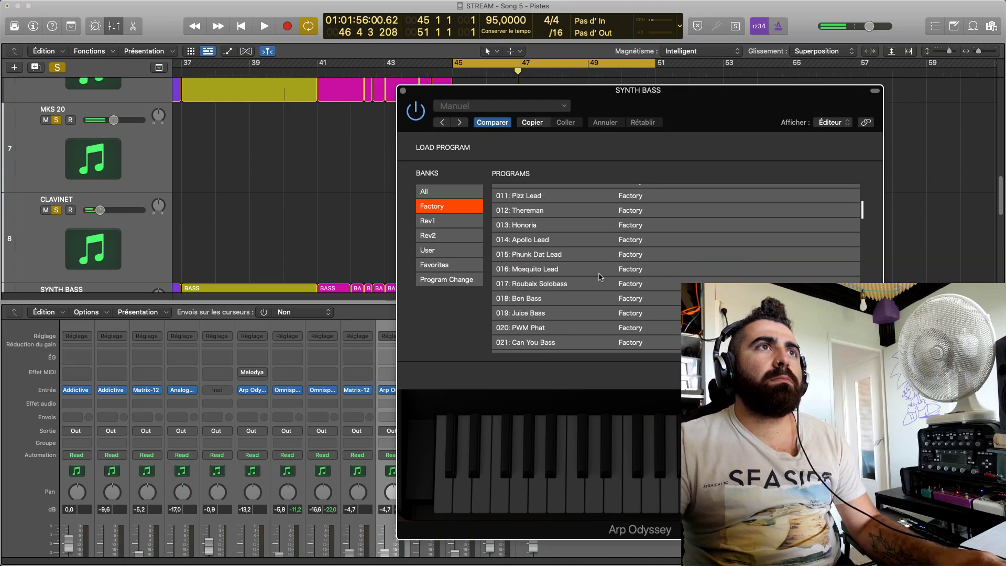
{"action": "left_click", "coordinate": [553, 287]}
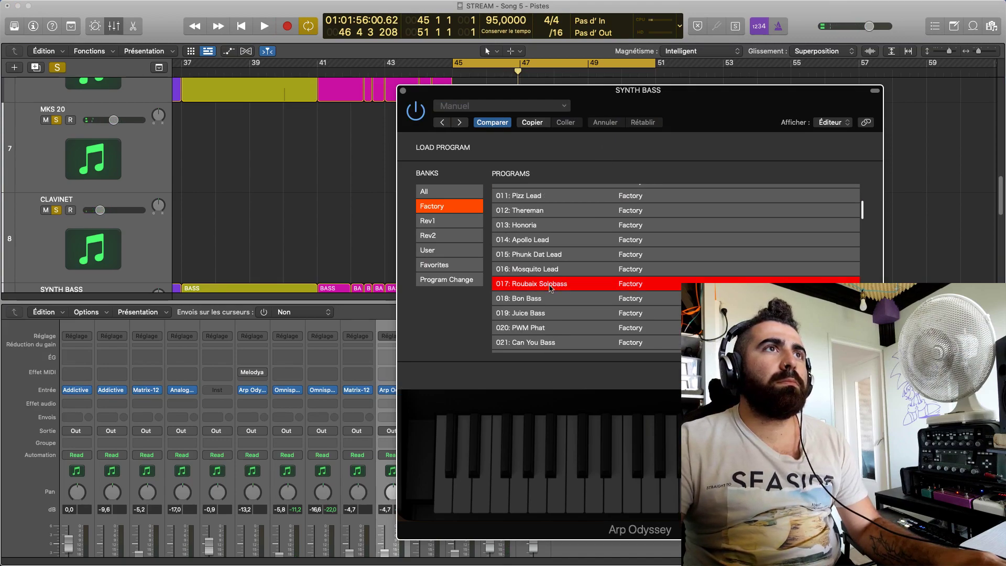
{"action": "key", "text": "space"}
{"action": "left_click", "coordinate": [541, 298]}
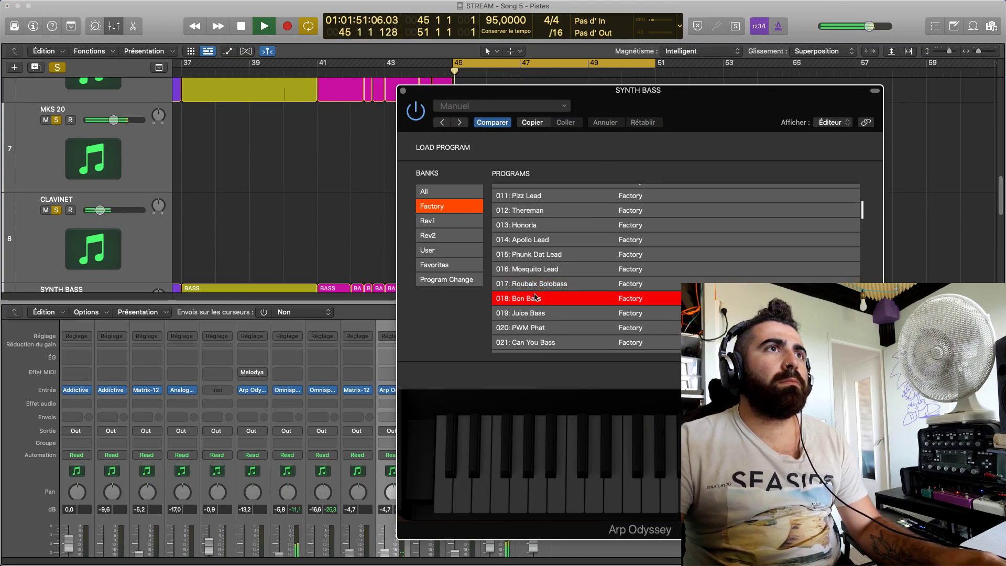
{"action": "left_click_drag", "start_coordinate": [495, 94], "coordinate": [100, 85]}
{"action": "left_click", "coordinate": [8, 81]}
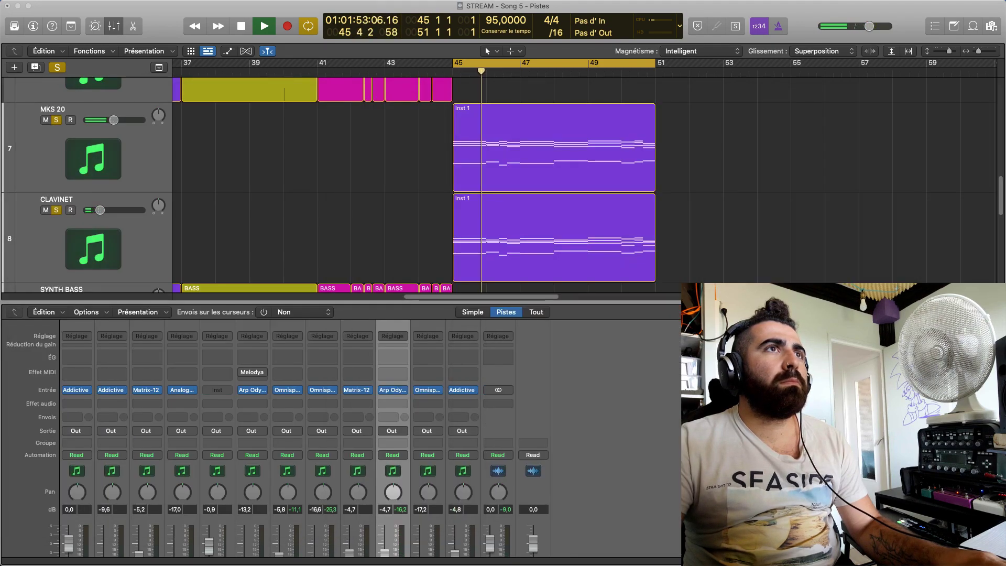
Open the purple BASS region at bar 45 on the second SYNTH BASS track in the piano roll
{"action": "scroll", "coordinate": [499, 253], "scroll_direction": "down", "scroll_amount": 5}
{"action": "scroll", "coordinate": [504, 235], "scroll_direction": "down", "scroll_amount": 3}
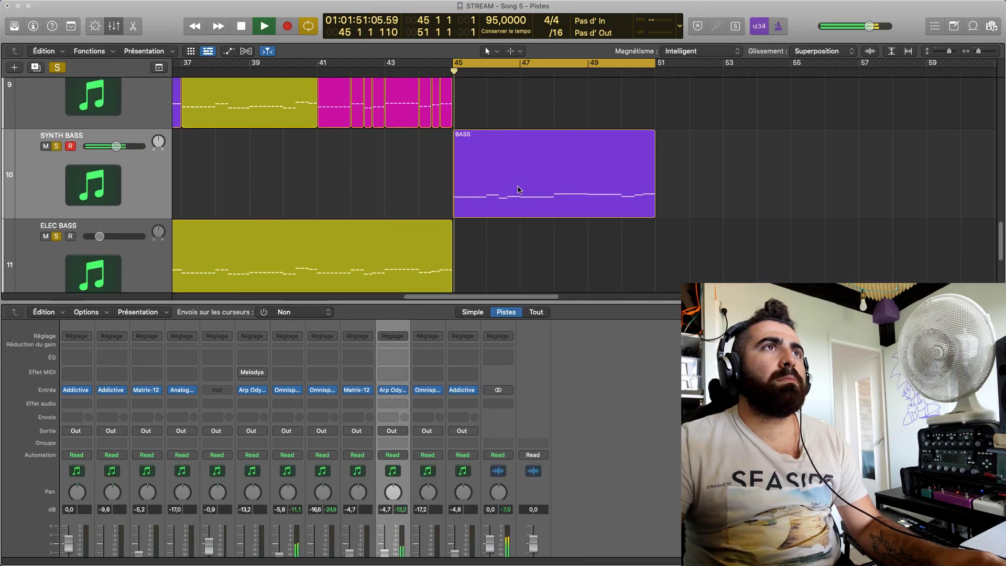
{"action": "double_click", "coordinate": [506, 210]}
{"action": "scroll", "coordinate": [499, 443], "scroll_direction": "up", "scroll_amount": 4}
{"action": "key", "text": "space"}
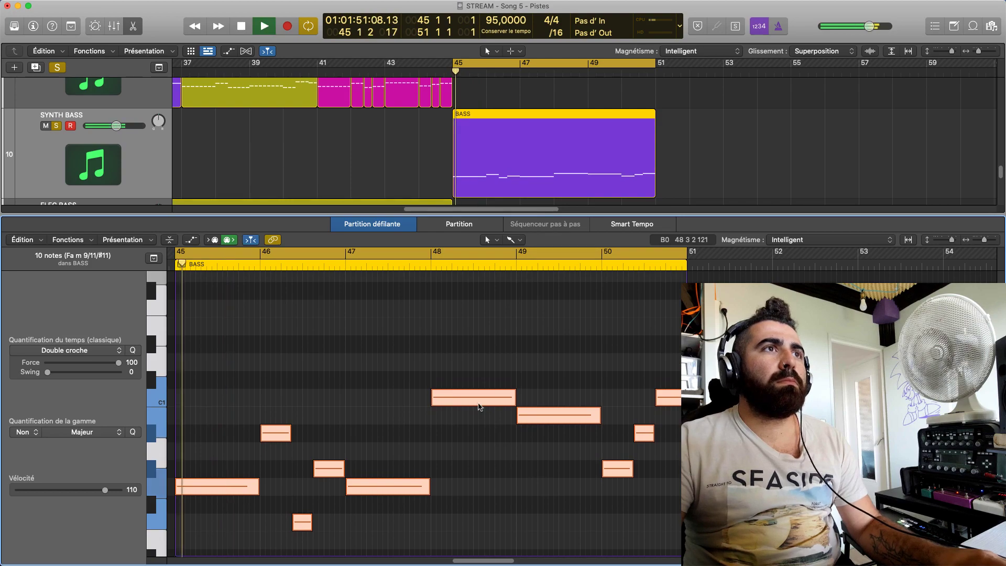
{"action": "left_click_drag", "start_coordinate": [480, 391], "coordinate": [479, 486]}
{"action": "key", "text": "space"}
{"action": "key", "text": "space"}
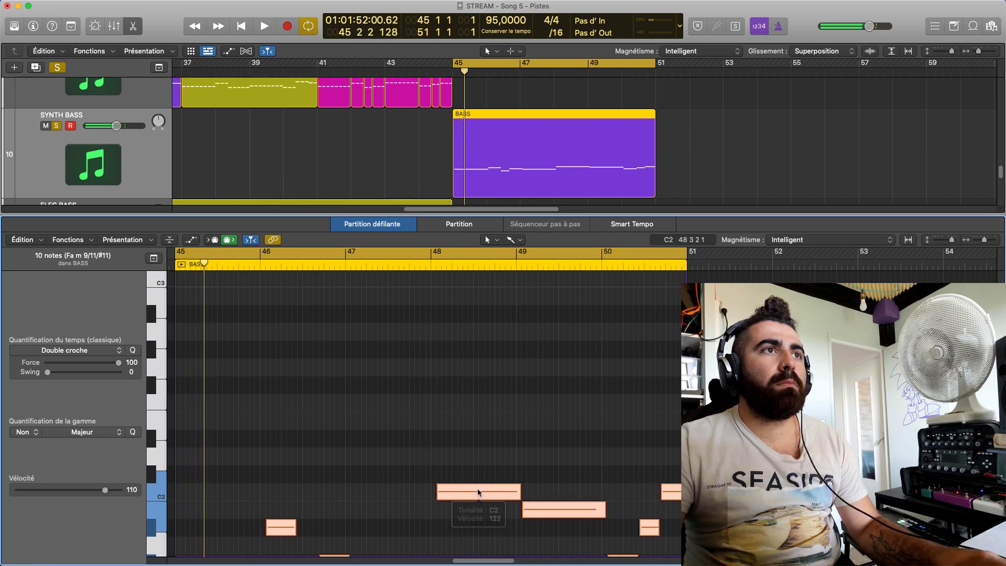
{"action": "key", "text": "super+z"}
{"action": "scroll", "coordinate": [498, 425], "scroll_direction": "down", "scroll_amount": 5}
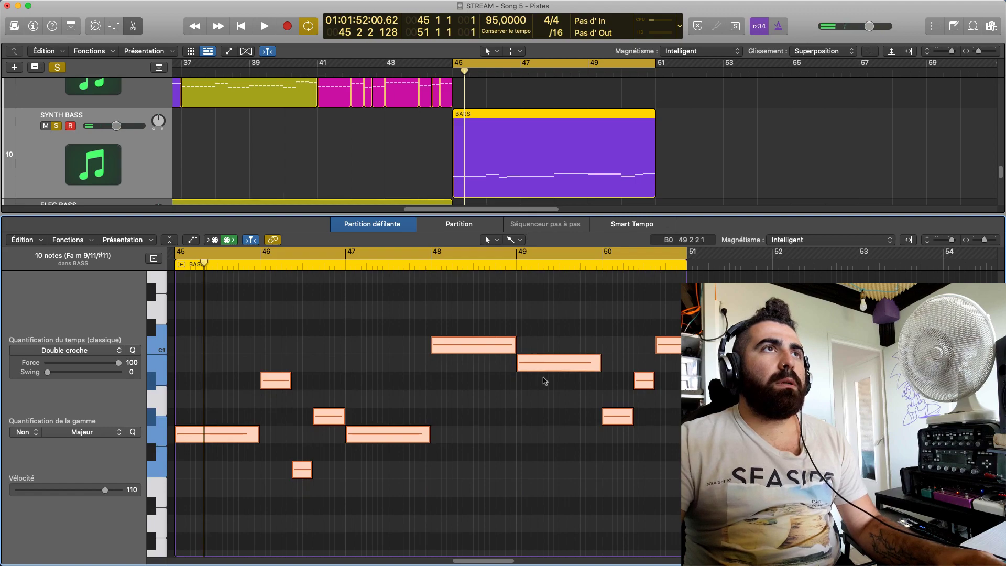
Transpose all notes of the BASS region up one octave, so the highest note sits on C2, and play the loop
{"action": "key", "text": "super+Left"}
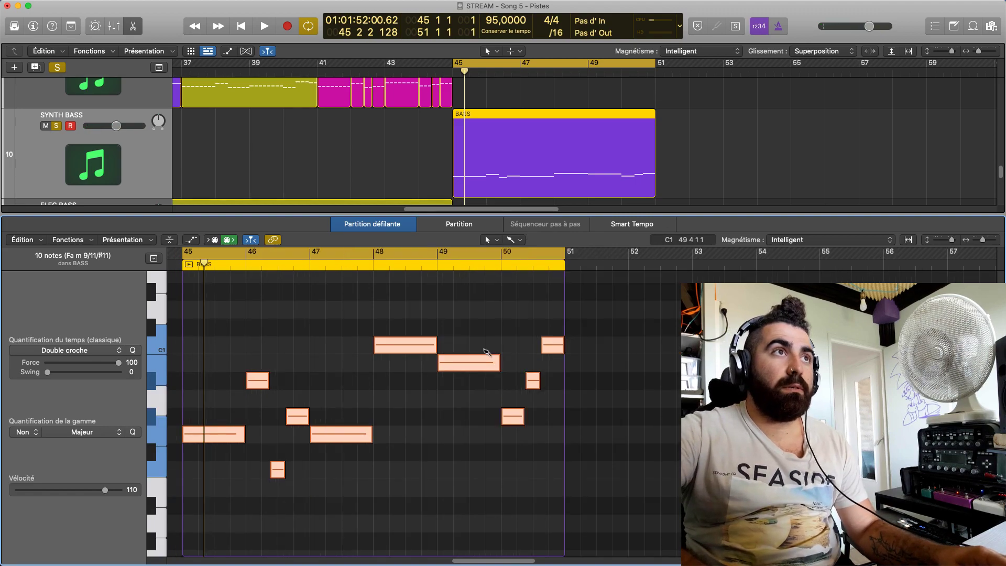
{"action": "key", "text": "super+Up"}
{"action": "scroll", "coordinate": [419, 398], "scroll_direction": "up", "scroll_amount": 3}
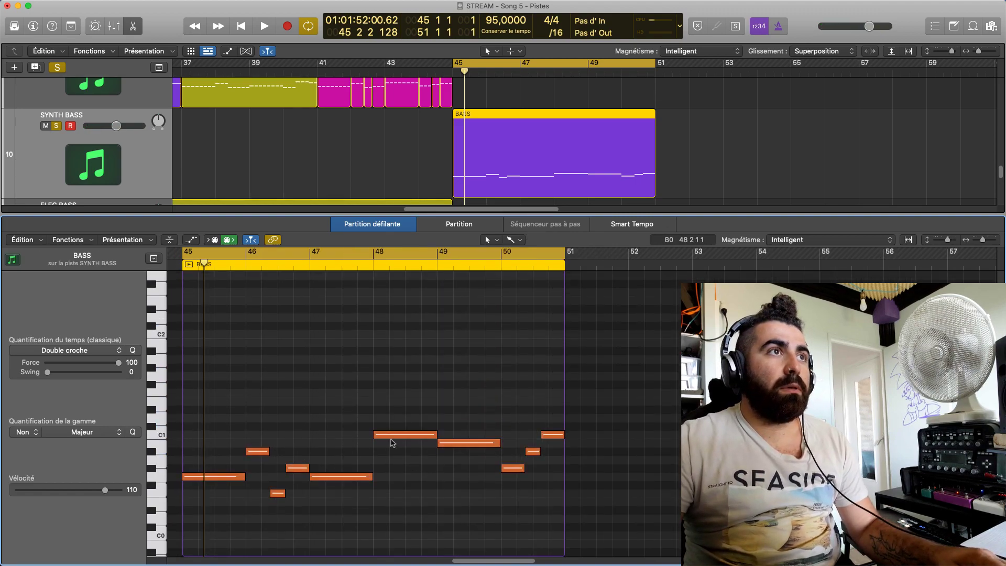
{"action": "left_click_drag", "start_coordinate": [395, 437], "coordinate": [397, 339]}
{"action": "key", "text": "space"}
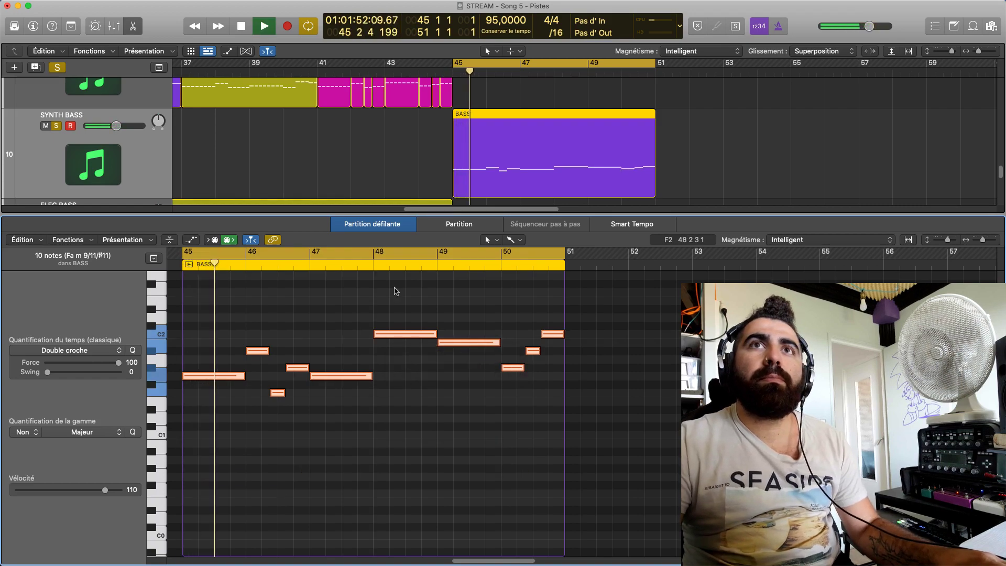
{"action": "scroll", "coordinate": [409, 349], "scroll_direction": "up", "scroll_amount": 4}
{"action": "scroll", "coordinate": [410, 349], "scroll_direction": "up", "scroll_amount": 3}
{"action": "key", "text": "space"}
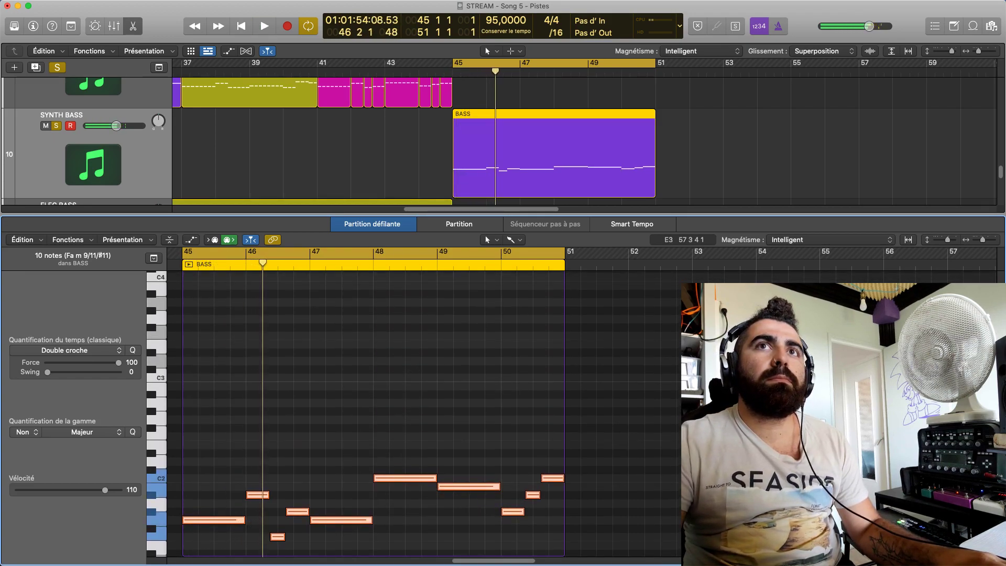
{"action": "key", "text": "space"}
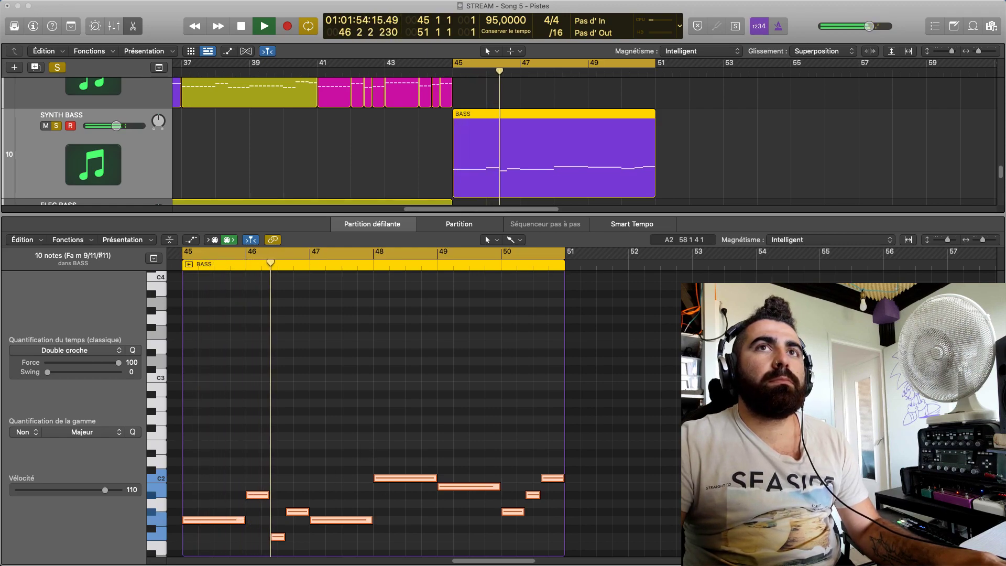
{"action": "key", "text": "space"}
{"action": "key", "text": "space"}
{"action": "key", "text": "space"}
Transpose all the BASS notes up another octave, placing the highest note on C3, and audition the loop
{"action": "left_click_drag", "start_coordinate": [401, 478], "coordinate": [401, 381]}
{"action": "key", "text": "space"}
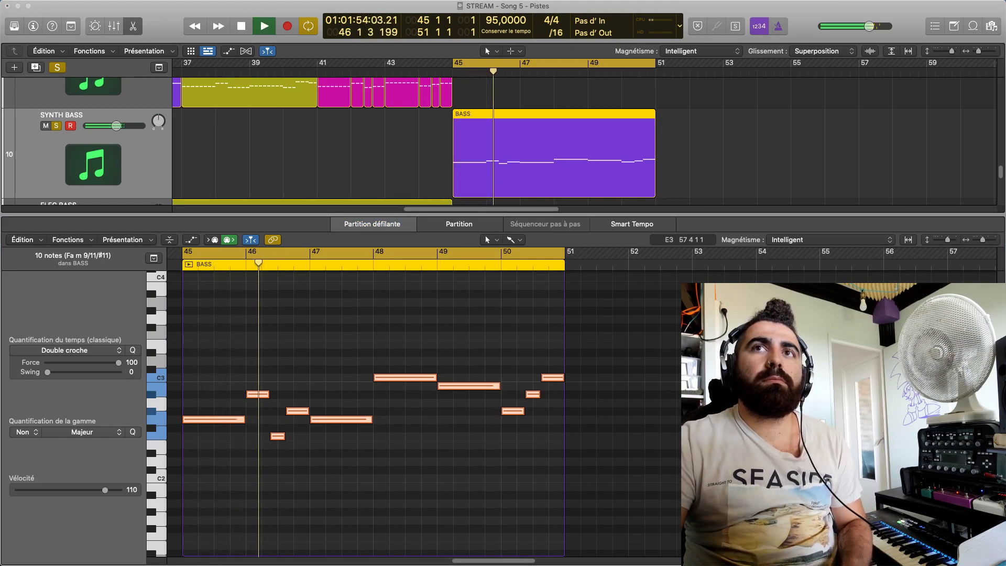
{"action": "key", "text": "space"}
{"action": "key", "text": "space"}
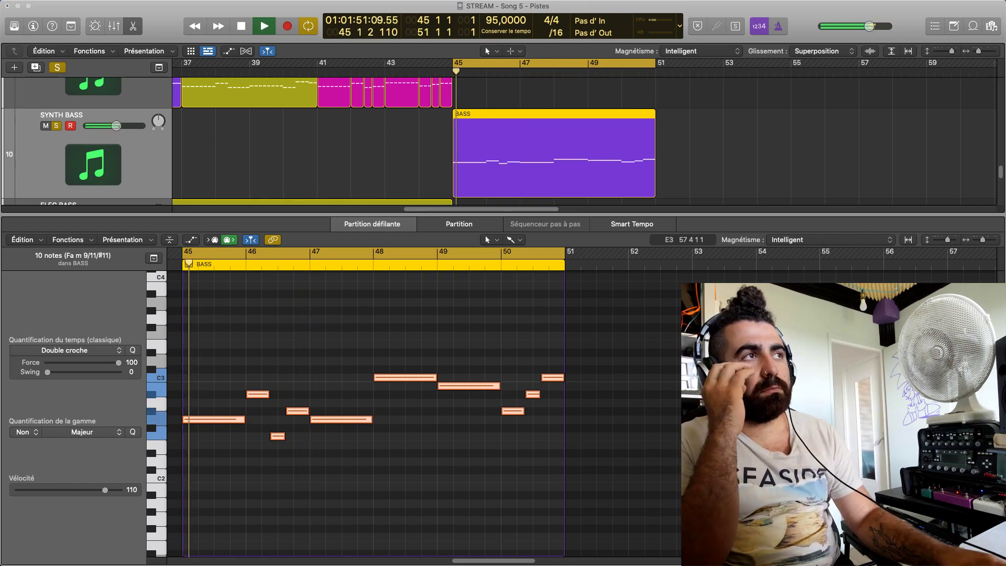
Take the upper SYNTH BASS track and the CLAVINET track out of solo during playback
{"action": "scroll", "coordinate": [78, 147], "scroll_direction": "up", "scroll_amount": 2}
{"action": "left_click", "coordinate": [59, 124]}
{"action": "scroll", "coordinate": [61, 123], "scroll_direction": "down", "scroll_amount": 3}
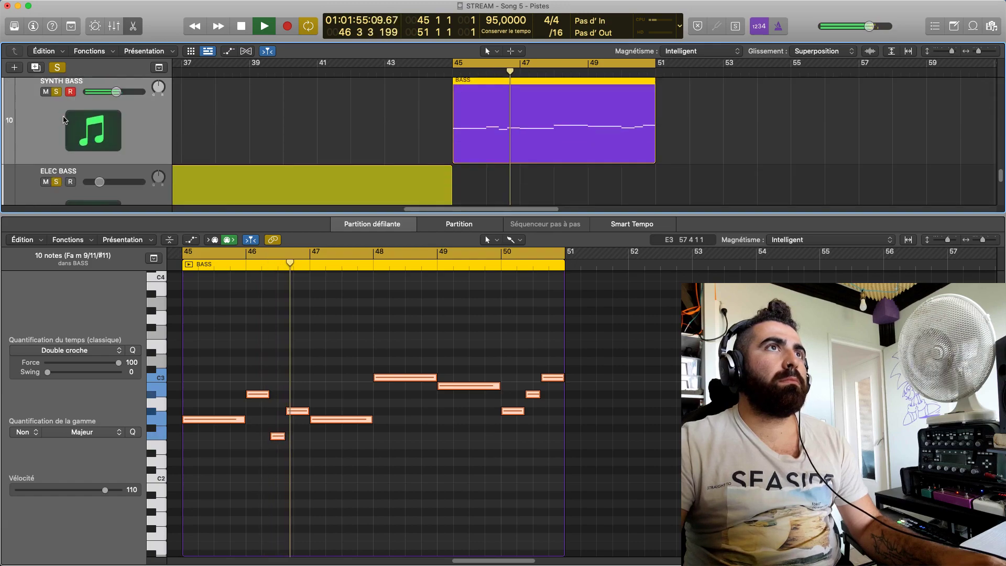
{"action": "scroll", "coordinate": [61, 123], "scroll_direction": "up", "scroll_amount": 5}
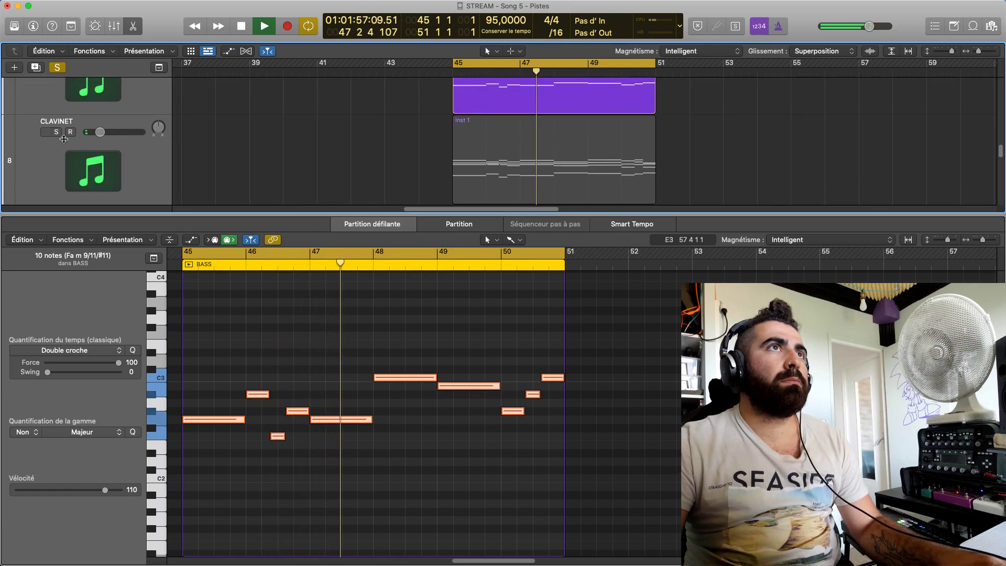
{"action": "scroll", "coordinate": [62, 124], "scroll_direction": "down", "scroll_amount": 5}
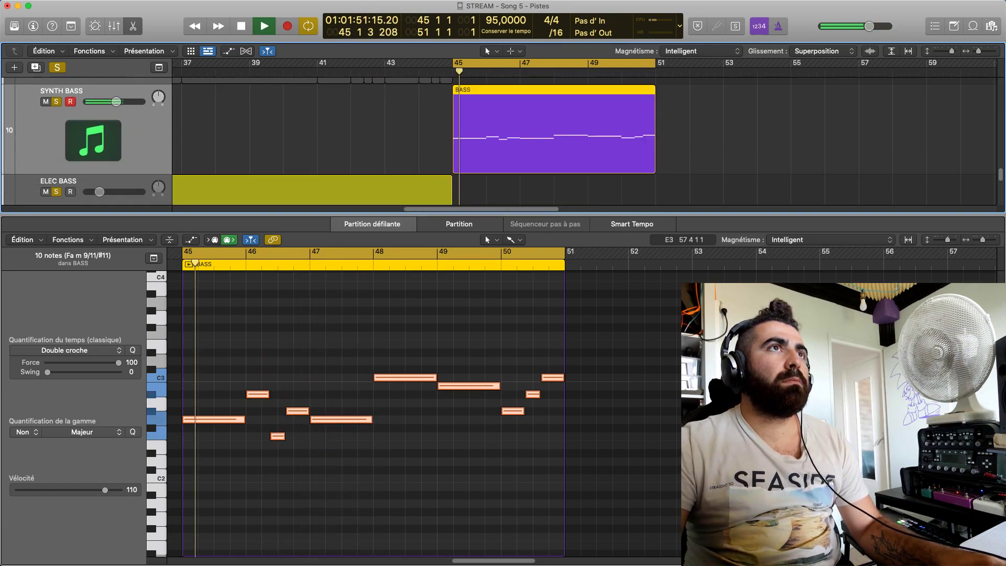
Audition the Factory program 024: Roast Bassshot on SYNTH BASS while toggling the solo of CLAVINET and MKS 20
{"action": "key", "text": "space"}
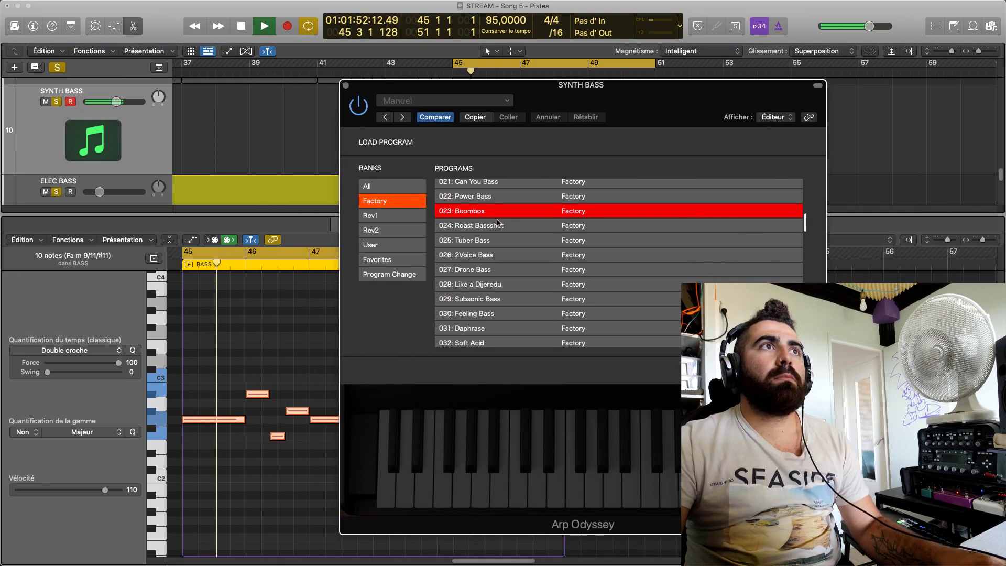
{"action": "left_click", "coordinate": [484, 226]}
{"action": "scroll", "coordinate": [53, 152], "scroll_direction": "up", "scroll_amount": 5}
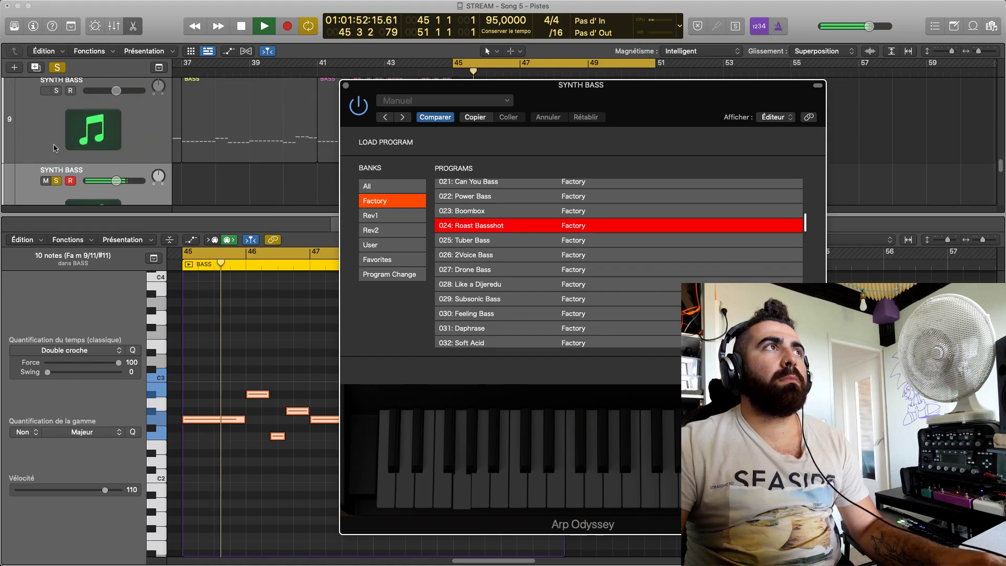
{"action": "left_click", "coordinate": [58, 164]}
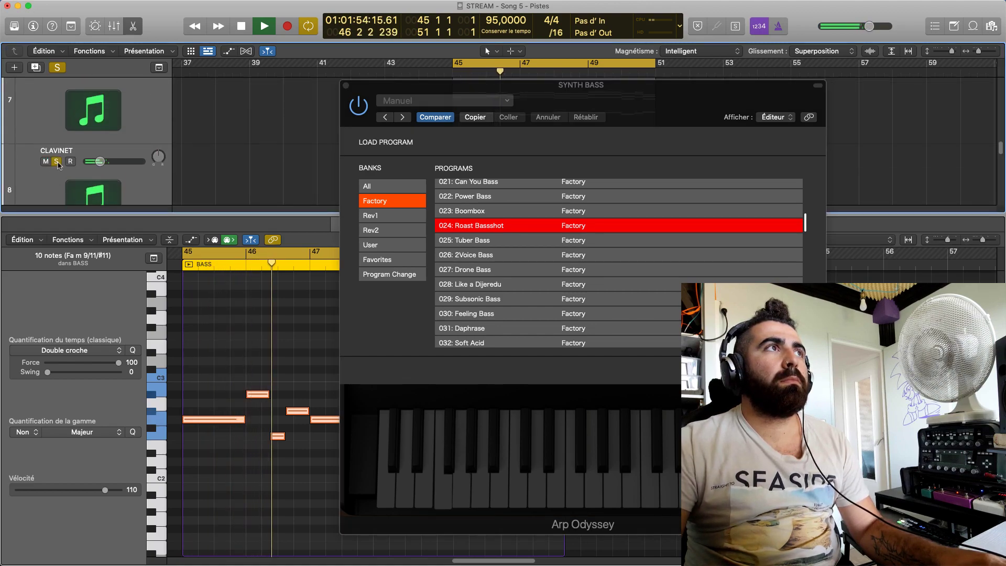
{"action": "scroll", "coordinate": [58, 164], "scroll_direction": "up", "scroll_amount": 3}
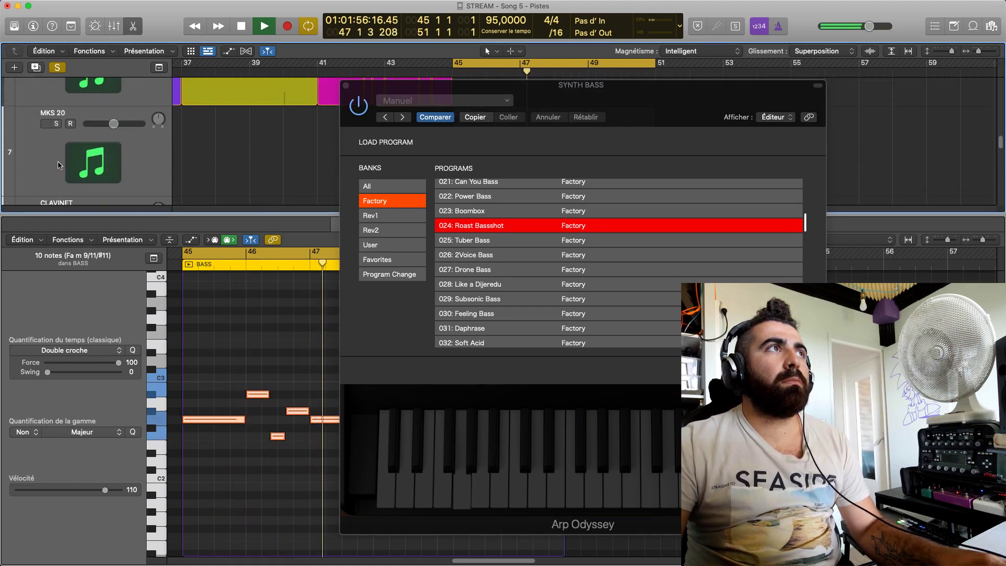
{"action": "scroll", "coordinate": [58, 166], "scroll_direction": "down", "scroll_amount": 3}
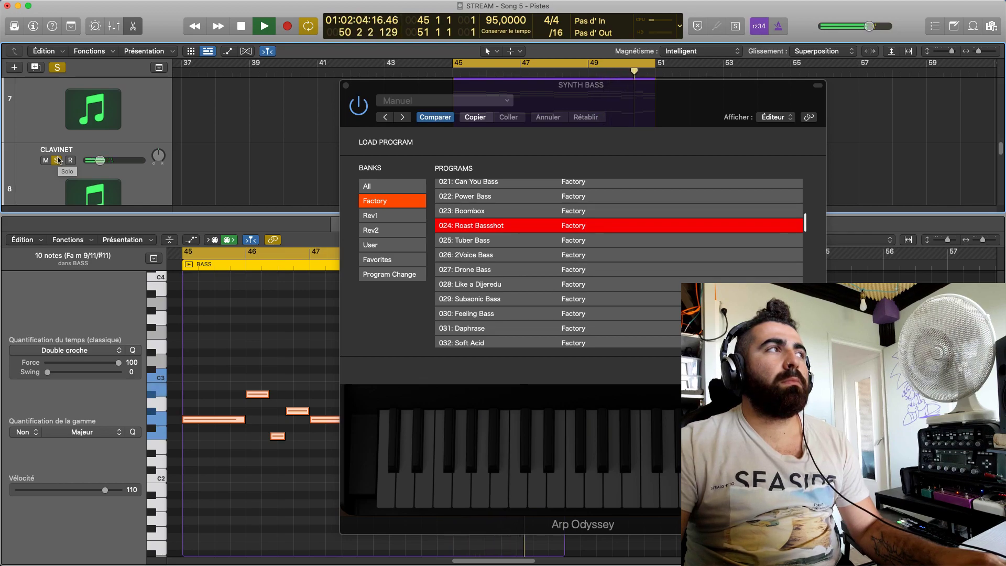
{"action": "key", "text": "space"}
{"action": "scroll", "coordinate": [90, 170], "scroll_direction": "up", "scroll_amount": 3}
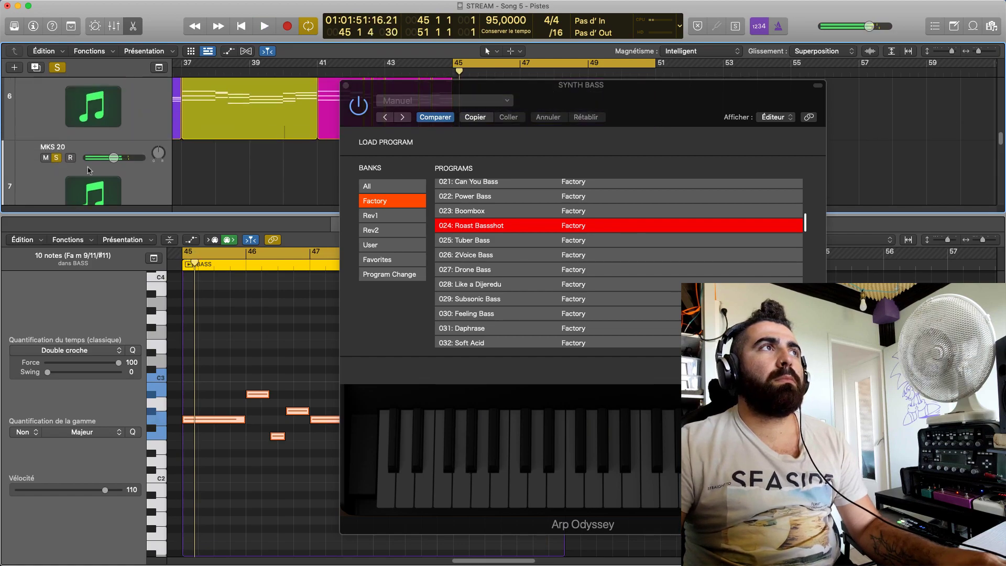
Audition the Factory programs 025: Tuber Bass through 030: Feeling Bass over the loop, leaving 030: Feeling Bass loaded
{"action": "left_click", "coordinate": [487, 244]}
{"action": "key", "text": "space"}
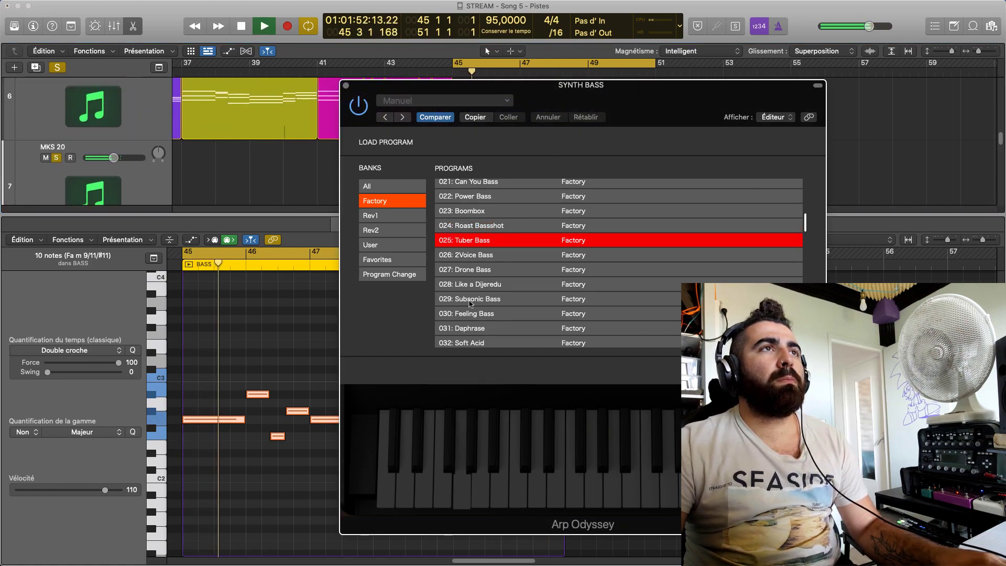
{"action": "left_click", "coordinate": [486, 256]}
{"action": "left_click", "coordinate": [483, 270]}
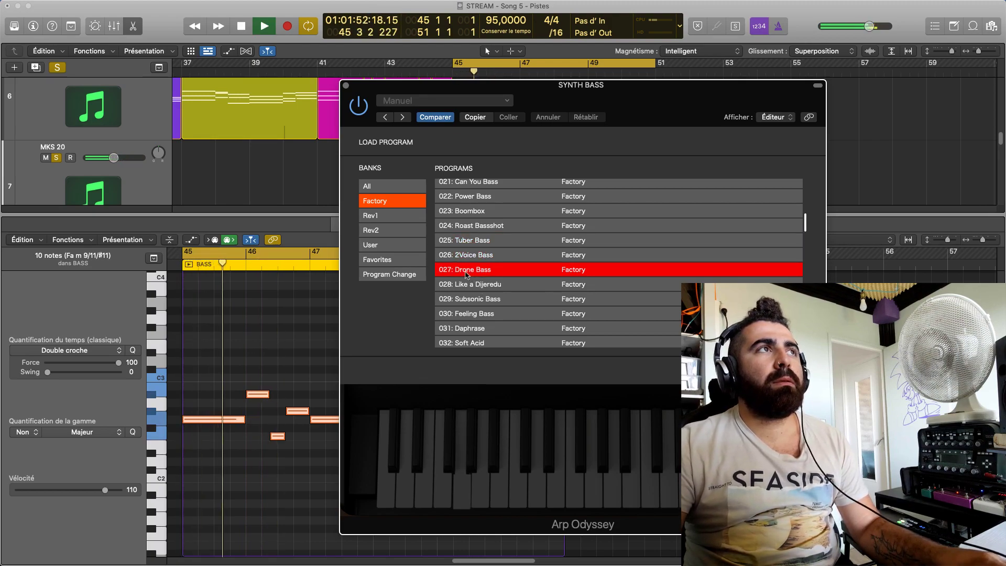
{"action": "left_click", "coordinate": [439, 279]}
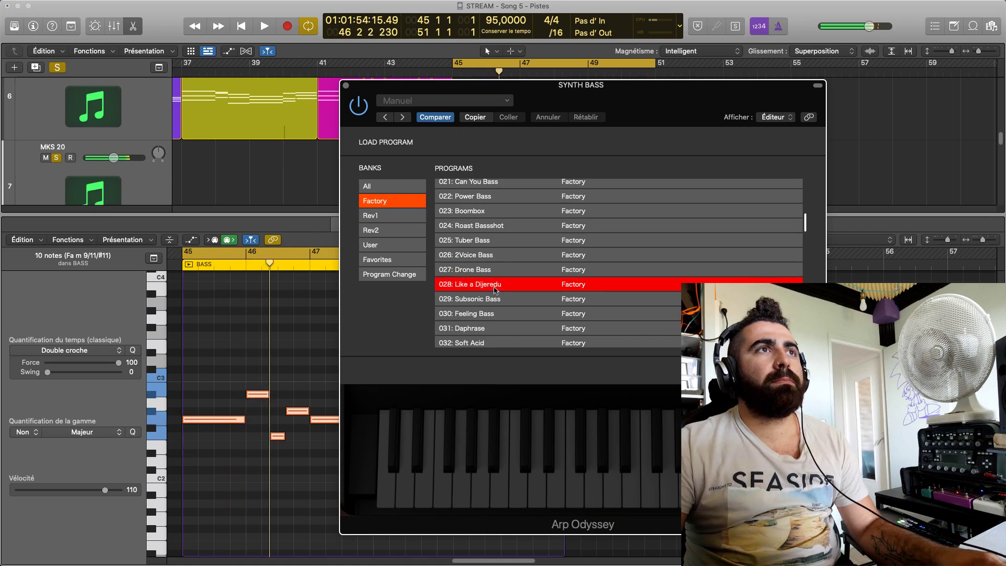
{"action": "scroll", "coordinate": [439, 280], "scroll_direction": "down", "scroll_amount": 2}
{"action": "left_click", "coordinate": [478, 272]}
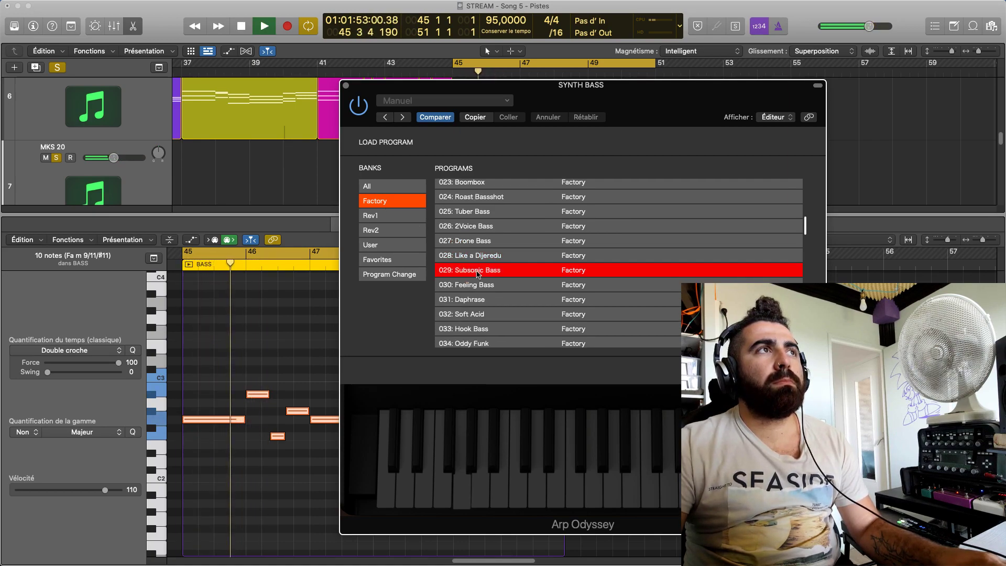
{"action": "key", "text": "space"}
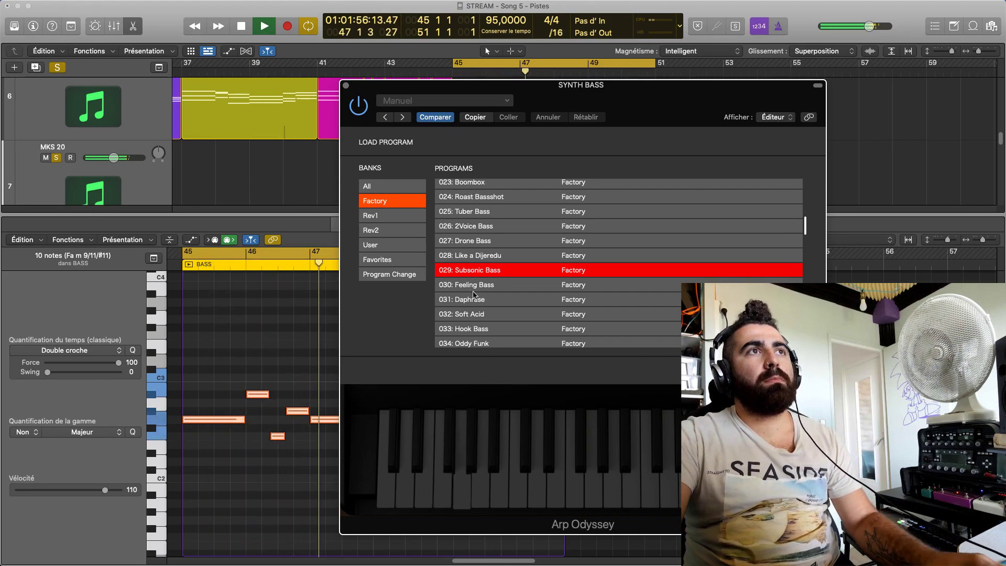
{"action": "left_click", "coordinate": [477, 287]}
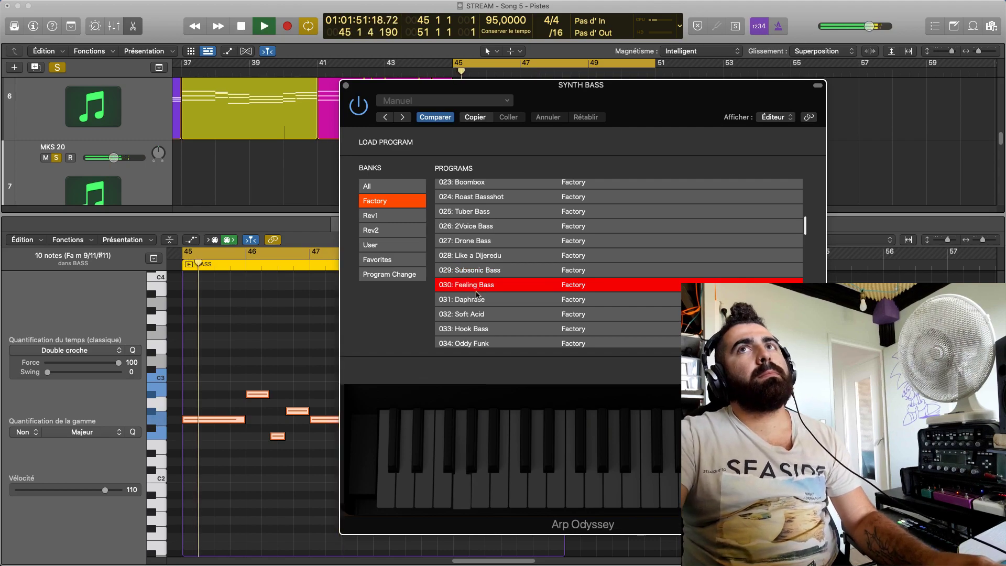
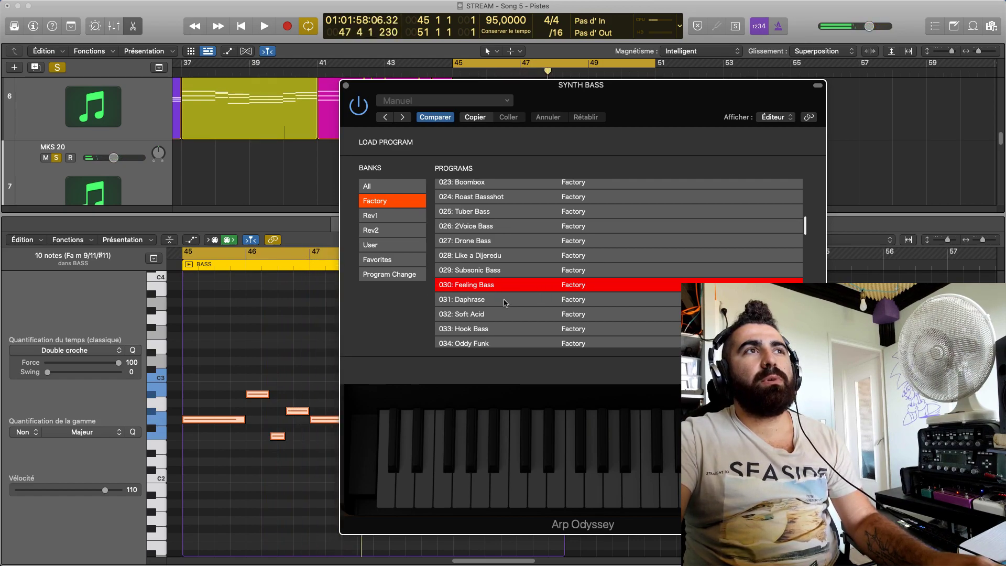
Audition the Factory programs 031: Daphrase, 032: Soft Acid and 033: Hook Bass over the loop
{"action": "left_click", "coordinate": [501, 300]}
{"action": "key", "text": "space"}
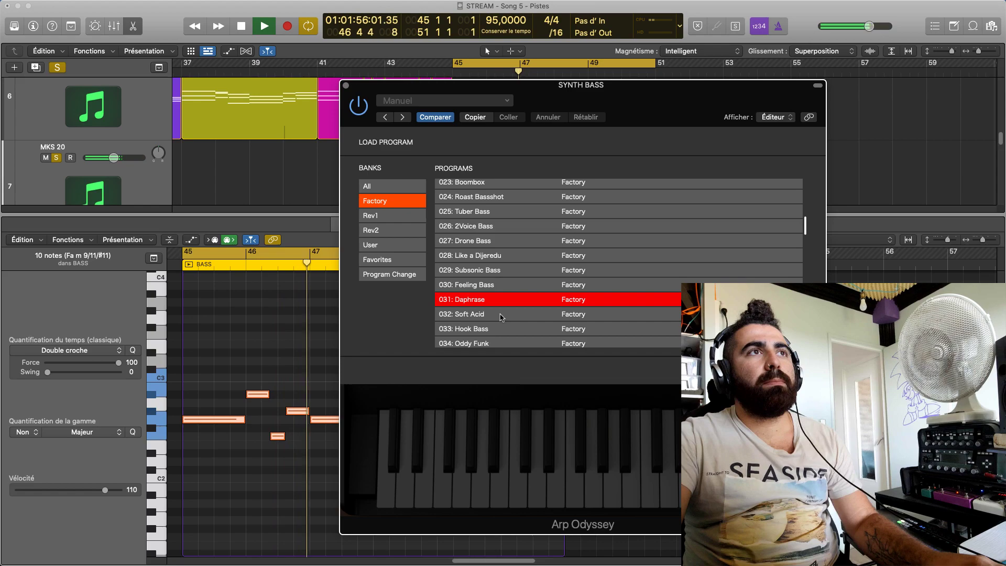
{"action": "left_click", "coordinate": [502, 315]}
{"action": "key", "text": "space"}
{"action": "key", "text": "space"}
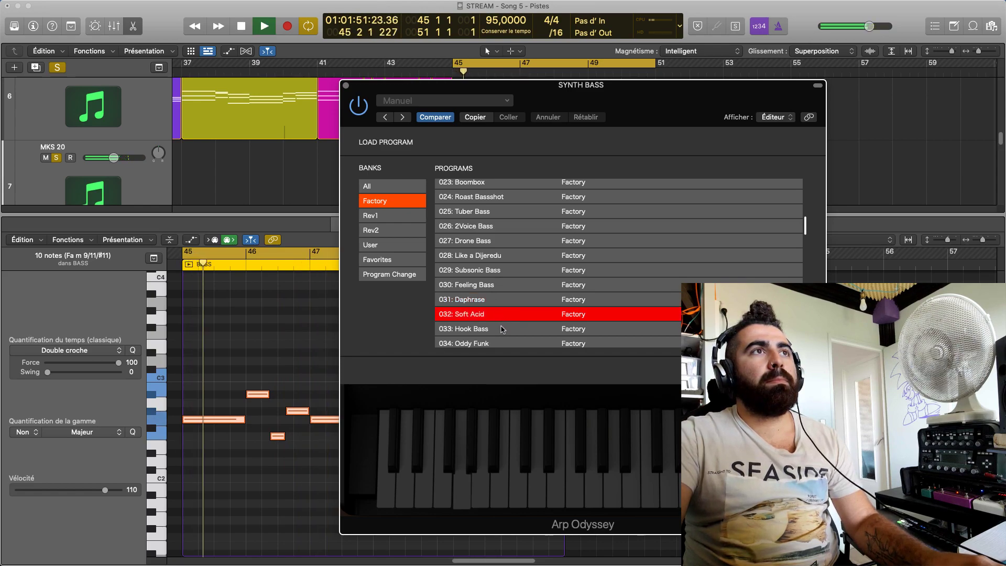
{"action": "left_click", "coordinate": [502, 328]}
{"action": "scroll", "coordinate": [497, 315], "scroll_direction": "down", "scroll_amount": 4}
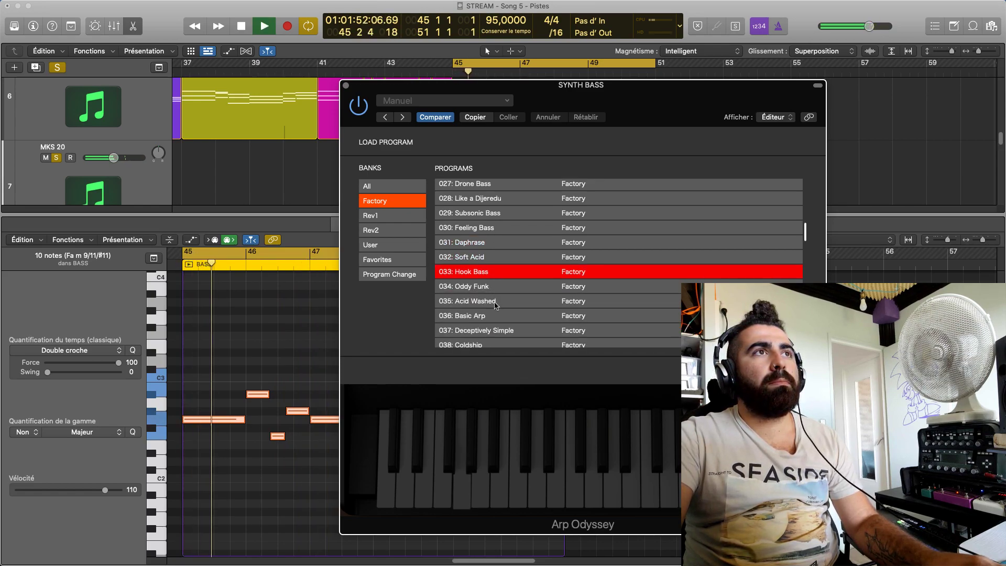
{"action": "scroll", "coordinate": [496, 304], "scroll_direction": "down", "scroll_amount": 2}
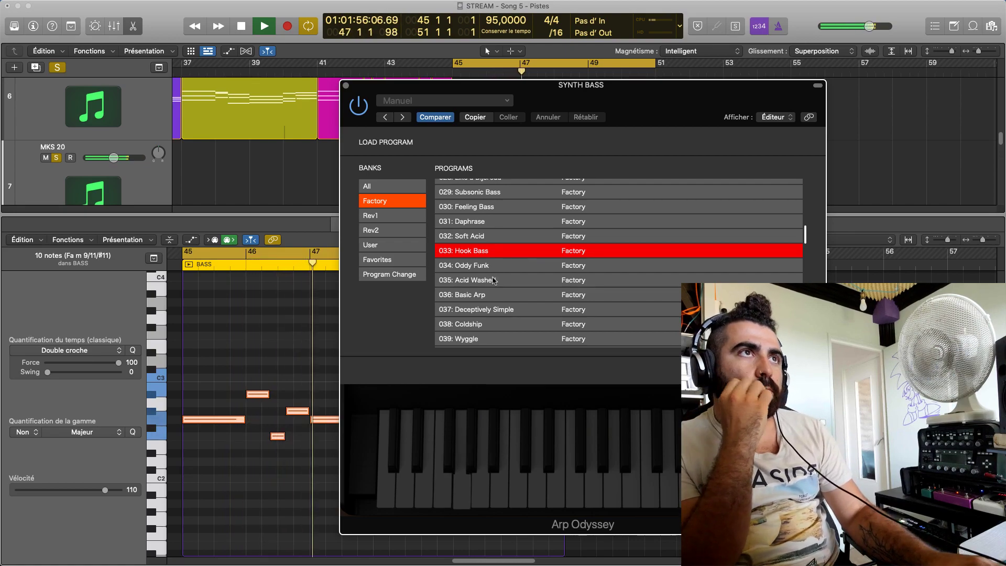
Audition the Factory programs 034: Oddy Funk, 035: Acid Washed and 036: Basic Arp over the loop
{"action": "left_click", "coordinate": [488, 267]}
{"action": "key", "text": "space"}
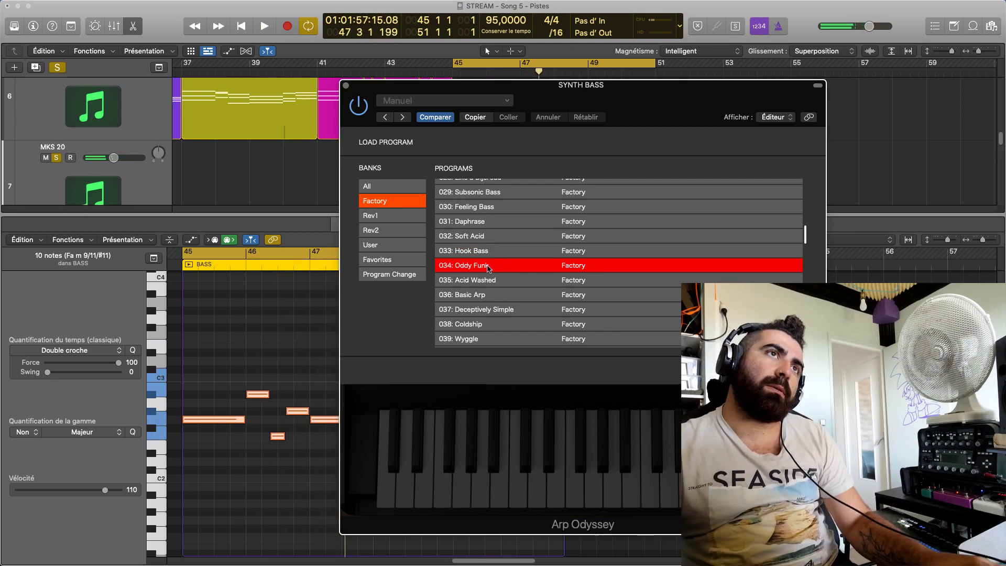
{"action": "key", "text": "space"}
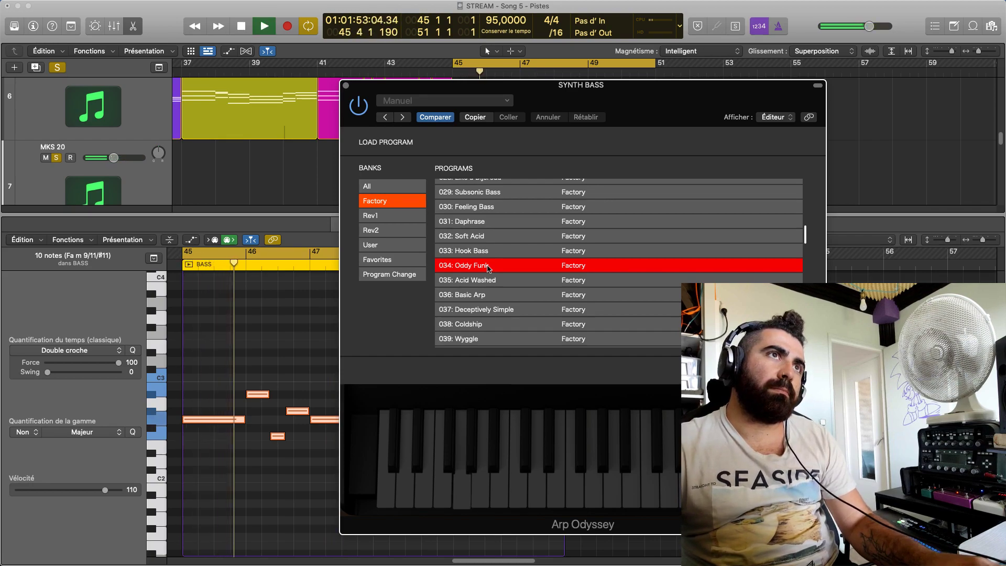
{"action": "left_click", "coordinate": [486, 281]}
{"action": "key", "text": "space"}
{"action": "key", "text": "space"}
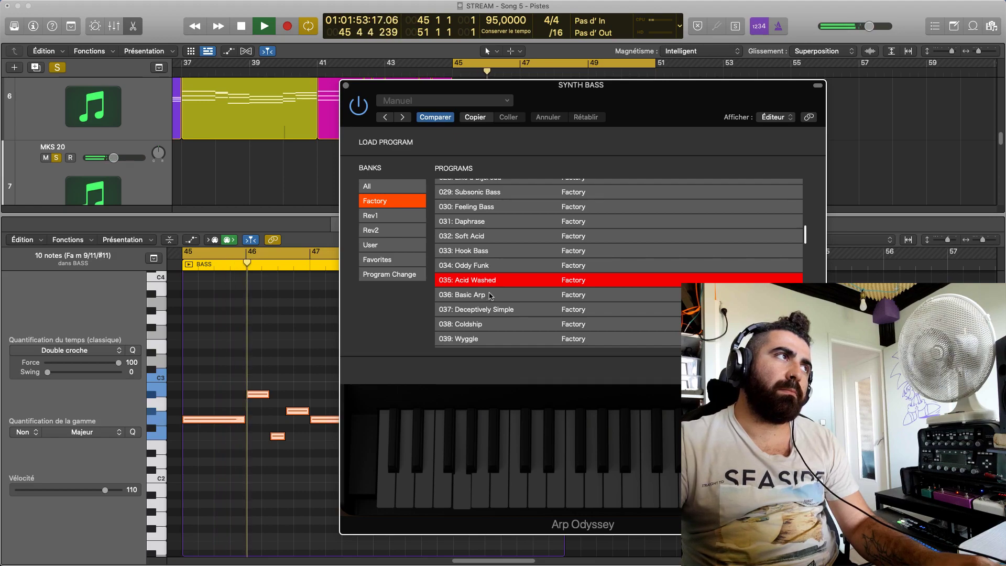
{"action": "left_click", "coordinate": [490, 297]}
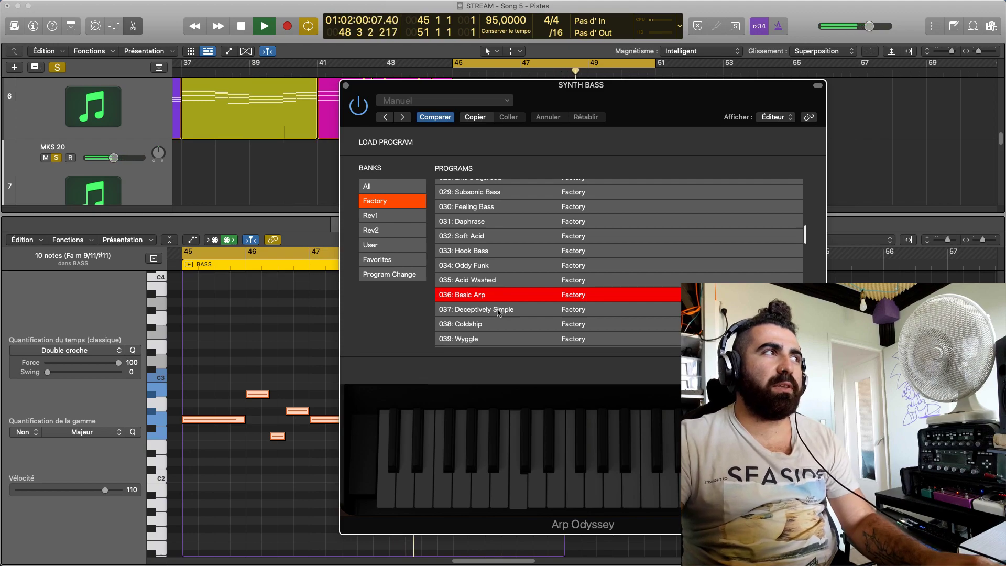
Transpose all the BASS notes down one octave and play the loop with 036: Basic Arp
{"action": "key", "text": "space"}
{"action": "left_click_drag", "start_coordinate": [230, 420], "coordinate": [227, 518]}
{"action": "key", "text": "space"}
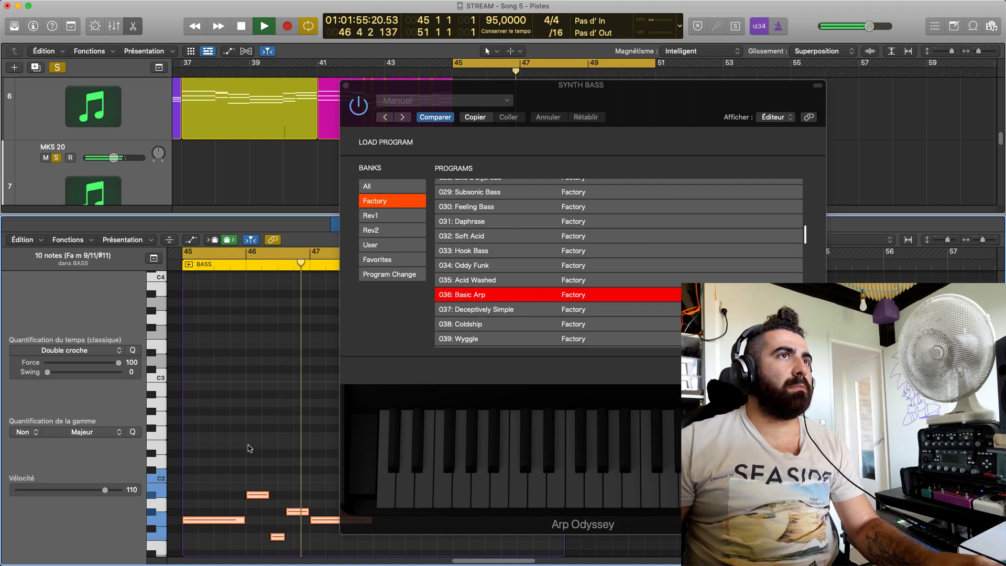
Compare the Factory programs 030: Feeling Bass and 032: Soft Acid through 036: Basic Arp on the lower-octave BASS notes
{"action": "left_click", "coordinate": [482, 266]}
{"action": "left_click", "coordinate": [491, 280]}
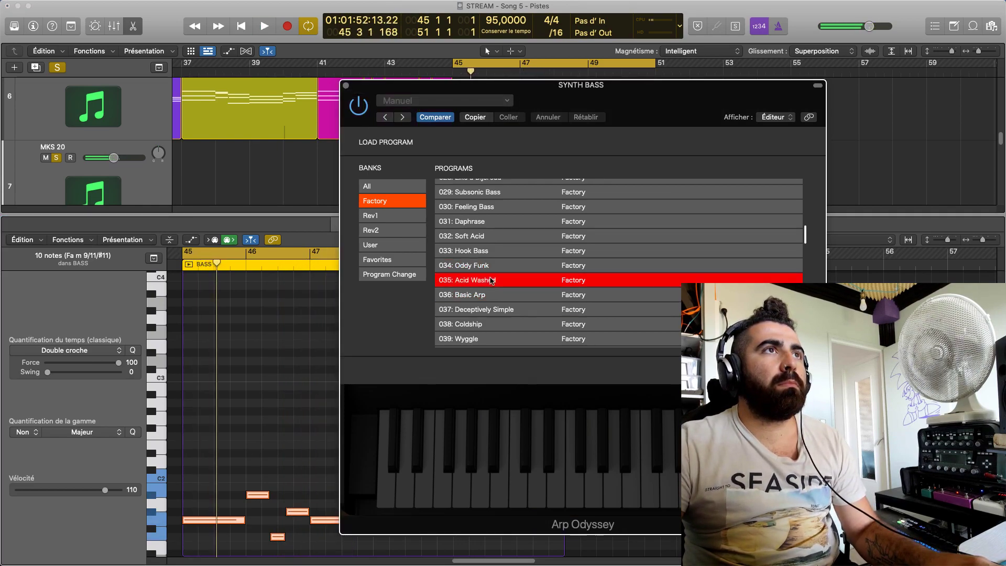
{"action": "left_click", "coordinate": [493, 255]}
{"action": "key", "text": "space"}
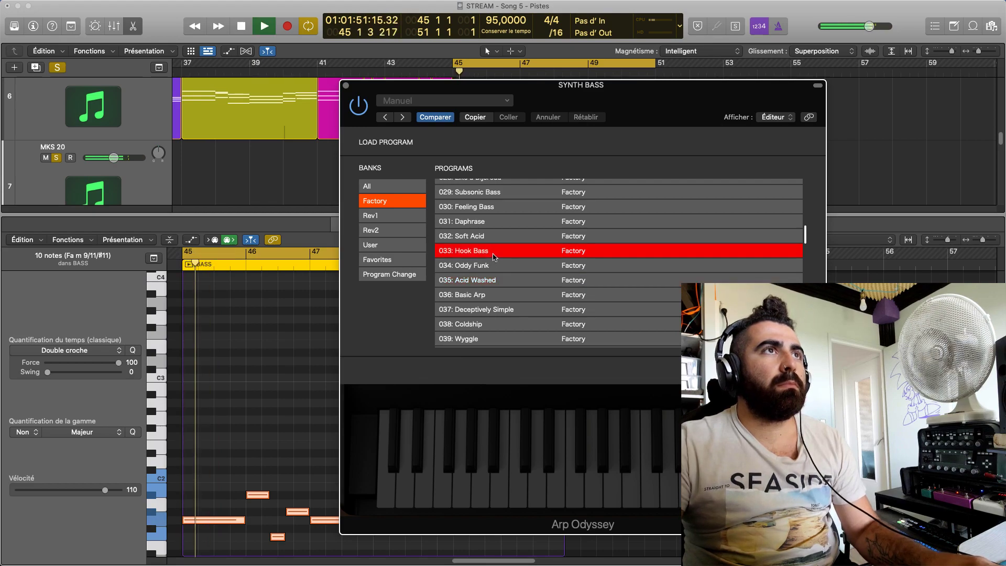
{"action": "left_click", "coordinate": [502, 237]}
{"action": "key", "text": "space"}
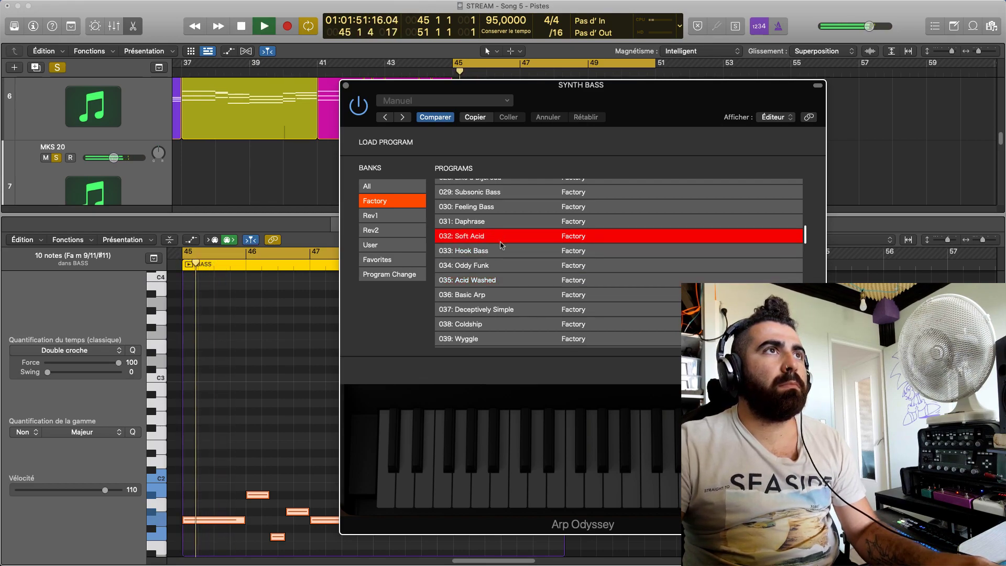
{"action": "left_click", "coordinate": [499, 212]}
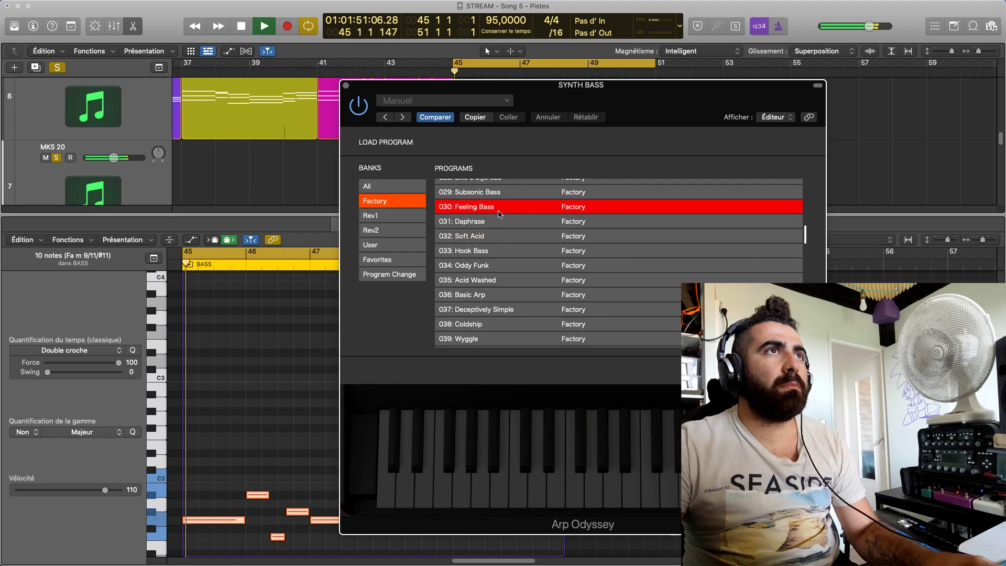
{"action": "left_click", "coordinate": [508, 294]}
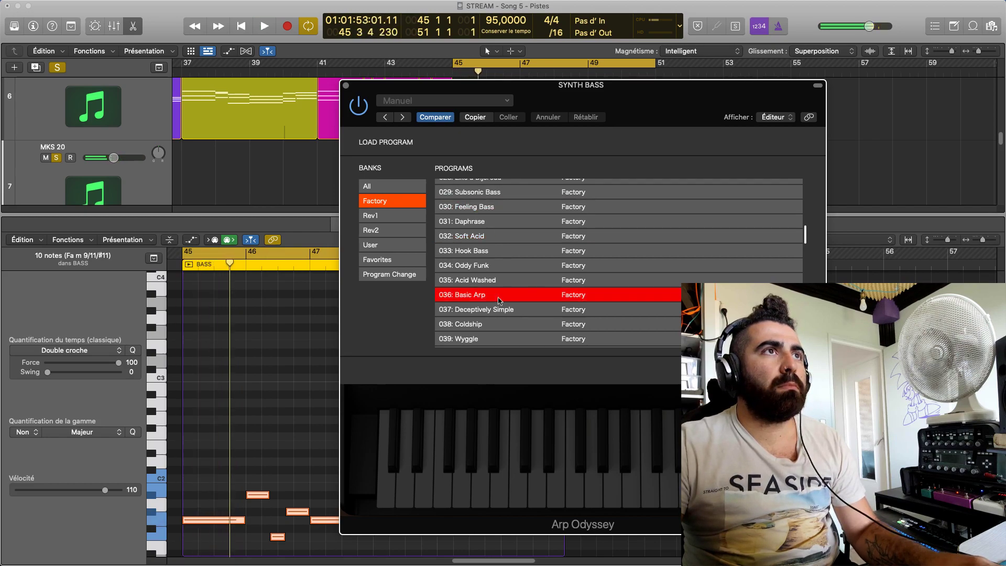
Return all the BASS notes to the higher octave and play the loop with 035: Acid Washed
{"action": "key", "text": "Up"}
{"action": "key", "text": "space"}
{"action": "key", "text": "space"}
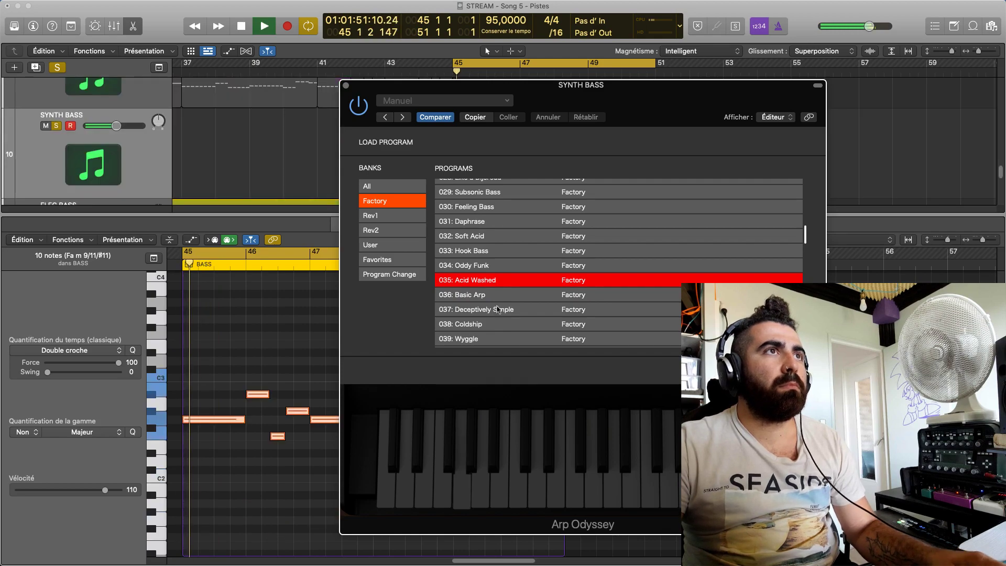
Compare 036: Basic Arp with 034: Oddy Funk in the higher octave, ending on 036: Basic Arp
{"action": "key", "text": "Up"}
{"action": "key", "text": "space"}
{"action": "left_click", "coordinate": [494, 294]}
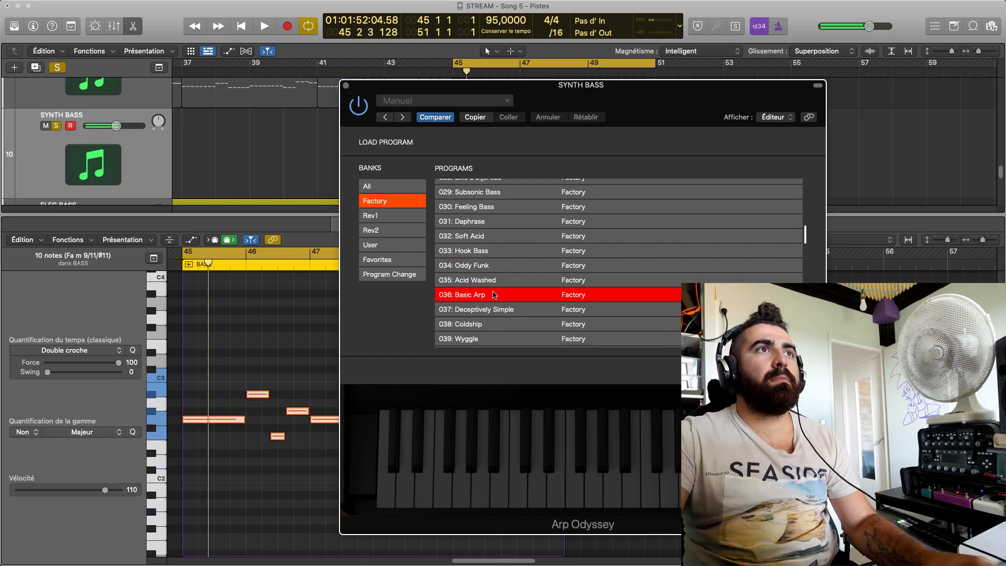
{"action": "key", "text": "Up"}
{"action": "key", "text": "Up"}
{"action": "key", "text": "space"}
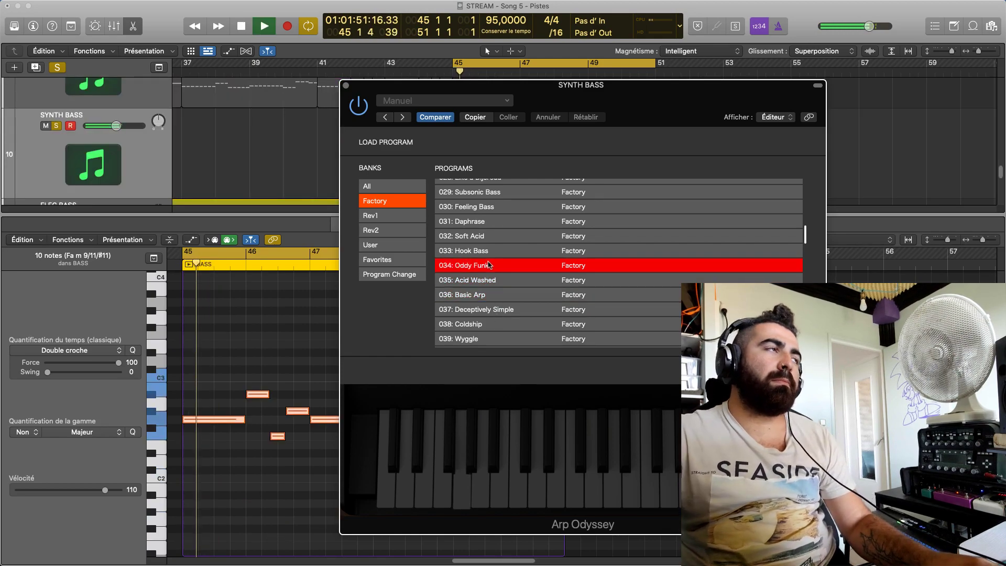
{"action": "left_click", "coordinate": [496, 296]}
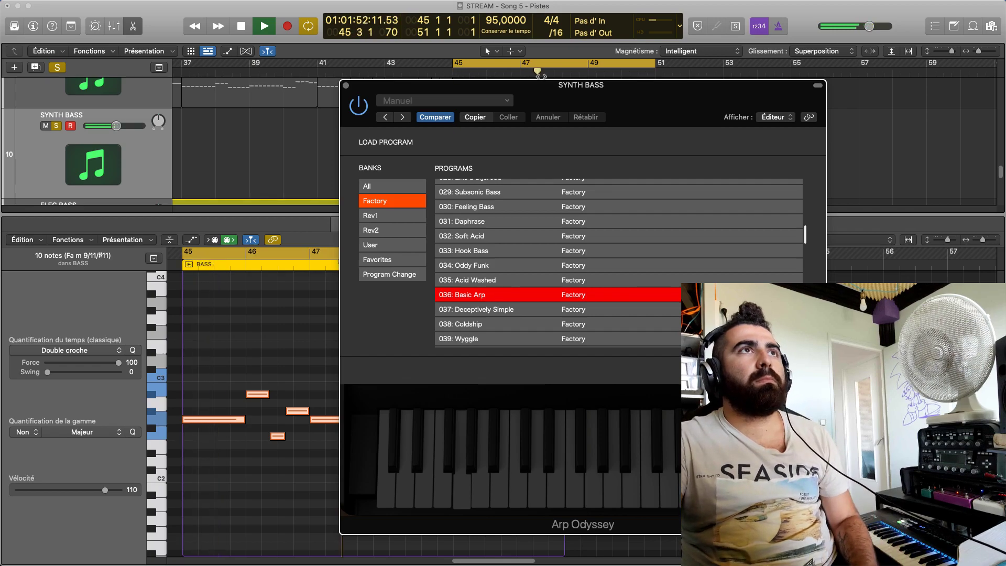
Compare the Factory programs 037: Deceptively Simple and 033: Hook Bass over the loop, ending on 037: Deceptively Simple
{"action": "left_click", "coordinate": [543, 77]}
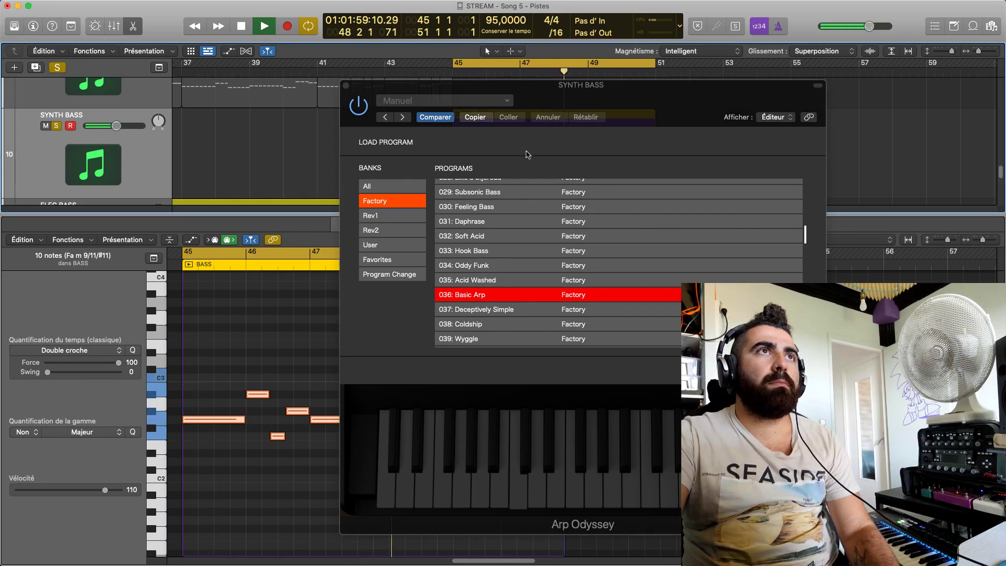
{"action": "scroll", "coordinate": [546, 290], "scroll_direction": "down", "scroll_amount": 2}
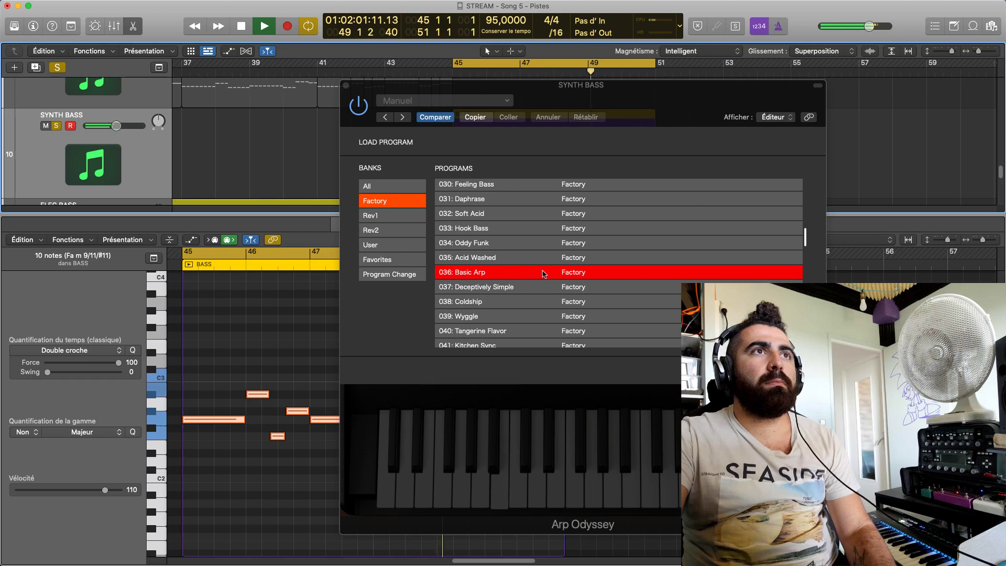
{"action": "left_click", "coordinate": [527, 287]}
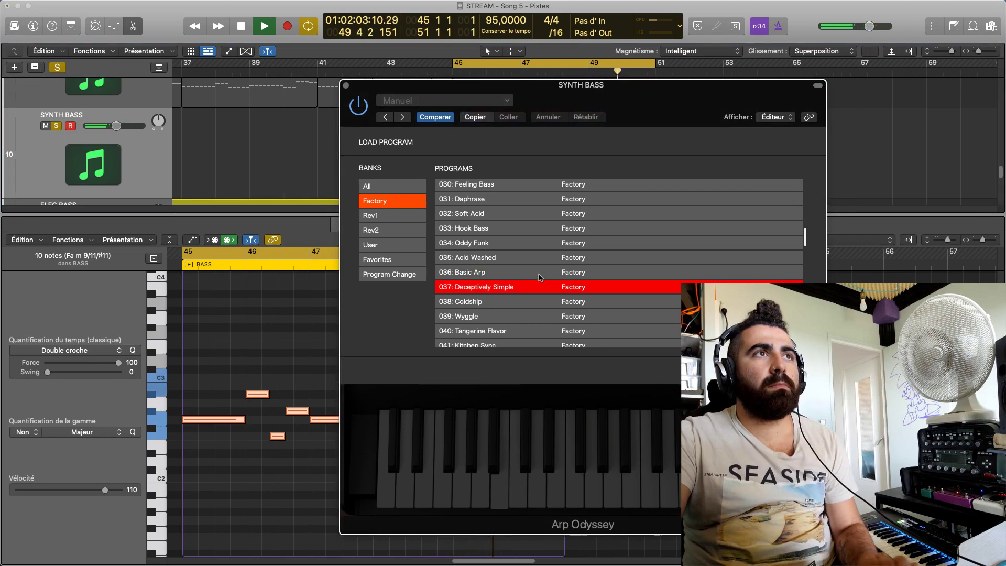
{"action": "key", "text": "space"}
{"action": "key", "text": "space"}
{"action": "left_click", "coordinate": [509, 228]}
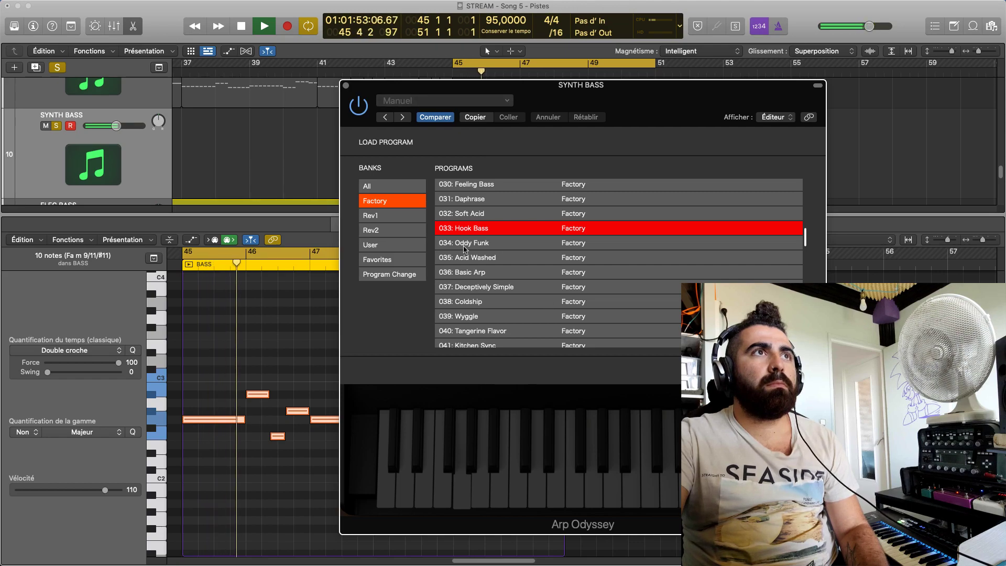
{"action": "left_click", "coordinate": [495, 287]}
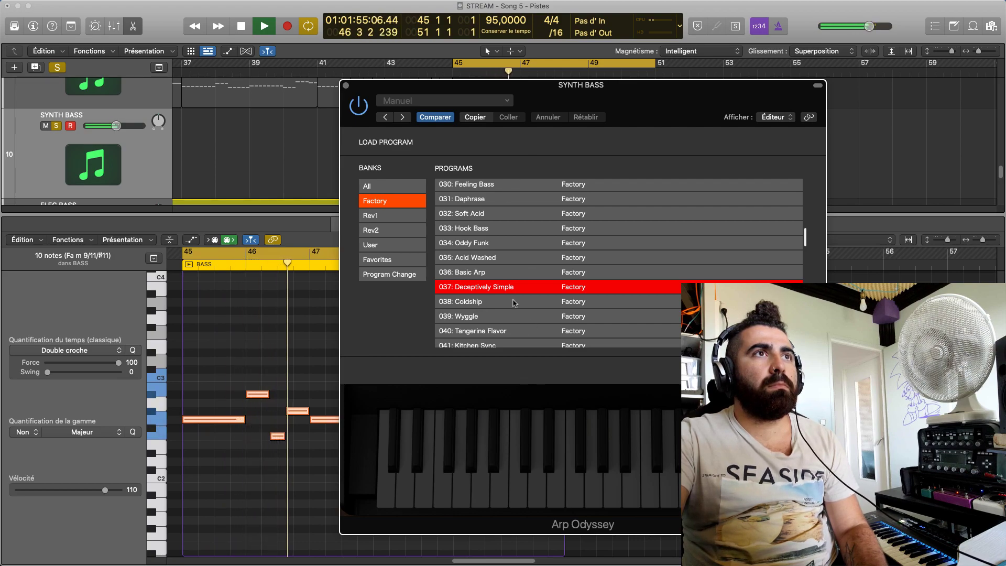
Audition the Factory programs 038: Coldship, 039: Wyggle and 040: Tangerine Flavor over the loop
{"action": "left_click", "coordinate": [505, 309]}
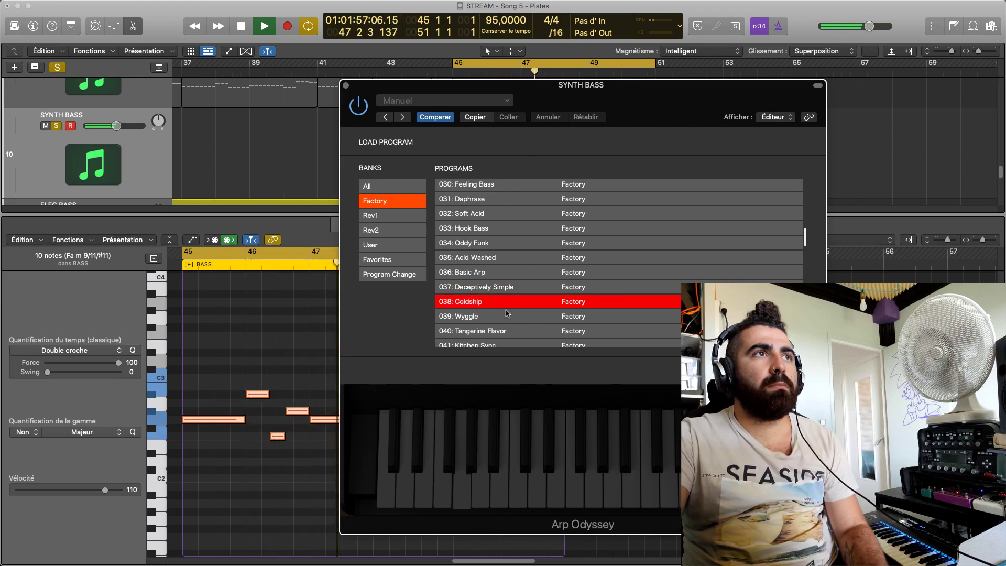
{"action": "left_click", "coordinate": [520, 320]}
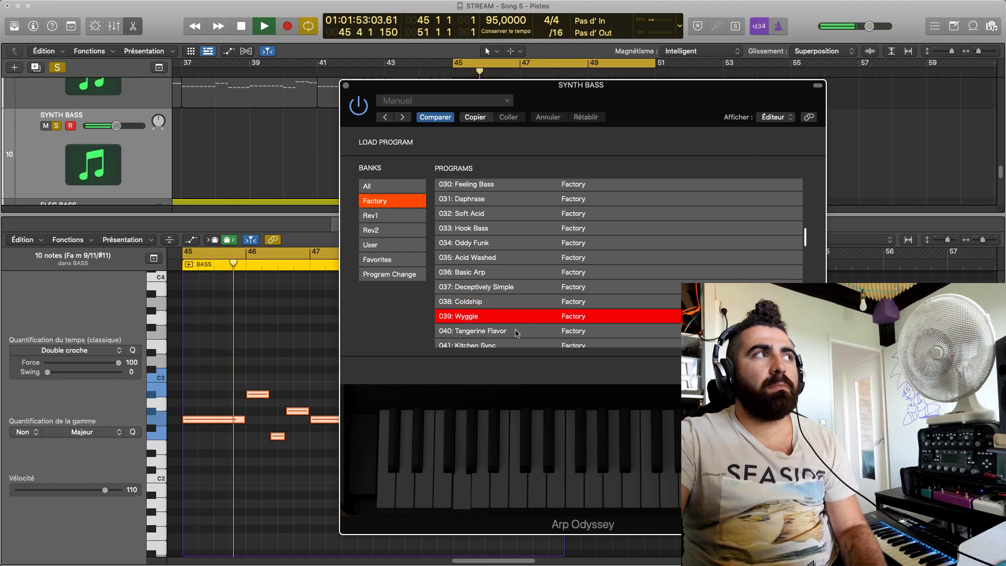
{"action": "left_click", "coordinate": [517, 331]}
{"action": "scroll", "coordinate": [516, 329], "scroll_direction": "down", "scroll_amount": 2}
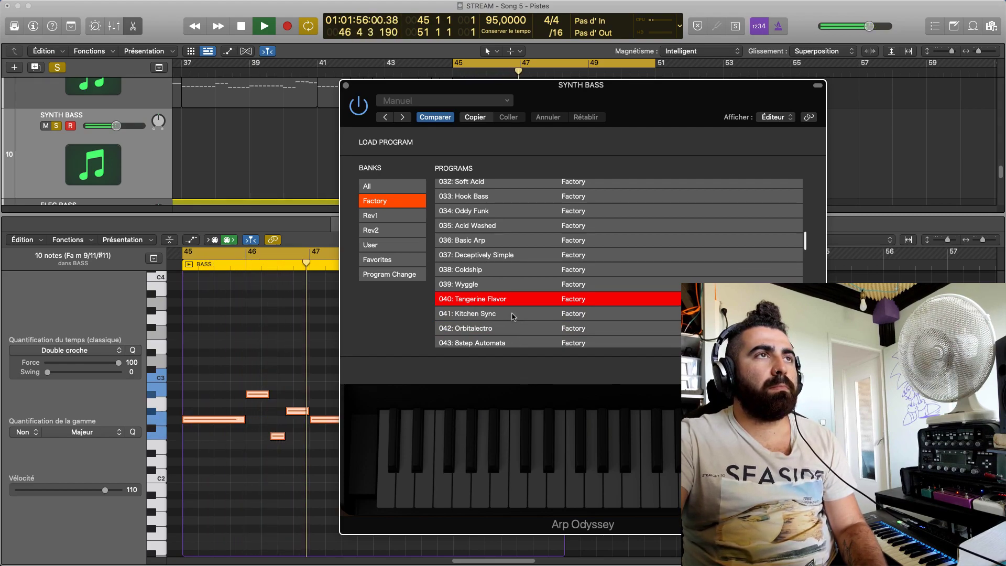
Transpose all the BASS notes down one octave and play them with 040: Tangerine Flavor
{"action": "left_click_drag", "start_coordinate": [219, 422], "coordinate": [220, 520]}
{"action": "key", "text": "space"}
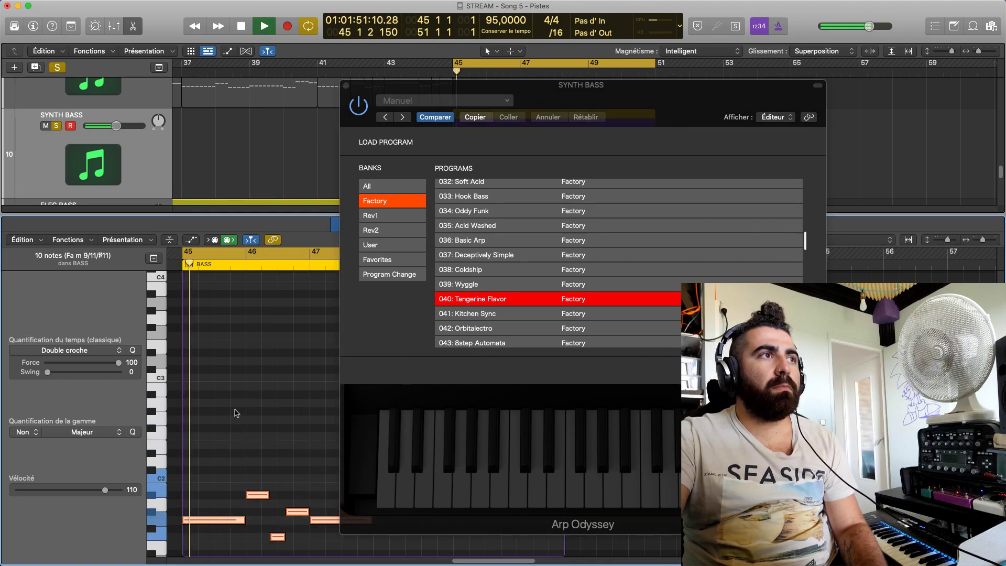
Raise the SYNTH BASS track volume to -3,8 dB during playback
{"action": "scroll", "coordinate": [90, 162], "scroll_direction": "down", "scroll_amount": 3}
{"action": "scroll", "coordinate": [90, 162], "scroll_direction": "up", "scroll_amount": 3}
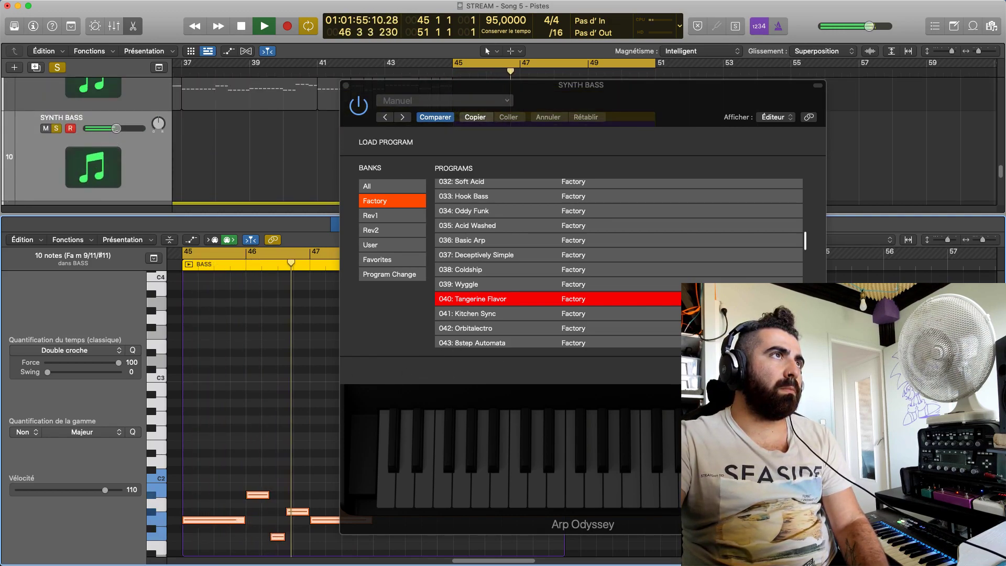
{"action": "left_click_drag", "start_coordinate": [128, 128], "coordinate": [142, 128]}
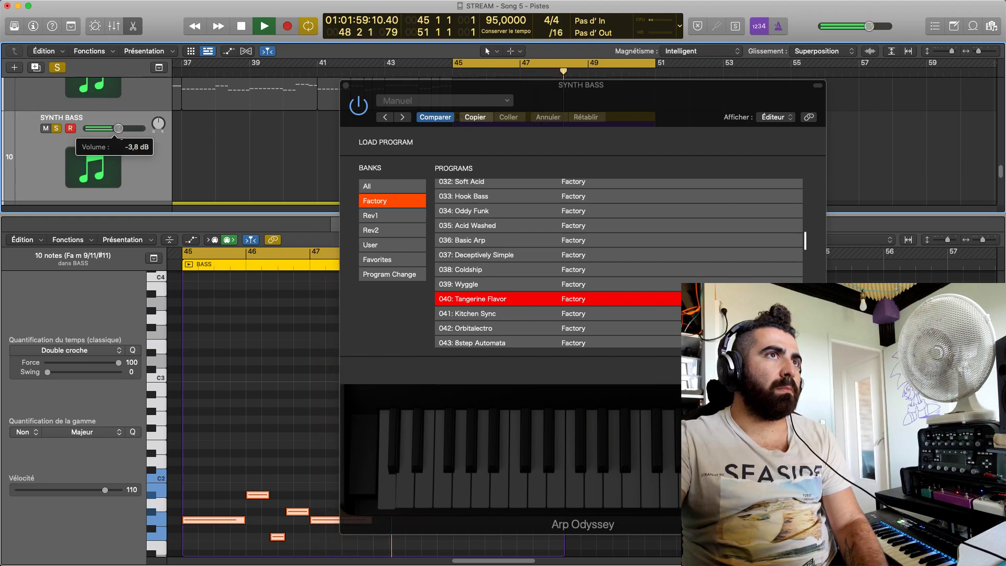
Audition the Factory programs 041: Kitchen Sync and 042: Orbitalectro, and load 030: Feeling Bass instead
{"action": "left_click", "coordinate": [478, 315]}
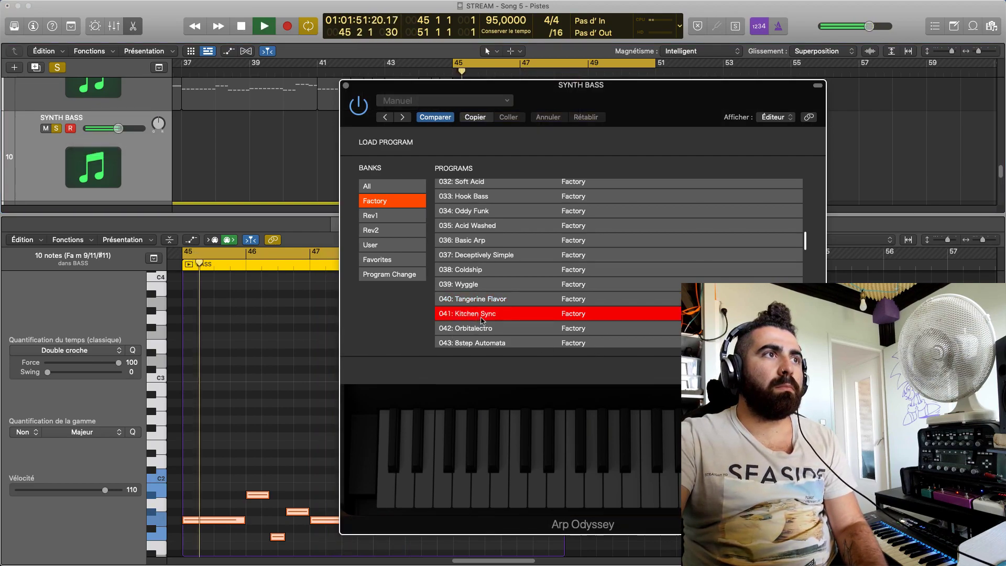
{"action": "scroll", "coordinate": [485, 314], "scroll_direction": "down", "scroll_amount": 2}
{"action": "left_click", "coordinate": [492, 302]}
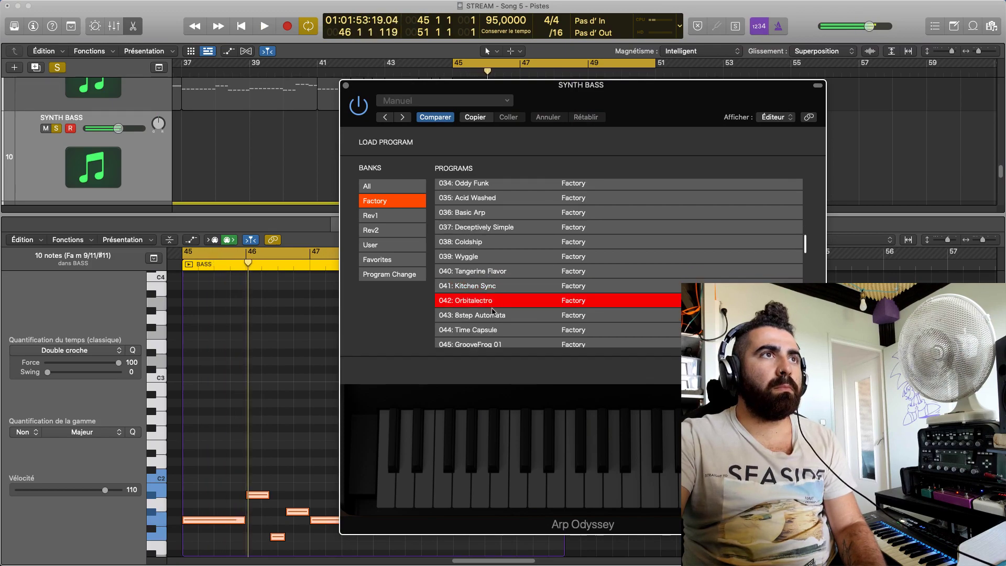
{"action": "scroll", "coordinate": [493, 314], "scroll_direction": "down", "scroll_amount": 5}
{"action": "scroll", "coordinate": [493, 320], "scroll_direction": "up", "scroll_amount": 10}
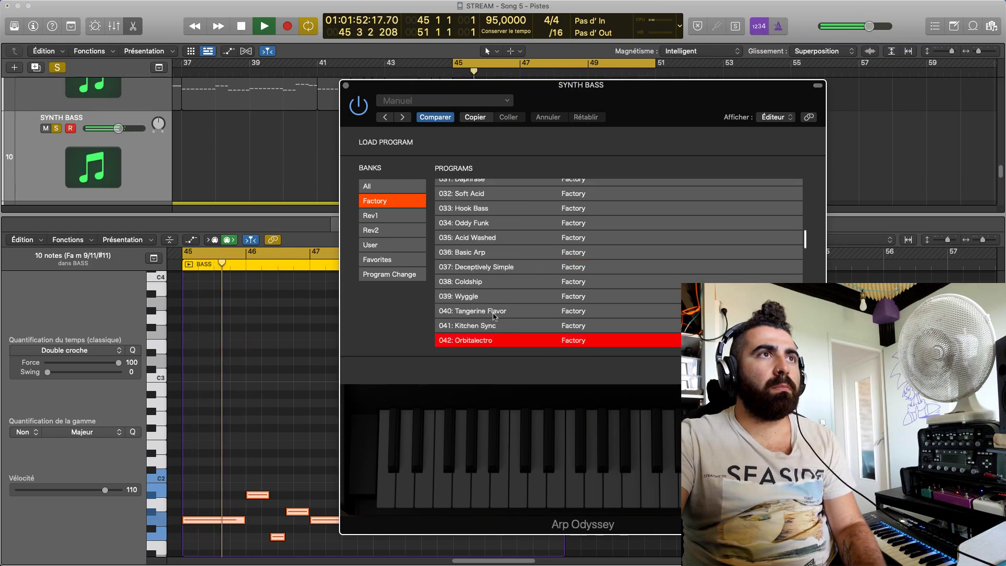
{"action": "scroll", "coordinate": [492, 340], "scroll_direction": "up", "scroll_amount": 5}
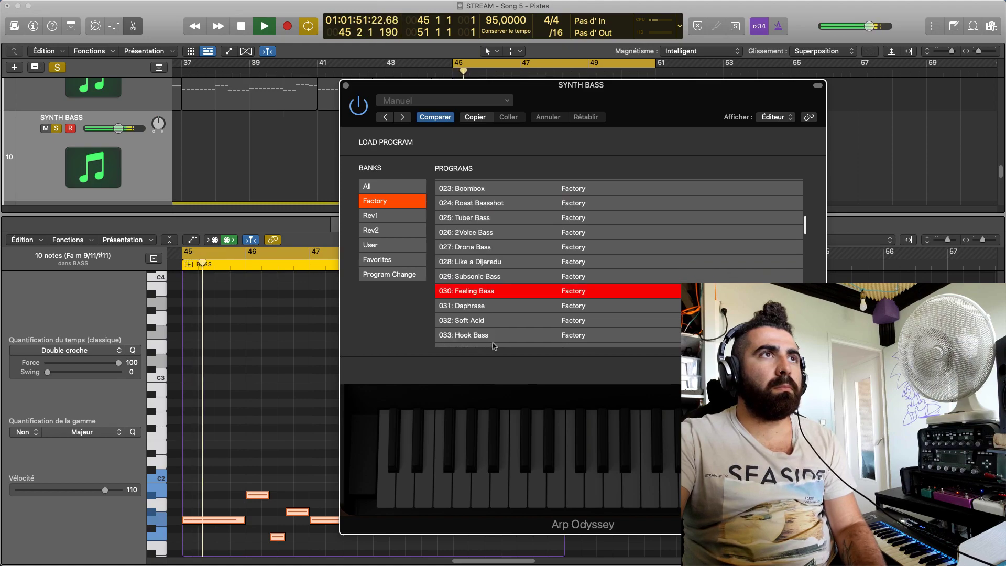
Move the SYNTH BASS window aside, transpose all the BASS notes up one octave with the bar 48 note on C3, and play the loop
{"action": "key", "text": "space"}
{"action": "left_click_drag", "start_coordinate": [258, 495], "coordinate": [257, 415]}
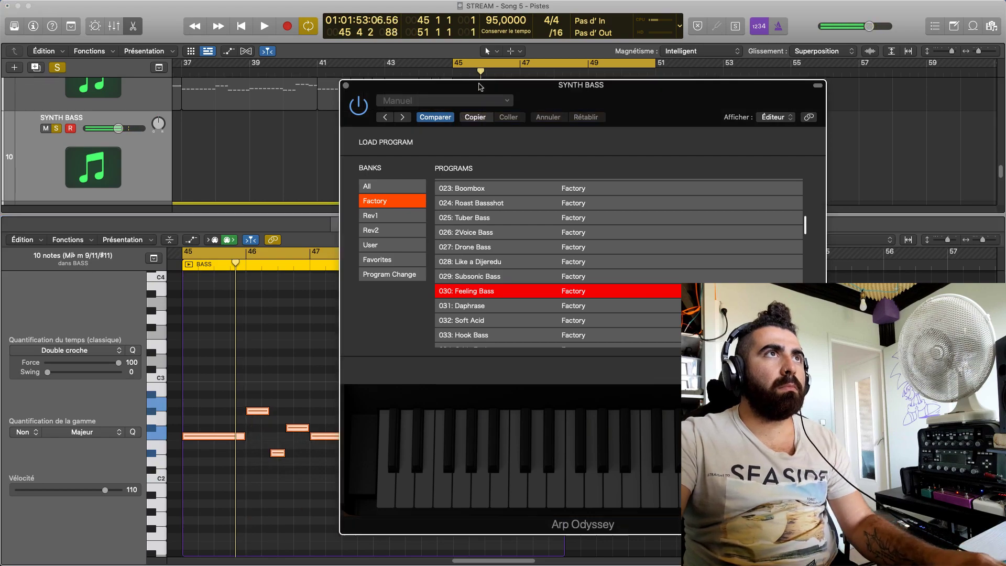
{"action": "left_click_drag", "start_coordinate": [480, 86], "coordinate": [534, 82]}
{"action": "left_click_drag", "start_coordinate": [305, 422], "coordinate": [258, 400]}
{"action": "key", "text": "space"}
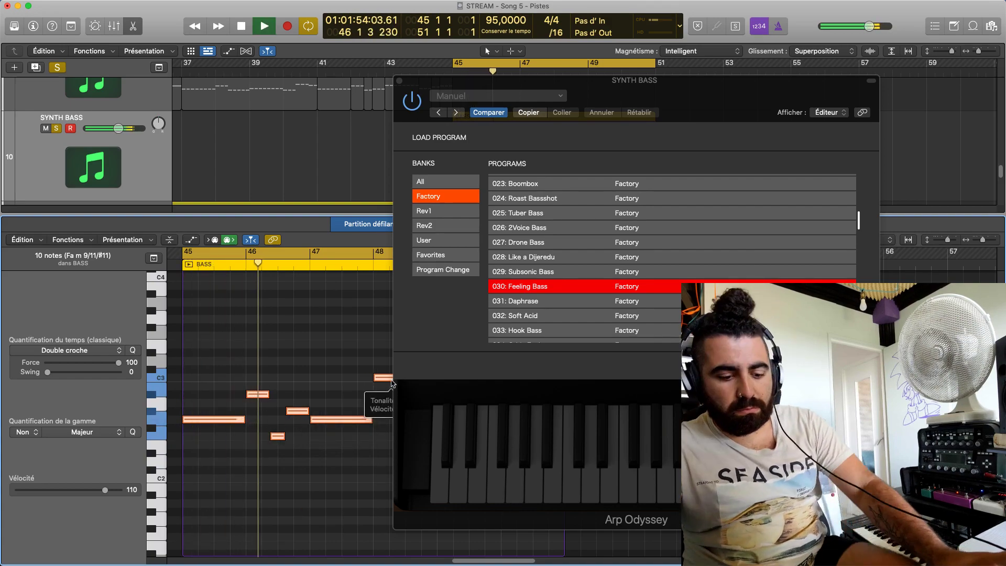
Audition the Factory programs 031: Daphrase, 032: Soft Acid and 029: Subsonic Bass over the loop
{"action": "key", "text": "space"}
{"action": "left_click", "coordinate": [556, 302]}
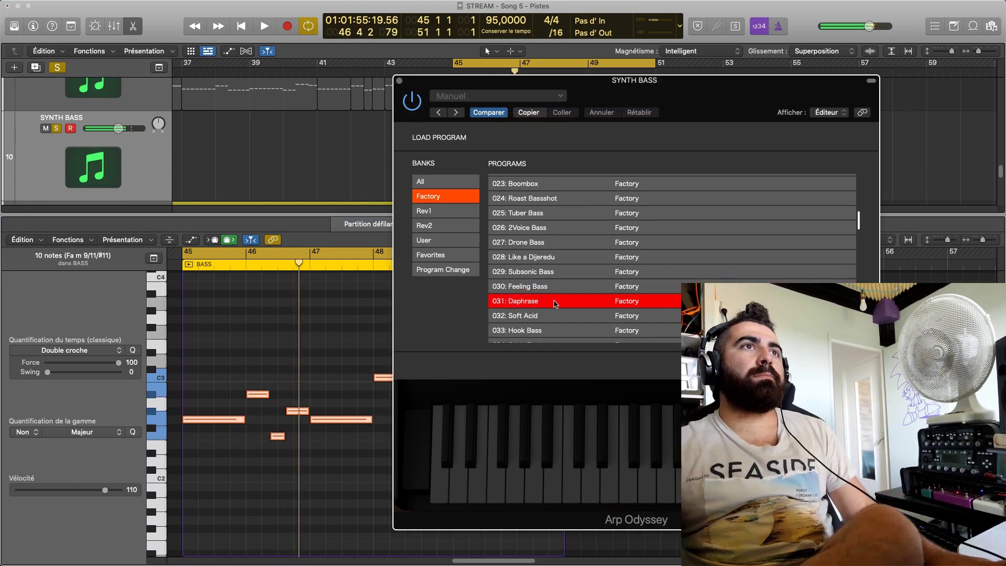
{"action": "key", "text": "space"}
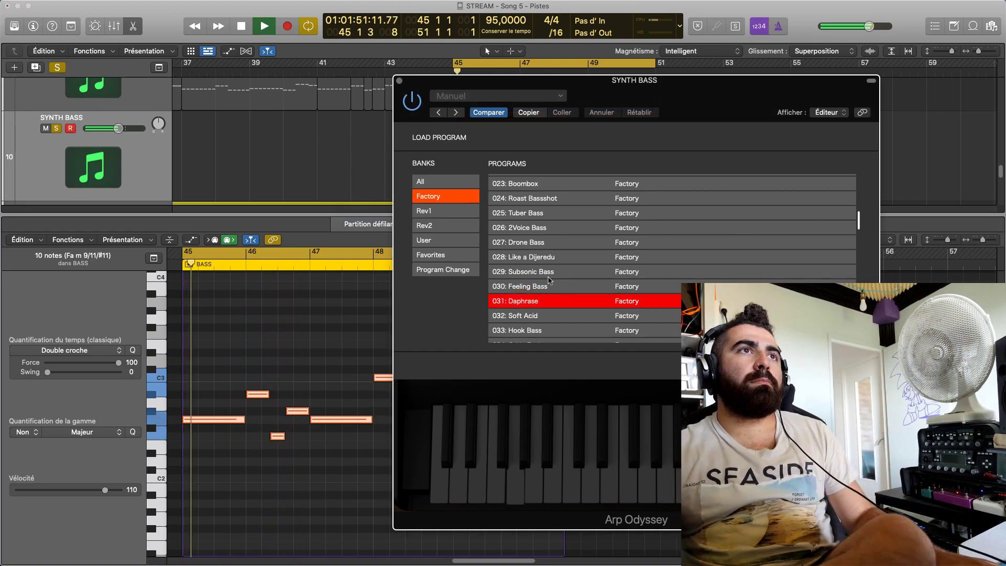
{"action": "left_click", "coordinate": [547, 315]}
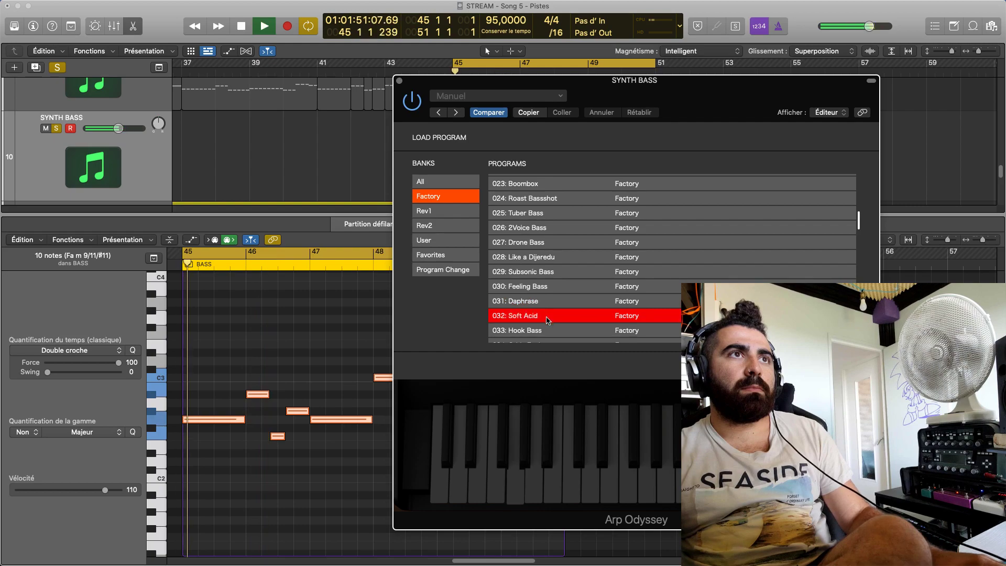
{"action": "key", "text": "Up"}
{"action": "key", "text": "Up"}
{"action": "key", "text": "Up"}
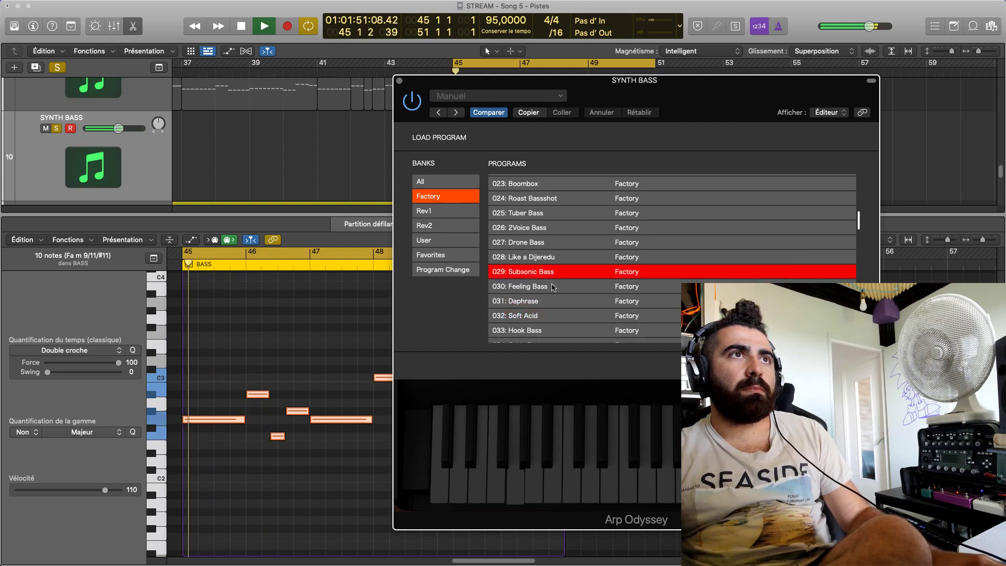
Audition the programs 032: Soft Acid, 033: Hook Bass, 034: Oddy Funk and 036: Basic Arp during playback
{"action": "scroll", "coordinate": [553, 293], "scroll_direction": "down", "scroll_amount": 2}
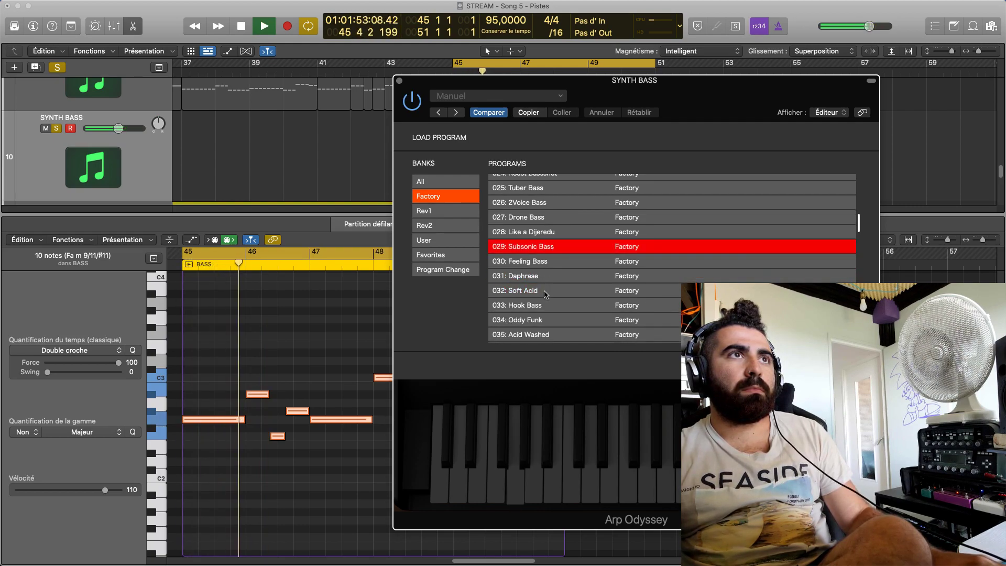
{"action": "left_click", "coordinate": [546, 291]}
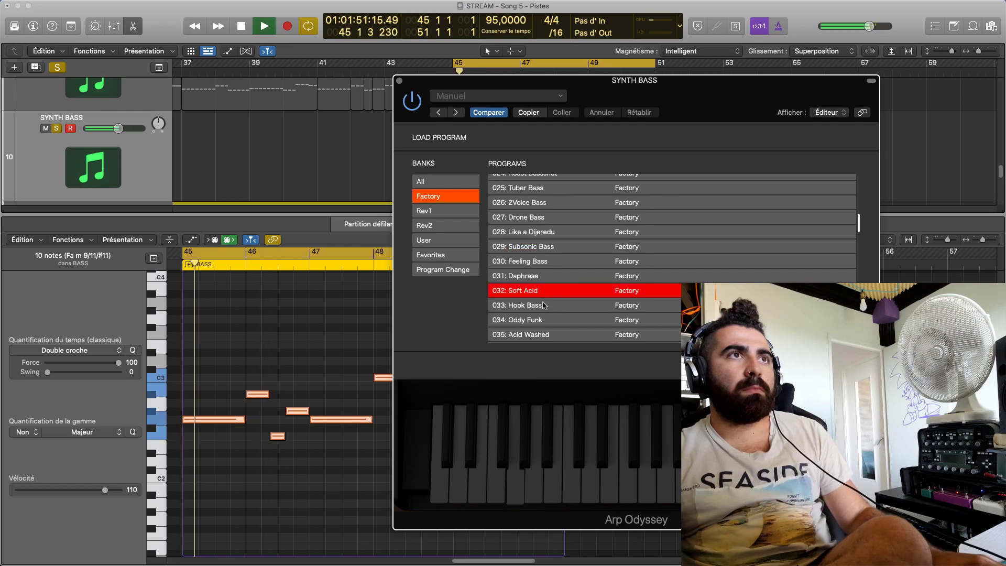
{"action": "left_click", "coordinate": [545, 305]}
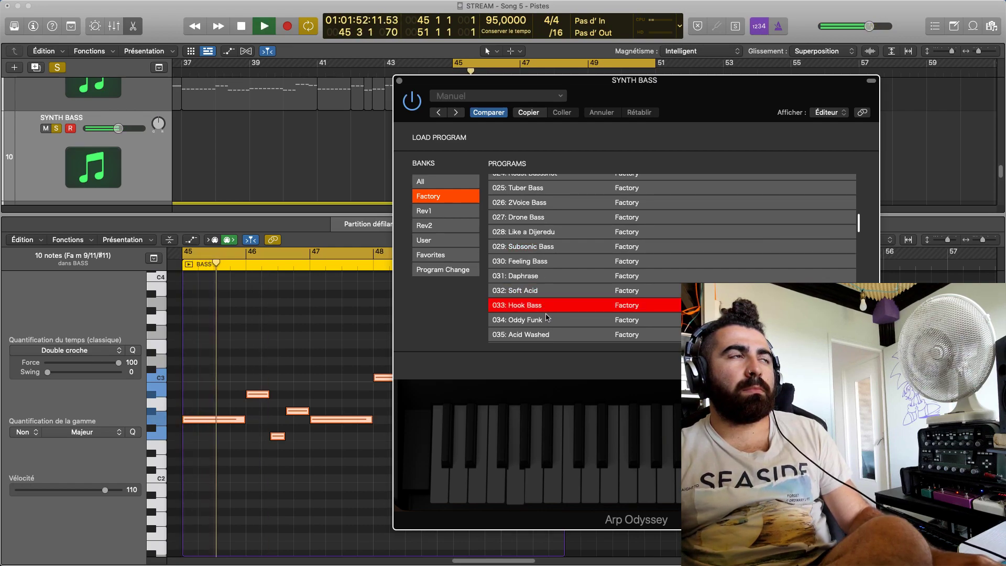
{"action": "left_click", "coordinate": [547, 319]}
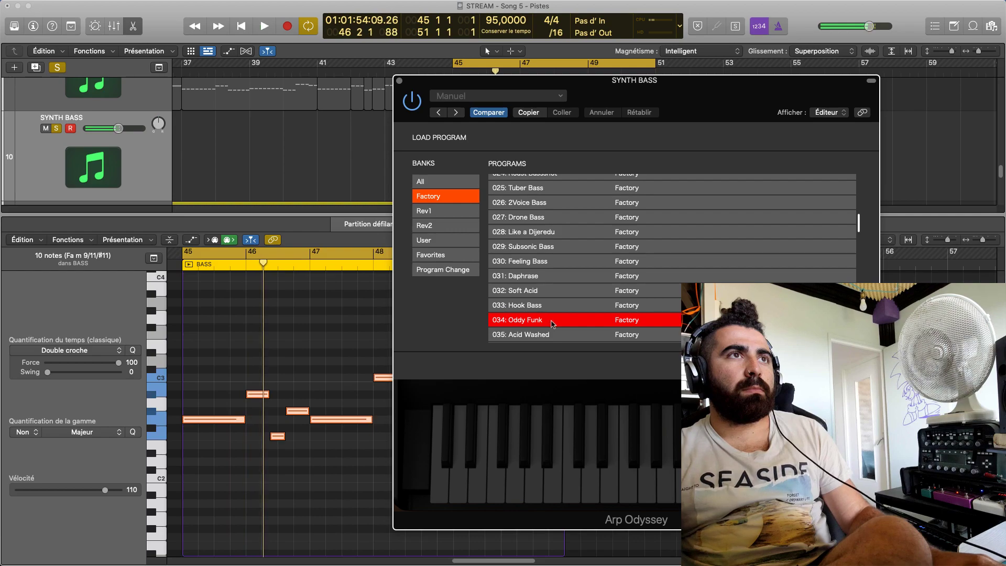
{"action": "scroll", "coordinate": [560, 309], "scroll_direction": "down", "scroll_amount": 2}
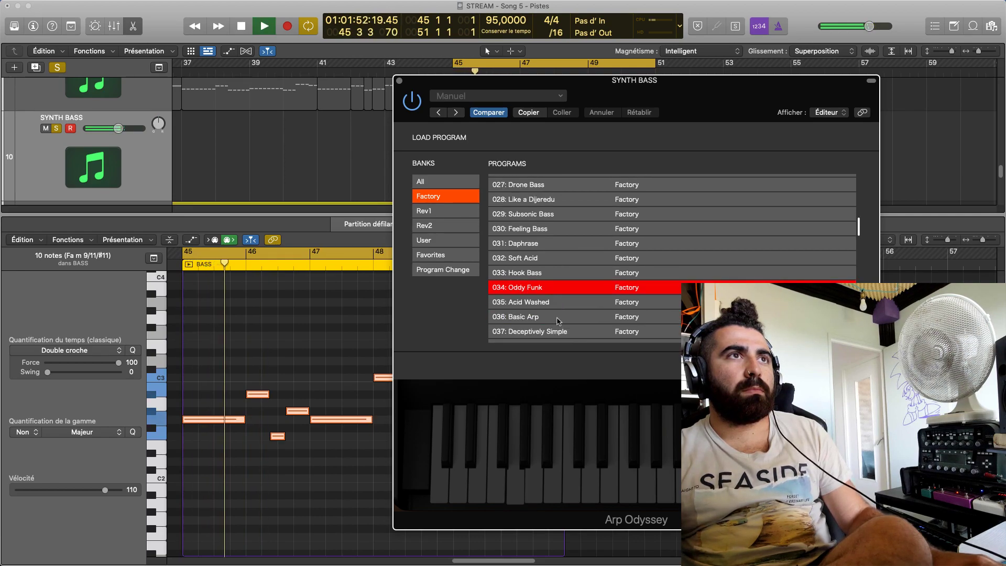
{"action": "left_click", "coordinate": [561, 317]}
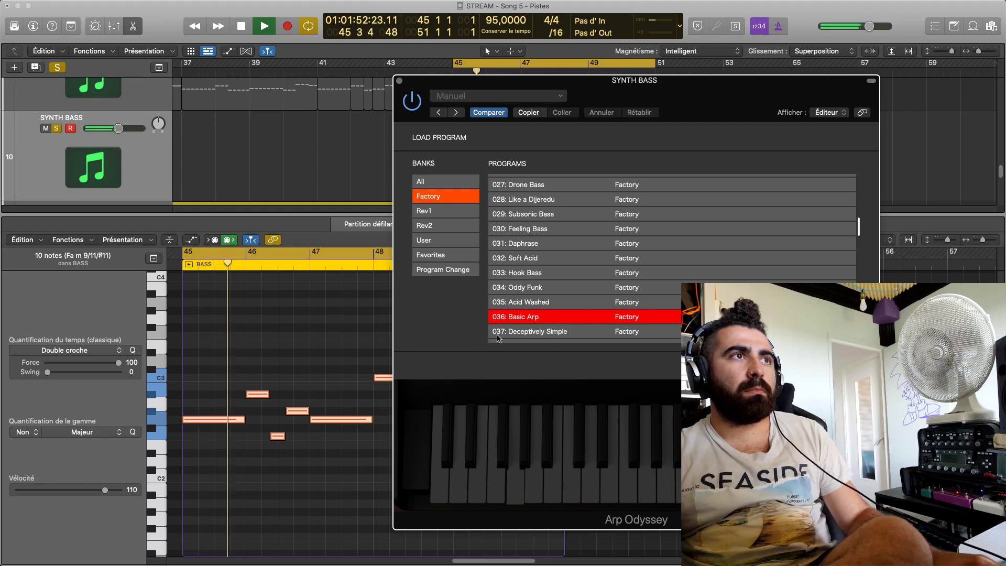
Uncover more of the BASS notes by shifting the SYNTH BASS window, and load the program 037: Deceptively Simple
{"action": "scroll", "coordinate": [272, 378], "scroll_direction": "up", "scroll_amount": 2}
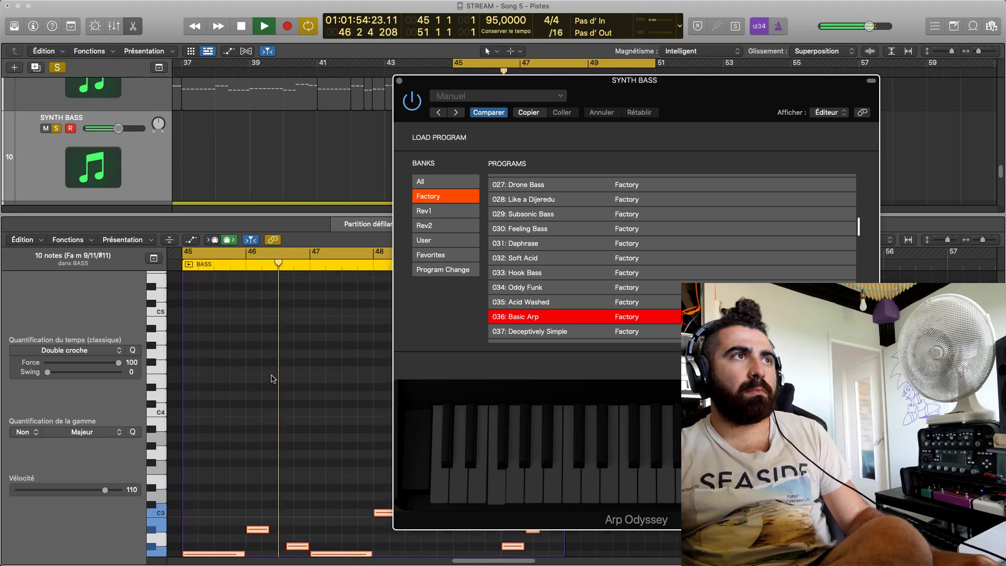
{"action": "scroll", "coordinate": [272, 380], "scroll_direction": "down", "scroll_amount": 8}
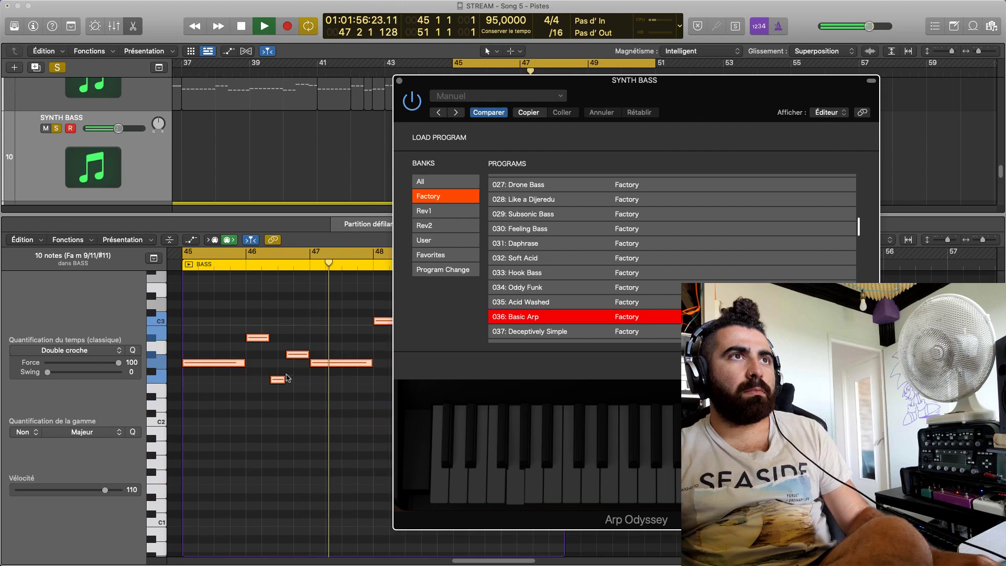
{"action": "mouse_move", "coordinate": [548, 85]}
{"action": "left_mouse_down"}
{"action": "mouse_move", "coordinate": [708, 84]}
{"action": "mouse_move", "coordinate": [547, 80]}
{"action": "mouse_move", "coordinate": [560, 80]}
{"action": "left_mouse_up"}
{"action": "scroll", "coordinate": [547, 301], "scroll_direction": "down", "scroll_amount": 3}
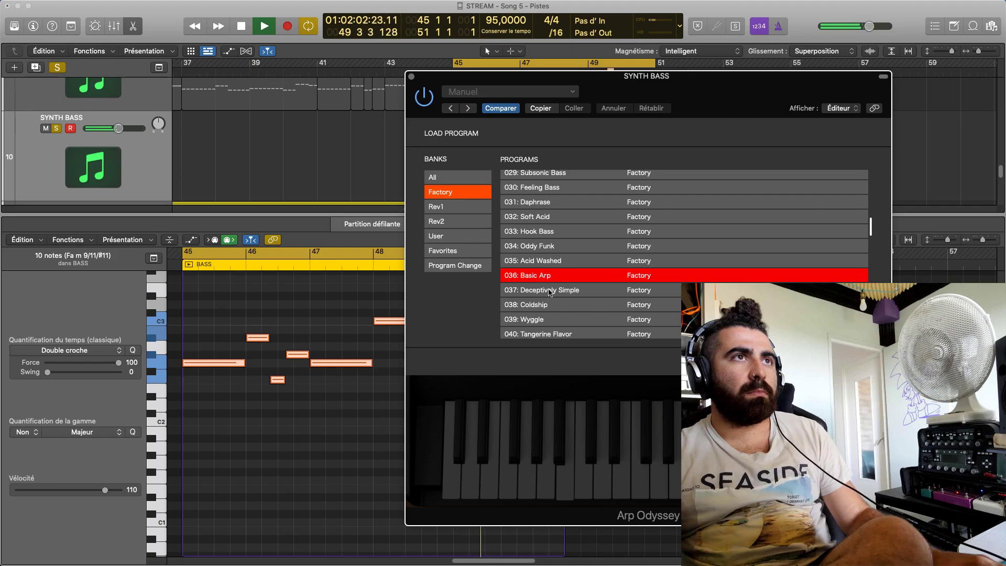
{"action": "left_click", "coordinate": [550, 291]}
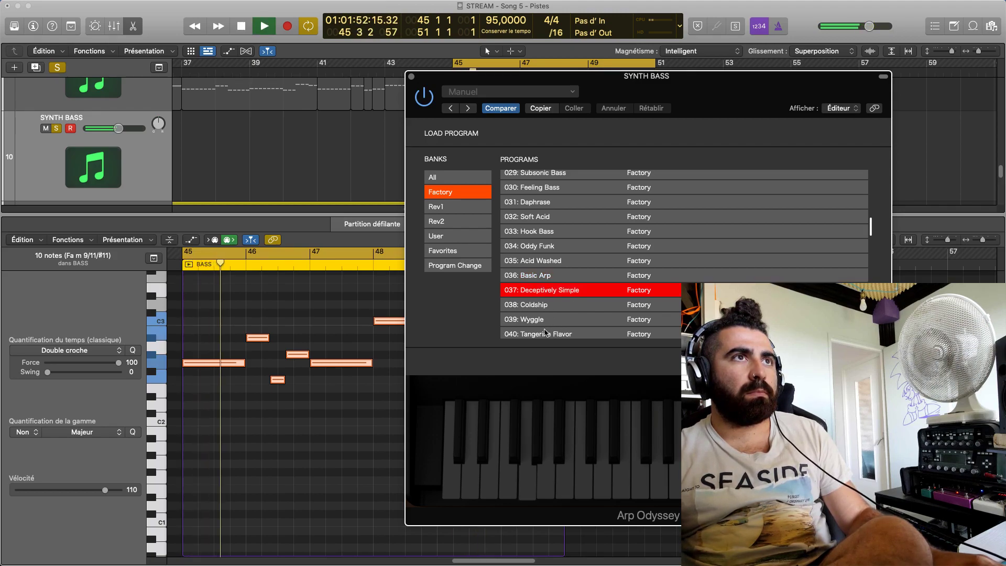
Audition the Factory bass programs 025: Tuber Bass, 026: 2Voice Bass and 028 through 031: Daphrase over the loop
{"action": "scroll", "coordinate": [550, 325], "scroll_direction": "up", "scroll_amount": 4}
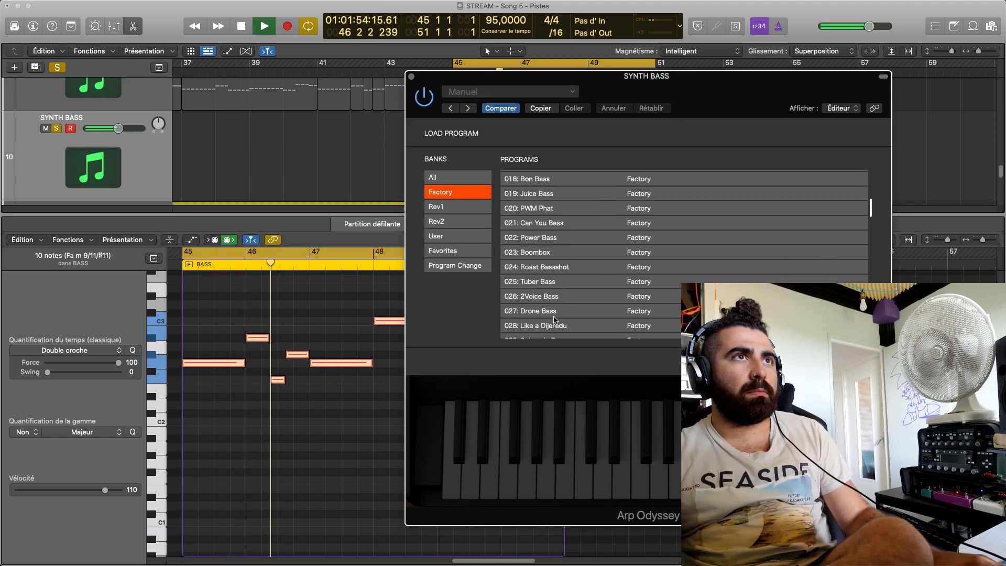
{"action": "left_click", "coordinate": [550, 282]}
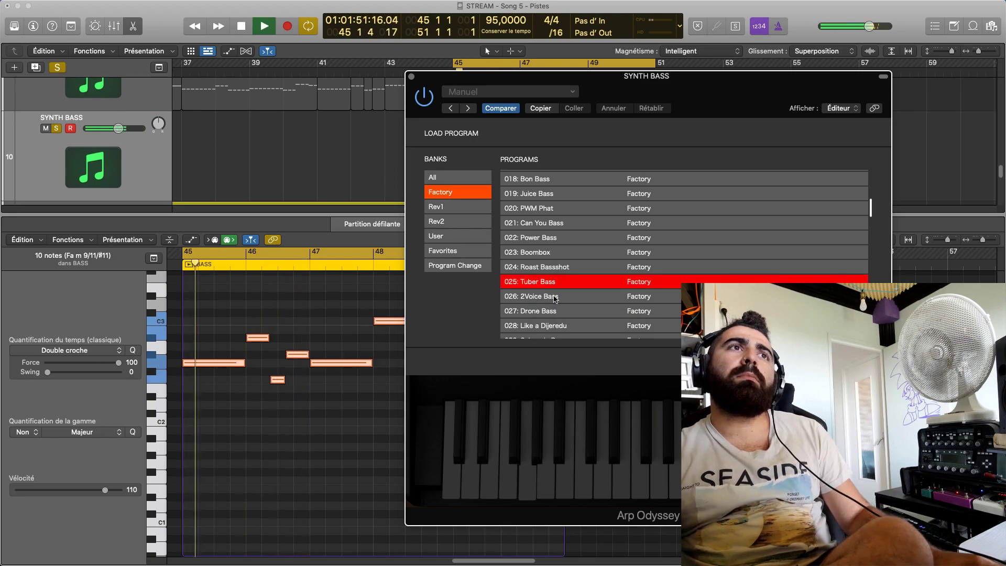
{"action": "left_click", "coordinate": [556, 297]}
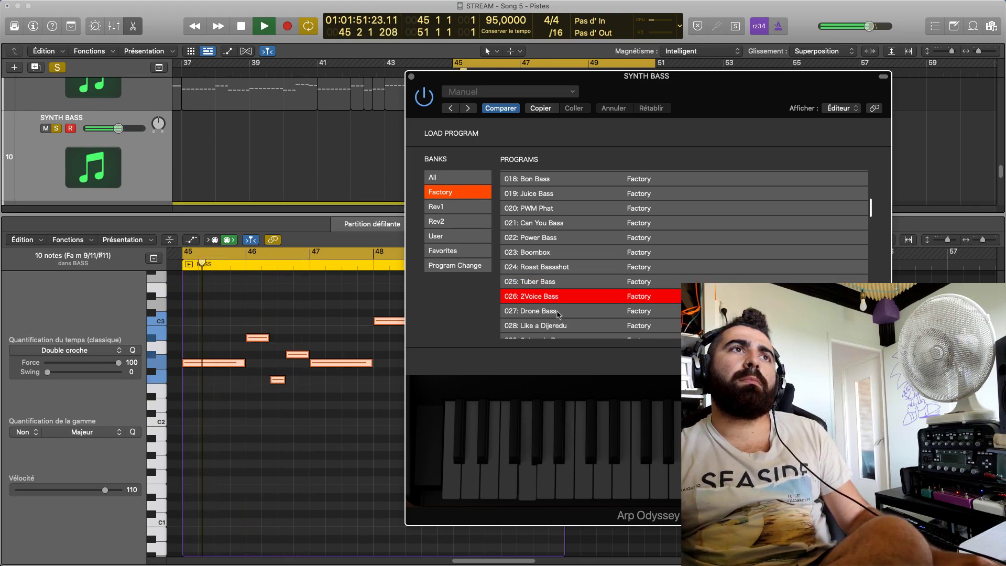
{"action": "left_click", "coordinate": [562, 326]}
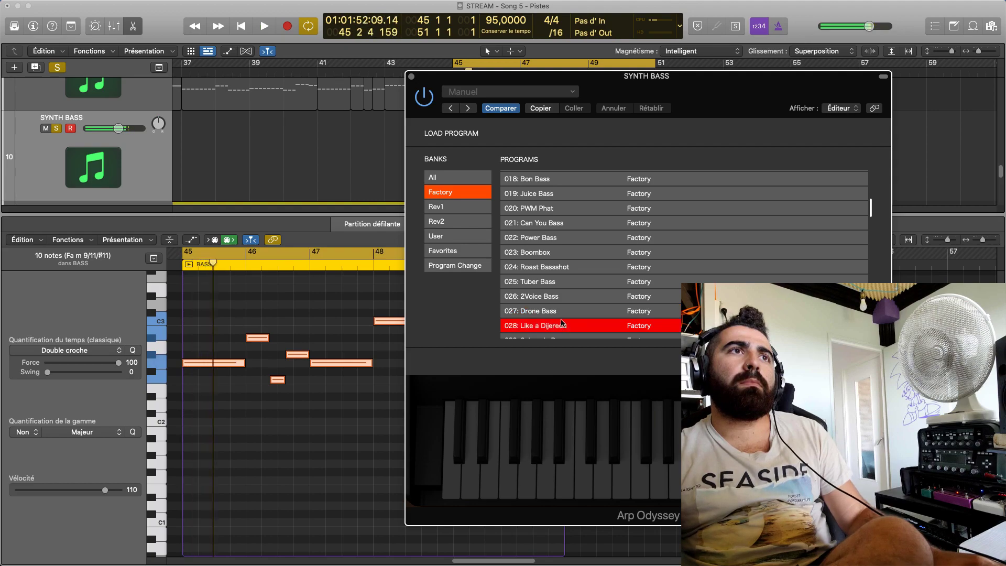
{"action": "scroll", "coordinate": [563, 309], "scroll_direction": "down", "scroll_amount": 2}
{"action": "left_click", "coordinate": [562, 310]}
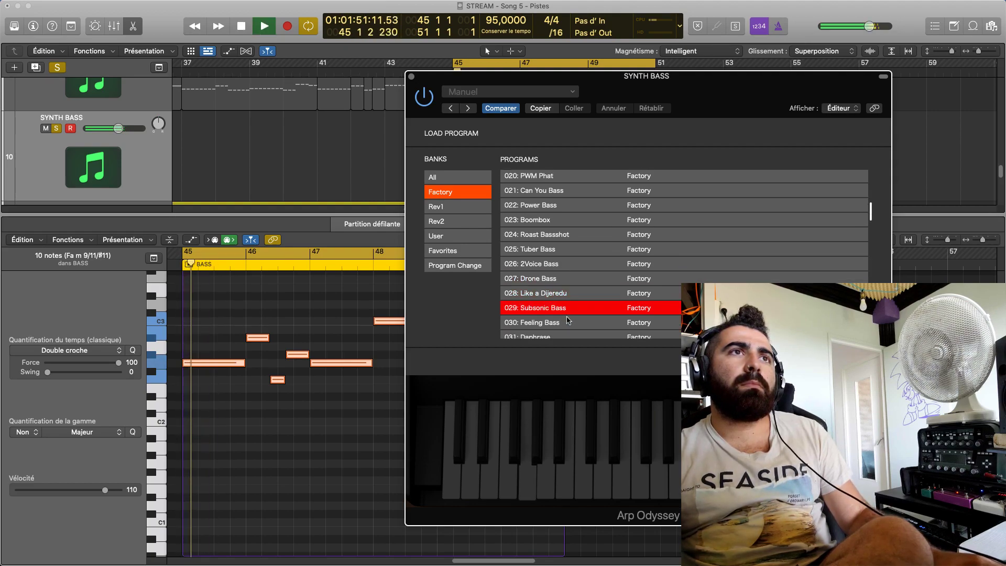
{"action": "scroll", "coordinate": [558, 304], "scroll_direction": "down", "scroll_amount": 2}
{"action": "left_click", "coordinate": [556, 300]}
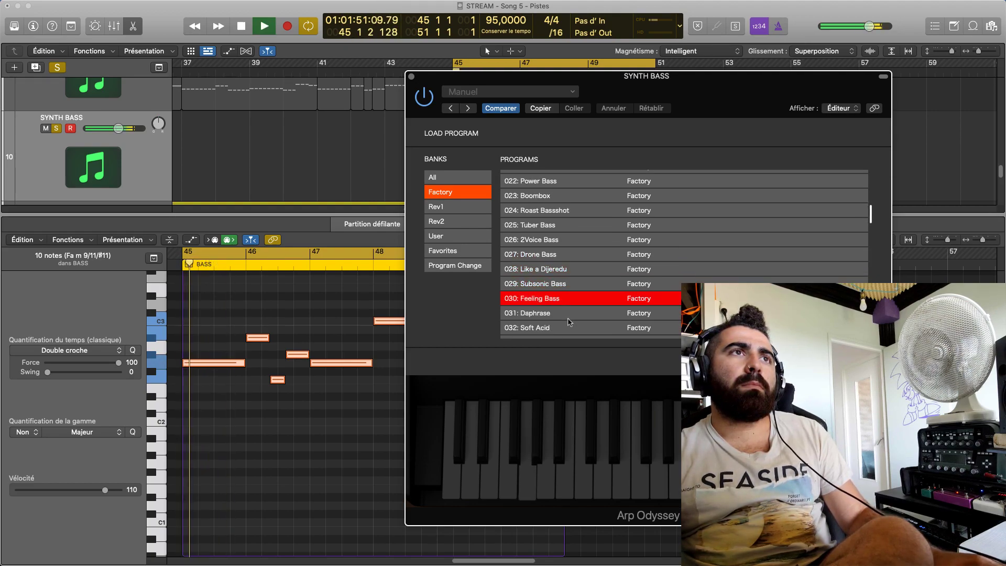
{"action": "left_click", "coordinate": [566, 314]}
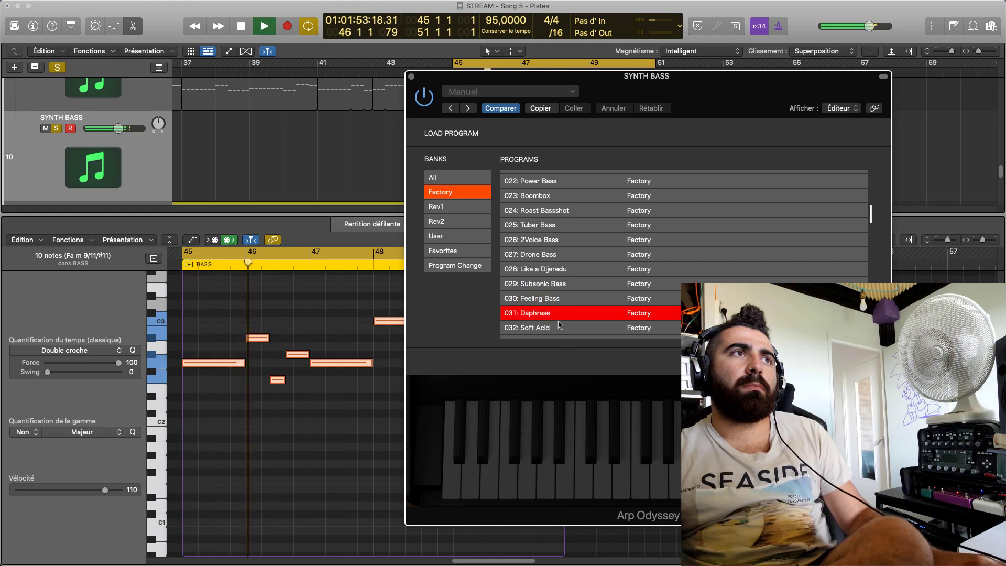
List the programs of all banks and audition 032: Soft Acid, 033: Hook Bass and 034: Oddy Funk
{"action": "left_click", "coordinate": [489, 267]}
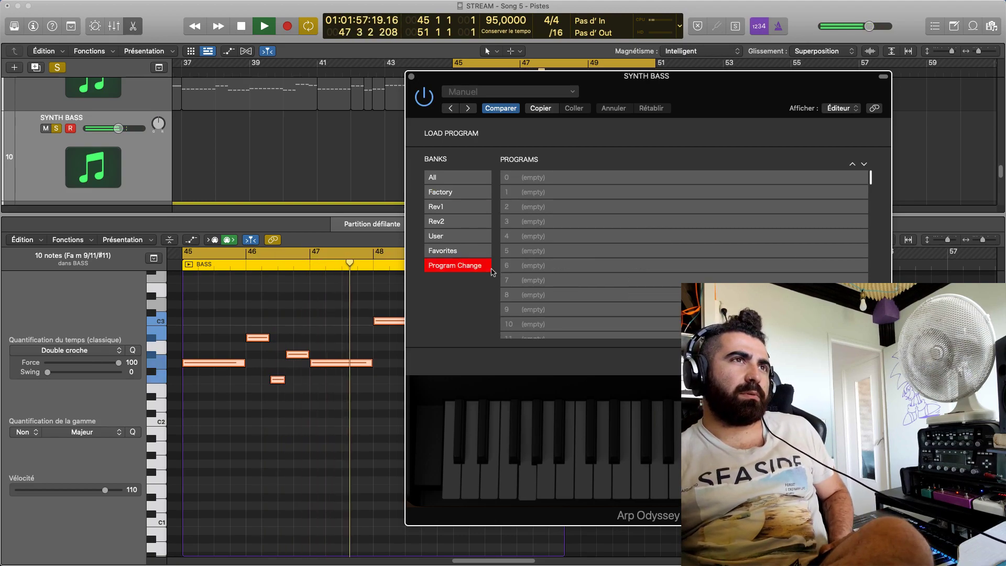
{"action": "left_click", "coordinate": [458, 178]}
{"action": "scroll", "coordinate": [521, 257], "scroll_direction": "down", "scroll_amount": 8}
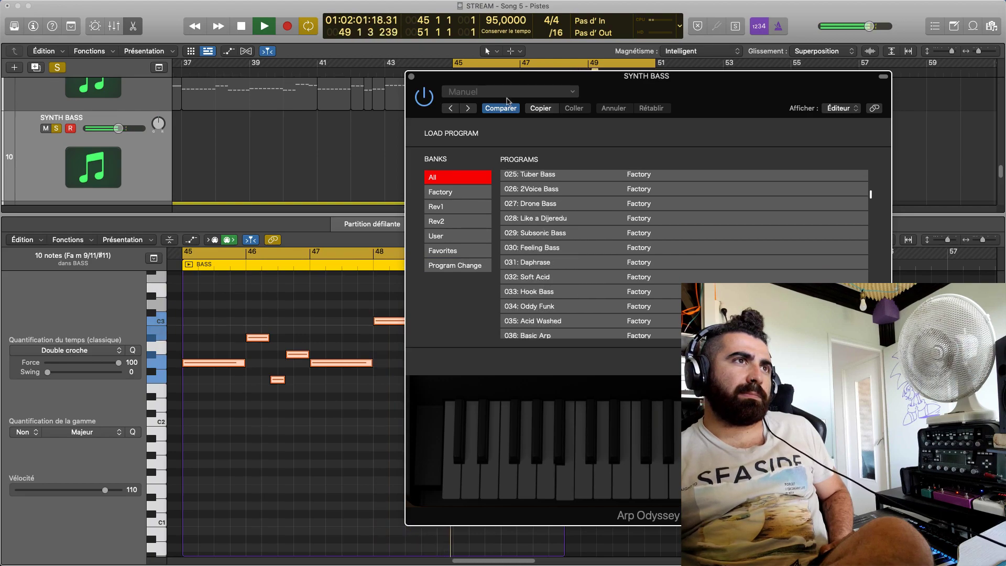
{"action": "left_click_drag", "start_coordinate": [507, 76], "coordinate": [490, 76]}
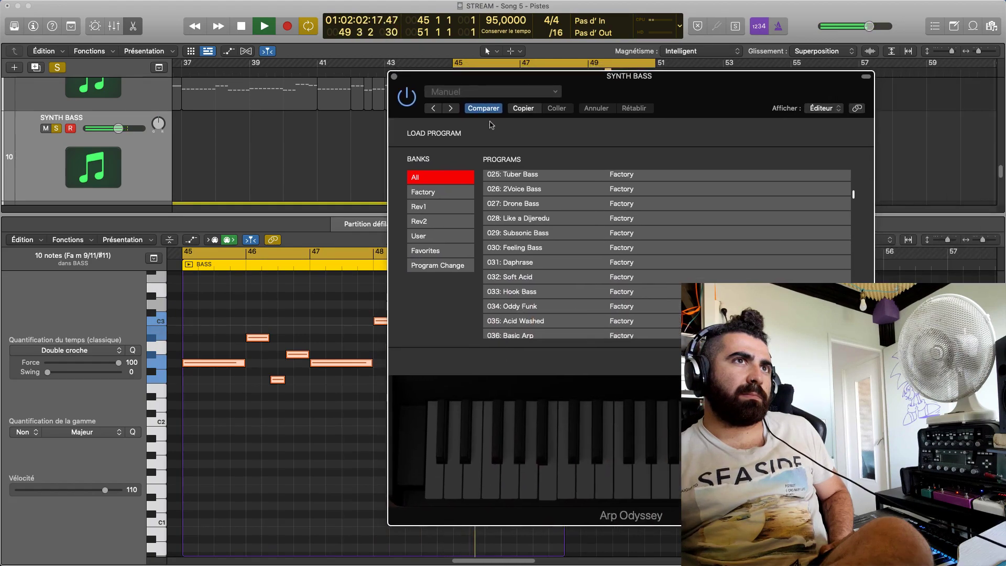
{"action": "left_click", "coordinate": [540, 278]}
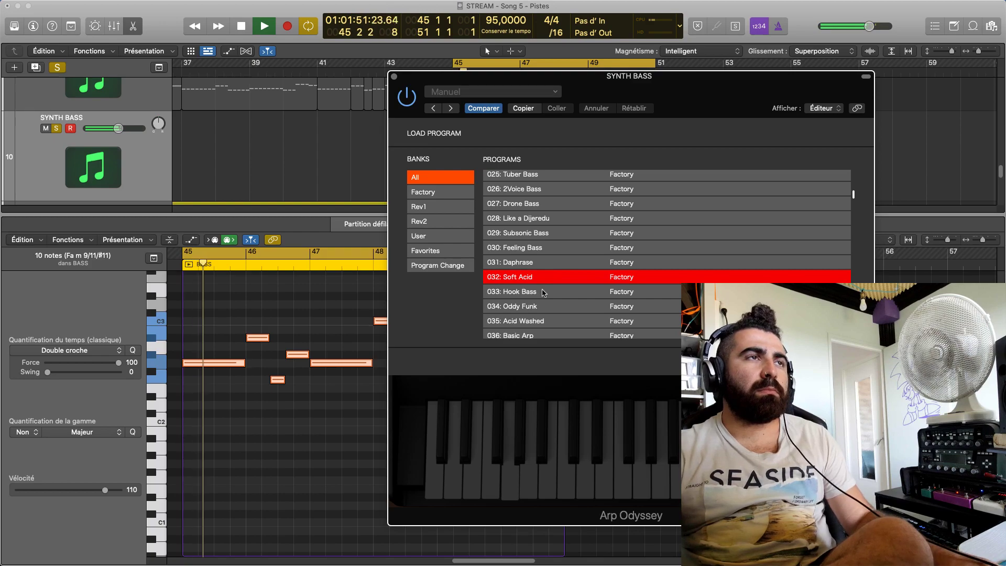
{"action": "left_click", "coordinate": [387, 283]}
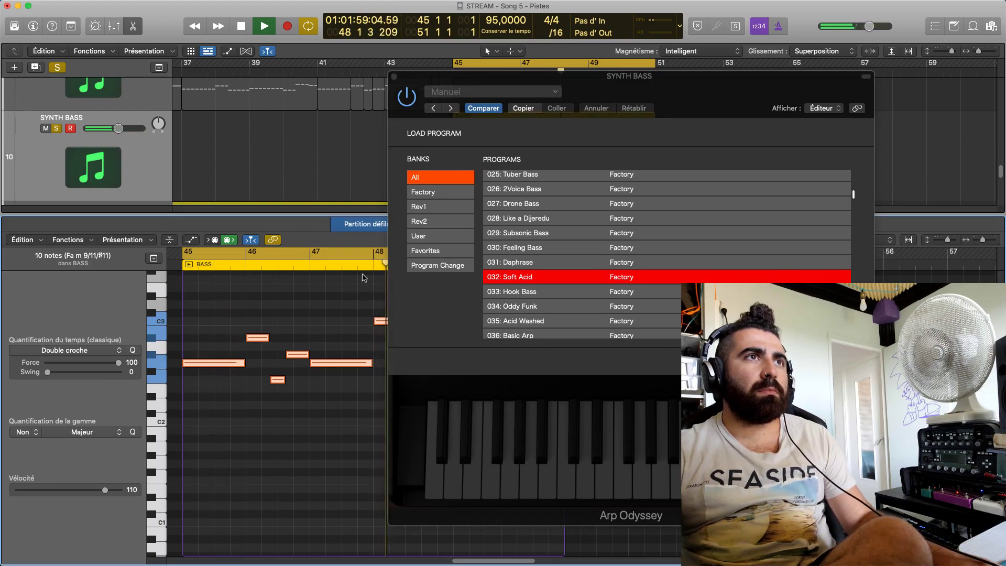
{"action": "left_click", "coordinate": [549, 292]}
{"action": "left_click", "coordinate": [537, 305]}
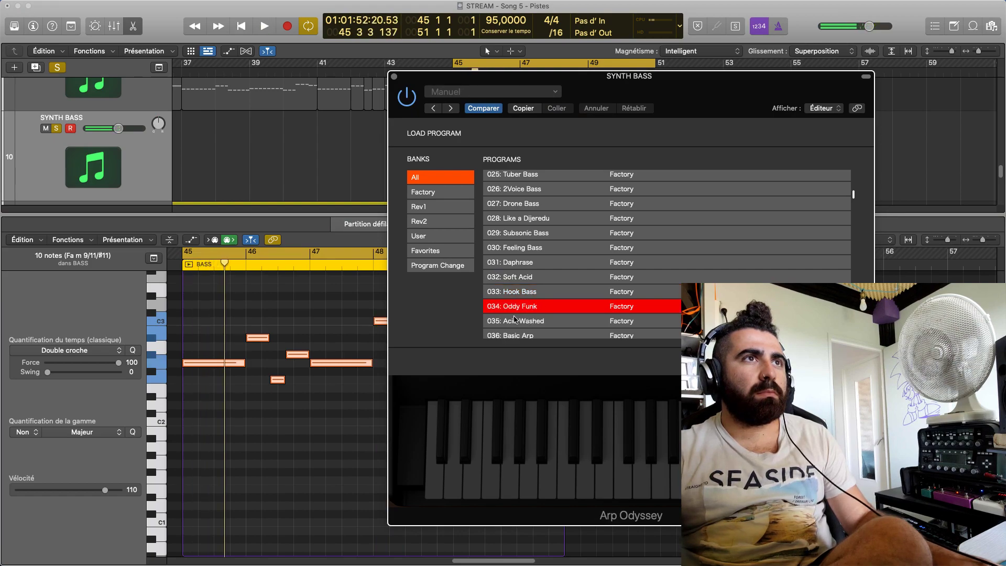
Reposition the SYNTH BASS window and audition the programs 035: Acid Washed and 036: Basic Arp
{"action": "left_click", "coordinate": [367, 266]}
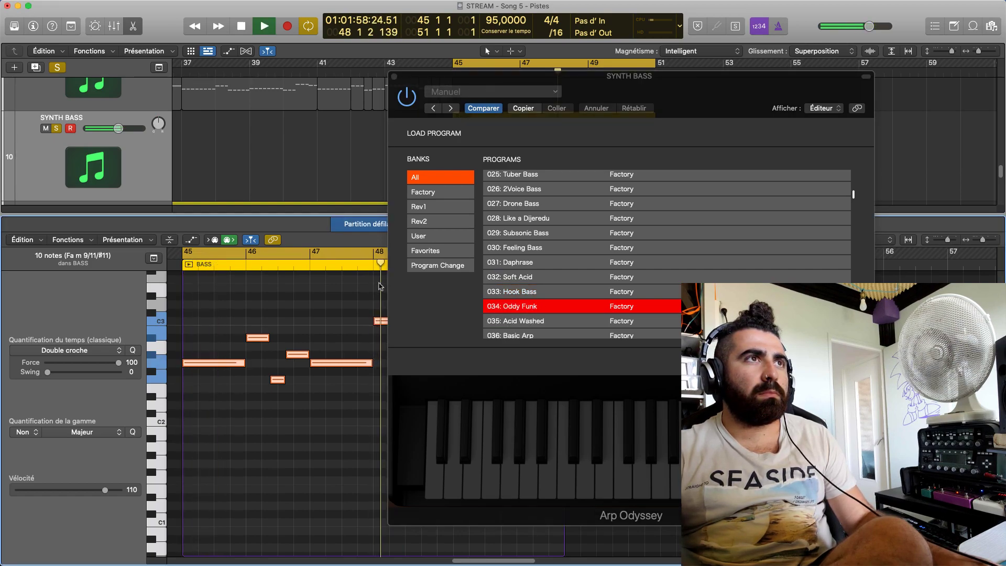
{"action": "left_click_drag", "start_coordinate": [549, 78], "coordinate": [510, 97]}
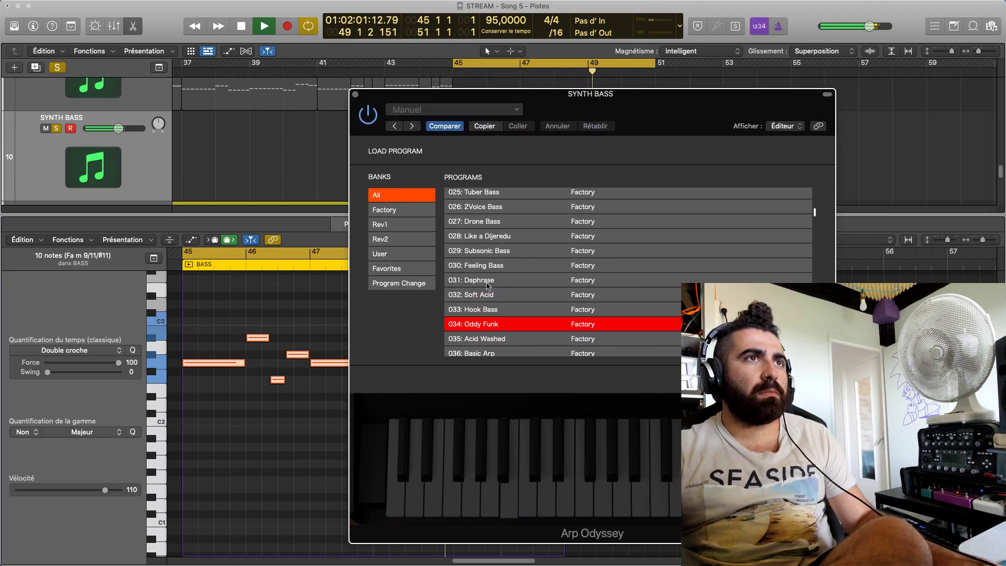
{"action": "left_click", "coordinate": [479, 339]}
{"action": "key", "text": "space"}
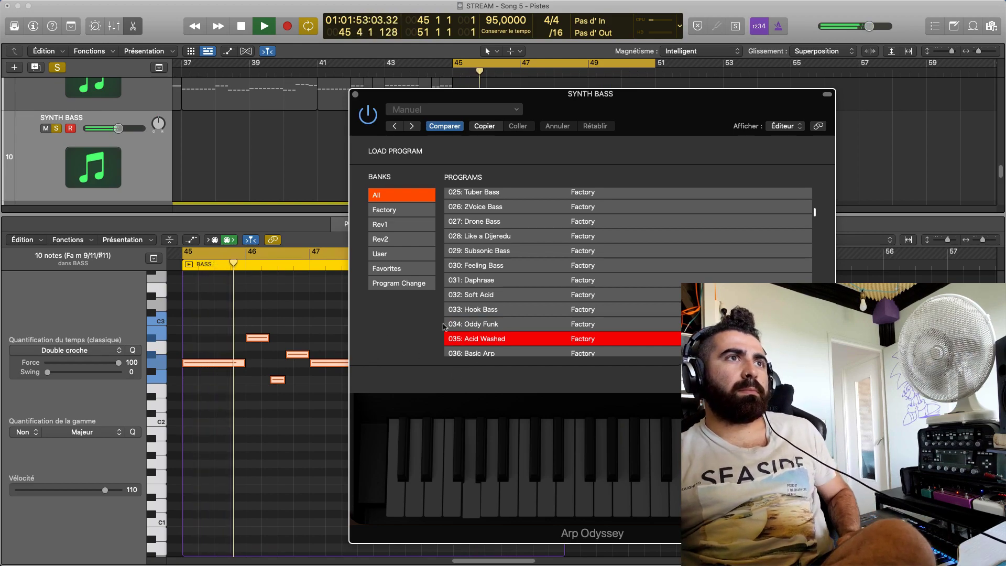
{"action": "key", "text": "Down"}
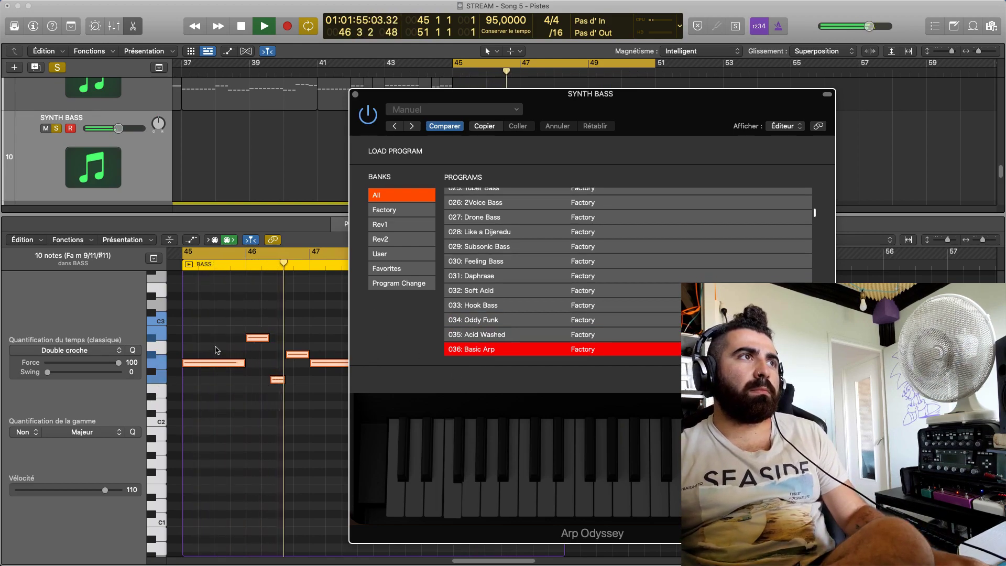
Transpose all the BASS notes up one octave and play them with the program 039: Wyggle
{"action": "left_click_drag", "start_coordinate": [258, 338], "coordinate": [254, 283]}
{"action": "scroll", "coordinate": [513, 306], "scroll_direction": "down", "scroll_amount": 2}
{"action": "scroll", "coordinate": [512, 306], "scroll_direction": "down", "scroll_amount": 2}
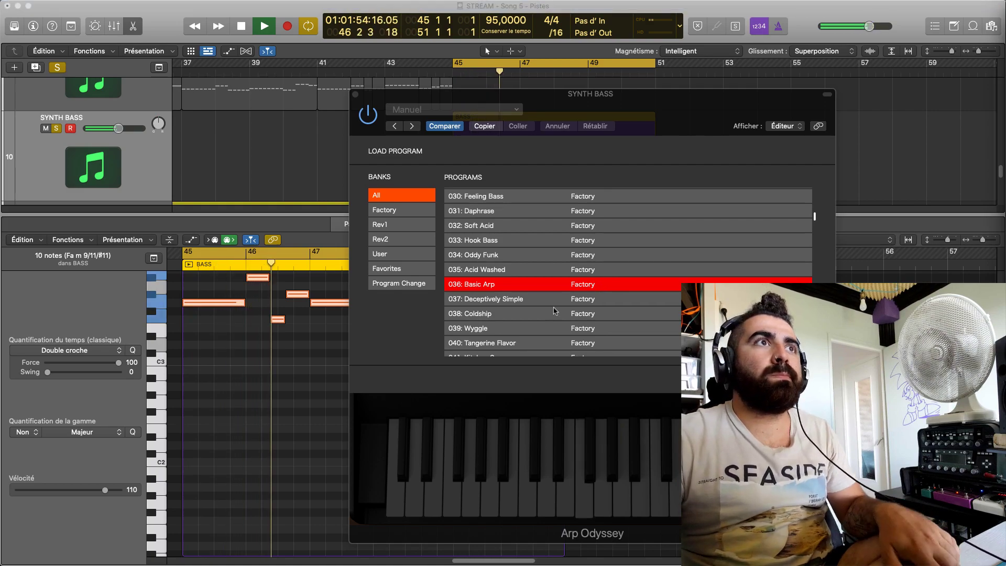
{"action": "left_click", "coordinate": [537, 329]}
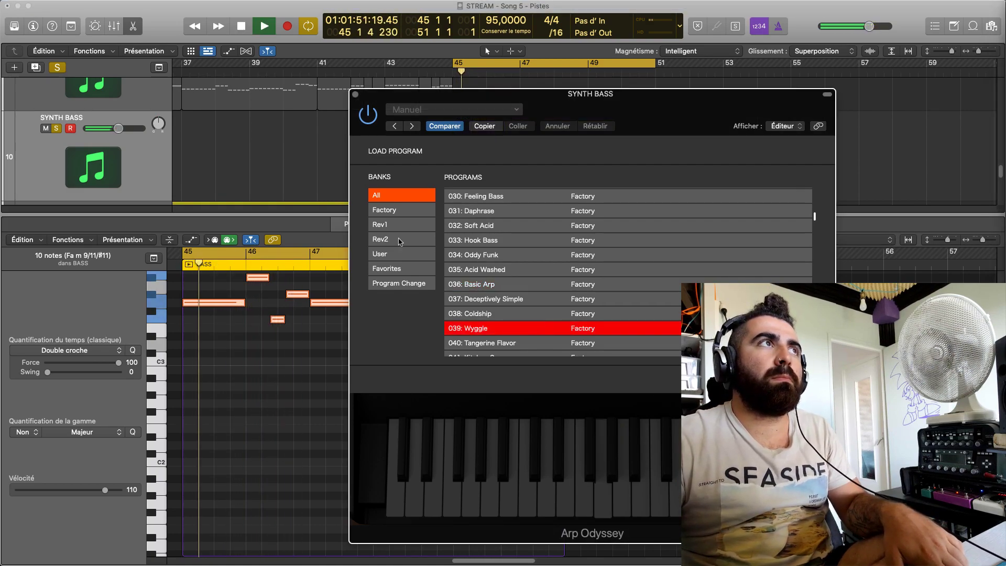
Browse further through the Factory programs during playback and load 055: StabDream
{"action": "scroll", "coordinate": [503, 313], "scroll_direction": "down", "scroll_amount": 5}
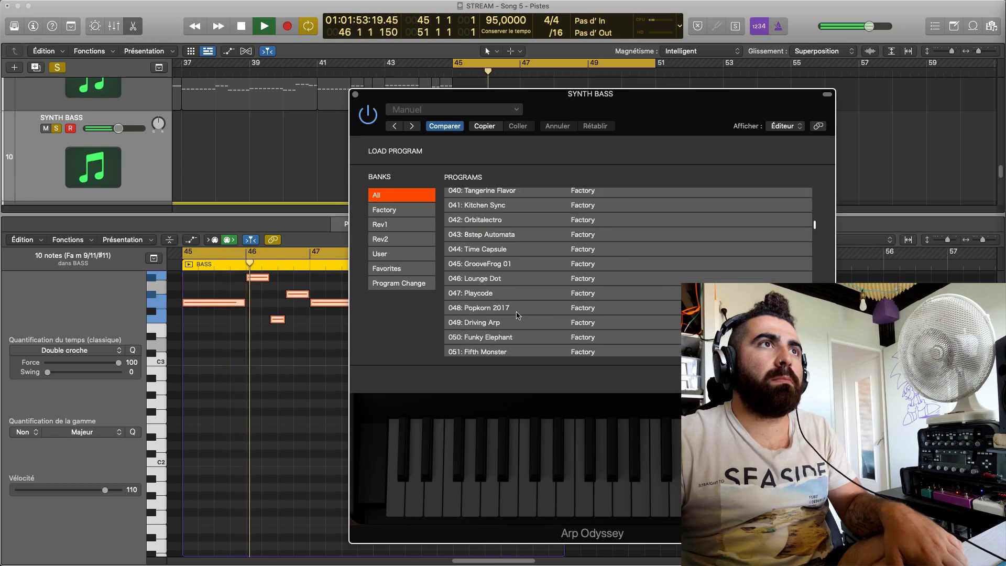
{"action": "scroll", "coordinate": [518, 315], "scroll_direction": "down", "scroll_amount": 3}
{"action": "left_click", "coordinate": [517, 308]}
{"action": "key", "text": "space"}
{"action": "key", "text": "space"}
{"action": "scroll", "coordinate": [518, 311], "scroll_direction": "down", "scroll_amount": 2}
{"action": "left_click", "coordinate": [516, 298]}
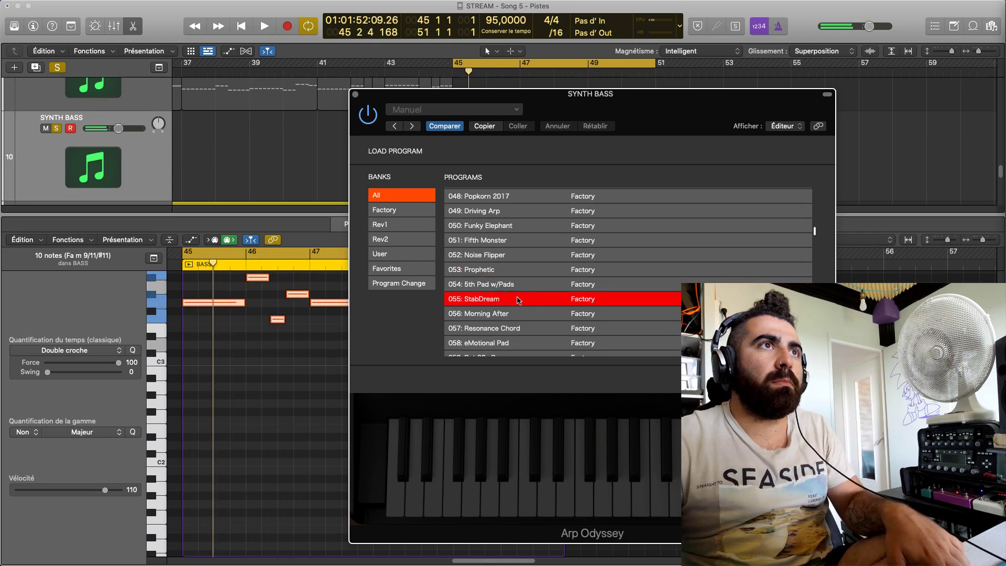
Audition the programs 056: Morning After, 058: eMotional Pad and 059: Dat 80s Brass
{"action": "left_click", "coordinate": [524, 314]}
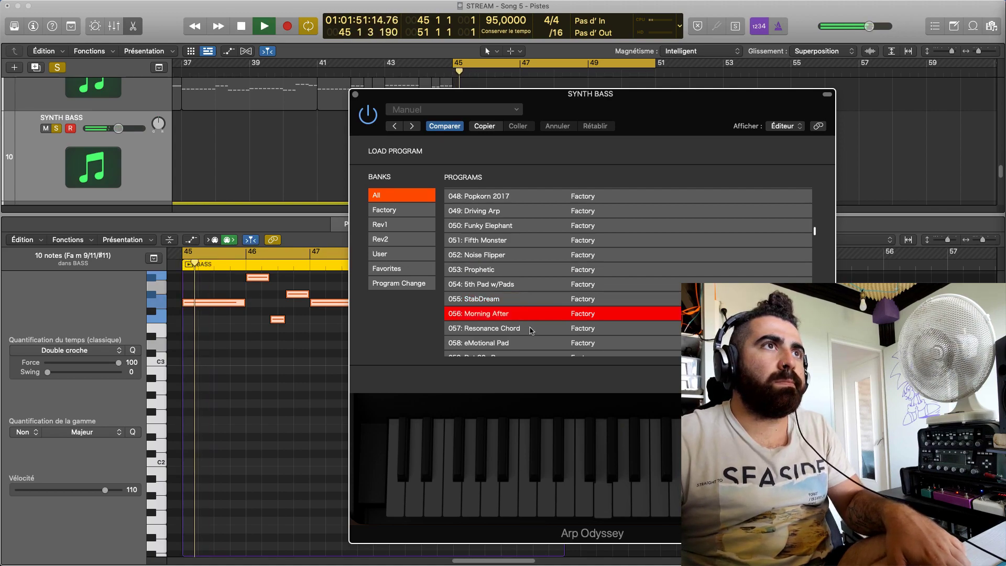
{"action": "scroll", "coordinate": [530, 331], "scroll_direction": "down", "scroll_amount": 3}
{"action": "scroll", "coordinate": [524, 321], "scroll_direction": "down", "scroll_amount": 1}
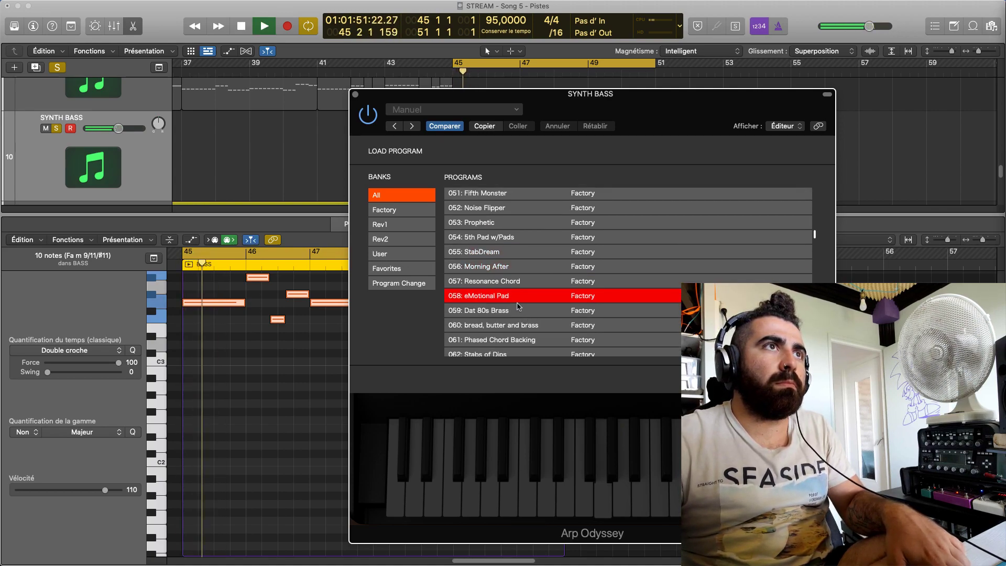
{"action": "key", "text": "space"}
{"action": "left_click", "coordinate": [516, 311]}
{"action": "key", "text": "space"}
{"action": "scroll", "coordinate": [518, 311], "scroll_direction": "down", "scroll_amount": 2}
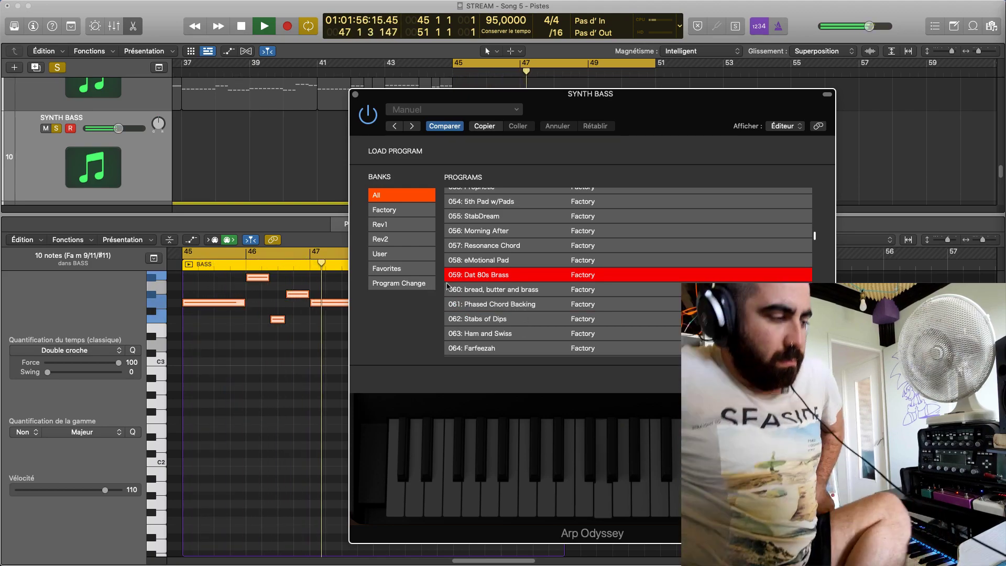
Replay the section with 059: Dat 80s Brass, then audition 060: bread, butter and brass, 061: Phased Chord Backing and 062: Stabs of Dips
{"action": "key", "text": "space"}
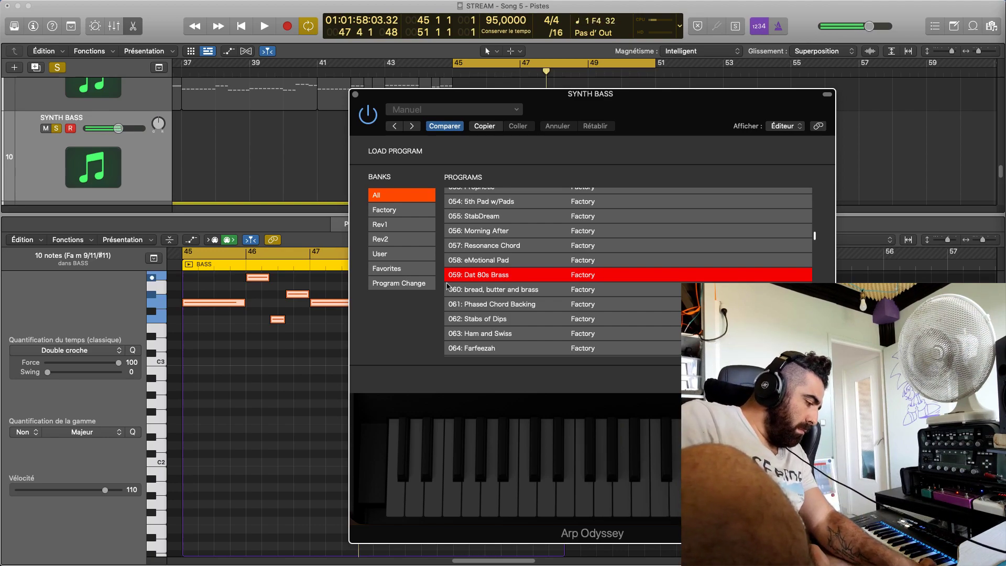
{"action": "key", "text": "space"}
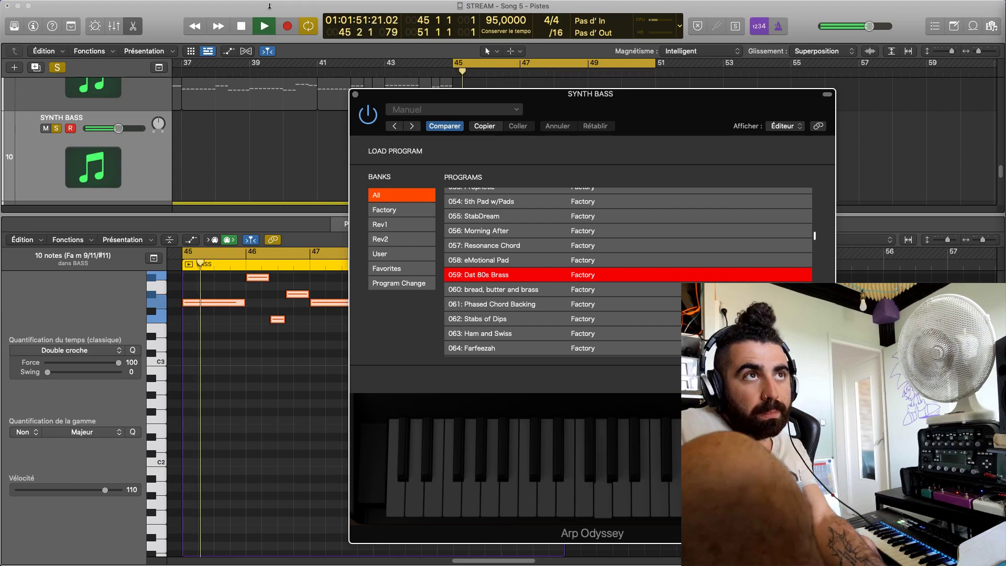
{"action": "left_click", "coordinate": [514, 291]}
{"action": "left_click", "coordinate": [513, 304]}
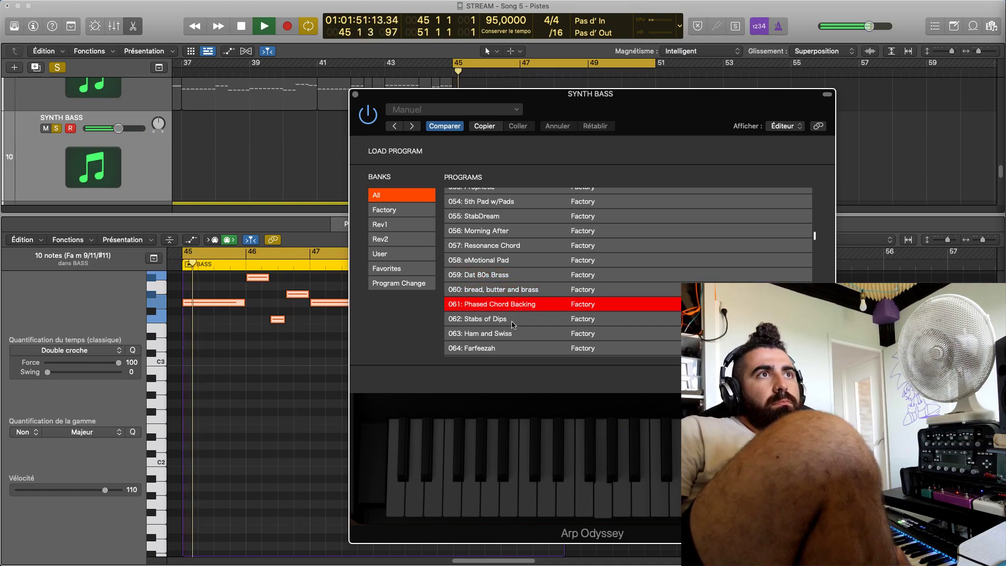
{"action": "left_click", "coordinate": [510, 320]}
{"action": "key", "text": "space"}
Return to the bass programs and audition 020: PWM Phat and 027: Drone Bass with the section
{"action": "scroll", "coordinate": [511, 315], "scroll_direction": "up", "scroll_amount": 10}
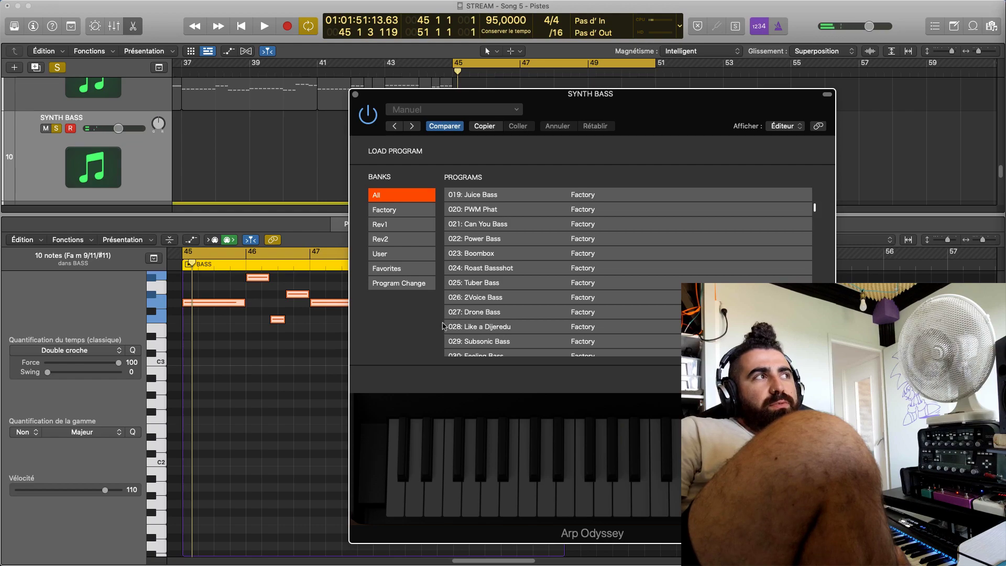
{"action": "scroll", "coordinate": [464, 320], "scroll_direction": "up", "scroll_amount": 3}
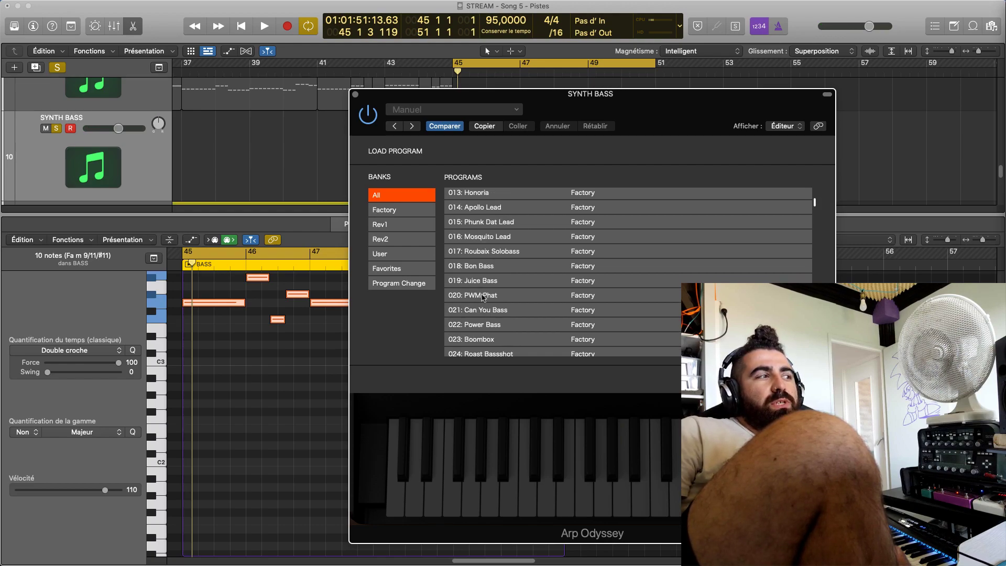
{"action": "left_click", "coordinate": [483, 297]}
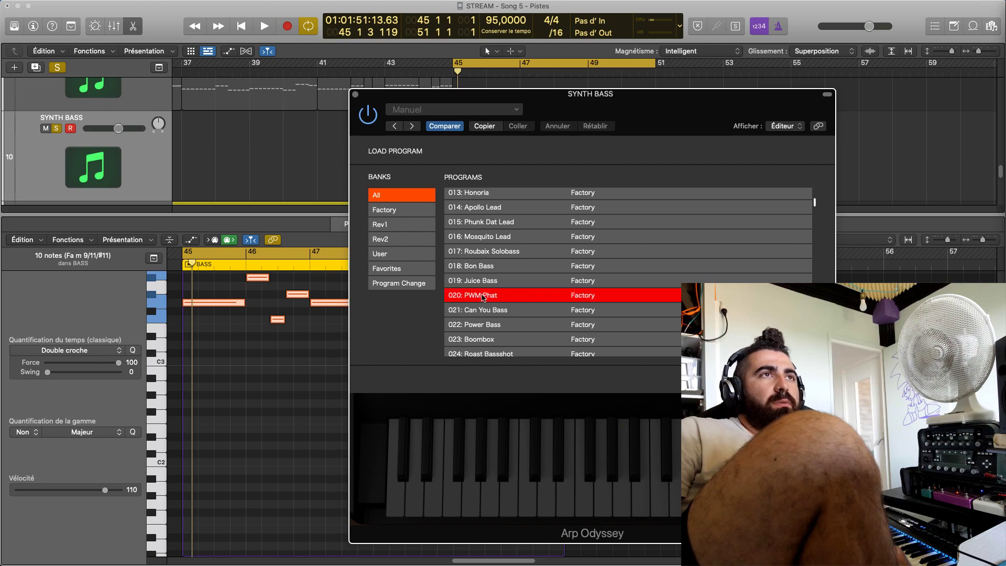
{"action": "key", "text": "space"}
{"action": "scroll", "coordinate": [485, 305], "scroll_direction": "down", "scroll_amount": 2}
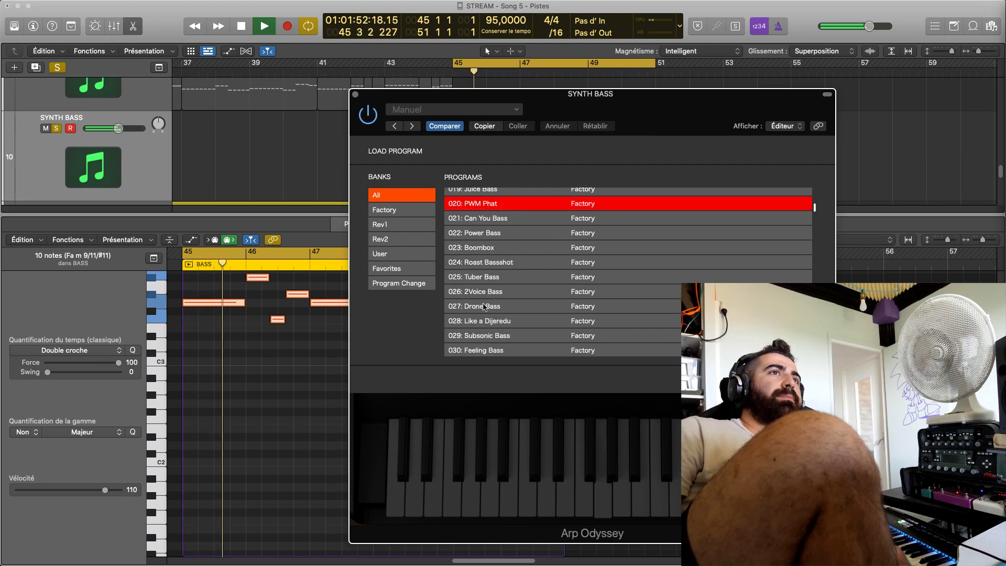
{"action": "left_click", "coordinate": [484, 306]}
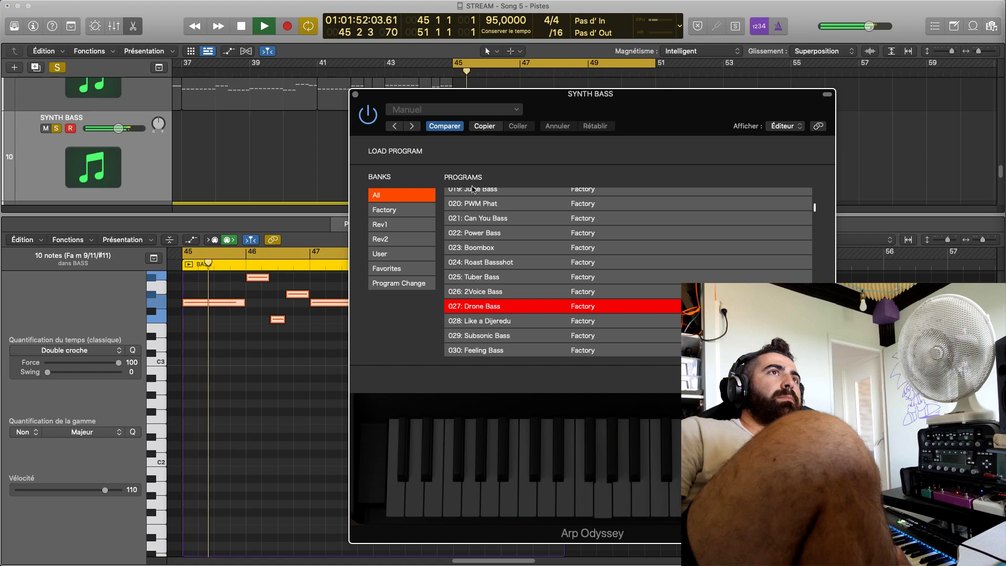
{"action": "key", "text": "space"}
Load the program 030: Feeling Bass and play the section with it
{"action": "scroll", "coordinate": [498, 321], "scroll_direction": "up", "scroll_amount": 4}
{"action": "scroll", "coordinate": [501, 319], "scroll_direction": "up", "scroll_amount": 2}
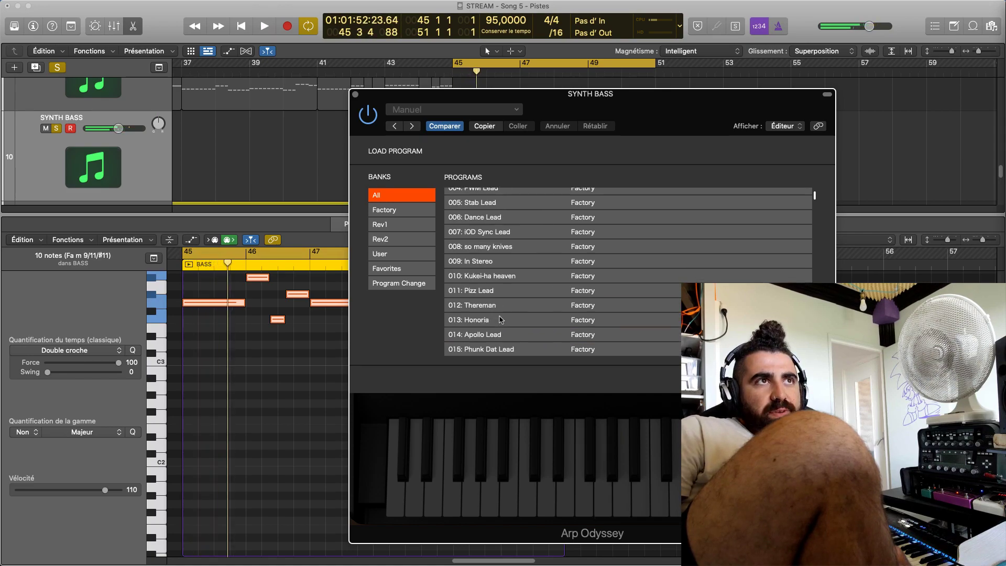
{"action": "scroll", "coordinate": [500, 320], "scroll_direction": "down", "scroll_amount": 6}
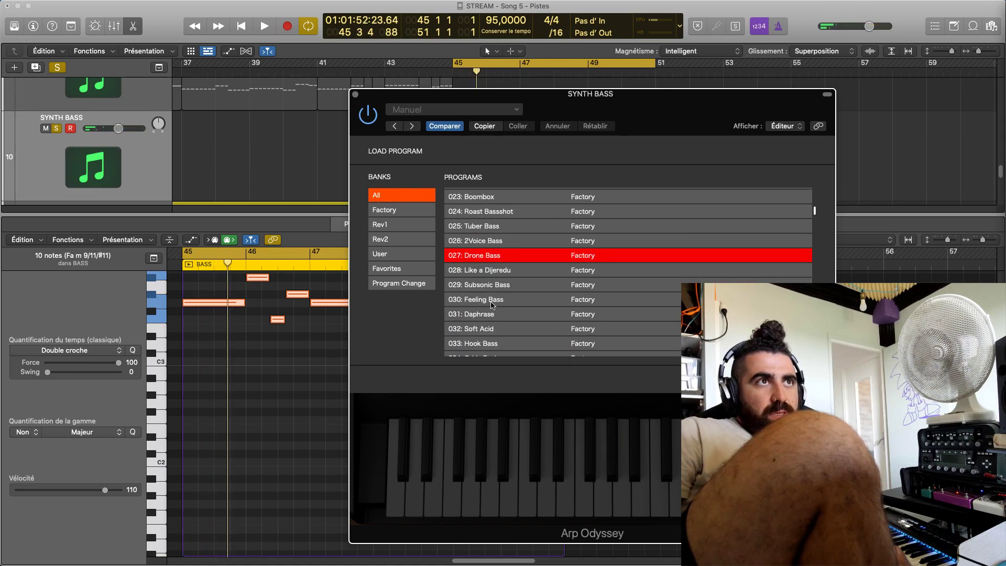
{"action": "left_click", "coordinate": [493, 301]}
{"action": "key", "text": "space"}
{"action": "key", "text": "space"}
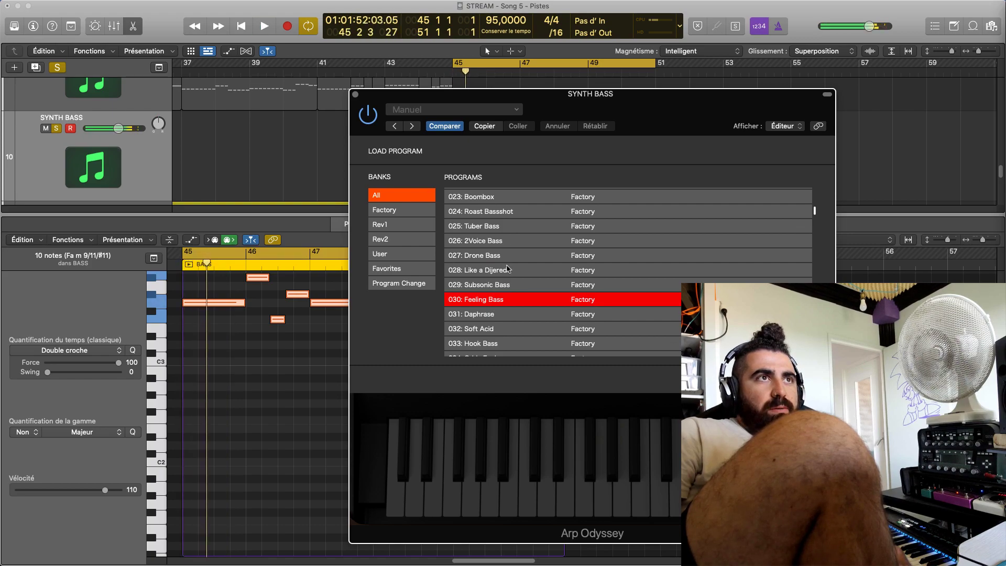
{"action": "key", "text": "space"}
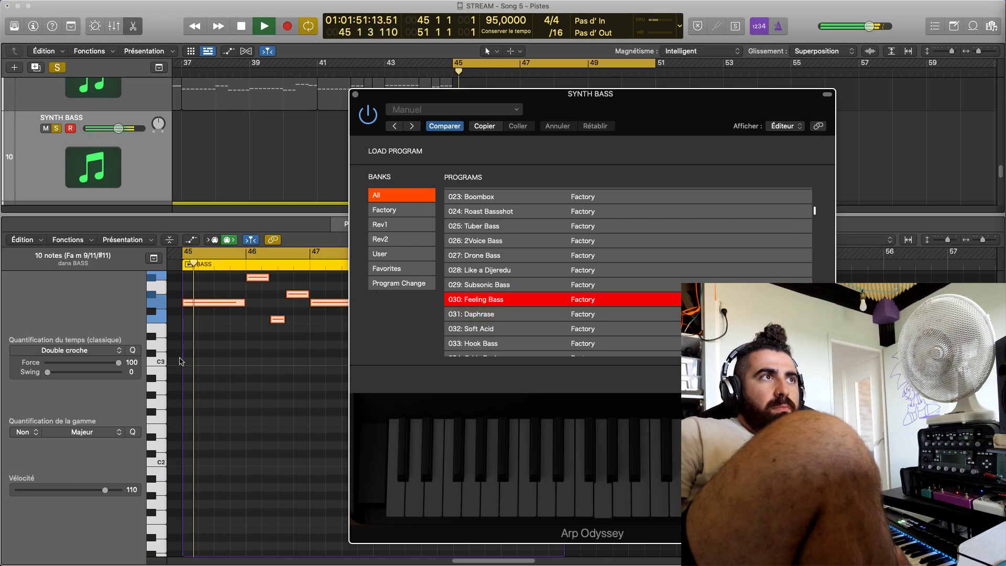
{"action": "scroll", "coordinate": [177, 359], "scroll_direction": "up", "scroll_amount": 4}
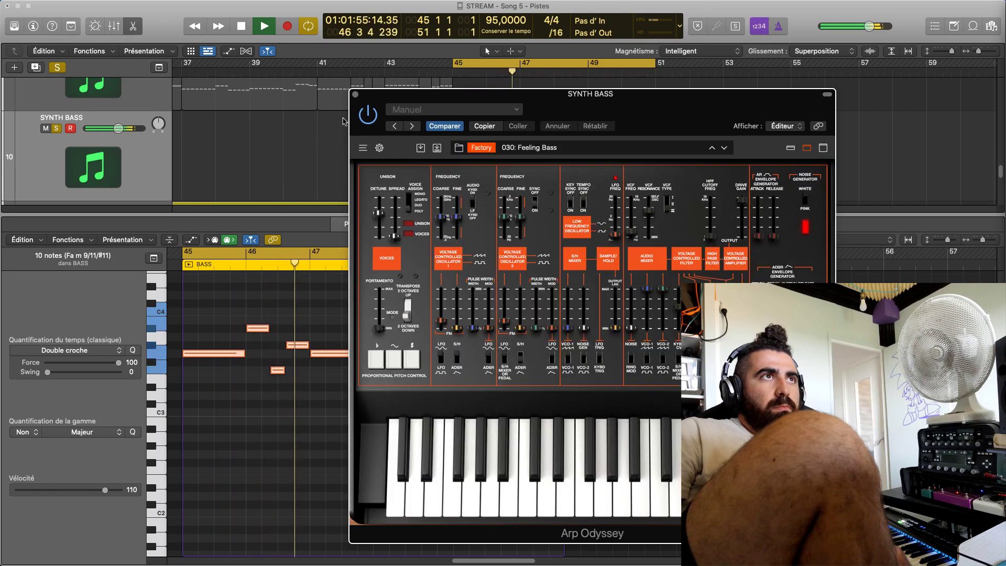
Close the SYNTH BASS instrument window, stop playback and enlarge the tracks area over the note editor
{"action": "left_click", "coordinate": [355, 95]}
{"action": "scroll", "coordinate": [436, 199], "scroll_direction": "up", "scroll_amount": 2}
{"action": "key", "text": "space"}
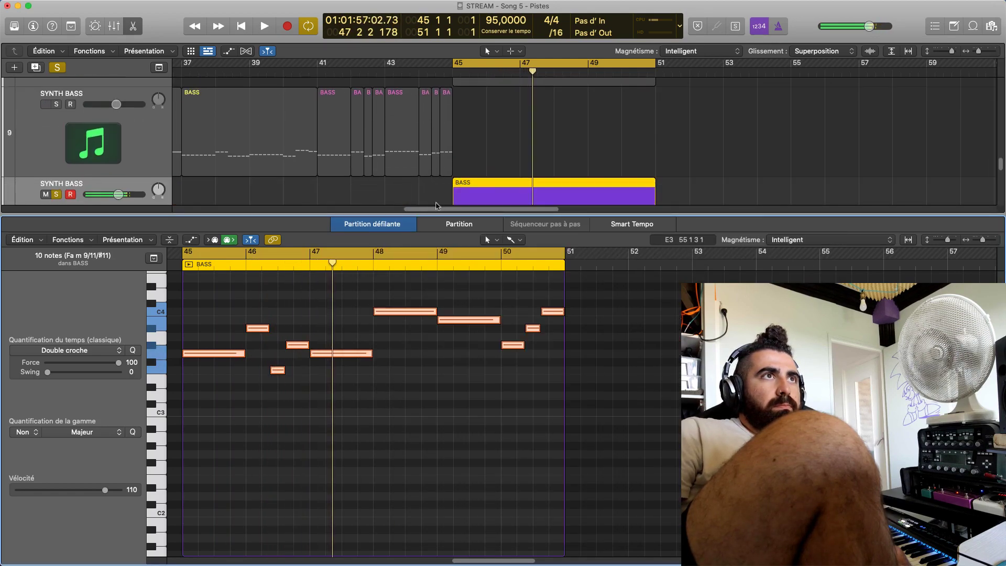
{"action": "left_click_drag", "start_coordinate": [436, 216], "coordinate": [447, 448]}
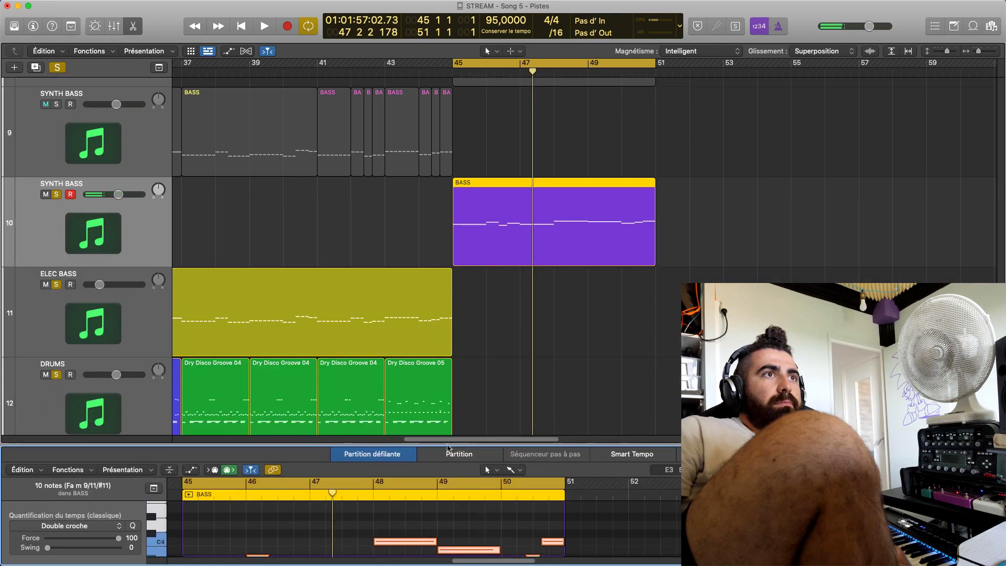
Copy the BASS region of the ELEC BASS track, ending at bar 45, onto SYNTH BASS track 10 and start playback
{"action": "scroll", "coordinate": [360, 382], "scroll_direction": "left", "scroll_amount": 15}
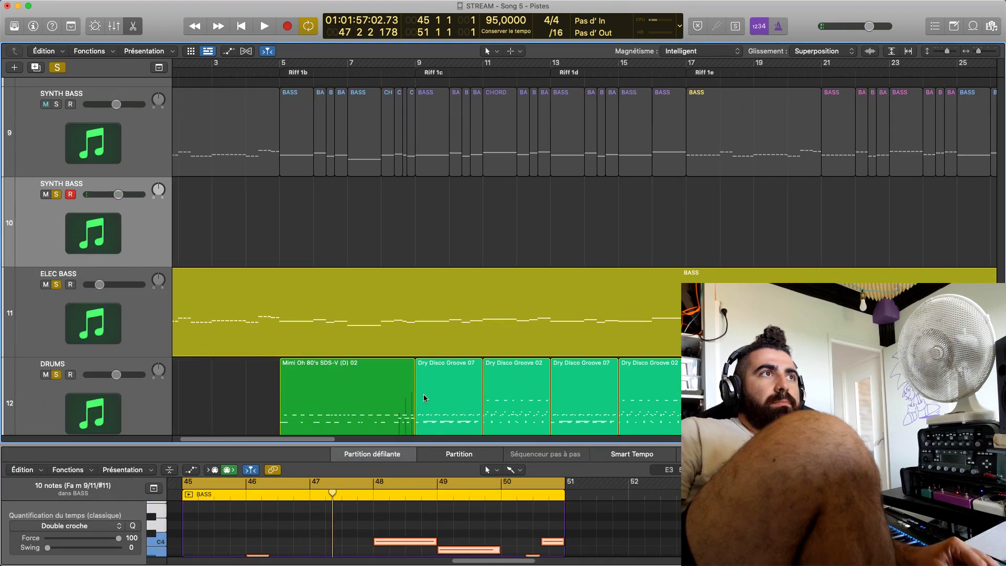
{"action": "scroll", "coordinate": [272, 436], "scroll_direction": "right", "scroll_amount": 10}
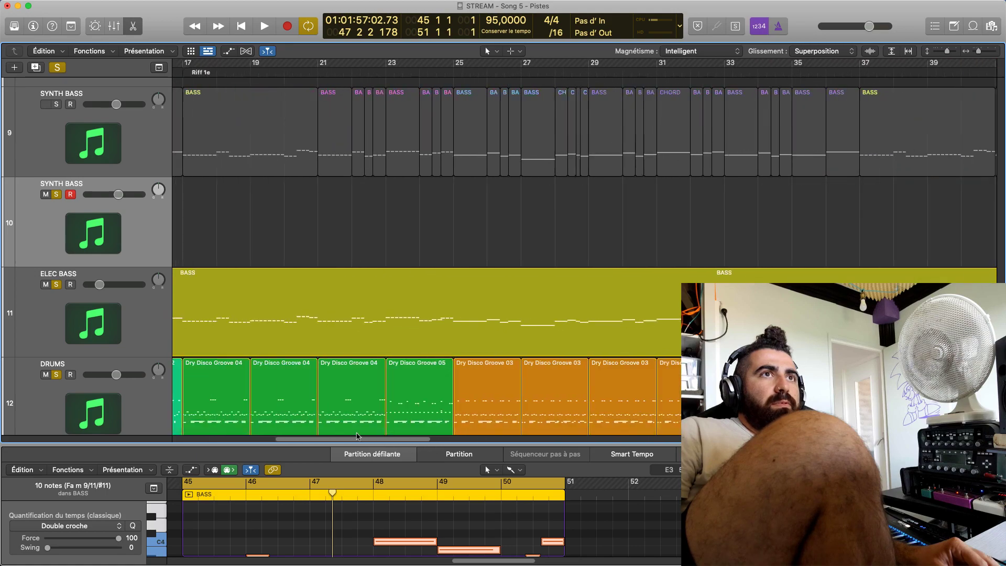
{"action": "left_click_drag", "start_coordinate": [359, 325], "coordinate": [315, 265]}
{"action": "key", "text": "space"}
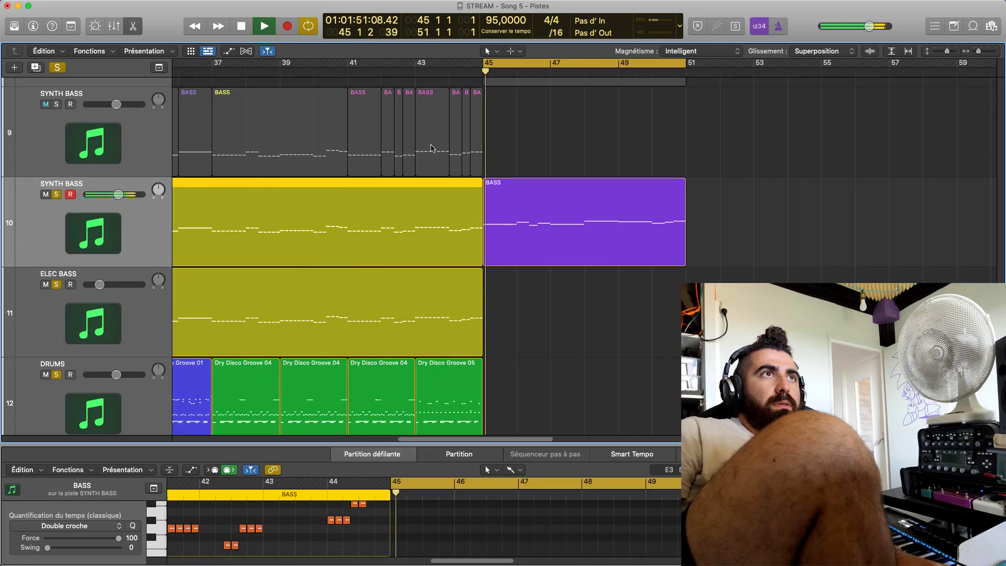
Loop about bars 37 to 43 and compare the two bass tracks, raising the ELEC BASS volume slightly and ending its solo
{"action": "left_click_drag", "start_coordinate": [427, 63], "coordinate": [225, 64]}
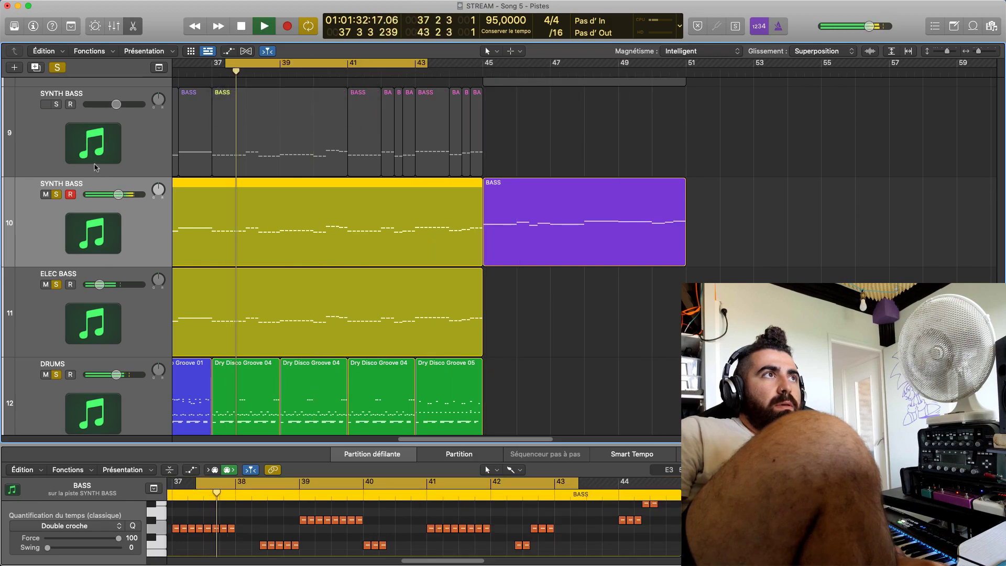
{"action": "left_click", "coordinate": [46, 285]}
{"action": "left_click", "coordinate": [56, 285]}
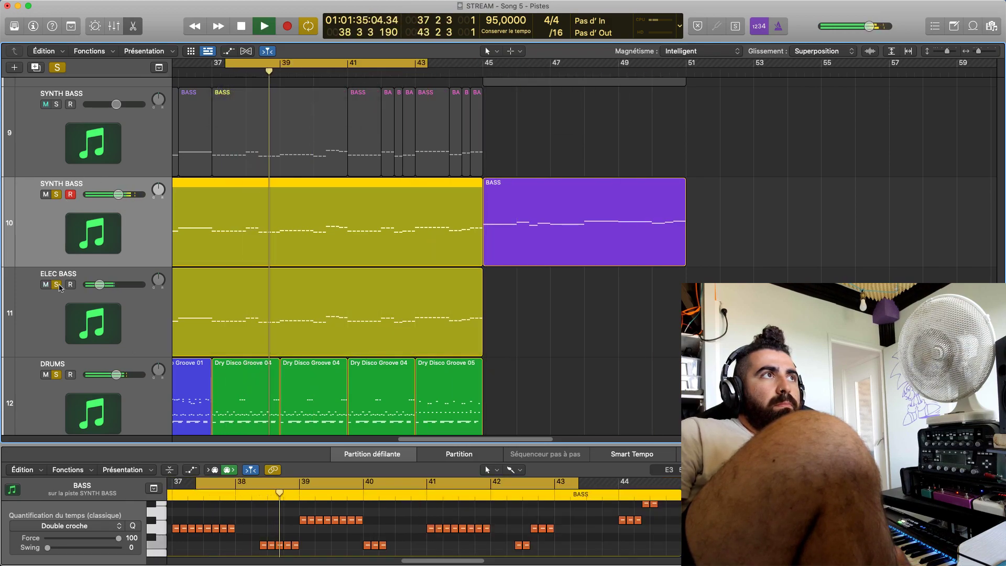
{"action": "left_click_drag", "start_coordinate": [99, 285], "coordinate": [106, 285]}
{"action": "left_click", "coordinate": [56, 194]}
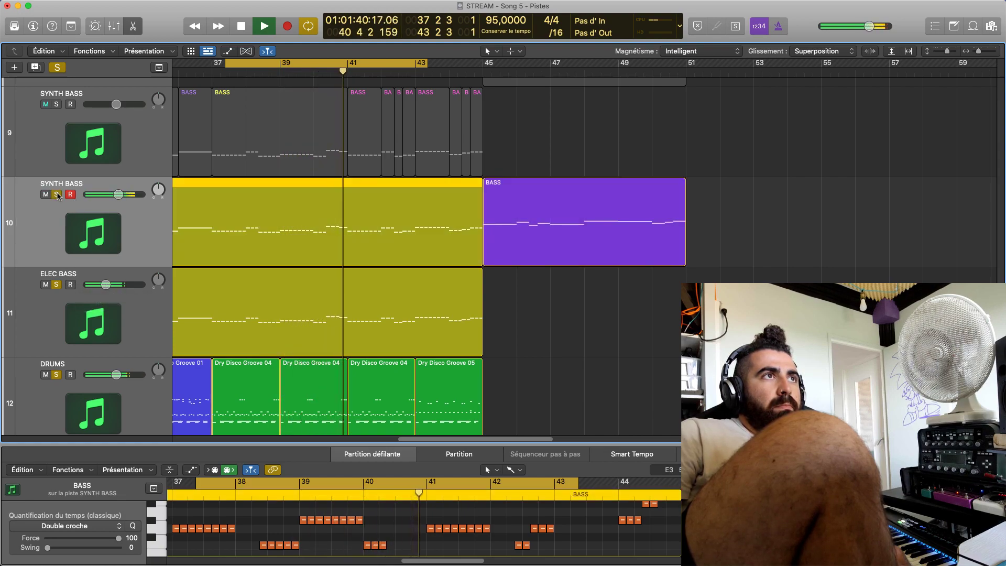
{"action": "left_click", "coordinate": [56, 285]}
Lower the SYNTH BASS volume to about -11 dB while comparing it with ELEC BASS, leaving ELEC BASS out of the solo
{"action": "scroll", "coordinate": [75, 190], "scroll_direction": "up", "scroll_amount": 3}
{"action": "scroll", "coordinate": [75, 190], "scroll_direction": "up", "scroll_amount": 5}
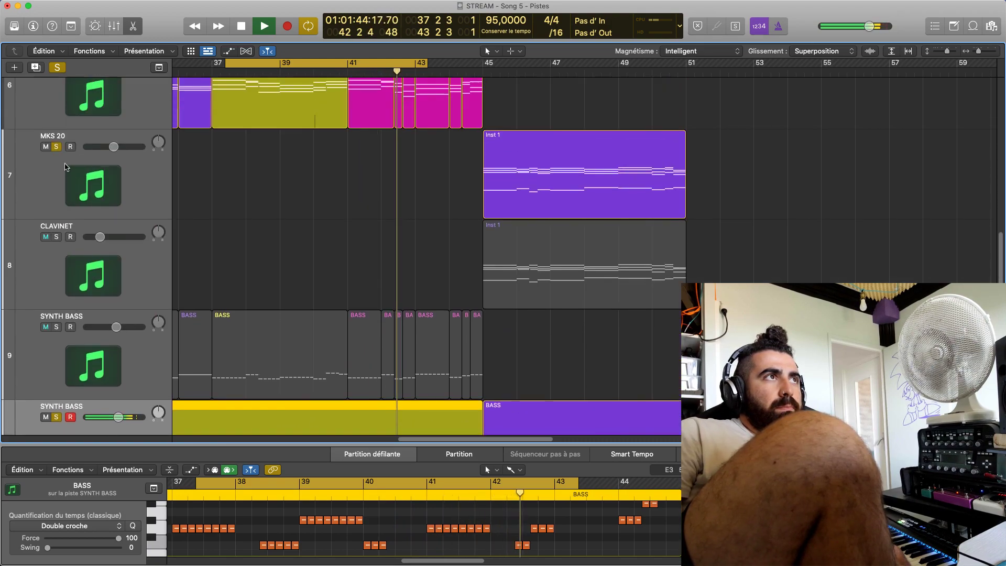
{"action": "scroll", "coordinate": [66, 220], "scroll_direction": "down", "scroll_amount": 10}
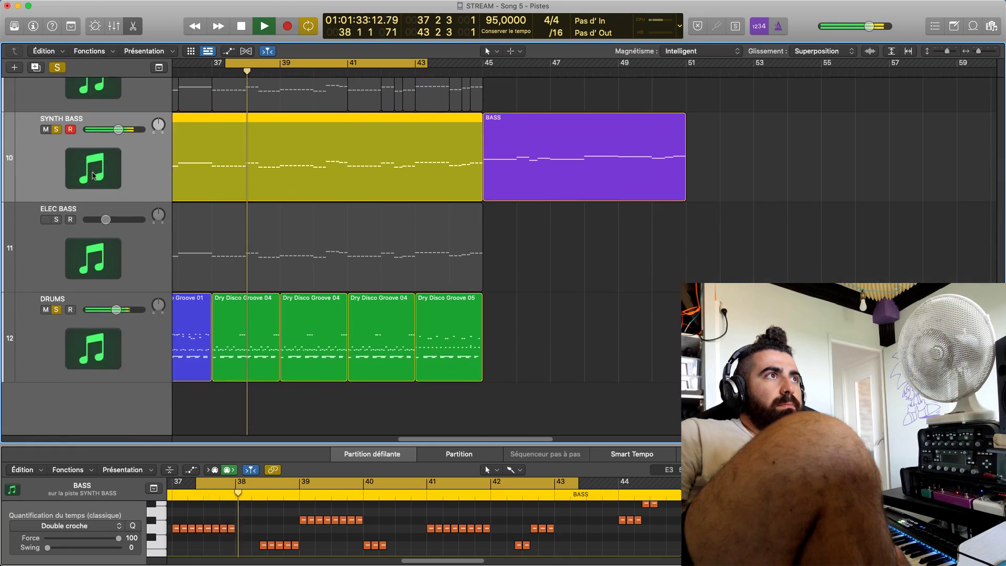
{"action": "left_click_drag", "start_coordinate": [118, 129], "coordinate": [109, 129]}
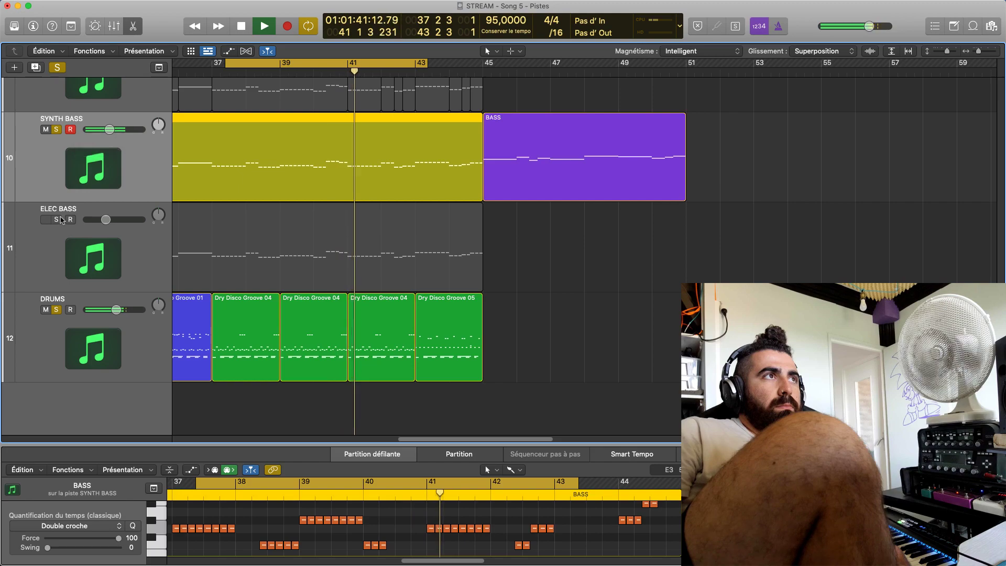
{"action": "left_click", "coordinate": [57, 220]}
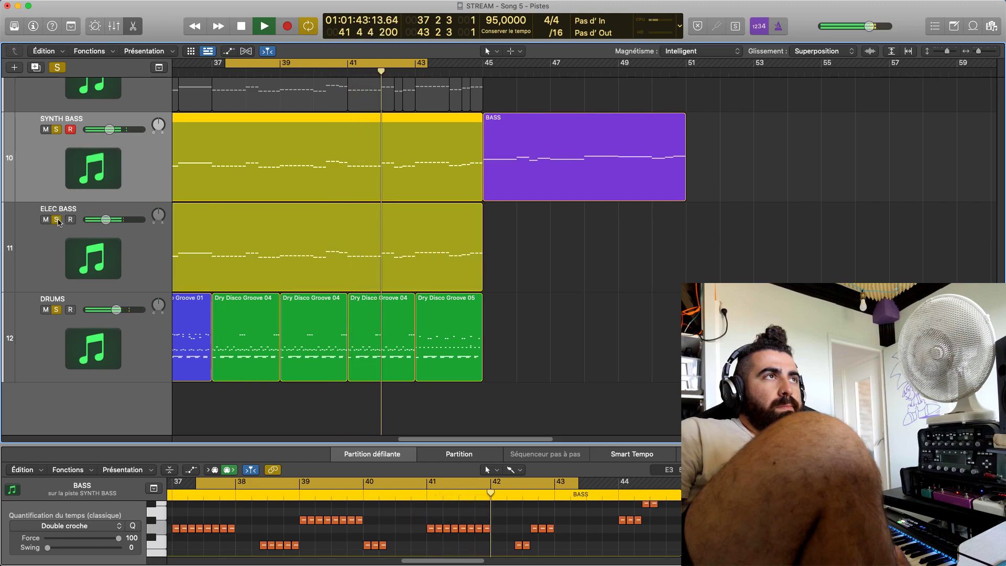
{"action": "left_click", "coordinate": [57, 221]}
{"action": "left_click", "coordinate": [46, 220]}
{"action": "left_click_drag", "start_coordinate": [109, 129], "coordinate": [107, 129]}
{"action": "key", "text": "space"}
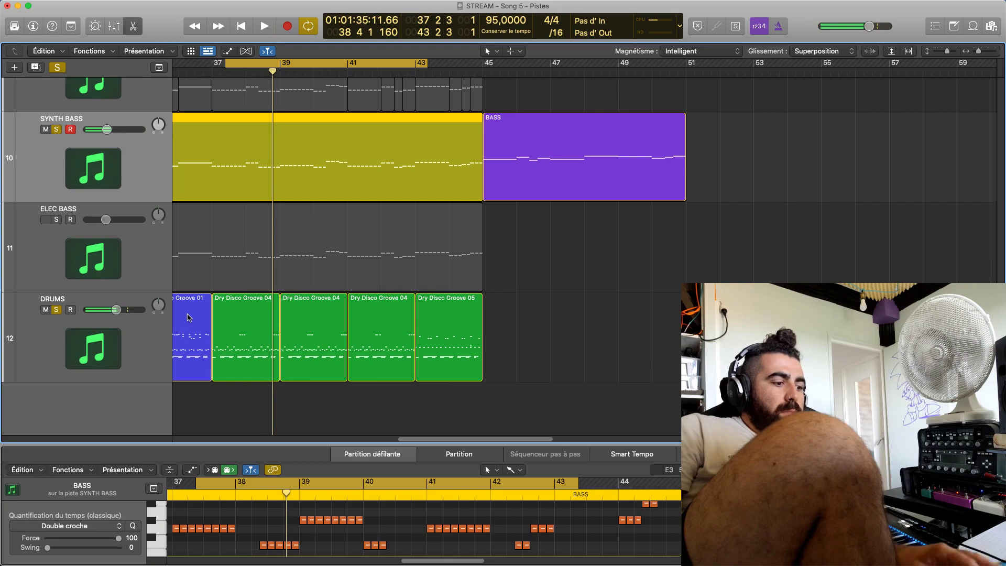
Open the mixer and insert the FF Pro-L 2 limiter on the Stereo Out channel
{"action": "key", "text": "x"}
{"action": "scroll", "coordinate": [511, 437], "scroll_direction": "up", "scroll_amount": 3}
{"action": "left_click", "coordinate": [496, 403]}
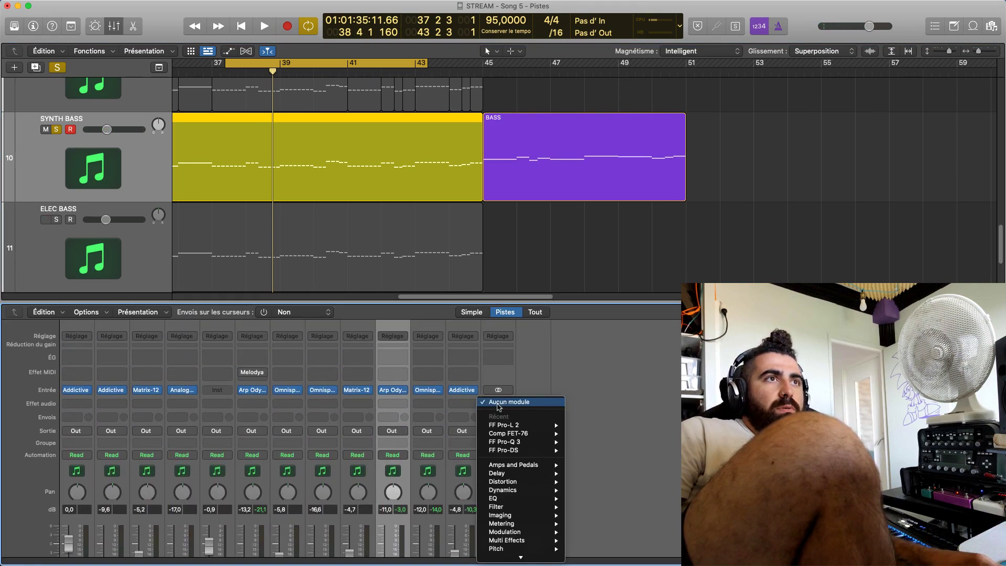
{"action": "mouse_move", "coordinate": [551, 425]}
{"action": "left_click", "coordinate": [587, 425]}
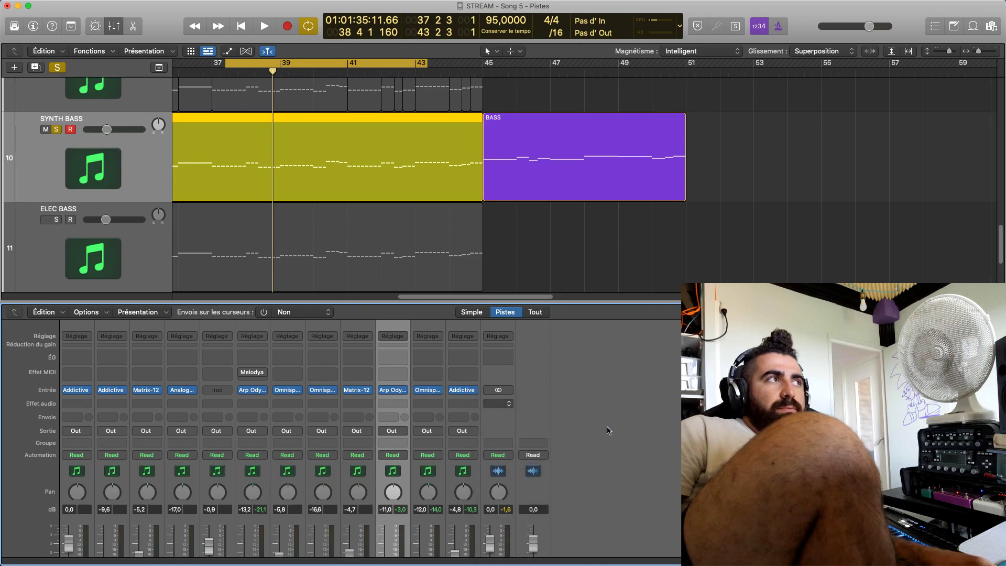
Load the limiter's Slow Punch SM preset and raise its gain to about +10.2 dB during playback
{"action": "key", "text": "space"}
{"action": "key", "text": "space"}
{"action": "left_click", "coordinate": [650, 186]}
{"action": "mouse_move", "coordinate": [647, 223]}
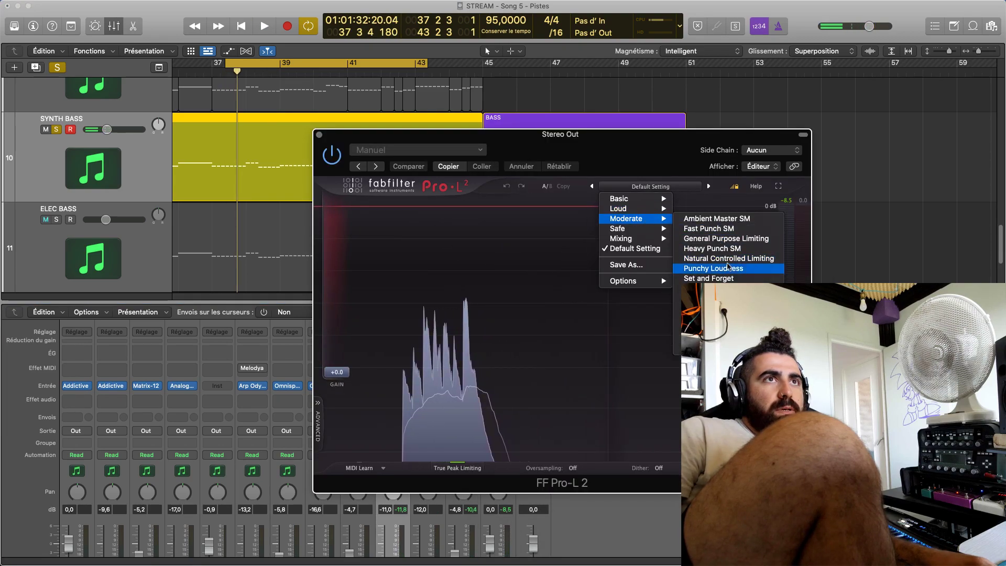
{"action": "left_click", "coordinate": [713, 288]}
{"action": "key", "text": "space"}
{"action": "left_click_drag", "start_coordinate": [352, 376], "coordinate": [351, 315]}
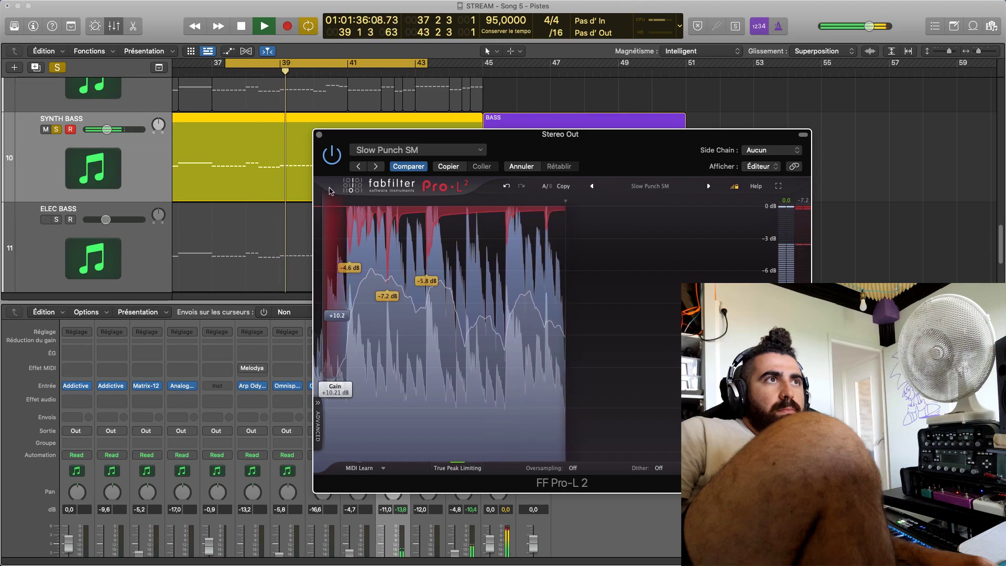
Close the limiter window and raise the SYNTH BASS volume to about -10 dB while the loop plays
{"action": "key", "text": "super+w"}
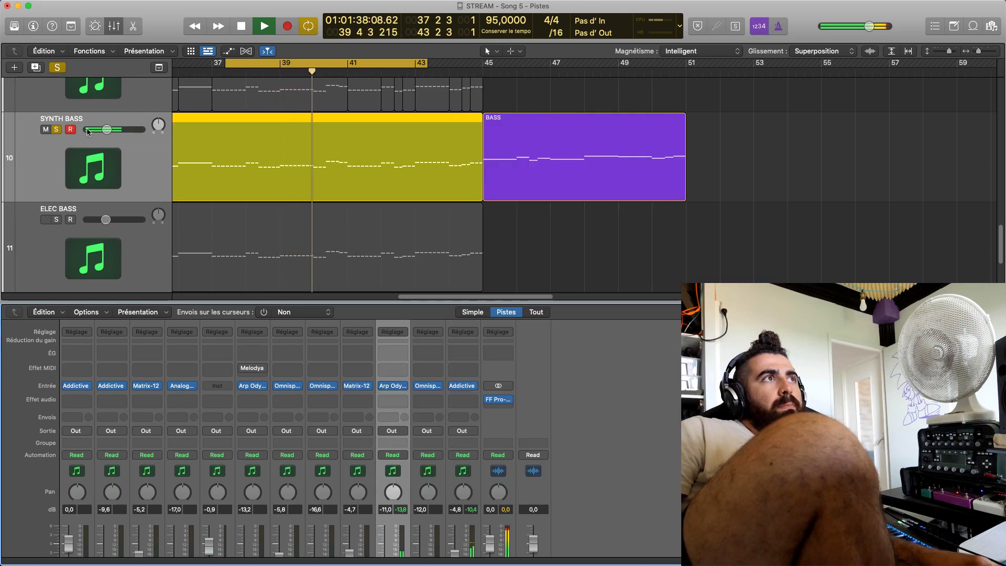
{"action": "left_click_drag", "start_coordinate": [106, 129], "coordinate": [108, 129]}
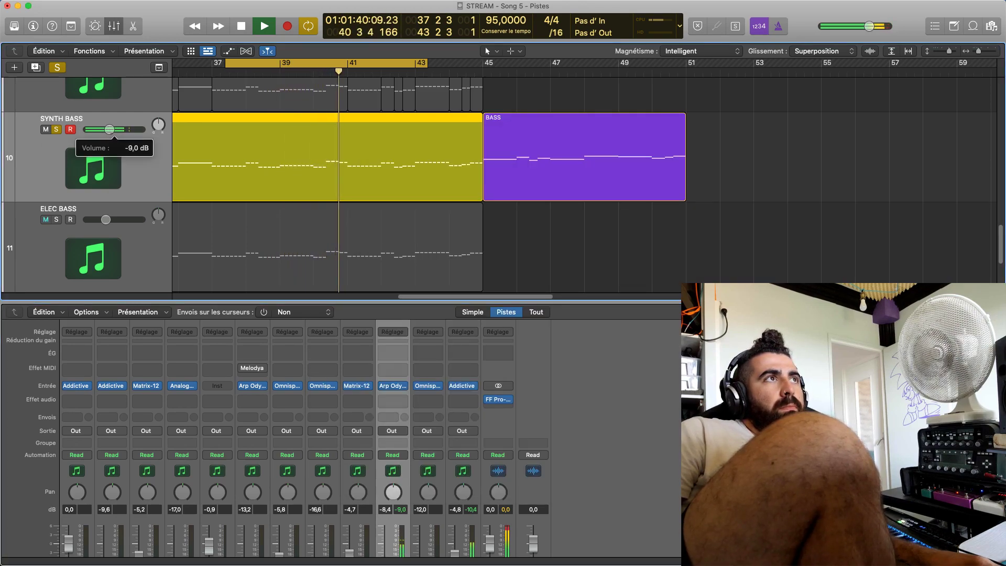
{"action": "left_click_drag", "start_coordinate": [109, 129], "coordinate": [109, 130]}
{"action": "left_click", "coordinate": [550, 256]}
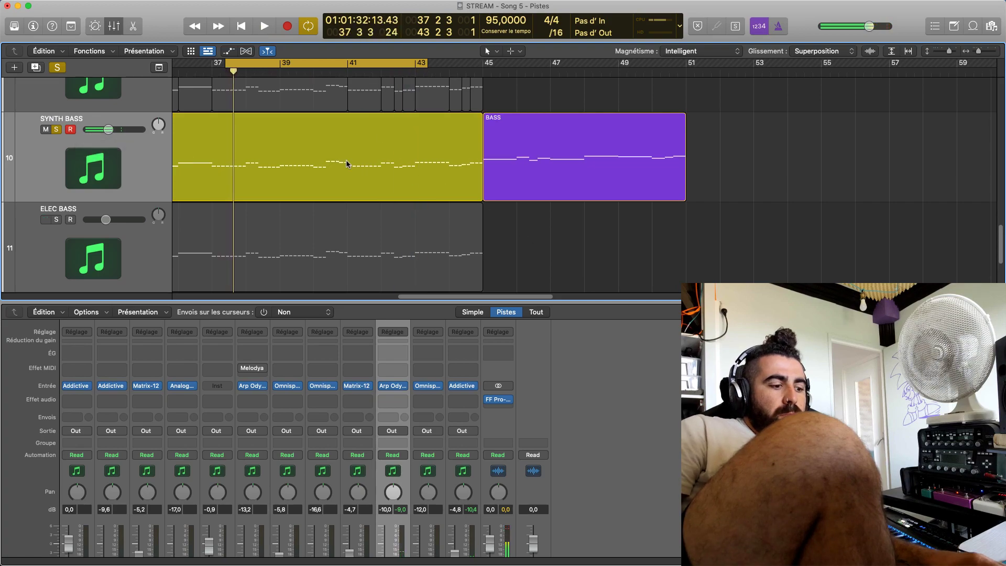
Turn off cycle mode and play the song from bar 1
{"action": "key", "text": "c"}
{"action": "key", "text": "Return"}
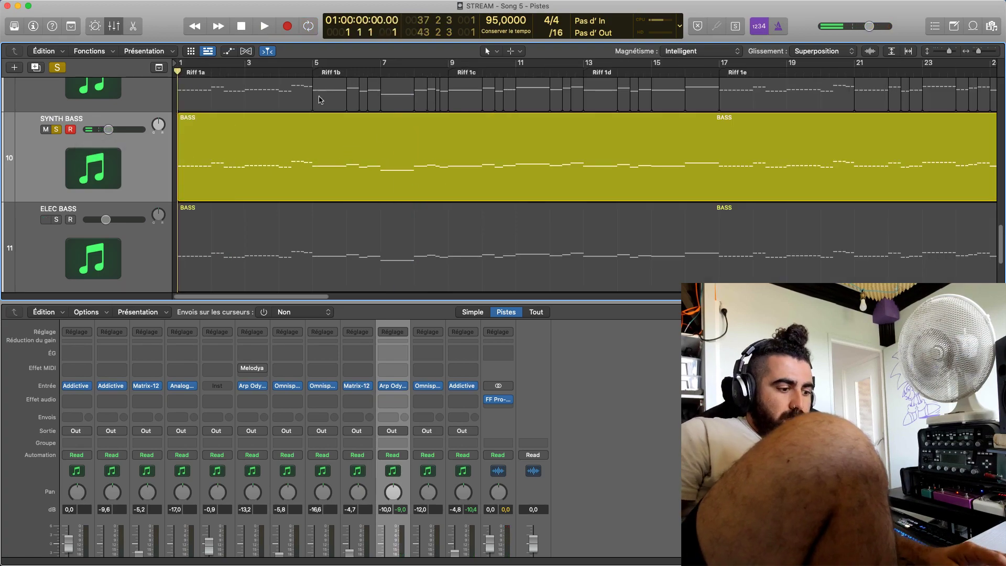
{"action": "key", "text": "space"}
End the solo on the SYNTH BASS, DRUMS and MKS 20 tracks and resume playback of the full mix
{"action": "scroll", "coordinate": [106, 203], "scroll_direction": "up", "scroll_amount": 4}
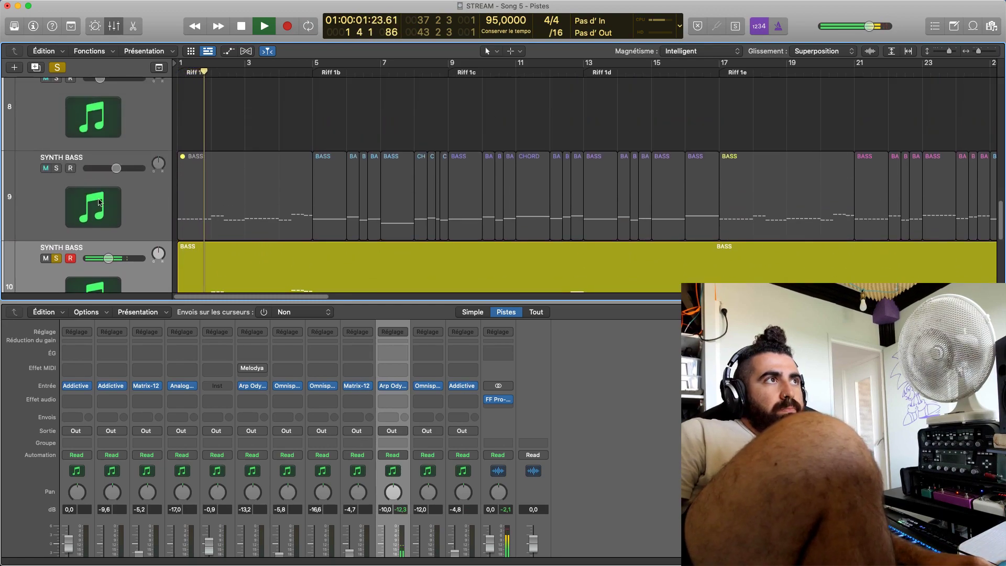
{"action": "left_click", "coordinate": [57, 257]}
{"action": "key", "text": "space"}
{"action": "scroll", "coordinate": [59, 246], "scroll_direction": "down", "scroll_amount": 5}
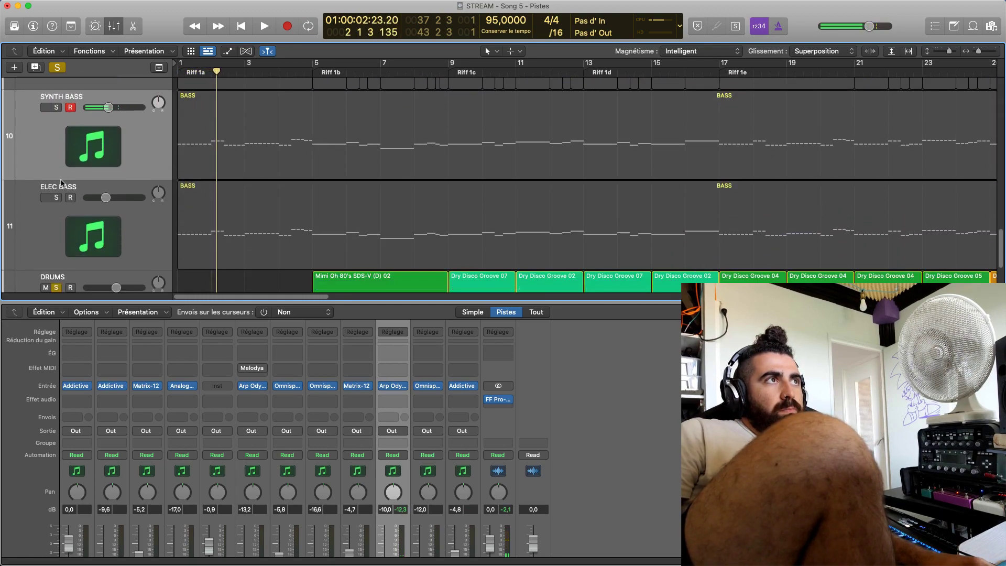
{"action": "left_click", "coordinate": [56, 287]}
{"action": "scroll", "coordinate": [220, 386], "scroll_direction": "down", "scroll_amount": 4}
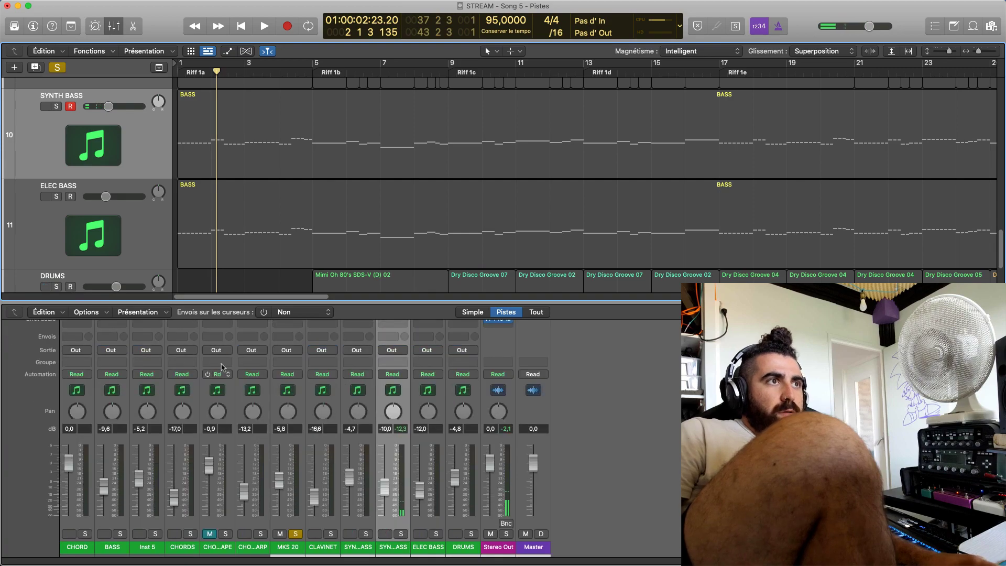
{"action": "left_click", "coordinate": [296, 534]}
{"action": "key", "text": "space"}
Mute the CHORD, BASS, Inst 5 and CHORDS tracks during playback
{"action": "scroll", "coordinate": [189, 109], "scroll_direction": "up", "scroll_amount": 5}
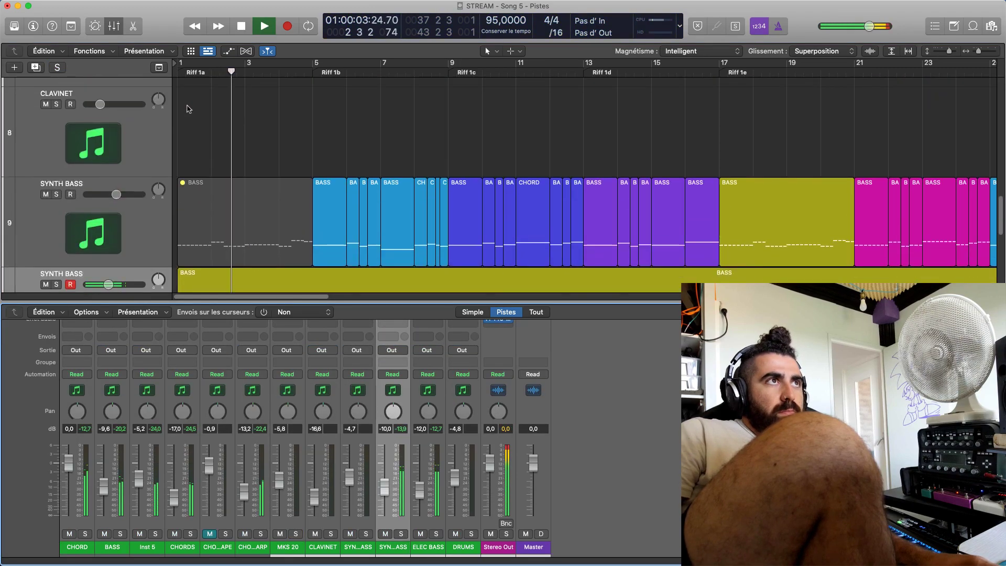
{"action": "scroll", "coordinate": [188, 111], "scroll_direction": "down", "scroll_amount": 6}
{"action": "key", "text": "space"}
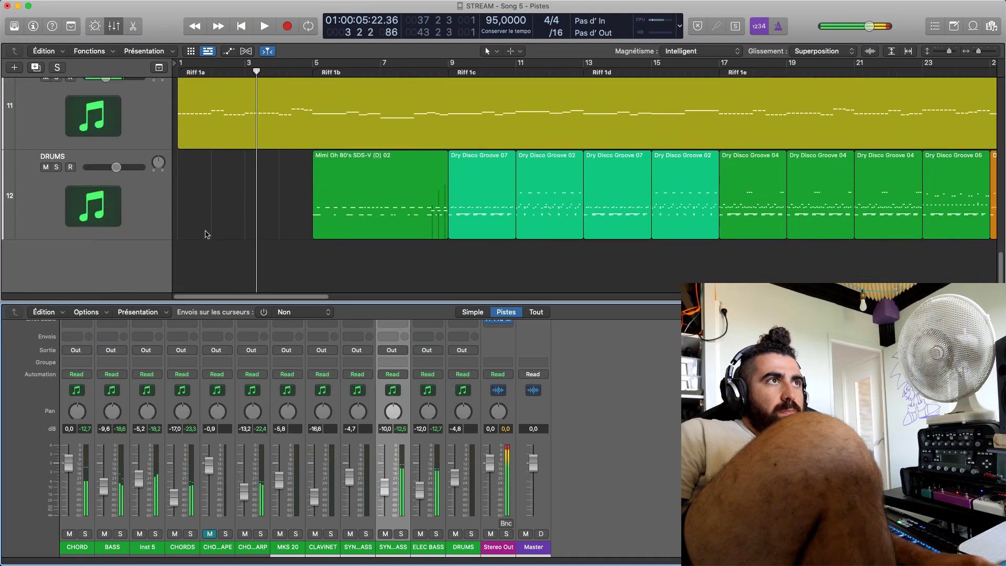
{"action": "scroll", "coordinate": [214, 224], "scroll_direction": "up", "scroll_amount": 15}
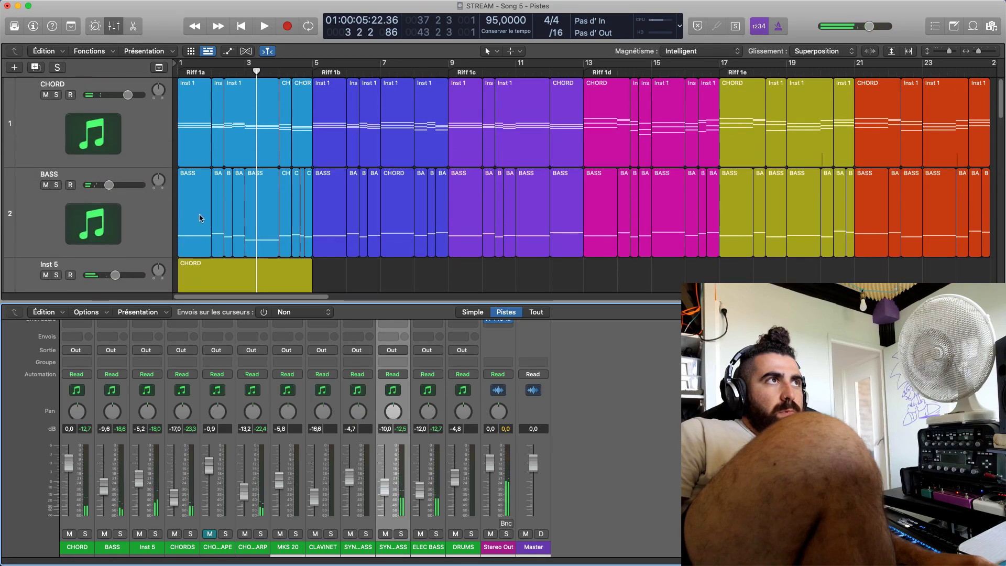
{"action": "left_click", "coordinate": [46, 95]}
{"action": "key", "text": "space"}
{"action": "left_click", "coordinate": [46, 185]}
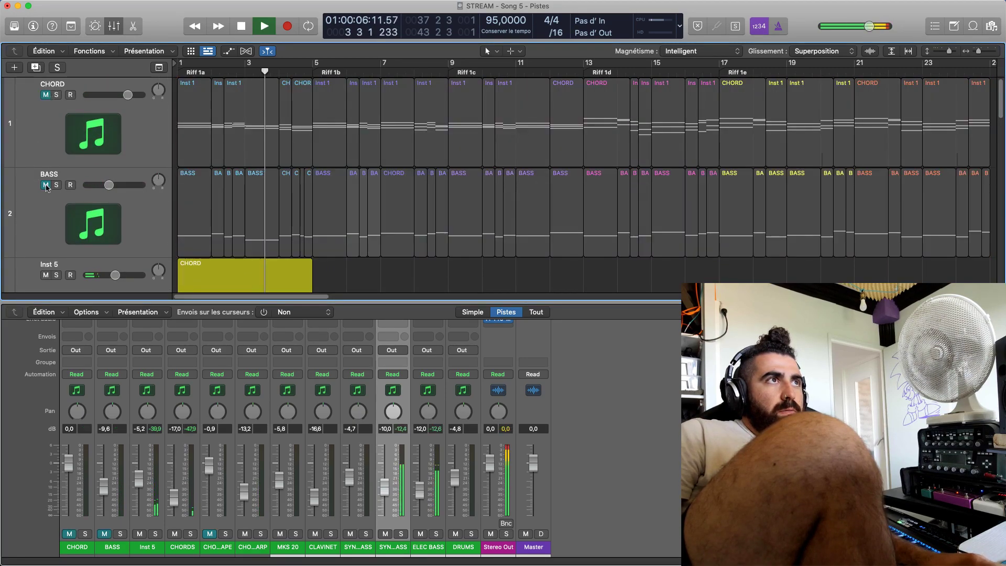
{"action": "scroll", "coordinate": [47, 189], "scroll_direction": "down", "scroll_amount": 3}
{"action": "scroll", "coordinate": [46, 189], "scroll_direction": "down", "scroll_amount": 2}
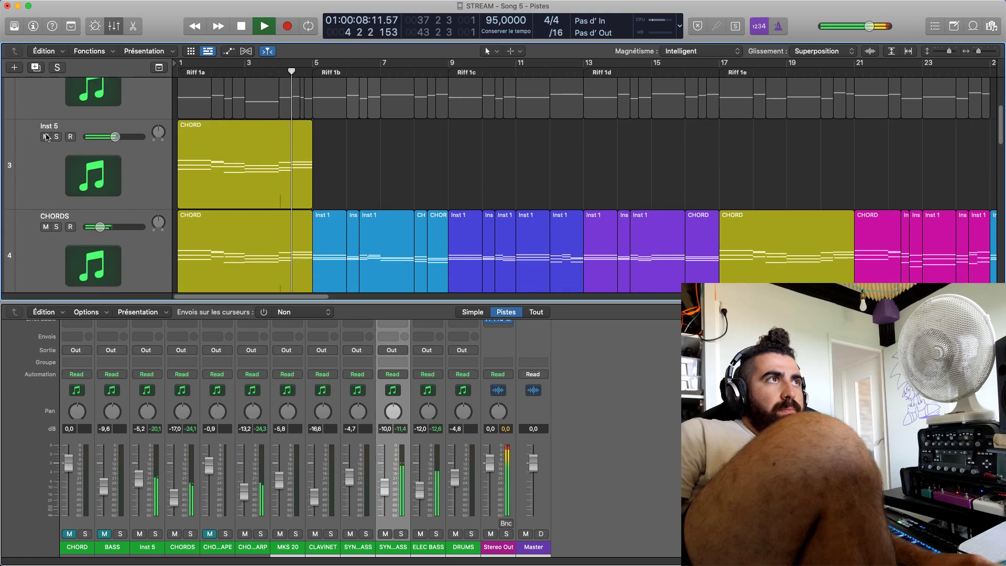
{"action": "left_click", "coordinate": [46, 136]}
{"action": "left_click", "coordinate": [50, 228]}
{"action": "scroll", "coordinate": [49, 228], "scroll_direction": "down", "scroll_amount": 6}
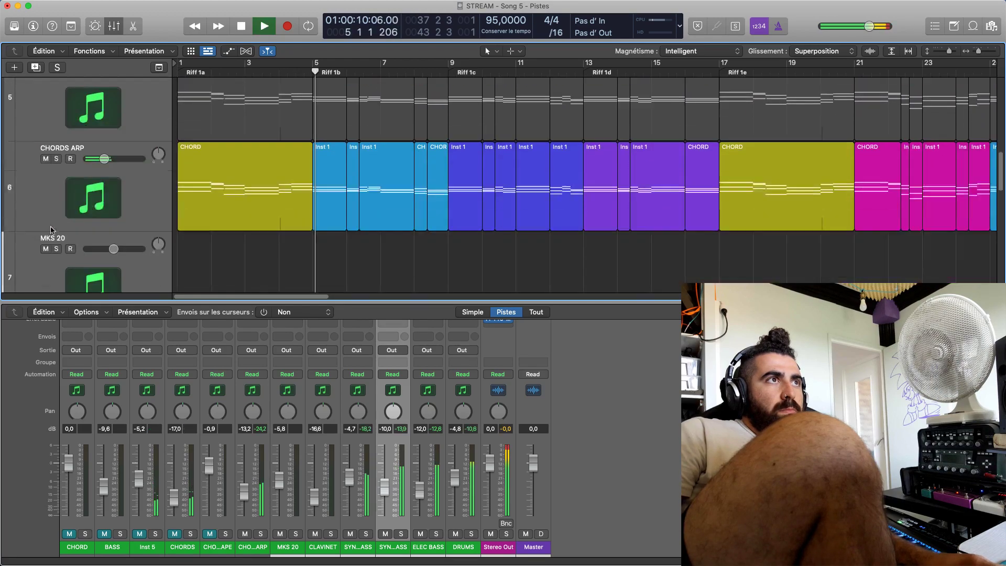
Set the cycle range to bars 1 to 5 and play the loop
{"action": "left_click_drag", "start_coordinate": [185, 65], "coordinate": [313, 66]}
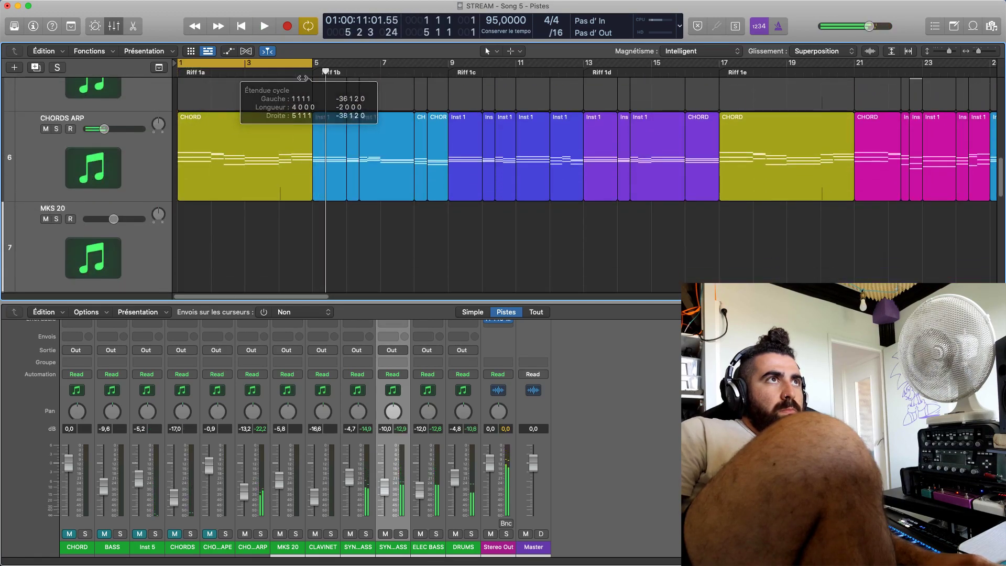
{"action": "key", "text": "space"}
{"action": "scroll", "coordinate": [130, 149], "scroll_direction": "down", "scroll_amount": 5}
{"action": "scroll", "coordinate": [129, 150], "scroll_direction": "down", "scroll_amount": 3}
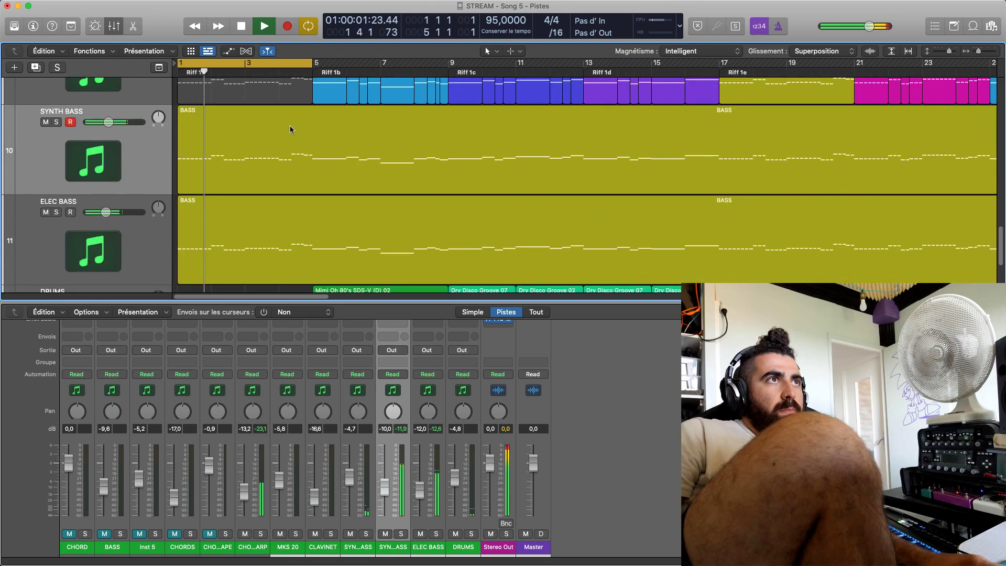
Try muting the whole SYNTH BASS region and listen to the loop with ELEC BASS alone
{"action": "left_click", "coordinate": [270, 145]}
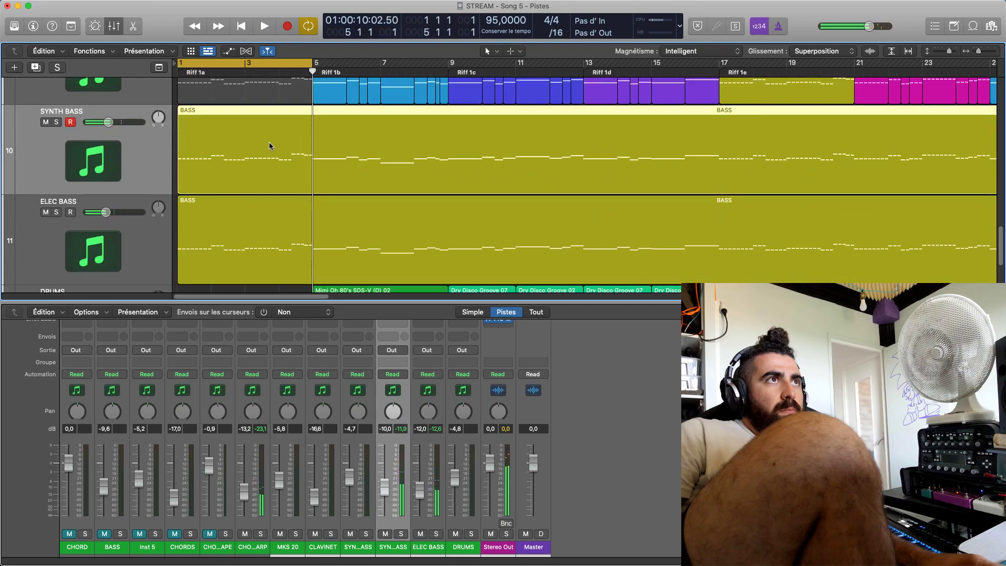
{"action": "key", "text": "m"}
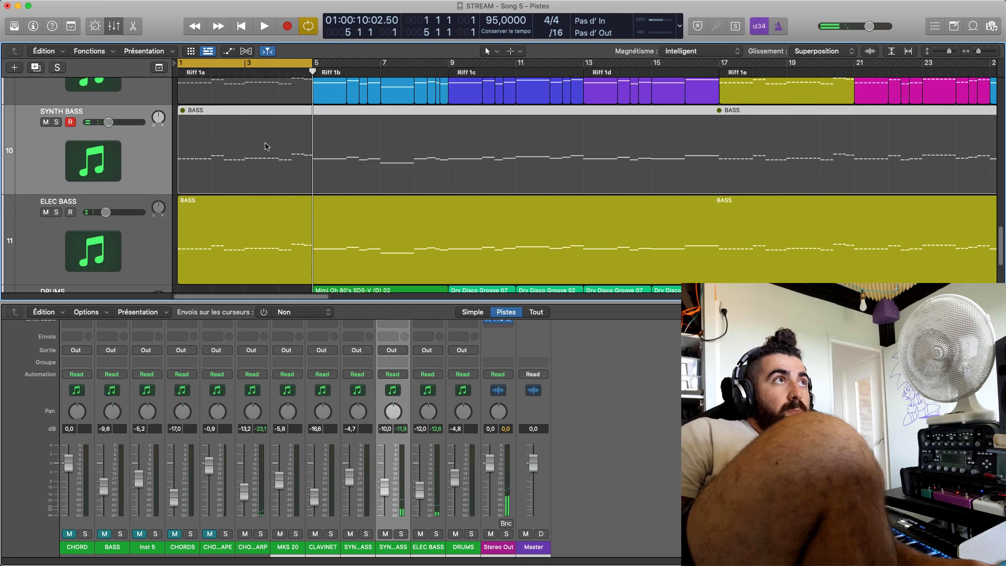
{"action": "key", "text": "space"}
{"action": "scroll", "coordinate": [131, 173], "scroll_direction": "down", "scroll_amount": 1}
{"action": "left_click", "coordinate": [47, 183]}
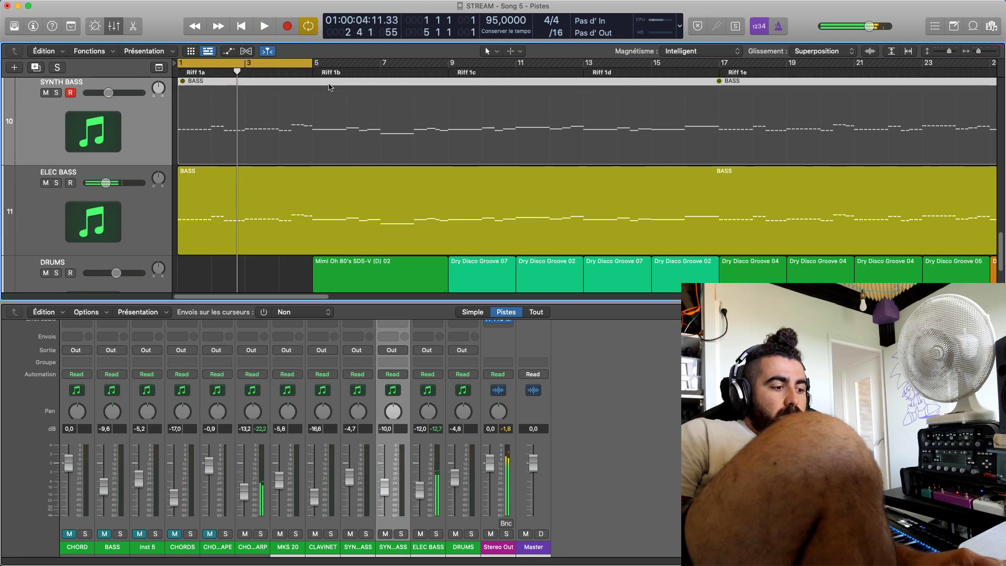
Undo the mute of the SYNTH BASS region and resume playback
{"action": "scroll", "coordinate": [330, 86], "scroll_direction": "up", "scroll_amount": 2}
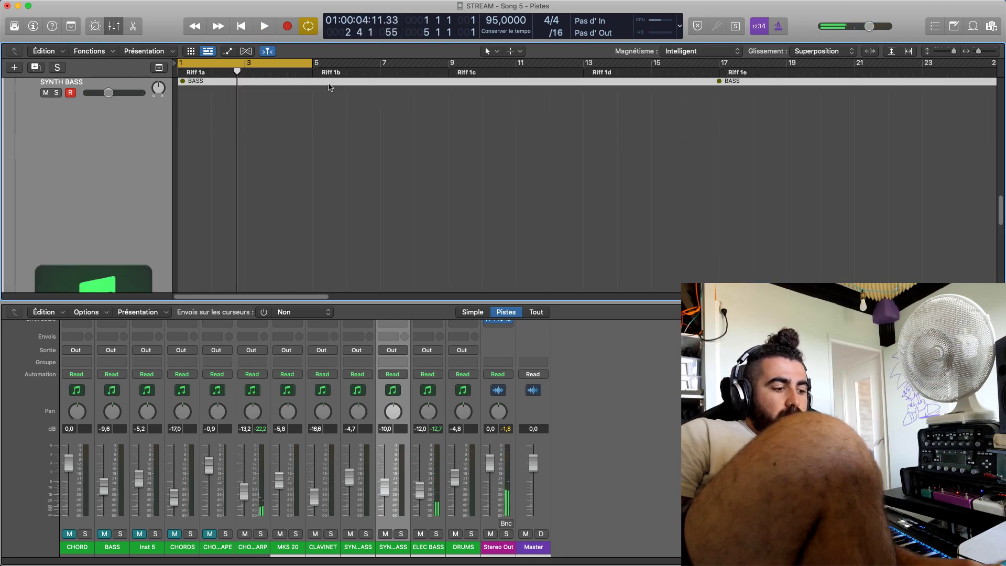
{"action": "left_click", "coordinate": [131, 5]}
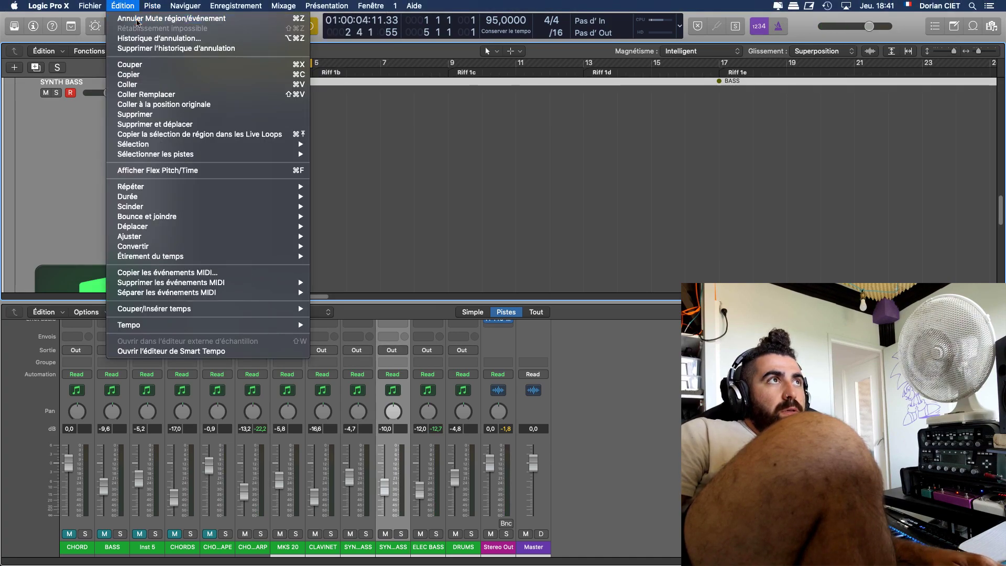
{"action": "left_click", "coordinate": [137, 20]}
{"action": "key", "text": "space"}
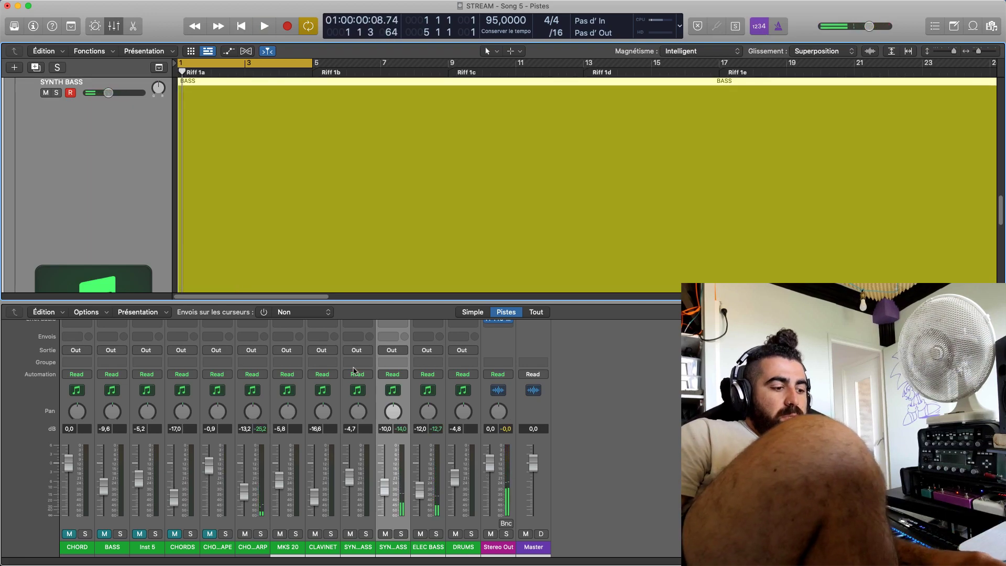
Hide the mixer and split the SYNTH BASS region at bar 5
{"action": "key", "text": "e"}
{"action": "key", "text": "e"}
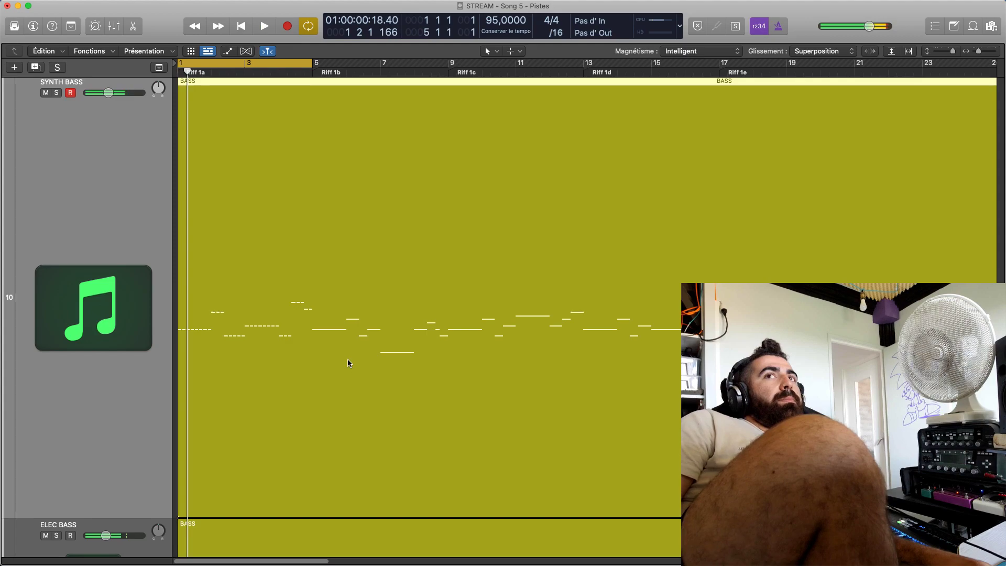
{"action": "left_click", "coordinate": [309, 79]}
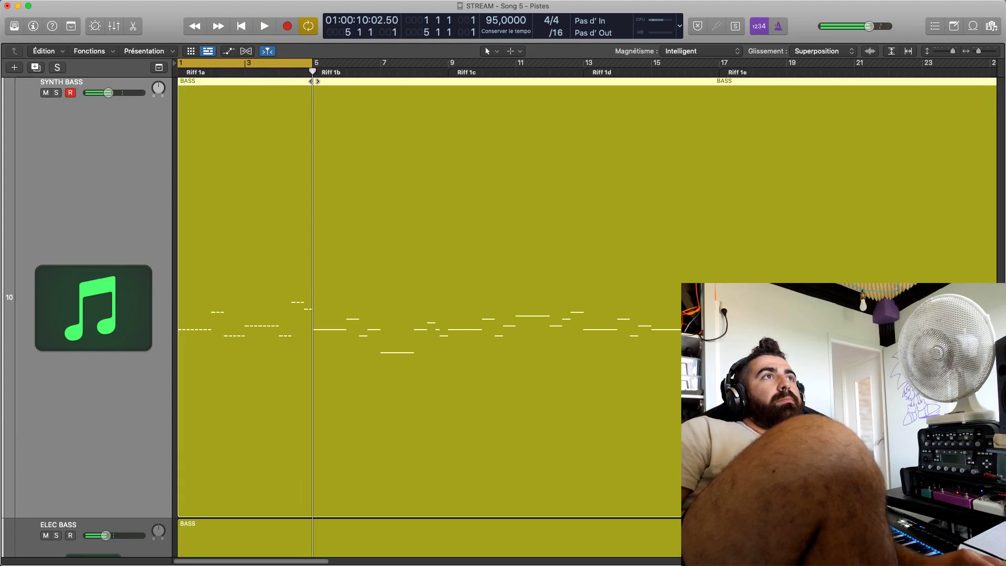
{"action": "key", "text": "super+t"}
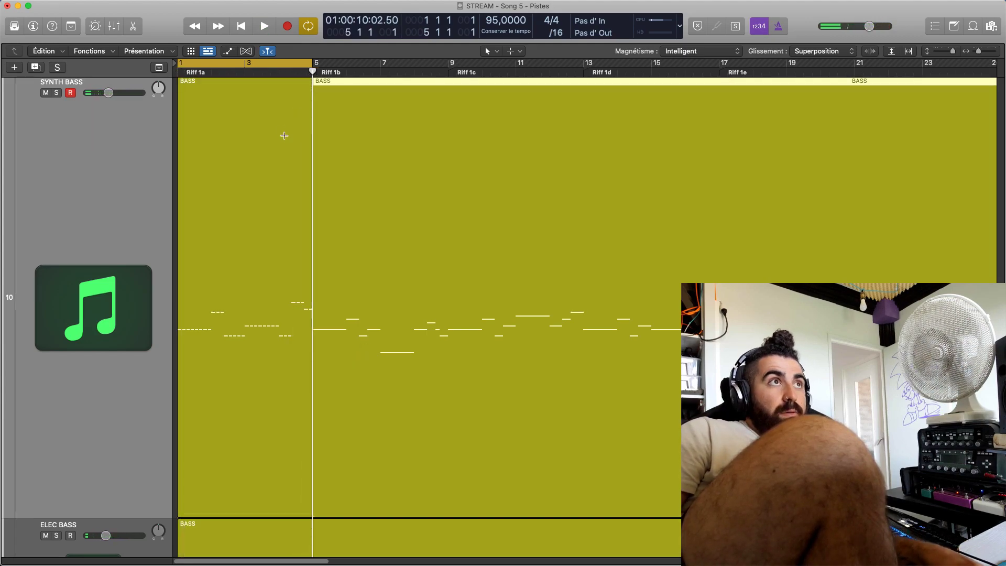
Solo the SYNTH BASS track and mute its region covering bars 1 to 5
{"action": "key", "text": "s"}
{"action": "key", "text": "space"}
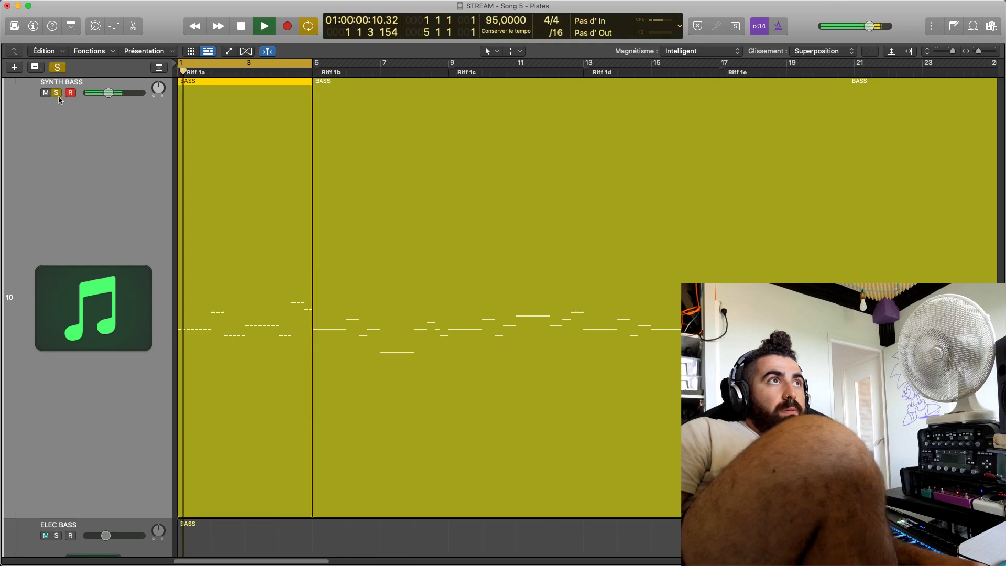
{"action": "key", "text": "ctrl+m"}
{"action": "key", "text": "space"}
{"action": "scroll", "coordinate": [187, 188], "scroll_direction": "down", "scroll_amount": 3}
{"action": "scroll", "coordinate": [187, 188], "scroll_direction": "down", "scroll_amount": 2}
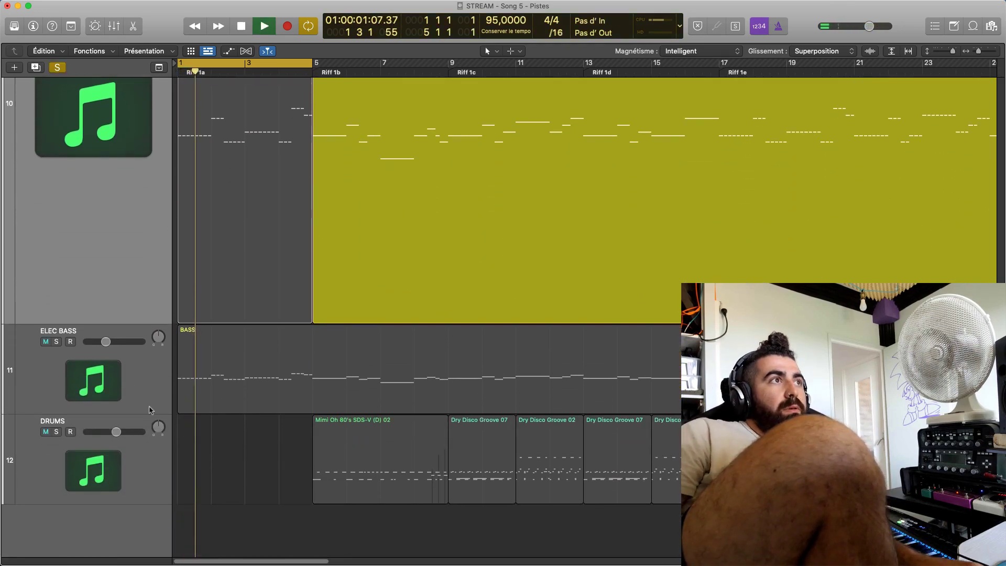
Split the ELEC BASS region at bar 5, keeping bars 1 to 5 active and the part from bar 5 onward muted
{"action": "key", "text": "space"}
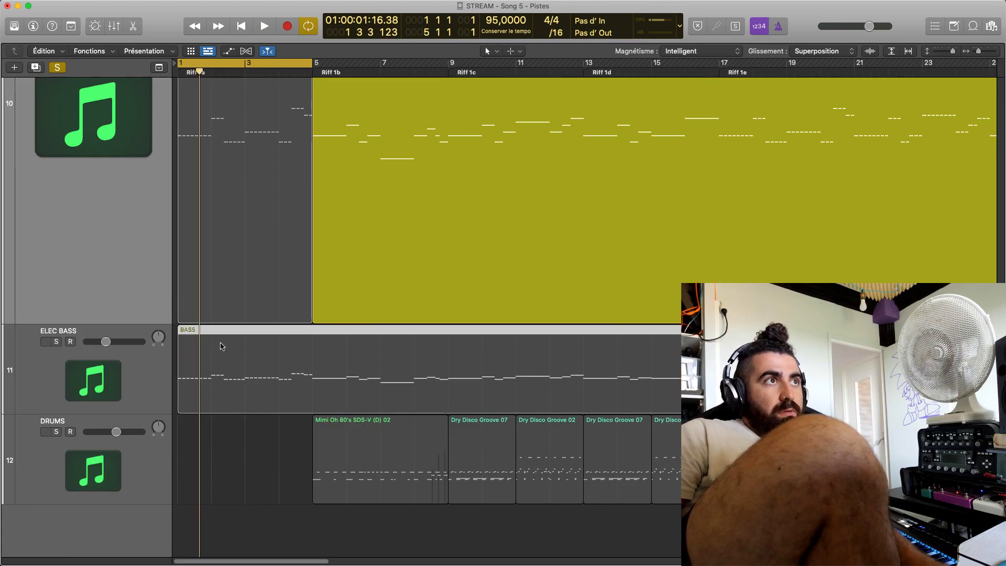
{"action": "key", "text": "space"}
{"action": "scroll", "coordinate": [110, 285], "scroll_direction": "up", "scroll_amount": 3}
{"action": "key", "text": "space"}
{"action": "key", "text": "alt+period"}
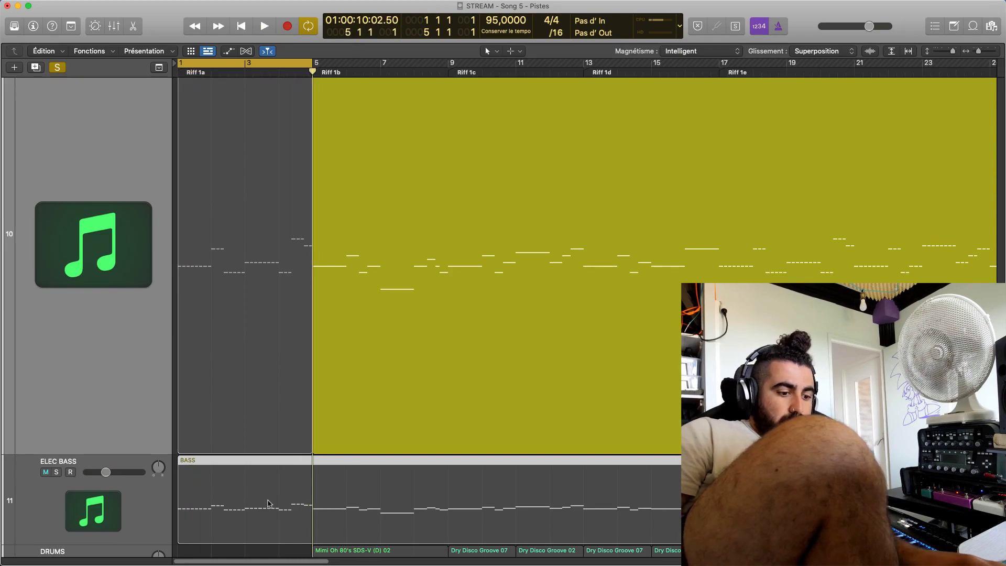
{"action": "key", "text": "super+t"}
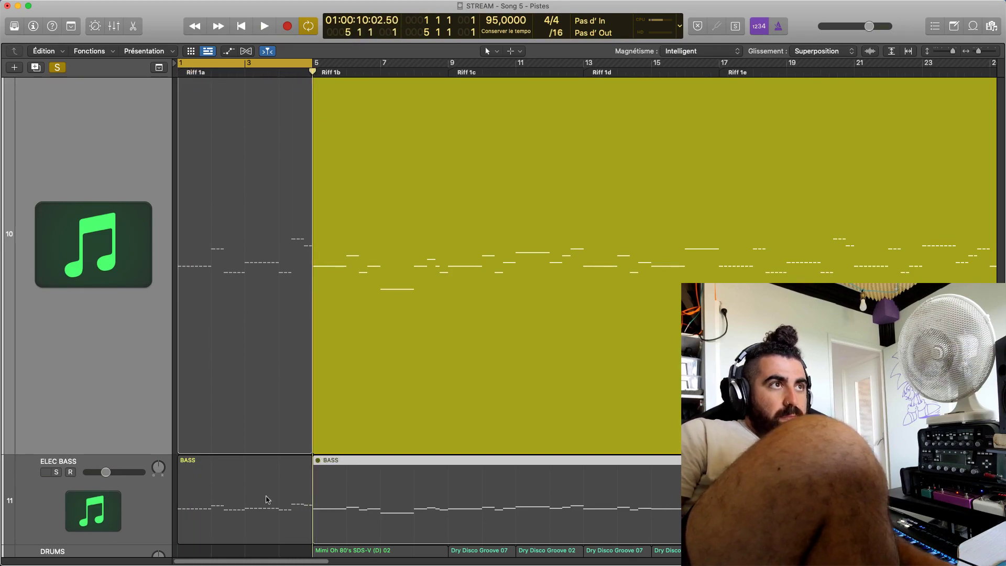
{"action": "key", "text": "space"}
Show the mixer again, end the SYNTH BASS solo and play the loop
{"action": "scroll", "coordinate": [68, 289], "scroll_direction": "up", "scroll_amount": 3}
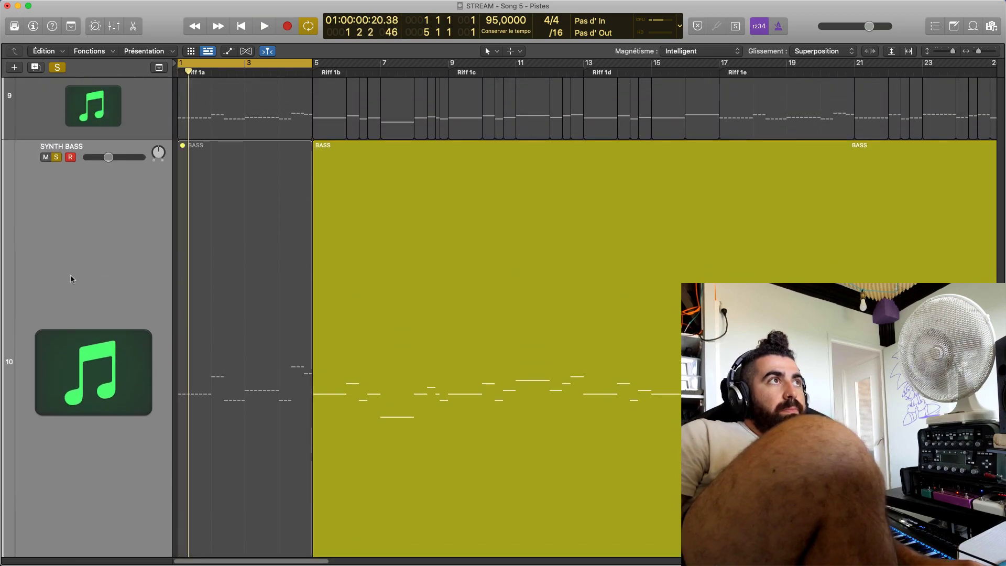
{"action": "key", "text": "x"}
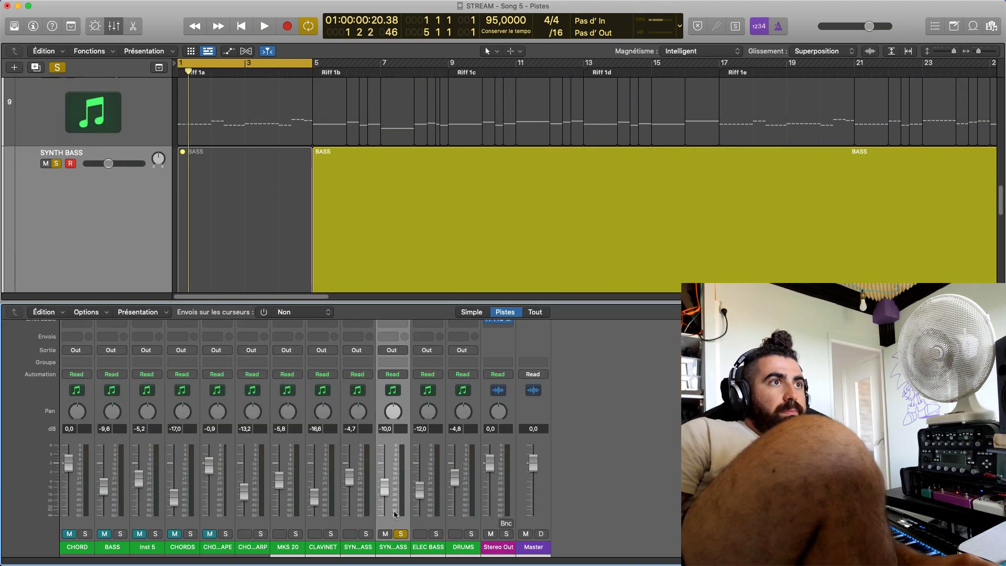
{"action": "left_click", "coordinate": [401, 534]}
{"action": "key", "text": "space"}
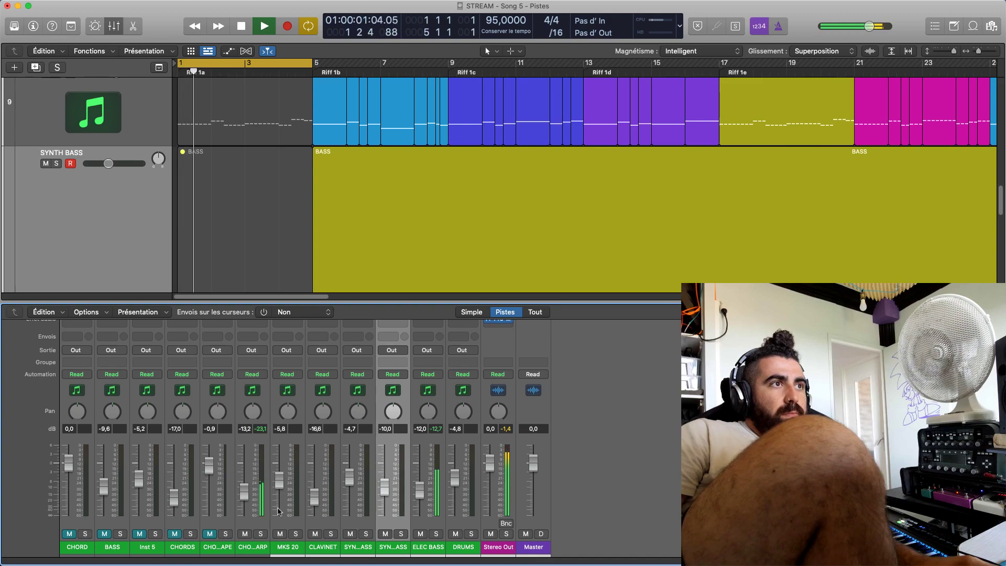
Listen to the bars 1 to 5 loop, briefly toggling the MKS 20 solo, and stop playback
{"action": "key", "text": "space"}
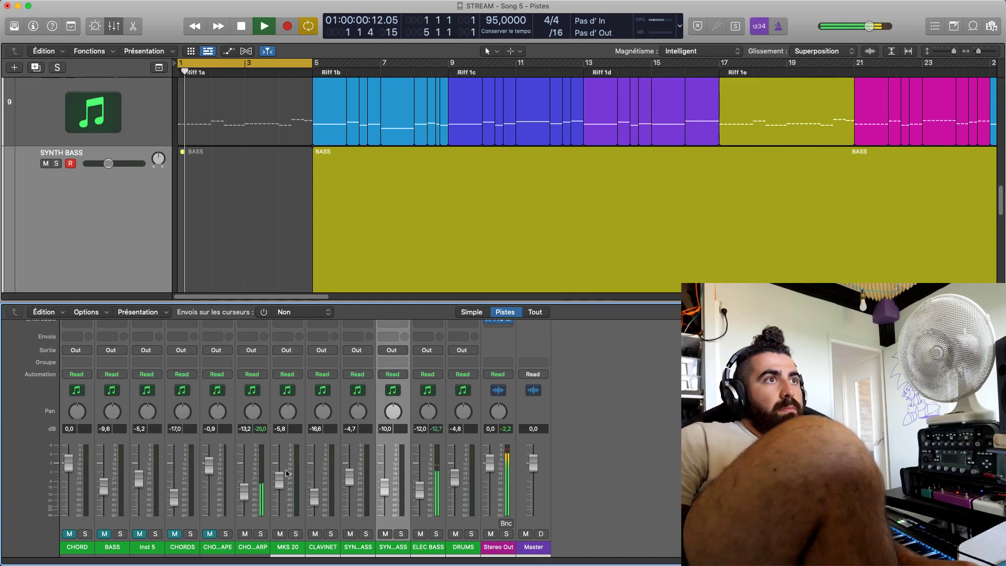
{"action": "left_click", "coordinate": [296, 534]}
{"action": "left_click", "coordinate": [296, 534]}
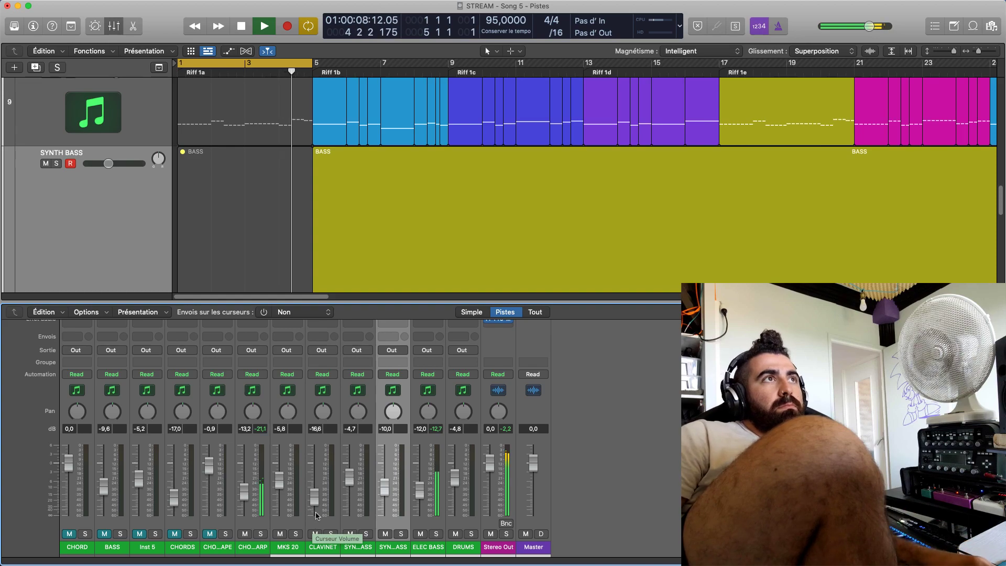
{"action": "key", "text": "space"}
{"action": "scroll", "coordinate": [259, 225], "scroll_direction": "up", "scroll_amount": 8}
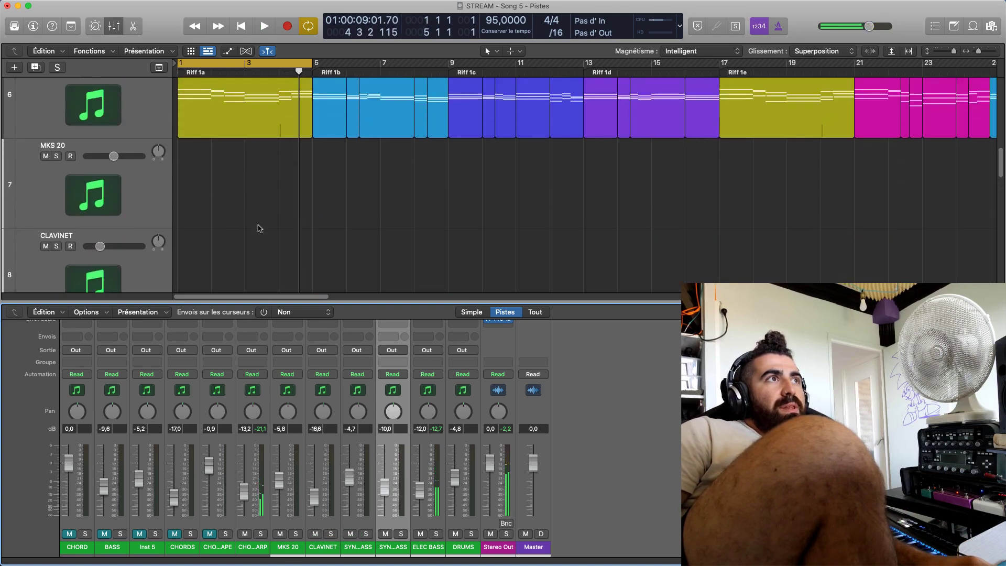
Move the CHORD region of bars 1 to 5 from the CHORDS ARP track to the MKS 20 track and play the loop
{"action": "scroll", "coordinate": [259, 226], "scroll_direction": "down", "scroll_amount": 3}
{"action": "scroll", "coordinate": [259, 226], "scroll_direction": "up", "scroll_amount": 5}
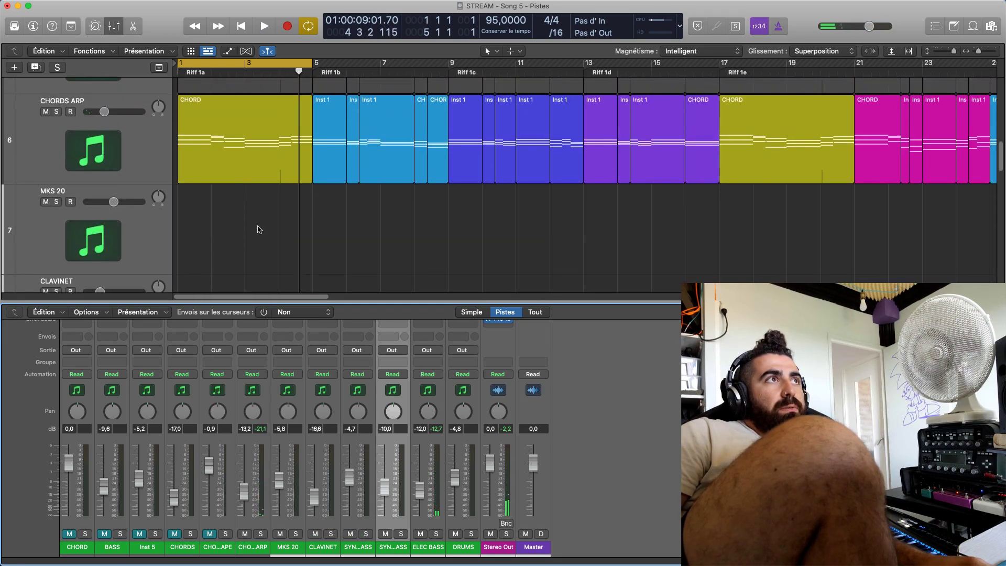
{"action": "key", "text": "space"}
{"action": "key", "text": "space"}
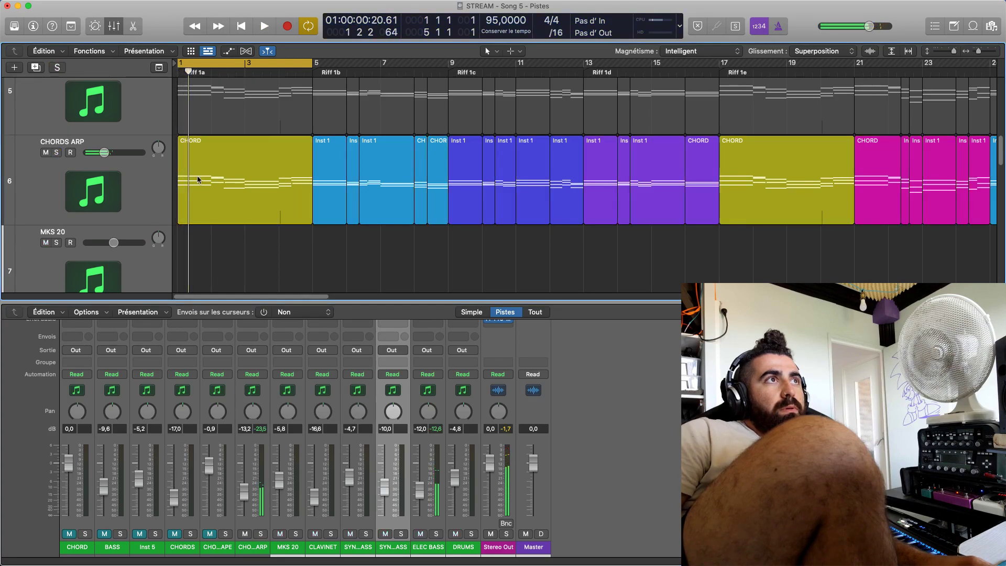
{"action": "scroll", "coordinate": [218, 178], "scroll_direction": "down", "scroll_amount": 3}
{"action": "left_click_drag", "start_coordinate": [235, 124], "coordinate": [234, 155]}
{"action": "key", "text": "space"}
{"action": "scroll", "coordinate": [199, 207], "scroll_direction": "down", "scroll_amount": 2}
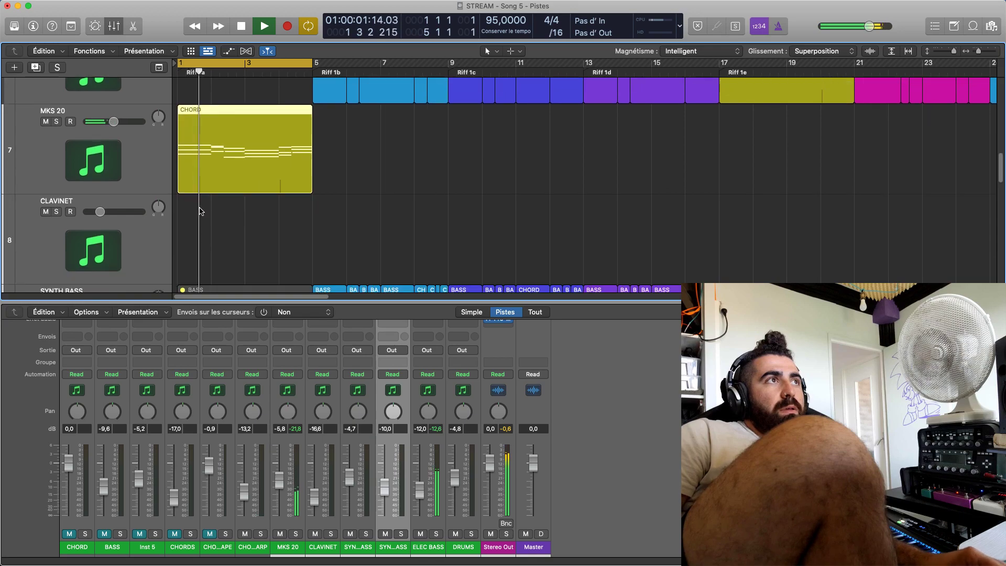
Mute the ELEC BASS region covering bars 1 to 5 and replay the loop
{"action": "scroll", "coordinate": [199, 211], "scroll_direction": "down", "scroll_amount": 10}
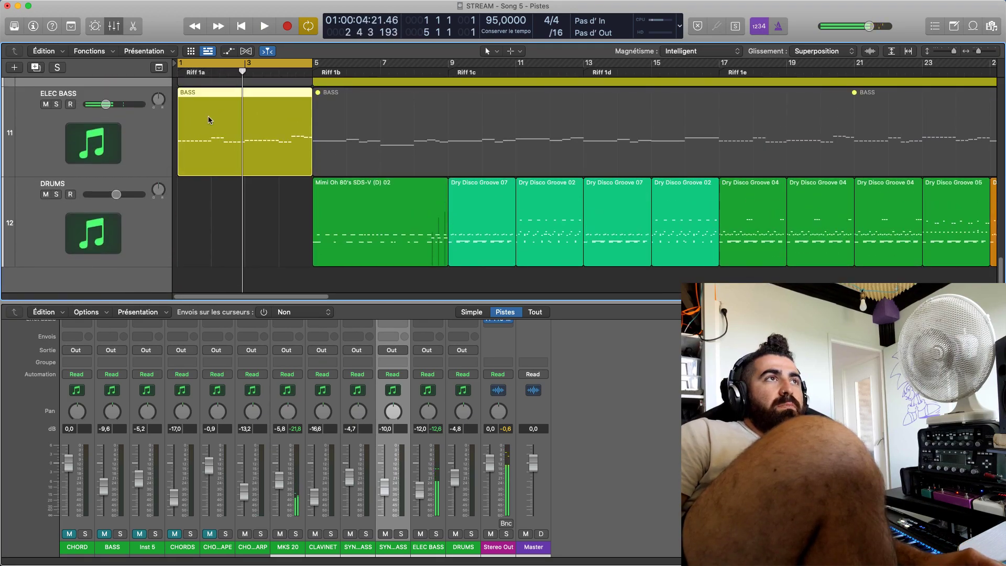
{"action": "scroll", "coordinate": [221, 210], "scroll_direction": "up", "scroll_amount": 3}
{"action": "key", "text": "ctrl+m"}
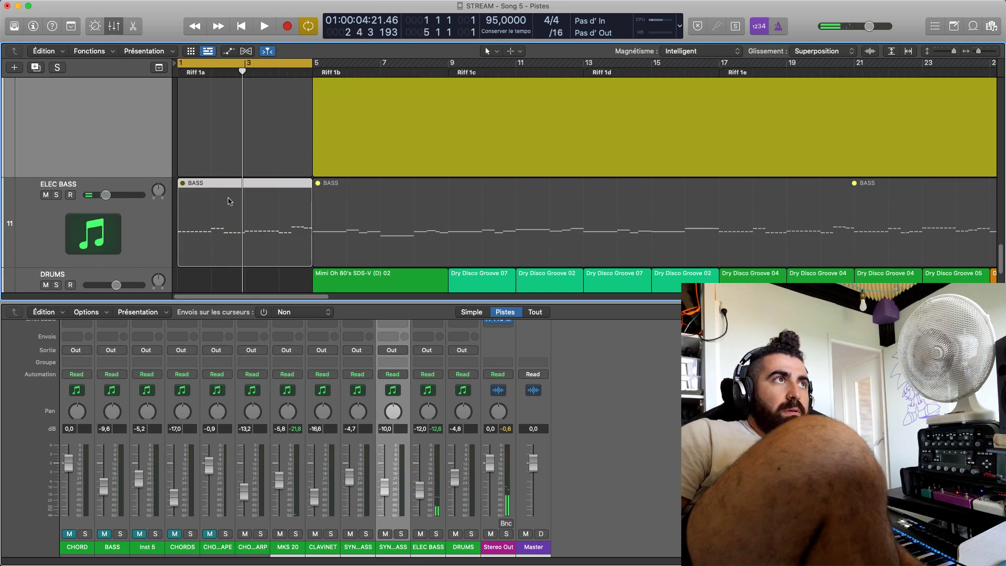
{"action": "key", "text": "space"}
Try a copy of the MKS 20 CHORD region on the CLAVINET track, listen to it and delete the copy
{"action": "scroll", "coordinate": [228, 203], "scroll_direction": "up", "scroll_amount": 3}
{"action": "scroll", "coordinate": [228, 203], "scroll_direction": "up", "scroll_amount": 5}
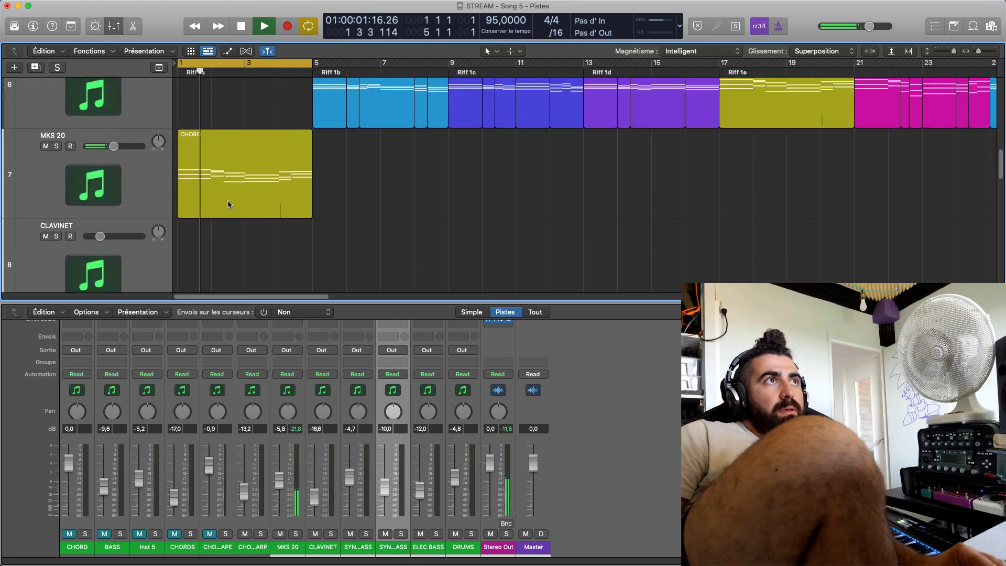
{"action": "left_click_drag", "start_coordinate": [232, 153], "coordinate": [227, 197]}
{"action": "key", "text": "space"}
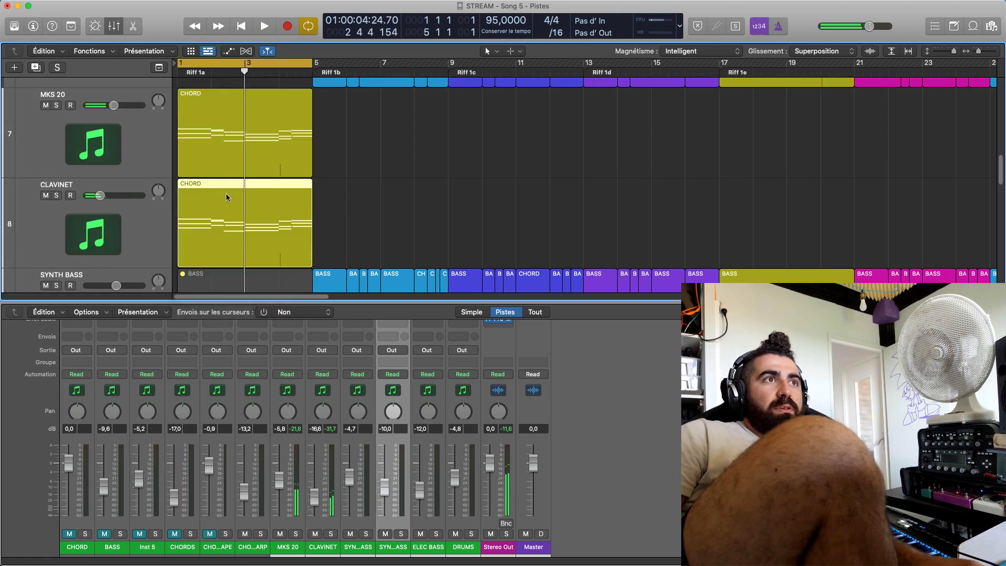
{"action": "key", "text": "space"}
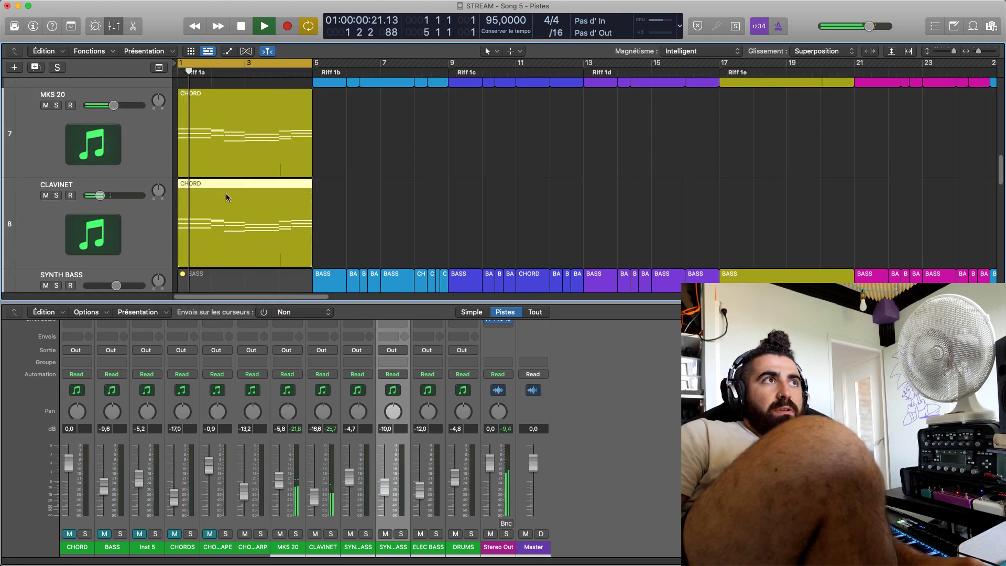
{"action": "key", "text": "BackSpace"}
{"action": "key", "text": "Return"}
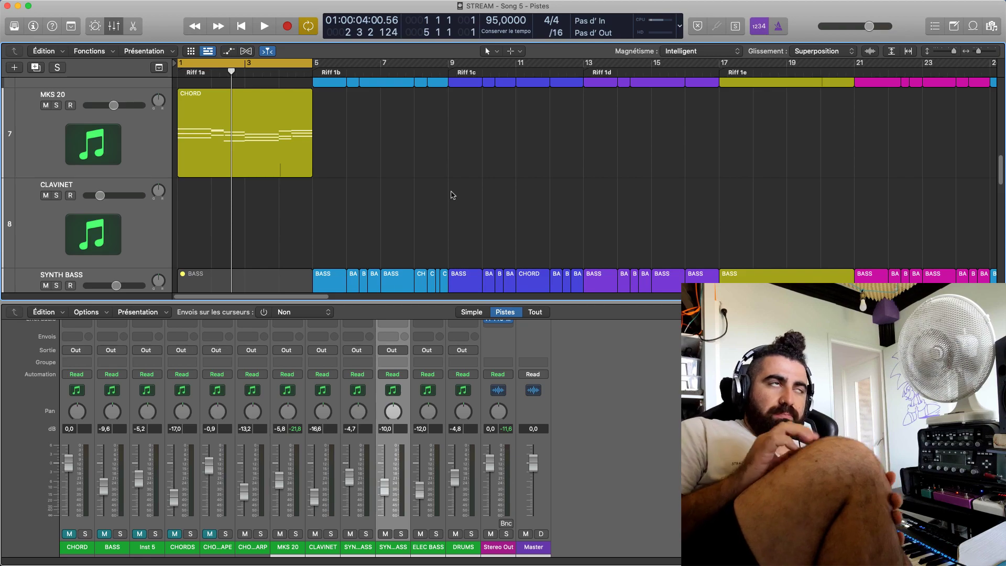
Zoom out to the whole arrangement, turn the cycle off and listen from the intro through to bar 13
{"action": "key", "text": "e"}
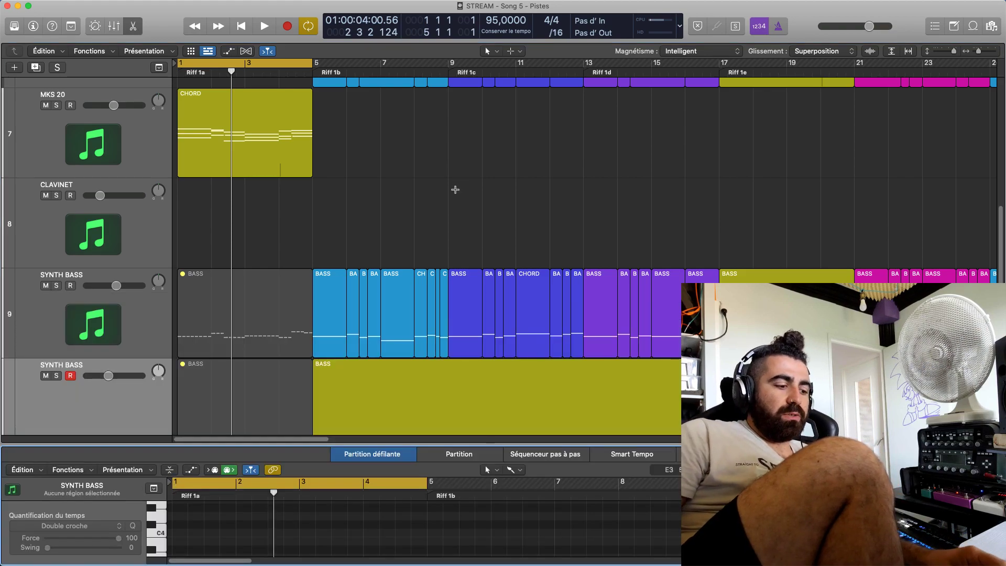
{"action": "key", "text": "space"}
{"action": "left_click_drag", "start_coordinate": [979, 51], "coordinate": [946, 51]}
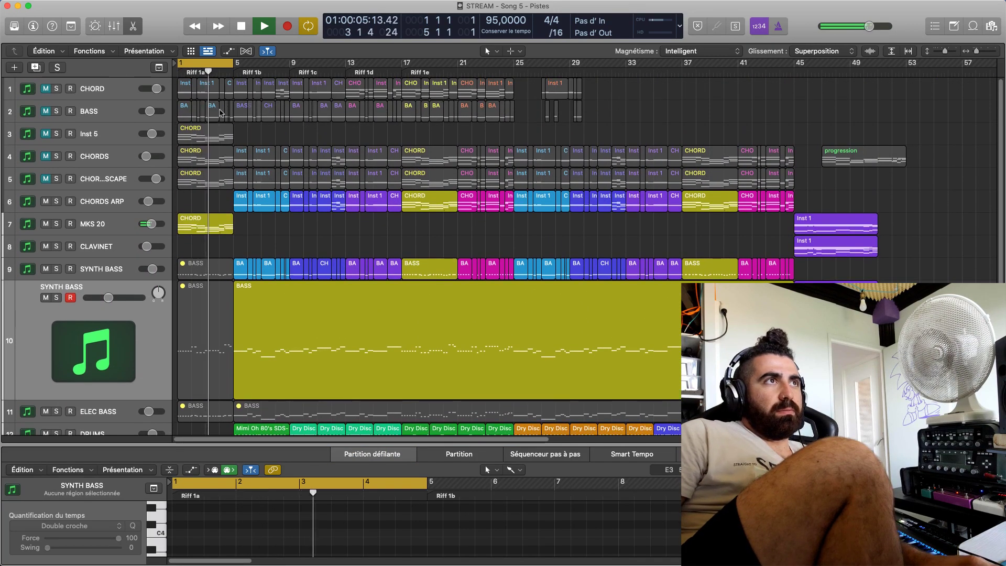
{"action": "left_click", "coordinate": [215, 71]}
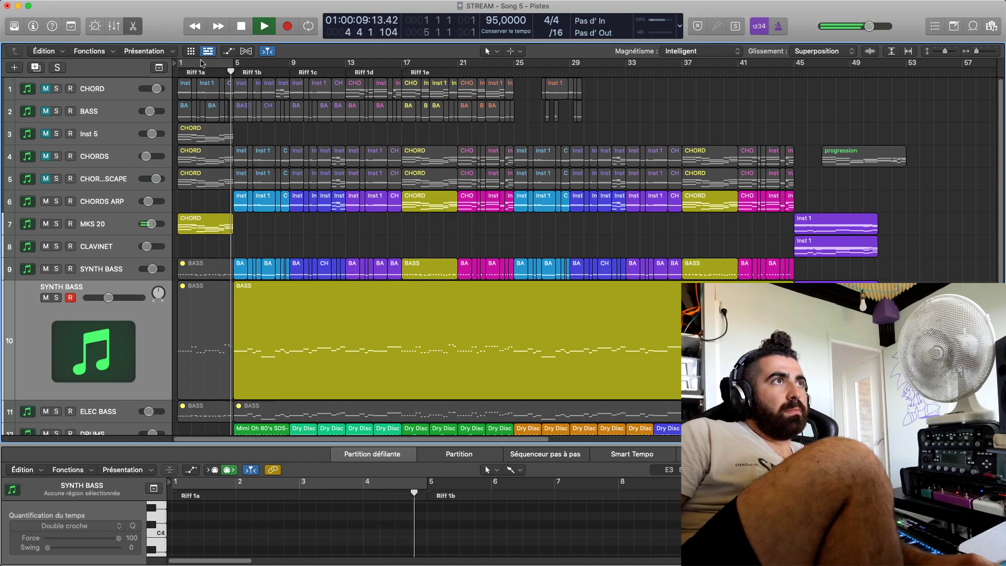
{"action": "scroll", "coordinate": [81, 285], "scroll_direction": "down", "scroll_amount": 3}
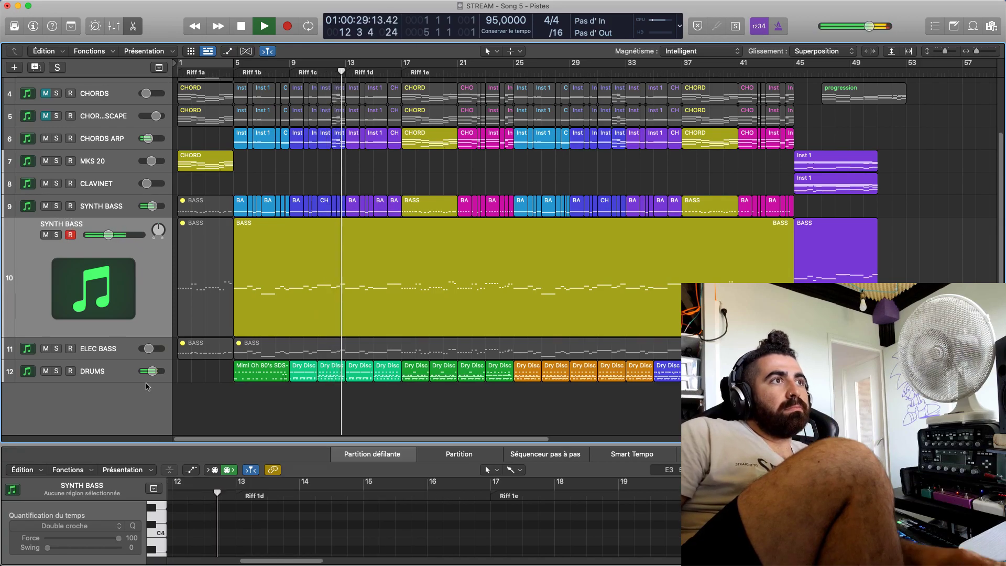
{"action": "scroll", "coordinate": [373, 273], "scroll_direction": "up", "scroll_amount": 3}
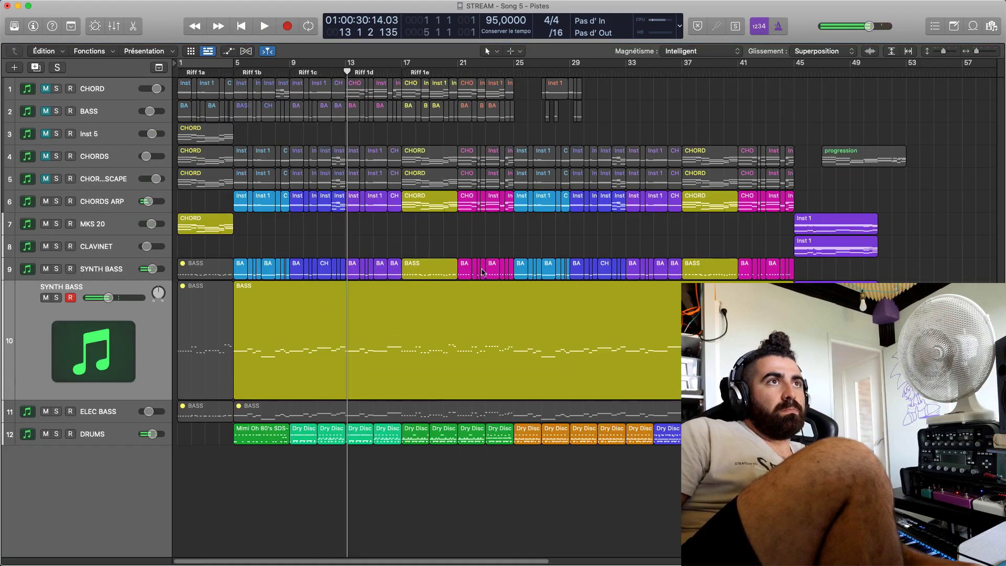
Show the mixer again, set the cycle to bars 5 to 9 and start playback
{"action": "key", "text": "e"}
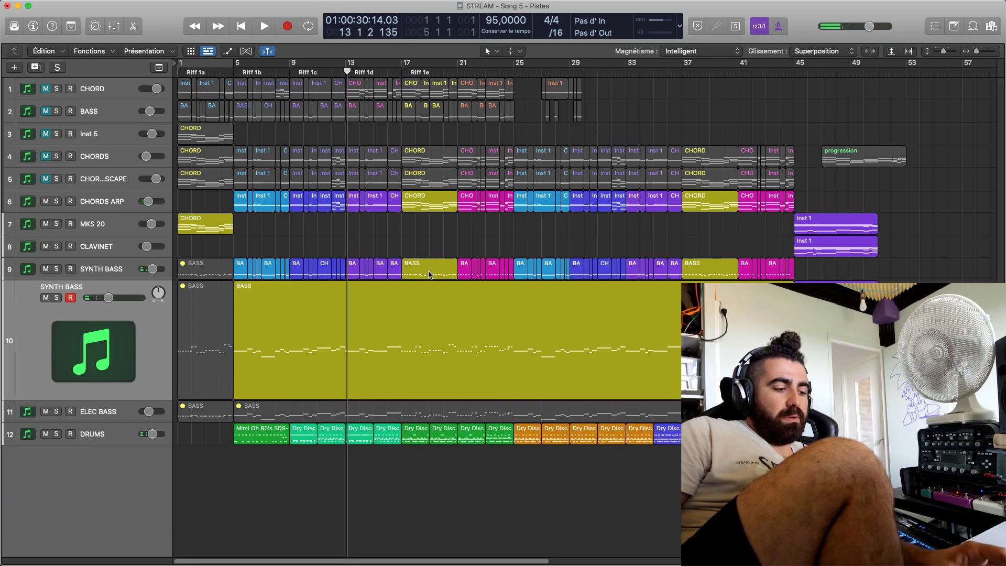
{"action": "key", "text": "x"}
{"action": "scroll", "coordinate": [485, 350], "scroll_direction": "up", "scroll_amount": 3}
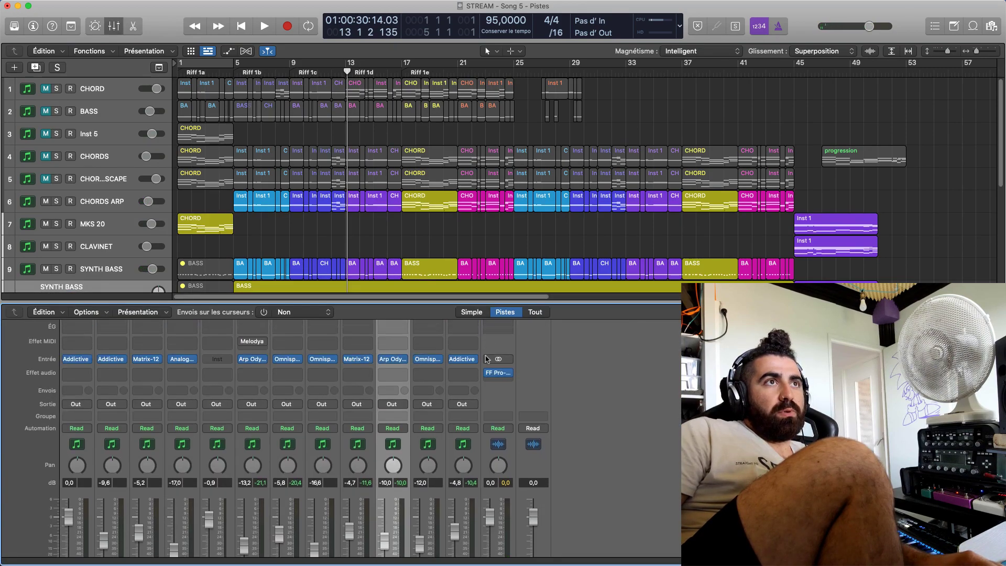
{"action": "left_click_drag", "start_coordinate": [220, 65], "coordinate": [277, 76]}
{"action": "key", "text": "space"}
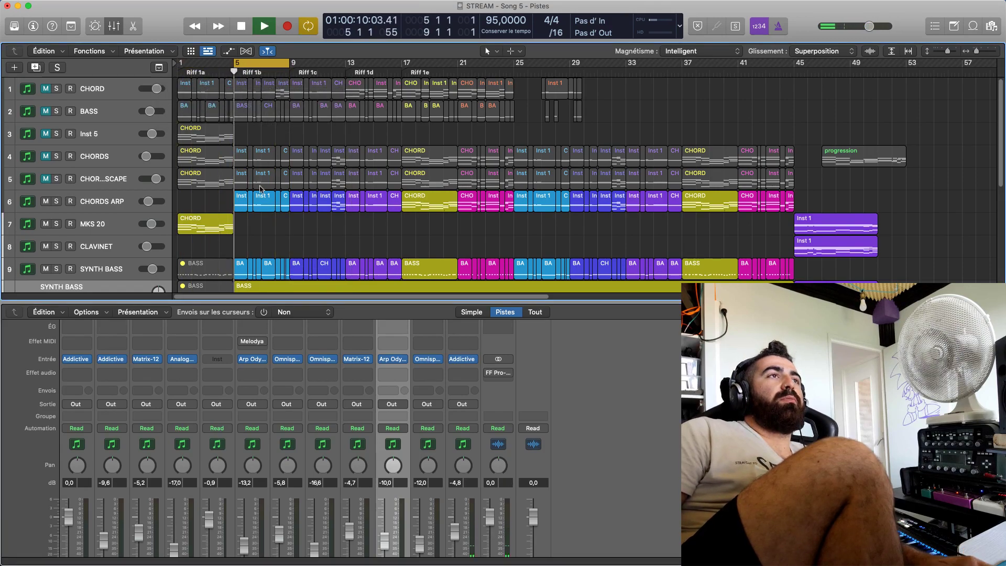
Unmute the ELEC BASS region starting at bar 5 during playback and mute the whole ELEC BASS track
{"action": "scroll", "coordinate": [259, 186], "scroll_direction": "down", "scroll_amount": 5}
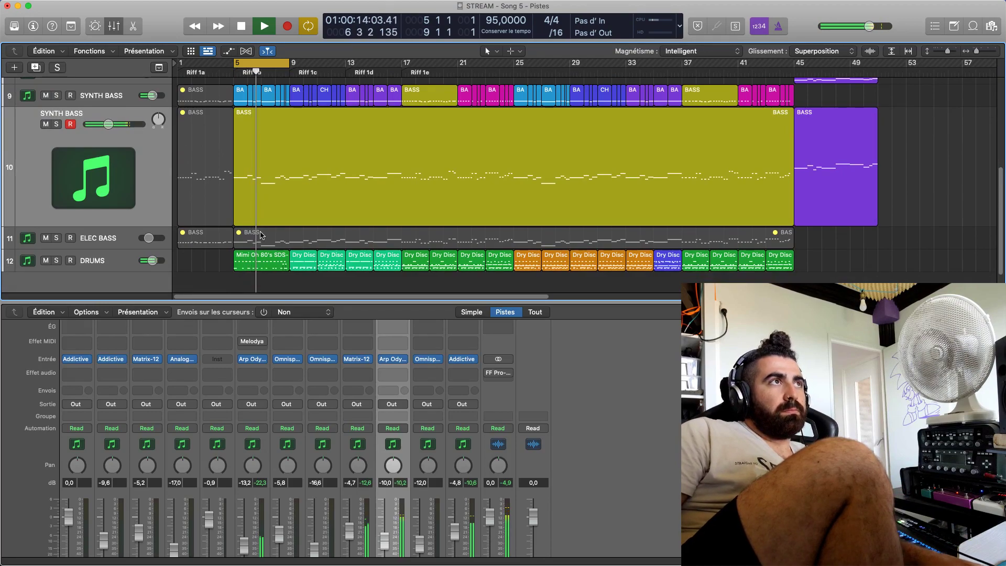
{"action": "scroll", "coordinate": [324, 506], "scroll_direction": "down", "scroll_amount": 3}
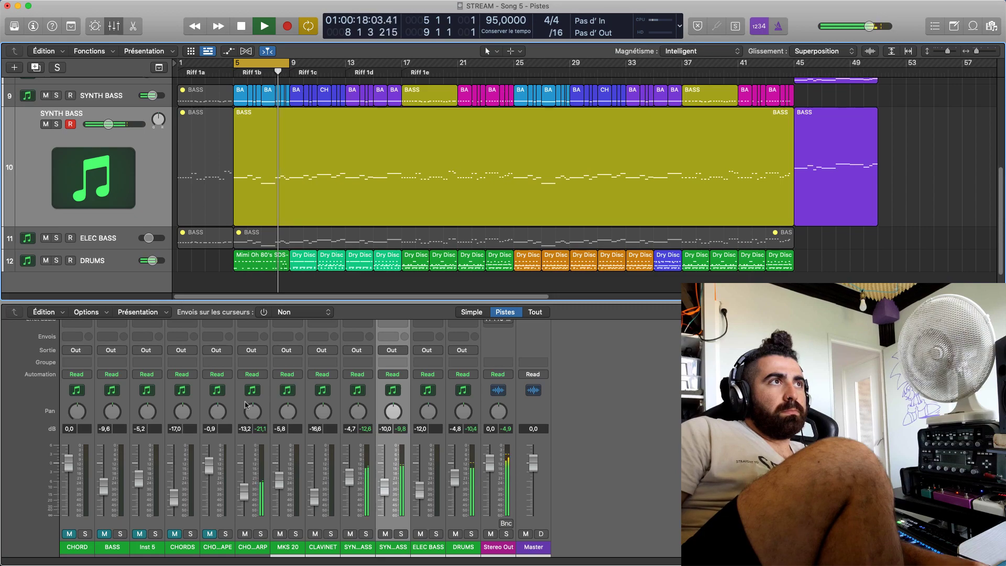
{"action": "scroll", "coordinate": [173, 223], "scroll_direction": "up", "scroll_amount": 1}
{"action": "scroll", "coordinate": [177, 215], "scroll_direction": "down", "scroll_amount": 1}
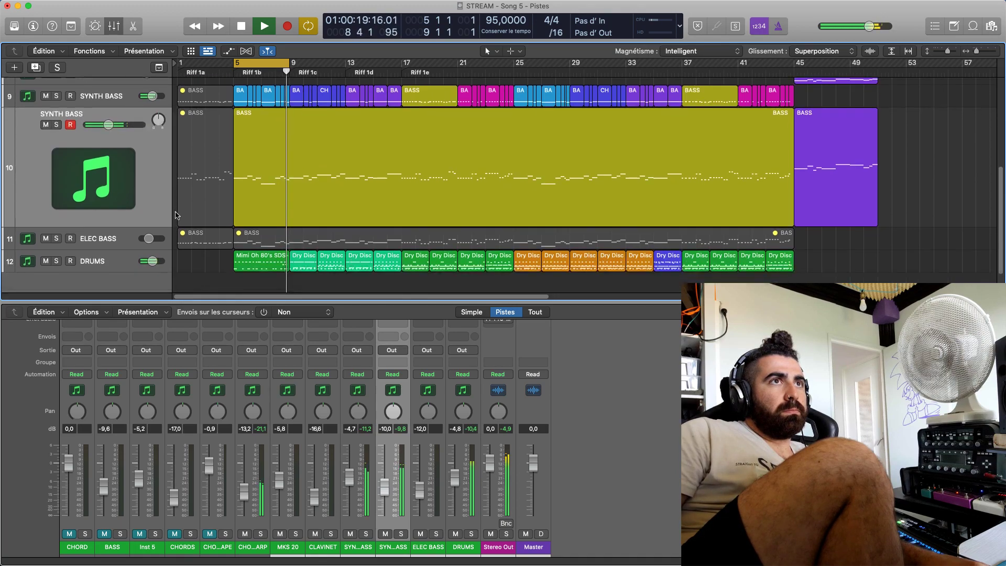
{"action": "left_click", "coordinate": [267, 231]}
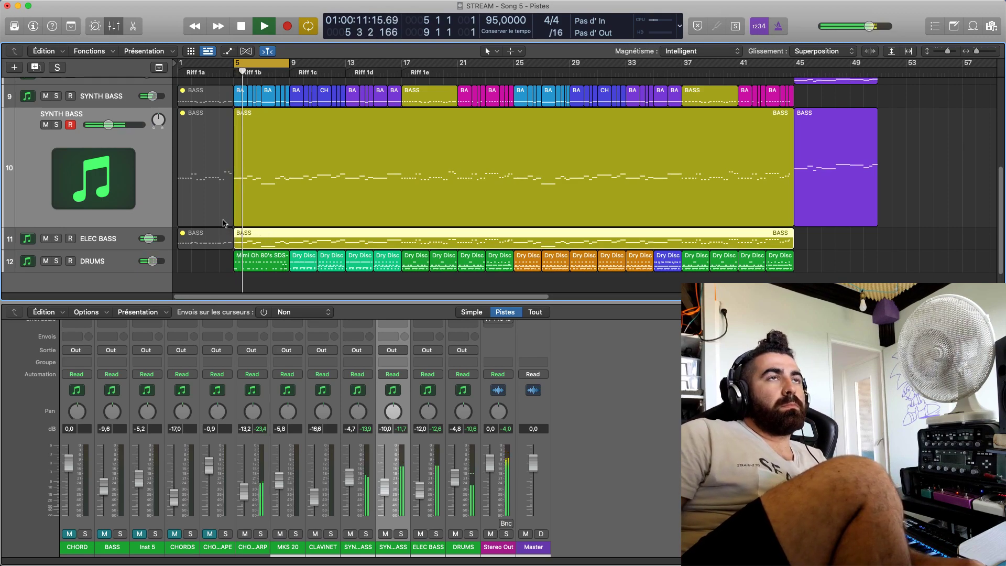
{"action": "left_click", "coordinate": [45, 239]}
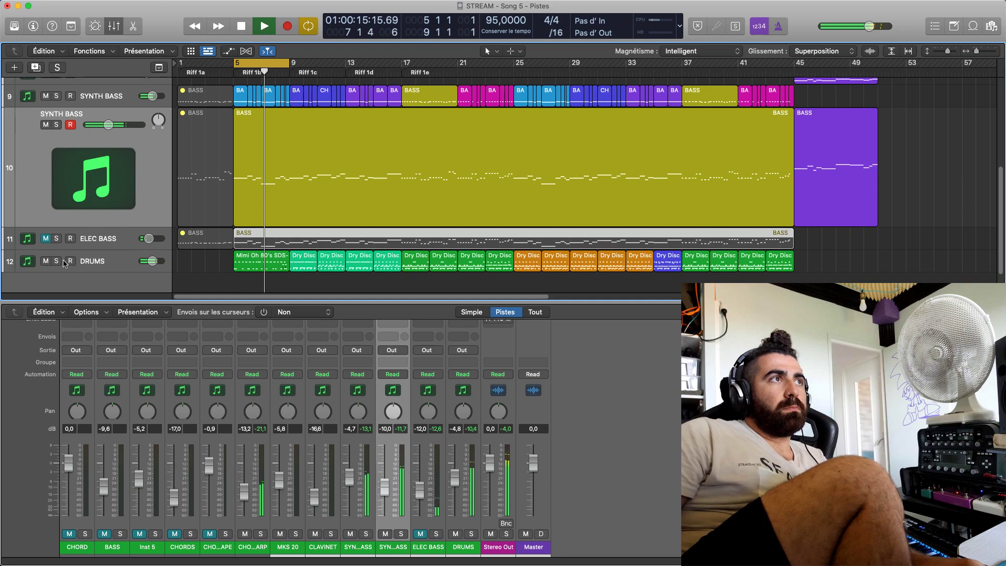
Move the cycle to bars 9 to 13 and raise the CHORDS ARP volume to -12,2 dB
{"action": "scroll", "coordinate": [81, 241], "scroll_direction": "up", "scroll_amount": 5}
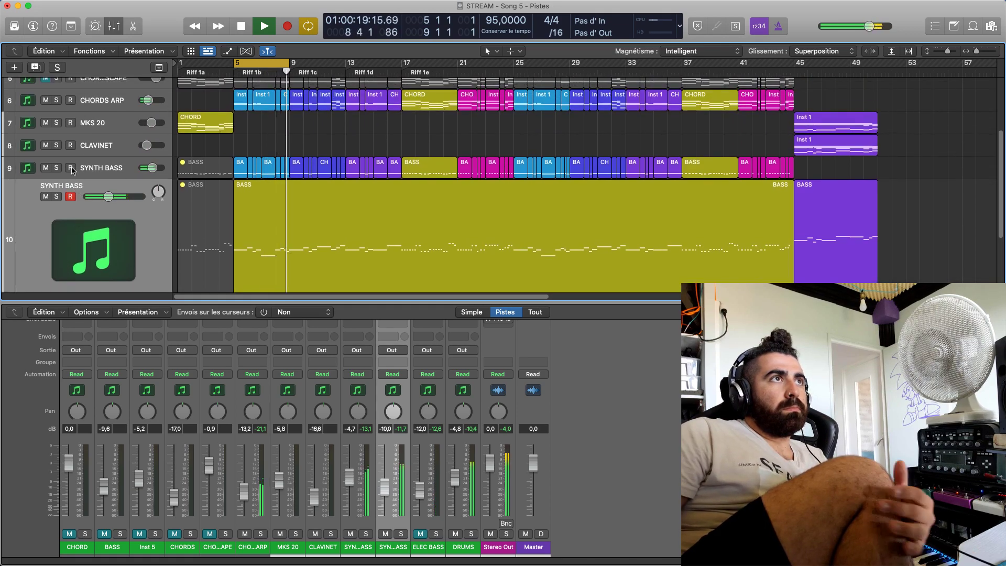
{"action": "left_click_drag", "start_coordinate": [261, 63], "coordinate": [316, 73]}
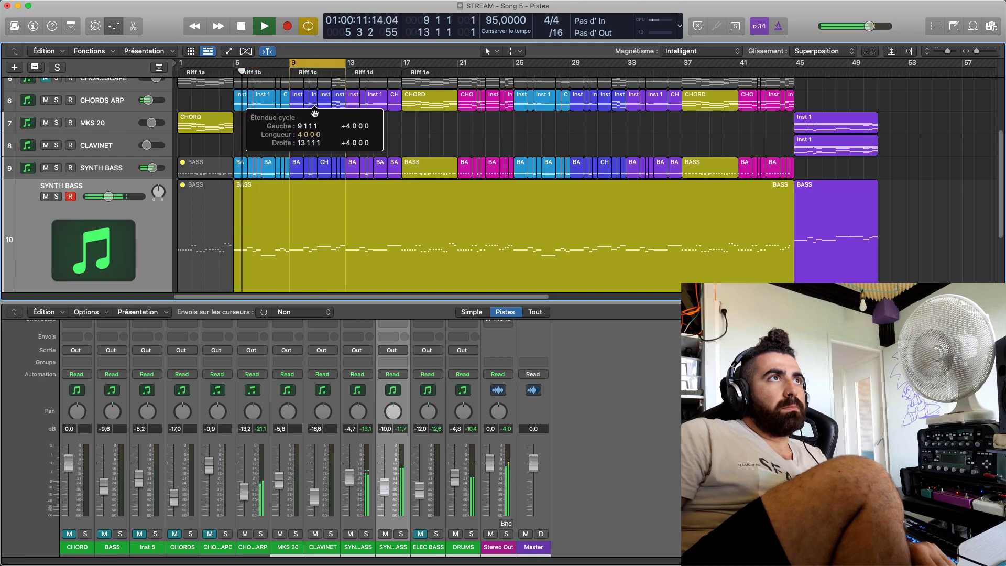
{"action": "scroll", "coordinate": [98, 171], "scroll_direction": "up", "scroll_amount": 1}
{"action": "scroll", "coordinate": [98, 172], "scroll_direction": "up", "scroll_amount": 3}
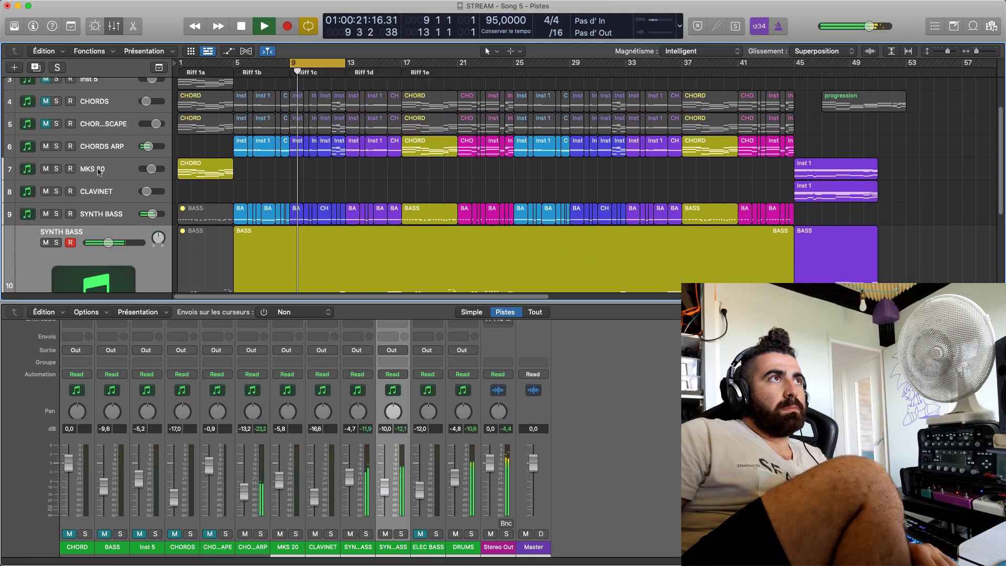
{"action": "left_click_drag", "start_coordinate": [151, 195], "coordinate": [148, 192]}
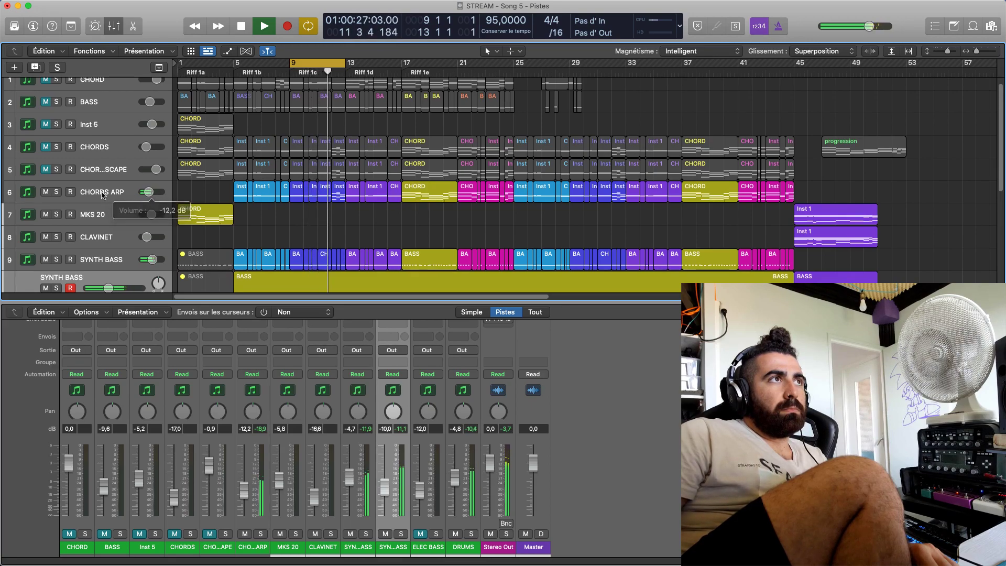
Solo CHORDS ARP, the Arp Odyssey SYNTH BASS and DRUMS together and play the bars 9 to 13 loop
{"action": "left_click", "coordinate": [57, 194]}
{"action": "scroll", "coordinate": [58, 194], "scroll_direction": "down", "scroll_amount": 5}
{"action": "left_click", "coordinate": [57, 194]}
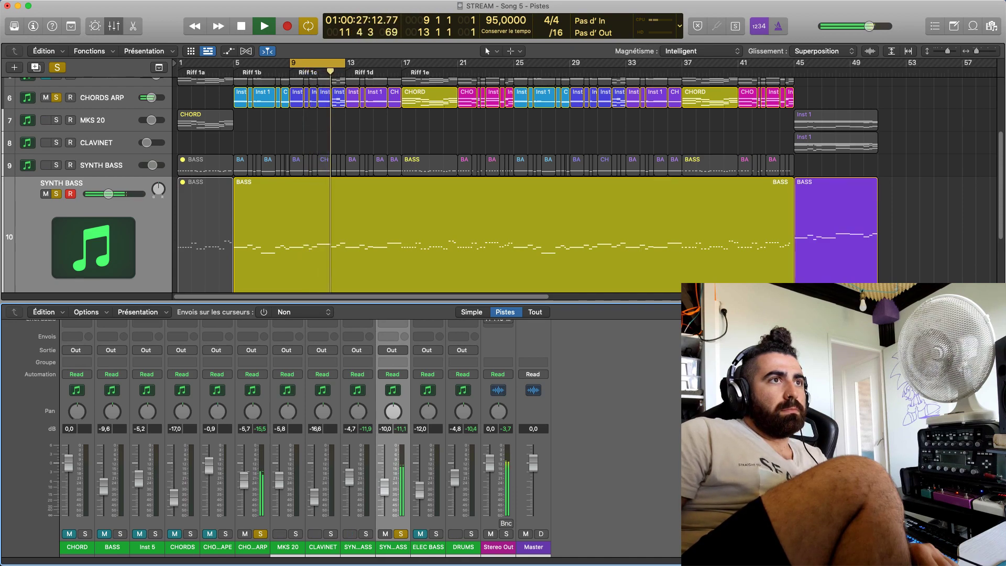
{"action": "left_click", "coordinate": [471, 534]}
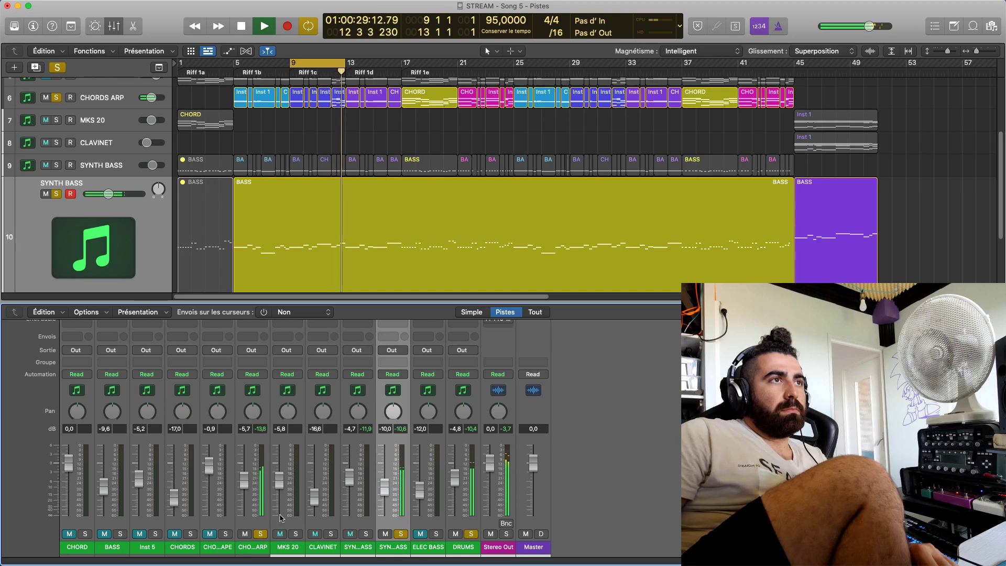
{"action": "scroll", "coordinate": [492, 368], "scroll_direction": "up", "scroll_amount": 3}
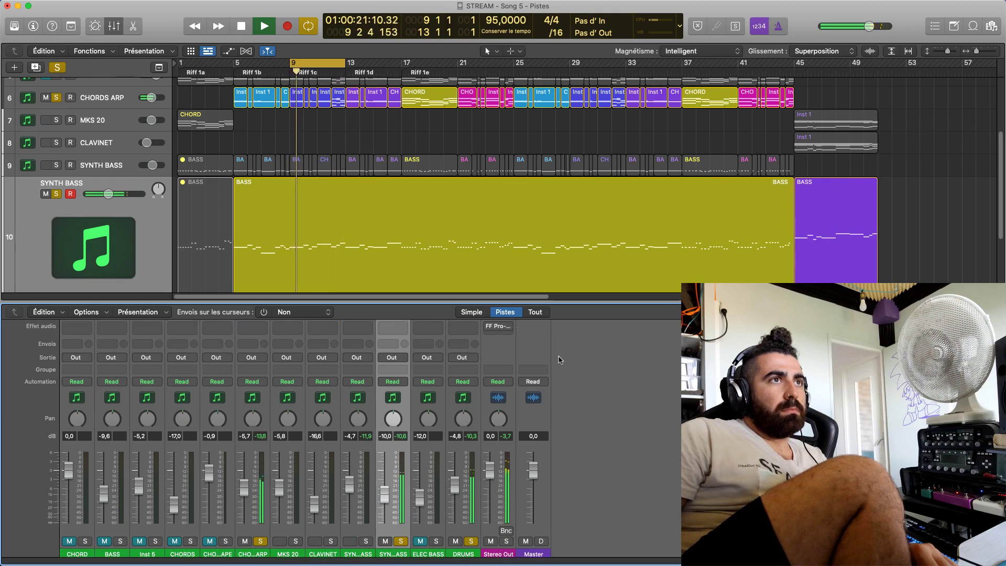
{"action": "key", "text": "space"}
{"action": "key", "text": "space"}
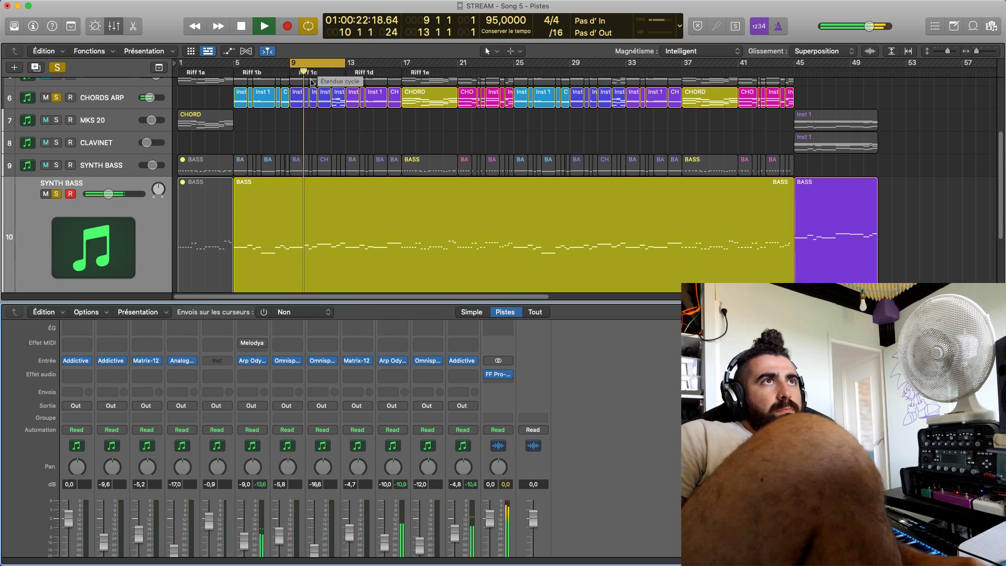
Add ELEC BASS to the soloed tracks, take the Arp Odyssey SYNTH BASS out of solo and stop playback after listening
{"action": "scroll", "coordinate": [262, 158], "scroll_direction": "down", "scroll_amount": 4}
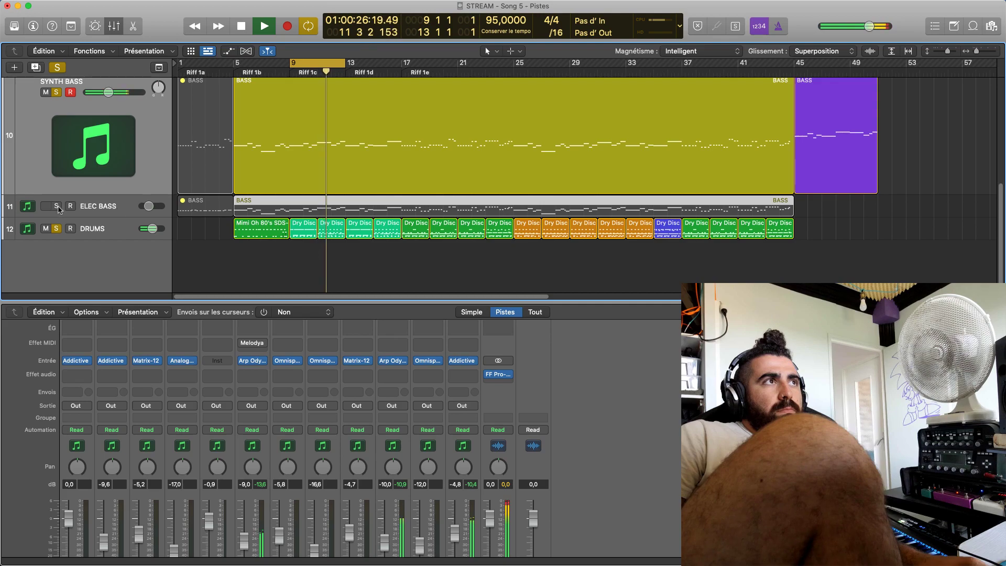
{"action": "left_click", "coordinate": [57, 206]}
{"action": "scroll", "coordinate": [67, 200], "scroll_direction": "up", "scroll_amount": 1}
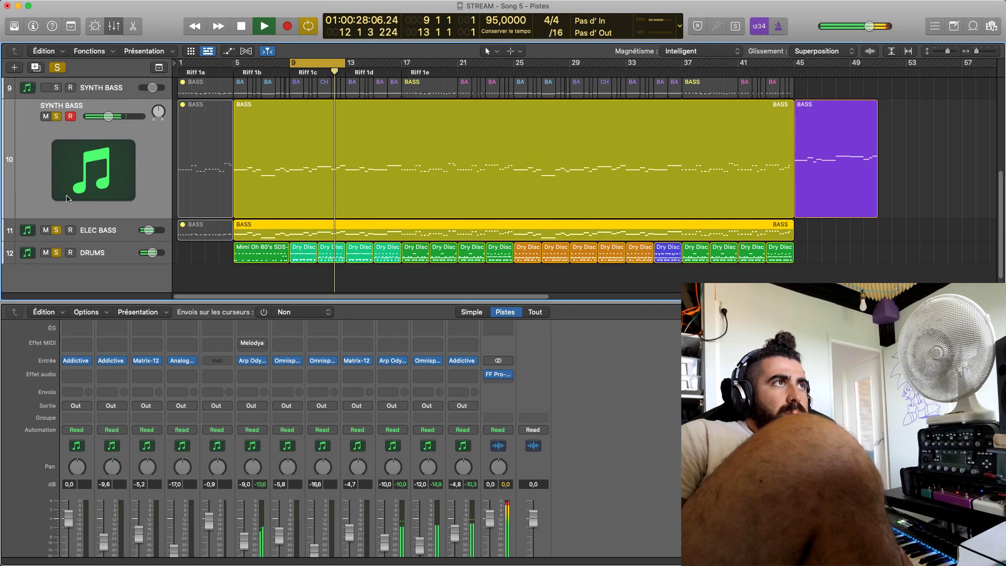
{"action": "left_click", "coordinate": [56, 116]}
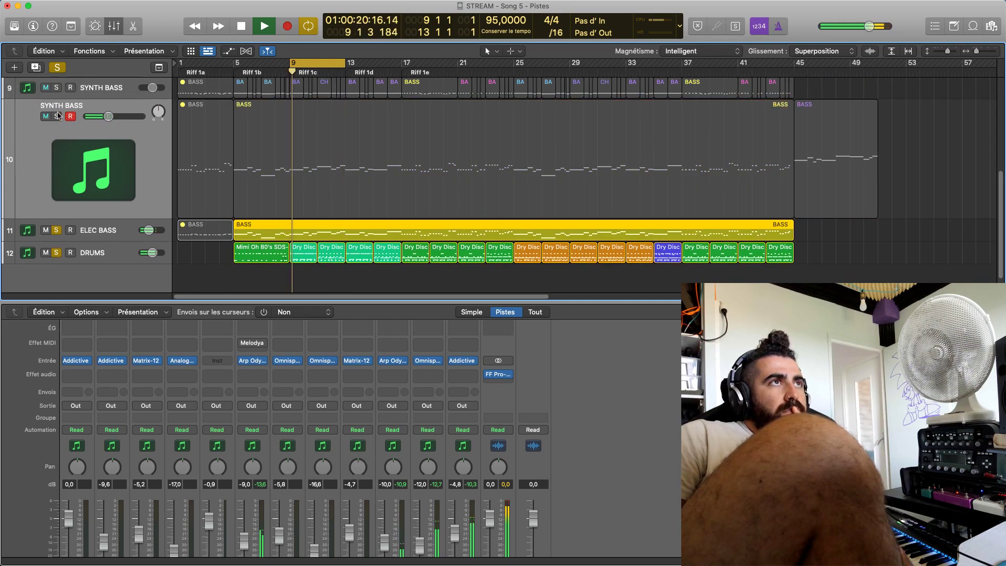
{"action": "key", "text": "space"}
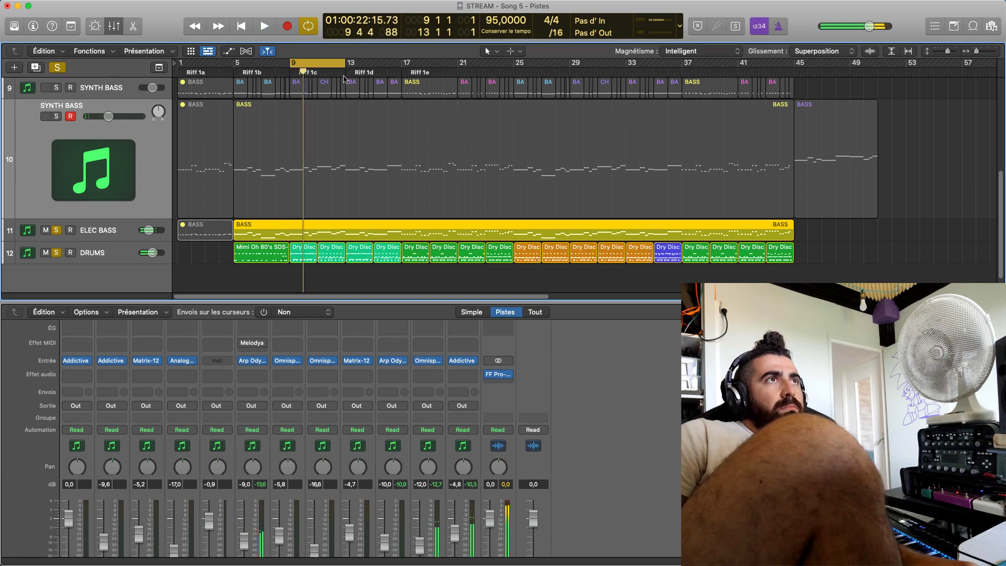
Move the cycle to bars 17 to 21, solo the Arp Odyssey SYNTH BASS again and play the loop
{"action": "left_click_drag", "start_coordinate": [330, 72], "coordinate": [431, 80]}
{"action": "scroll", "coordinate": [415, 88], "scroll_direction": "up", "scroll_amount": 4}
{"action": "left_click", "coordinate": [57, 208]}
{"action": "key", "text": "space"}
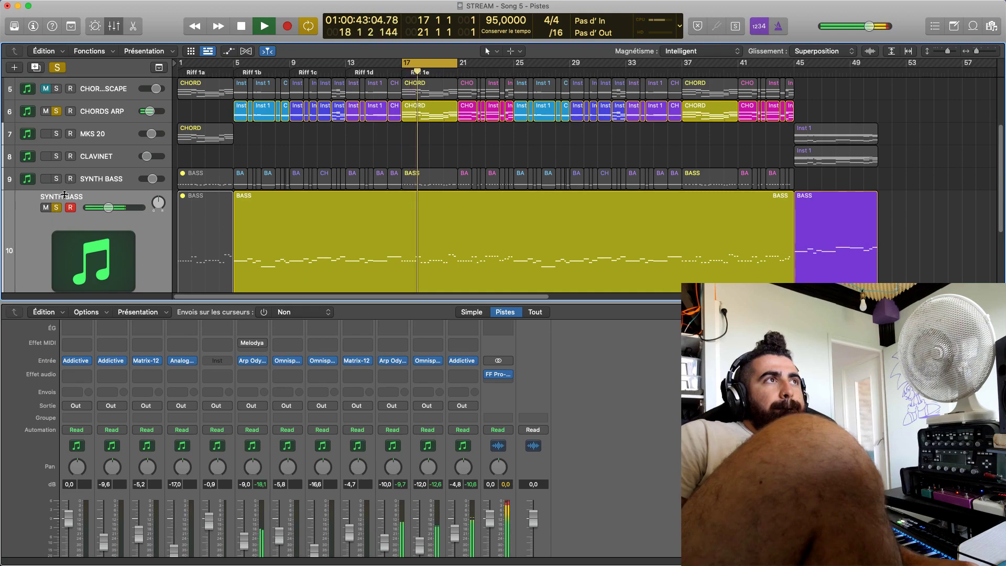
Compare the bars 17 to 21 loop with and without the Arp Odyssey SYNTH BASS by toggling its solo, leaving it soloed
{"action": "left_click", "coordinate": [55, 207]}
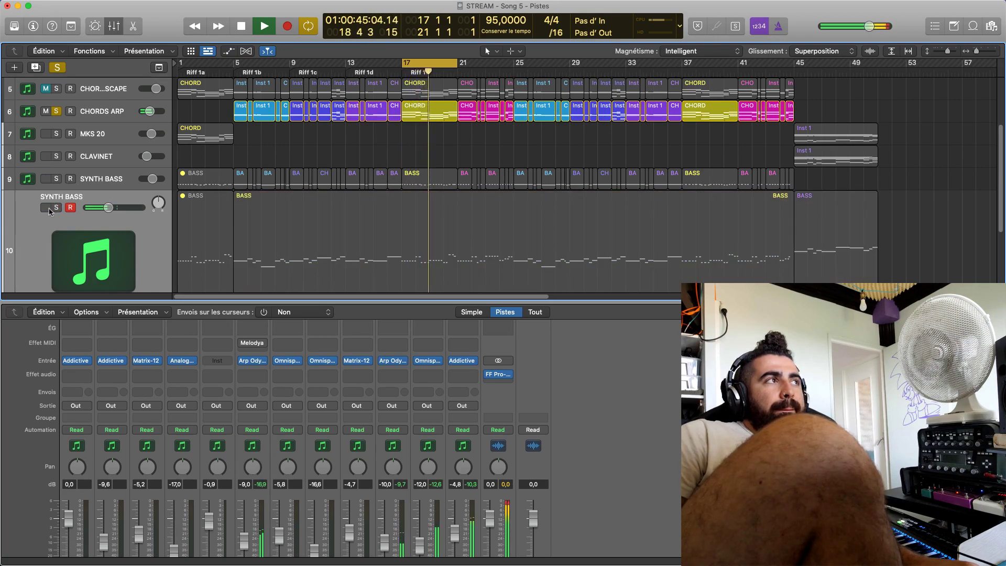
{"action": "left_click", "coordinate": [48, 208]}
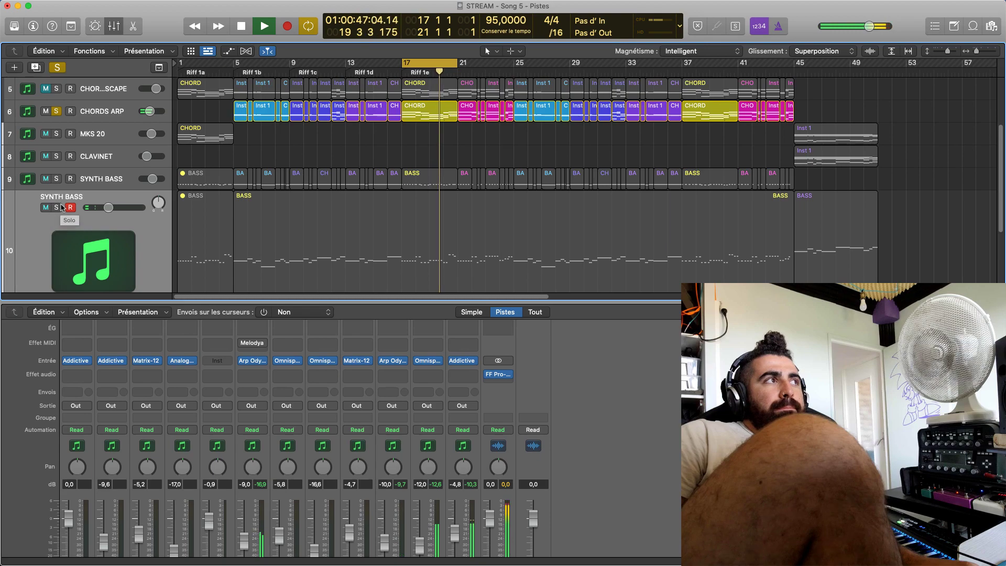
{"action": "left_click", "coordinate": [58, 208]}
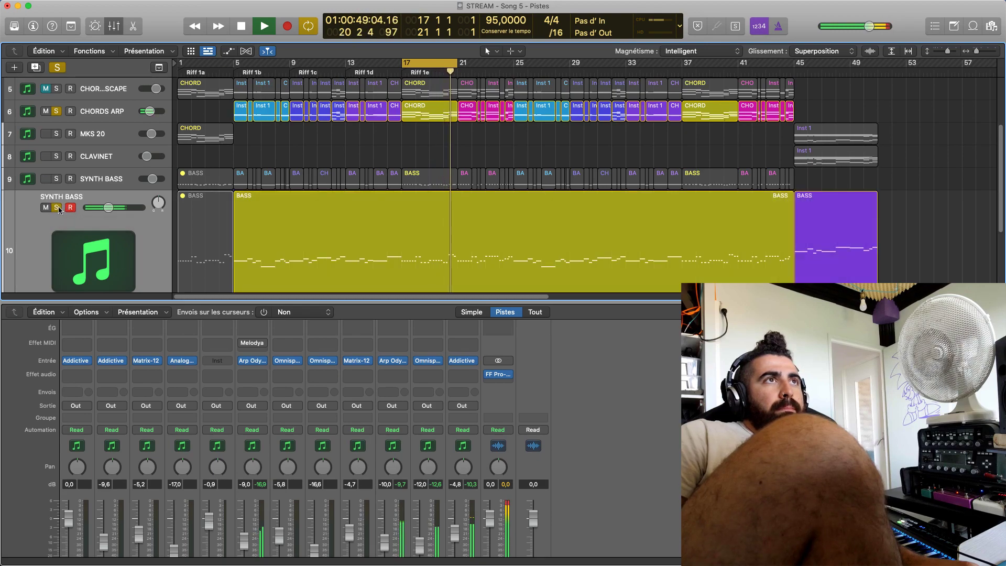
Listen to the loop over bars 21 to 25 and 25 to 29, and check the FF Pro-L 2 limiter on Stereo Out
{"action": "left_click_drag", "start_coordinate": [424, 82], "coordinate": [487, 103]}
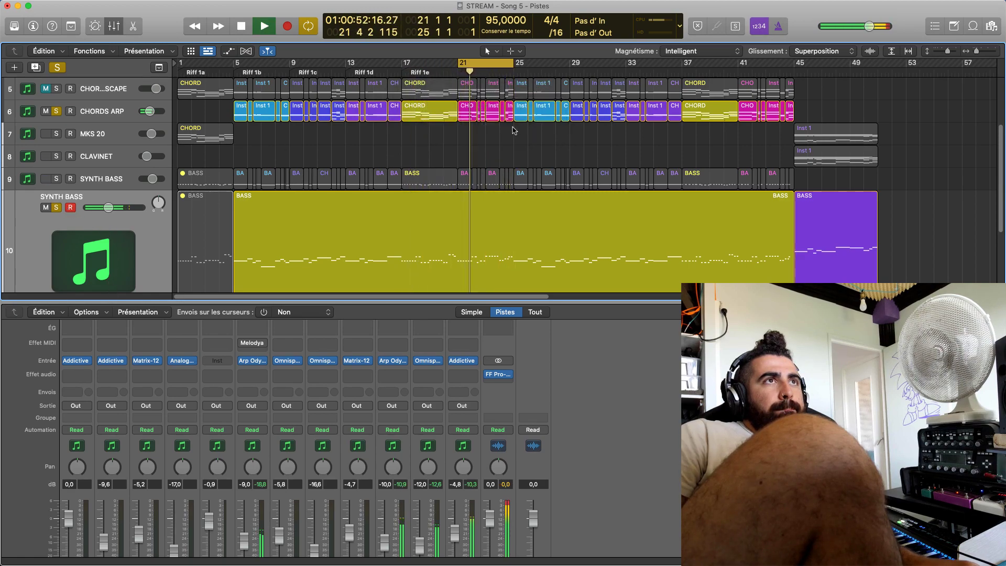
{"action": "left_click_drag", "start_coordinate": [502, 71], "coordinate": [560, 131]}
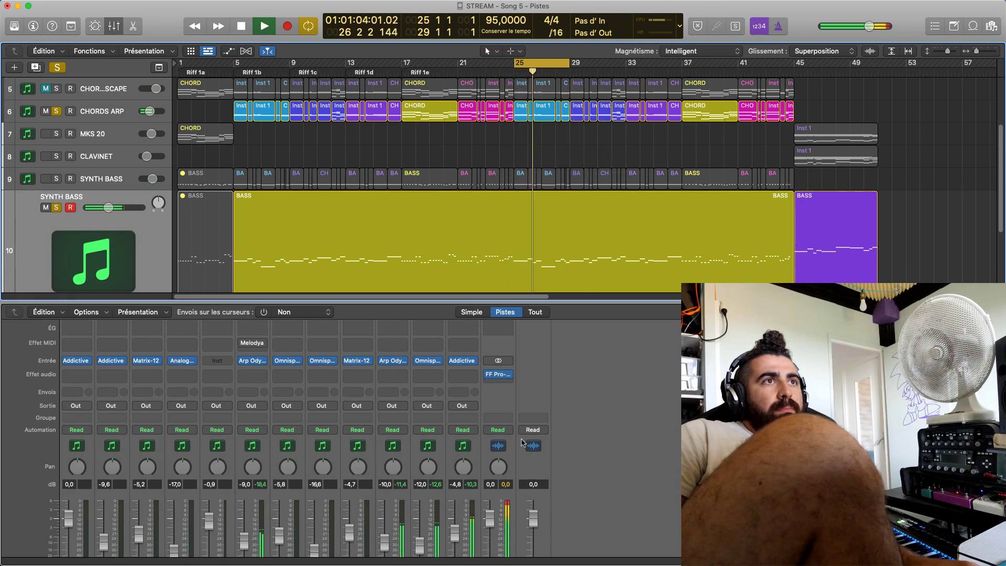
{"action": "left_click", "coordinate": [501, 374]}
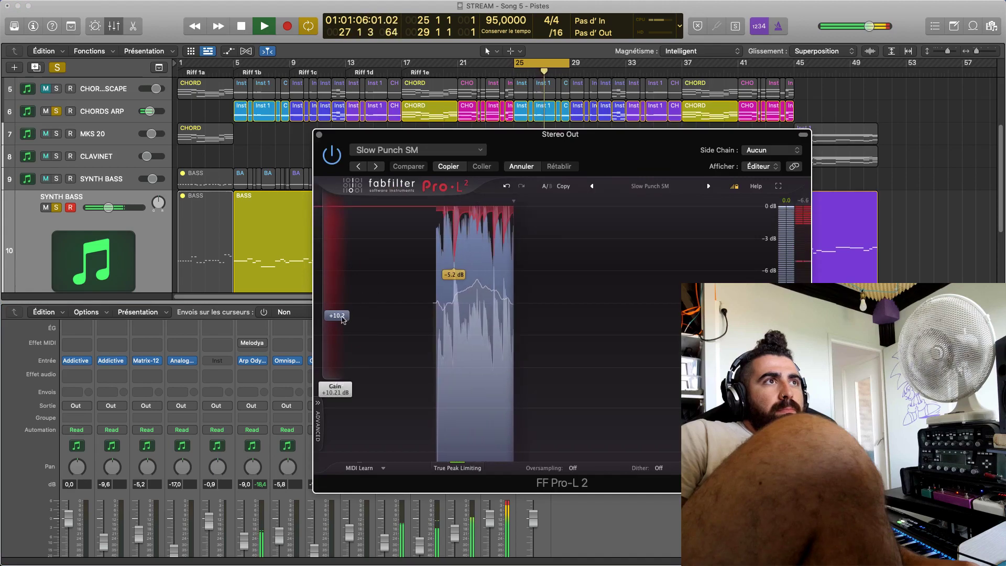
{"action": "key", "text": "super+w"}
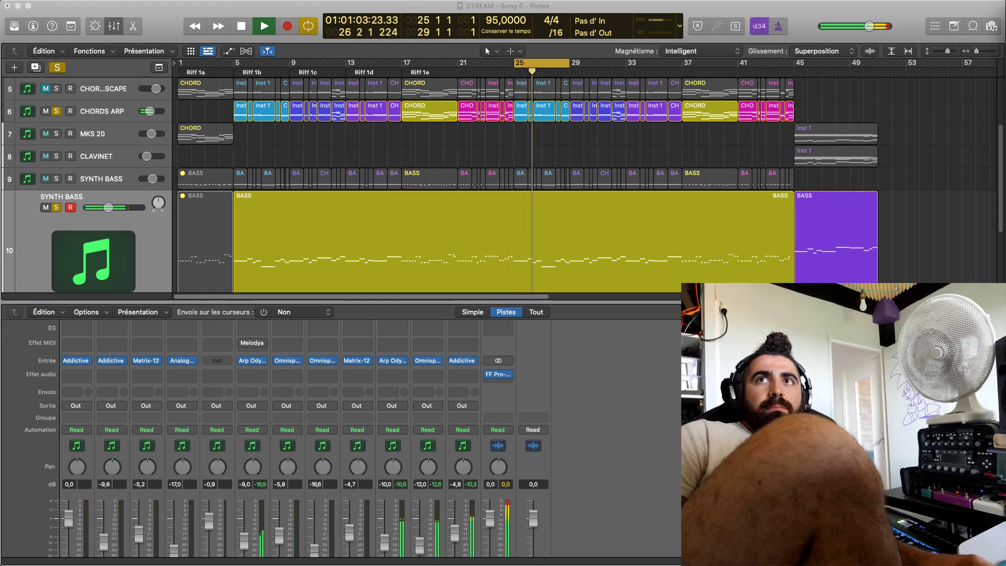
Give the track area more height above the mixer and play a loop over bars 5 to 9
{"action": "left_click", "coordinate": [502, 146]}
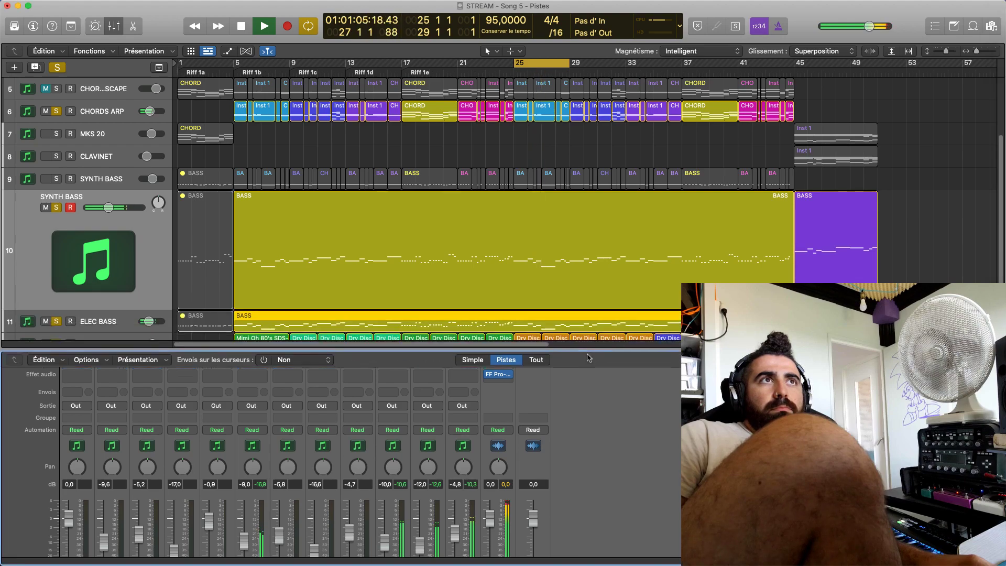
{"action": "key", "text": "space"}
{"action": "left_click_drag", "start_coordinate": [538, 77], "coordinate": [236, 152]}
{"action": "key", "text": "space"}
{"action": "scroll", "coordinate": [292, 153], "scroll_direction": "down", "scroll_amount": 2}
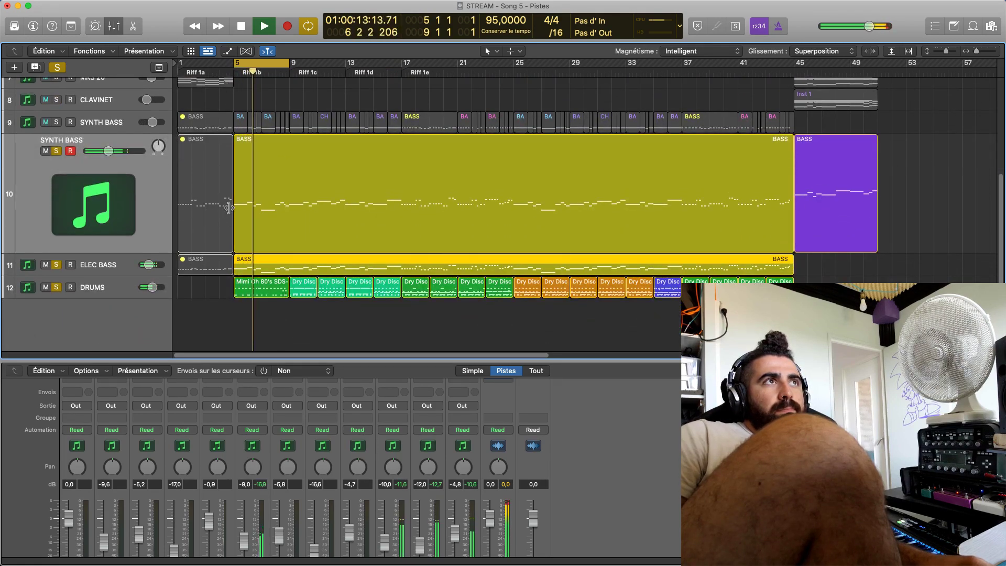
{"action": "scroll", "coordinate": [279, 242], "scroll_direction": "up", "scroll_amount": 5}
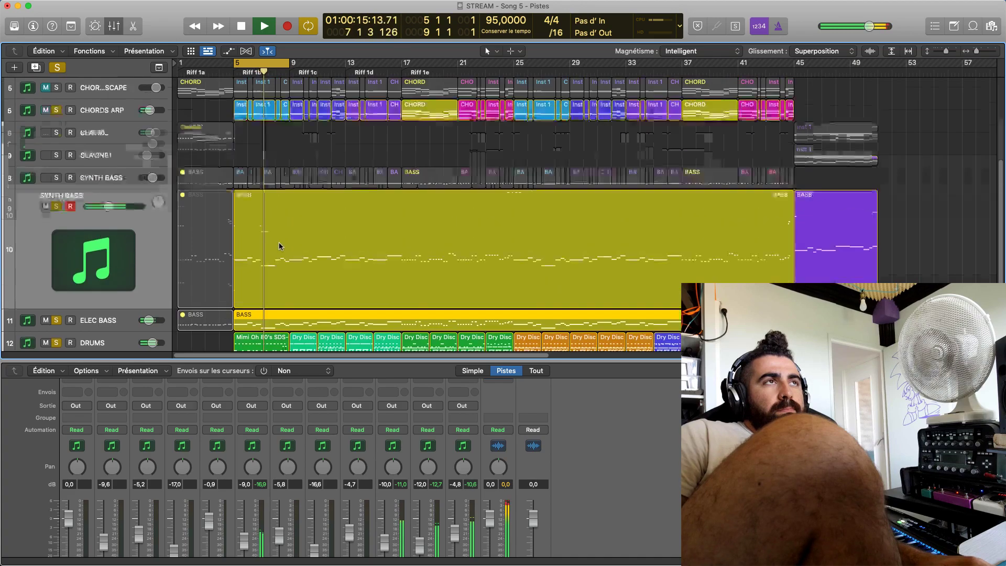
Stop at bar 9 and split the large BASS region on the Arp Odyssey SYNTH BASS track there
{"action": "left_click_drag", "start_coordinate": [272, 77], "coordinate": [292, 79]}
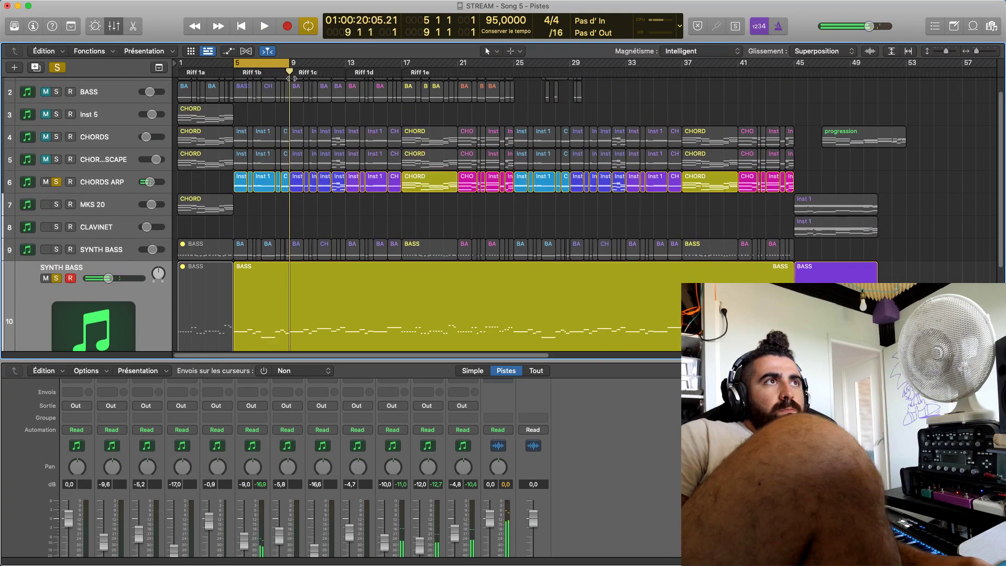
{"action": "scroll", "coordinate": [329, 328], "scroll_direction": "down", "scroll_amount": 3}
{"action": "left_click", "coordinate": [330, 272]}
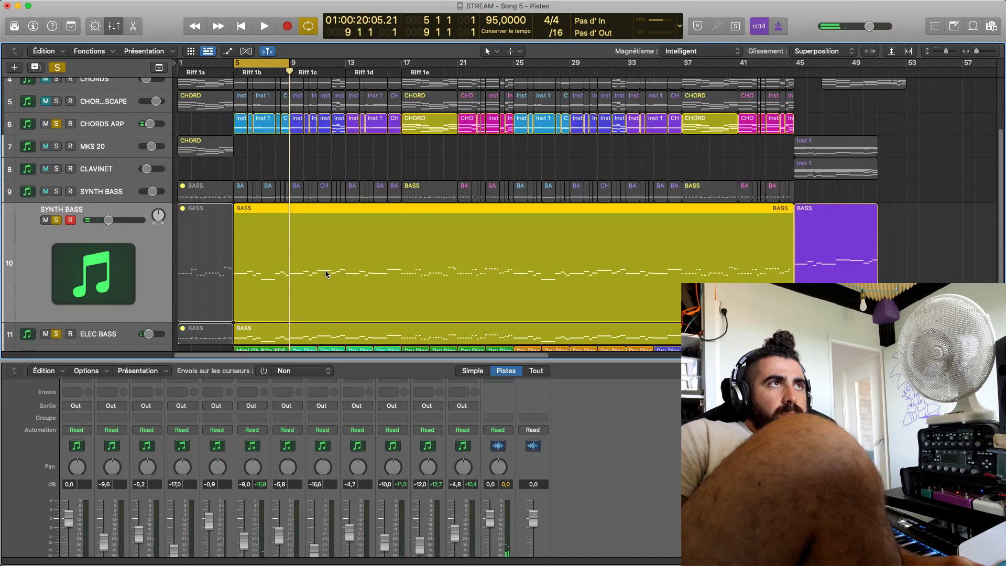
{"action": "key", "text": "super+t"}
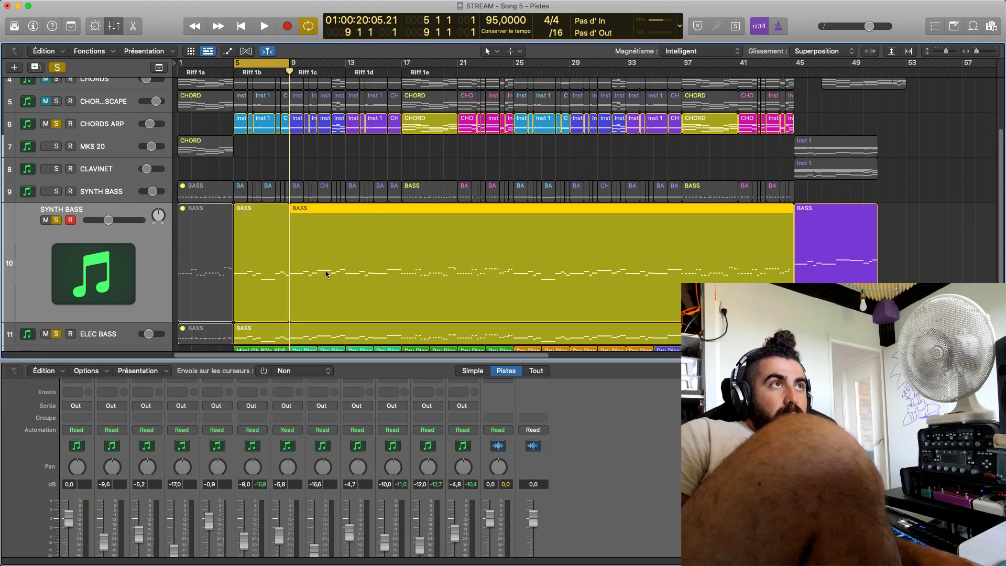
Mute the Arp Odyssey SYNTH BASS region in bars 5 to 9 and play the loop over bars 9 to 13
{"action": "key", "text": "space"}
{"action": "left_click_drag", "start_coordinate": [262, 72], "coordinate": [319, 115]}
{"action": "key", "text": "space"}
{"action": "left_click", "coordinate": [280, 246]}
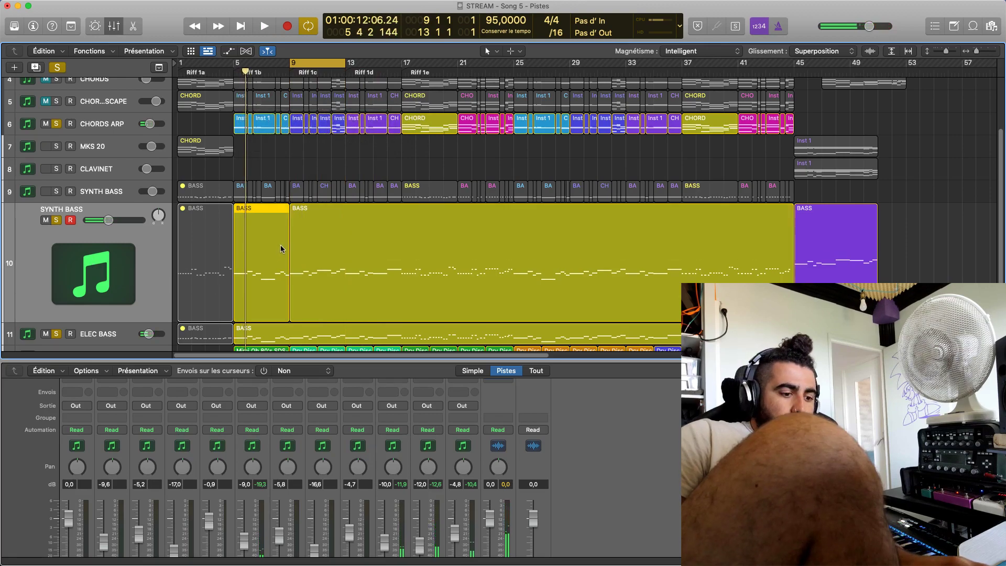
{"action": "key", "text": "ctrl+m"}
{"action": "key", "text": "space"}
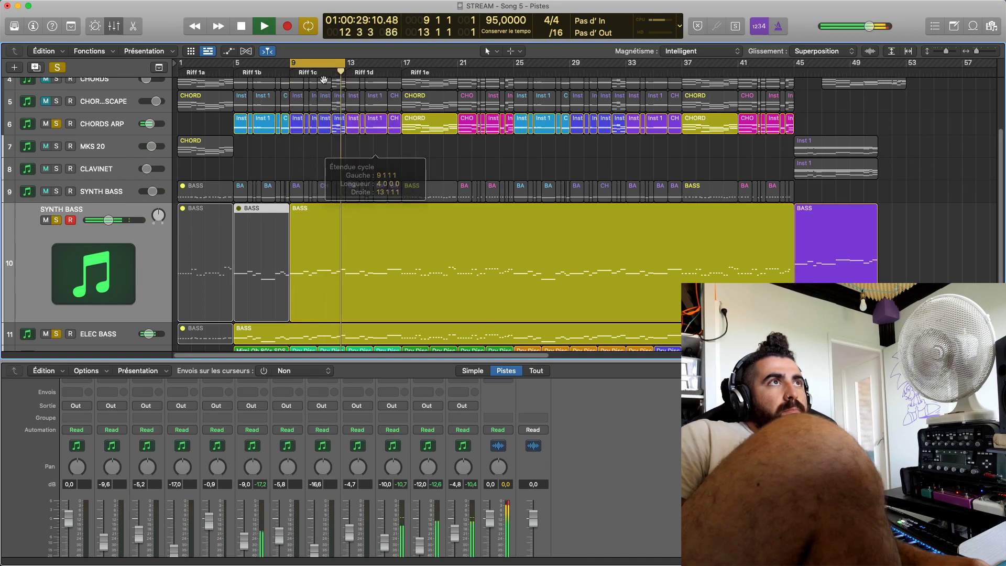
{"action": "left_click_drag", "start_coordinate": [318, 70], "coordinate": [318, 137]}
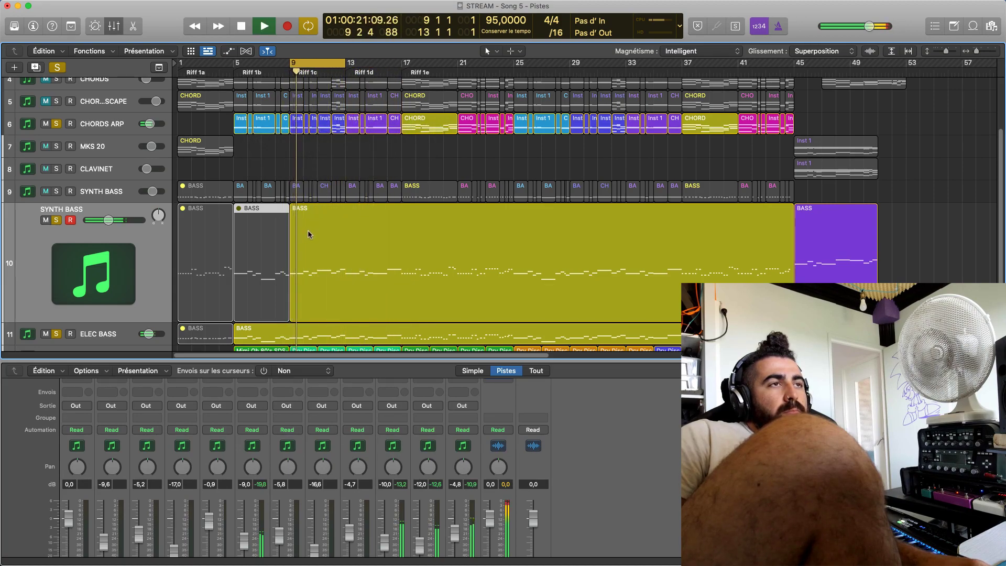
Inspect the notes of the BASS region starting at bar 9 in an enlarged piano roll, play the passage and close the editor
{"action": "double_click", "coordinate": [307, 230]}
{"action": "key", "text": "space"}
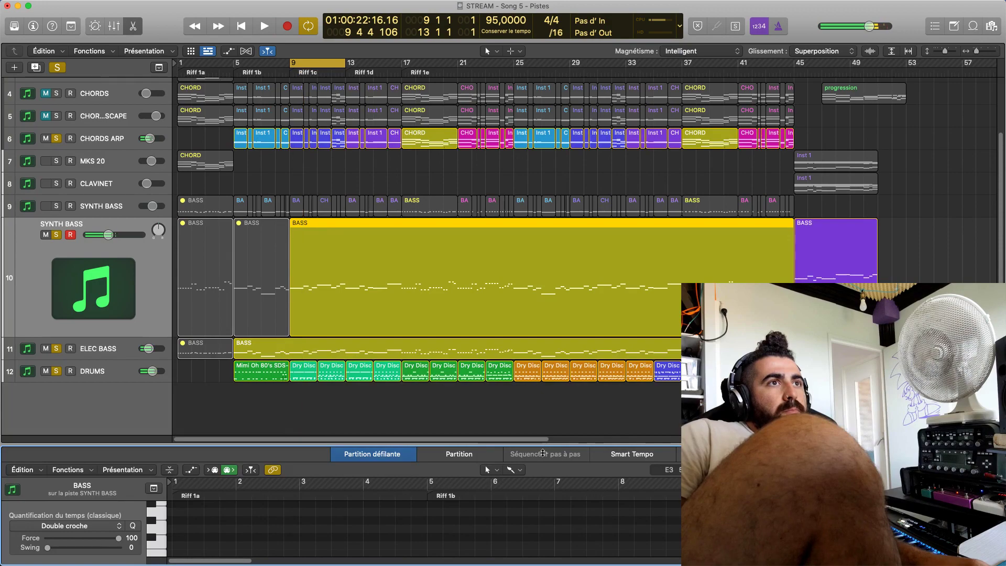
{"action": "left_click_drag", "start_coordinate": [543, 451], "coordinate": [543, 199]}
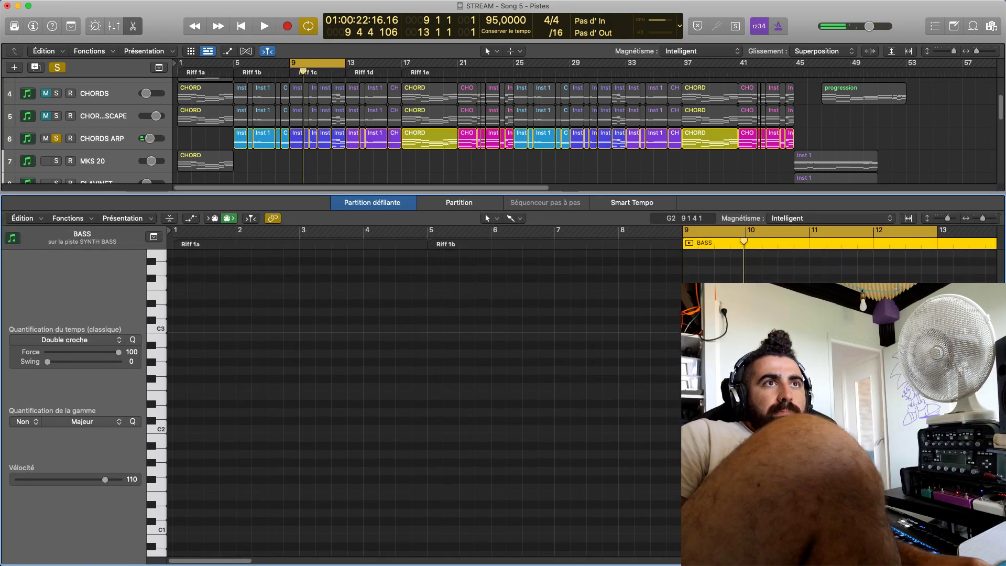
{"action": "key", "text": "Right"}
{"action": "key", "text": "space"}
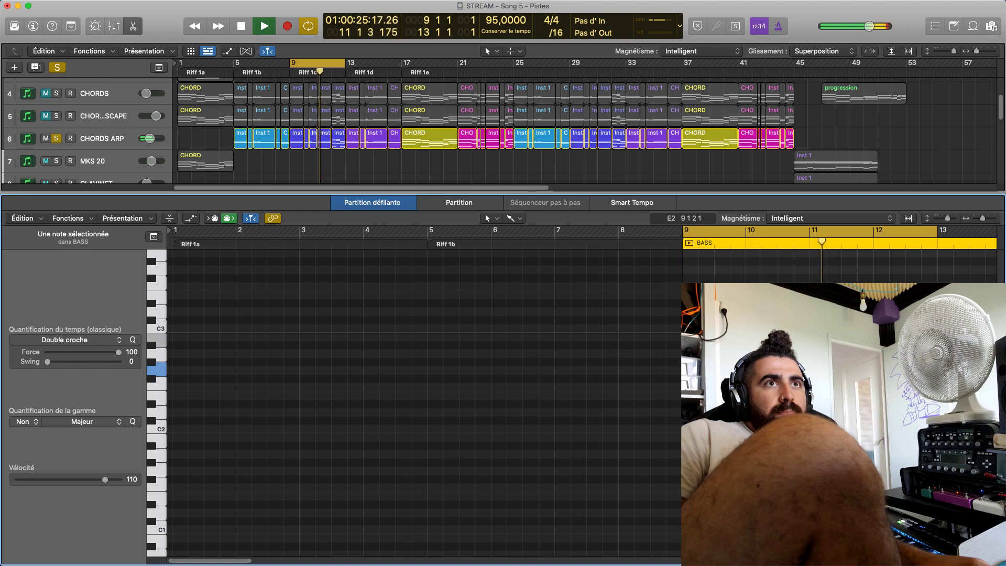
{"action": "key", "text": "space"}
{"action": "key", "text": "z"}
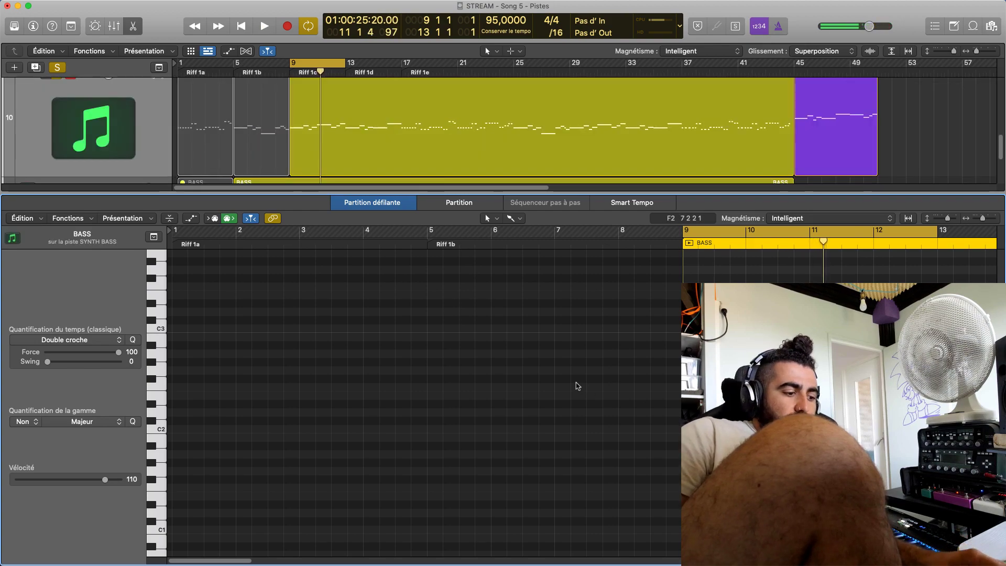
{"action": "key", "text": "e"}
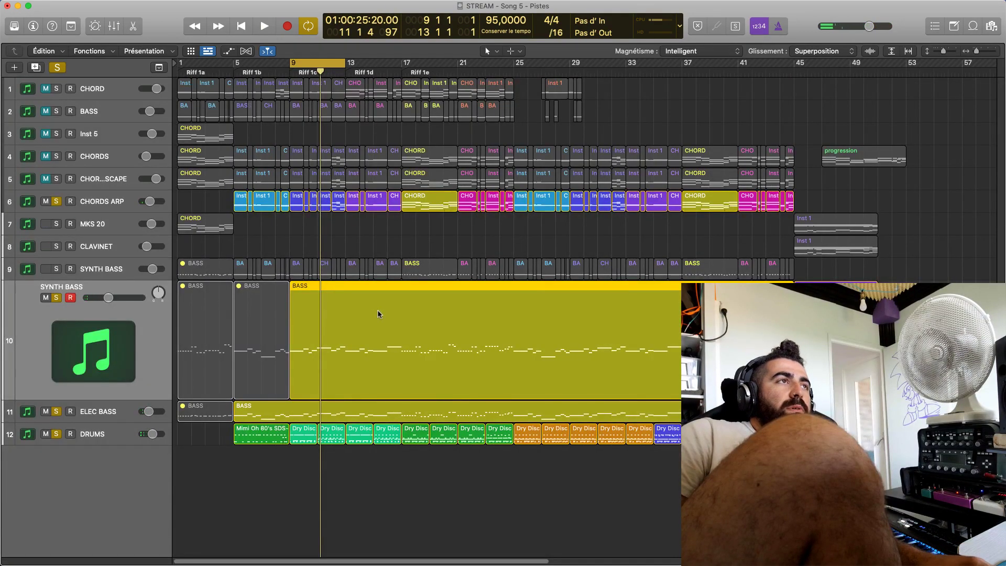
Play the bars 9 to 13 loop with the region deselected and turn the cycle off to keep listening past bar 13
{"action": "key", "text": "space"}
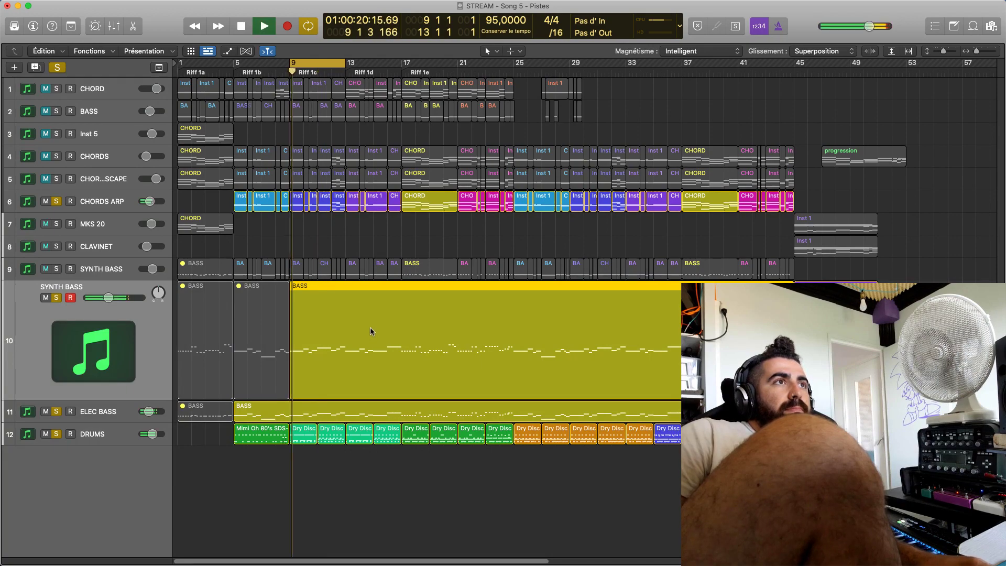
{"action": "left_click", "coordinate": [357, 504]}
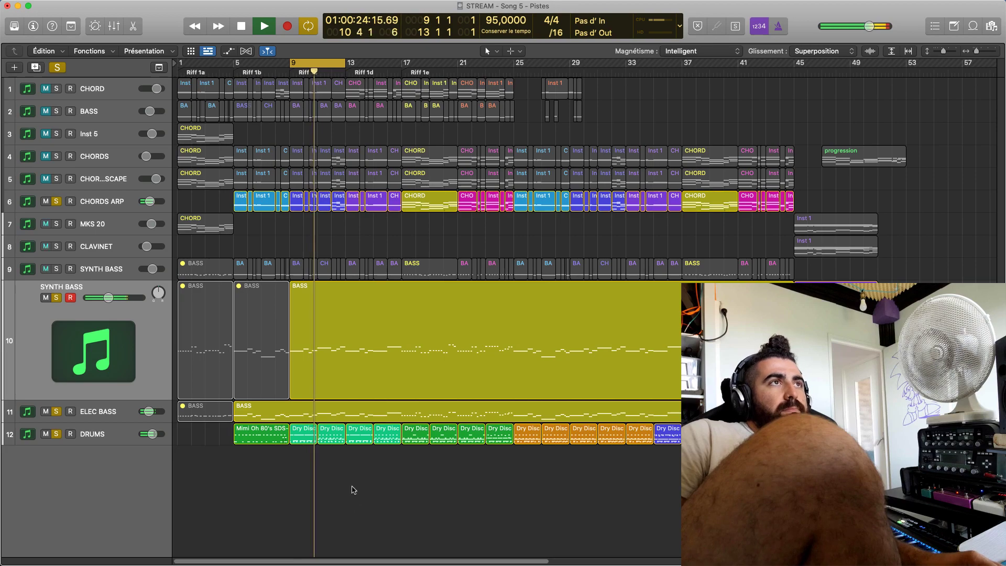
{"action": "left_click", "coordinate": [318, 64]}
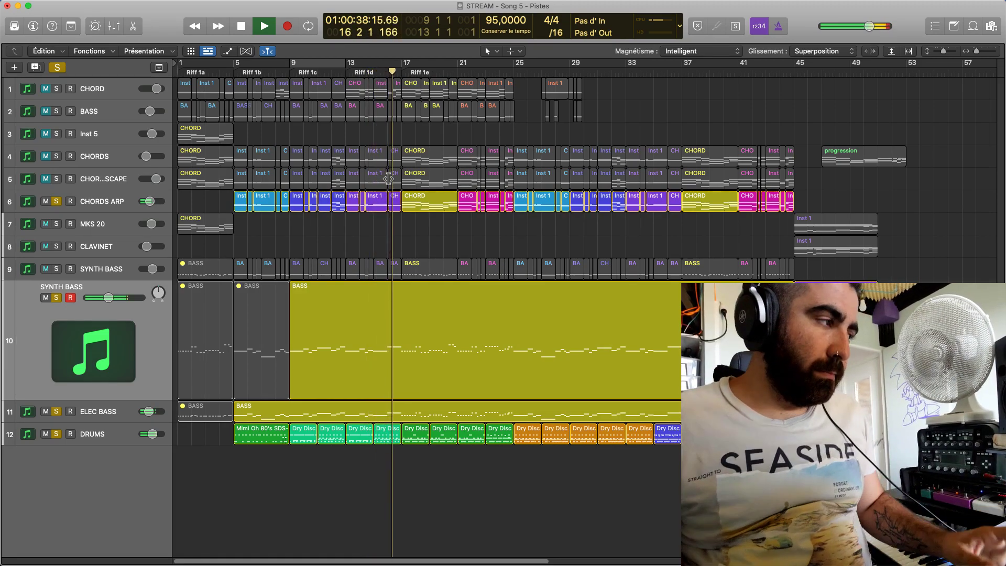
Take the Arp Odyssey SYNTH BASS out of solo, solo the track 9 SYNTH BASS in its place after comparing, and stop playback
{"action": "left_click", "coordinate": [48, 299]}
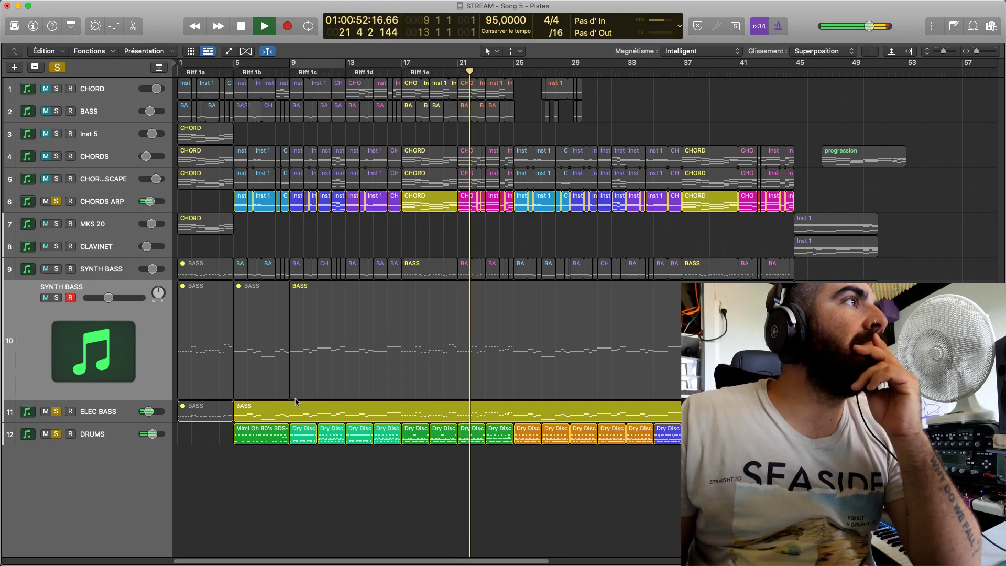
{"action": "left_click", "coordinate": [57, 269]}
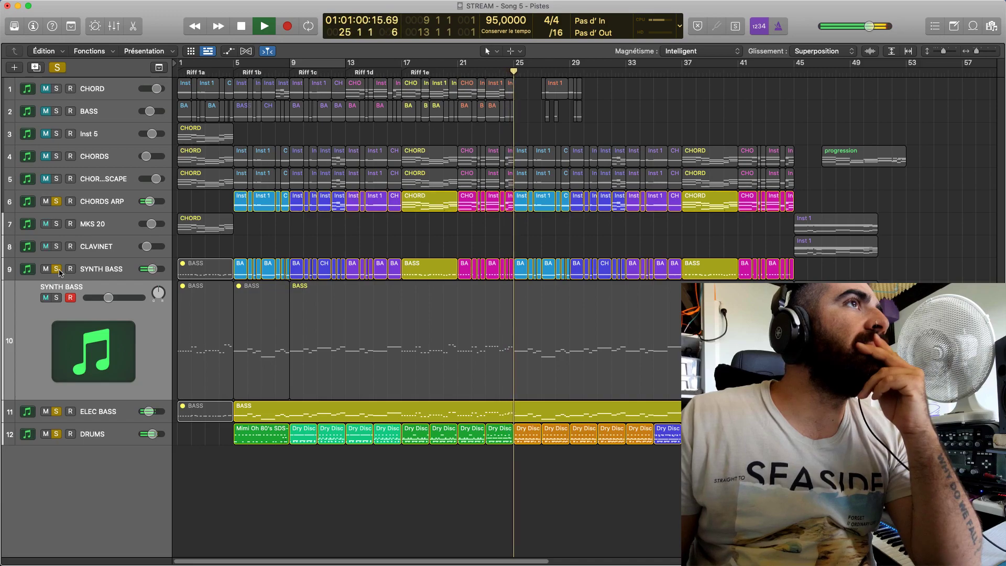
{"action": "left_click", "coordinate": [57, 269]}
{"action": "left_click", "coordinate": [59, 269]}
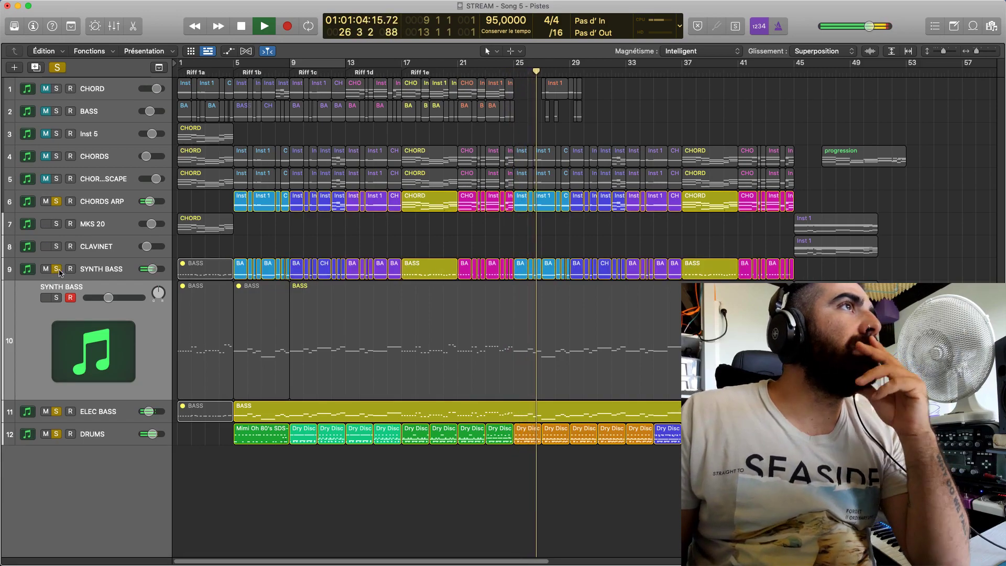
{"action": "left_click", "coordinate": [59, 269]}
{"action": "key", "text": "space"}
{"action": "left_click", "coordinate": [56, 269]}
Delete the track 9 SYNTH BASS regions in bars 25 to 37 and in bars 5 to 13
{"action": "left_click_drag", "start_coordinate": [523, 244], "coordinate": [675, 262]}
{"action": "key", "text": "Delete"}
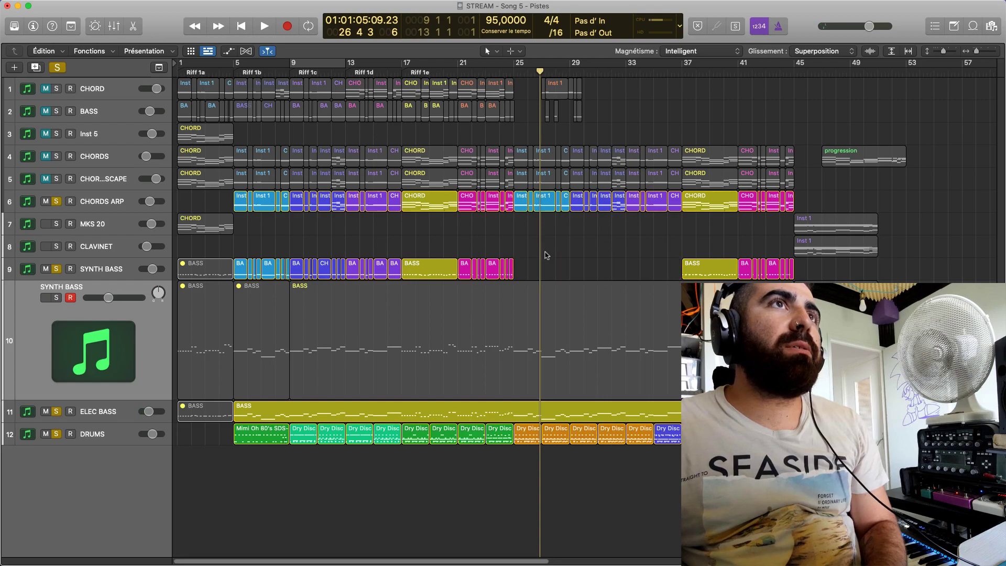
{"action": "left_click_drag", "start_coordinate": [396, 252], "coordinate": [254, 279]}
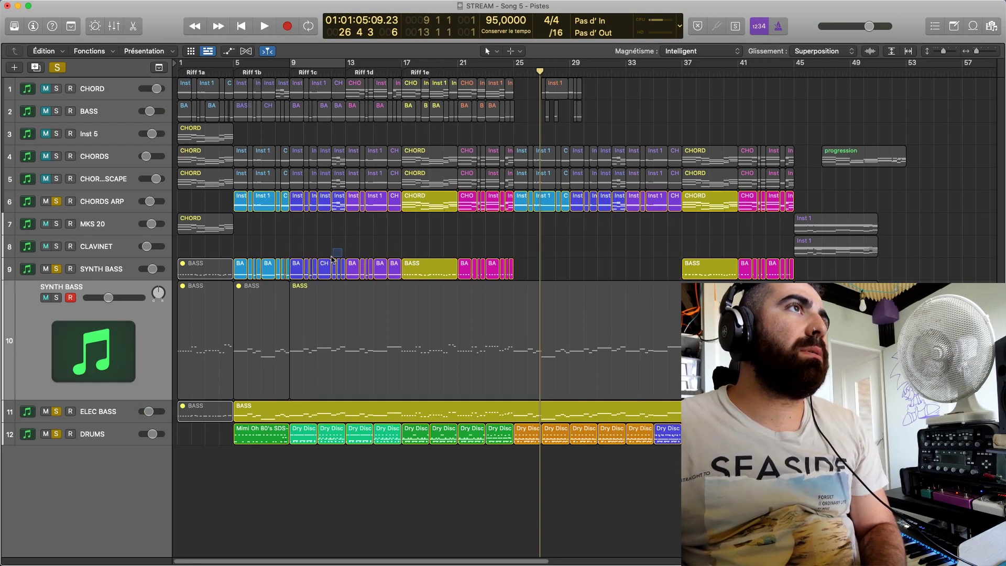
{"action": "left_click_drag", "start_coordinate": [241, 269], "coordinate": [242, 268]}
{"action": "key", "text": "Delete"}
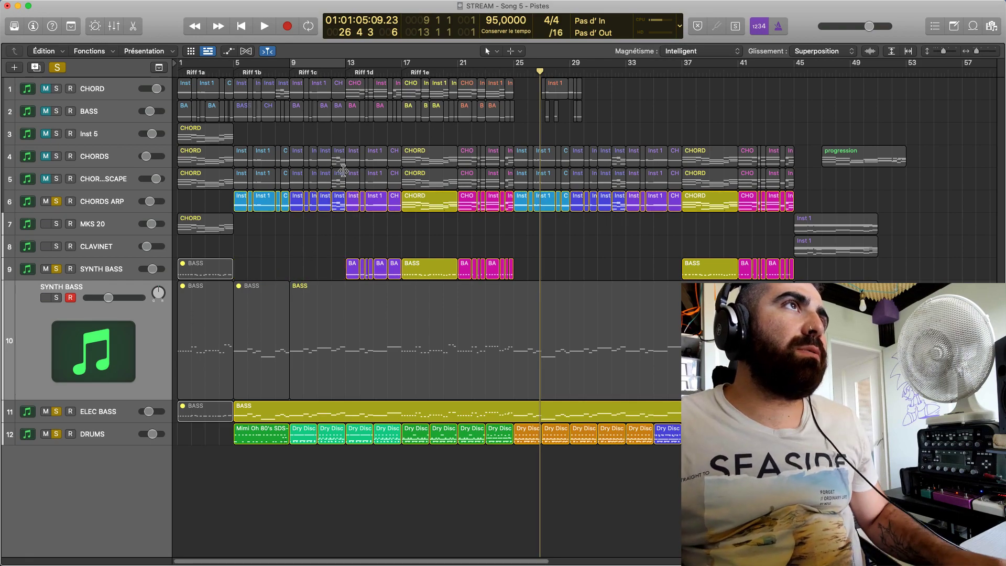
Play from bar 13 with and without the track 9 SYNTH BASS, and delete its regions in bars 13 to 17
{"action": "left_click", "coordinate": [347, 90]}
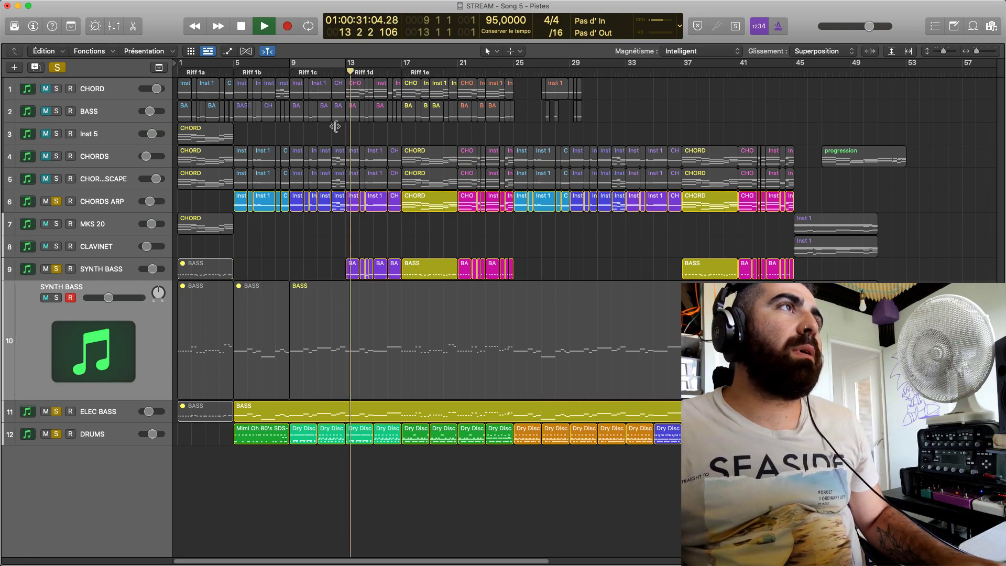
{"action": "left_click", "coordinate": [58, 270]}
{"action": "left_click", "coordinate": [57, 270]}
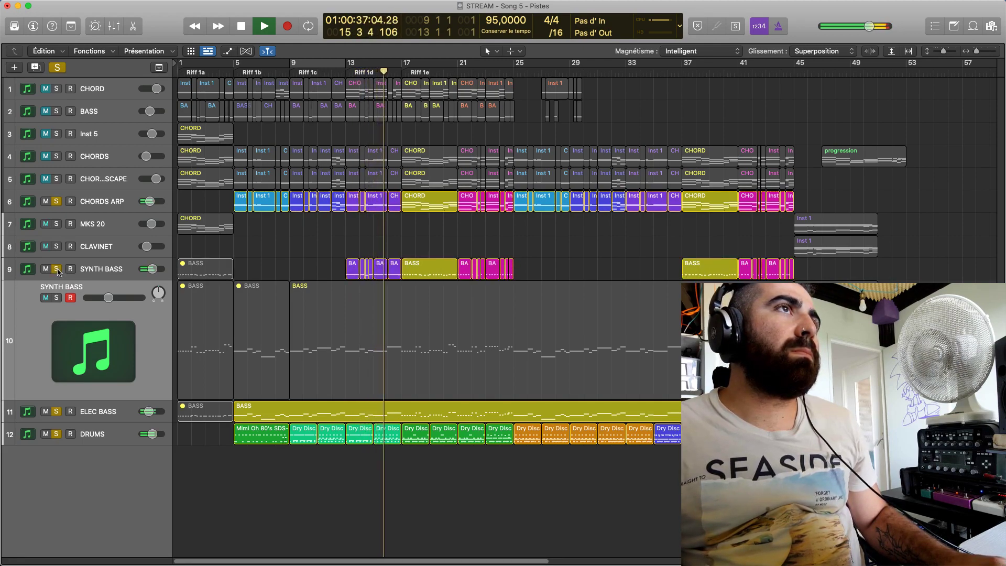
{"action": "left_click", "coordinate": [57, 270]}
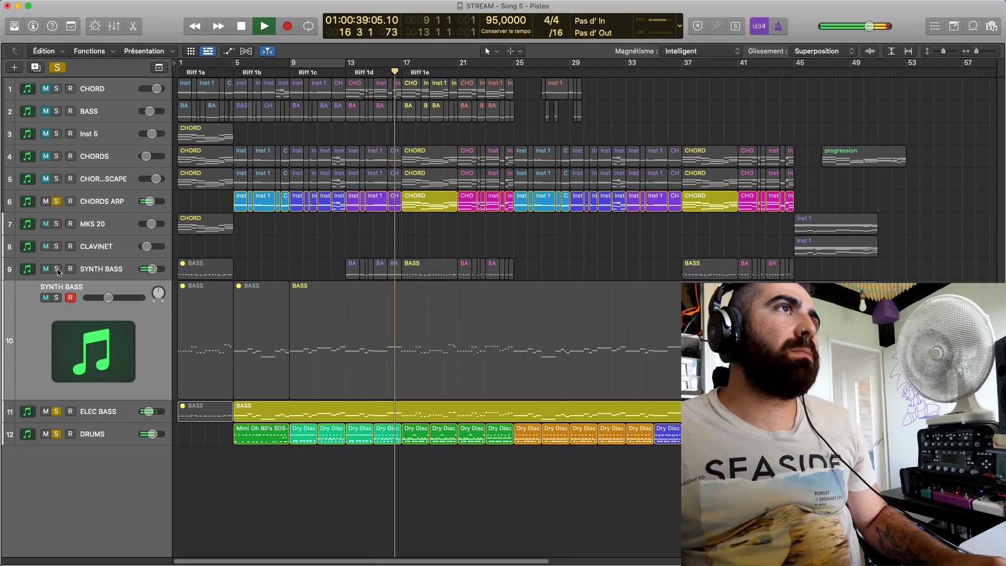
{"action": "left_click", "coordinate": [58, 269]}
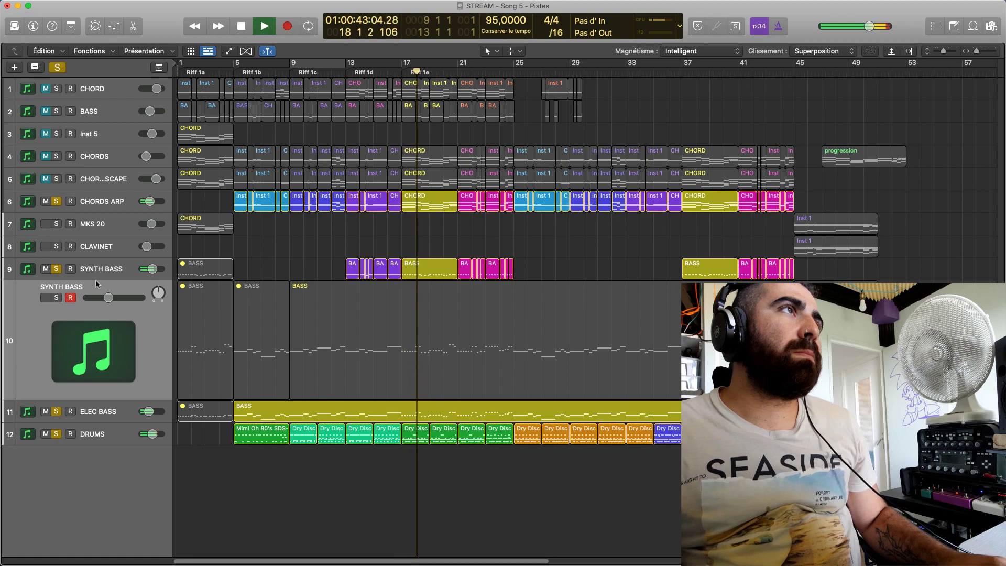
{"action": "left_click_drag", "start_coordinate": [354, 247], "coordinate": [389, 276]}
{"action": "key", "text": "space"}
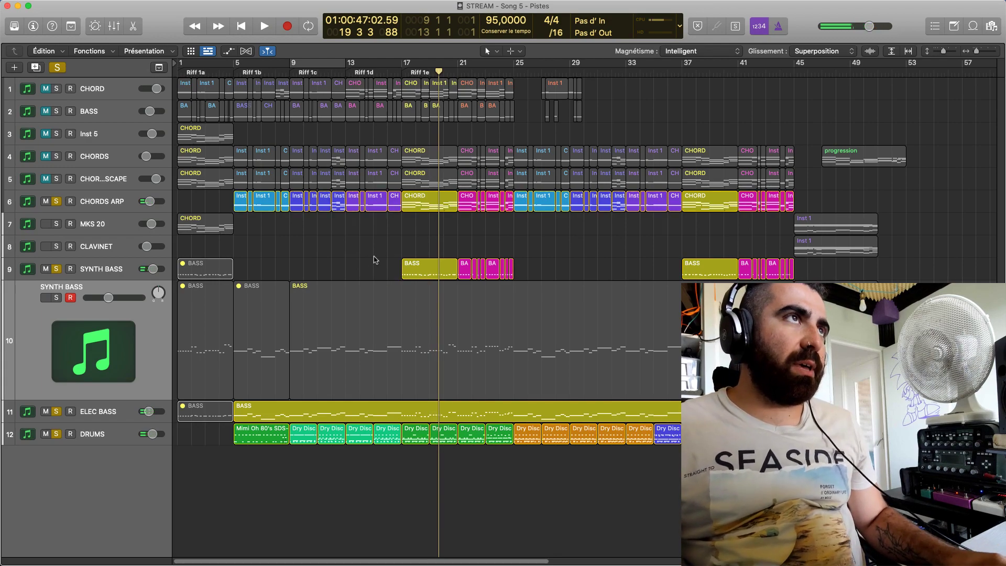
Return the playhead to bar 1 with the cycle off, solo the MKS 20 track, and start playback
{"action": "key", "text": "space"}
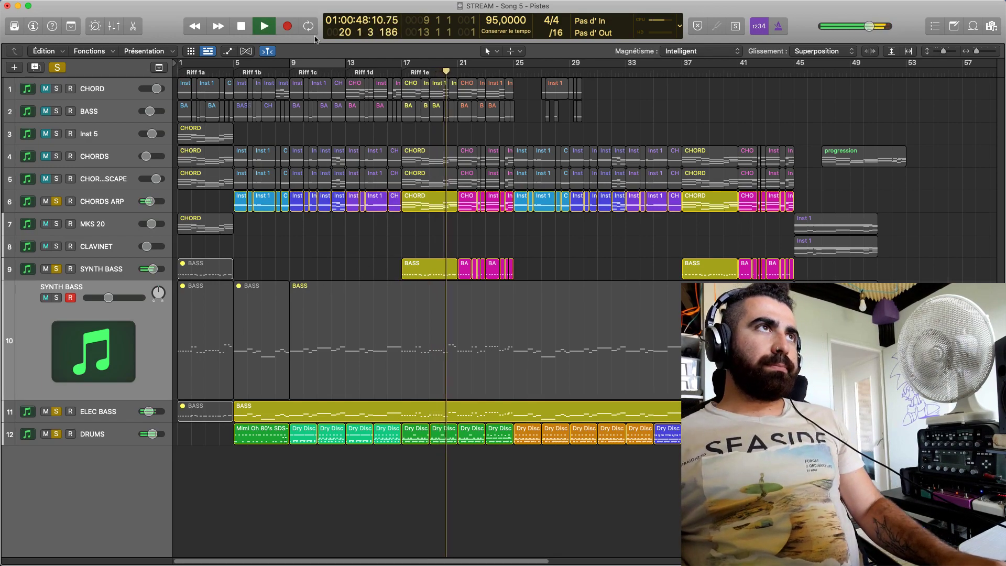
{"action": "left_click_drag", "start_coordinate": [302, 65], "coordinate": [180, 67]}
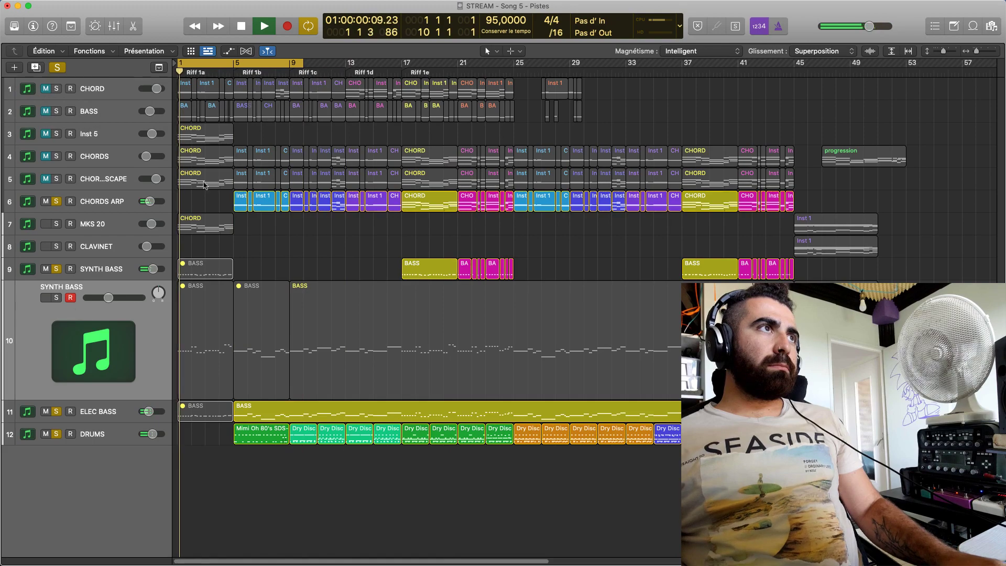
{"action": "key", "text": "space"}
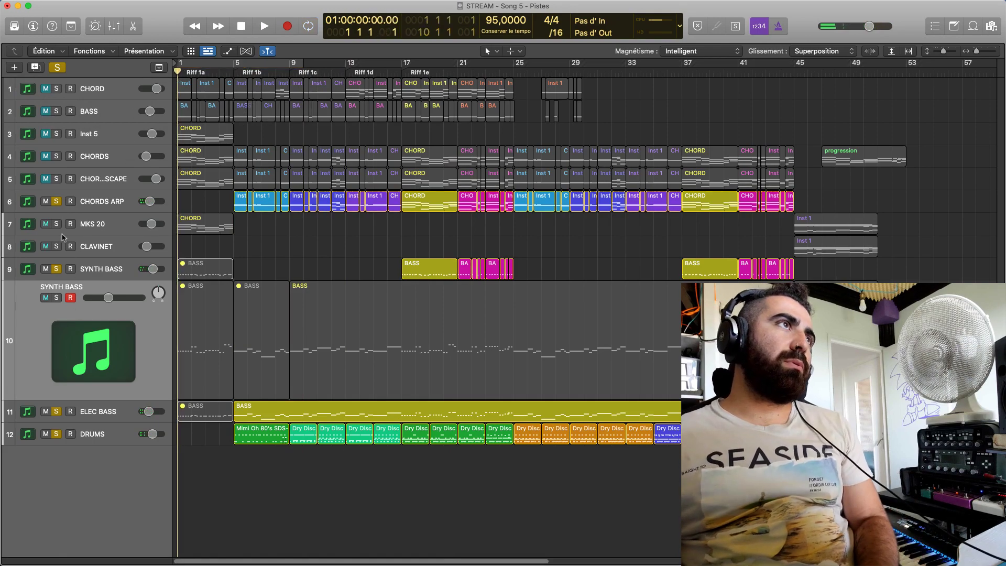
{"action": "left_click", "coordinate": [59, 230]}
{"action": "left_click", "coordinate": [56, 231]}
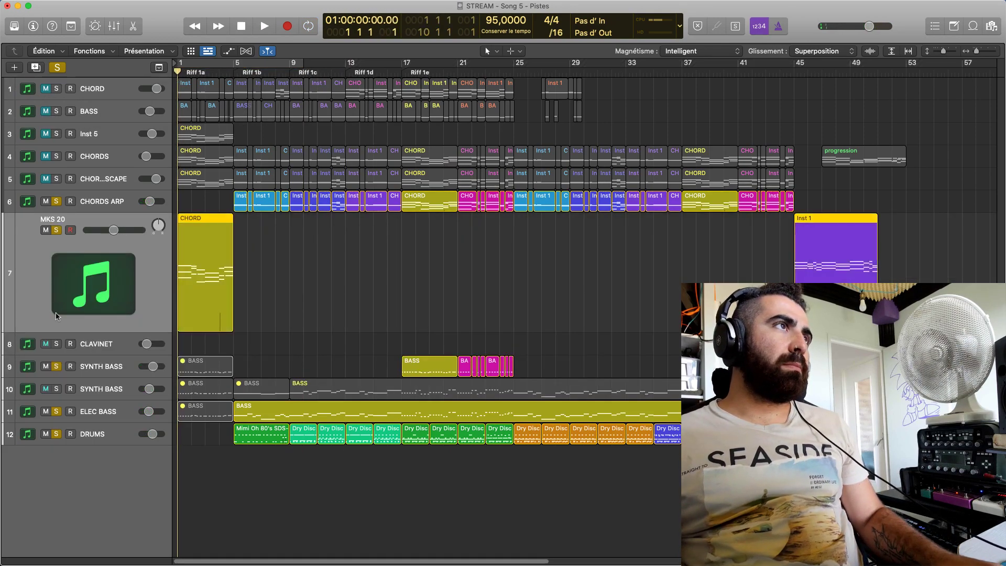
{"action": "key", "text": "space"}
Take the track 9 SYNTH BASS, ELEC BASS, DRUMS, MKS 20 and CHORDS ARP out of solo during playback and deselect the regions
{"action": "left_click", "coordinate": [56, 344]}
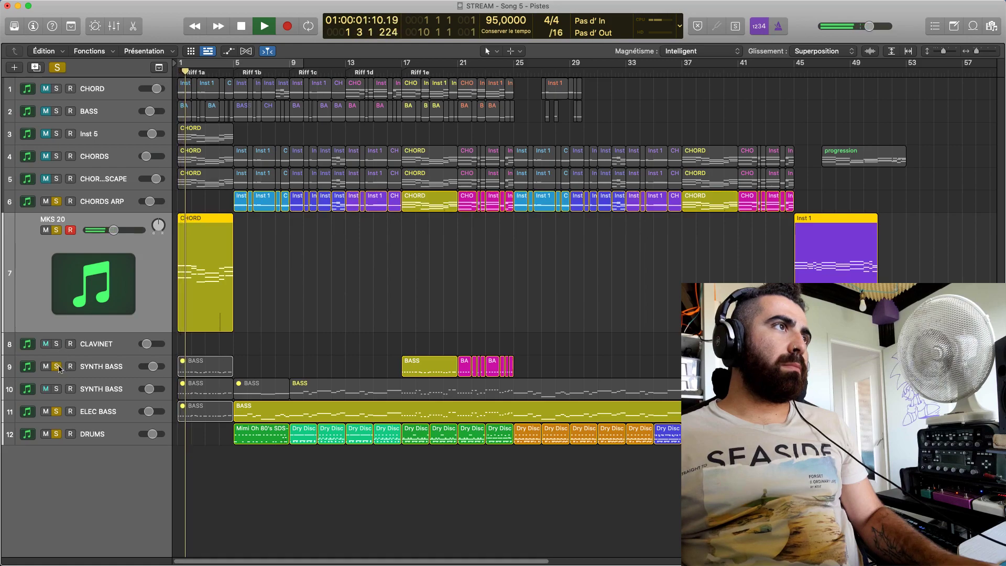
{"action": "left_click", "coordinate": [57, 366]}
{"action": "left_click", "coordinate": [56, 411]}
{"action": "left_click", "coordinate": [57, 434]}
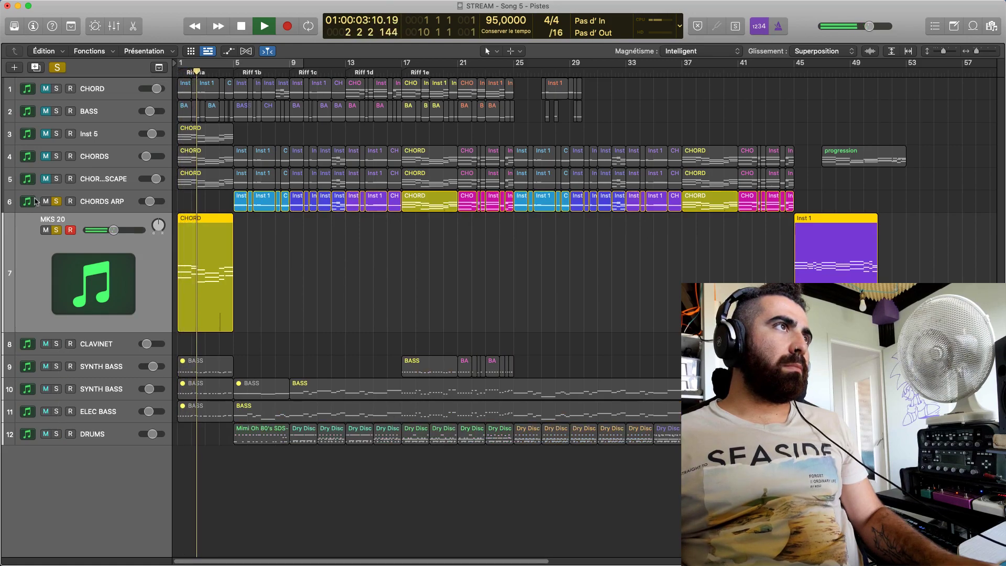
{"action": "left_click", "coordinate": [57, 231]}
{"action": "left_click", "coordinate": [56, 201]}
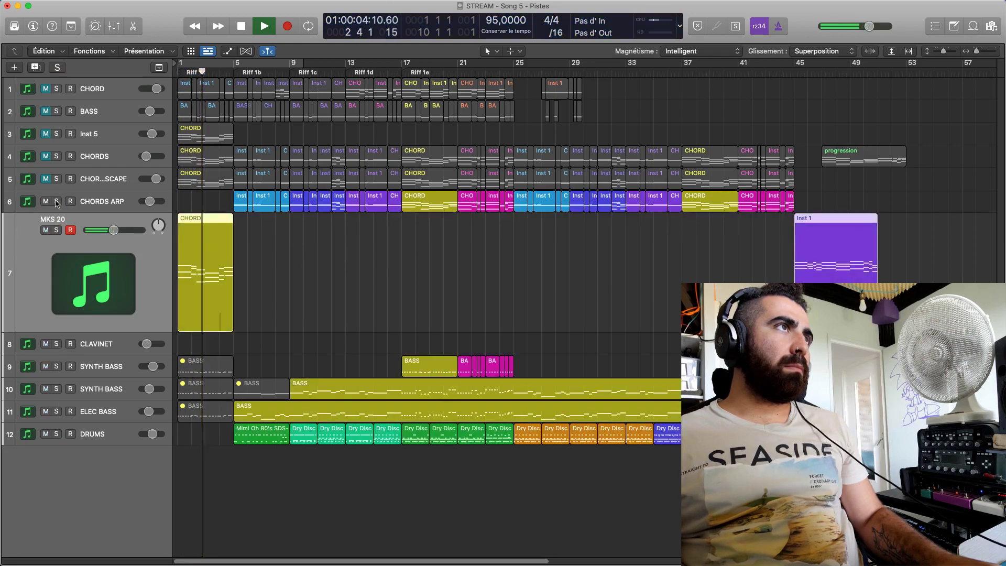
{"action": "left_click", "coordinate": [317, 248]}
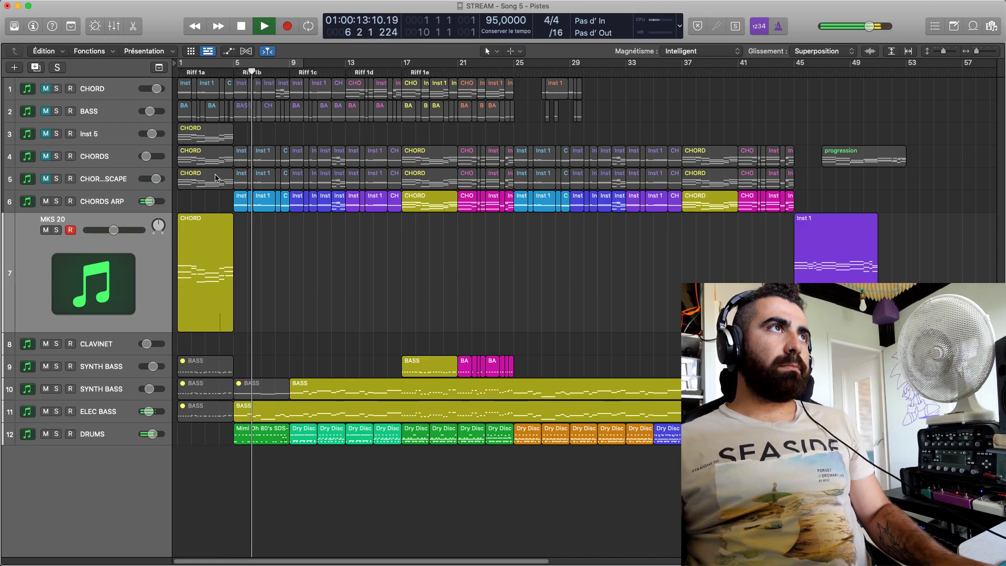
Trim the start of the first DRUMS region to bar 8 and play from shortly before bar 5
{"action": "key", "text": "space"}
{"action": "left_click_drag", "start_coordinate": [251, 80], "coordinate": [259, 84]}
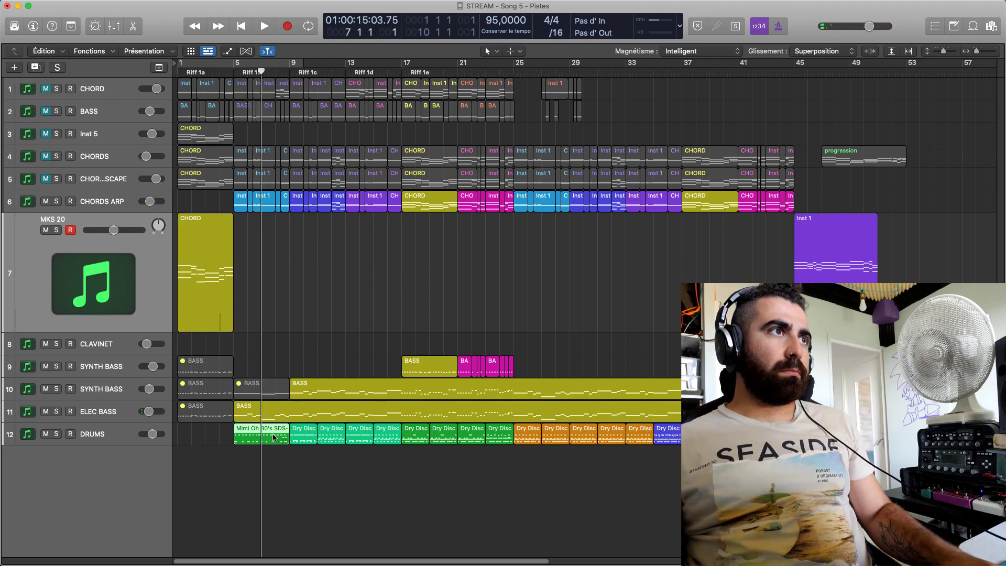
{"action": "left_click_drag", "start_coordinate": [234, 442], "coordinate": [281, 443]}
{"action": "key", "text": "space"}
{"action": "left_click", "coordinate": [216, 72]}
{"action": "key", "text": "space"}
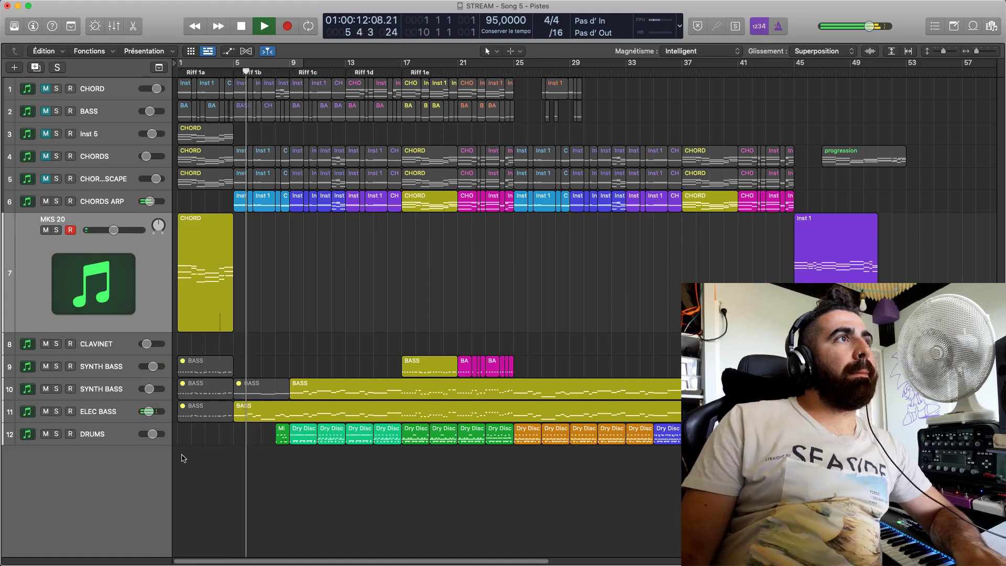
Mute the ELEC BASS, listen to the track 10 SYNTH BASS past bar 9, and return to bar 5
{"action": "left_click", "coordinate": [54, 412]}
{"action": "left_click", "coordinate": [54, 412]}
{"action": "left_click", "coordinate": [45, 412]}
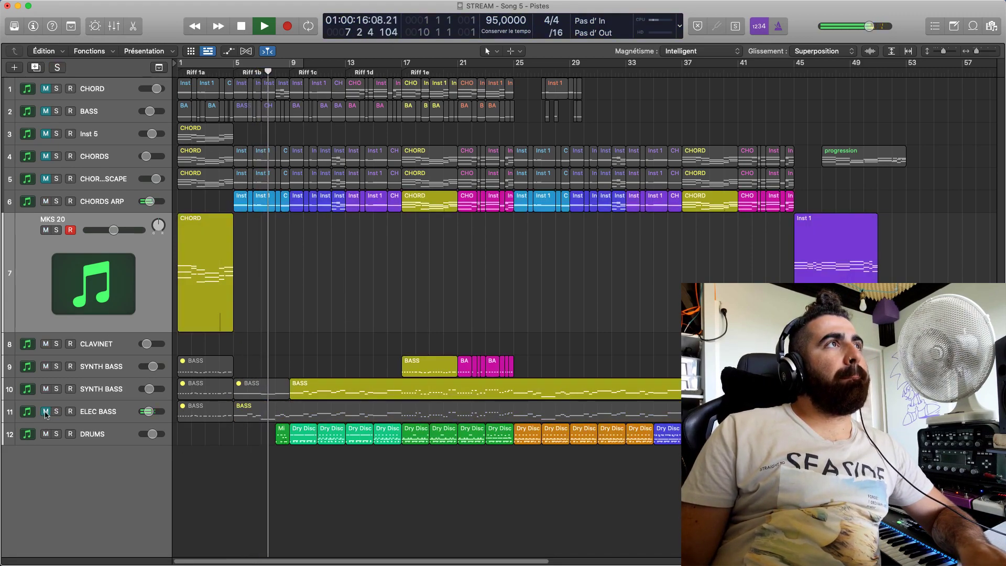
{"action": "left_click", "coordinate": [56, 390]}
{"action": "left_click", "coordinate": [57, 390]}
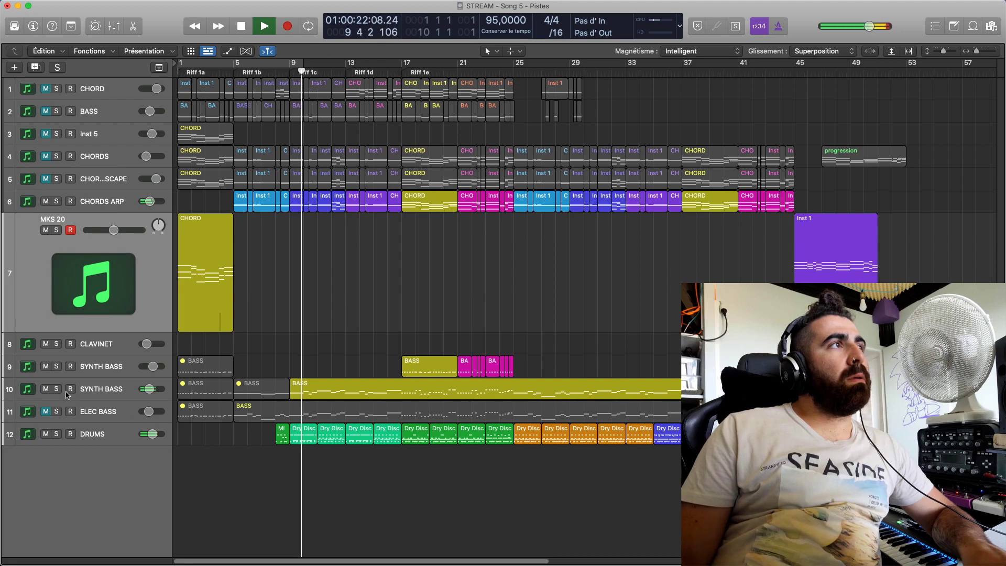
{"action": "key", "text": "alt+comma"}
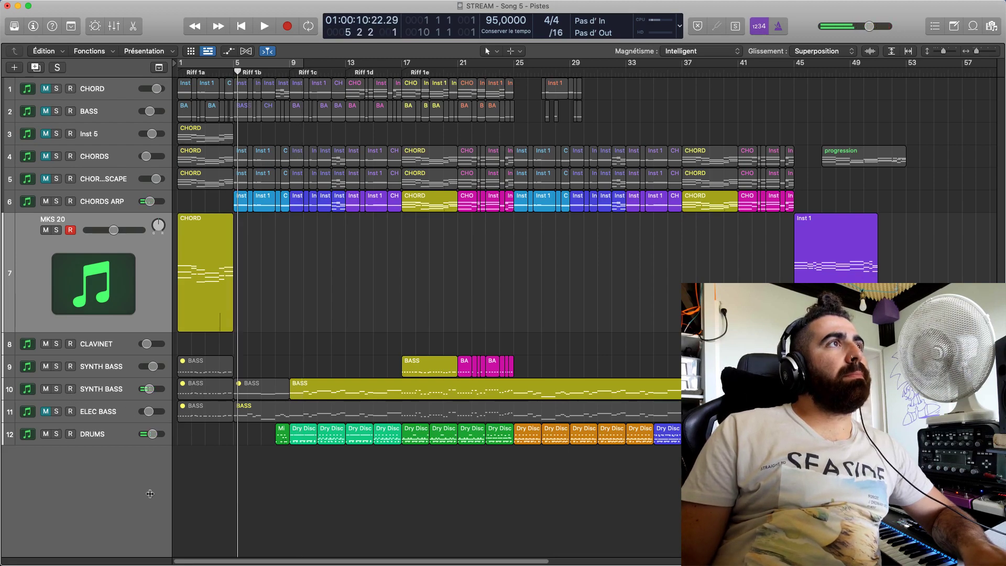
Solo the track 10 SYNTH BASS, unmute its region in bars 5 to 9, and play that passage with all tracks out of solo
{"action": "left_click", "coordinate": [55, 390]}
{"action": "left_click", "coordinate": [56, 389]}
{"action": "left_click", "coordinate": [55, 390]}
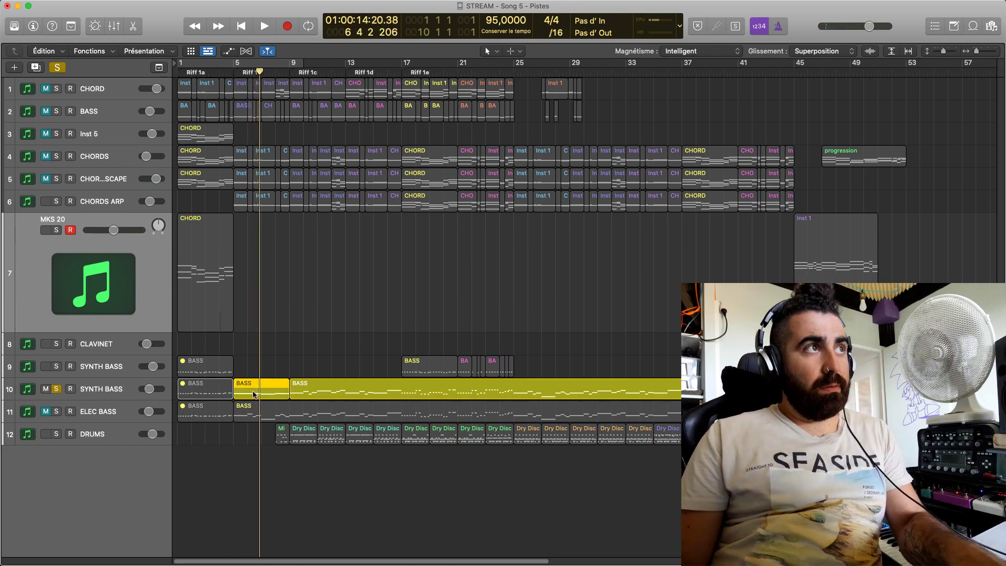
{"action": "key", "text": "s"}
{"action": "left_click", "coordinate": [234, 76]}
{"action": "left_click", "coordinate": [217, 74]}
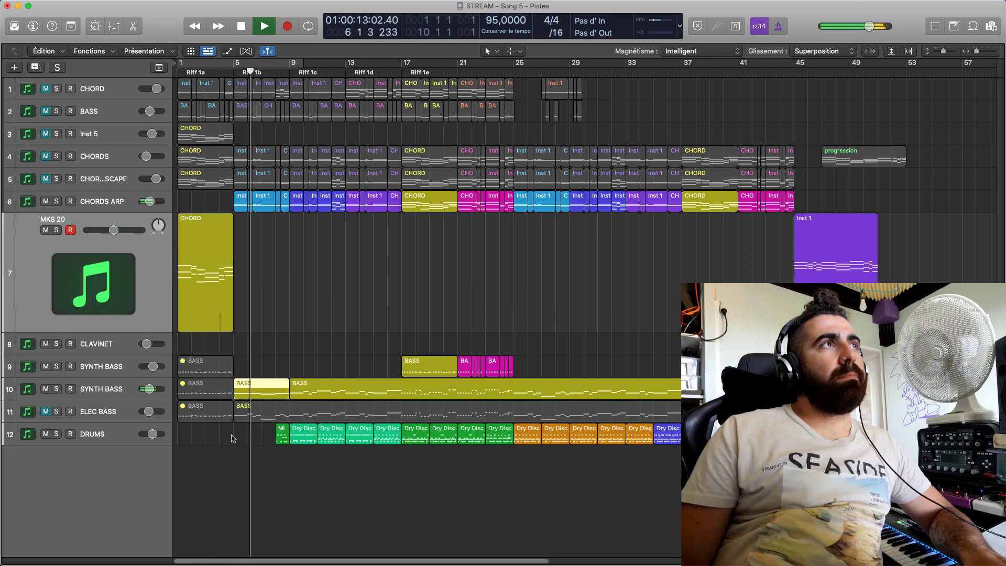
Try muting the track 10 SYNTH BASS region from bar 9 during playback, restore it, and deselect the region
{"action": "left_click", "coordinate": [302, 388]}
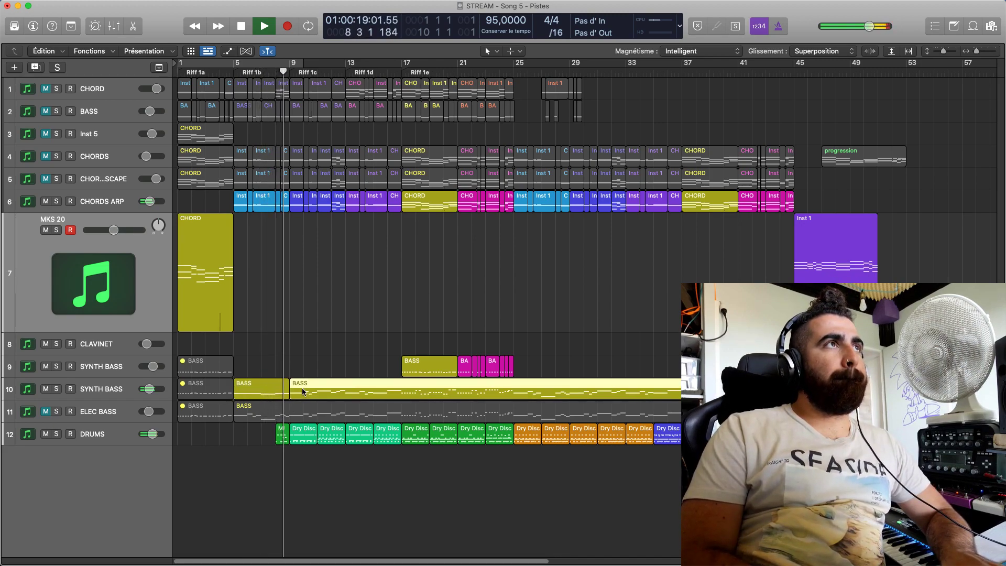
{"action": "key", "text": "ctrl+m"}
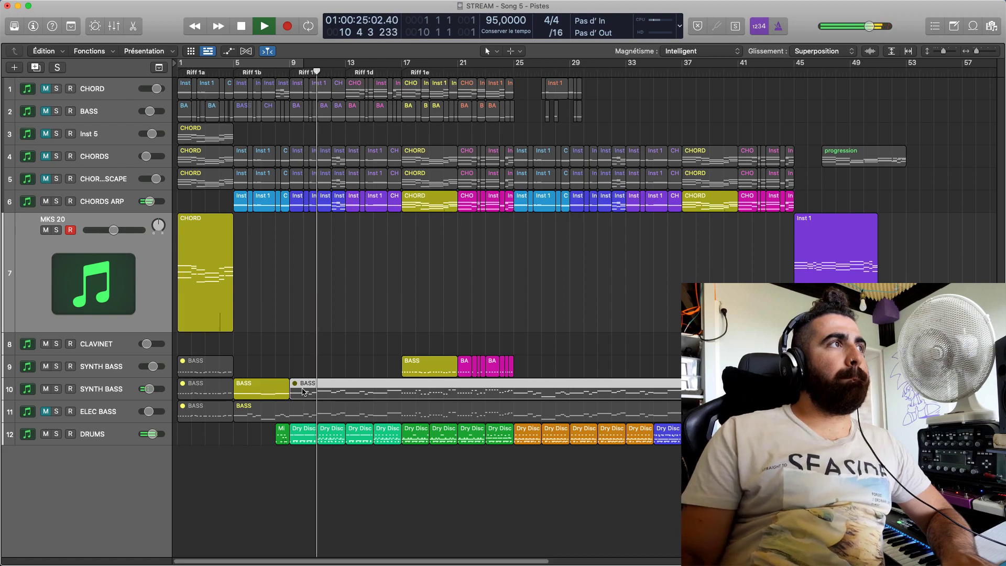
{"action": "key", "text": "ctrl+m"}
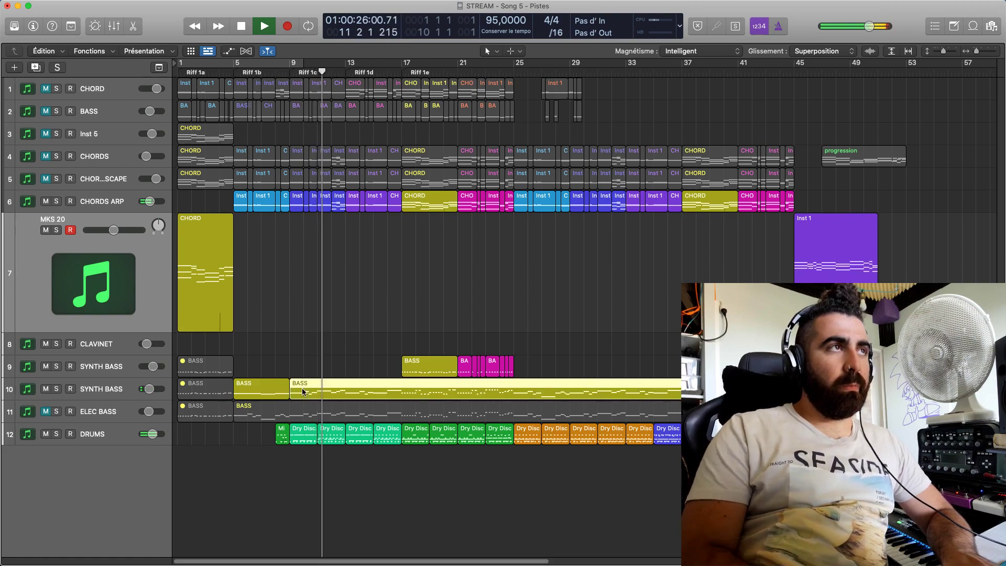
{"action": "left_click", "coordinate": [317, 362]}
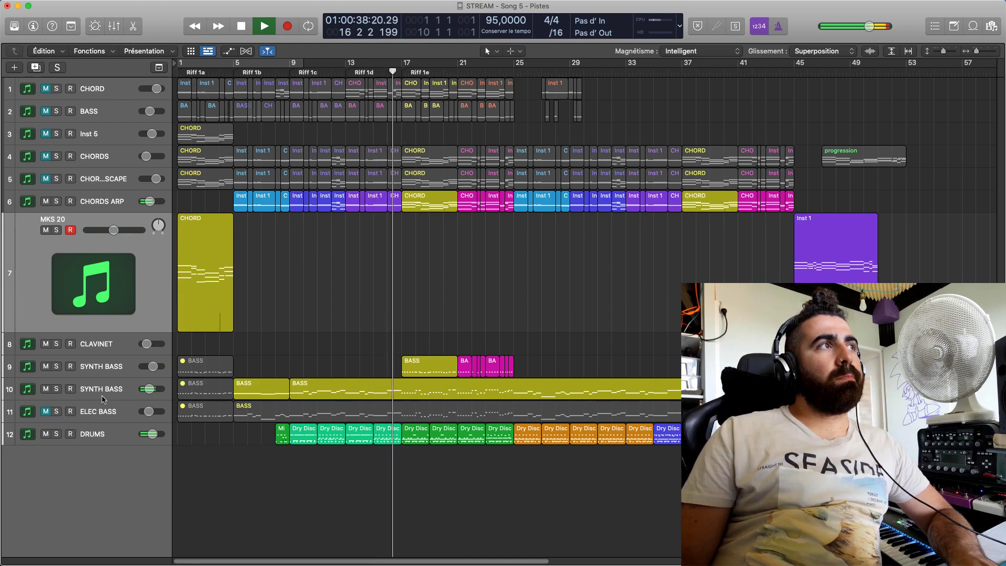
Unmute the ELEC BASS and mute the track 10 SYNTH BASS while playing the section from bar 17
{"action": "left_click", "coordinate": [58, 409]}
{"action": "left_click", "coordinate": [56, 410]}
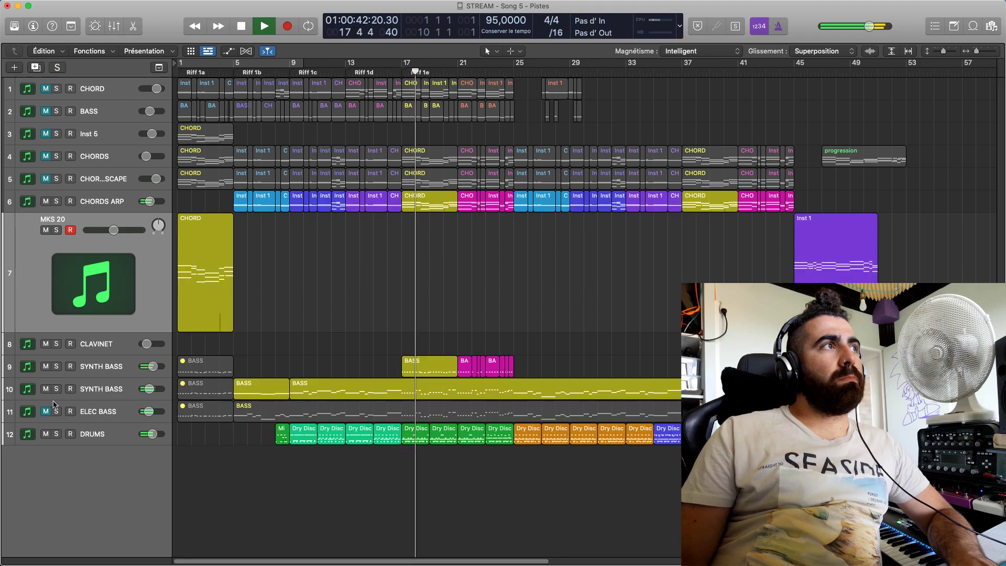
{"action": "left_click", "coordinate": [48, 389]}
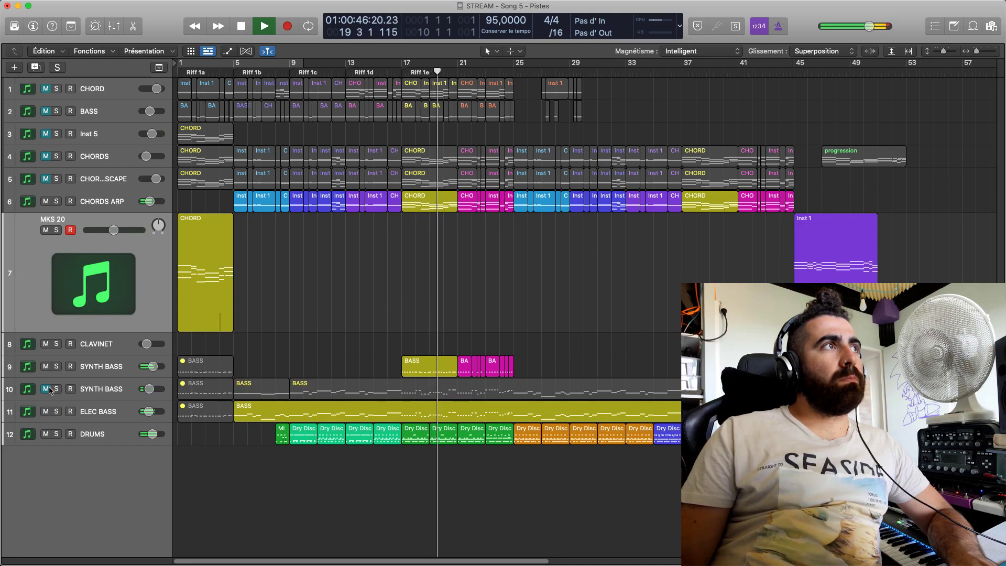
Split the track 10 SYNTH BASS and ELEC BASS regions at bar 17, using the Scinder option for overlapping notes
{"action": "left_click", "coordinate": [397, 73]}
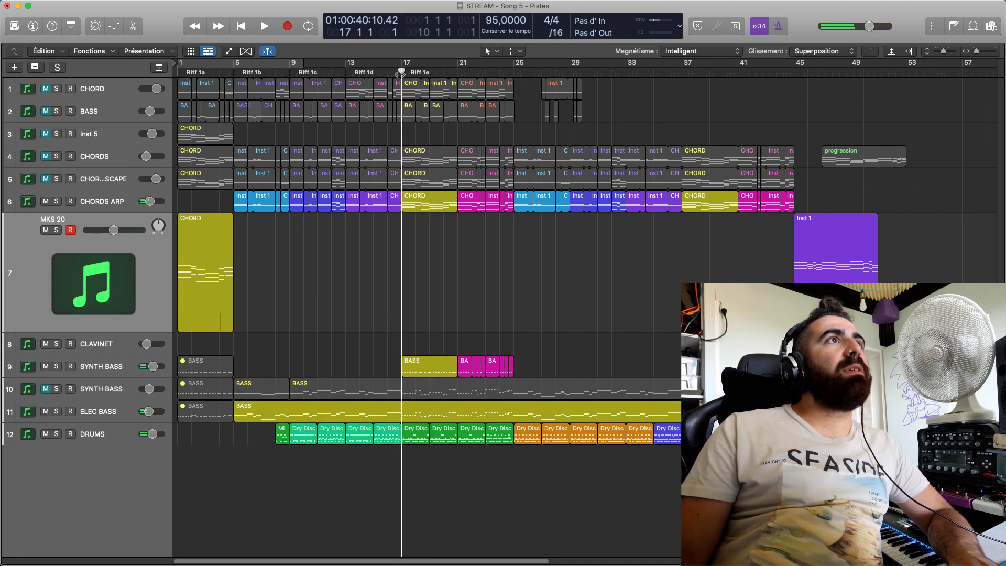
{"action": "left_click", "coordinate": [367, 391]}
{"action": "key", "text": "super+t"}
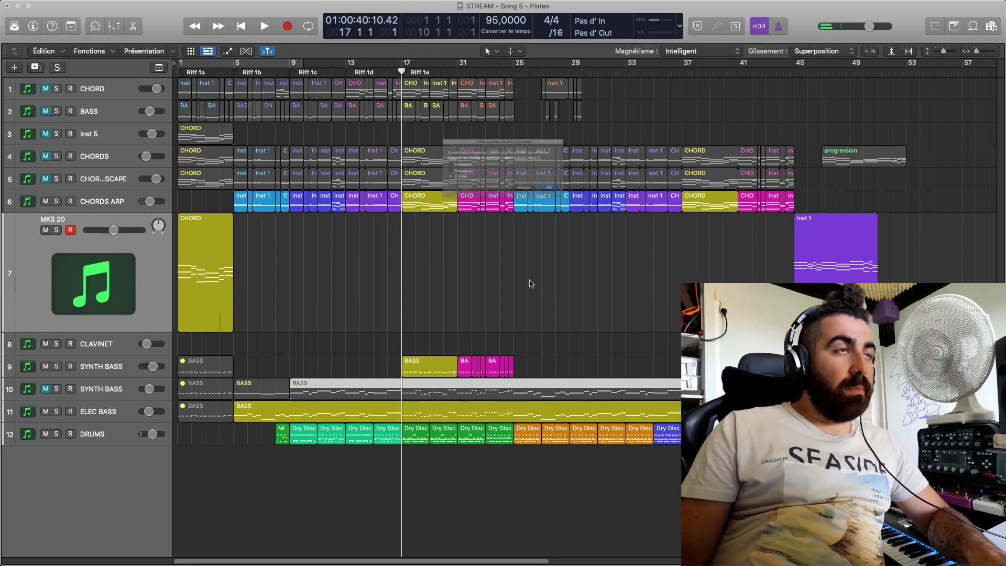
{"action": "left_click", "coordinate": [588, 204]}
{"action": "left_click", "coordinate": [473, 409]}
{"action": "key", "text": "super+t"}
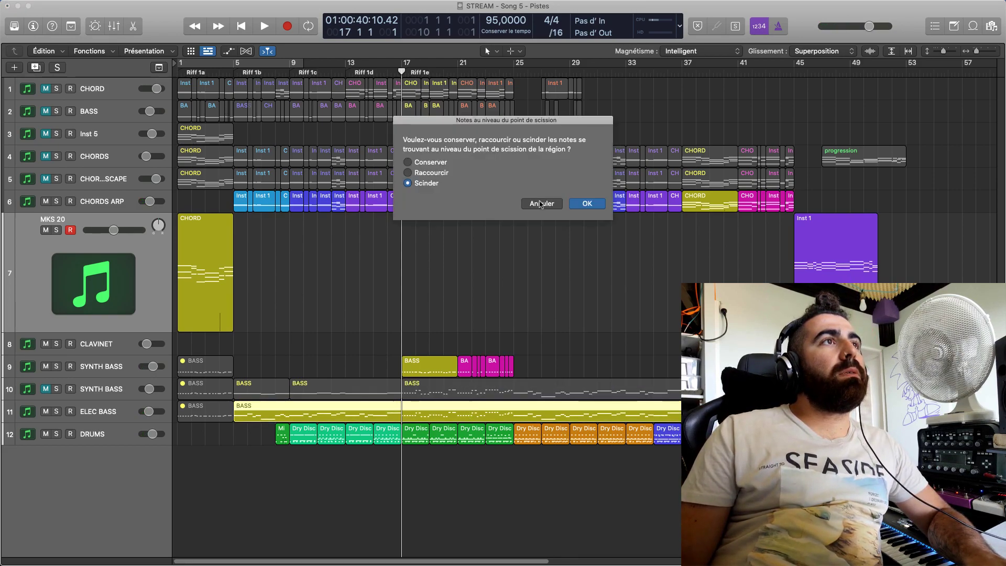
{"action": "left_click", "coordinate": [588, 204]}
Split the track 10 SYNTH BASS and ELEC BASS regions at bar 25
{"action": "left_click", "coordinate": [494, 399]}
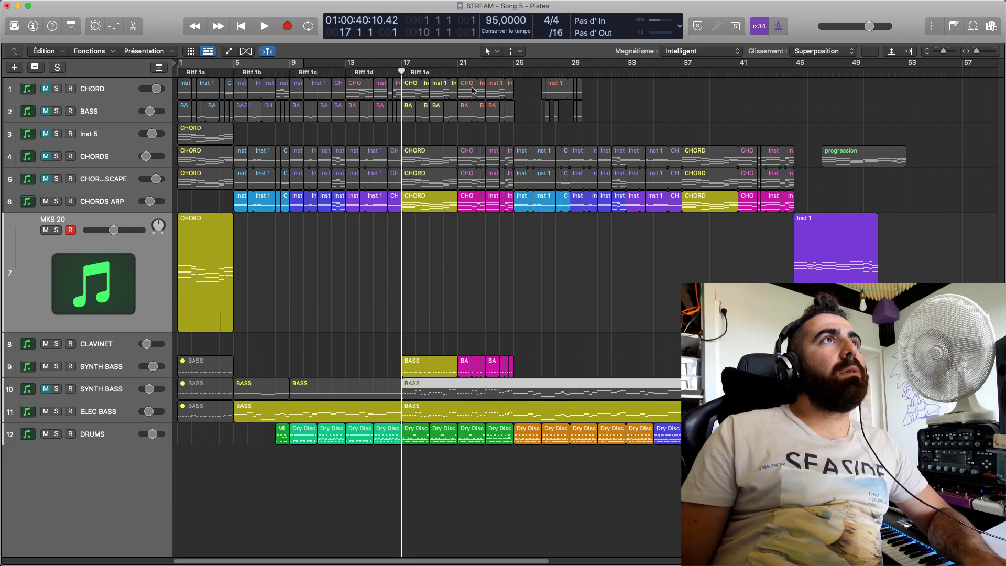
{"action": "left_click", "coordinate": [503, 65]}
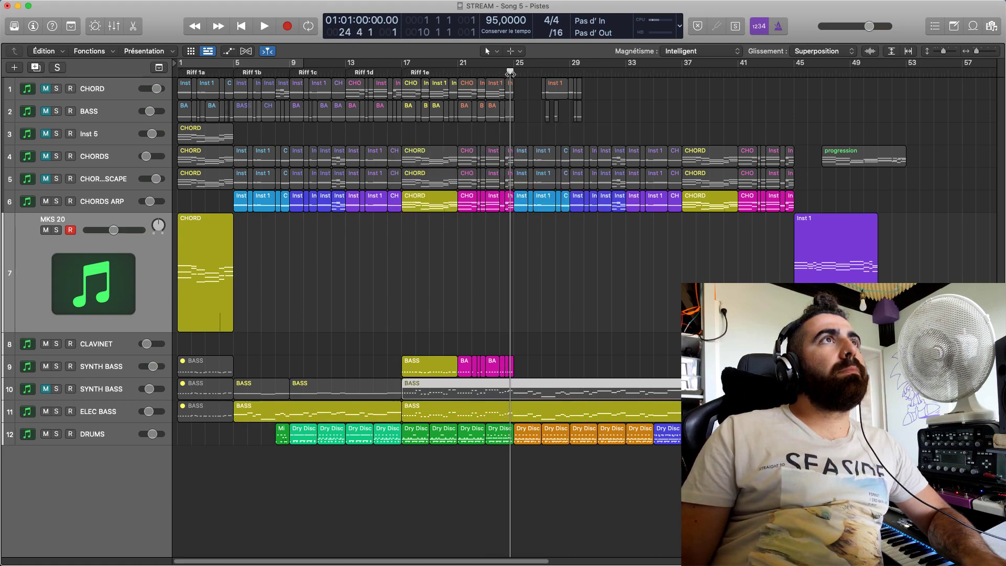
{"action": "key", "text": "super+t"}
{"action": "left_click", "coordinate": [558, 410]}
{"action": "key", "text": "super+t"}
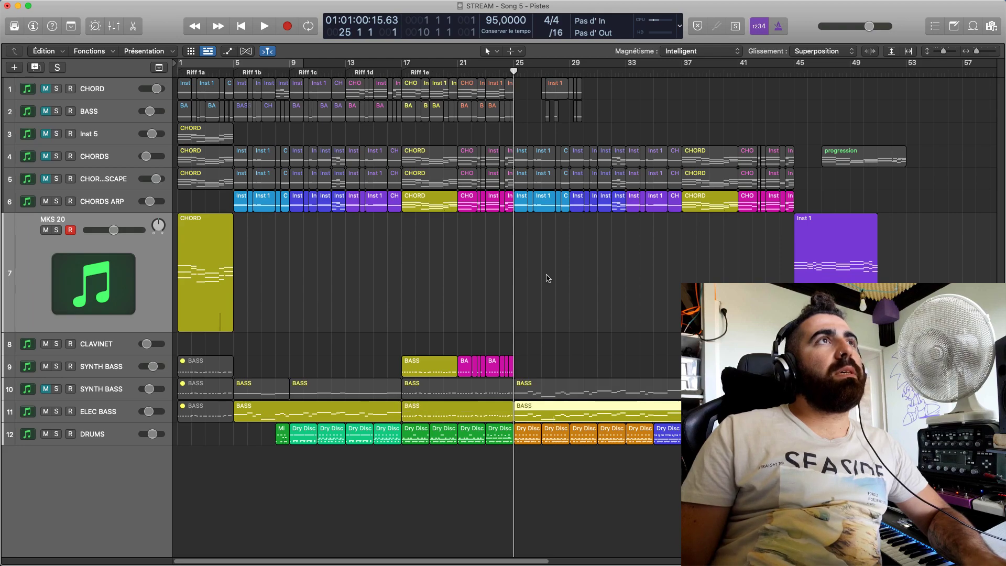
Split the track 10 SYNTH BASS and ELEC BASS regions at bar 37 with the Scinder option
{"action": "left_click_drag", "start_coordinate": [610, 63], "coordinate": [682, 76]}
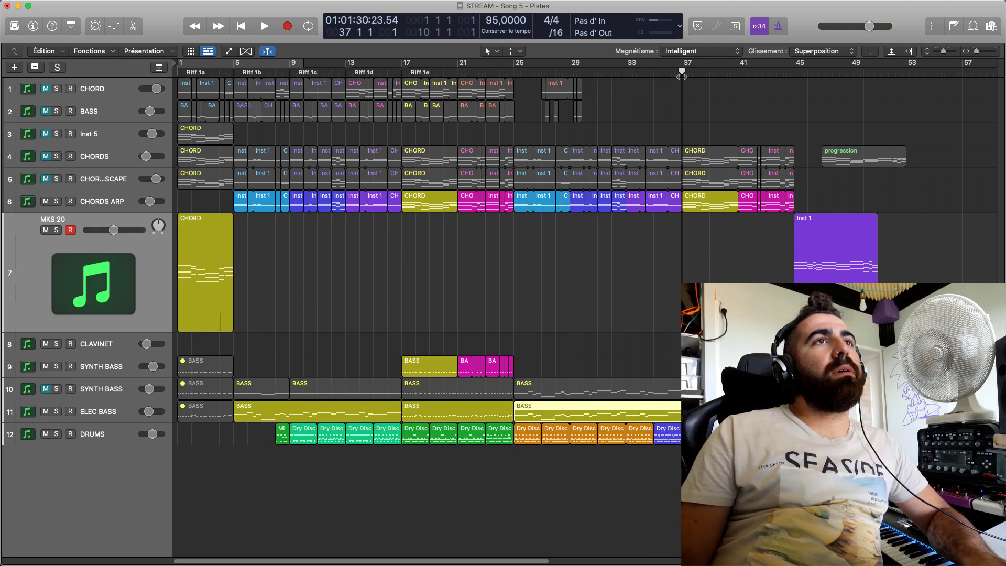
{"action": "left_click", "coordinate": [629, 384]}
{"action": "key", "text": "super+t"}
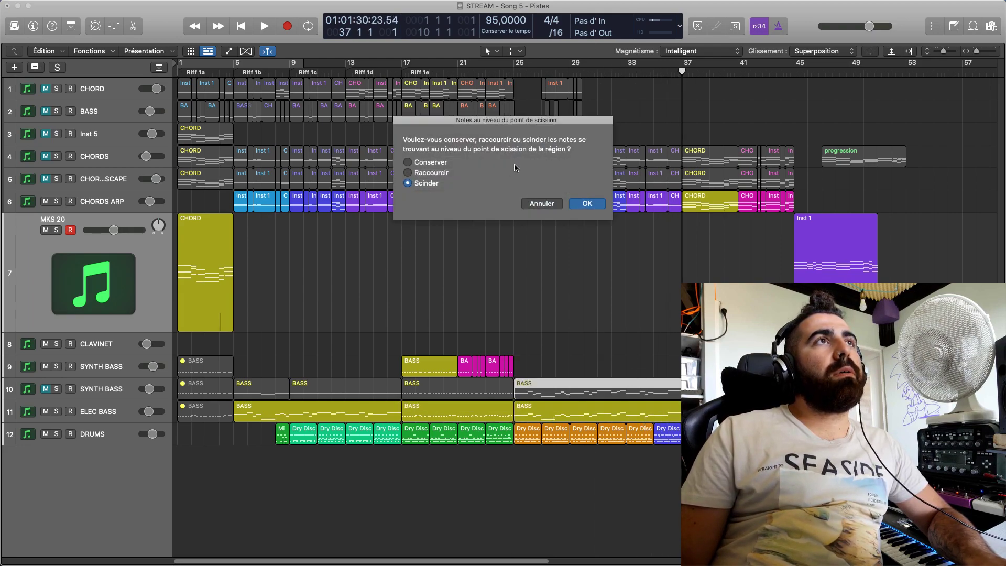
{"action": "left_click", "coordinate": [578, 208]}
{"action": "left_click", "coordinate": [587, 412]}
{"action": "key", "text": "super+t"}
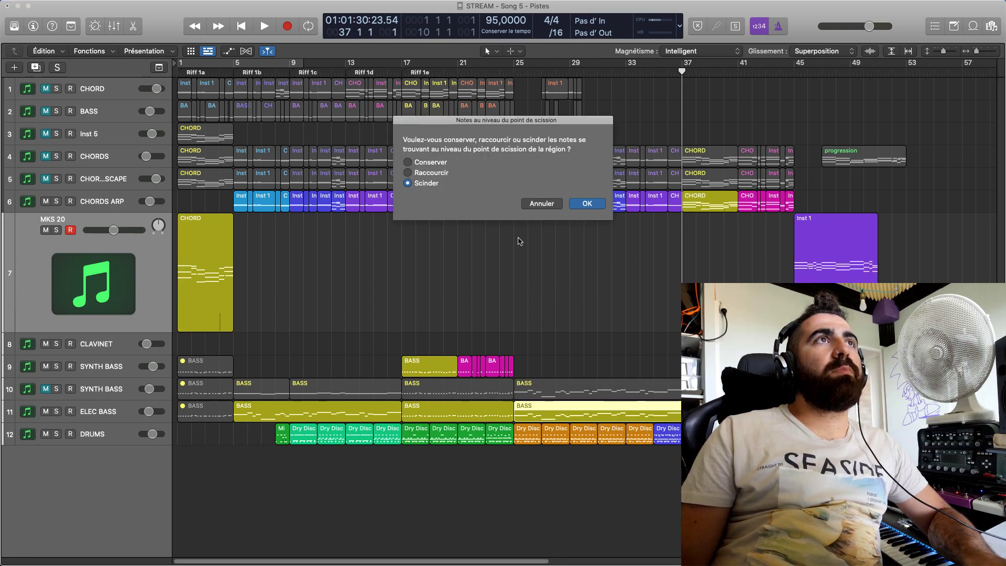
{"action": "left_click", "coordinate": [587, 206]}
Play from bar 6, unmute the track 10 SYNTH BASS and mute the ELEC BASS, and move back to just before bar 5
{"action": "left_click", "coordinate": [246, 73]}
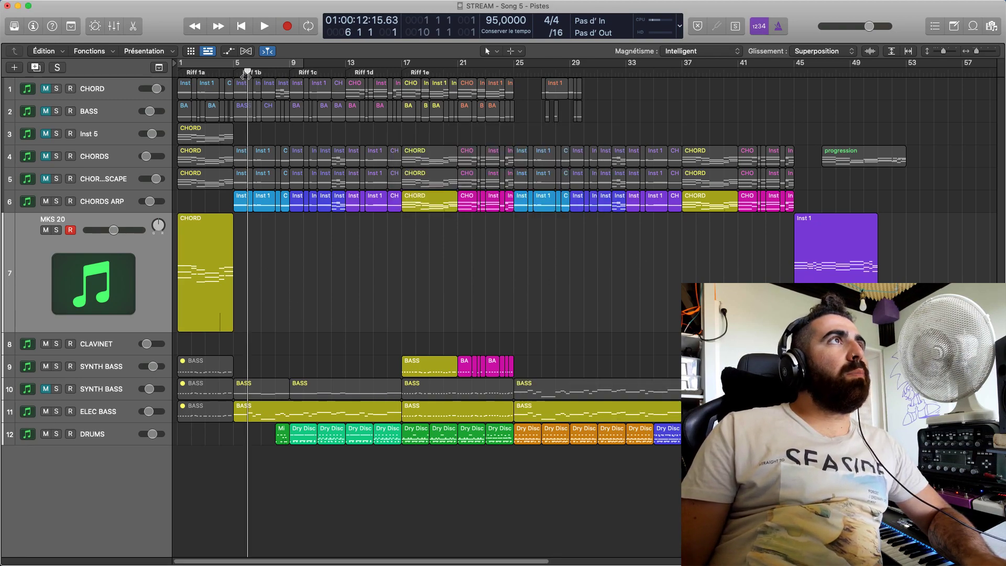
{"action": "key", "text": "space"}
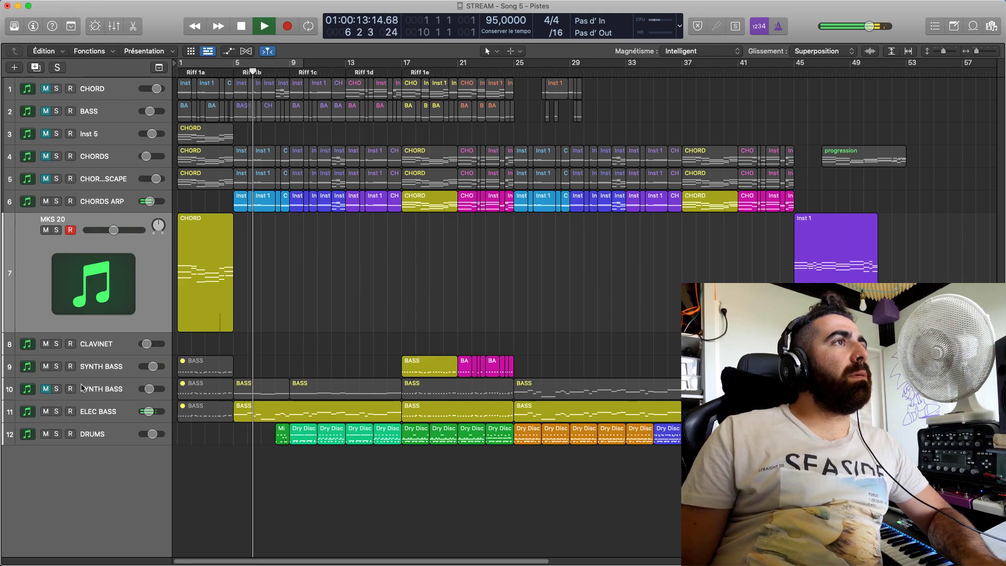
{"action": "left_click", "coordinate": [46, 389]}
{"action": "left_click", "coordinate": [46, 411]}
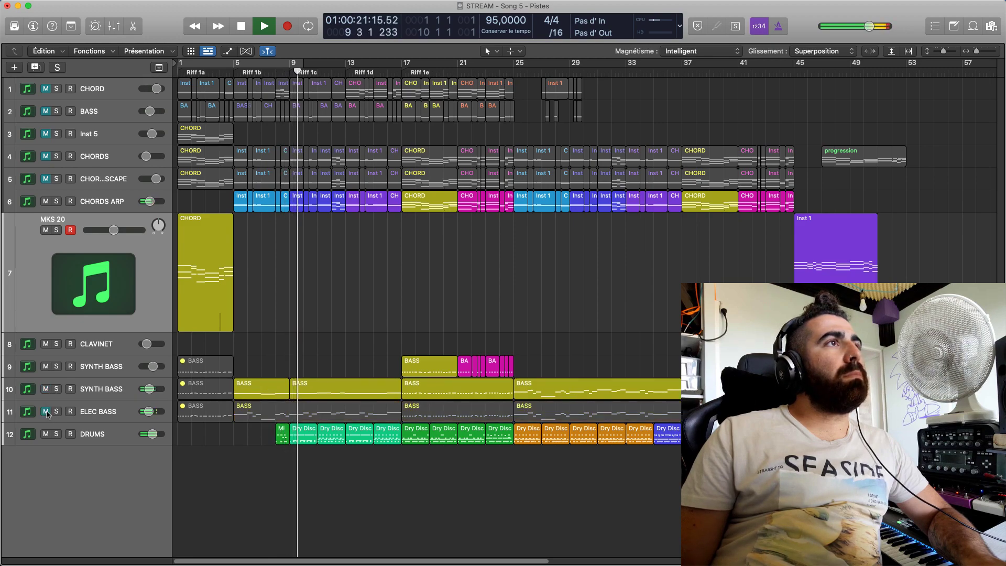
{"action": "key", "text": "space"}
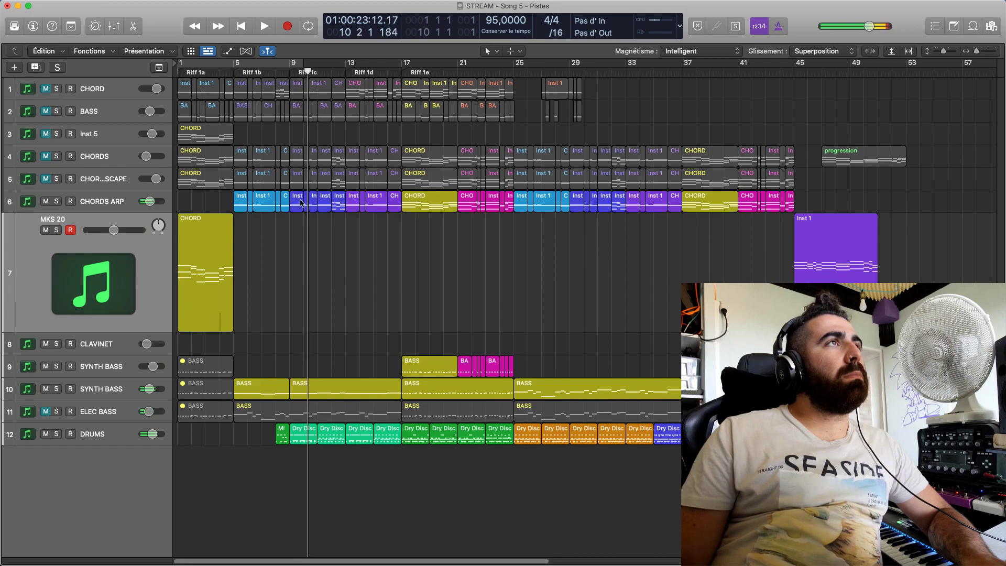
{"action": "left_click", "coordinate": [235, 79]}
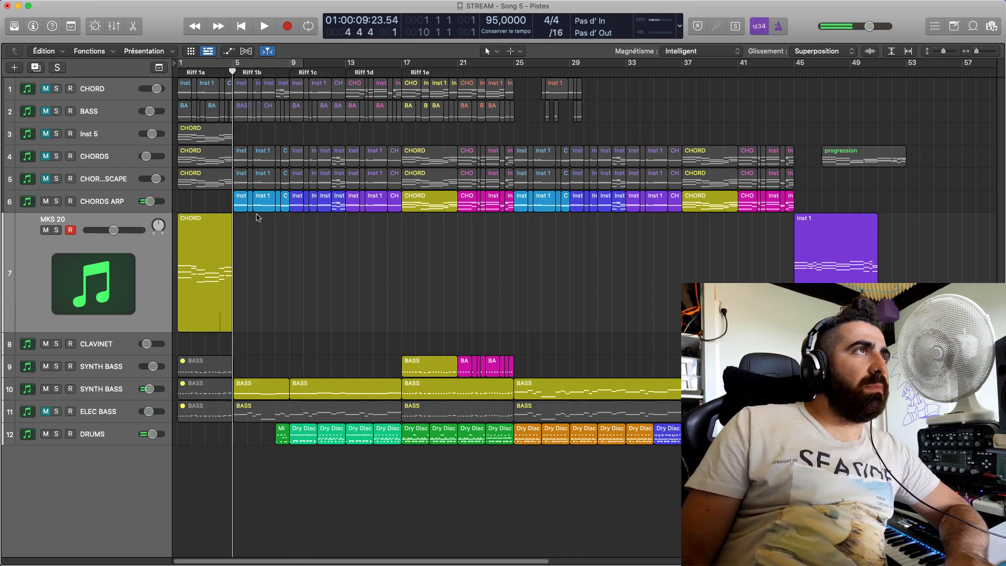
Play briefly from bar 5, then split the ELEC BASS region at bar 9 and delete its bar 5 to 9 part
{"action": "key", "text": "space"}
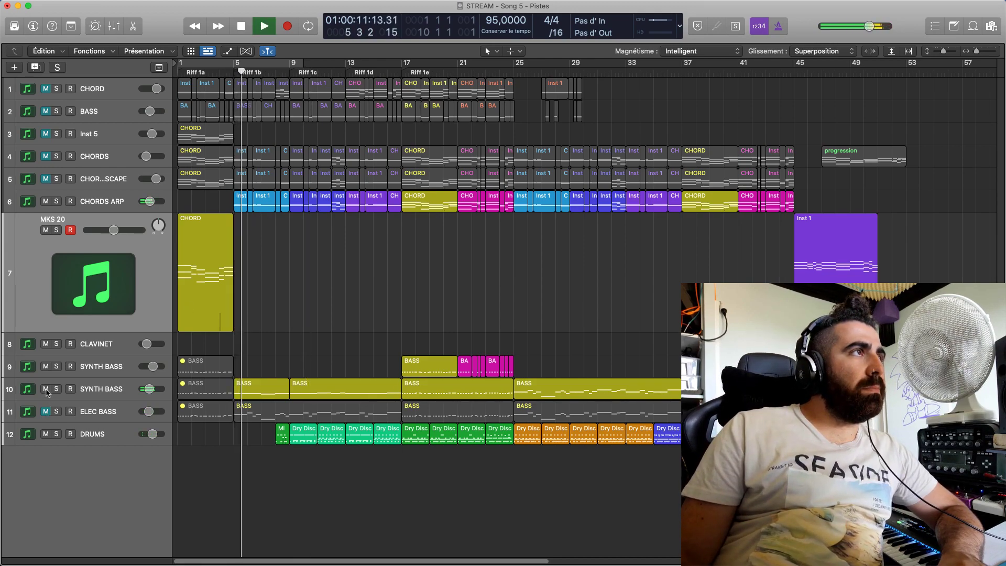
{"action": "key", "text": "space"}
{"action": "left_click", "coordinate": [269, 417]}
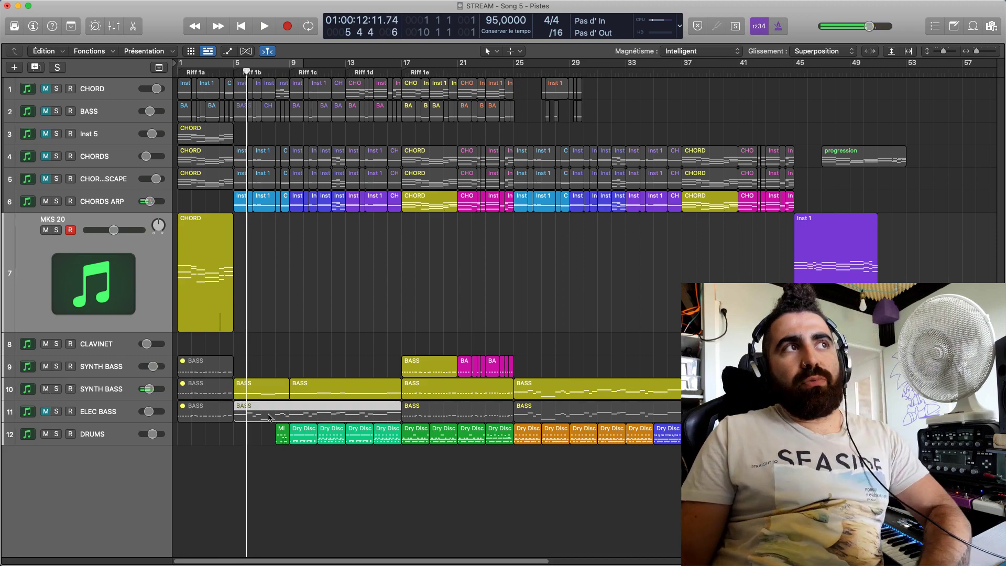
{"action": "left_click_drag", "start_coordinate": [273, 72], "coordinate": [288, 78]}
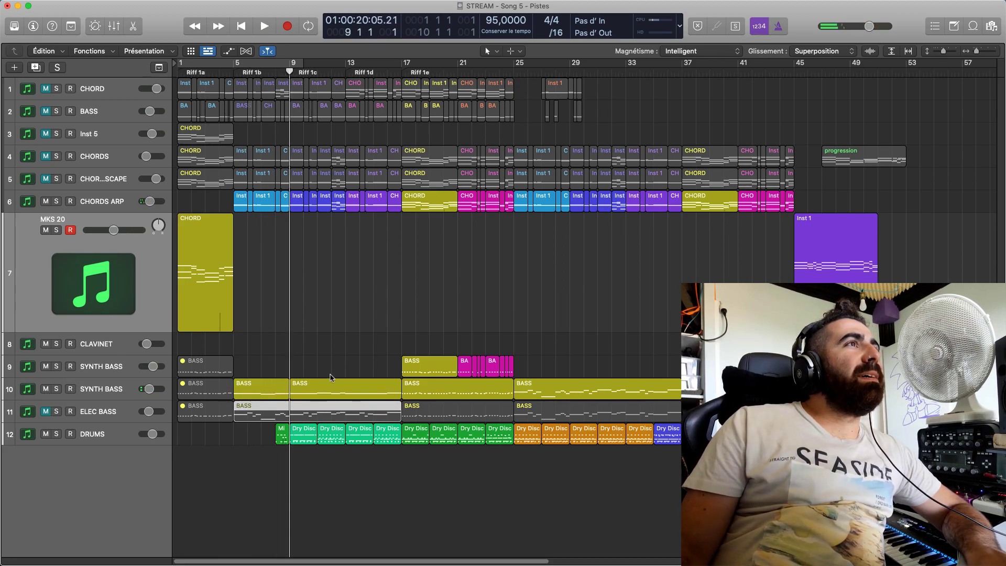
{"action": "left_click", "coordinate": [272, 414]}
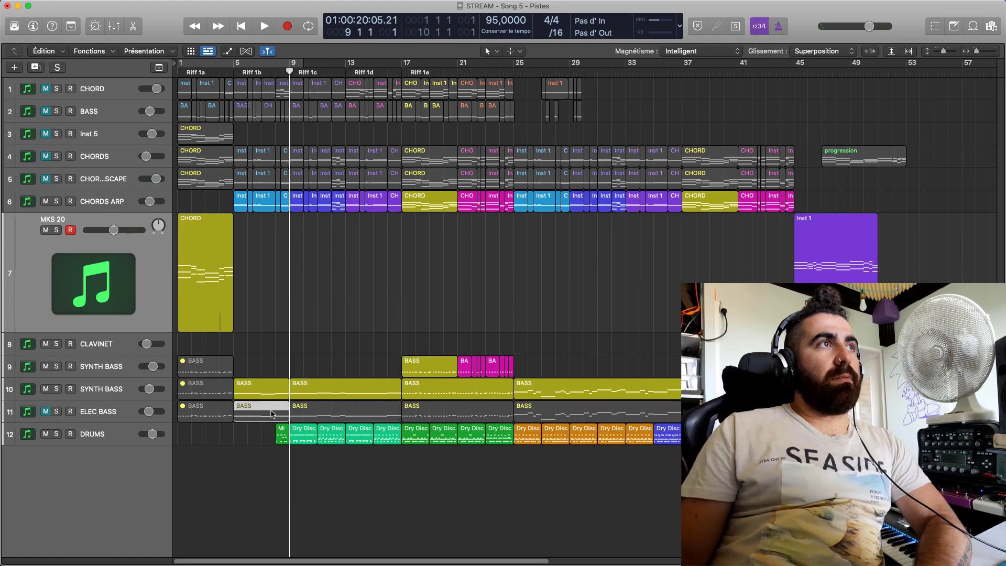
Rename track 10 as SYNTH BASS INSPECTEUR GADGET and play briefly from bar 9
{"action": "left_click", "coordinate": [329, 390]}
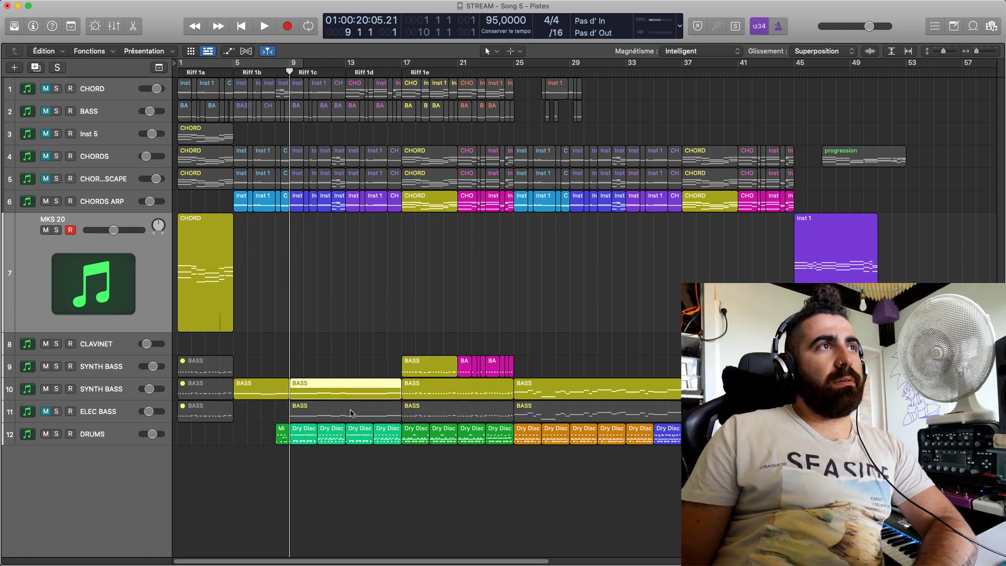
{"action": "left_click", "coordinate": [114, 390]}
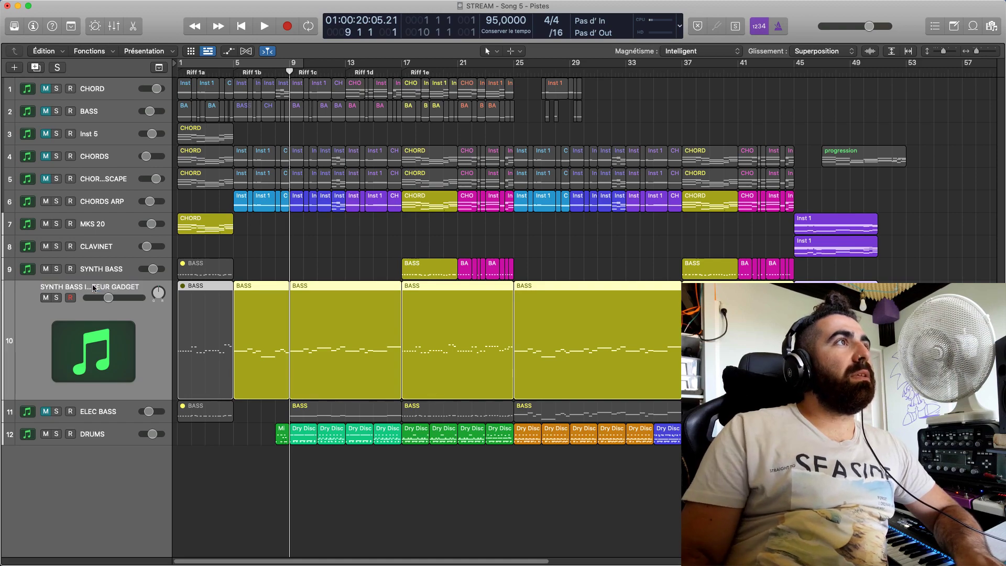
{"action": "key", "text": "space"}
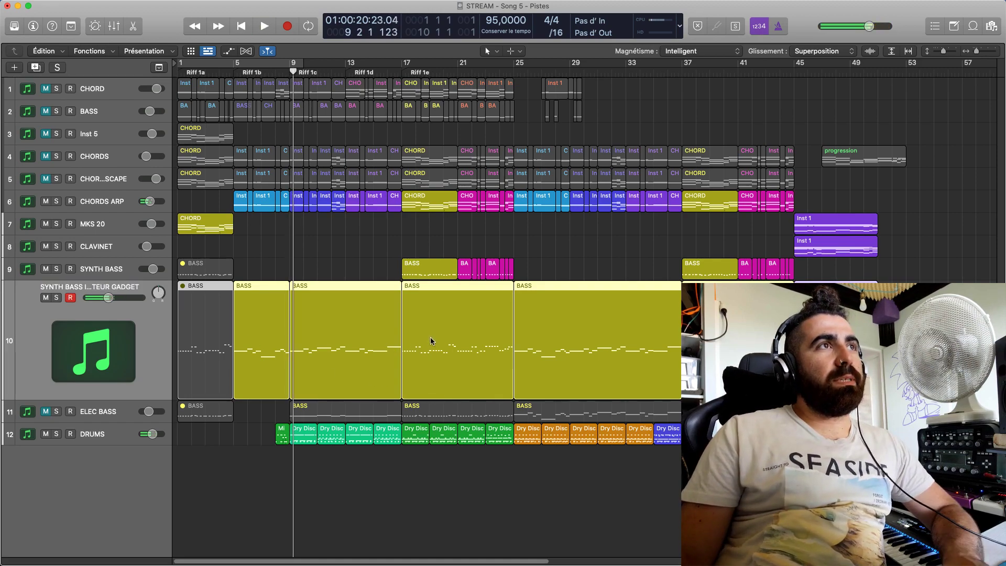
{"action": "key", "text": "super+z"}
{"action": "key", "text": "super+shift+z"}
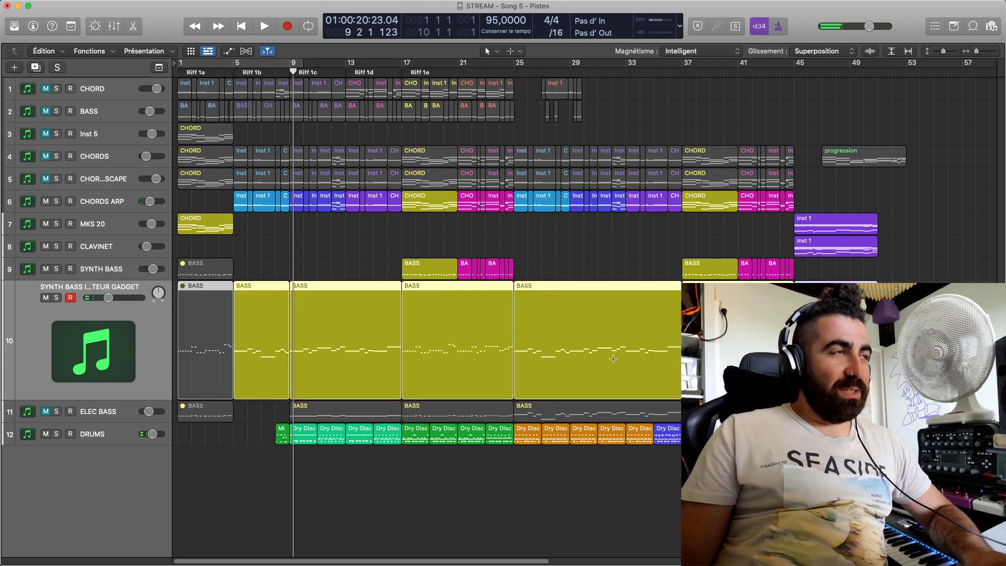
Delete the track 10 synth bass region from bar 17 to 25 and play the section from bar 45
{"action": "left_click", "coordinate": [304, 236]}
{"action": "left_click", "coordinate": [469, 339]}
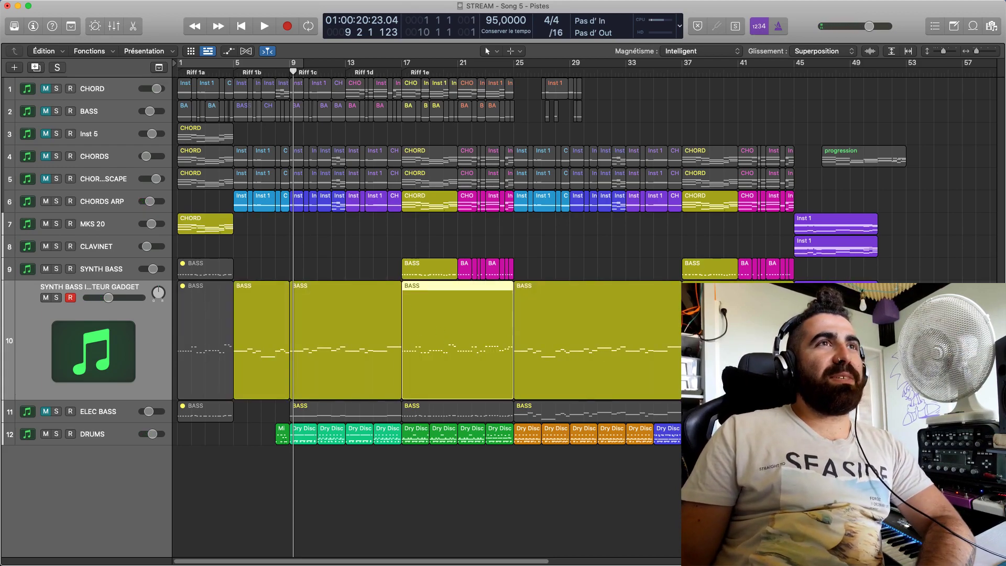
{"action": "key", "text": "Delete"}
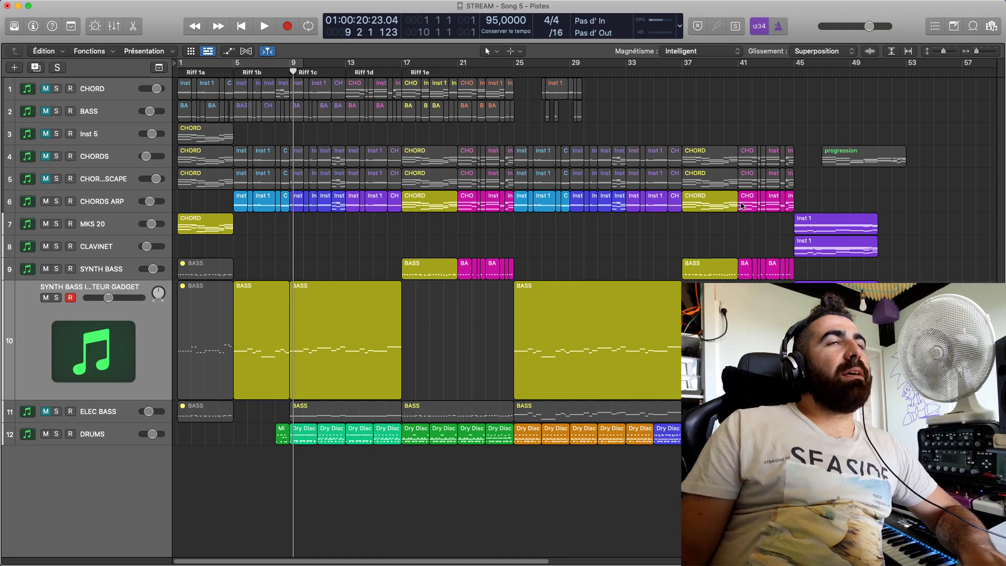
{"action": "left_click", "coordinate": [806, 69]}
{"action": "key", "text": "space"}
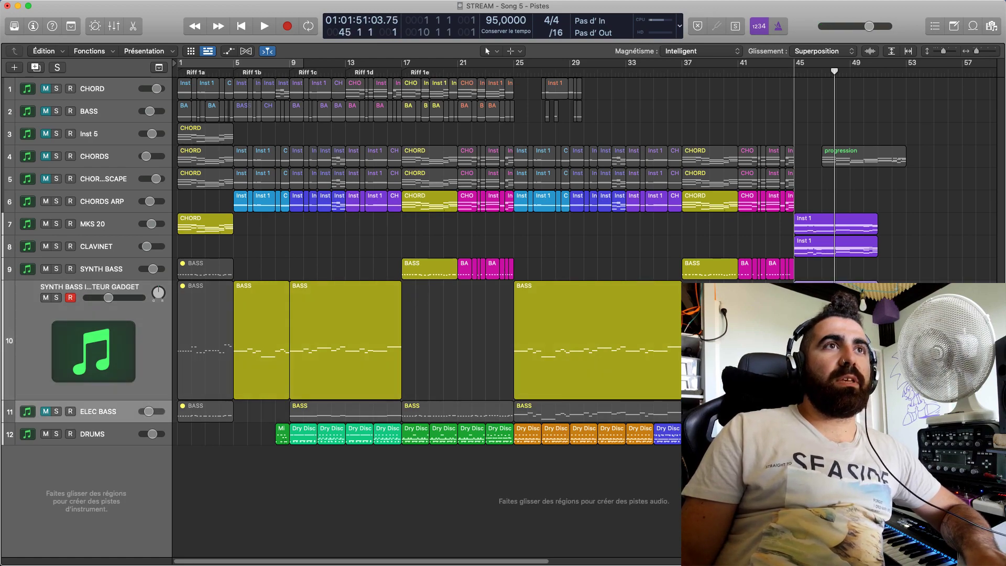
{"action": "key", "text": "space"}
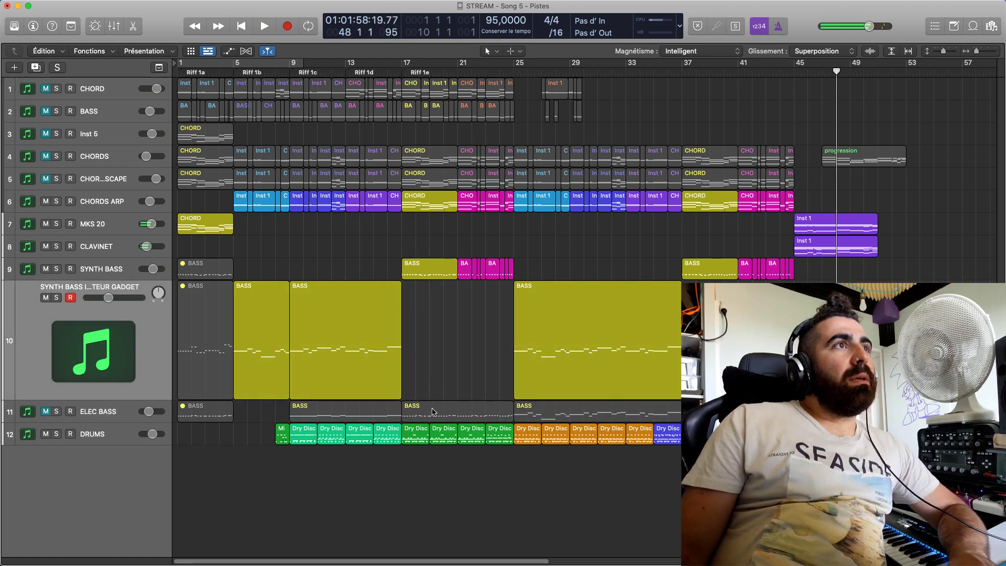
Delete the ELEC BASS regions starting at bars 9 and 25, return to the song start and unmute the ELEC BASS track
{"action": "left_click", "coordinate": [359, 418]}
{"action": "key", "text": "Delete"}
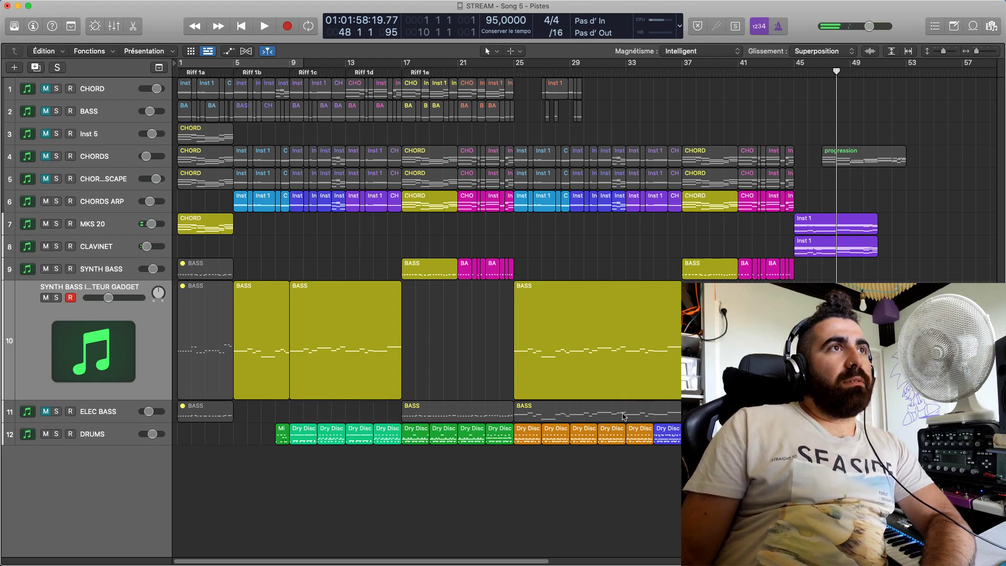
{"action": "left_click", "coordinate": [638, 409]}
{"action": "key", "text": "Delete"}
{"action": "key", "text": "Return"}
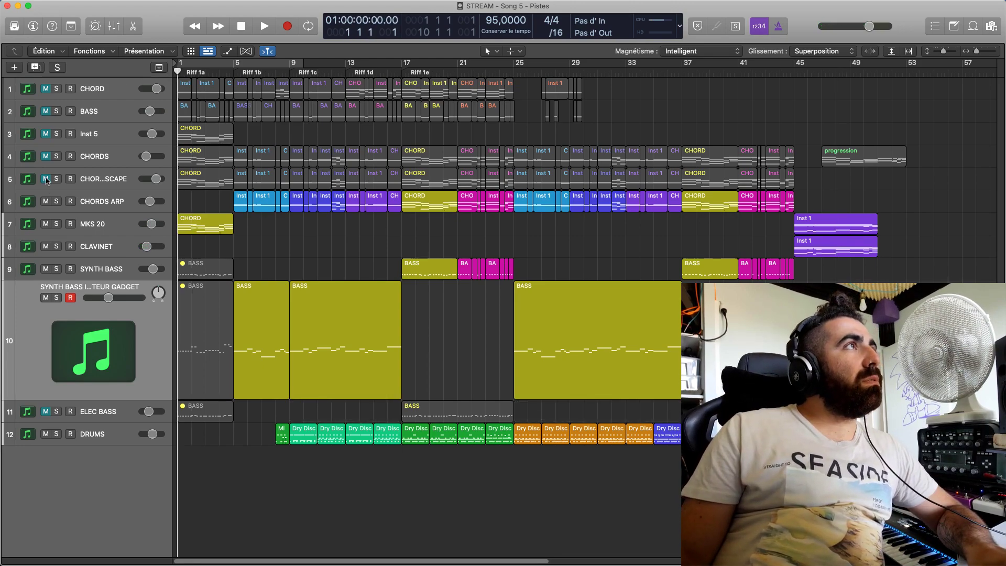
{"action": "left_click", "coordinate": [46, 412]}
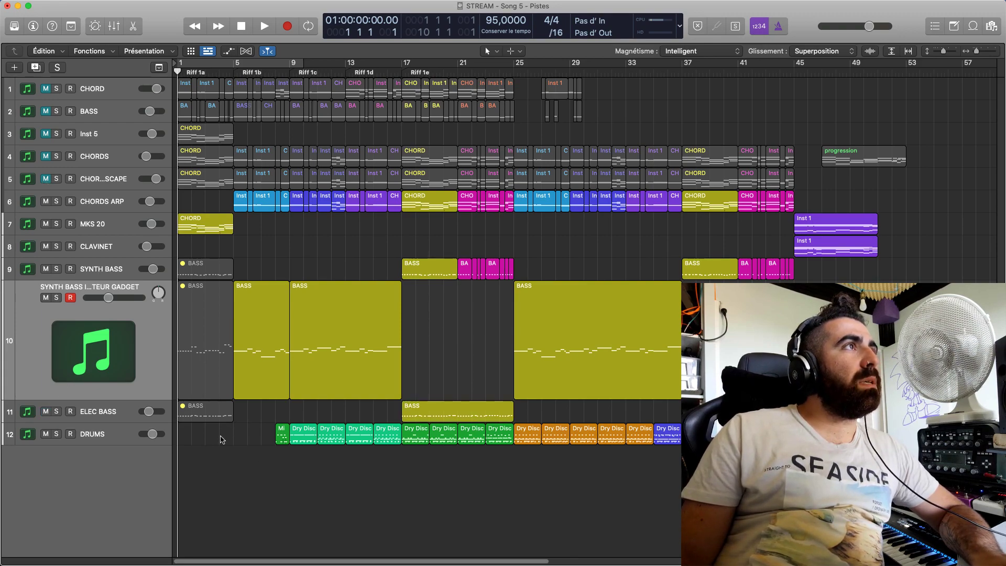
Play the song from the start, briefly soloing CLAVINET and MKS 20 to check their sound
{"action": "key", "text": "space"}
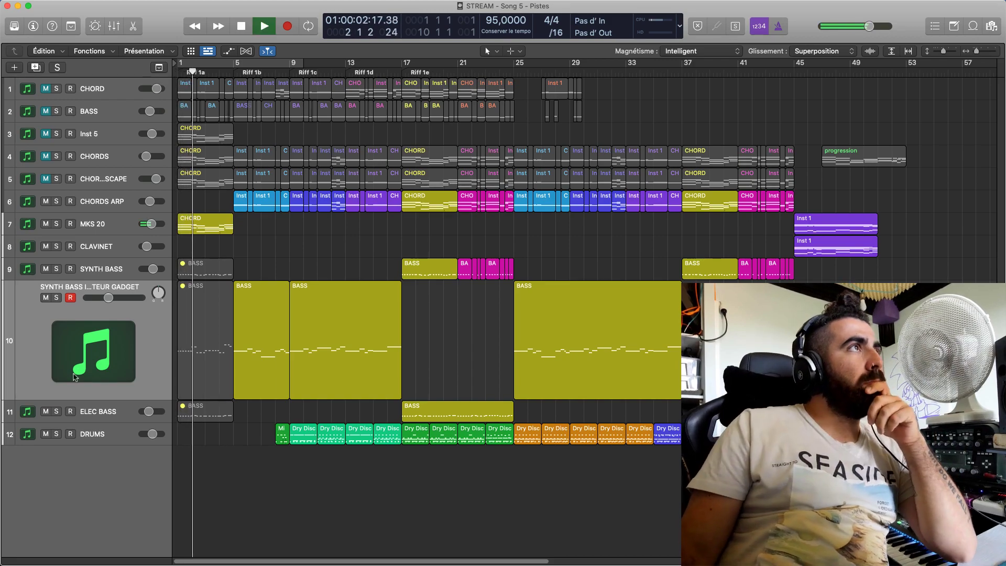
{"action": "left_click", "coordinate": [56, 246]}
{"action": "left_click", "coordinate": [56, 246]}
{"action": "left_click", "coordinate": [57, 224]}
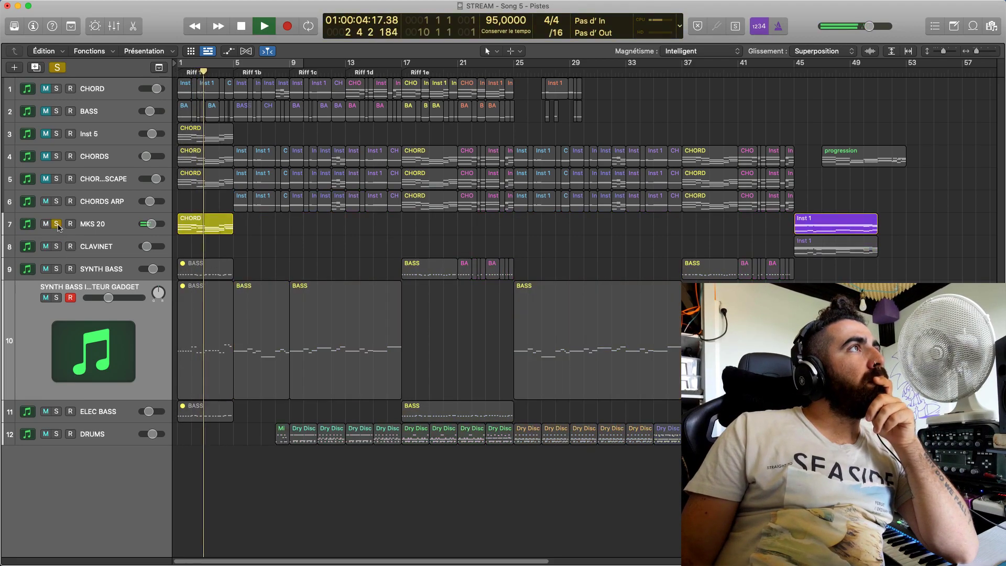
{"action": "left_click", "coordinate": [57, 224]}
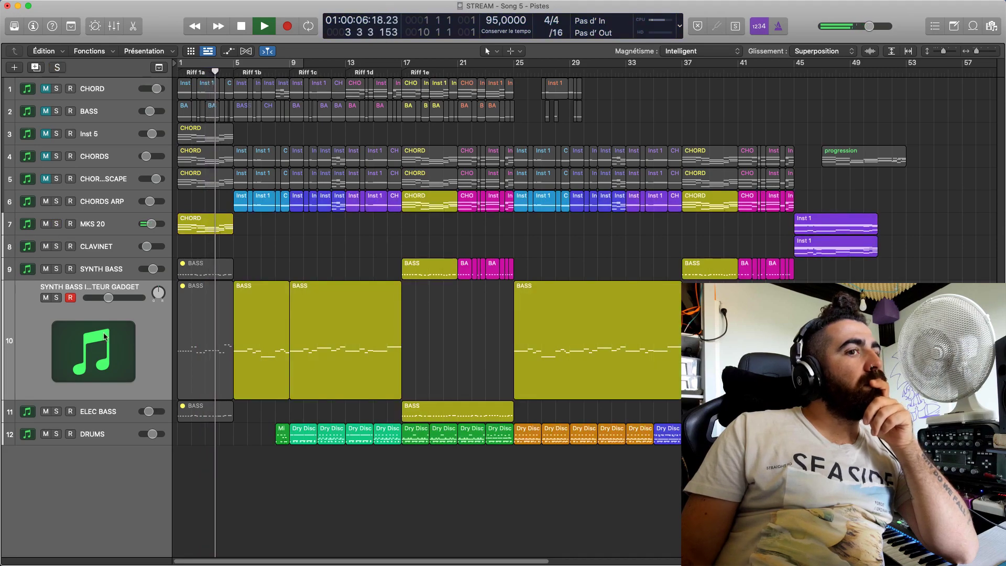
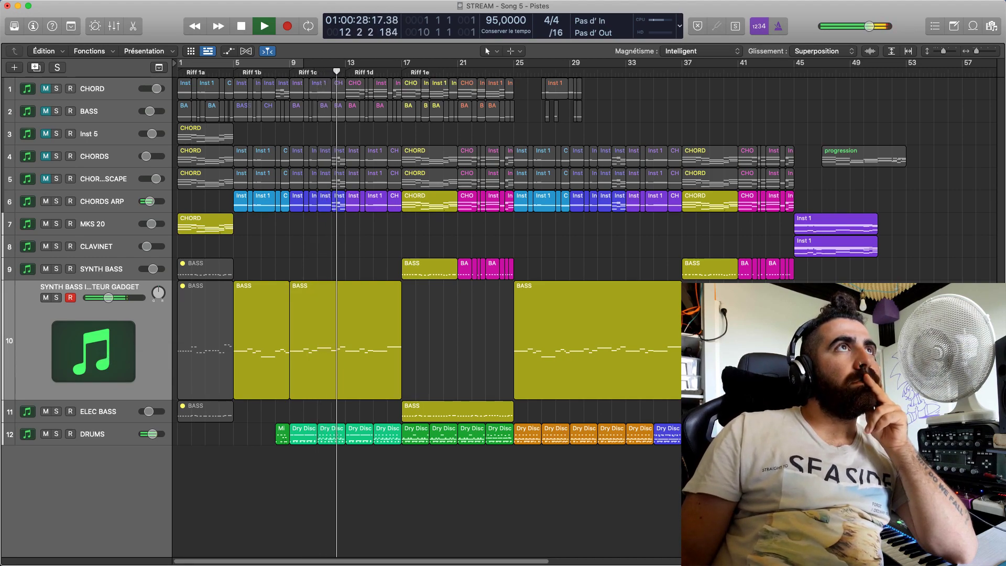
In the piano roll of the track 10 BASS region at bar 9, slightly shorten the C3 note ending at bar 13, then close the editor
{"action": "left_click", "coordinate": [324, 350]}
{"action": "double_click", "coordinate": [324, 350]}
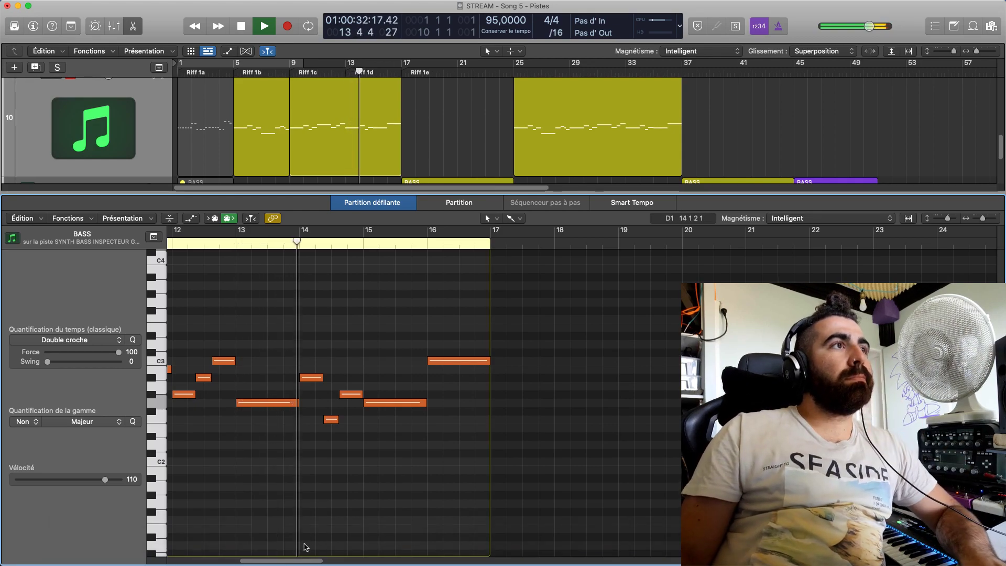
{"action": "scroll", "coordinate": [443, 468], "scroll_direction": "left", "scroll_amount": 10}
{"action": "key", "text": "space"}
{"action": "left_click_drag", "start_coordinate": [332, 302], "coordinate": [687, 448]}
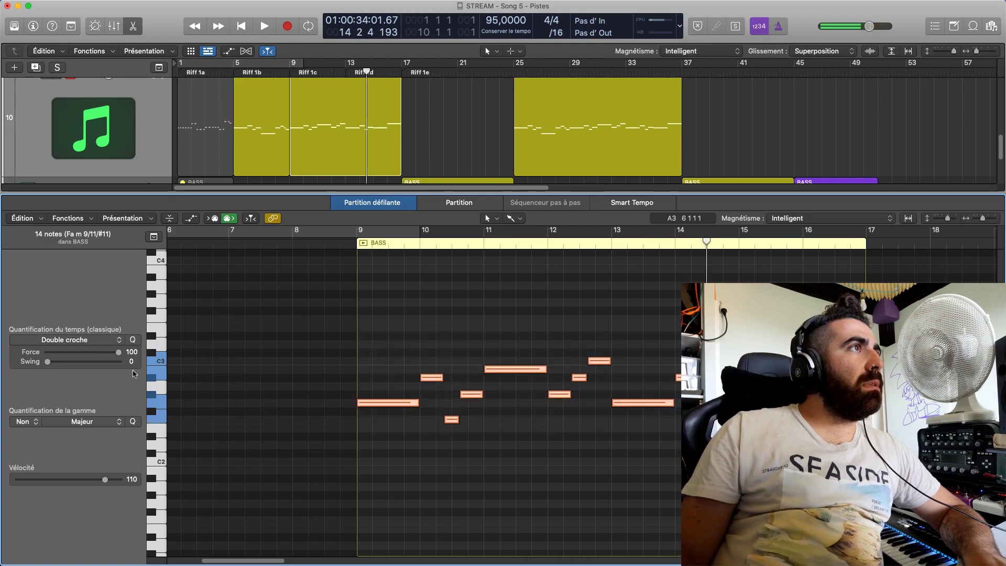
{"action": "left_click", "coordinate": [581, 441]}
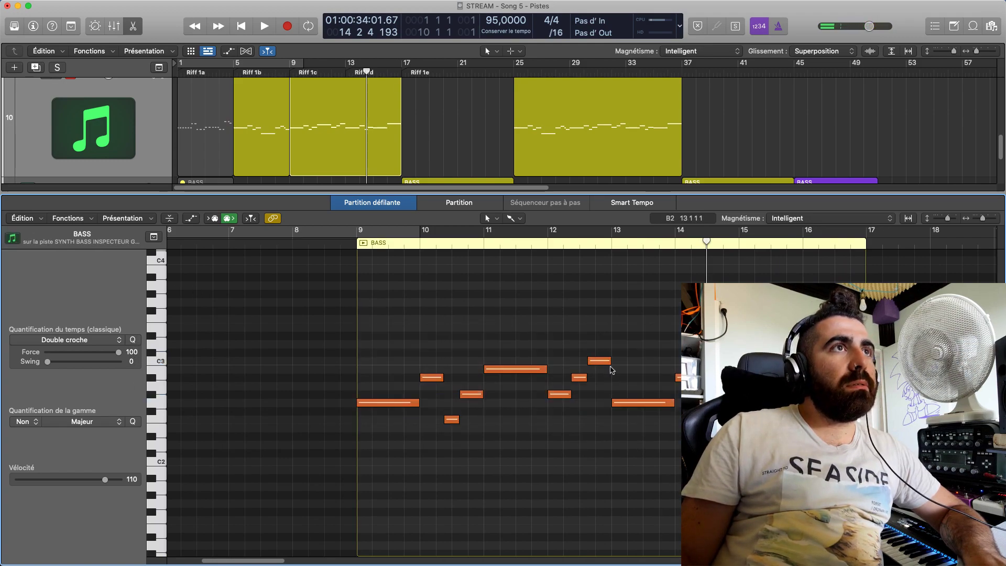
{"action": "key", "text": "super+Right"}
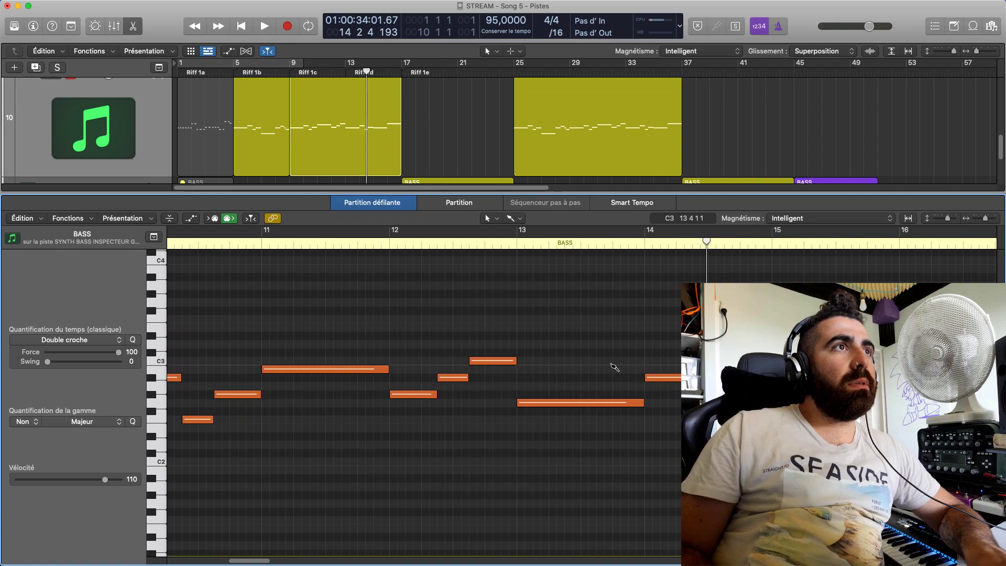
{"action": "key", "text": "super+Right"}
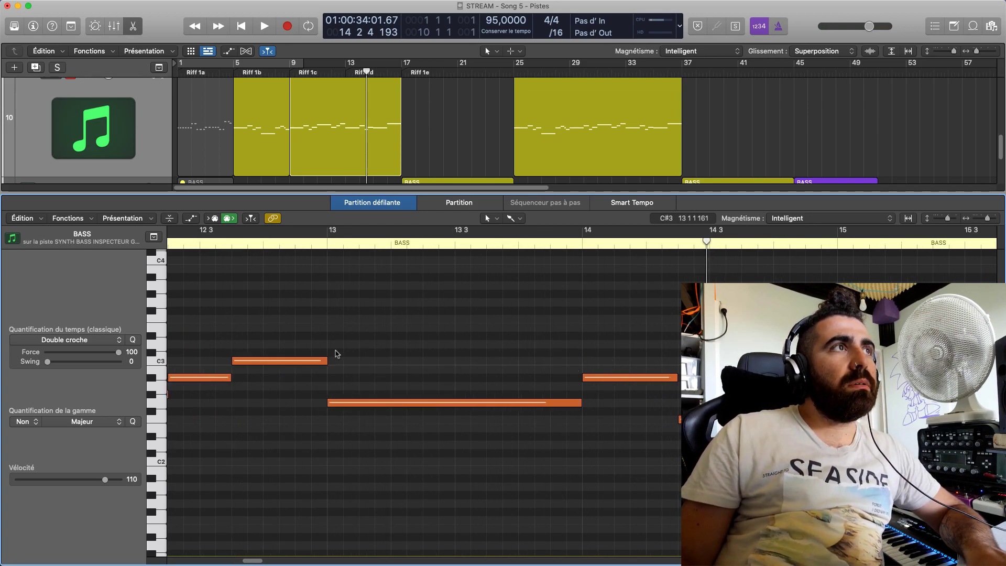
{"action": "left_click", "coordinate": [327, 362]}
{"action": "left_click", "coordinate": [362, 354]}
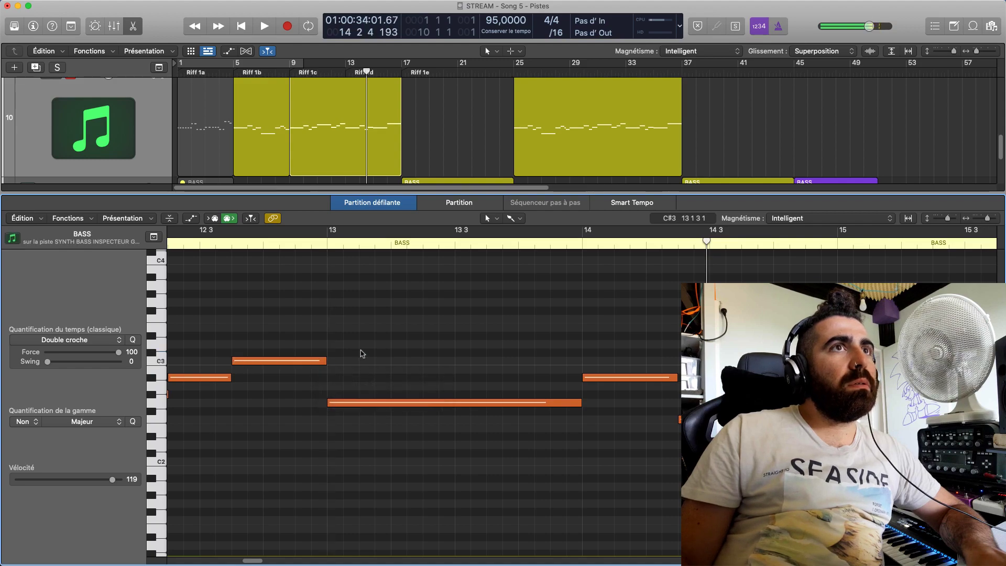
{"action": "key", "text": "space"}
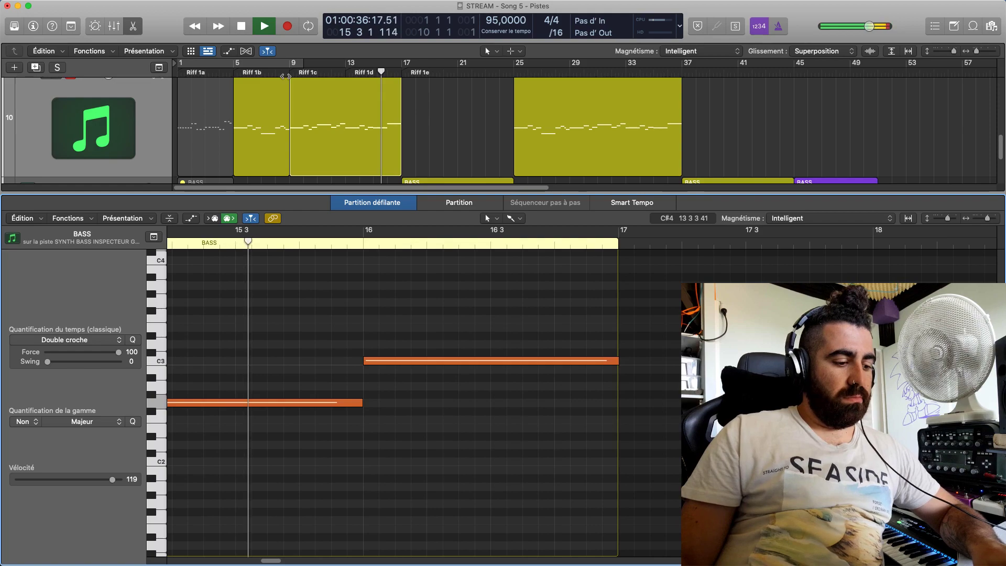
{"action": "key", "text": "e"}
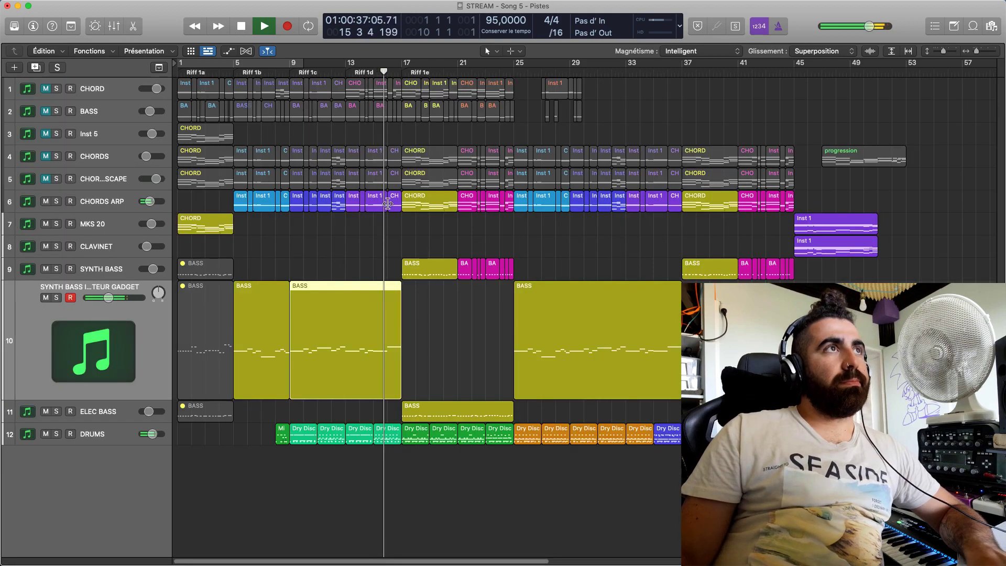
Set the ELEC BASS volume to -8.8 dB during playback, and slightly raise the track 9 SYNTH BASS volume while ELEC BASS is temporarily muted
{"action": "left_click", "coordinate": [110, 412]}
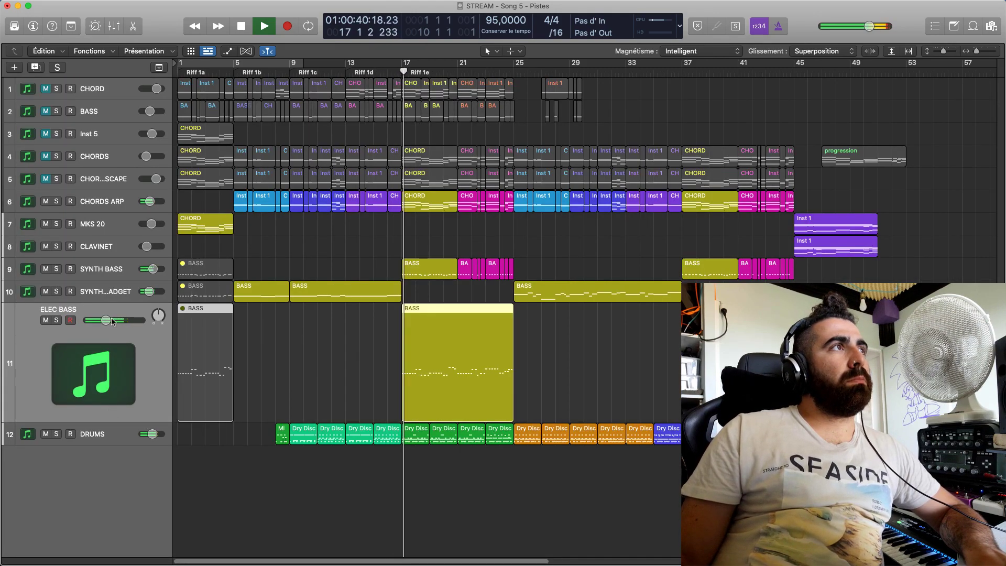
{"action": "mouse_move", "coordinate": [114, 320]}
{"action": "left_click_drag", "start_coordinate": [106, 320], "coordinate": [110, 320]}
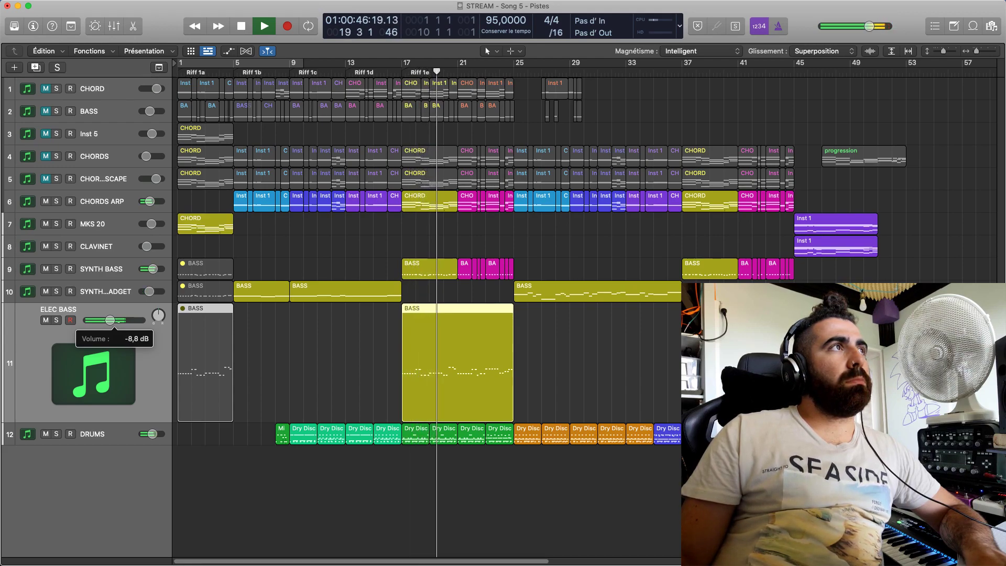
{"action": "left_click", "coordinate": [45, 320]}
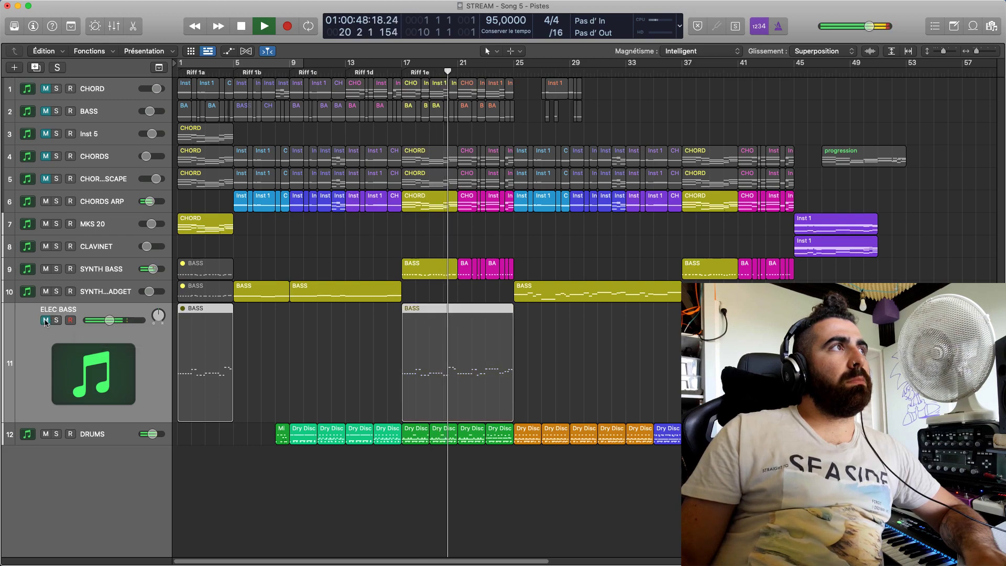
{"action": "left_click_drag", "start_coordinate": [154, 269], "coordinate": [155, 268]}
{"action": "left_click", "coordinate": [45, 321]}
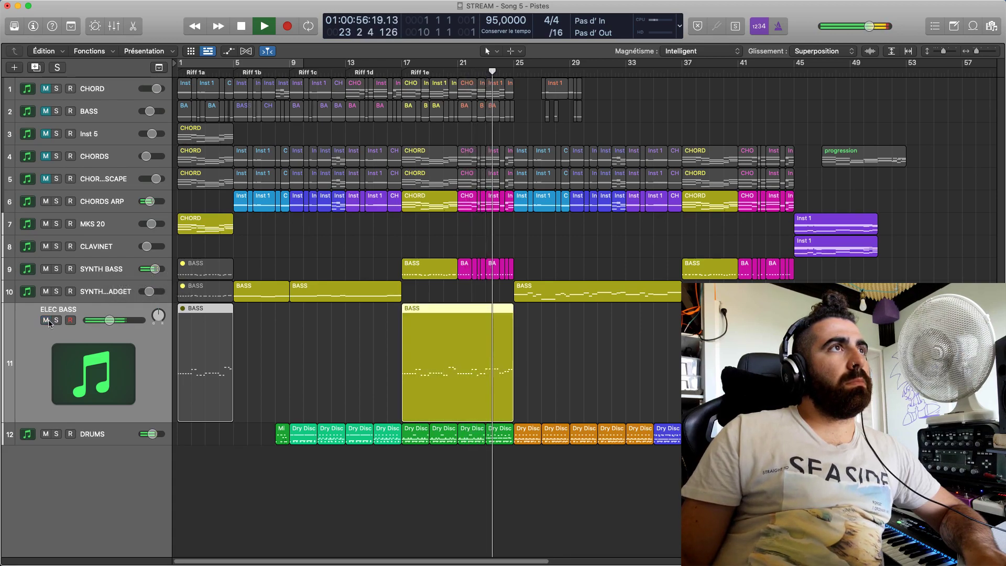
Replay from bar 17 with the track 9 SYNTH BASS temporarily muted and lower the ELEC BASS volume slightly
{"action": "left_click_drag", "start_coordinate": [115, 322], "coordinate": [111, 322]}
{"action": "left_click", "coordinate": [45, 269]}
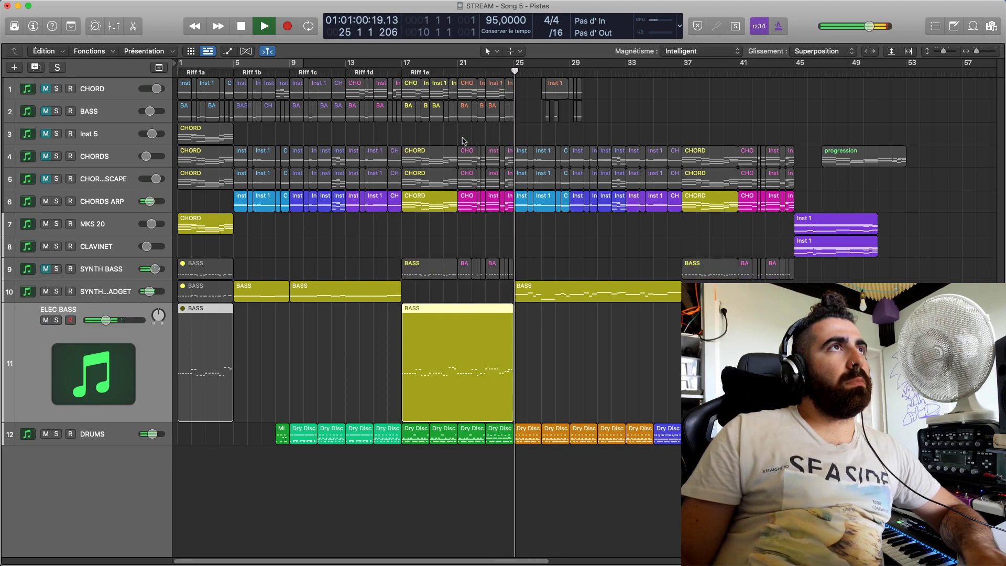
{"action": "key", "text": "alt+comma"}
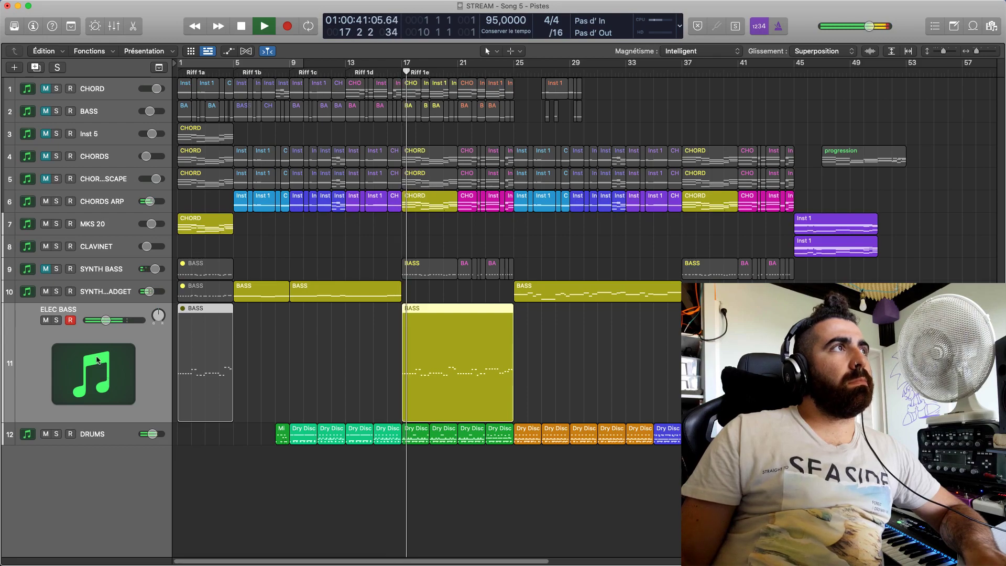
{"action": "left_click_drag", "start_coordinate": [105, 320], "coordinate": [104, 321]}
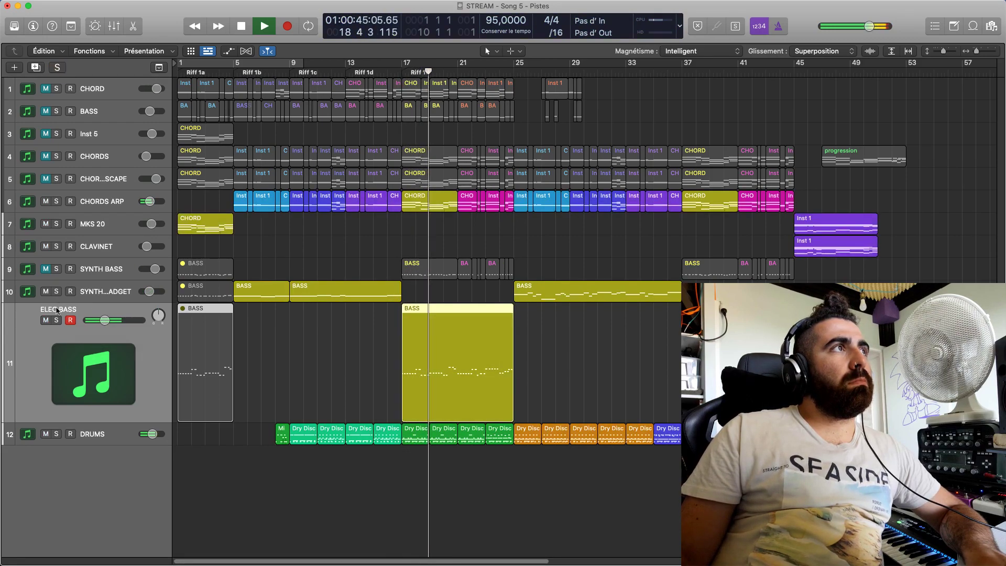
{"action": "left_click", "coordinate": [47, 269]}
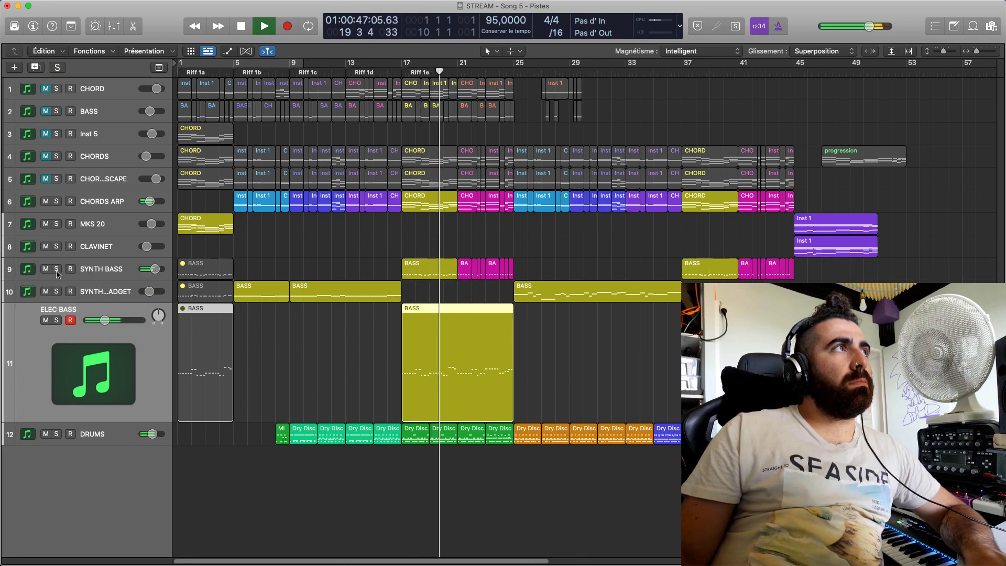
Deselect the ELEC BASS region and replay from the Riff 1b section, briefly toggling the ELEC BASS mute
{"action": "left_click", "coordinate": [339, 354]}
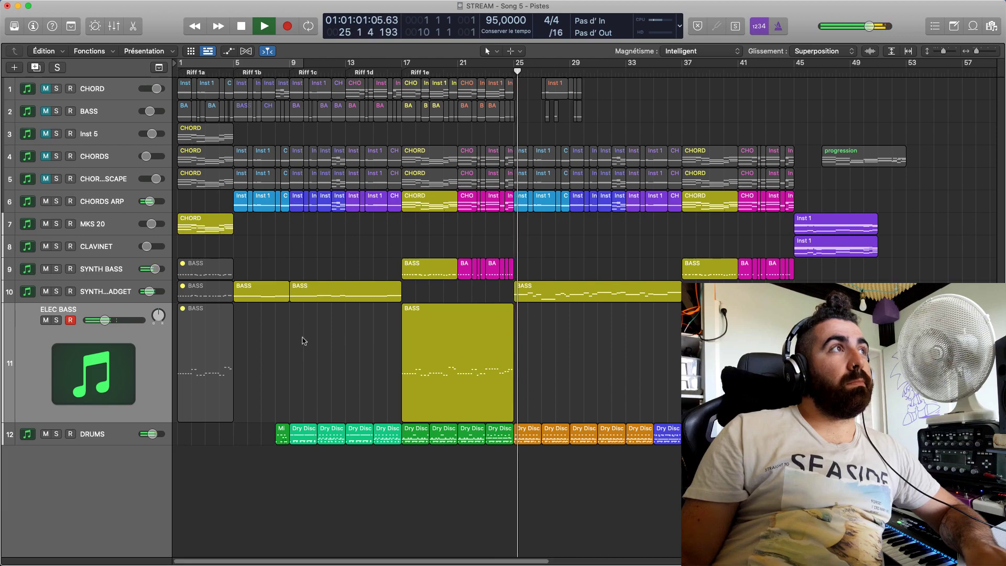
{"action": "key", "text": "space"}
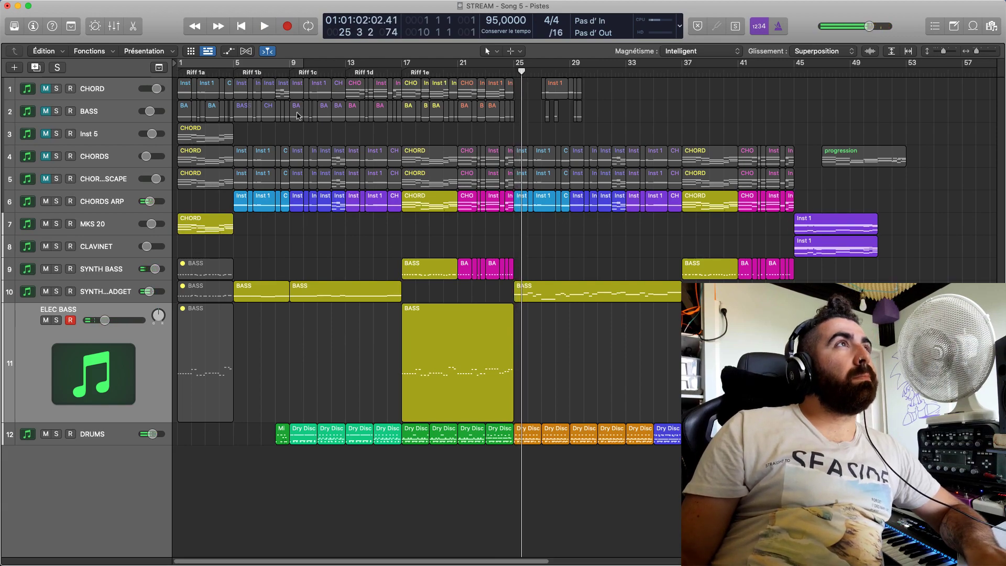
{"action": "left_click", "coordinate": [248, 67]}
{"action": "key", "text": "space"}
{"action": "left_click", "coordinate": [46, 320]}
{"action": "left_click", "coordinate": [46, 320]}
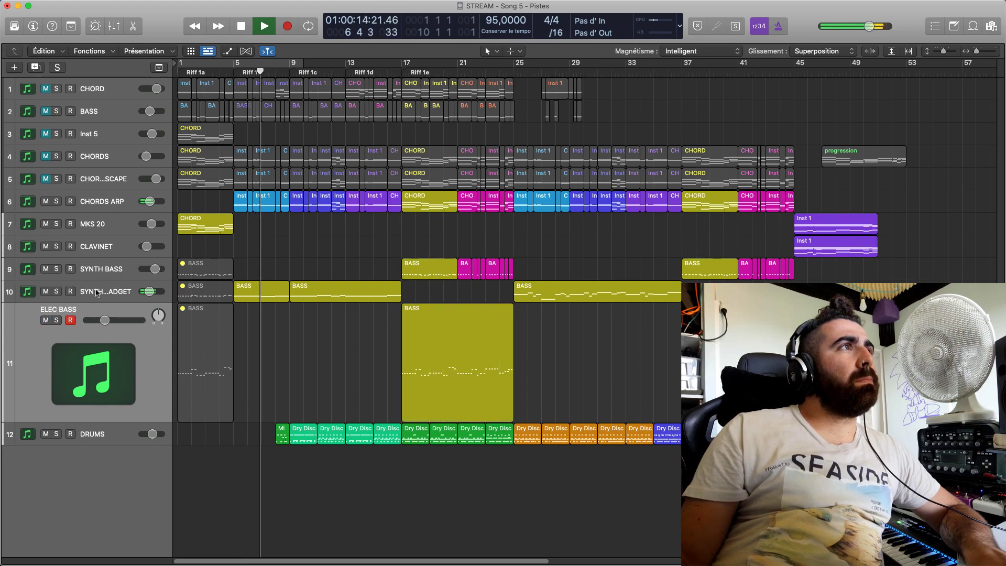
Play from bar 17 with only ELEC BASS and the track 9 SYNTH BASS soloed to compare their levels
{"action": "left_click", "coordinate": [56, 292]}
{"action": "left_click", "coordinate": [56, 320]}
{"action": "left_click", "coordinate": [403, 73]}
{"action": "left_click", "coordinate": [57, 292]}
{"action": "left_click", "coordinate": [56, 269]}
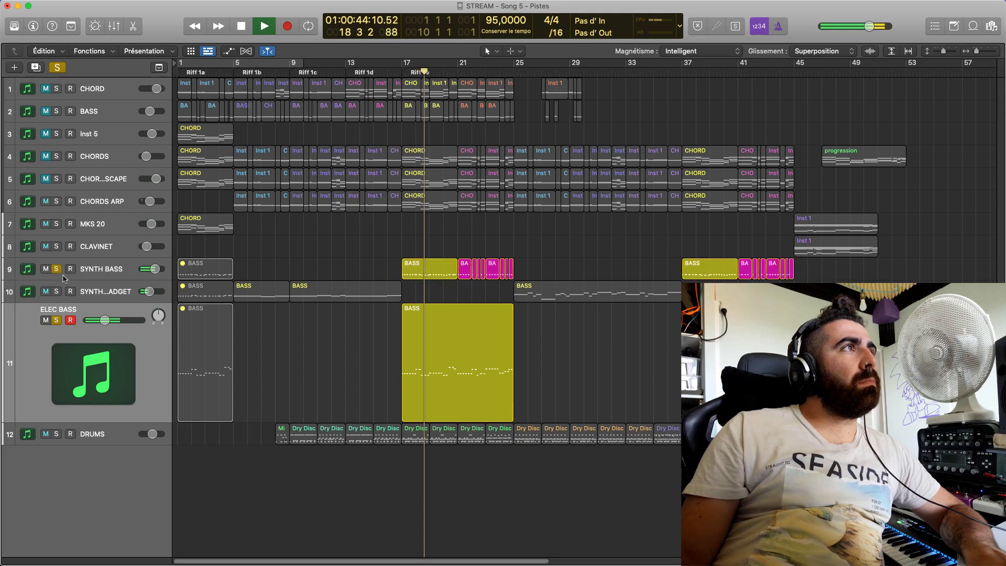
Lower the ELEC BASS volume strongly during playback and add CHORDS ARP to the soloed tracks
{"action": "left_click_drag", "start_coordinate": [105, 320], "coordinate": [87, 320]}
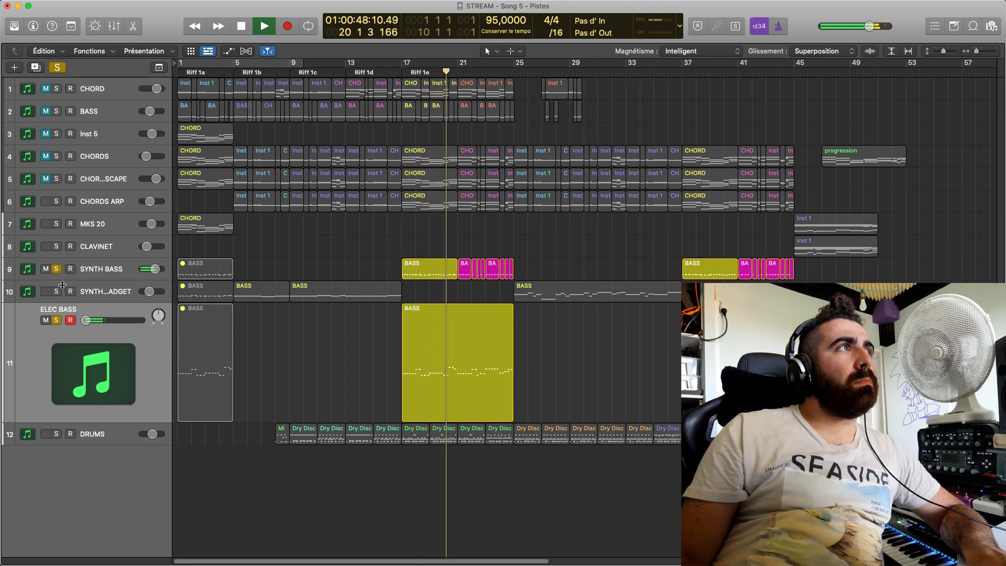
{"action": "left_click", "coordinate": [56, 269]}
{"action": "left_click", "coordinate": [57, 269]}
{"action": "left_click", "coordinate": [56, 247]}
{"action": "left_click", "coordinate": [61, 247]}
{"action": "left_click", "coordinate": [63, 201]}
{"action": "left_click", "coordinate": [56, 207]}
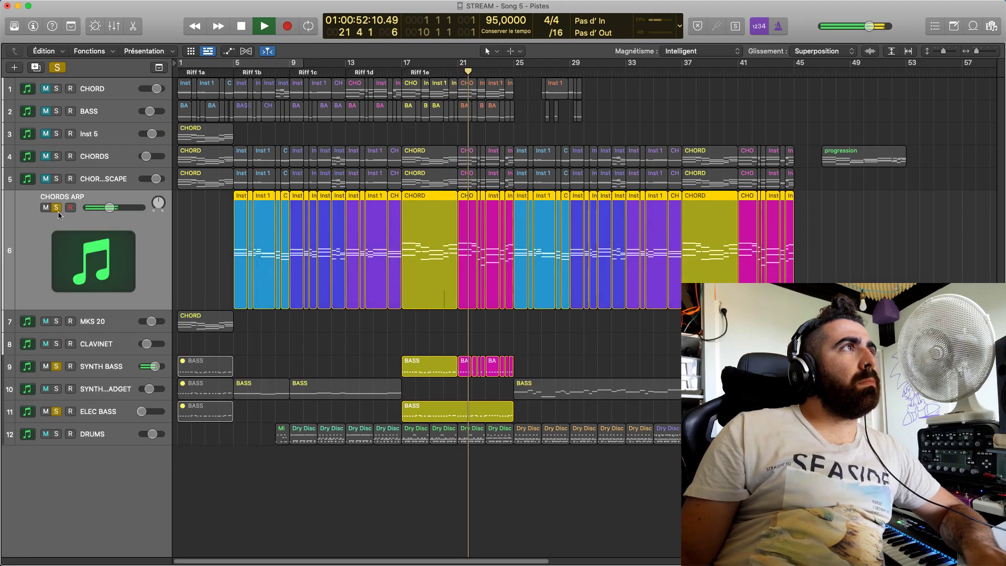
Fine-tune the track 9 SYNTH BASS volume in small amounts while looping bars 17 to 25
{"action": "left_click_drag", "start_coordinate": [154, 367], "coordinate": [154, 367]}
{"action": "key", "text": "space"}
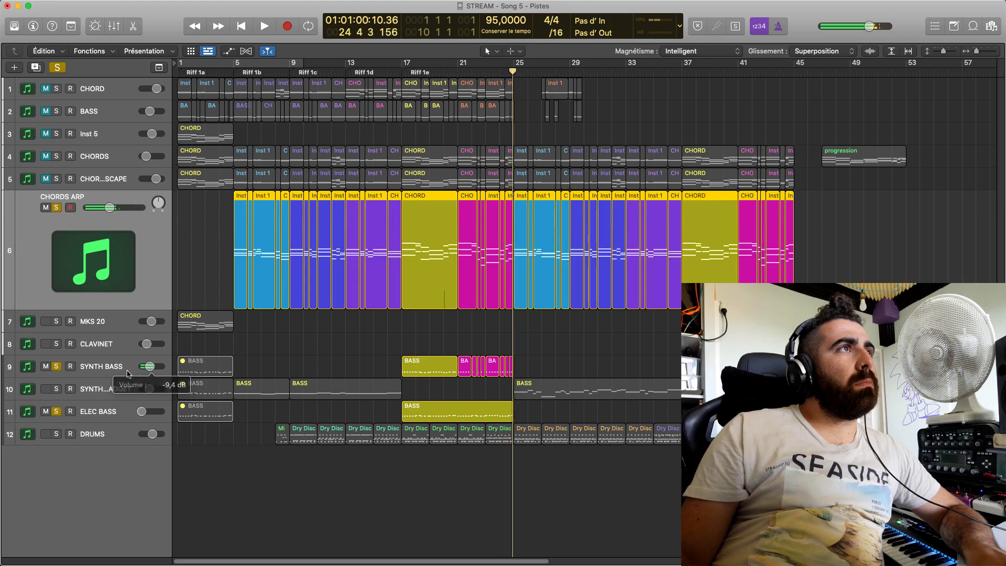
{"action": "left_click_drag", "start_coordinate": [404, 65], "coordinate": [518, 75]}
{"action": "key", "text": "space"}
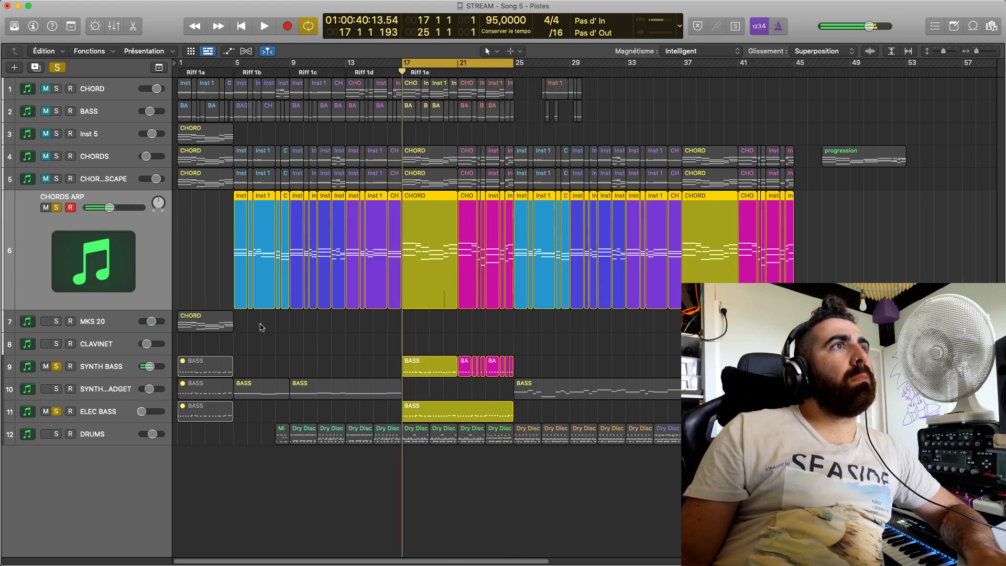
{"action": "left_click_drag", "start_coordinate": [150, 366], "coordinate": [152, 367]}
{"action": "left_click_drag", "start_coordinate": [152, 367], "coordinate": [152, 366]}
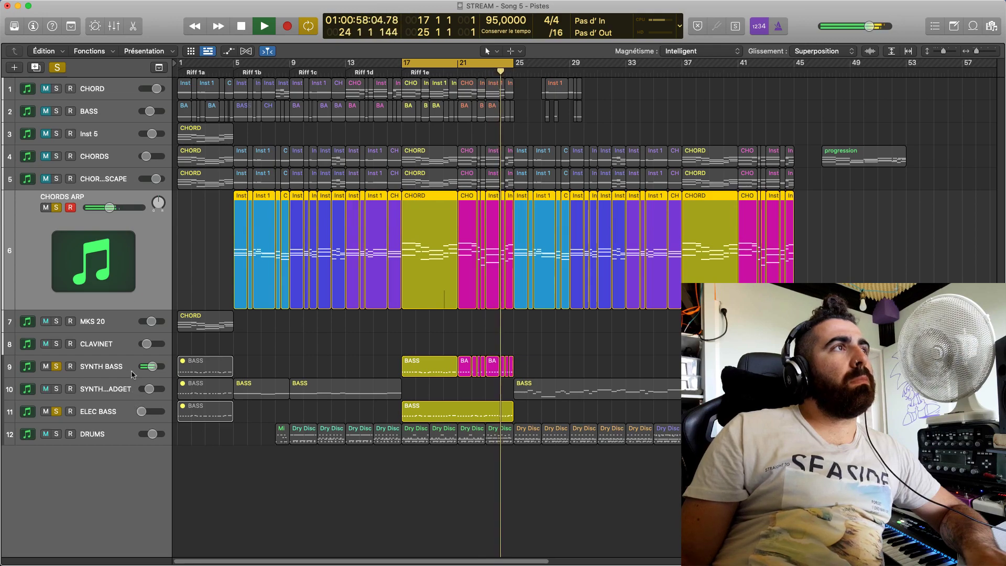
{"action": "left_click_drag", "start_coordinate": [152, 367], "coordinate": [153, 366]}
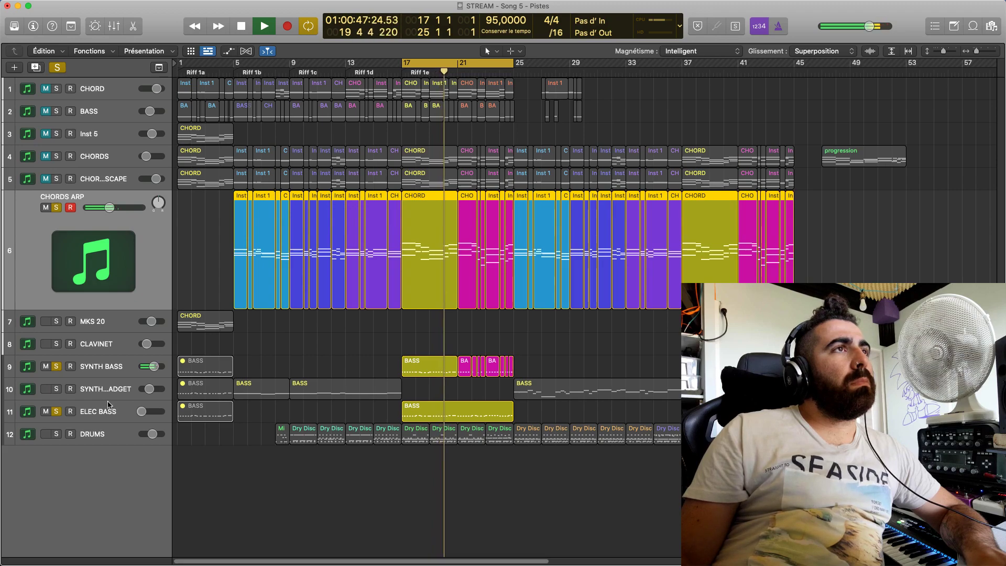
Raise the ELEC BASS volume during looped playback and add DRUMS to the soloed tracks, then stop
{"action": "left_click", "coordinate": [57, 411]}
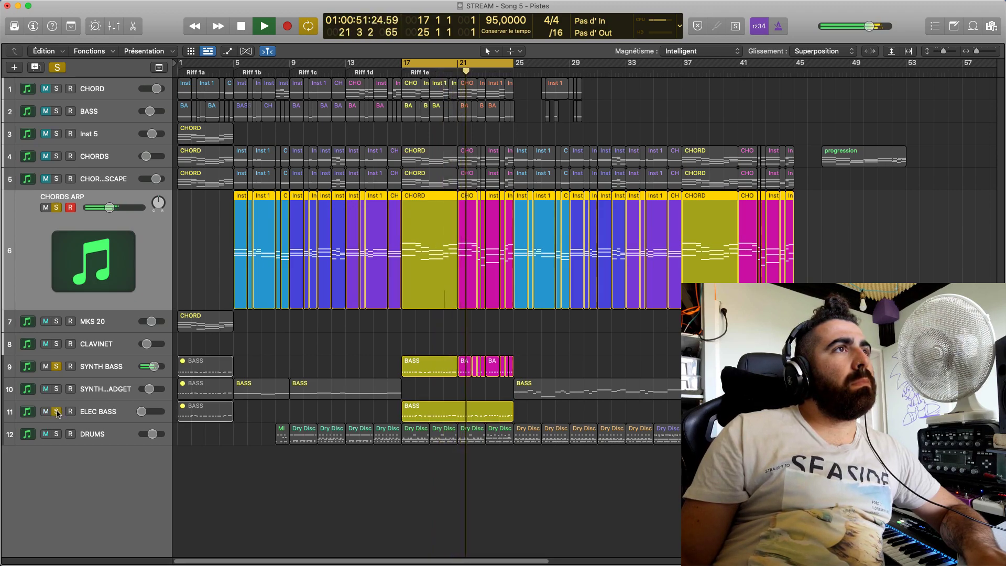
{"action": "left_click_drag", "start_coordinate": [141, 411], "coordinate": [148, 411]}
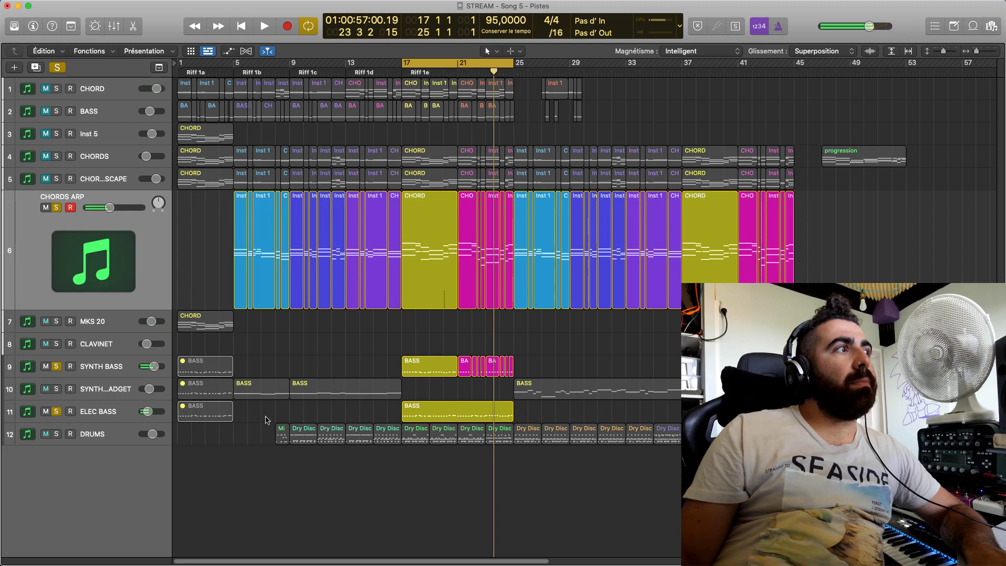
{"action": "key", "text": "space"}
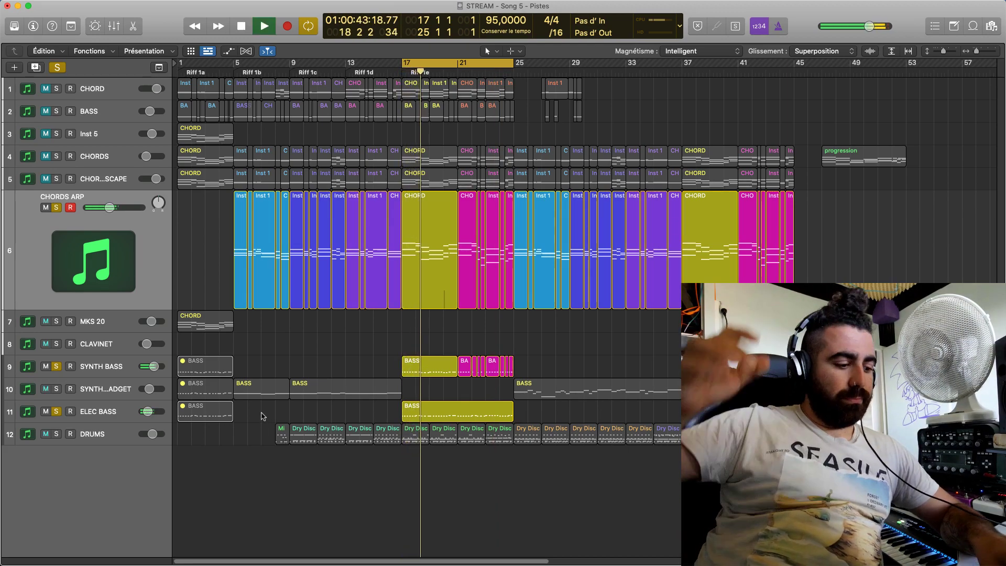
{"action": "mouse_move", "coordinate": [335, 564]}
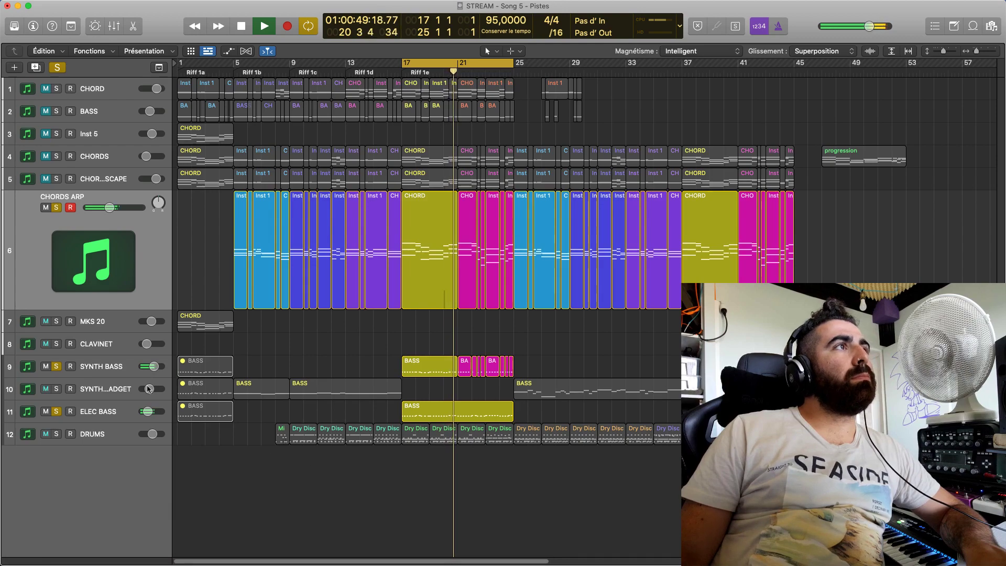
{"action": "left_click", "coordinate": [57, 434]}
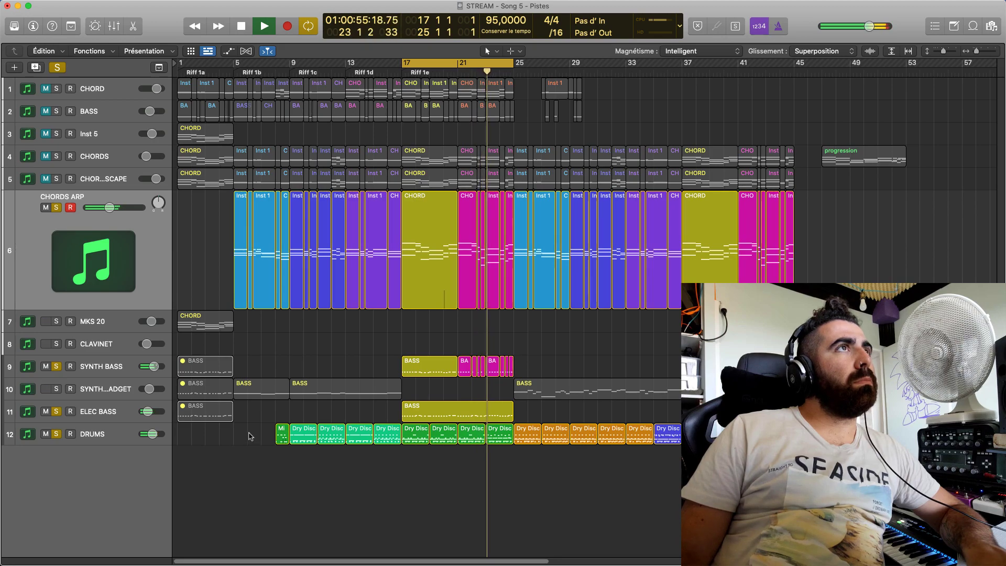
{"action": "key", "text": "space"}
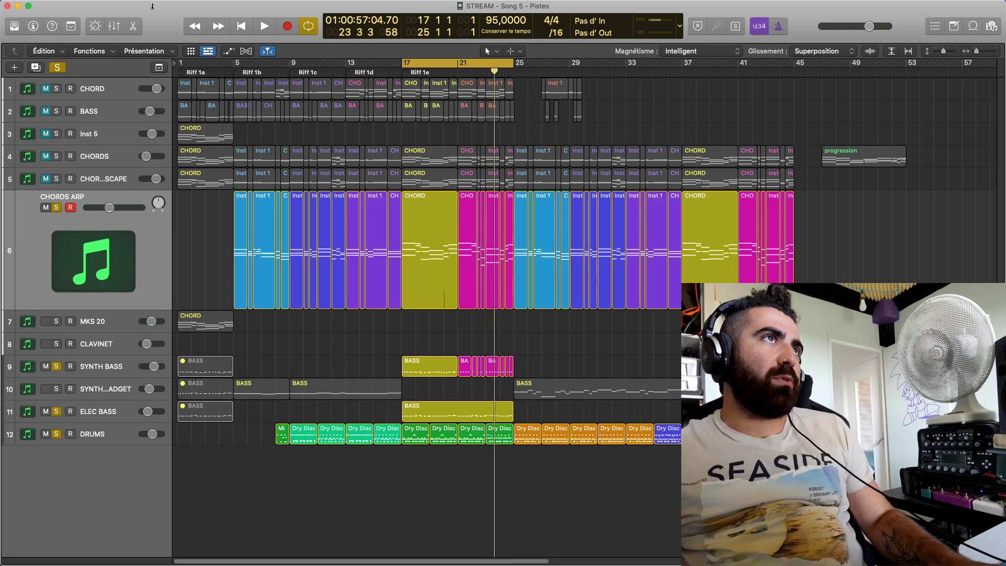
Turn off cycle mode, return to the song start and unsolo SYNTH BASS, ELEC BASS, DRUMS and CHORDS ARP
{"action": "key", "text": "c"}
{"action": "key", "text": "Return"}
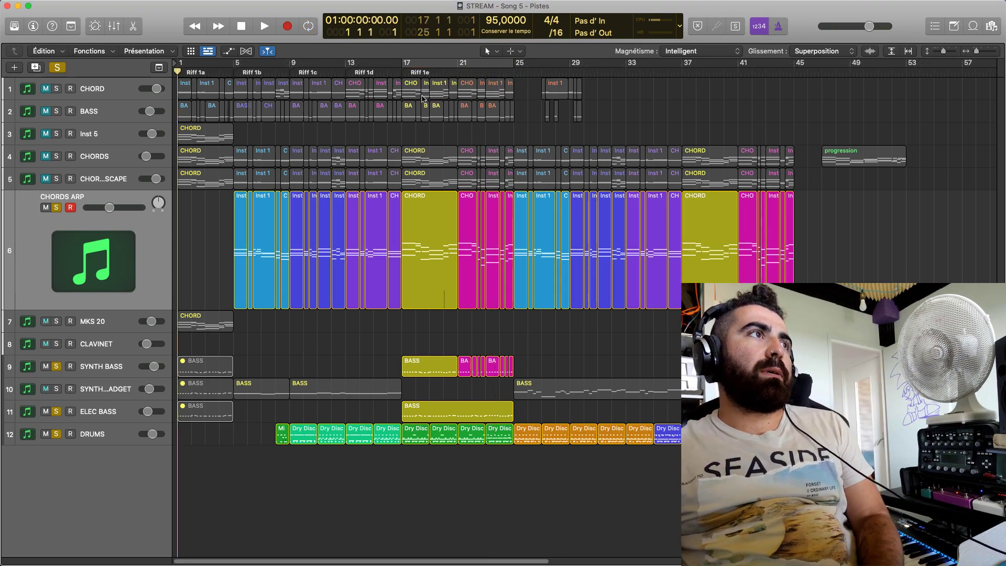
{"action": "key", "text": "space"}
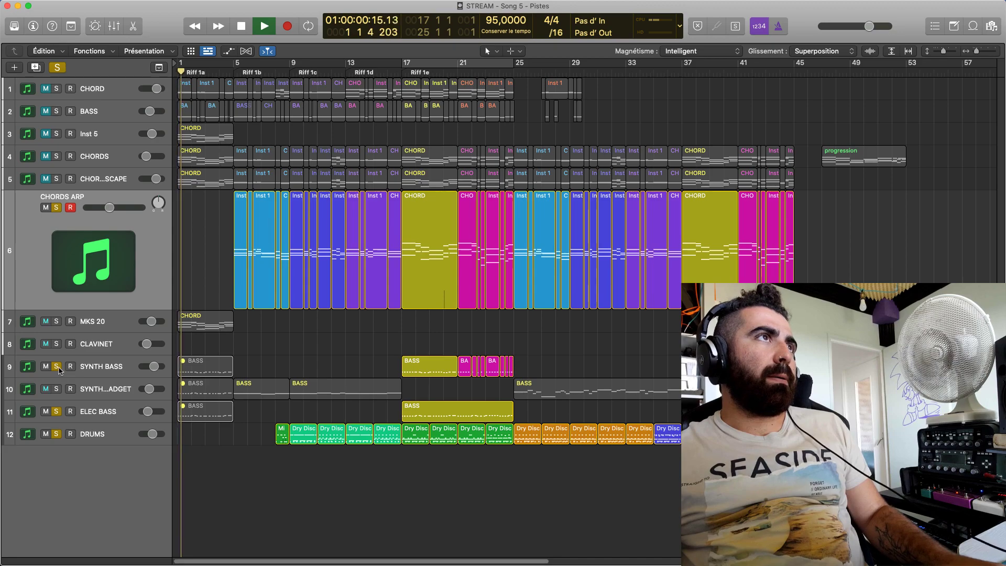
{"action": "left_click", "coordinate": [57, 367]}
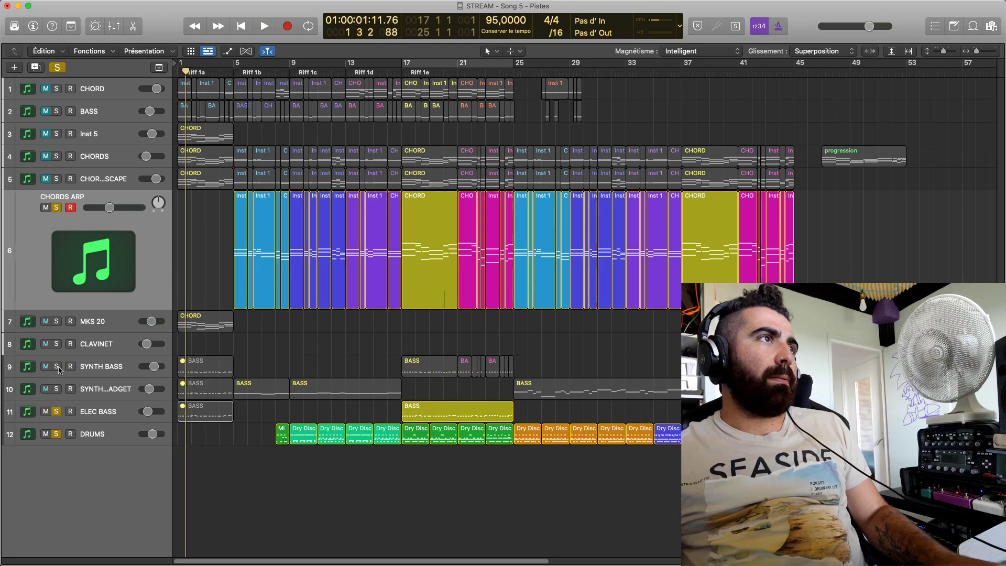
{"action": "left_click", "coordinate": [57, 412]}
{"action": "left_click", "coordinate": [56, 434]}
{"action": "left_click", "coordinate": [57, 208]}
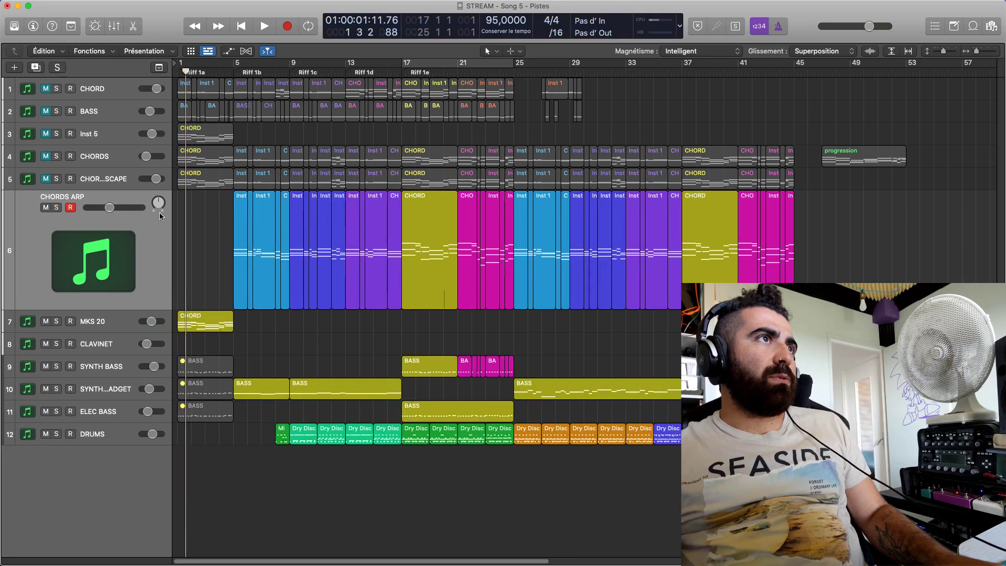
Play the song from the intro and slightly raise the MKS 20 volume
{"action": "key", "text": "space"}
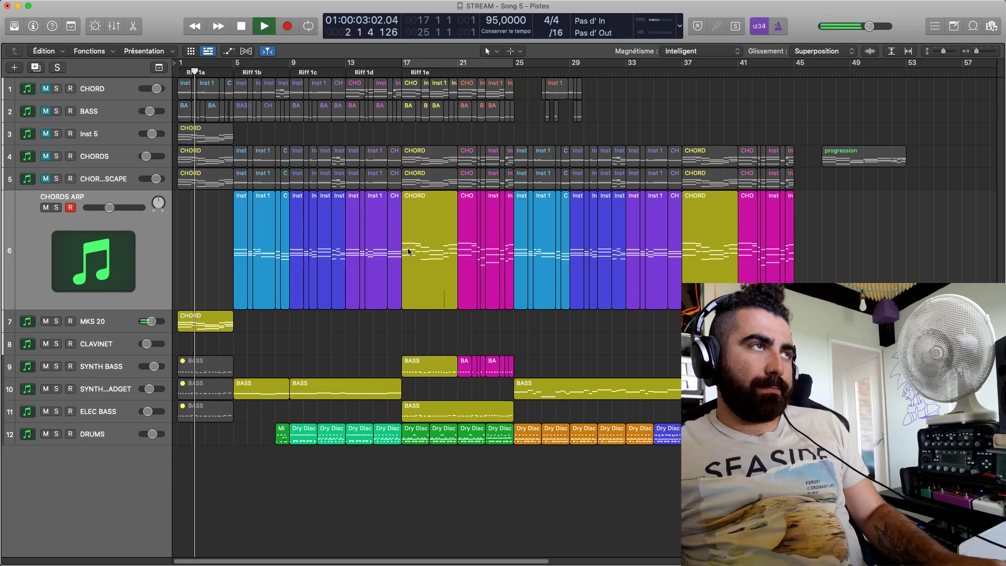
{"action": "key", "text": "x"}
{"action": "key", "text": "x"}
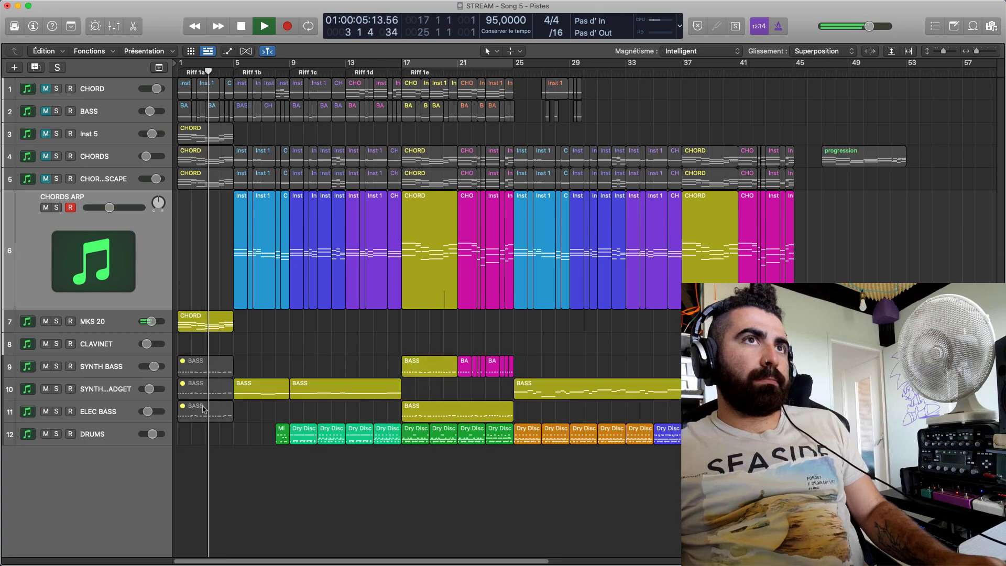
{"action": "left_click", "coordinate": [117, 322]}
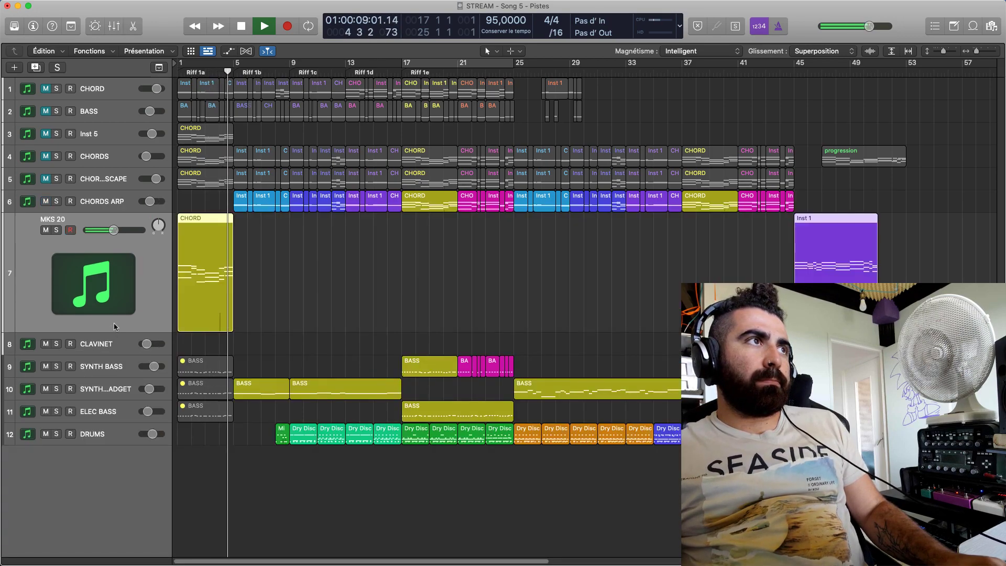
{"action": "left_click_drag", "start_coordinate": [116, 233], "coordinate": [122, 230]}
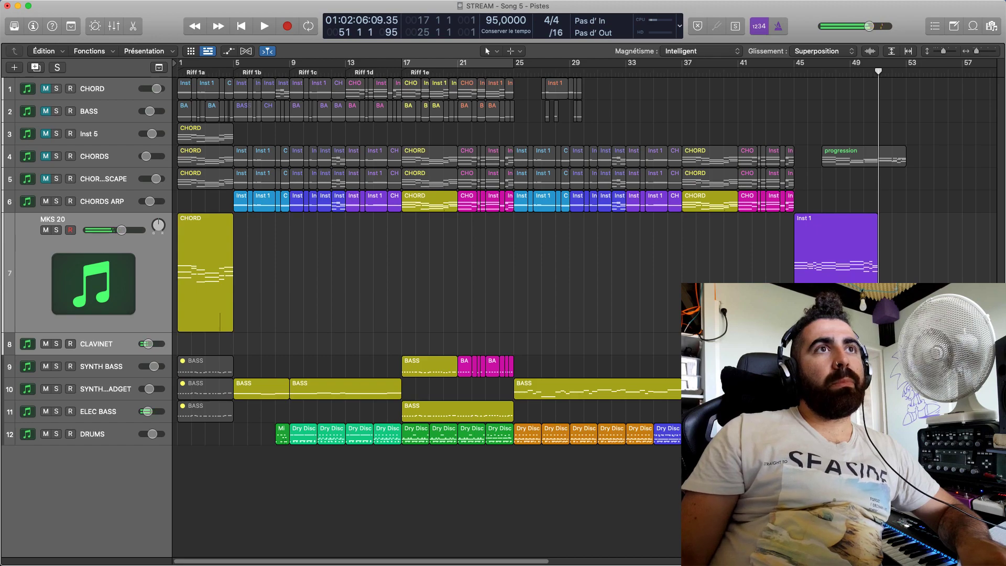
Transpose all notes of the ELEC BASS region at bar 45 down one octave, check them in playback and close the piano roll
{"action": "left_click", "coordinate": [115, 388]}
{"action": "left_click", "coordinate": [94, 272]}
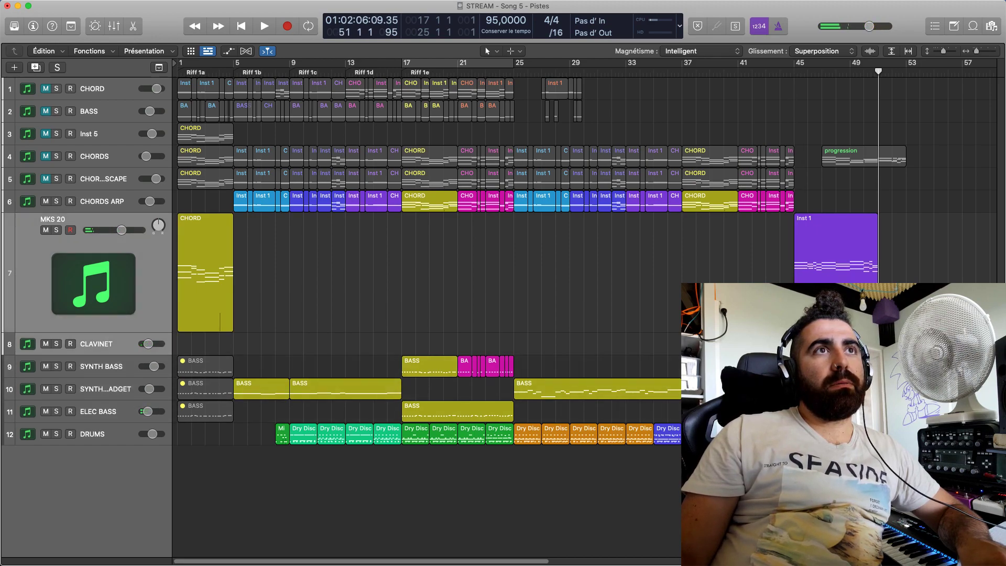
{"action": "key", "text": "space"}
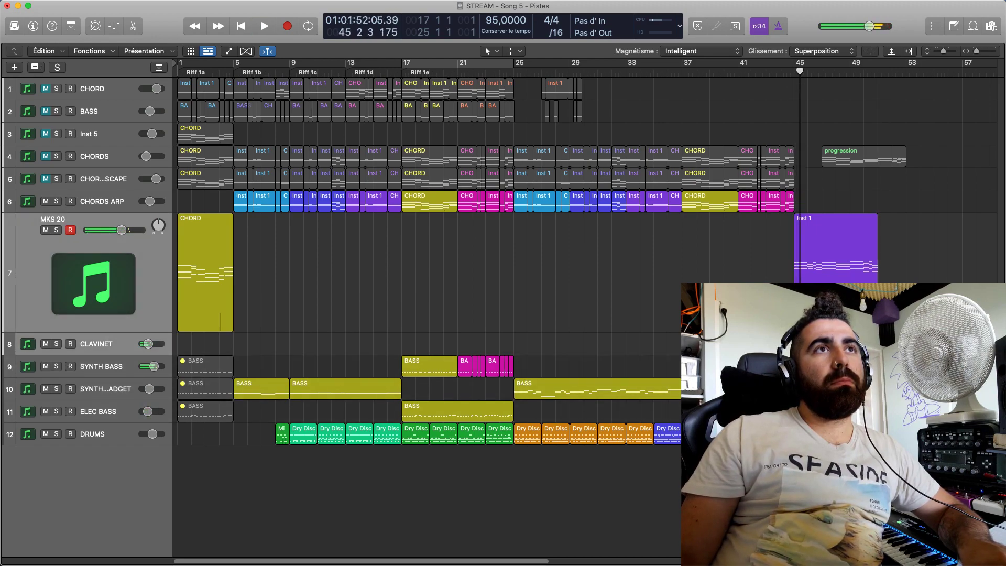
{"action": "left_click", "coordinate": [105, 411]}
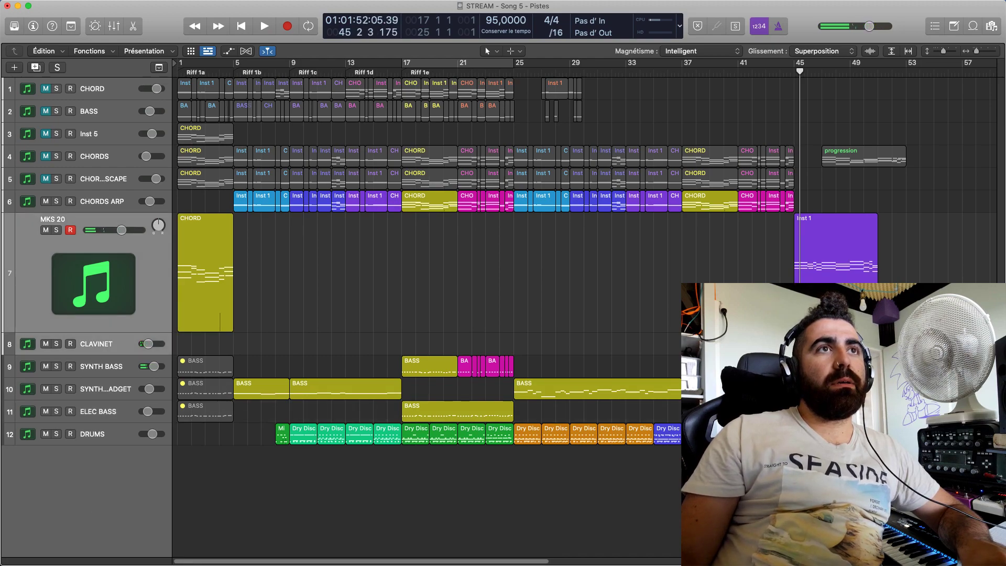
{"action": "key", "text": "e"}
{"action": "key", "text": "super+a"}
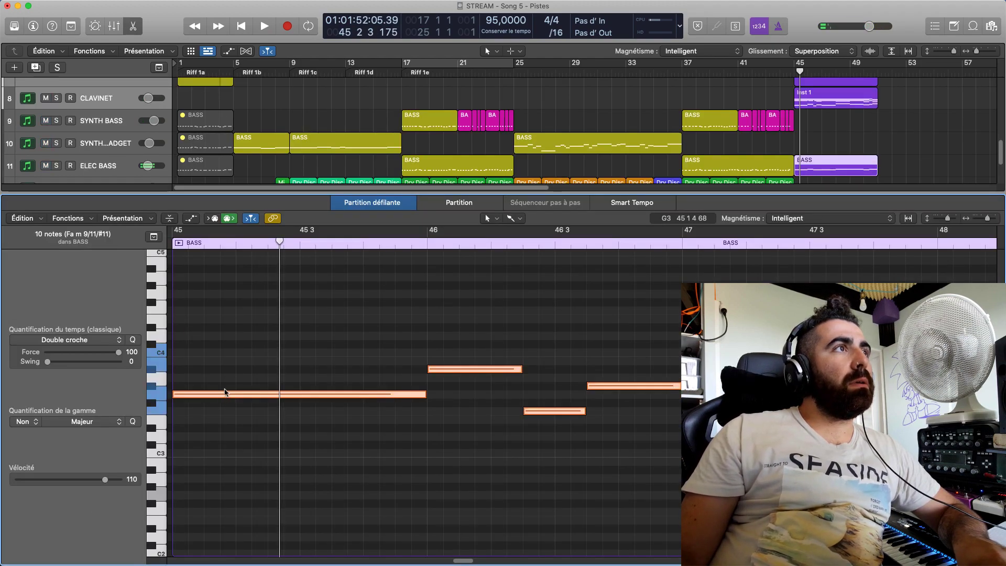
{"action": "left_click_drag", "start_coordinate": [224, 395], "coordinate": [227, 494]}
{"action": "key", "text": "space"}
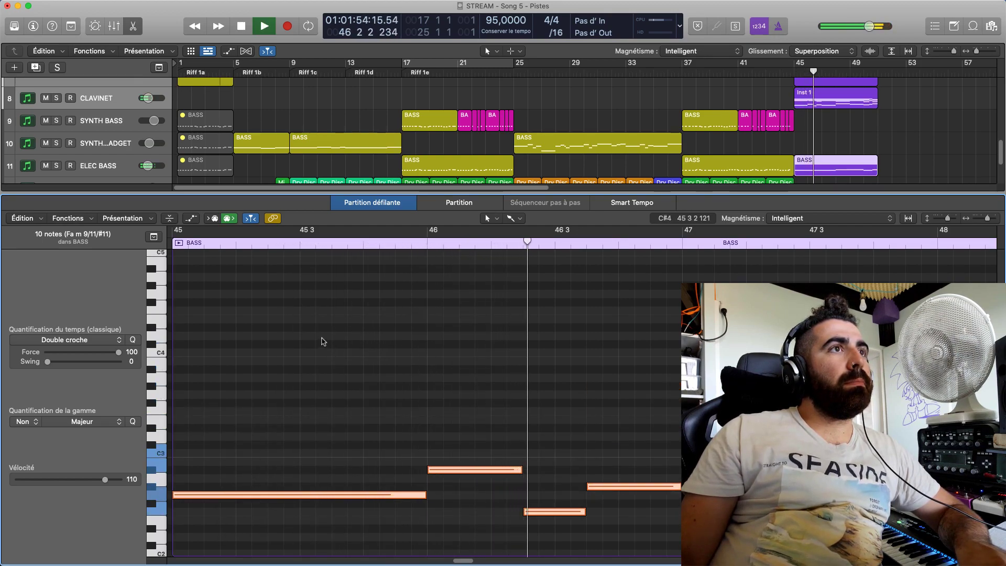
{"action": "key", "text": "e"}
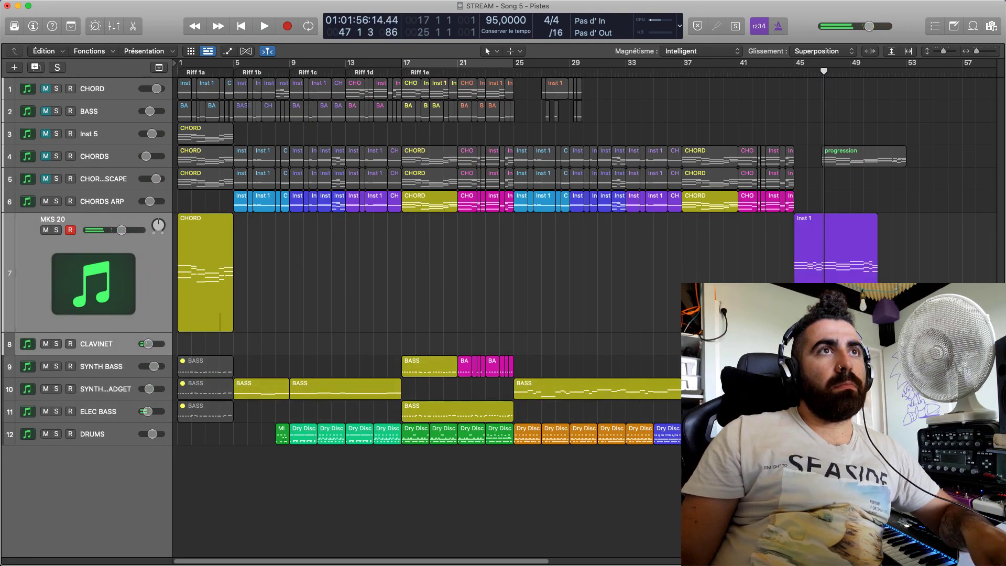
Move all notes of the track 9 SYNTH BASS region at bar 45 down in pitch, listen and close the piano roll
{"action": "key", "text": "space"}
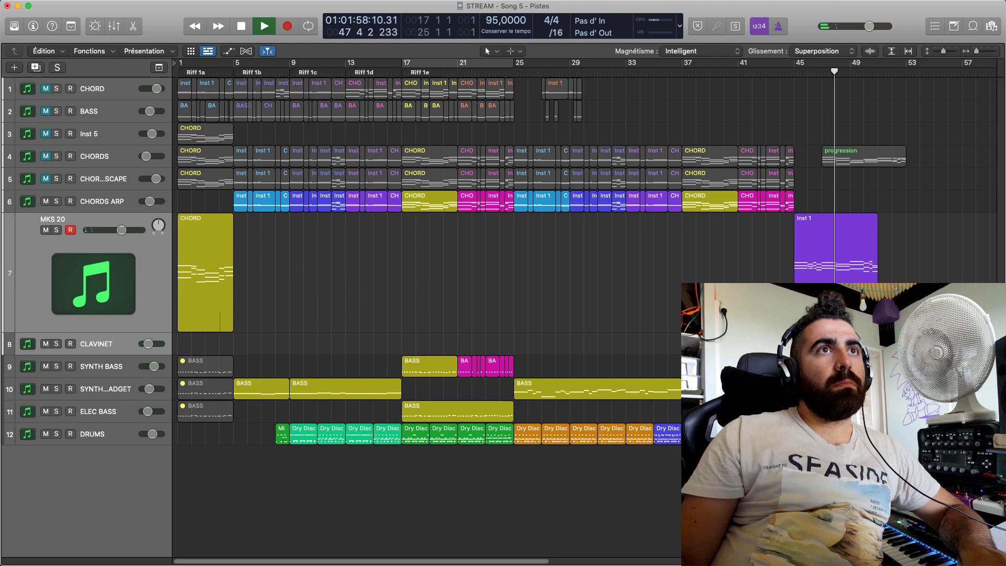
{"action": "key", "text": "e"}
{"action": "key", "text": "space"}
{"action": "left_click_drag", "start_coordinate": [276, 352], "coordinate": [285, 496]}
{"action": "key", "text": "space"}
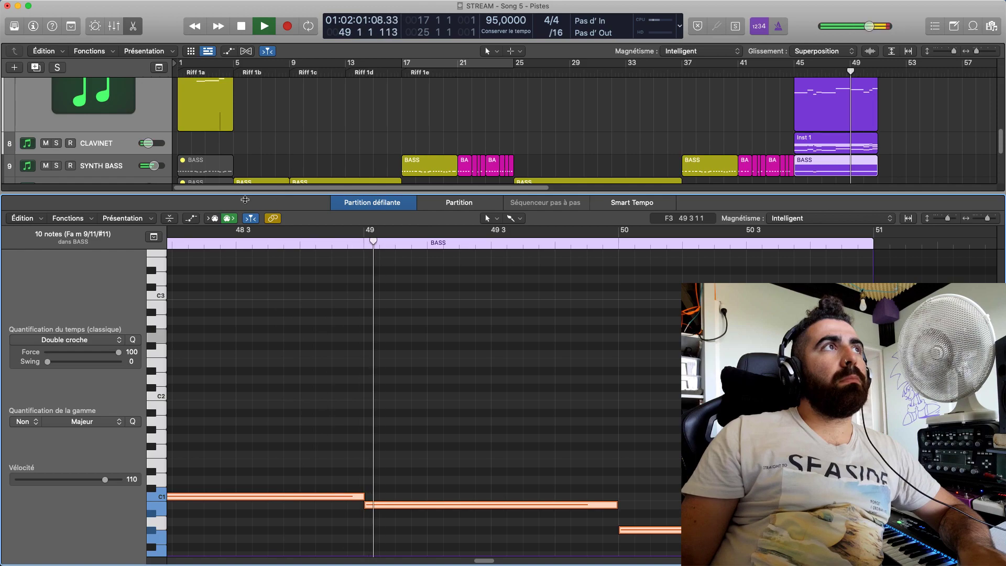
{"action": "key", "text": "e"}
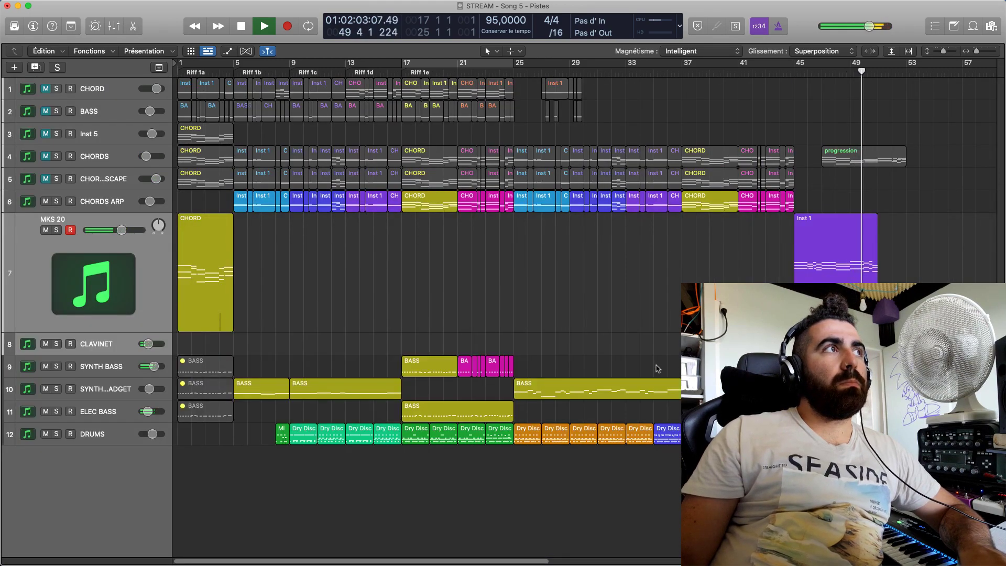
Replay from bar 45 with ELEC BASS muted and the track 9 SYNTH BASS soloed
{"action": "left_click", "coordinate": [46, 412]}
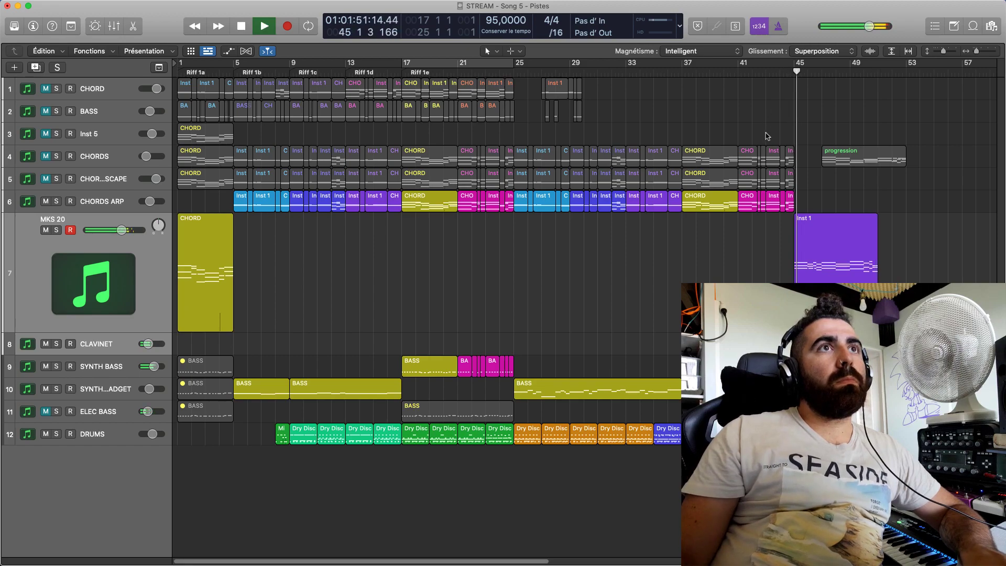
{"action": "left_click", "coordinate": [84, 368]}
{"action": "left_click", "coordinate": [57, 276]}
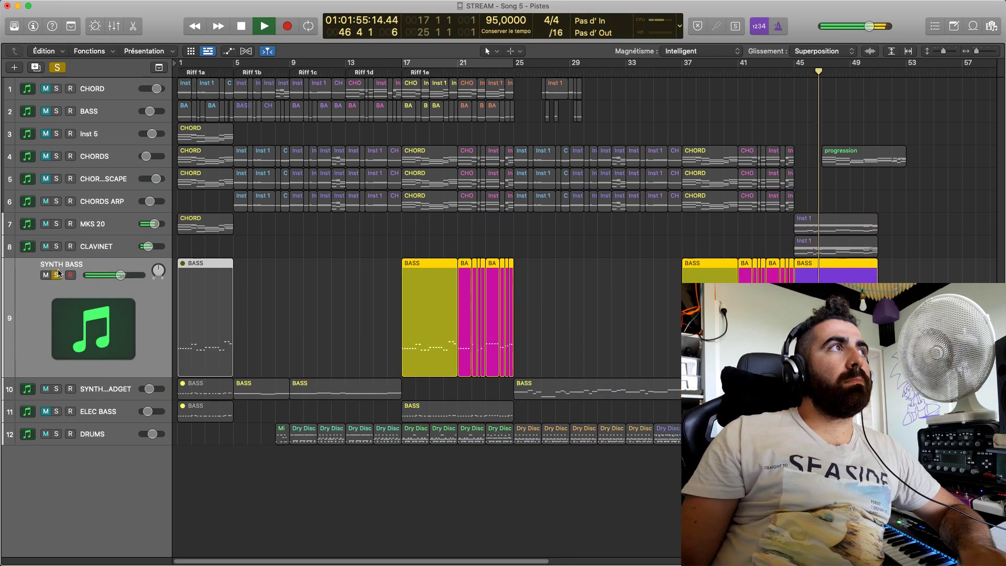
Turn off solo on the track 9 SYNTH BASS and unmute ELEC BASS while the outro plays
{"action": "left_click", "coordinate": [57, 275]}
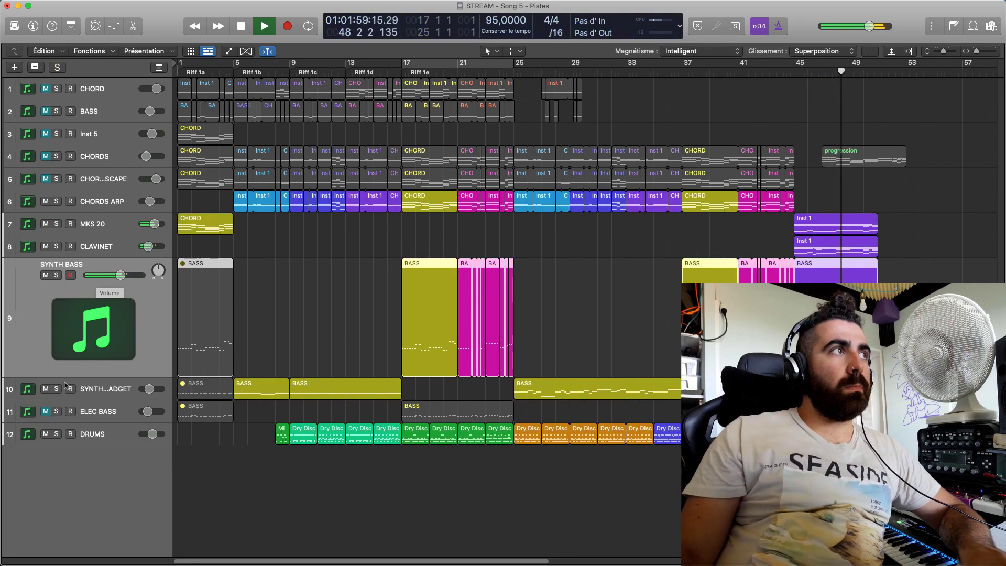
{"action": "left_click", "coordinate": [46, 411]}
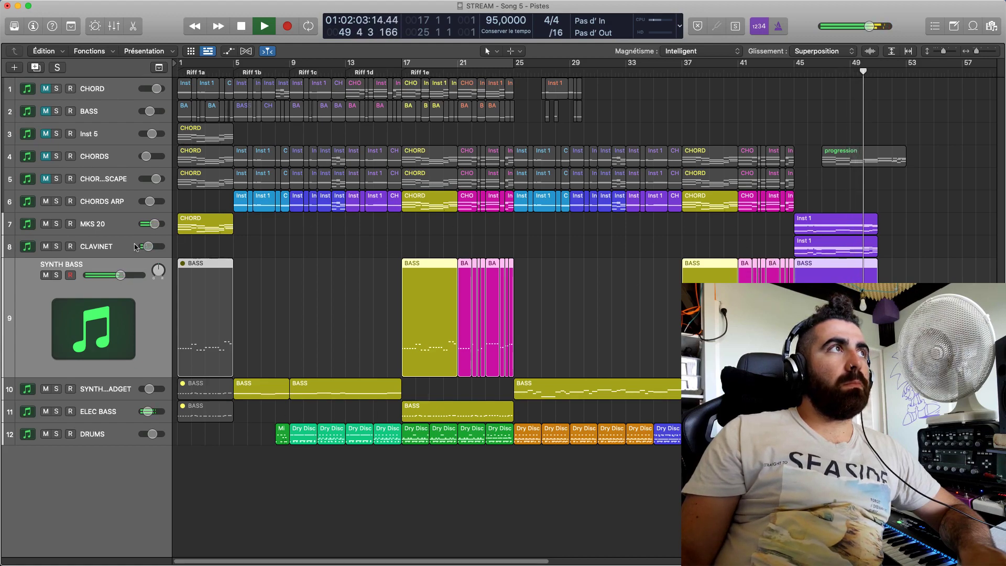
Compare the outro with CLAVINET muted and unmuted, and lower the CLAVINET volume to about -24 dB
{"action": "left_click", "coordinate": [46, 247]}
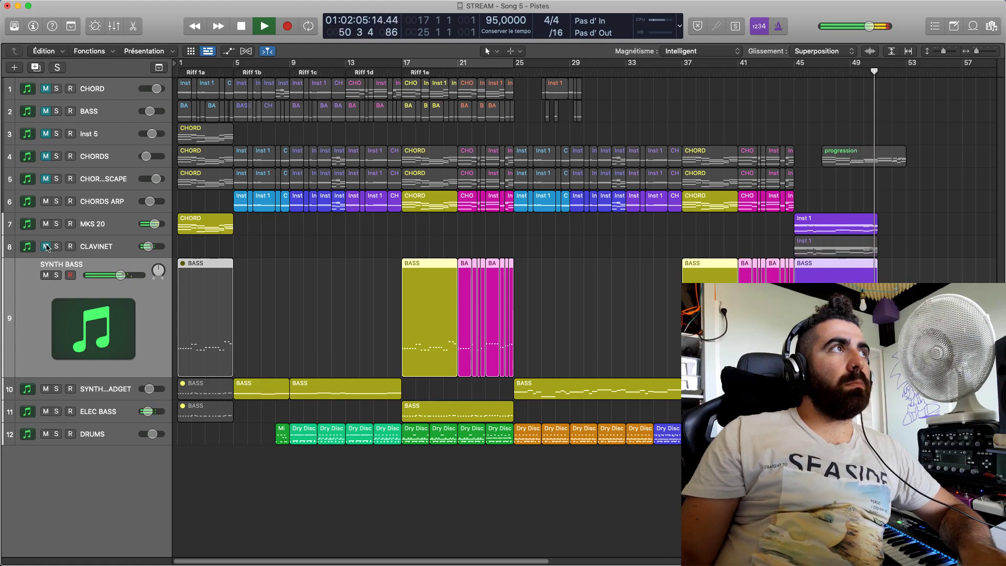
{"action": "left_click", "coordinate": [46, 246]}
{"action": "left_click", "coordinate": [122, 244]}
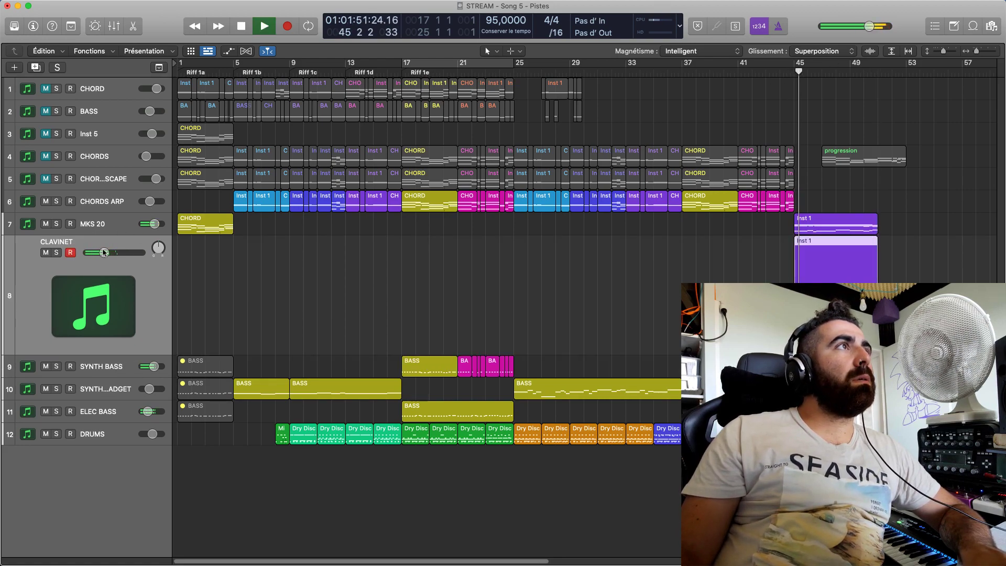
{"action": "left_click_drag", "start_coordinate": [103, 252], "coordinate": [101, 252]}
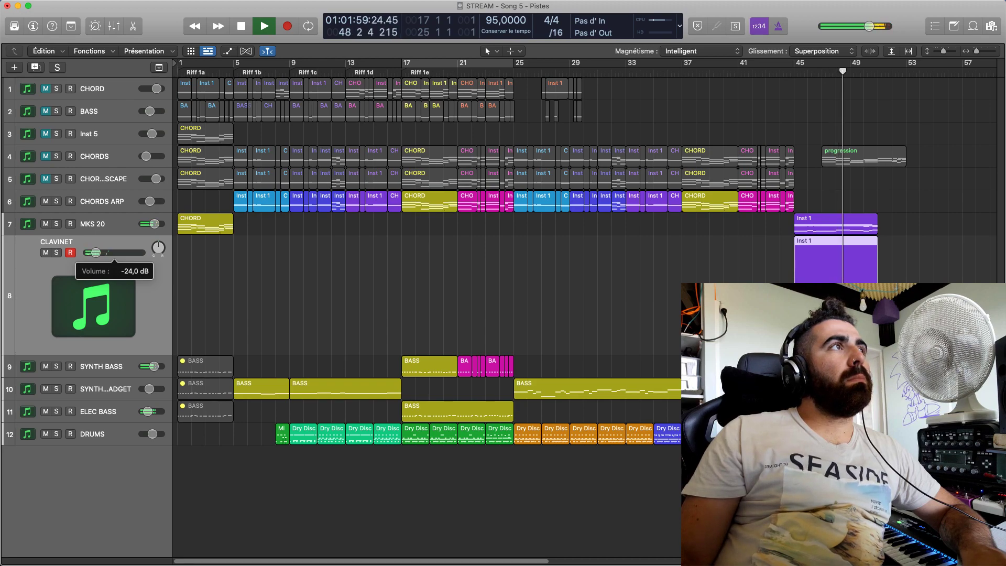
{"action": "left_click_drag", "start_coordinate": [96, 252], "coordinate": [95, 252]}
{"action": "key", "text": "space"}
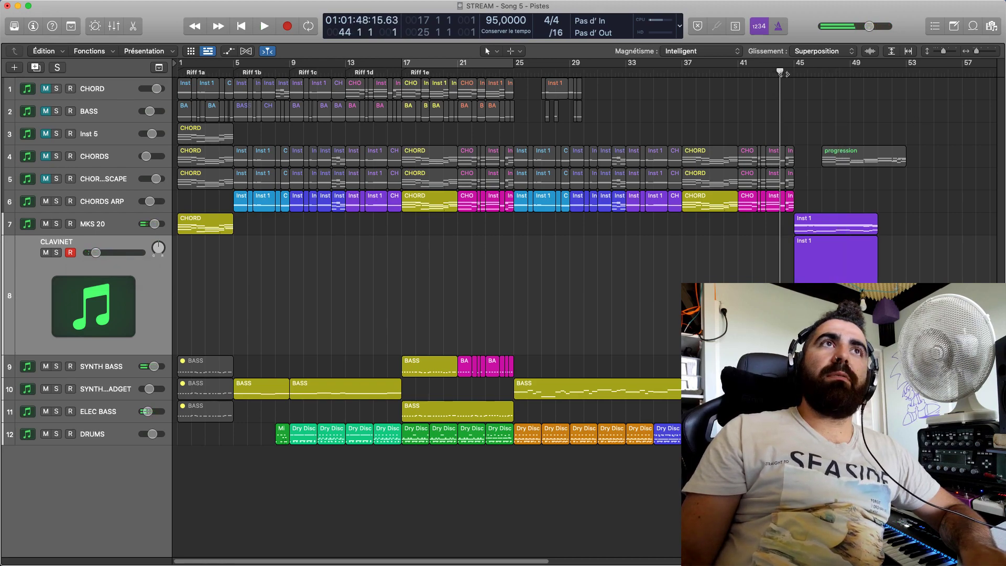
Play the transition into the outro from bar 44 and review the layered outro regions from bar 45
{"action": "key", "text": "space"}
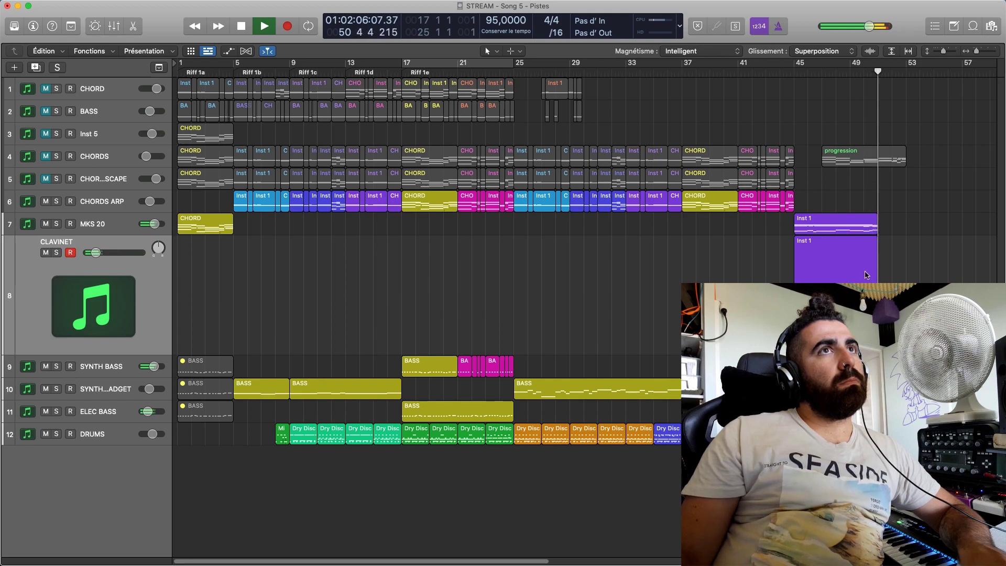
{"action": "left_click_drag", "start_coordinate": [850, 207], "coordinate": [852, 294]}
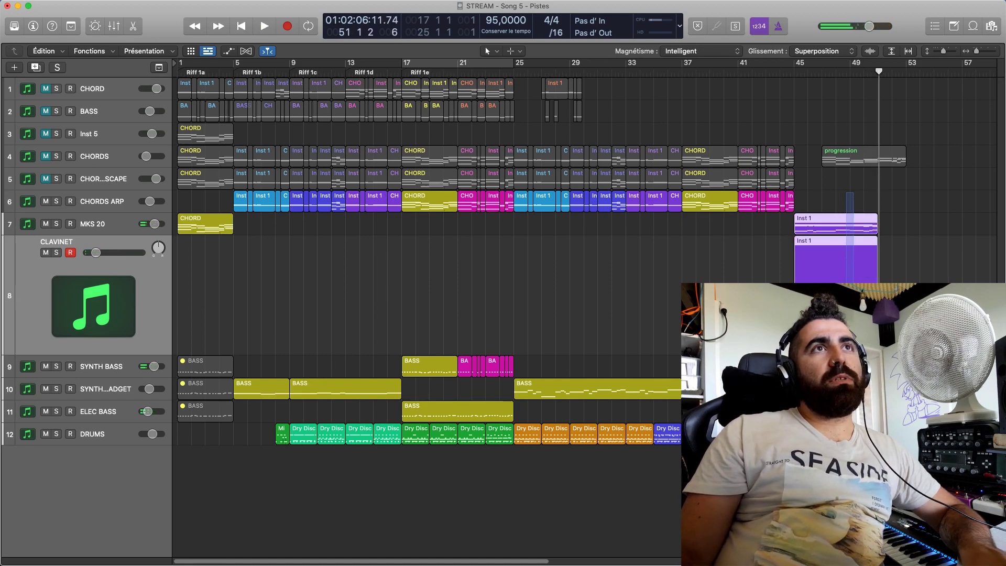
{"action": "left_click_drag", "start_coordinate": [870, 235], "coordinate": [878, 293]}
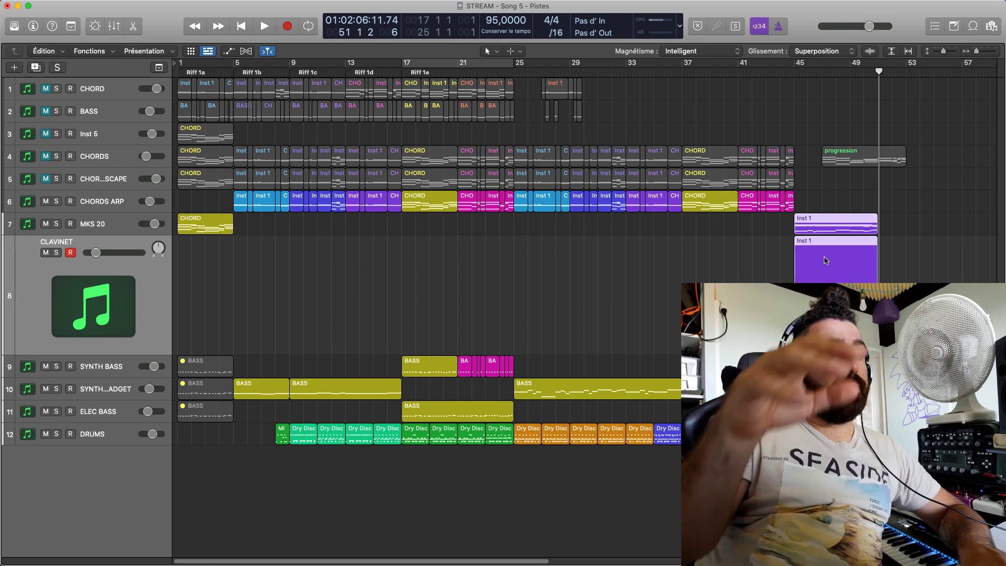
{"action": "left_click", "coordinate": [900, 254]}
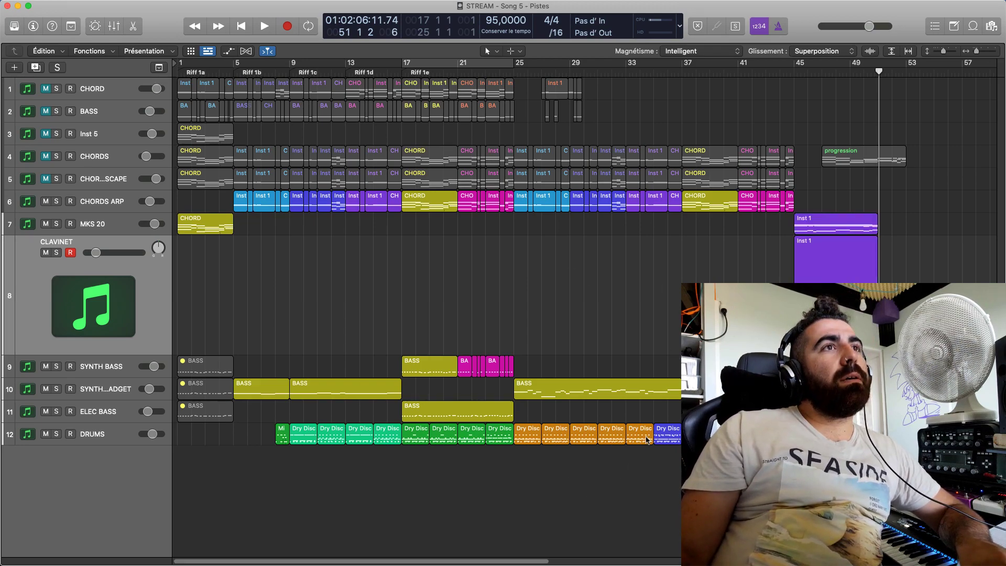
Swap the orange DRUMS region at bar 33 with the blue one at bar 35 and listen from just before bar 33
{"action": "left_click_drag", "start_coordinate": [641, 440], "coordinate": [655, 423]}
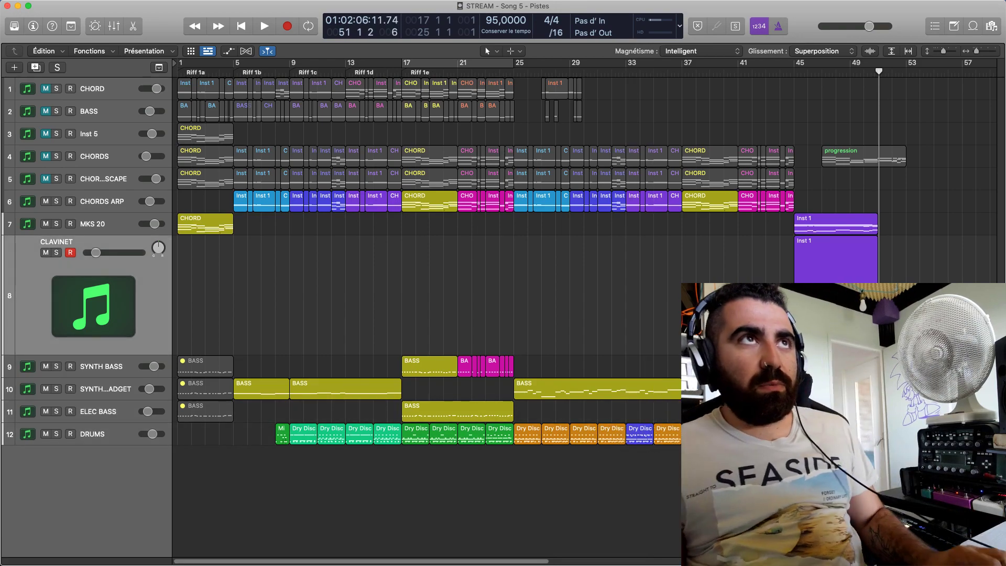
{"action": "left_click", "coordinate": [626, 74]}
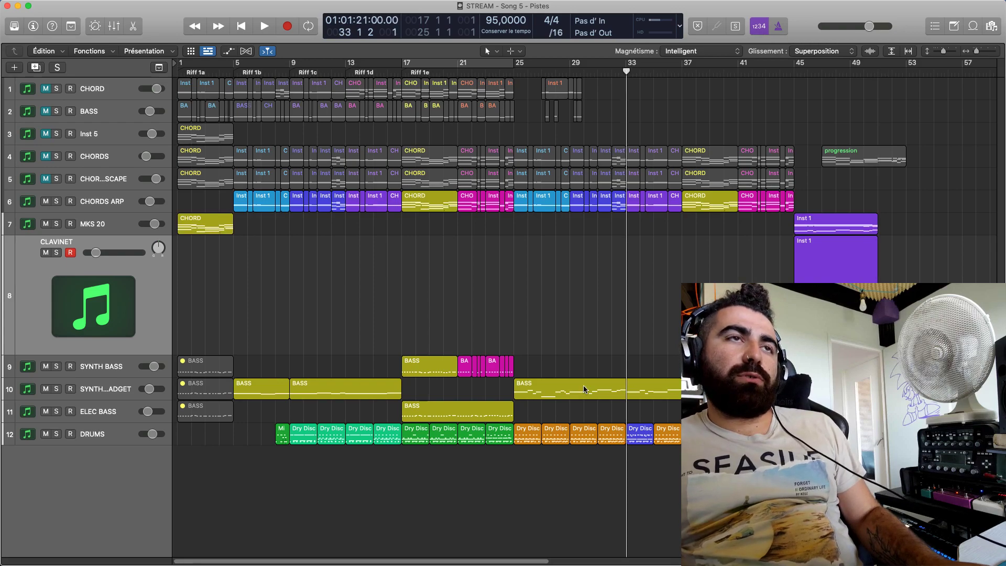
{"action": "key", "text": "space"}
{"action": "left_click", "coordinate": [610, 74]}
{"action": "key", "text": "space"}
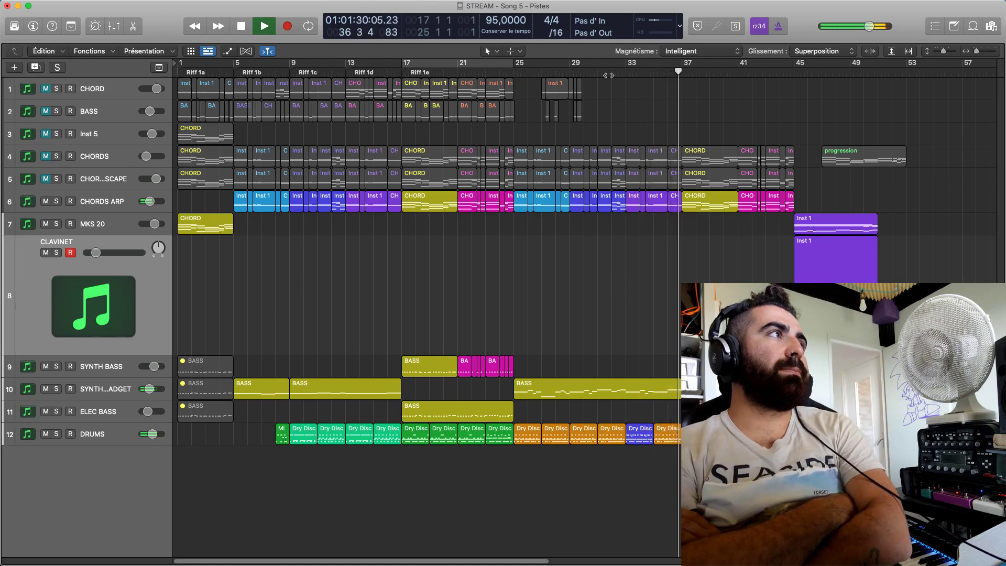
Play the whole song from bar 1 past the end of the outro to check the arrangement
{"action": "key", "text": "Return"}
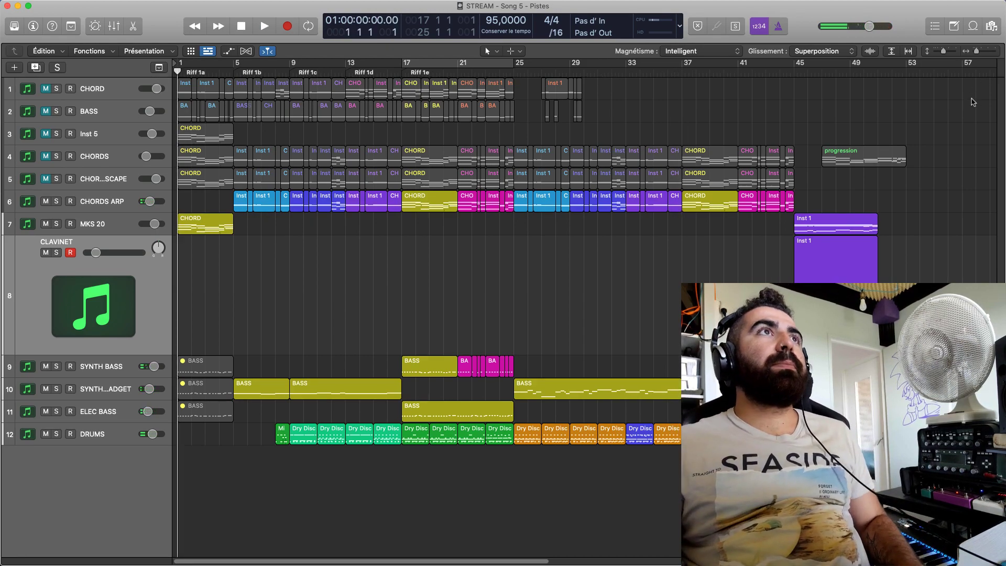
{"action": "left_click", "coordinate": [878, 65]}
{"action": "key", "text": "Return"}
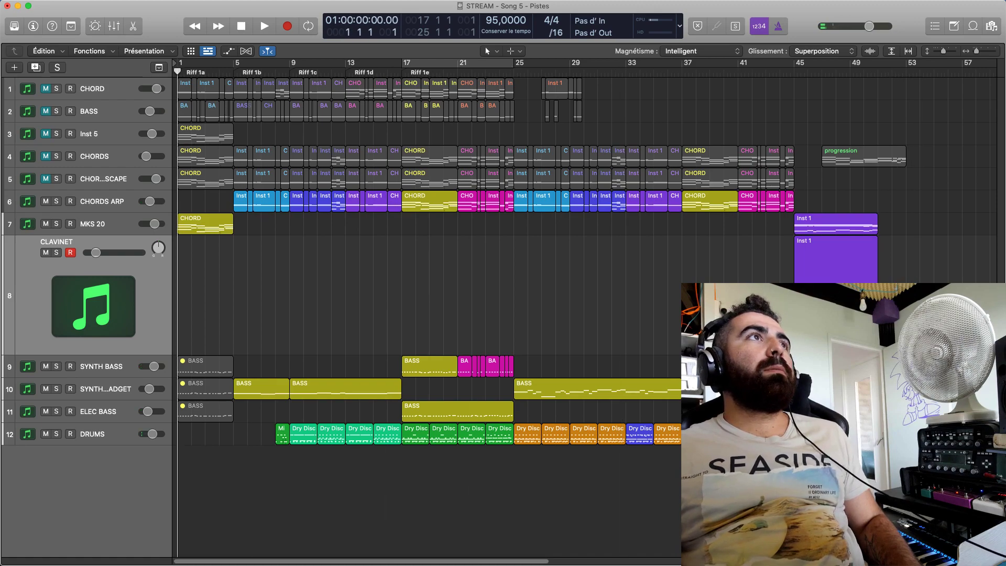
{"action": "key", "text": "space"}
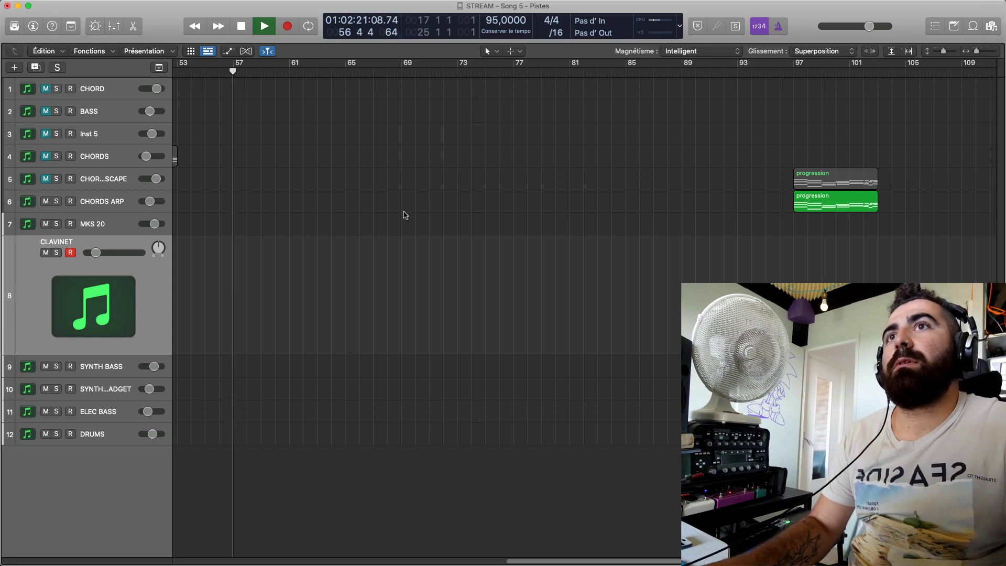
{"action": "key", "text": "space"}
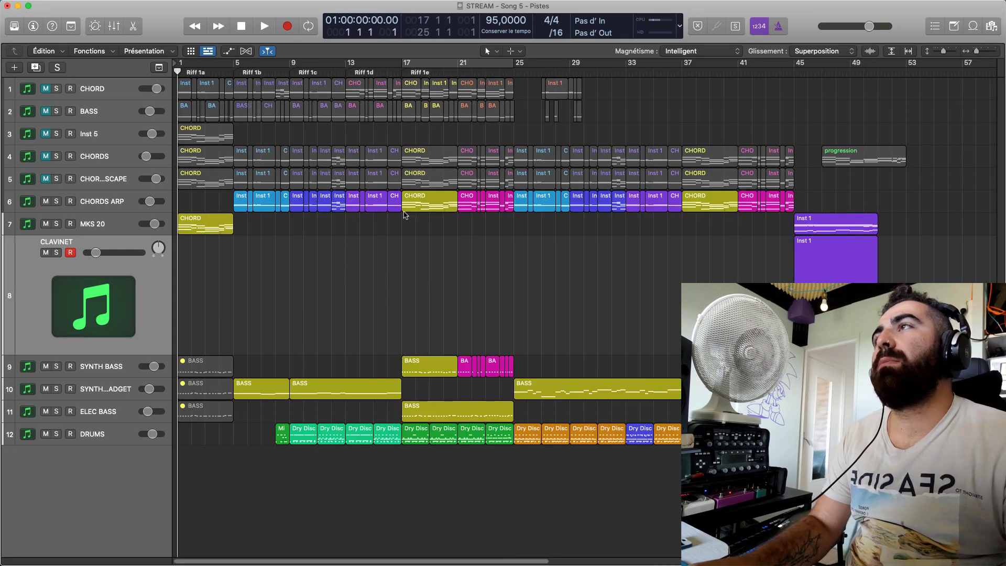